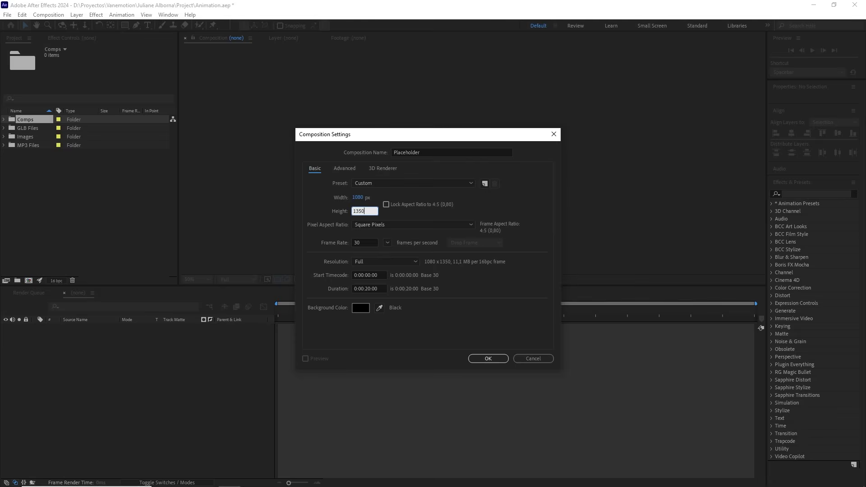
Step: Create the Placeholder composition at 1080 × 1350 px, 30 fps and a duration of 20 seconds
{"action": "key", "text": "Tab"}
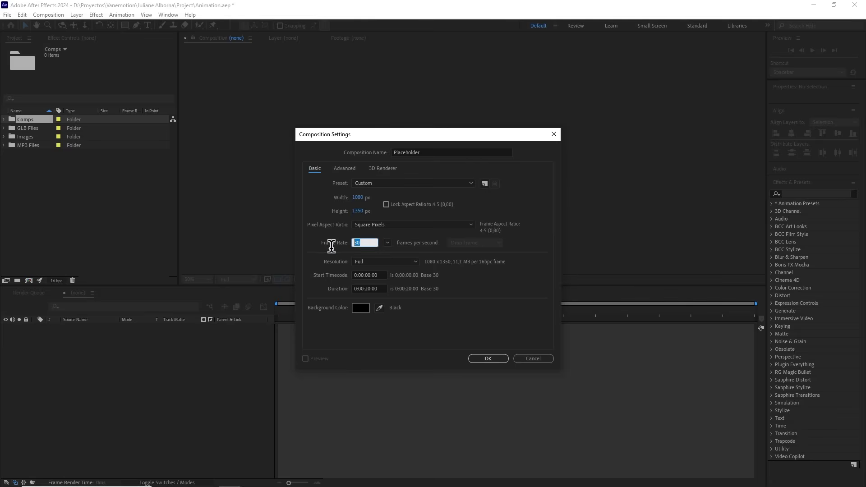
{"action": "left_click", "coordinate": [381, 290]}
{"action": "left_click", "coordinate": [488, 358]}
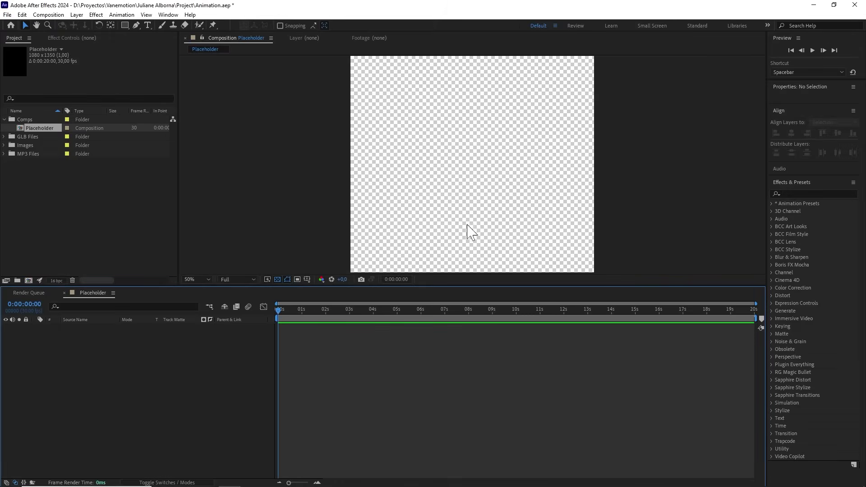
Step: Add Iniesta.jpg from the JPG Files folder to the Placeholder composition and scale it to about 125% to fill the frame
{"action": "scroll", "coordinate": [464, 141], "scroll_direction": "down", "scroll_amount": 2}
{"action": "left_click", "coordinate": [4, 145]}
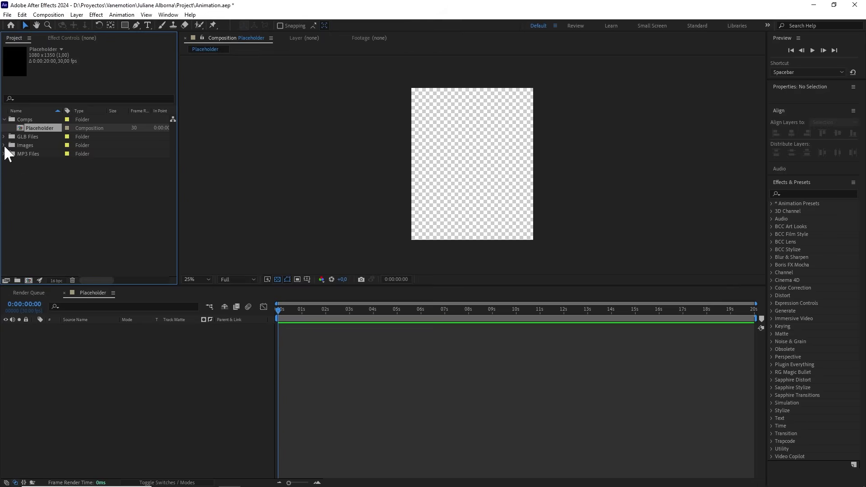
{"action": "left_click", "coordinate": [13, 153]}
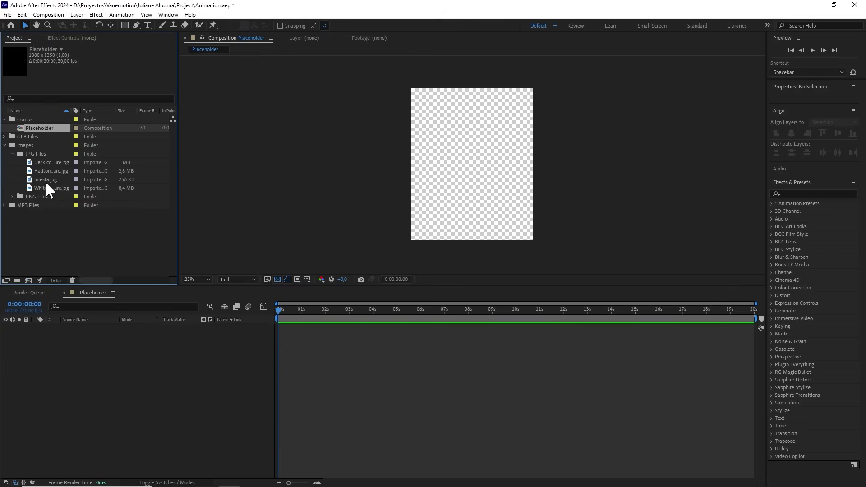
{"action": "left_click_drag", "start_coordinate": [45, 179], "coordinate": [90, 321]}
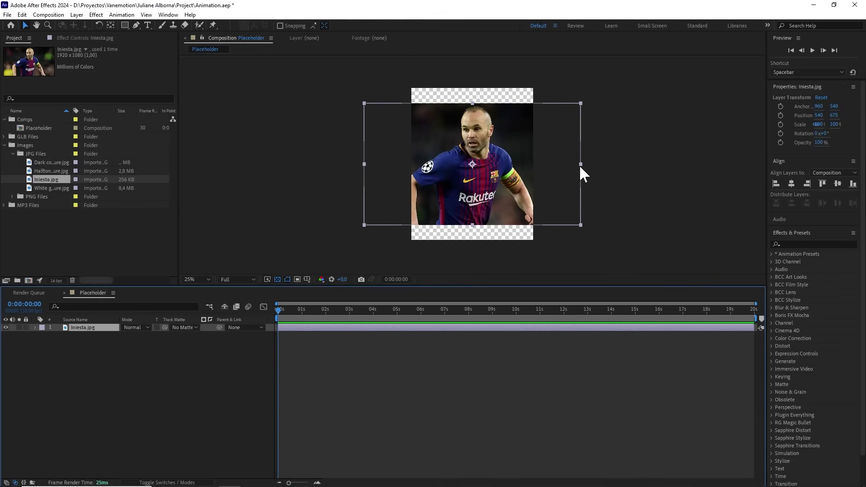
{"action": "left_click_drag", "start_coordinate": [579, 165], "coordinate": [606, 160]}
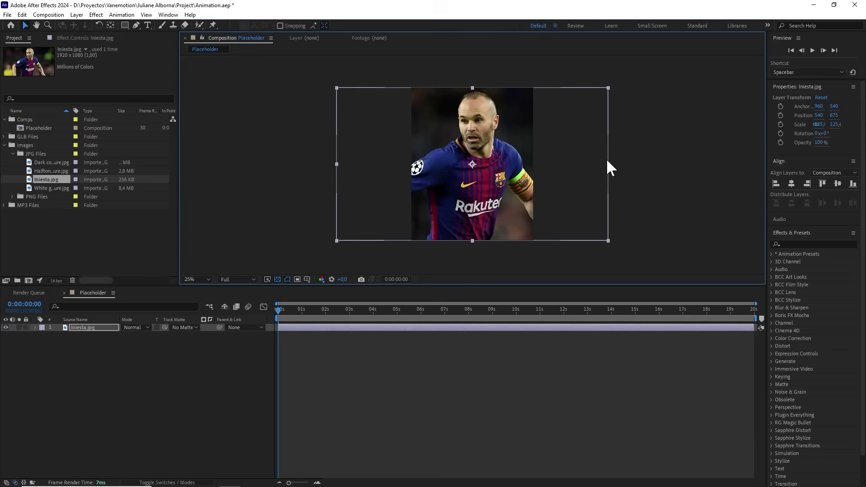
Step: Create a second composition named Placeholder comp in the Comps folder and add the Placeholder composition to it as a layer
{"action": "left_click", "coordinate": [44, 119]}
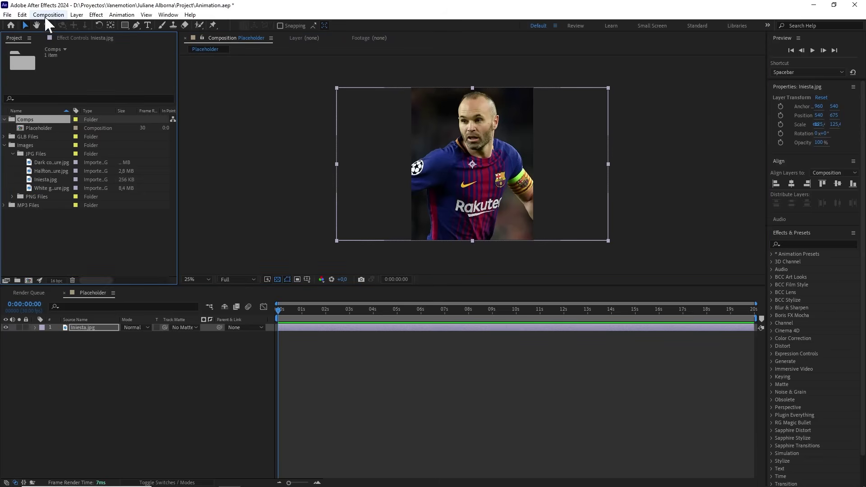
{"action": "left_click", "coordinate": [48, 14]}
{"action": "left_click", "coordinate": [50, 25]}
{"action": "type", "text": "Placeholder comp"}
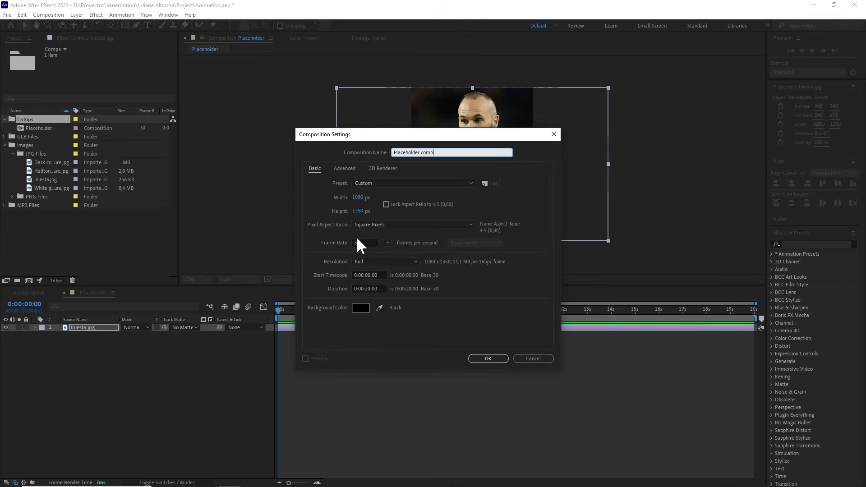
{"action": "left_click", "coordinate": [498, 358]}
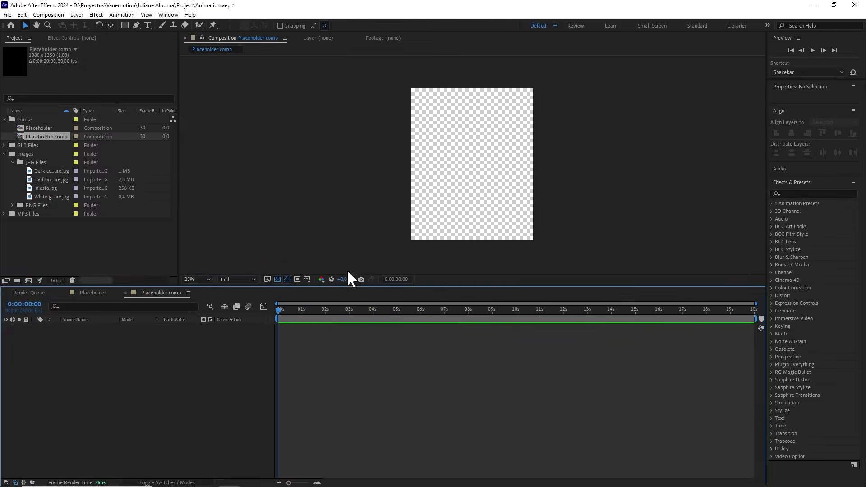
{"action": "left_click_drag", "start_coordinate": [43, 127], "coordinate": [117, 373]}
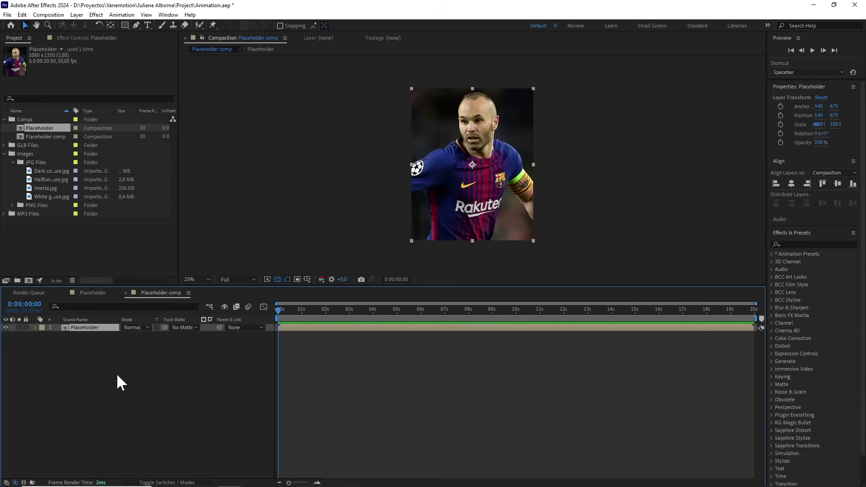
Step: Switch to Illustrator and create a new 1080 × 1350 px document in RGB color
{"action": "key", "text": "alt+Tab"}
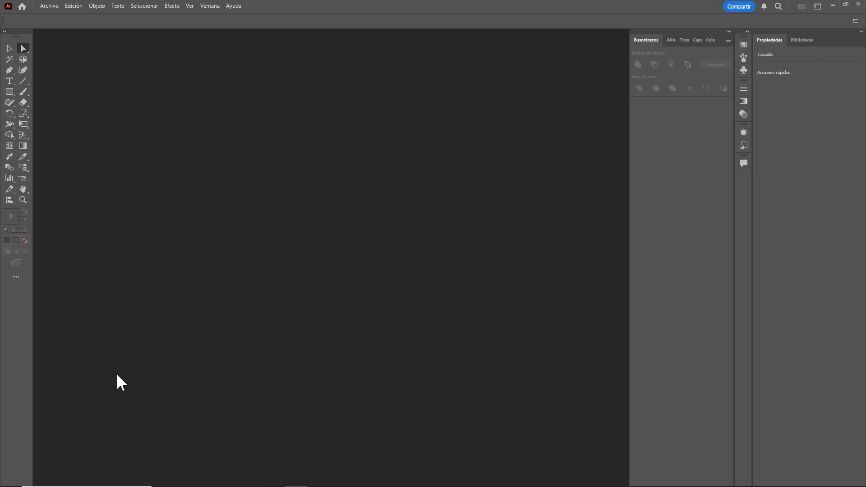
{"action": "left_click", "coordinate": [53, 7]}
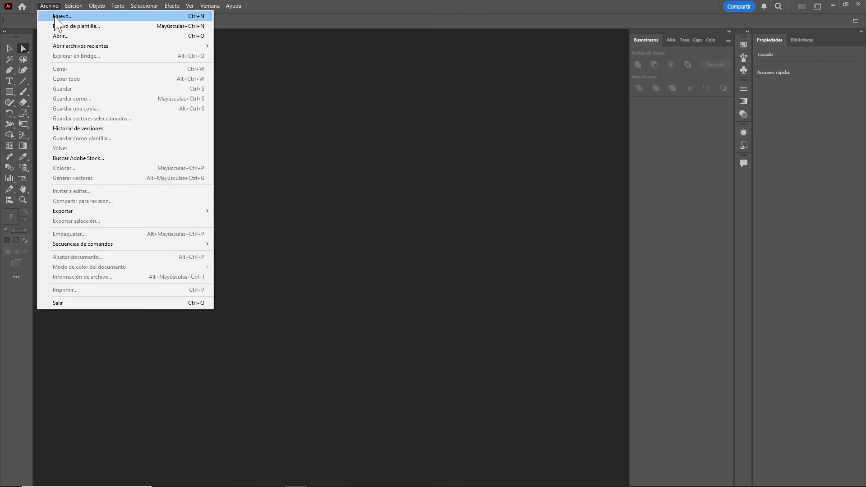
{"action": "left_click", "coordinate": [55, 17]}
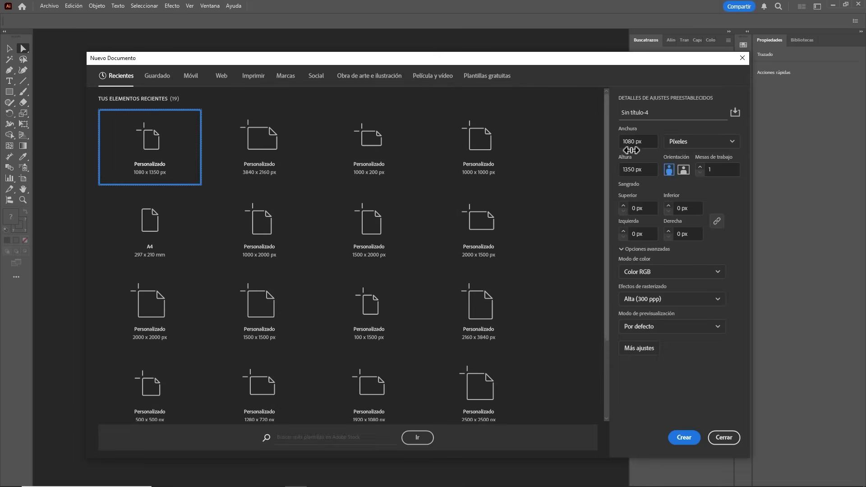
{"action": "left_click_drag", "start_coordinate": [649, 142], "coordinate": [605, 139]}
{"action": "left_click_drag", "start_coordinate": [653, 170], "coordinate": [612, 170]}
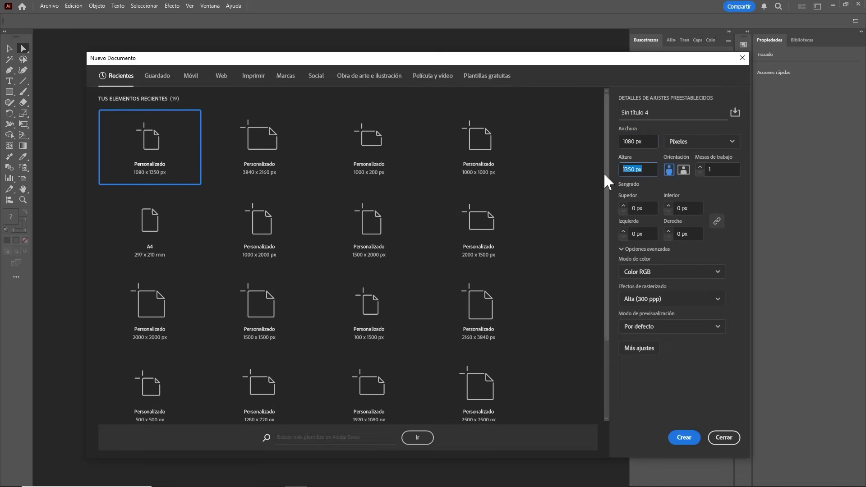
{"action": "left_click", "coordinate": [674, 426]}
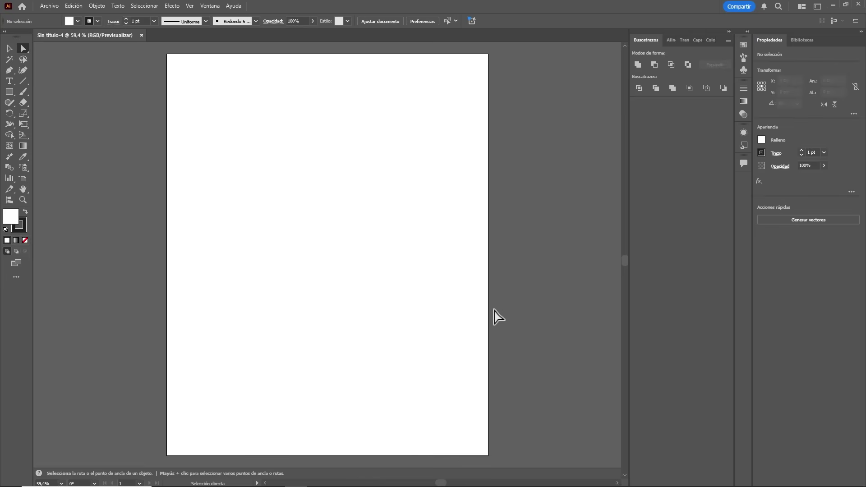
Step: Draw a 1080 × 1350 px rectangle with a black fill and no stroke, covering the whole artboard
{"action": "key", "text": "ctrl+minus"}
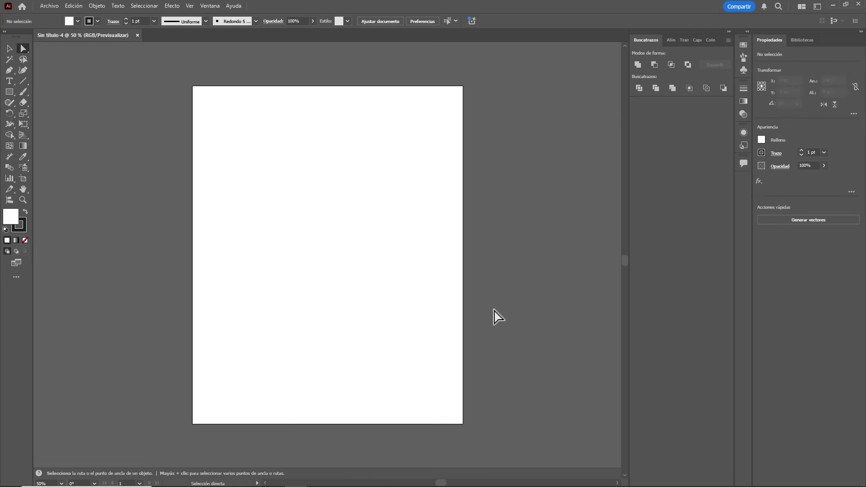
{"action": "left_click", "coordinate": [14, 95]}
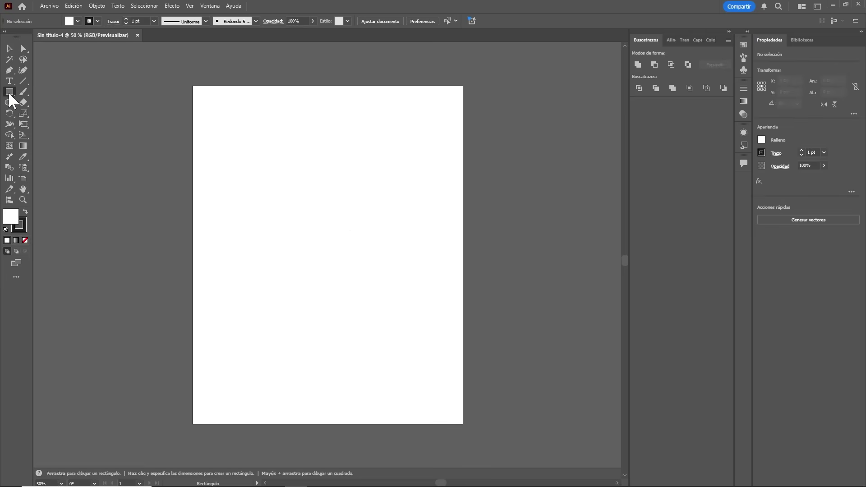
{"action": "left_click", "coordinate": [26, 212]}
{"action": "left_click", "coordinate": [20, 222]}
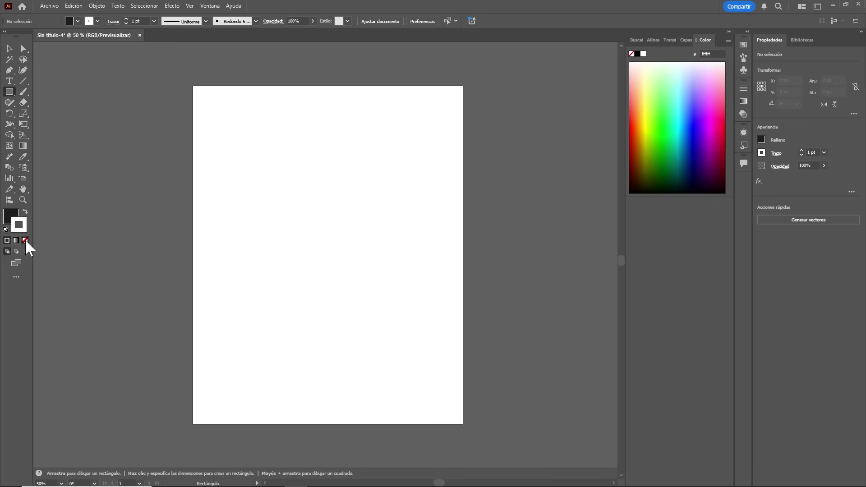
{"action": "left_click", "coordinate": [25, 240]}
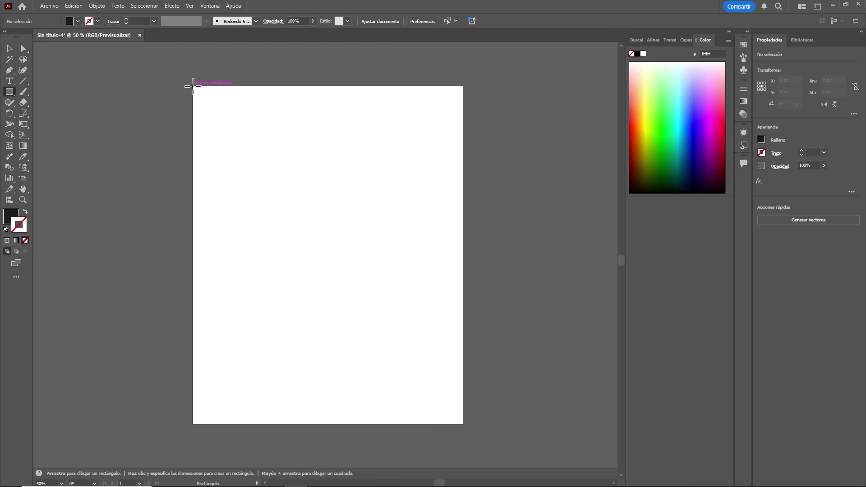
{"action": "left_click_drag", "start_coordinate": [192, 86], "coordinate": [464, 424]}
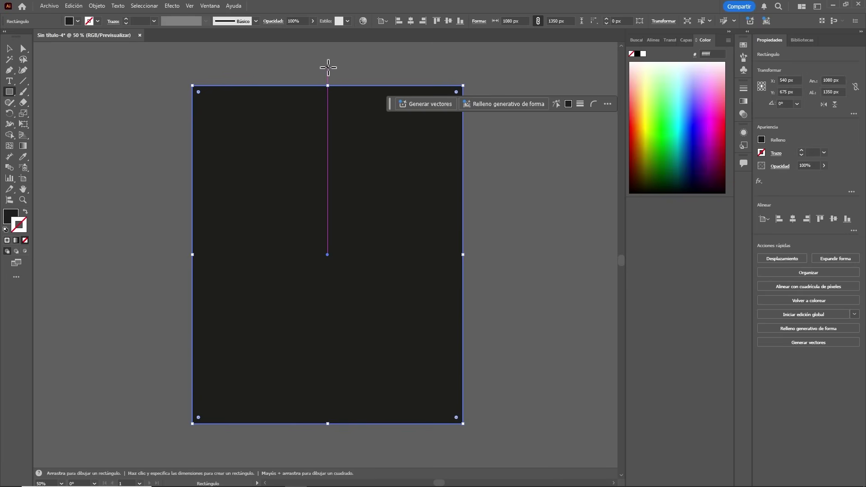
Step: Turn Smart Guides off and back on
{"action": "left_click", "coordinate": [190, 6]}
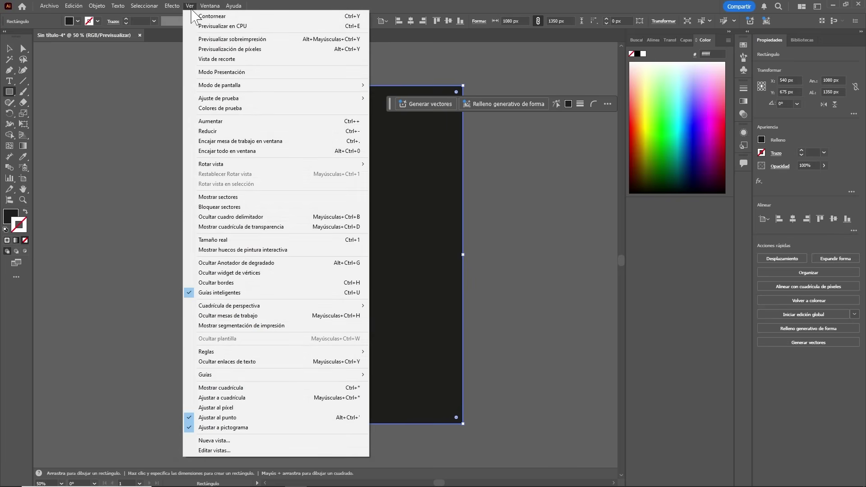
{"action": "left_click", "coordinate": [244, 293]}
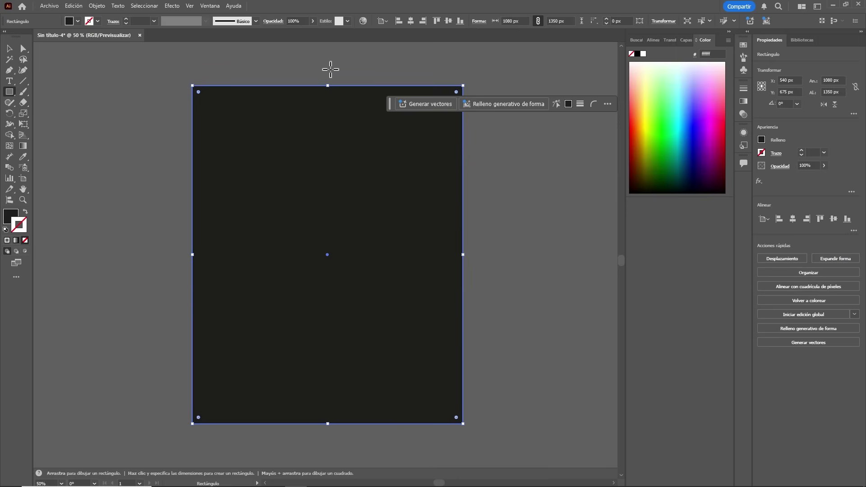
{"action": "left_click", "coordinate": [190, 6]}
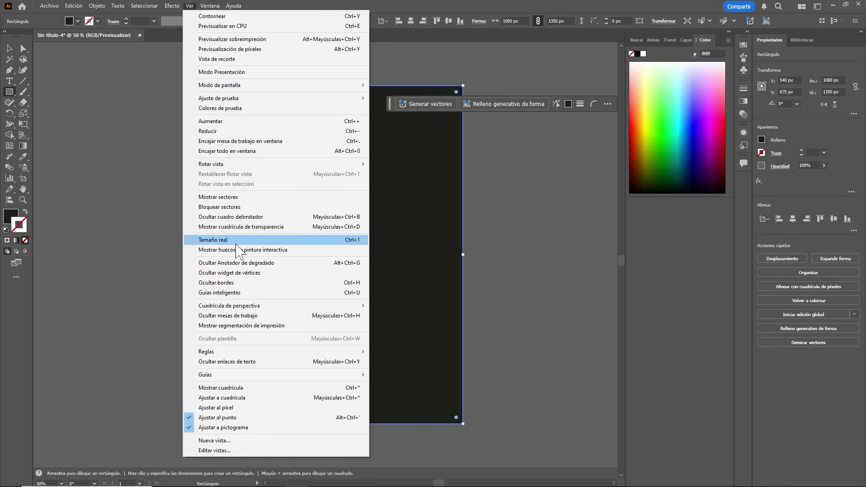
{"action": "left_click", "coordinate": [240, 293]}
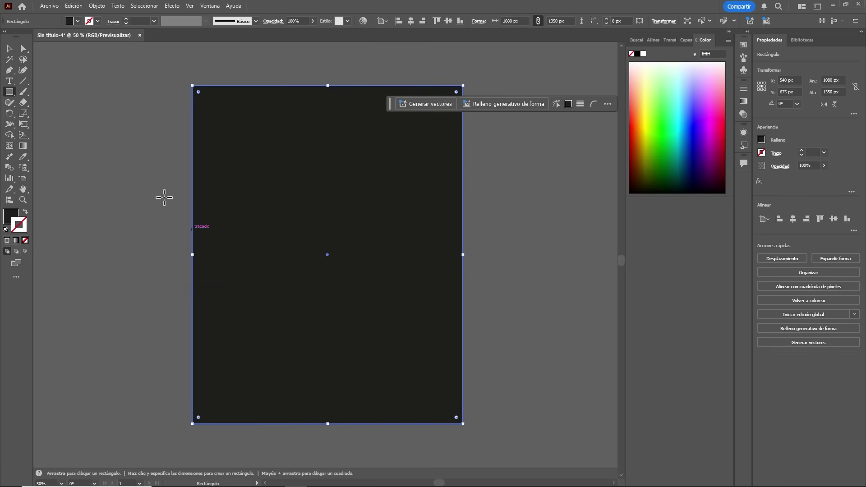
Step: Round all four corners of the black rectangle with a 200 px radius
{"action": "left_click", "coordinate": [23, 48]}
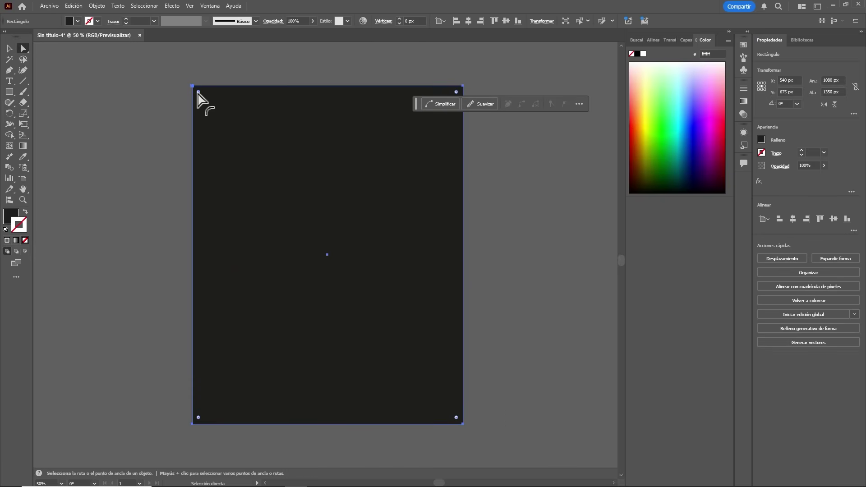
{"action": "left_click_drag", "start_coordinate": [199, 94], "coordinate": [235, 136]}
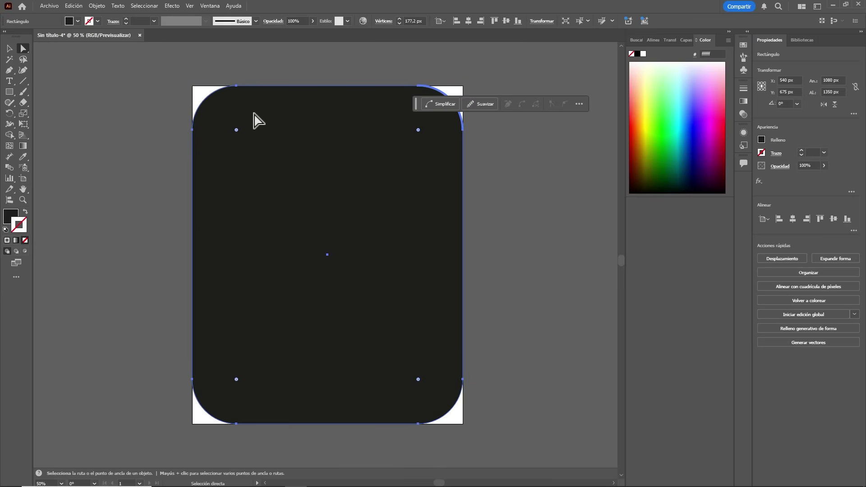
{"action": "left_click", "coordinate": [399, 19]}
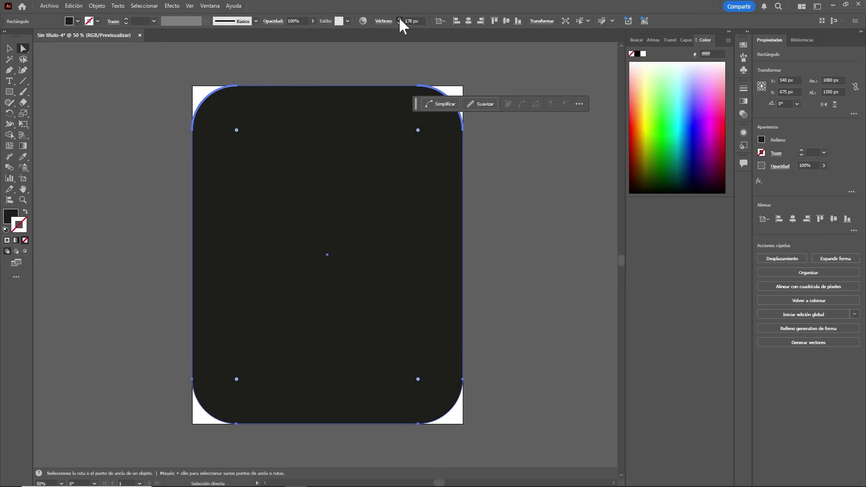
{"action": "left_click", "coordinate": [400, 19]}
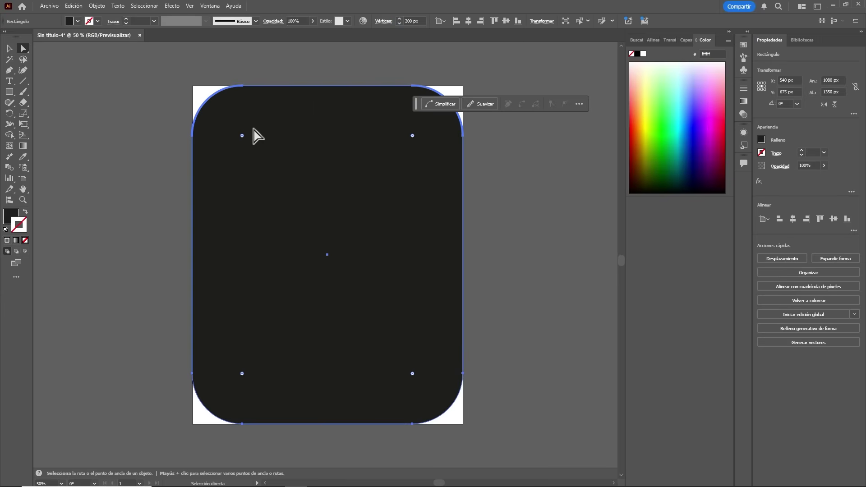
Step: Change the rectangle's corner style from rounded to inverted round and on to chamfered
{"action": "key", "text": "alt"}
{"action": "left_click", "coordinate": [242, 136], "text": "alt"}
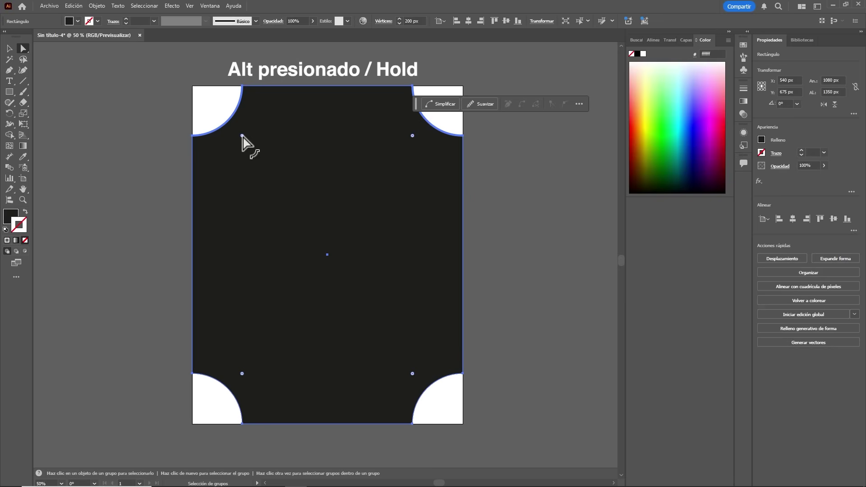
{"action": "left_click", "coordinate": [242, 136], "text": "alt"}
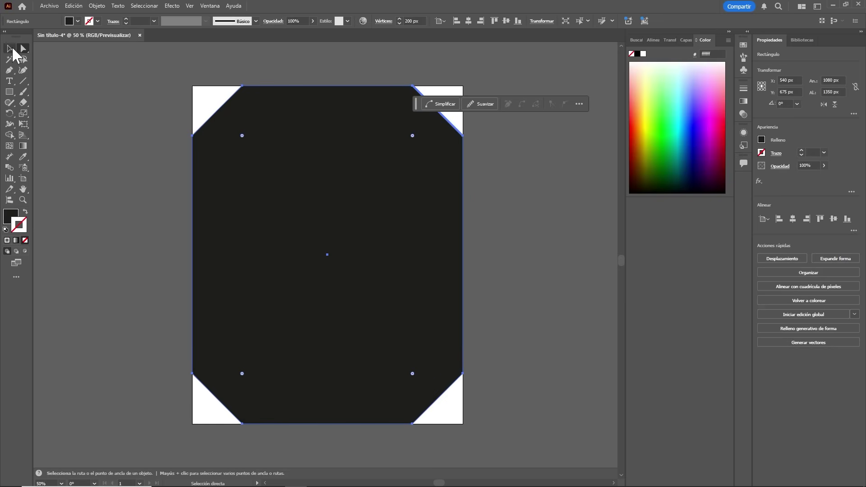
Step: Offset the chamfered black shape's path inward by -30 px with mitered joins
{"action": "left_click", "coordinate": [10, 49]}
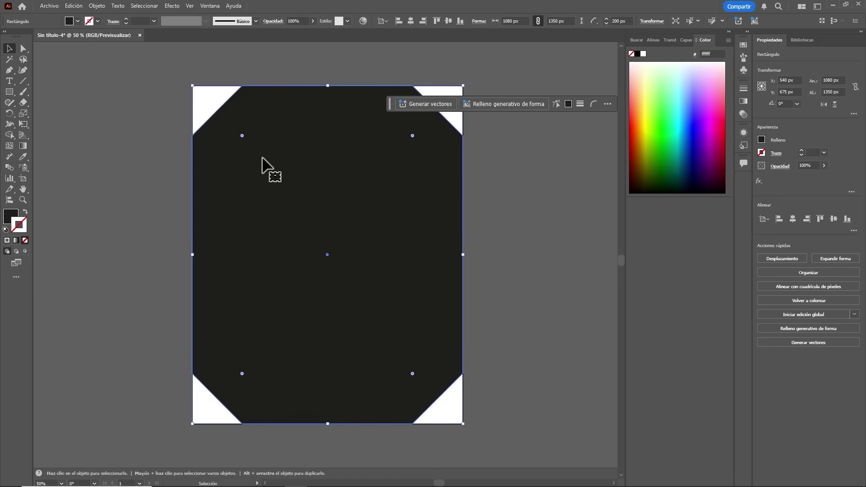
{"action": "left_click", "coordinate": [97, 5]}
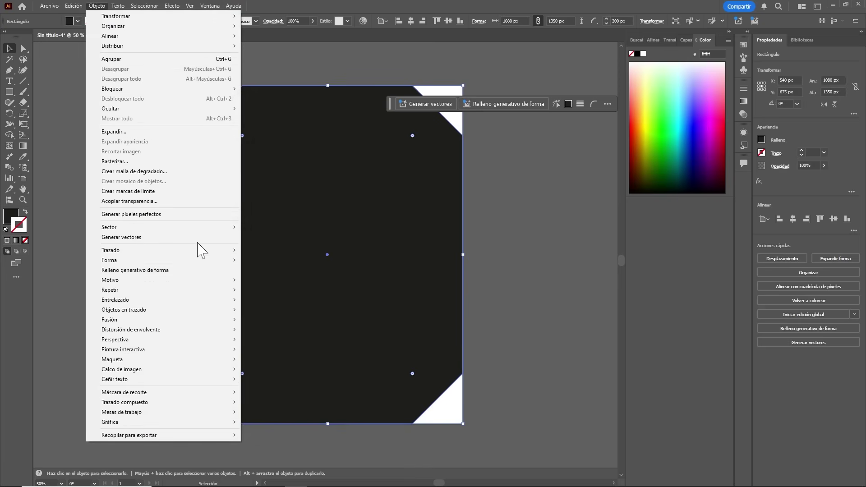
{"action": "mouse_move", "coordinate": [225, 250]}
{"action": "left_click", "coordinate": [280, 283]}
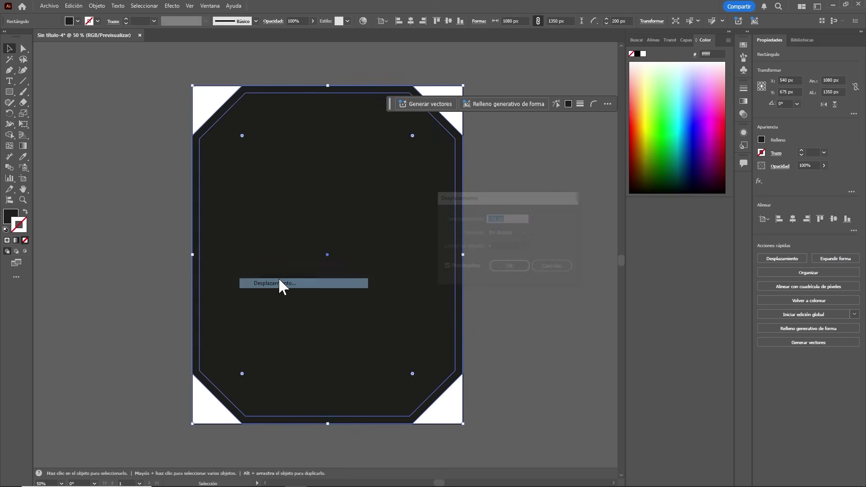
{"action": "key", "text": "shift+Up"}
{"action": "key", "text": "shift+Up"}
{"action": "key", "text": "shift+Up"}
{"action": "key", "text": "shift+Up"}
{"action": "key", "text": "shift+Up"}
{"action": "key", "text": "shift+Up"}
{"action": "key", "text": "shift+Up"}
{"action": "key", "text": "shift+Up"}
{"action": "key", "text": "shift+Up"}
{"action": "key", "text": "shift+Up"}
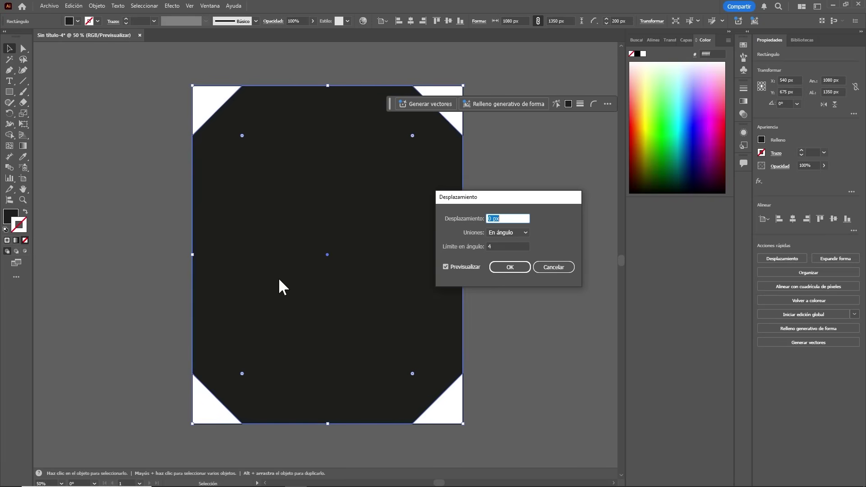
{"action": "key", "text": "shift+Down"}
{"action": "key", "text": "shift+Down"}
{"action": "key", "text": "shift+Down"}
{"action": "key", "text": "shift+Down"}
{"action": "key", "text": "shift+Down"}
{"action": "key", "text": "shift+Down"}
{"action": "key", "text": "shift+Down"}
{"action": "key", "text": "shift+Down"}
{"action": "key", "text": "shift+Down"}
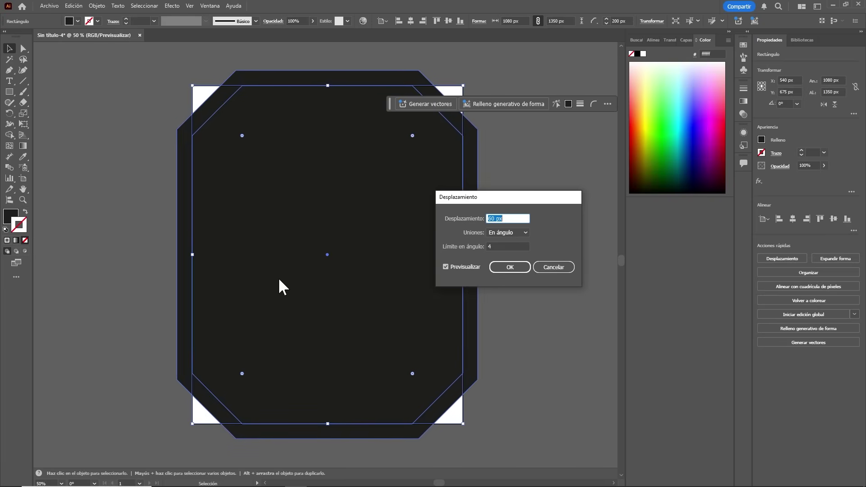
{"action": "key", "text": "shift+Down"}
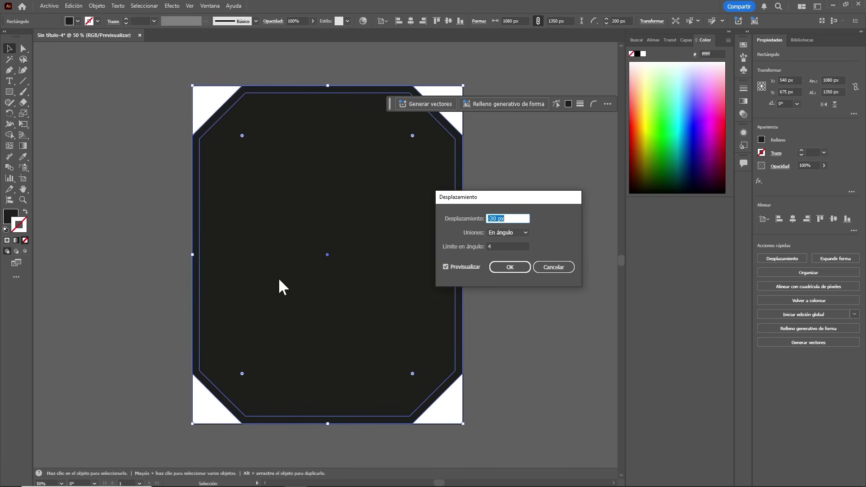
{"action": "left_click", "coordinate": [522, 269]}
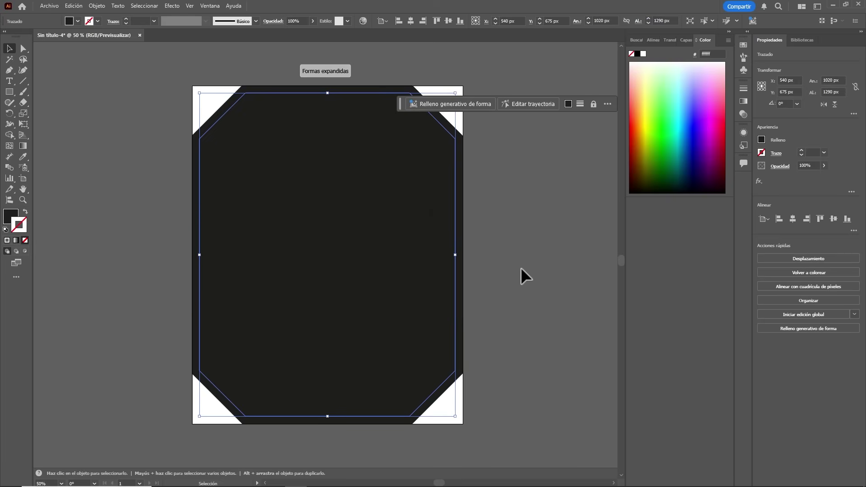
Step: Fill the inset path with the brownish-orange color b56833, keeping it in its original position
{"action": "double_click", "coordinate": [15, 216]}
{"action": "left_click_drag", "start_coordinate": [416, 251], "coordinate": [394, 222]}
{"action": "left_click_drag", "start_coordinate": [440, 284], "coordinate": [448, 296]}
{"action": "left_click", "coordinate": [523, 193]}
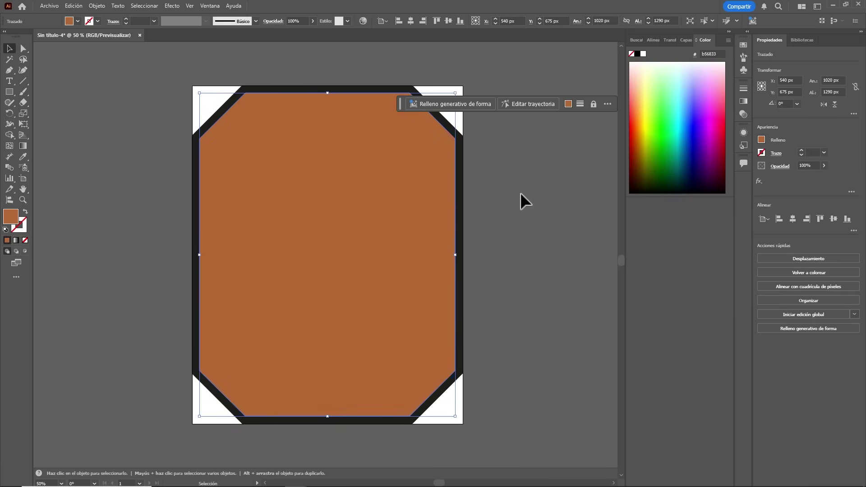
{"action": "left_click_drag", "start_coordinate": [357, 209], "coordinate": [263, 234]}
{"action": "key", "text": "ctrl+z"}
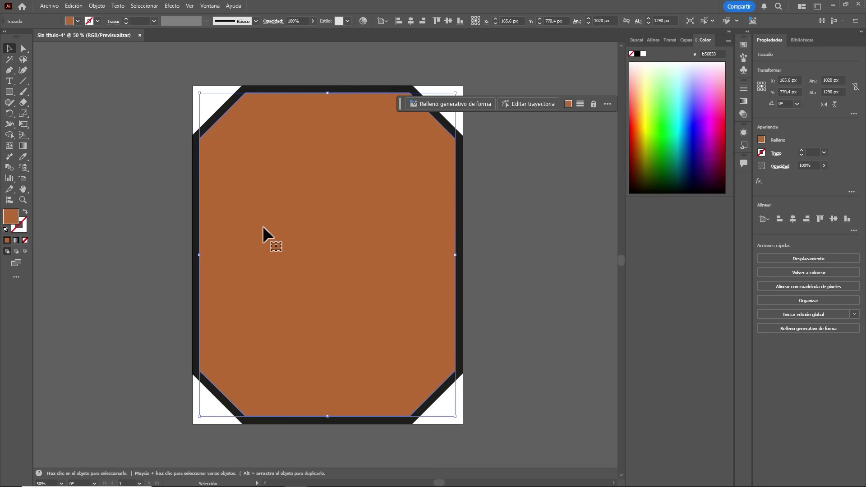
Step: Expand Capa 1 to list its objects and hide the black chamfered rectangle
{"action": "left_click", "coordinate": [688, 42]}
{"action": "left_click", "coordinate": [655, 71]}
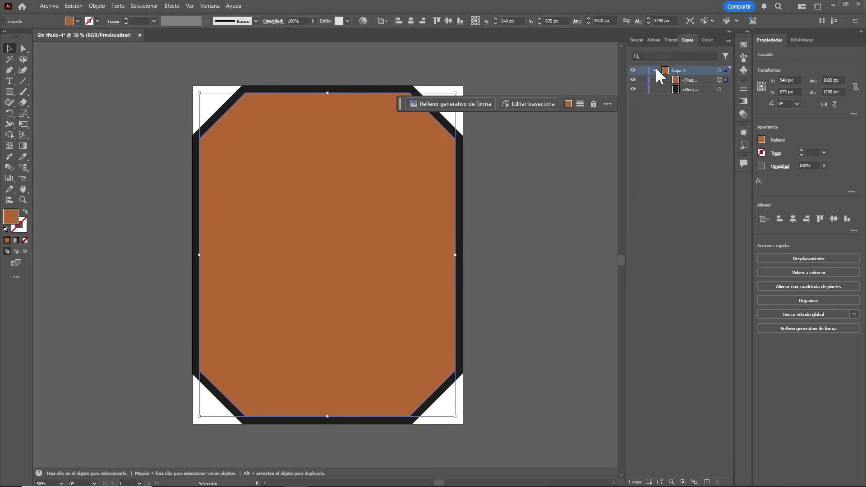
{"action": "left_click", "coordinate": [211, 7]}
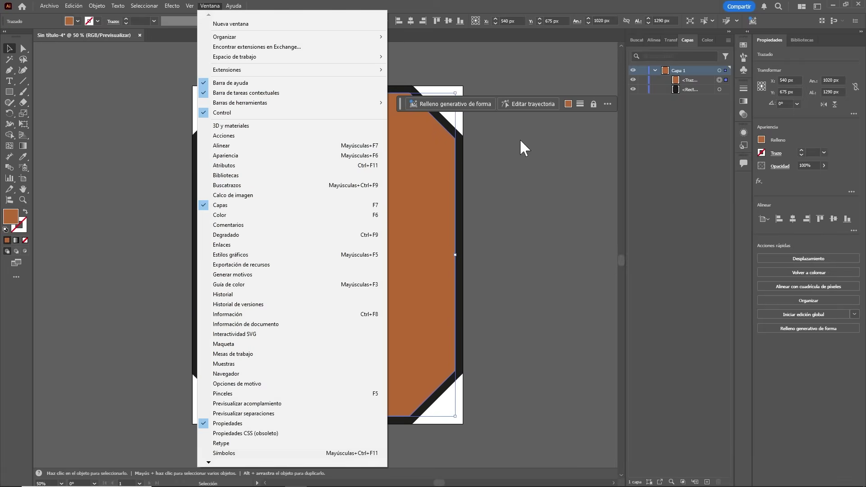
{"action": "left_click", "coordinate": [675, 70]}
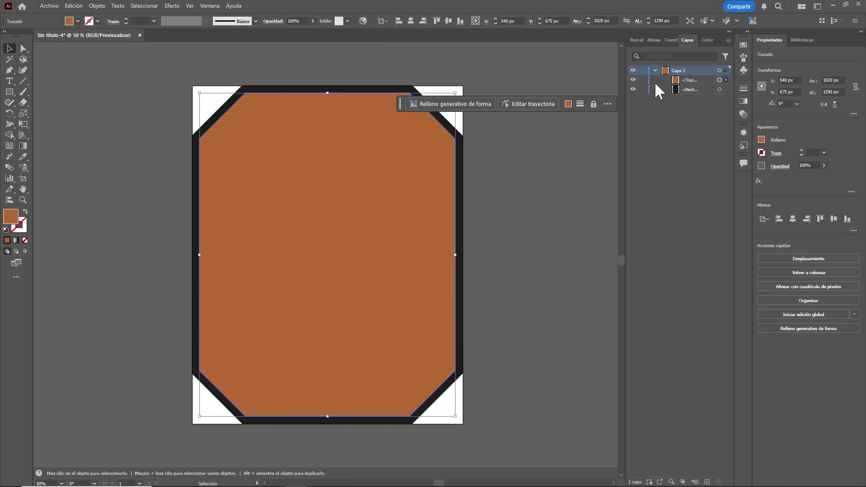
{"action": "left_click", "coordinate": [633, 89]}
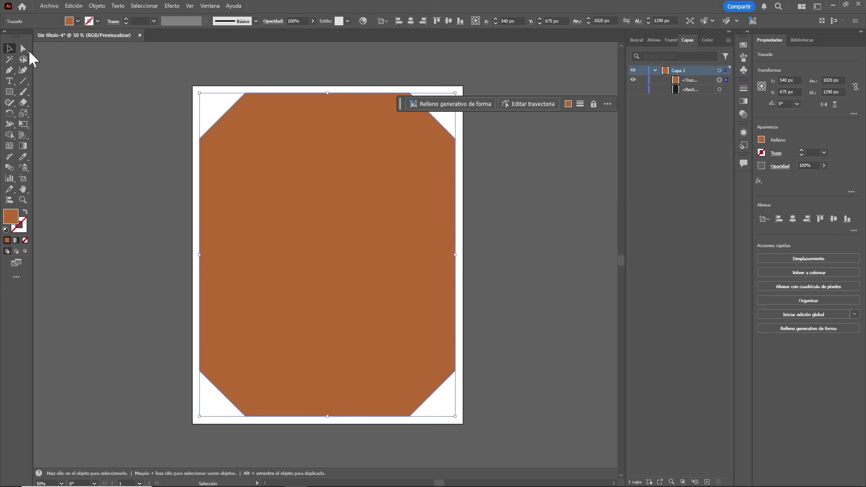
Step: Copy the orange inset path and paste it into After Effects as a shape layer path in Placeholder comp
{"action": "left_click", "coordinate": [24, 48]}
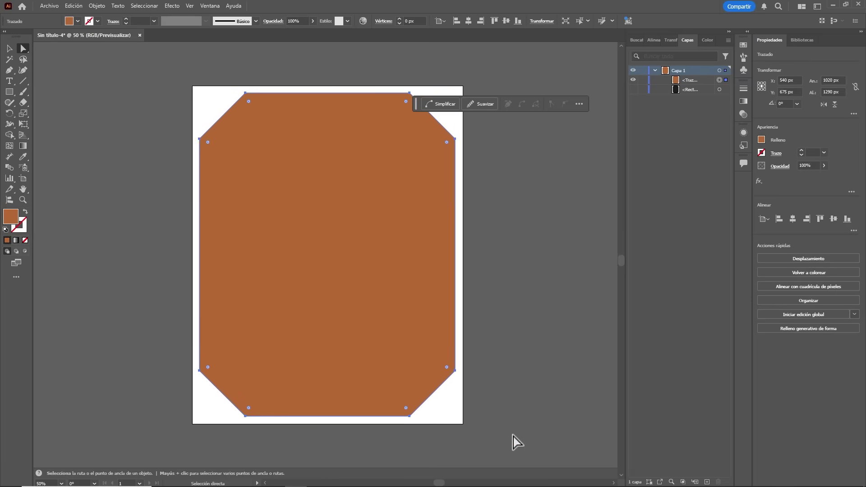
{"action": "key", "text": "ctrl+c"}
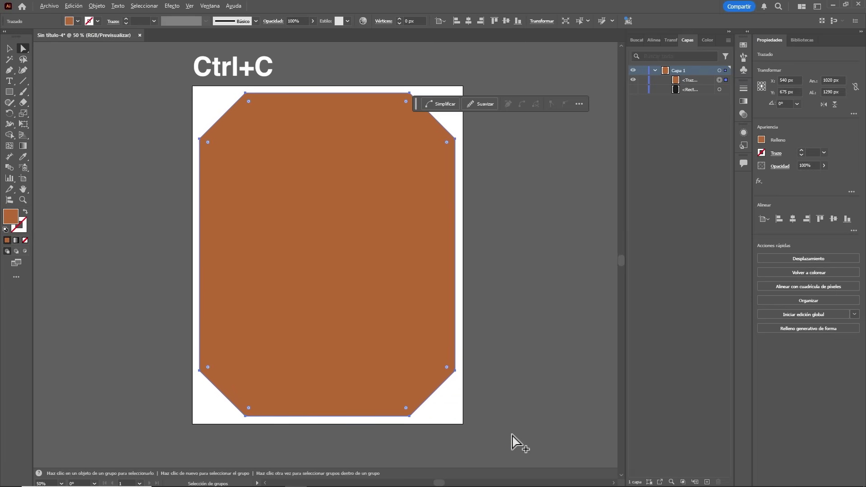
{"action": "key", "text": "alt+Tab"}
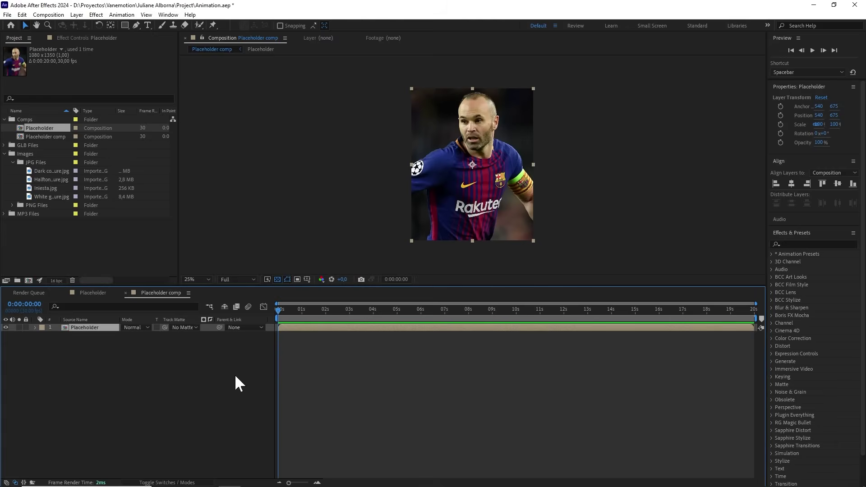
{"action": "left_click", "coordinate": [208, 380]}
{"action": "left_click_drag", "start_coordinate": [140, 25], "coordinate": [163, 32]}
{"action": "key", "text": "ctrl+v"}
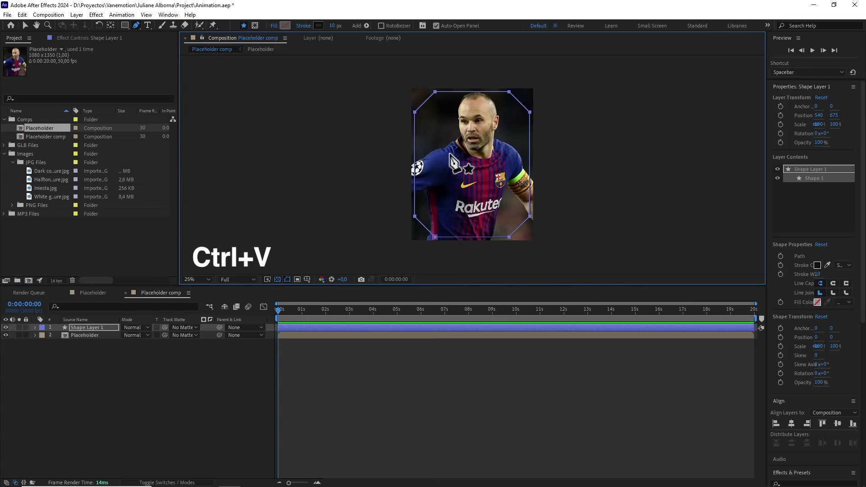
Step: Remove the pasted shape's stroke and give it a red FE0505 fill
{"action": "left_click", "coordinate": [303, 25]}
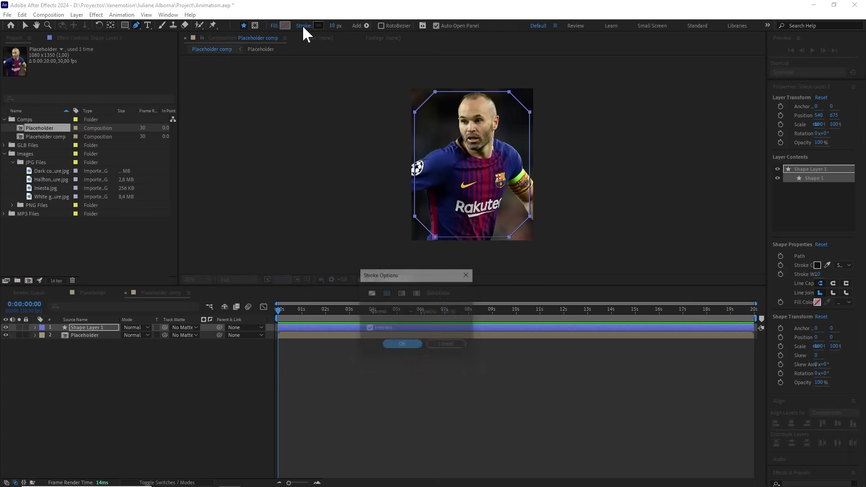
{"action": "left_click", "coordinate": [371, 293]}
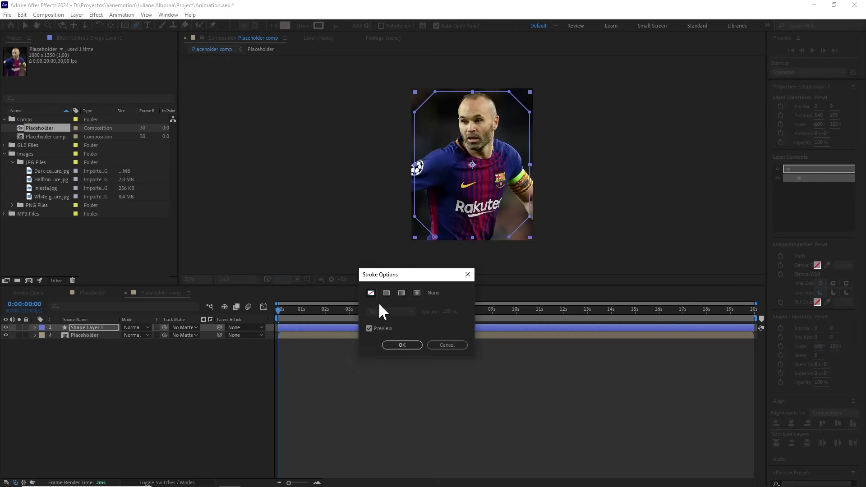
{"action": "left_click", "coordinate": [399, 345]}
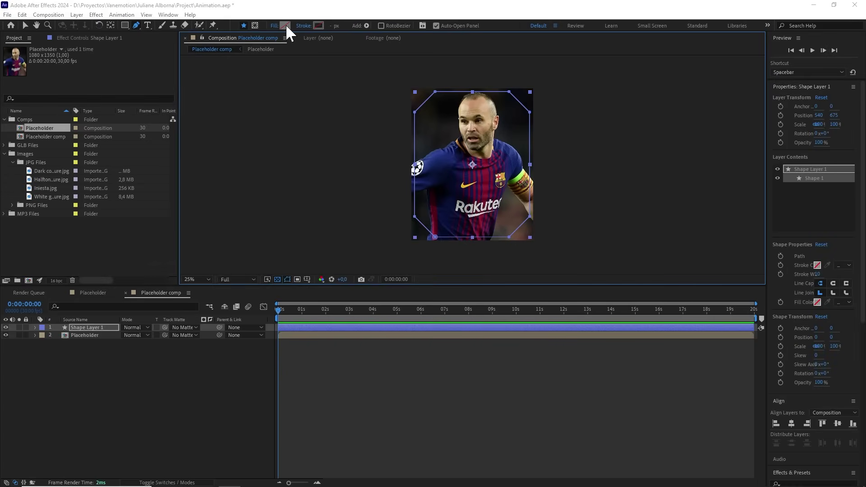
{"action": "left_click", "coordinate": [286, 25]}
{"action": "left_click", "coordinate": [370, 266]}
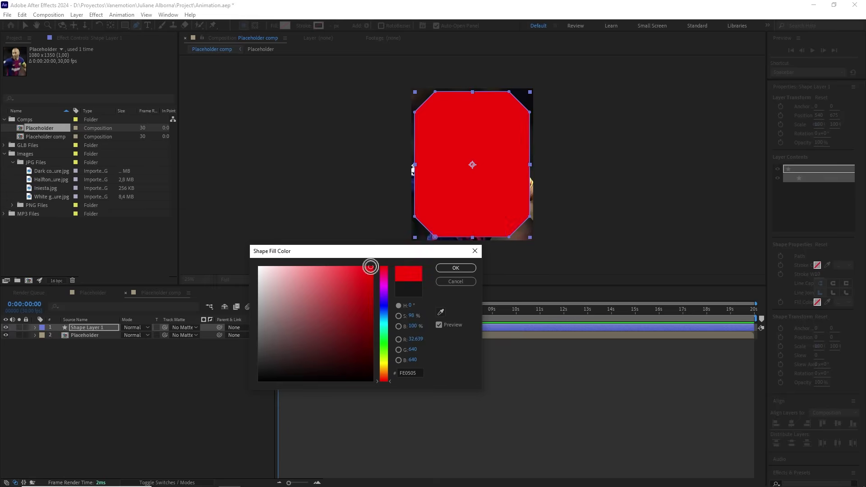
{"action": "left_click", "coordinate": [454, 269]}
Step: Use Shape Layer 1 as the track matte for the Placeholder layer
{"action": "left_click", "coordinate": [98, 334]}
{"action": "key", "text": "F4"}
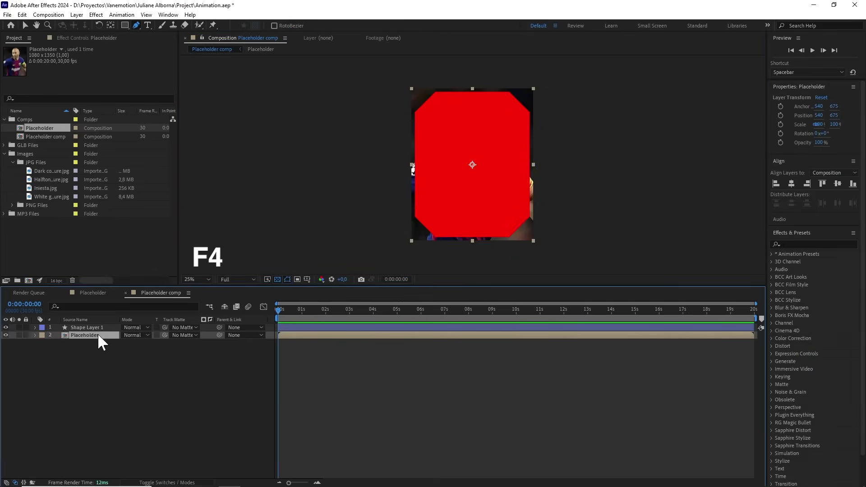
{"action": "key", "text": "F4"}
{"action": "left_click_drag", "start_coordinate": [149, 332], "coordinate": [108, 327]}
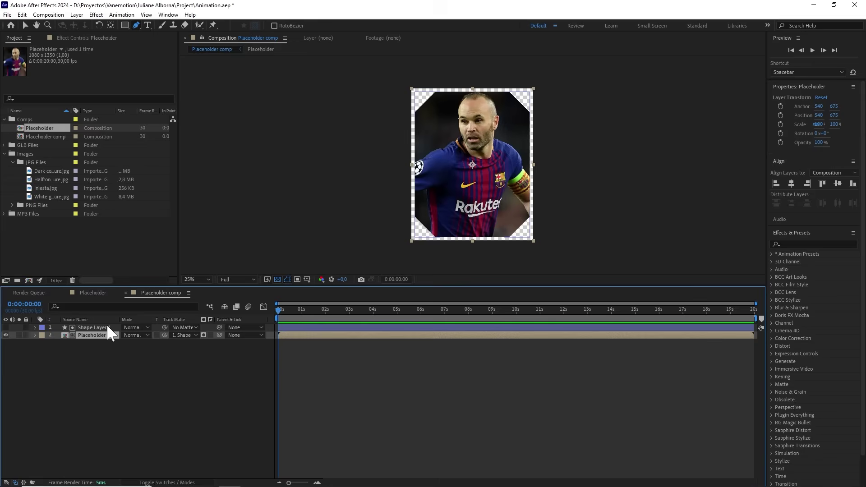
{"action": "left_click", "coordinate": [273, 281]}
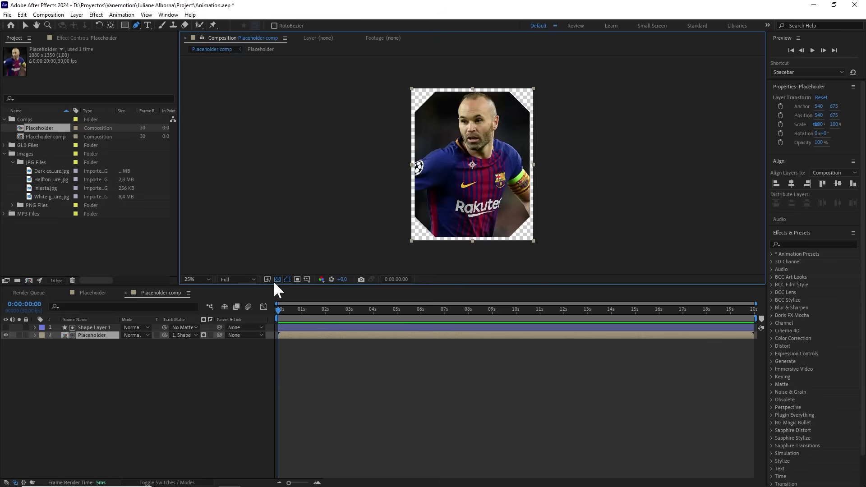
Step: Create a composition named Scene01 in the Comps folder at 1920 × 1080 px, 30 fps and 20 seconds long
{"action": "left_click", "coordinate": [34, 119]}
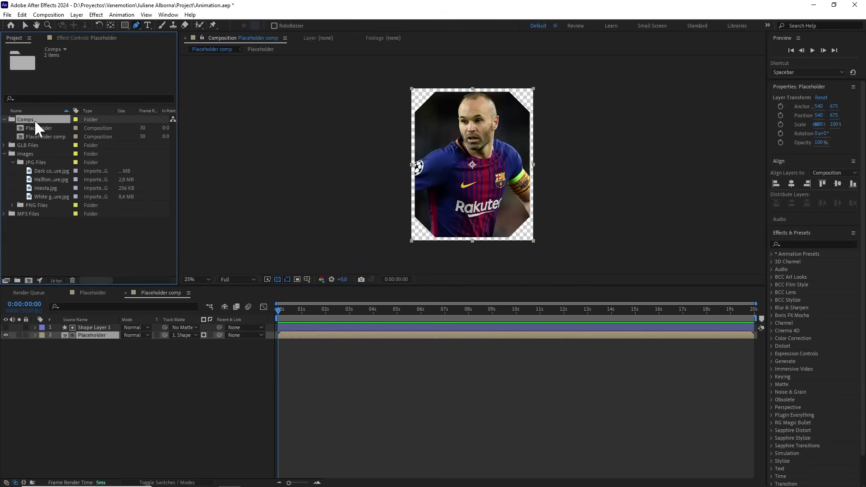
{"action": "left_click", "coordinate": [47, 15]}
{"action": "left_click", "coordinate": [53, 25]}
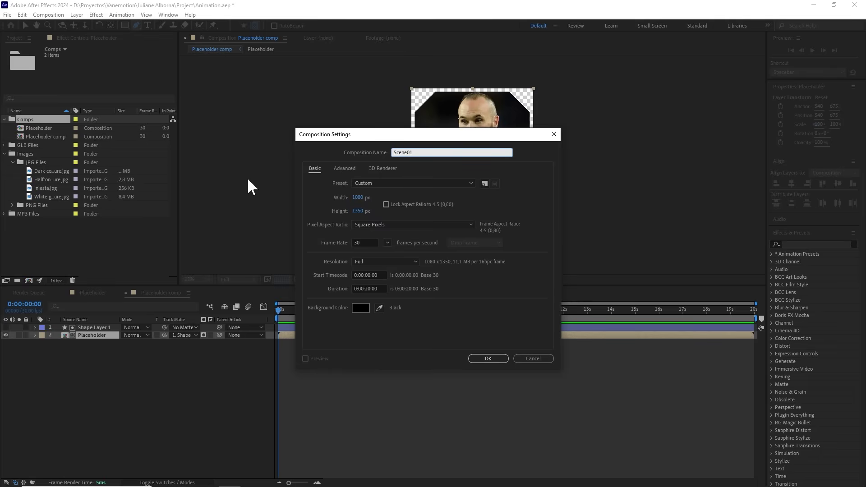
{"action": "left_click", "coordinate": [359, 198]}
{"action": "type", "text": "1920"}
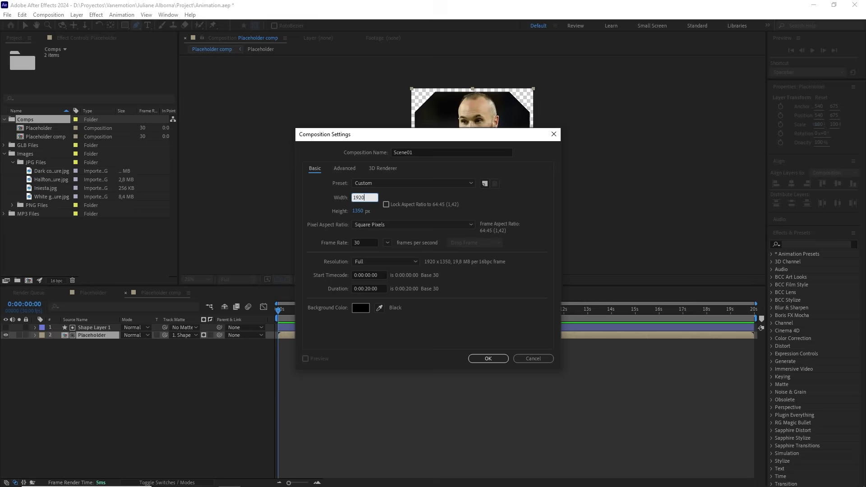
{"action": "left_click", "coordinate": [362, 211]}
{"action": "type", "text": "1080"}
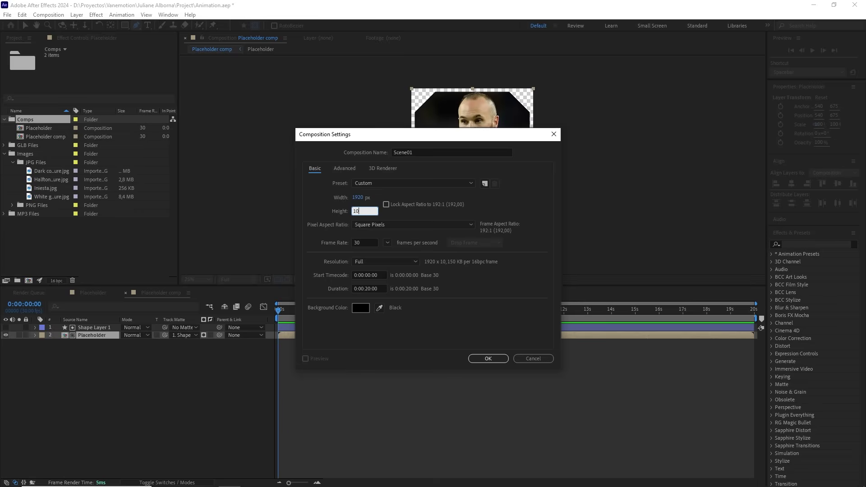
{"action": "left_click", "coordinate": [487, 358]}
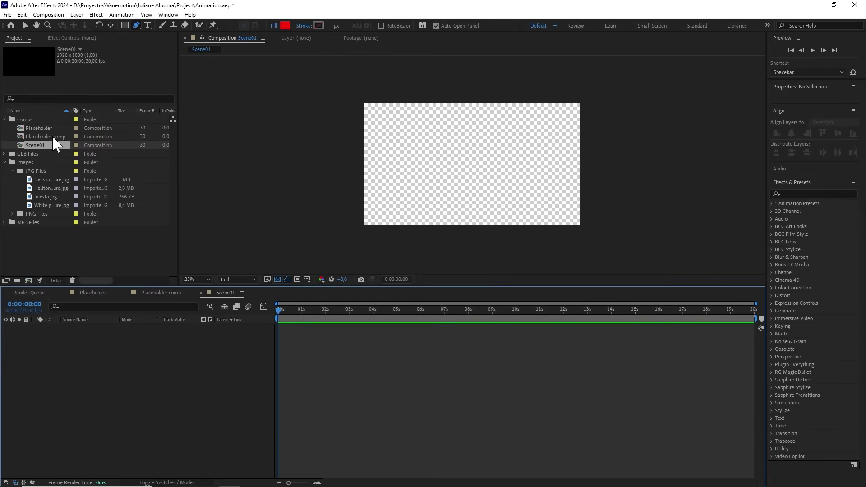
Step: Add Placeholder comp to Scene01 and set its scale to 40%
{"action": "left_click_drag", "start_coordinate": [52, 134], "coordinate": [133, 367]}
{"action": "key", "text": "s"}
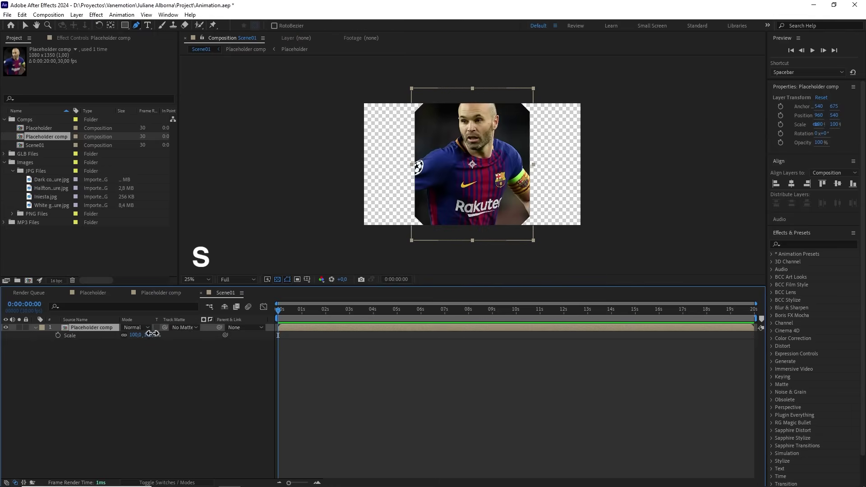
{"action": "left_click", "coordinate": [152, 334]}
{"action": "left_click", "coordinate": [160, 359]}
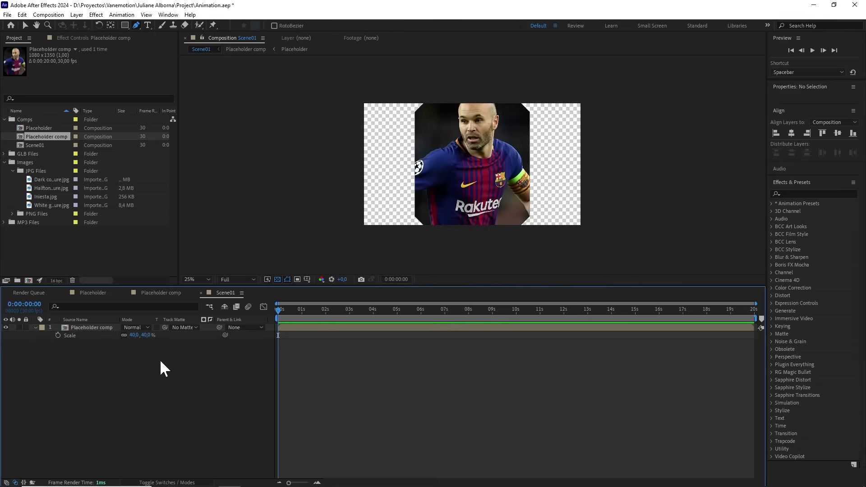
Step: Switch to Illustrator, show the black chamfered rectangle again and hide the orange inset path
{"action": "key", "text": "alt+Tab"}
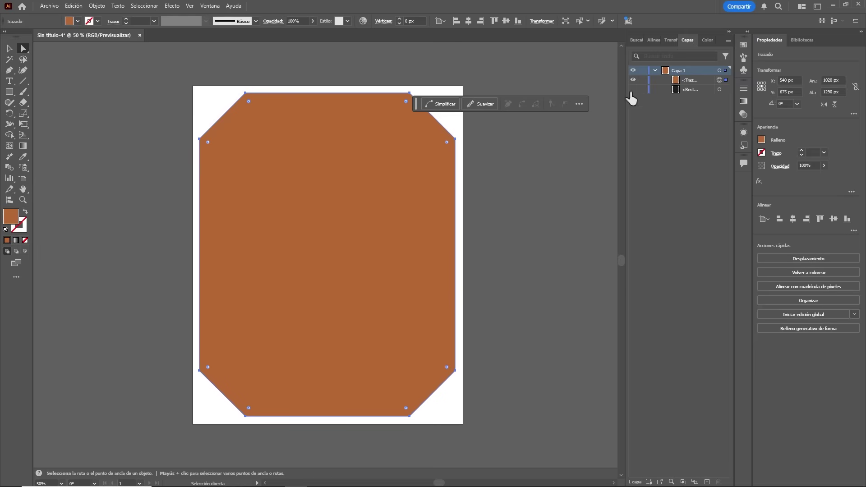
{"action": "left_click", "coordinate": [633, 90]}
{"action": "left_click", "coordinate": [633, 80]}
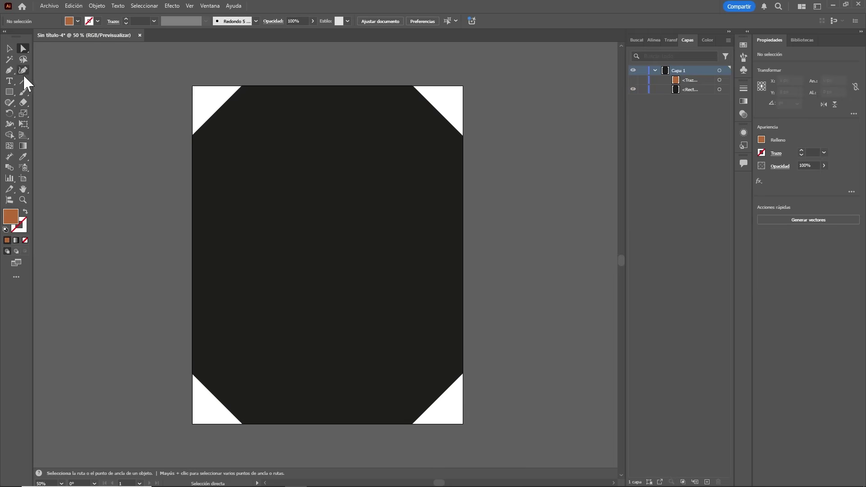
Step: Draw an orange rectangle about 818 × 1440 px covering the right half of the black shape from its vertical centerline
{"action": "left_click", "coordinate": [9, 91]}
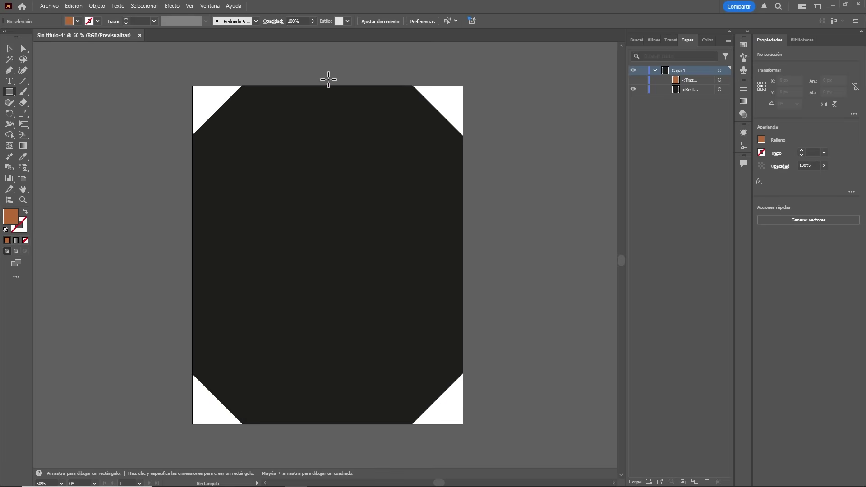
{"action": "left_click_drag", "start_coordinate": [329, 77], "coordinate": [532, 437]}
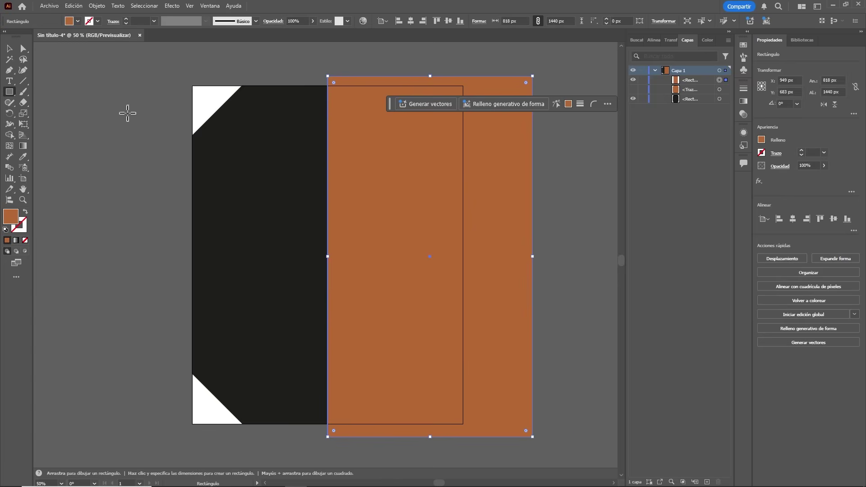
Step: Subtract the orange rectangle from the black chamfered shape with Minus Front, keeping only the shape's left half
{"action": "key", "text": "v"}
{"action": "key", "text": "ctrl+a"}
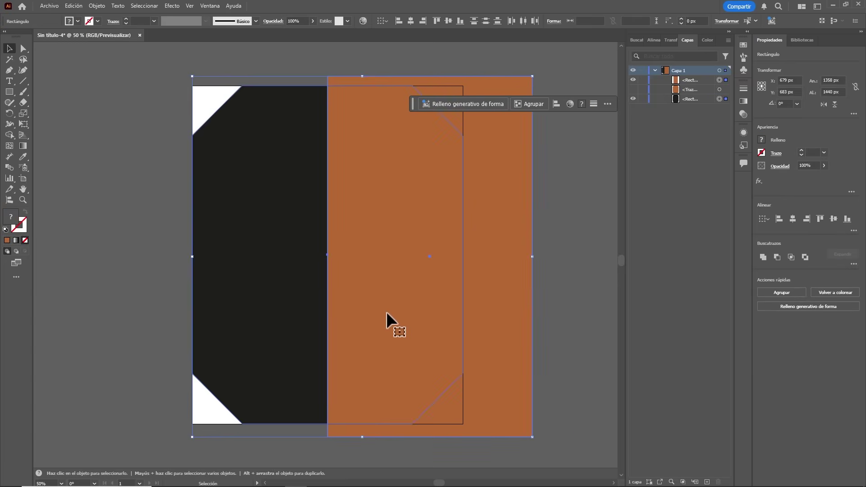
{"action": "left_click", "coordinate": [637, 39]}
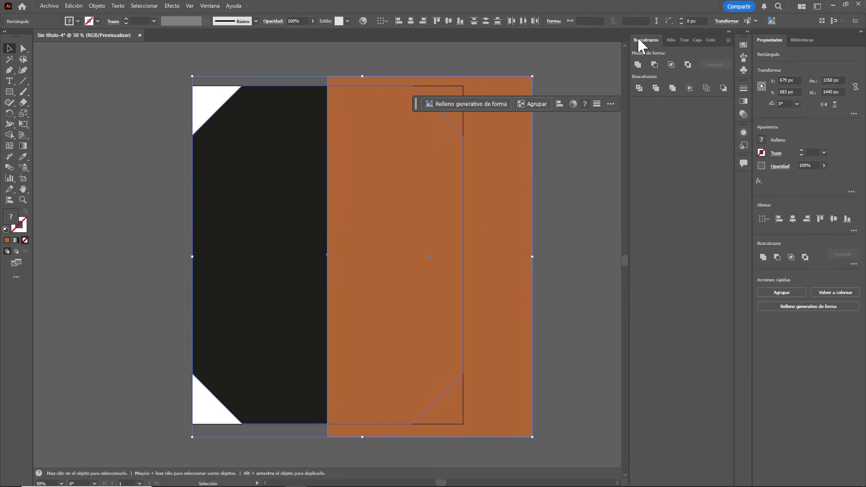
{"action": "left_click", "coordinate": [211, 6]}
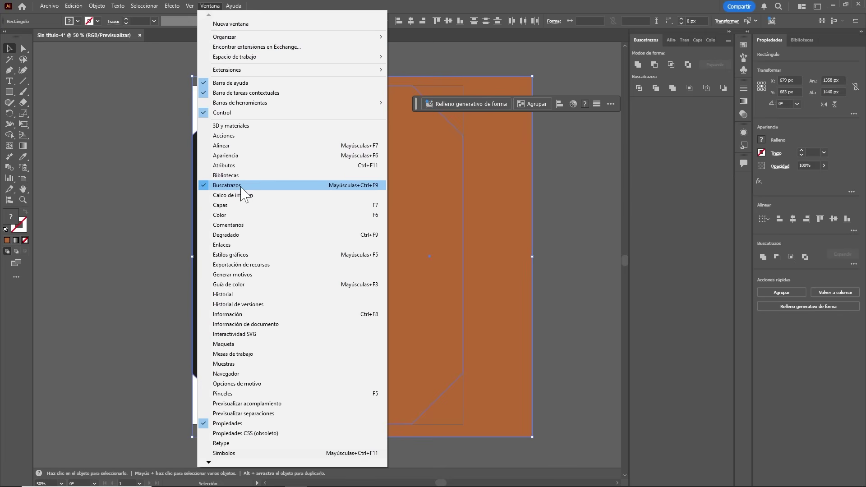
{"action": "left_click", "coordinate": [650, 41]}
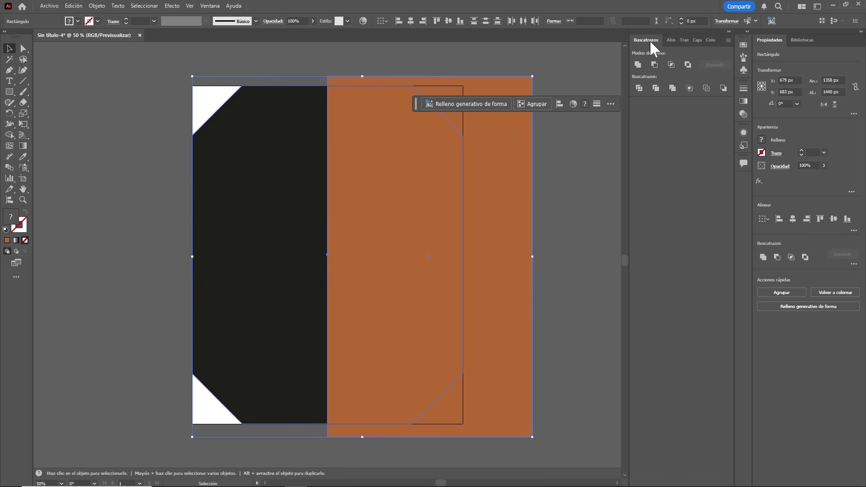
{"action": "left_click", "coordinate": [654, 65]}
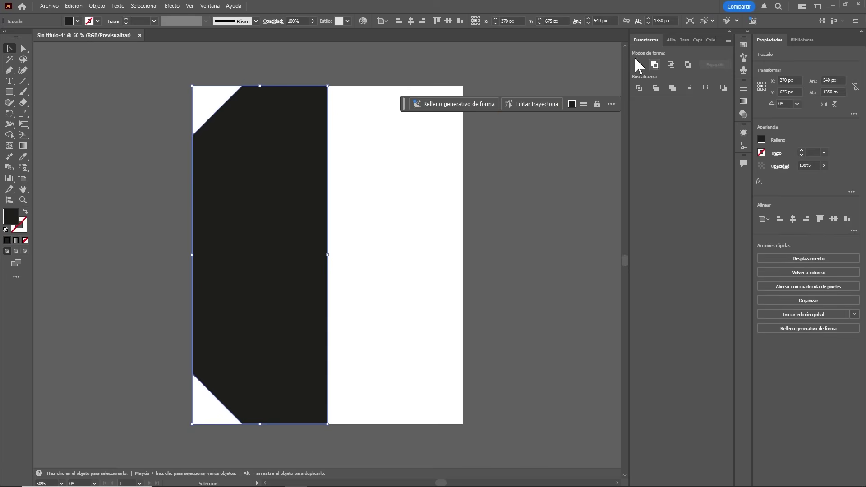
Step: Copy the black half-shape path and paste it into Scene01 in After Effects as a new shape layer
{"action": "left_click", "coordinate": [24, 49]}
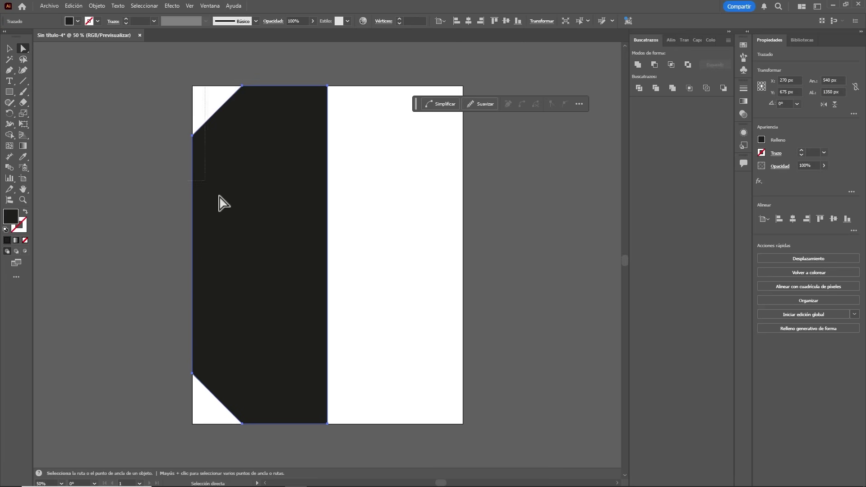
{"action": "key", "text": "ctrl+c"}
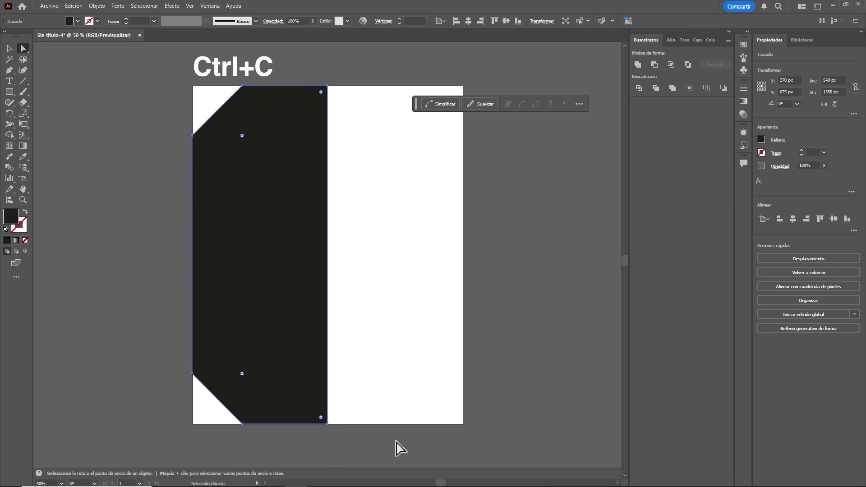
{"action": "key", "text": "alt"}
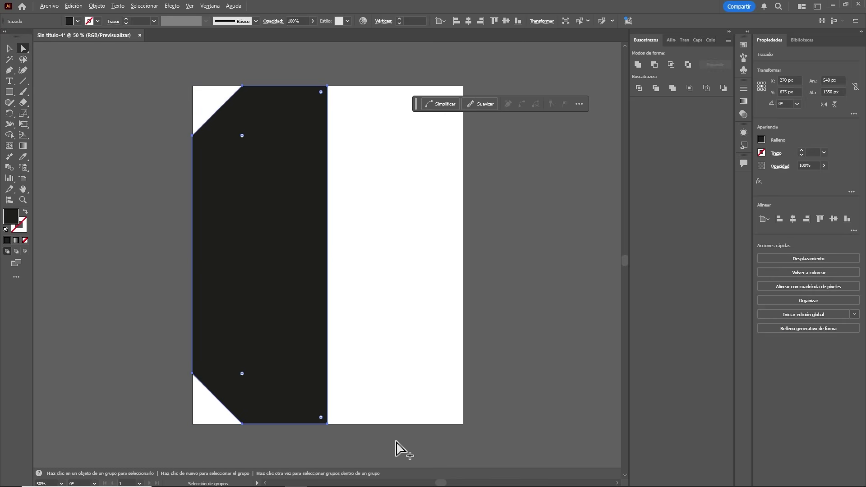
{"action": "key", "text": "alt+Tab"}
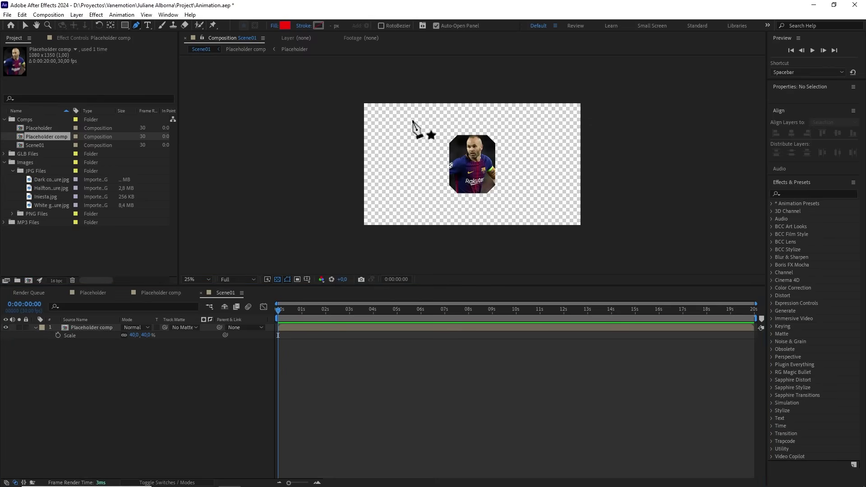
{"action": "key", "text": "ctrl+v"}
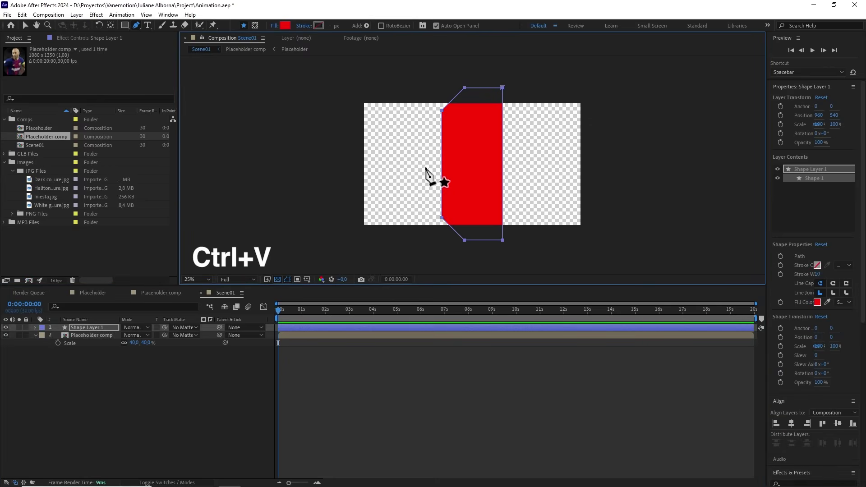
Step: Rename the pasted shape layer as left
{"action": "left_click", "coordinate": [107, 326]}
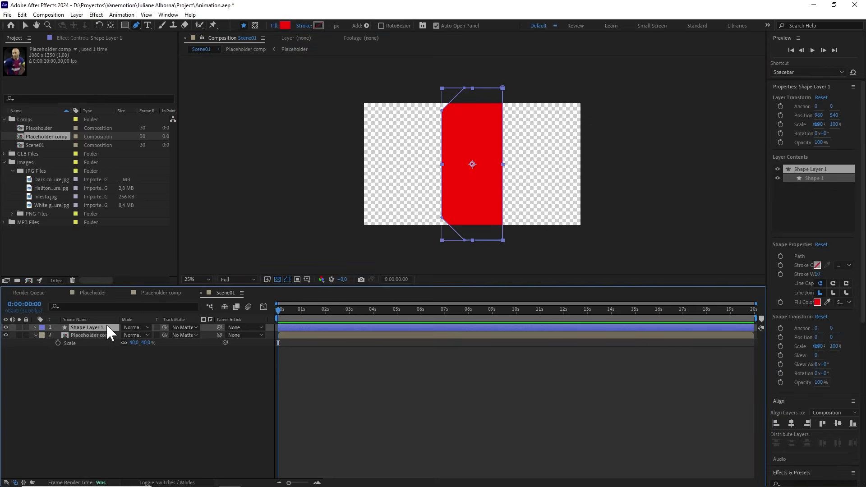
{"action": "key", "text": "Return"}
{"action": "type", "text": "left"}
Step: Set the left layer's fill to None and its stroke to black (000000) at 10 px
{"action": "left_click", "coordinate": [276, 26]}
{"action": "left_click", "coordinate": [371, 292]}
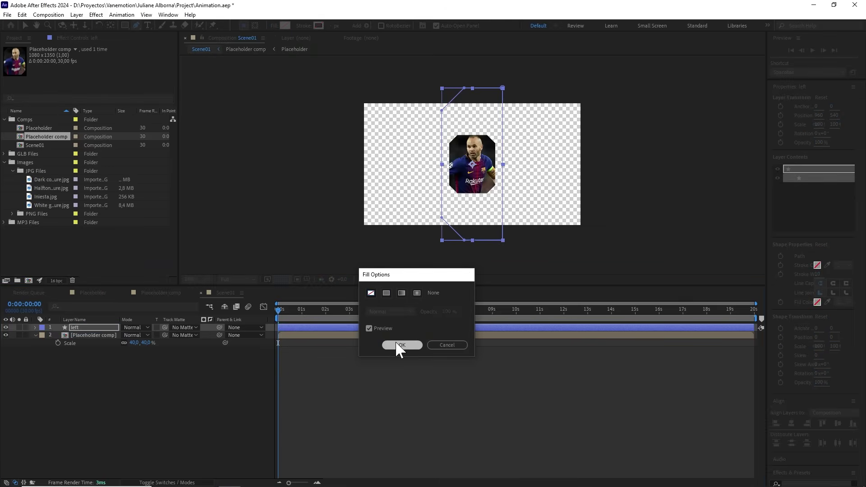
{"action": "left_click", "coordinate": [397, 344]}
{"action": "left_click", "coordinate": [319, 25]}
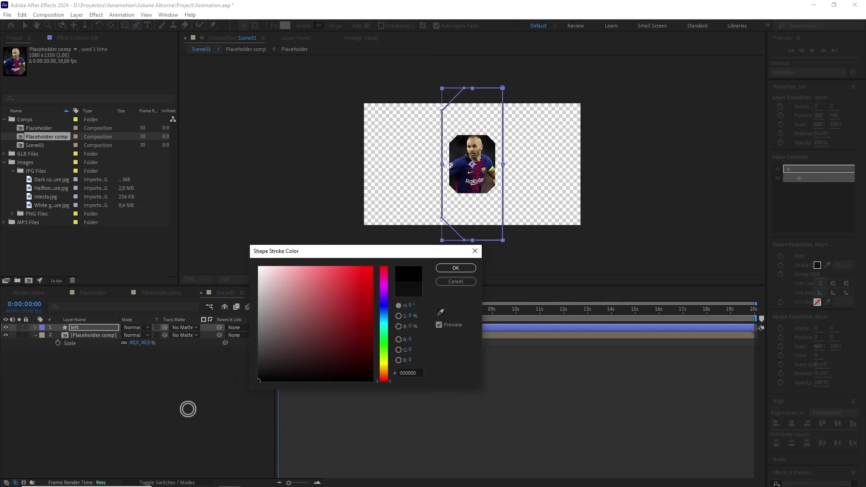
{"action": "left_click", "coordinate": [453, 268]}
{"action": "left_click", "coordinate": [334, 25]}
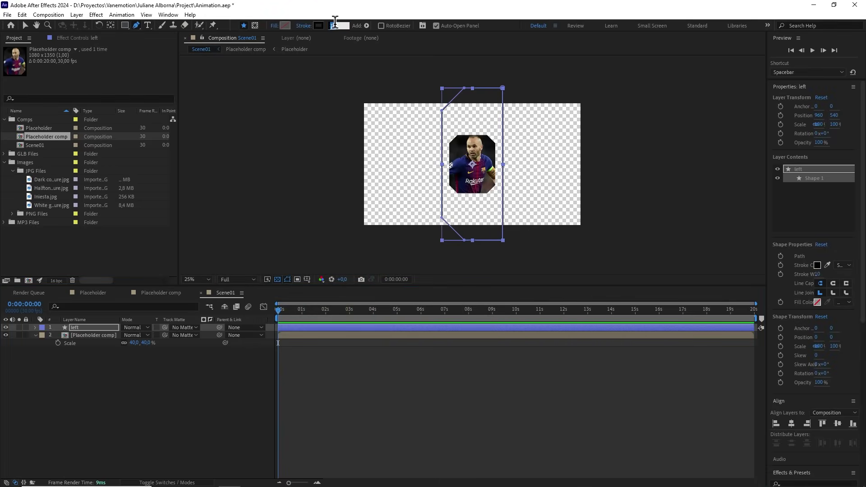
{"action": "left_click", "coordinate": [107, 328]}
Step: Snap the left layer's anchor point to the midpoint of its straight right edge and center the layer in the composition
{"action": "scroll", "coordinate": [484, 172], "scroll_direction": "up", "scroll_amount": 2}
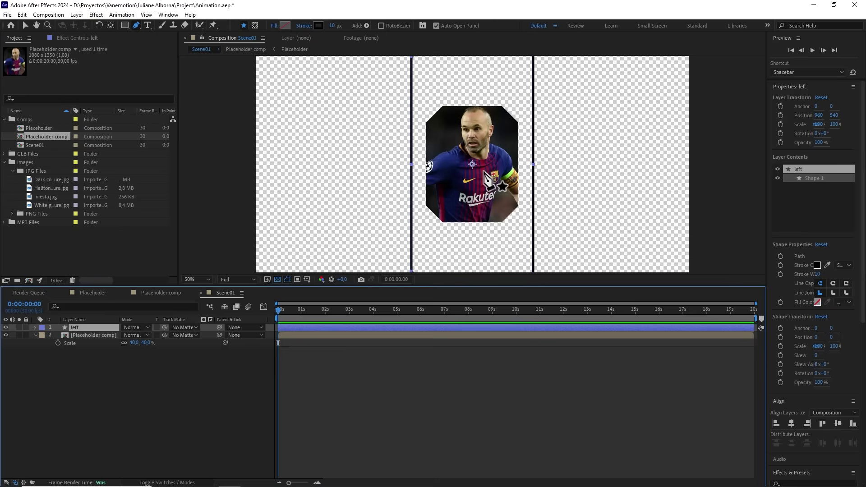
{"action": "left_click_drag", "start_coordinate": [459, 128], "coordinate": [400, 116]}
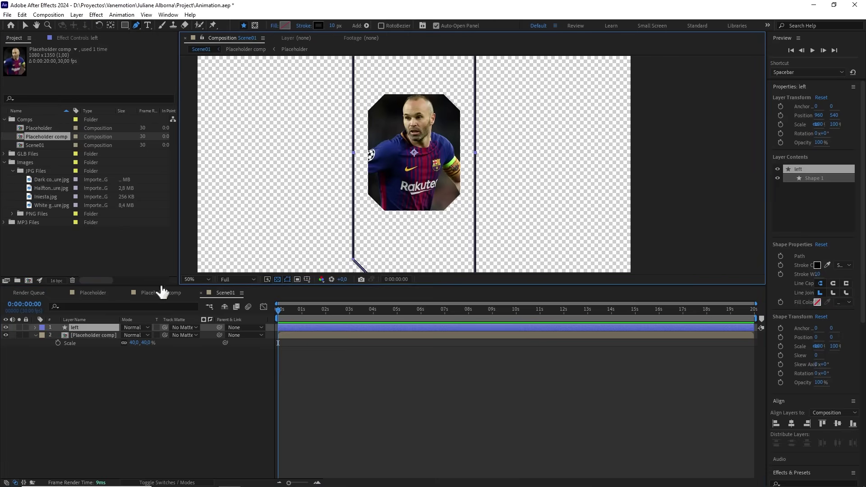
{"action": "left_click", "coordinate": [106, 327]}
{"action": "left_click", "coordinate": [111, 24]}
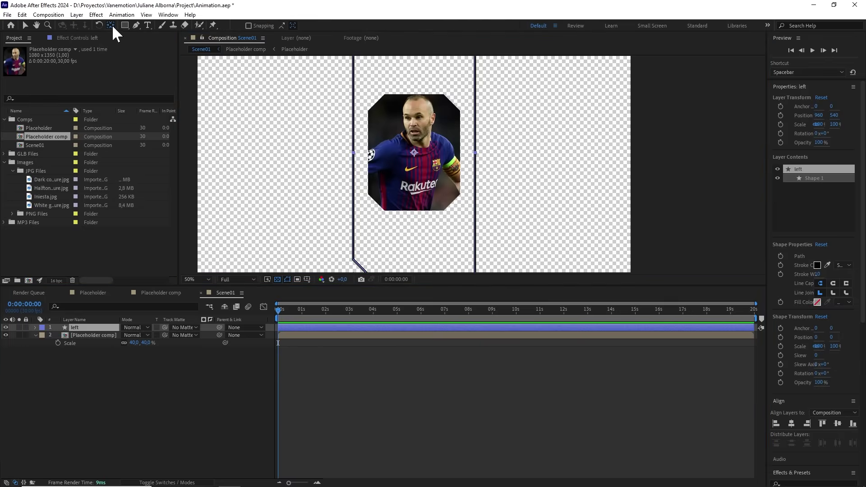
{"action": "left_click_drag", "start_coordinate": [415, 153], "coordinate": [474, 157]}
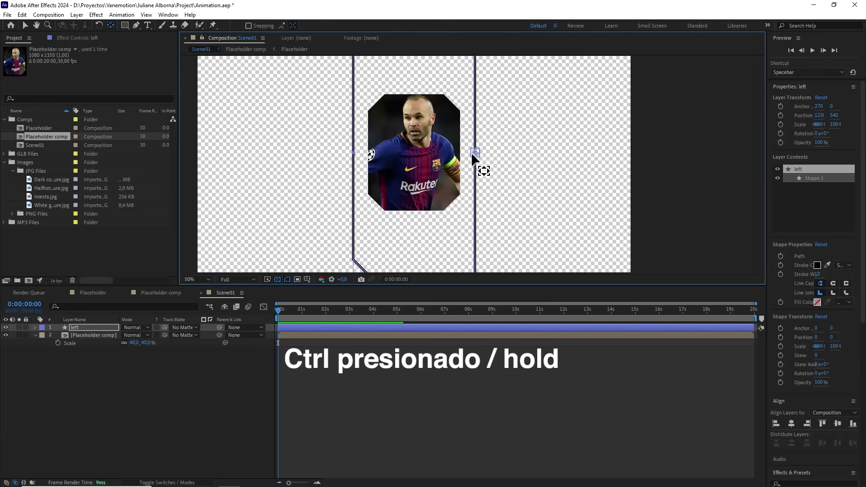
{"action": "key", "text": "comma"}
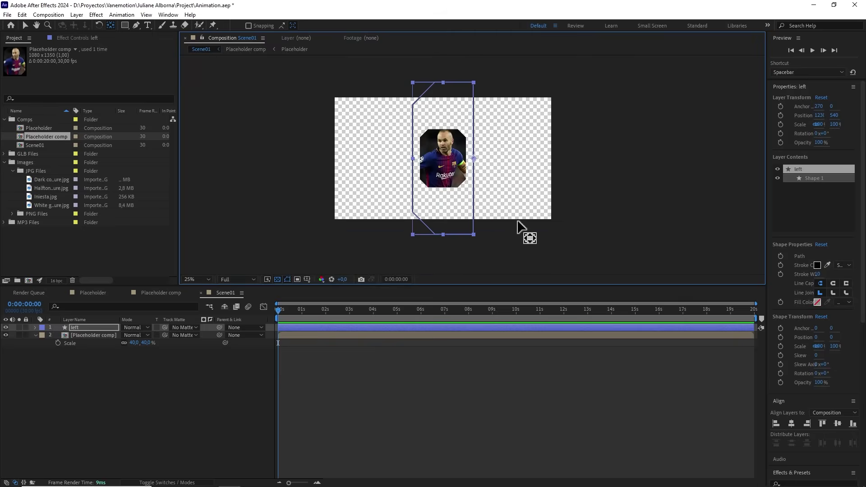
{"action": "key", "text": "ctrl+Home"}
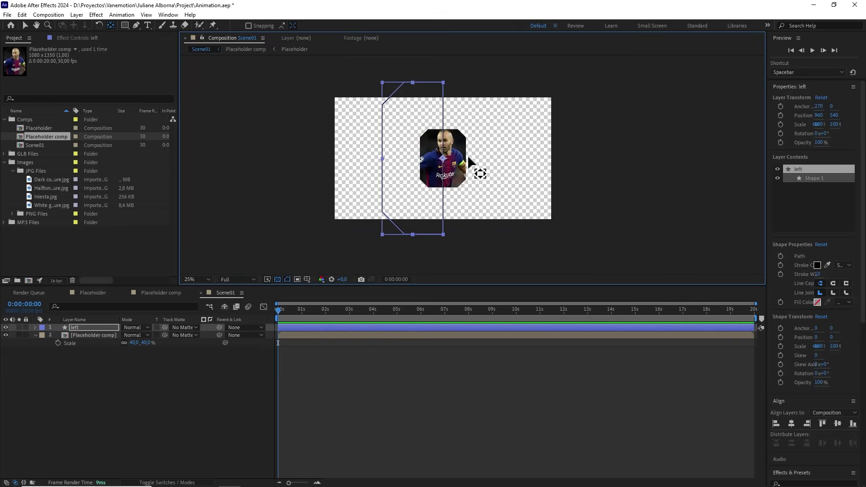
Step: Set the left layer's scale to 40% in both dimensions
{"action": "key", "text": "s"}
{"action": "left_click", "coordinate": [151, 335]}
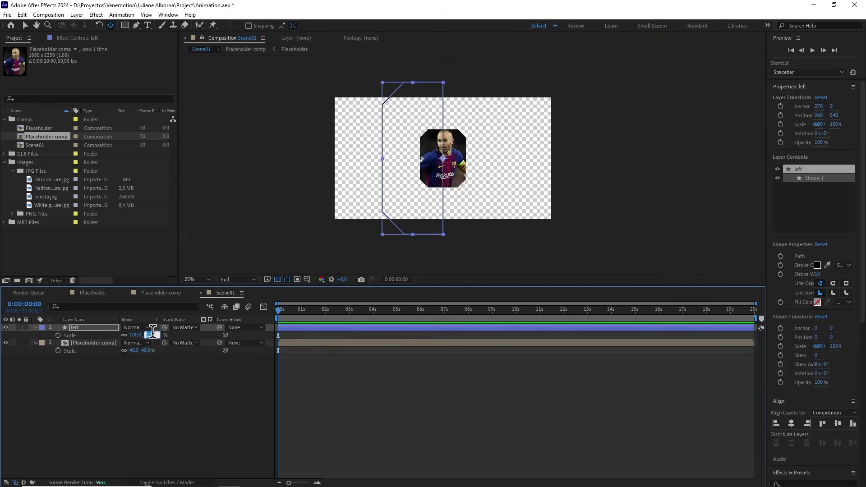
{"action": "left_click", "coordinate": [164, 372]}
{"action": "scroll", "coordinate": [491, 199], "scroll_direction": "up", "scroll_amount": 2}
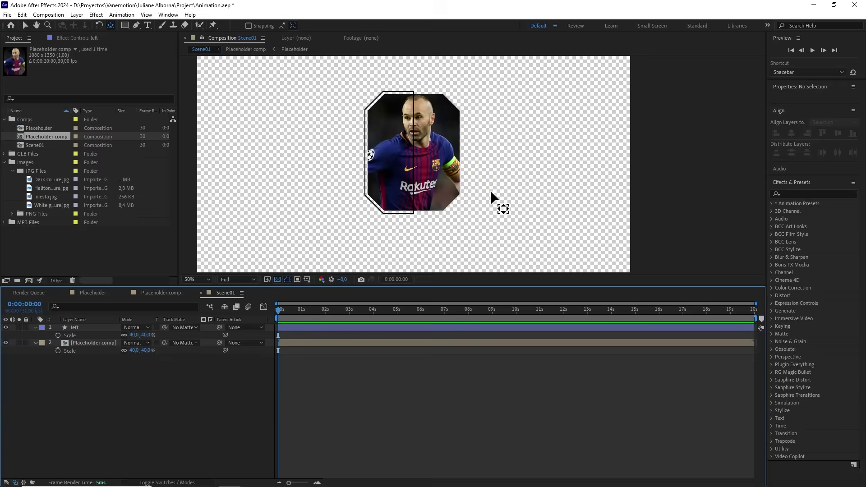
{"action": "scroll", "coordinate": [504, 219], "scroll_direction": "down", "scroll_amount": 2}
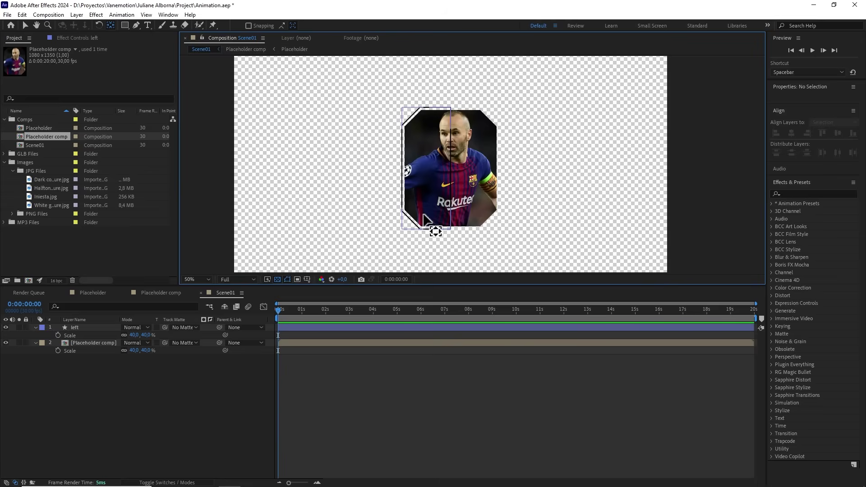
Step: Move the Placeholder comp layer above the left layer and hide it
{"action": "left_click", "coordinate": [78, 327]}
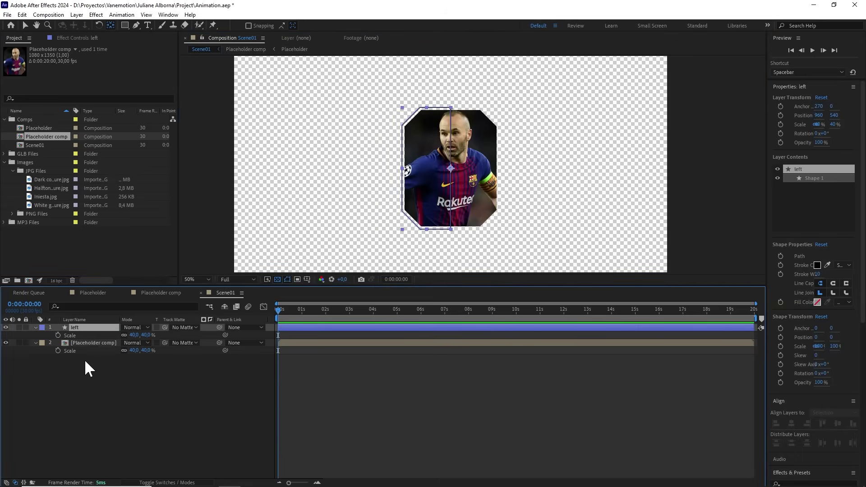
{"action": "left_click_drag", "start_coordinate": [86, 343], "coordinate": [77, 326]}
{"action": "left_click", "coordinate": [6, 327]}
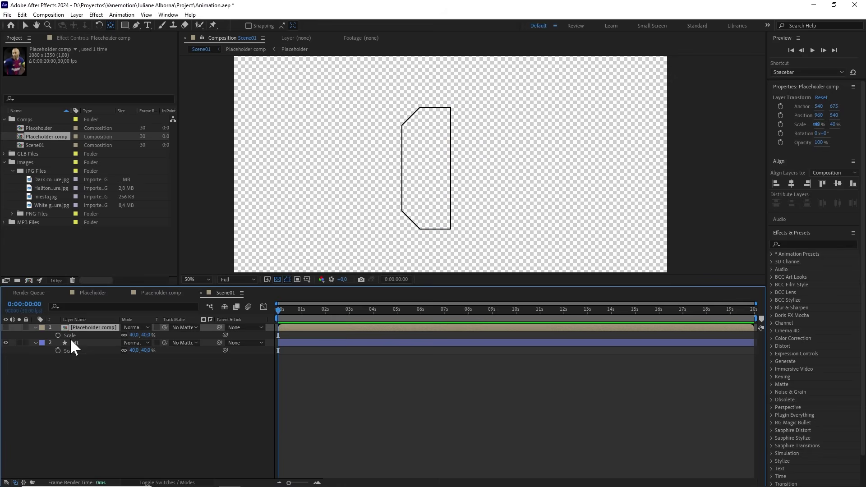
Step: Add a path point on the vertical right edge of the left layer's outline with the Pen tool
{"action": "left_click", "coordinate": [72, 343]}
{"action": "key", "text": "period"}
{"action": "key", "text": "period"}
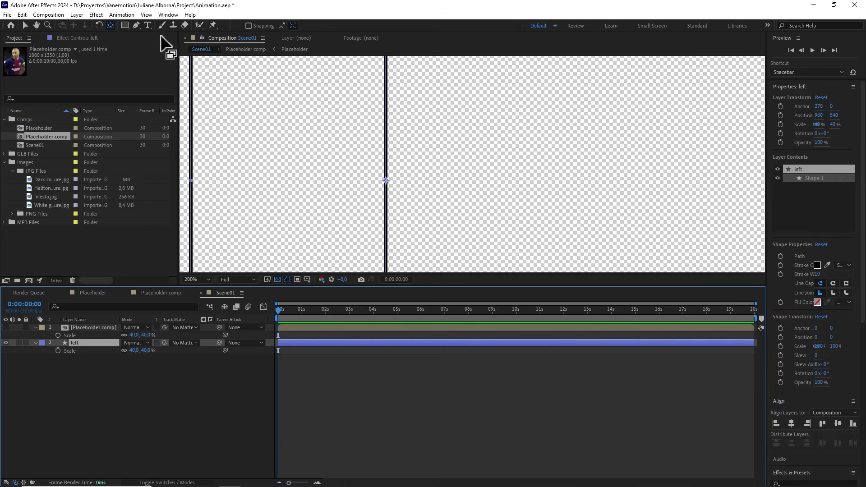
{"action": "left_click", "coordinate": [136, 24]}
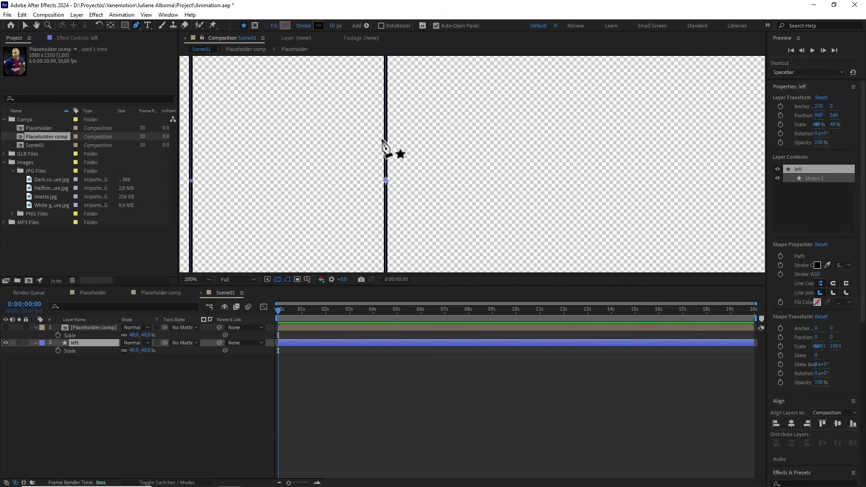
{"action": "scroll", "coordinate": [424, 144], "scroll_direction": "down", "scroll_amount": 3}
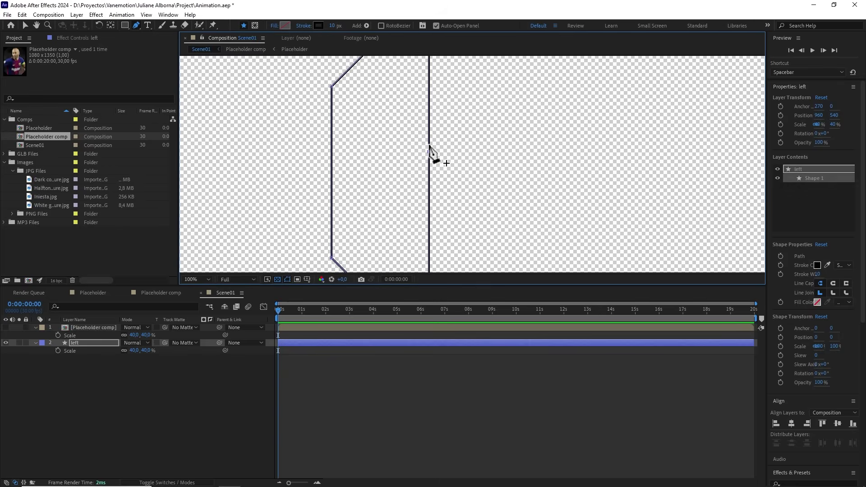
{"action": "mouse_move", "coordinate": [450, 158]}
{"action": "left_mouse_down"}
{"action": "mouse_move", "coordinate": [466, 158]}
{"action": "mouse_move", "coordinate": [445, 170]}
{"action": "mouse_move", "coordinate": [450, 158]}
{"action": "left_mouse_up"}
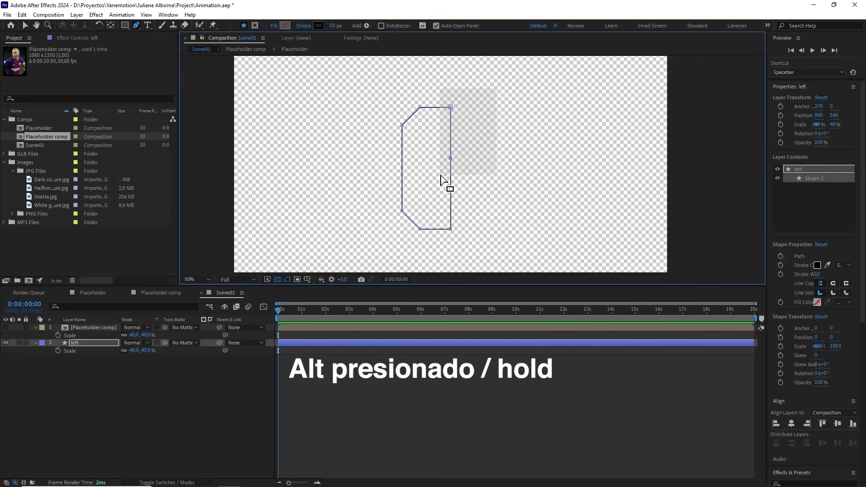
Step: Open the left layer's closed path at its upper-right corner and remove the added point, leaving the shape without its right edge
{"action": "right_click", "coordinate": [450, 110]}
{"action": "mouse_move", "coordinate": [489, 121]}
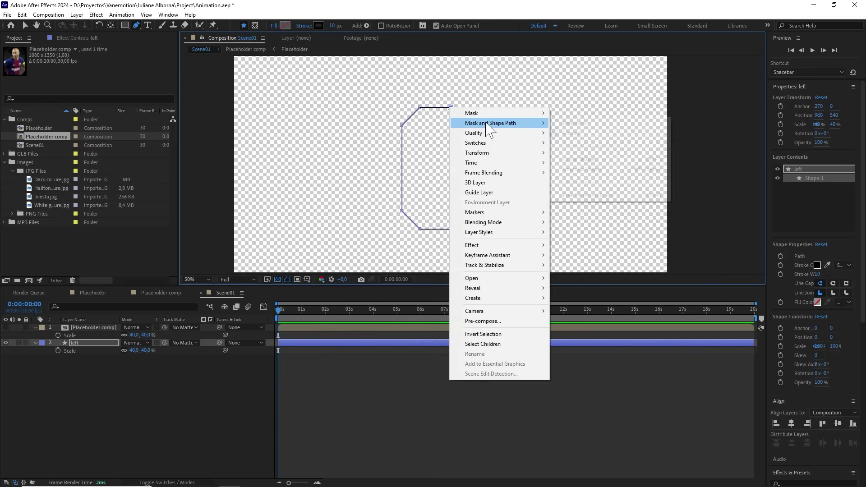
{"action": "left_click", "coordinate": [574, 133]}
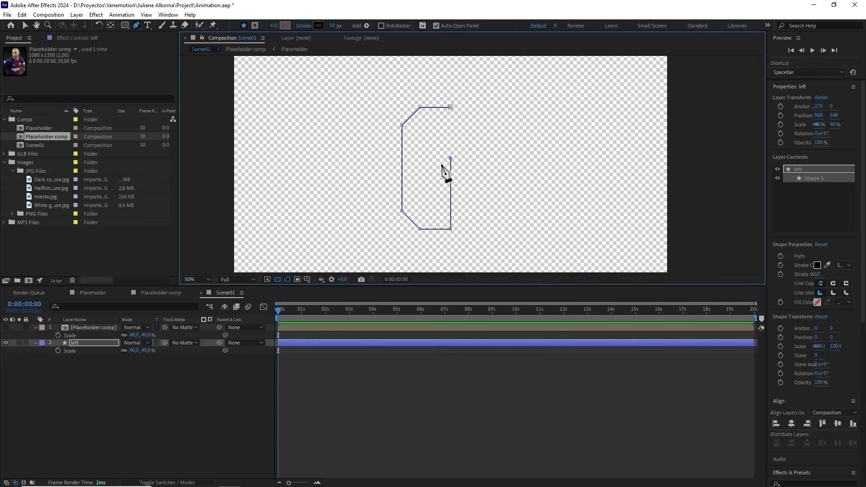
{"action": "left_click", "coordinate": [101, 399]}
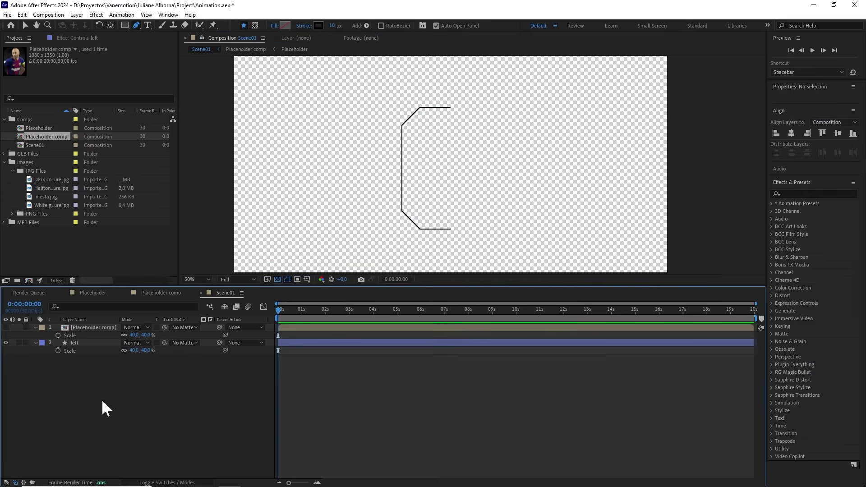
Step: Add a pale pink DECFCF solid named bg at 1920 by 1080 px and place it beneath all other layers
{"action": "right_click", "coordinate": [101, 398]}
{"action": "mouse_move", "coordinate": [199, 292]}
{"action": "left_click", "coordinate": [241, 311]}
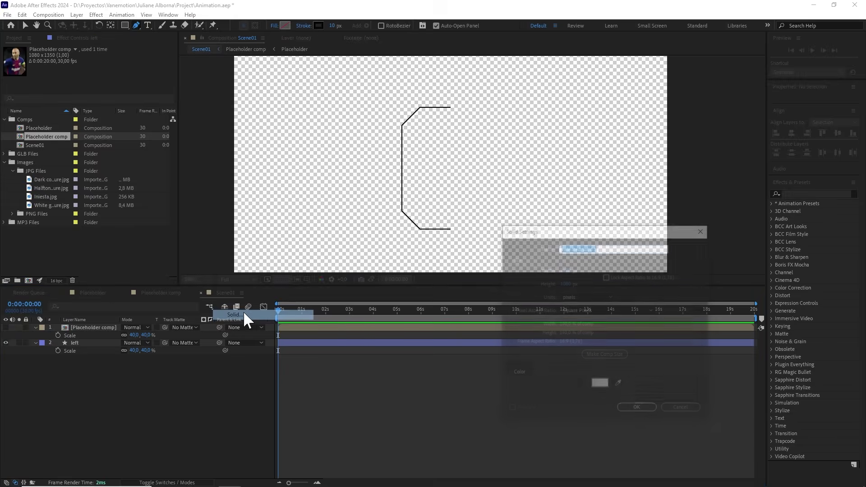
{"action": "type", "text": "bg"}
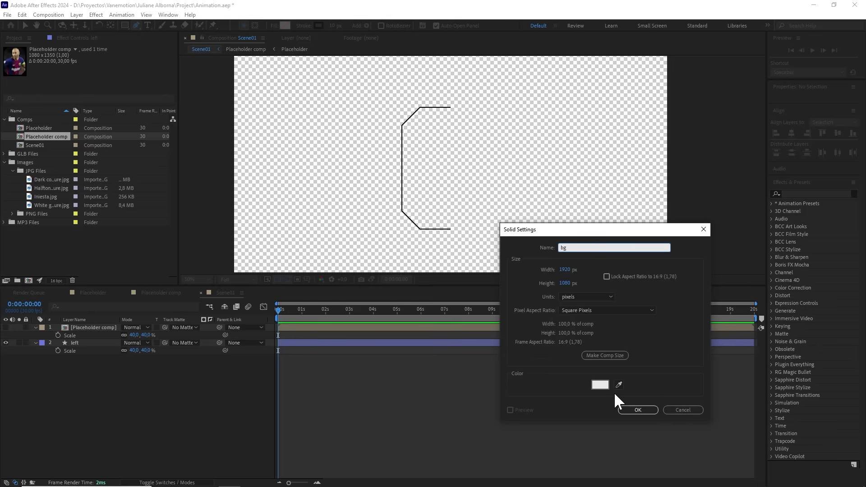
{"action": "left_click", "coordinate": [594, 384]}
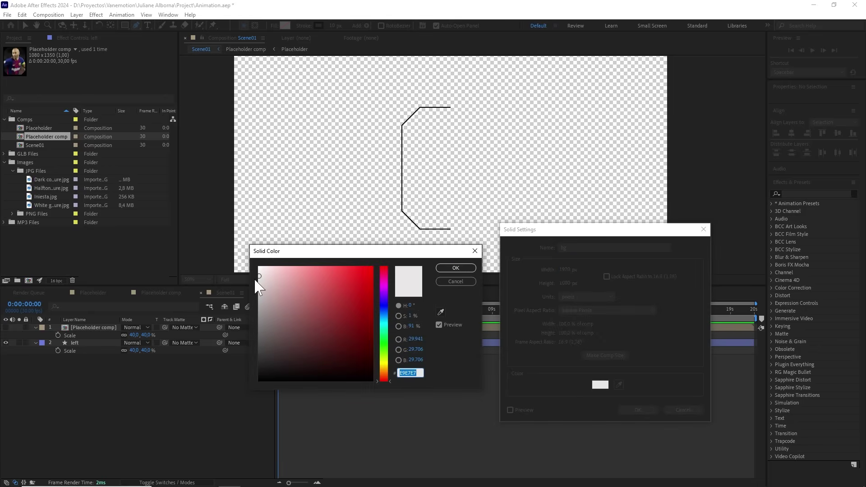
{"action": "left_click_drag", "start_coordinate": [264, 276], "coordinate": [265, 281]}
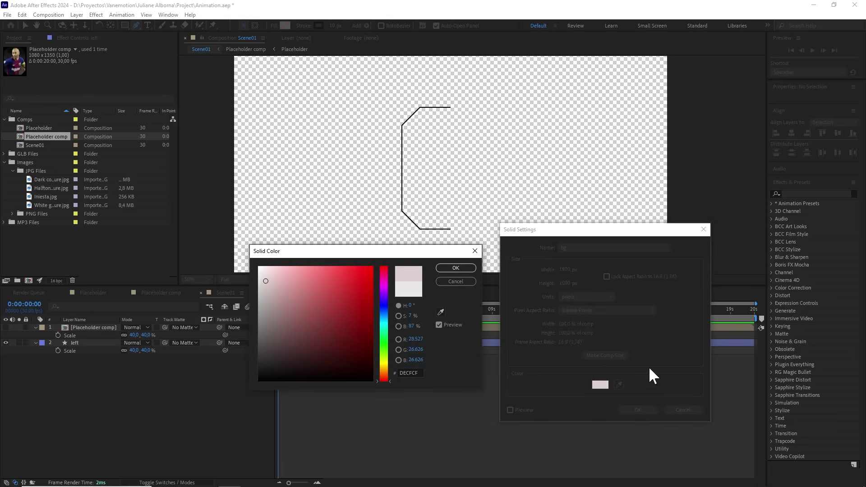
{"action": "left_click", "coordinate": [455, 267]}
{"action": "left_click", "coordinate": [638, 409]}
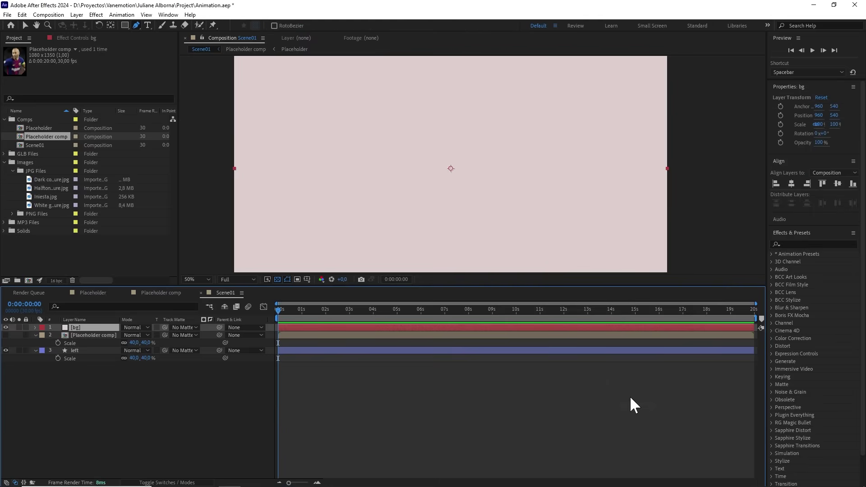
{"action": "left_click", "coordinate": [112, 401]}
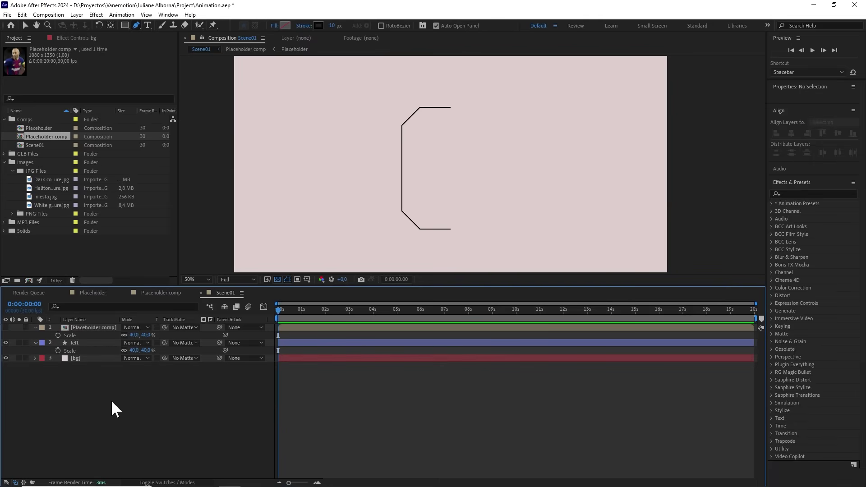
{"action": "left_click", "coordinate": [93, 327]}
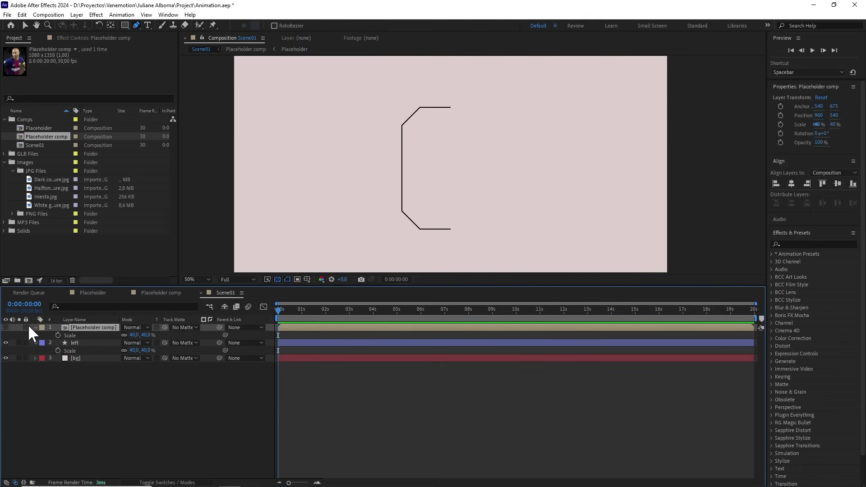
{"action": "left_click", "coordinate": [5, 326]}
{"action": "left_click", "coordinate": [5, 327]}
Step: Add a Trim Paths operator to the contents of the left shape layer
{"action": "left_click", "coordinate": [72, 342]}
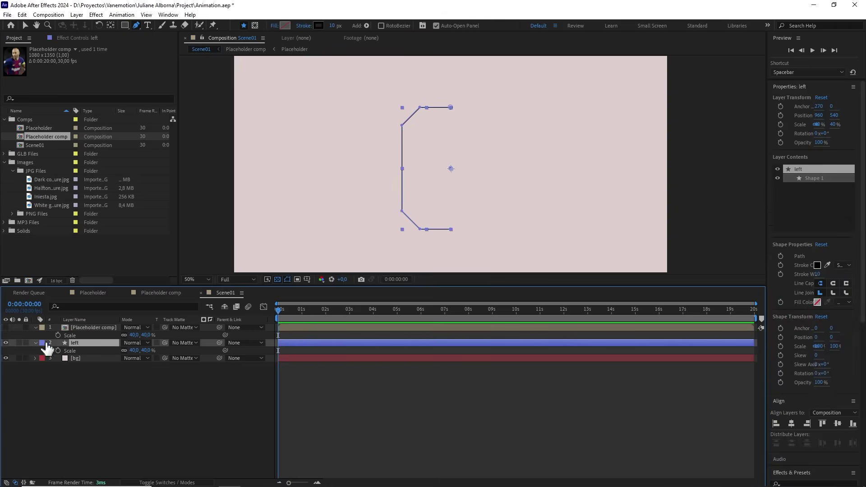
{"action": "left_click", "coordinate": [35, 342]}
{"action": "left_click", "coordinate": [35, 342]}
{"action": "left_click", "coordinate": [209, 350]}
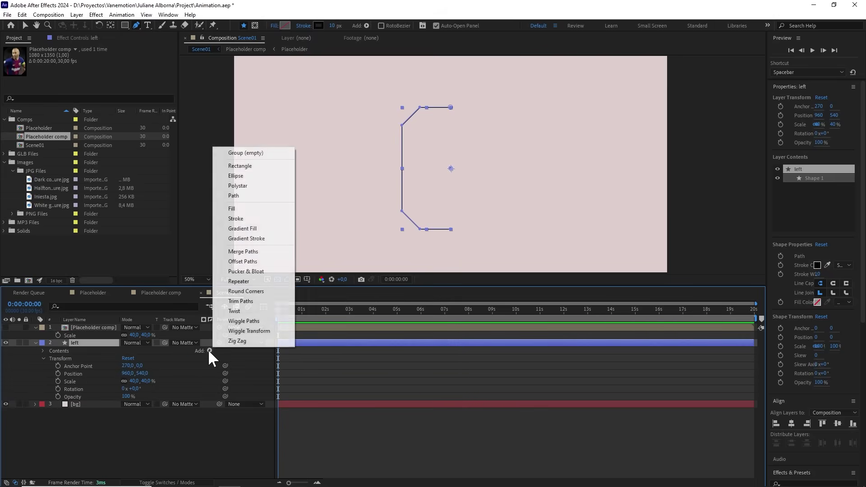
{"action": "left_click", "coordinate": [244, 302]}
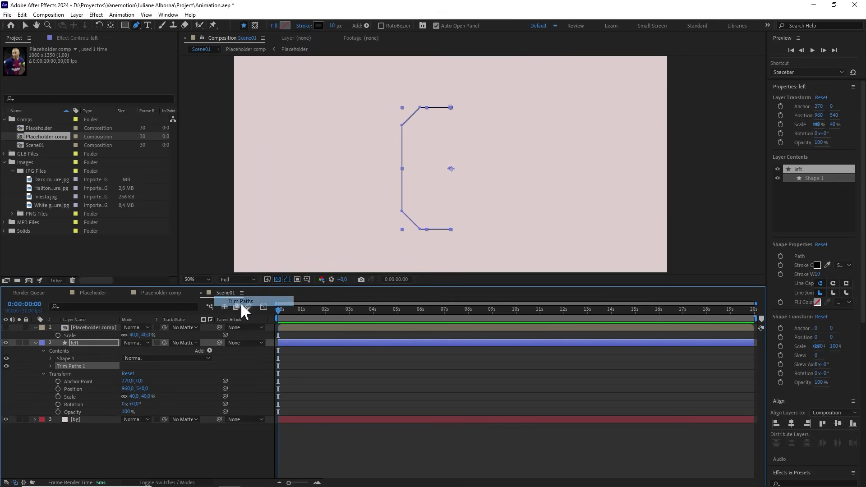
Step: Keyframe the left layer's Trim Paths End from 0% at the first frame to 100% at 0:00:02:08
{"action": "left_click", "coordinate": [50, 365]}
{"action": "left_click_drag", "start_coordinate": [125, 384], "coordinate": [78, 381]}
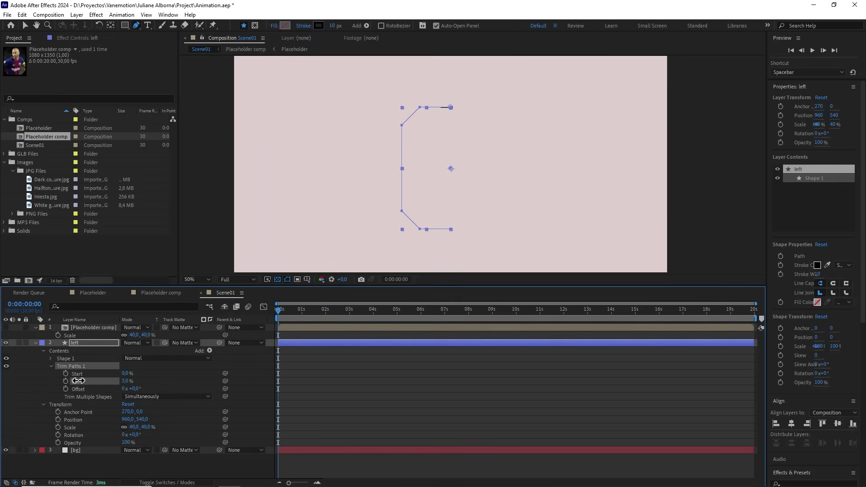
{"action": "left_click", "coordinate": [65, 381]}
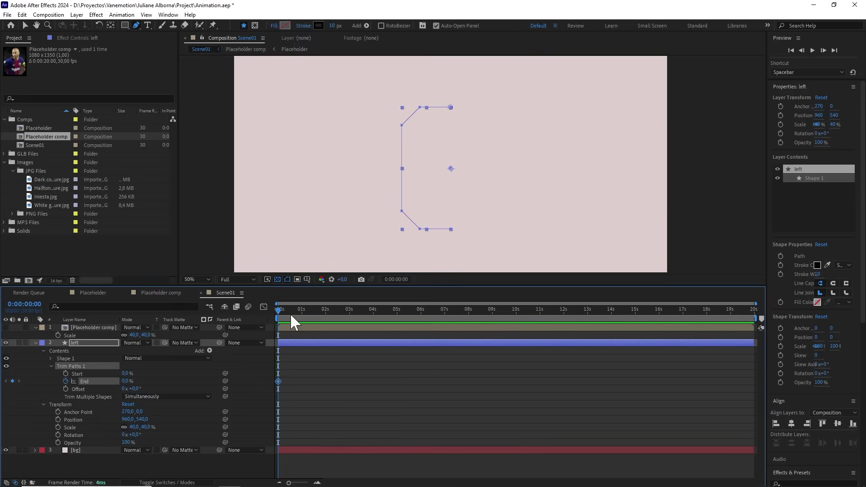
{"action": "left_click_drag", "start_coordinate": [291, 315], "coordinate": [332, 318]}
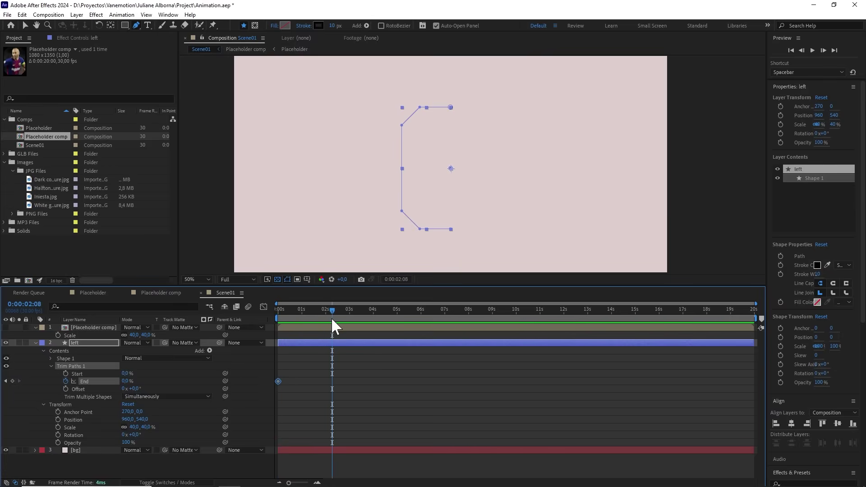
{"action": "left_click_drag", "start_coordinate": [126, 381], "coordinate": [217, 374]}
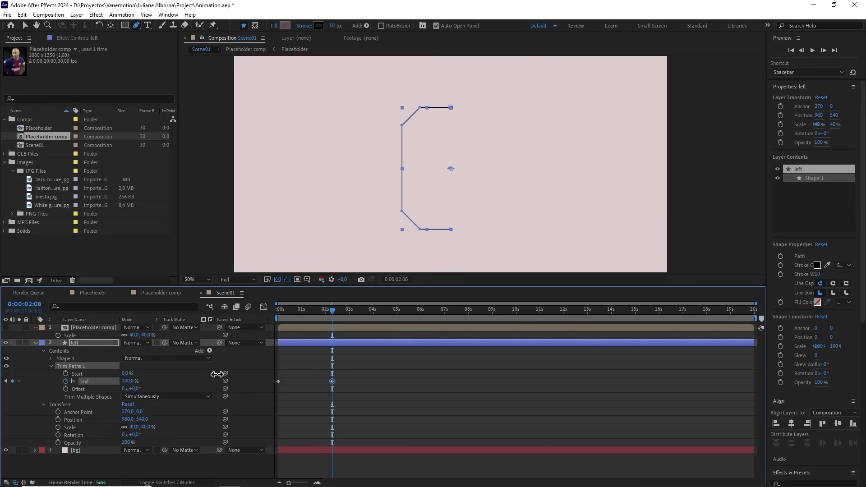
Step: Apply Easy Ease to both Trim Paths End keyframes and set the second keyframe's incoming velocity influence to 70%
{"action": "left_click_drag", "start_coordinate": [368, 372], "coordinate": [266, 386]}
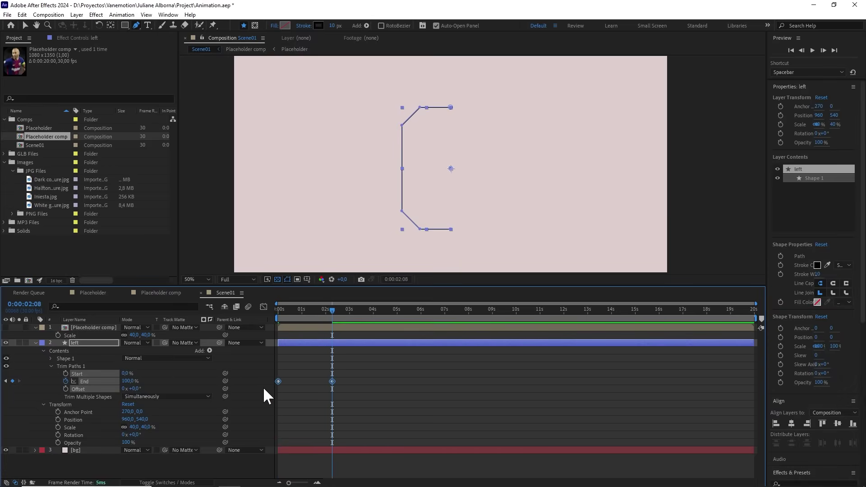
{"action": "key", "text": "F9"}
{"action": "left_click", "coordinate": [365, 389]}
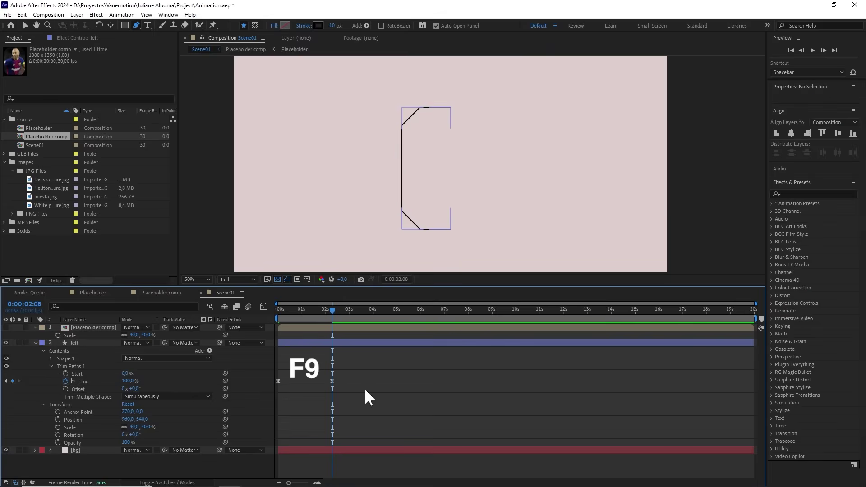
{"action": "right_click", "coordinate": [332, 381]}
{"action": "left_click", "coordinate": [351, 368]}
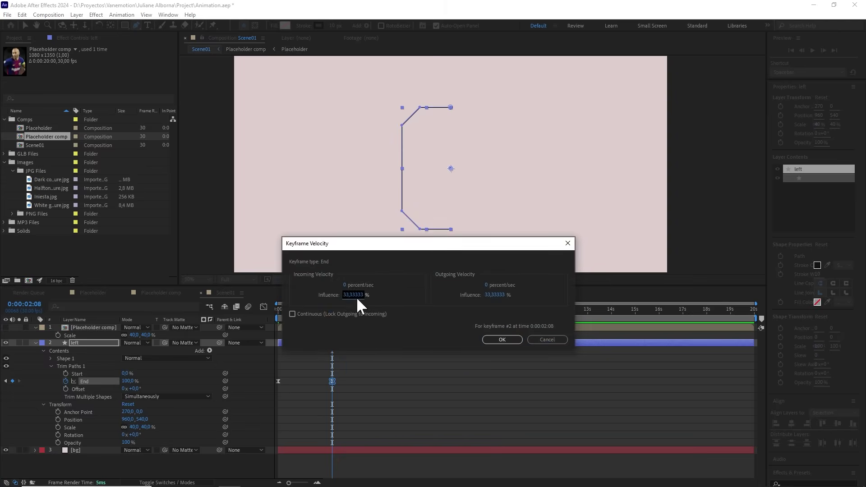
{"action": "type", "text": "70"}
{"action": "left_click", "coordinate": [502, 335]}
Step: Examine the End property's speed graph and preview the left outline's drawing animation from the start
{"action": "left_click", "coordinate": [262, 307]}
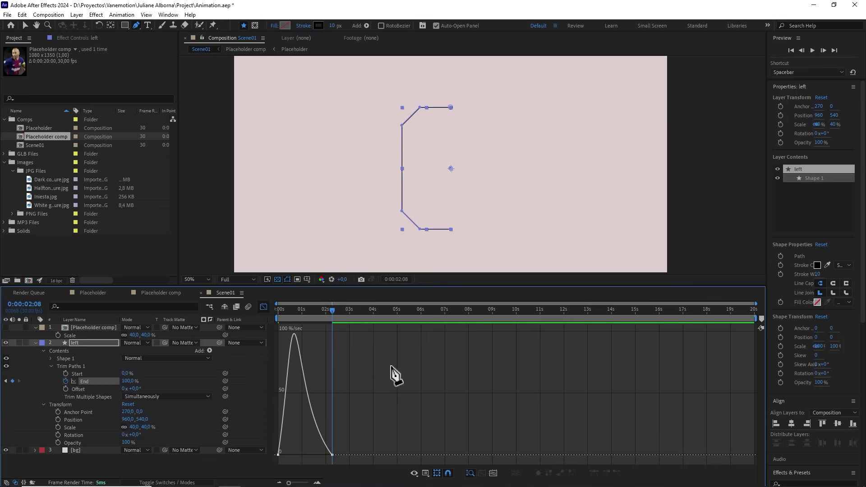
{"action": "key", "text": "v"}
{"action": "left_click_drag", "start_coordinate": [324, 311], "coordinate": [277, 311]}
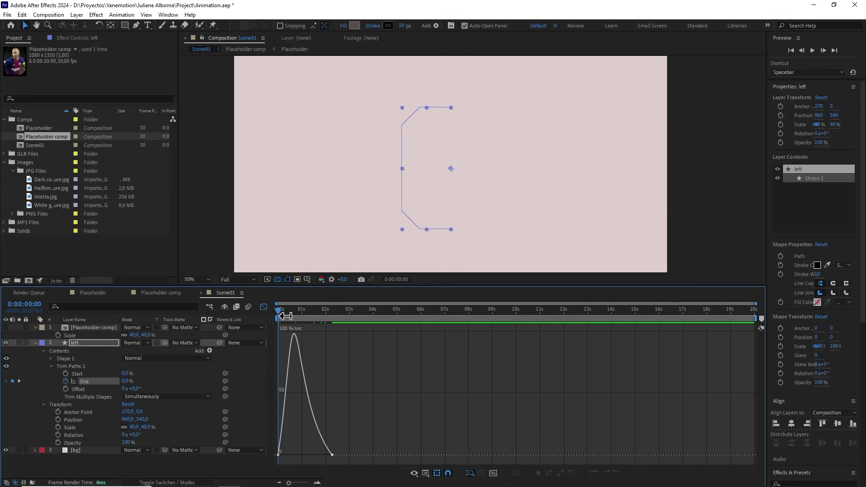
{"action": "key", "text": "space"}
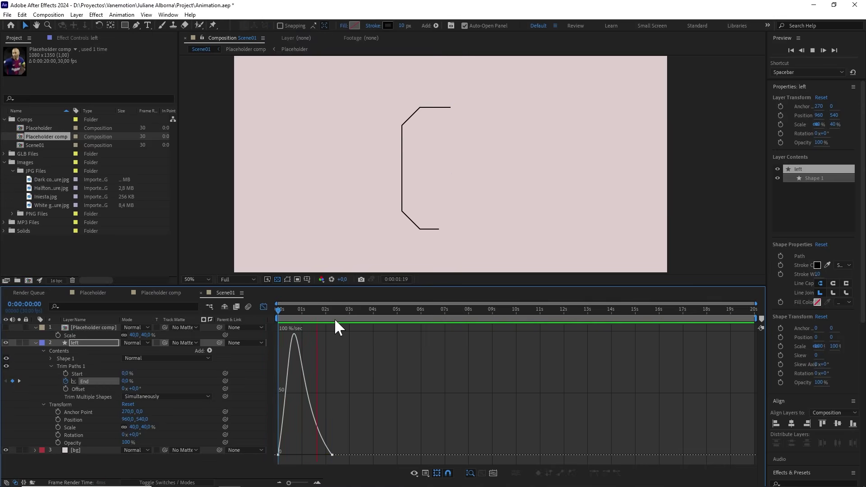
{"action": "key", "text": "space"}
{"action": "left_click", "coordinate": [264, 306]}
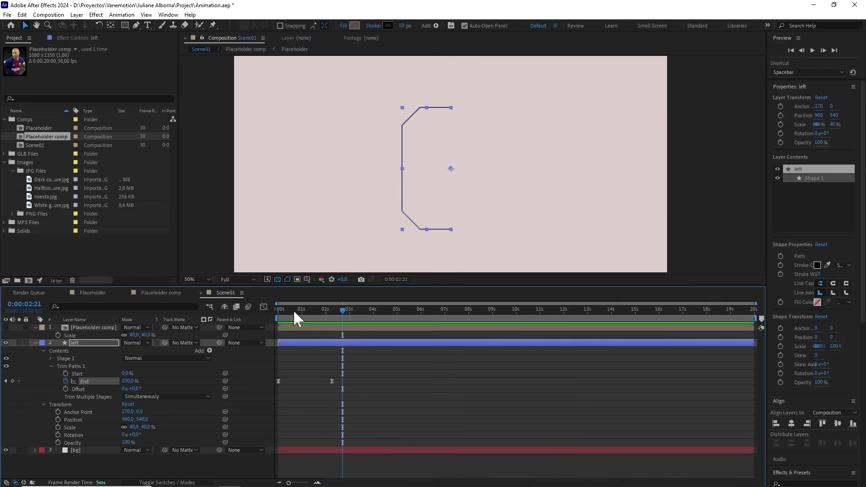
Step: Duplicate the left layer and flip the copy horizontally to complete the outline on the other side
{"action": "key", "text": "ctrl+d"}
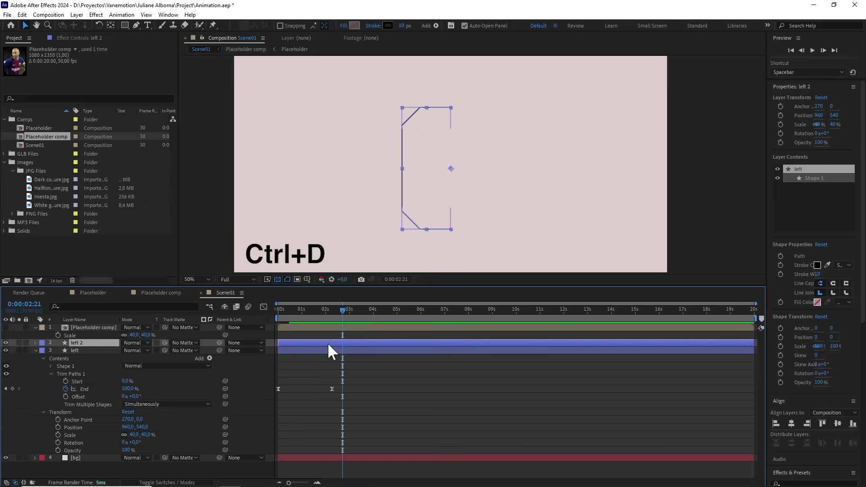
{"action": "right_click", "coordinate": [328, 342]}
{"action": "mouse_move", "coordinate": [379, 117]}
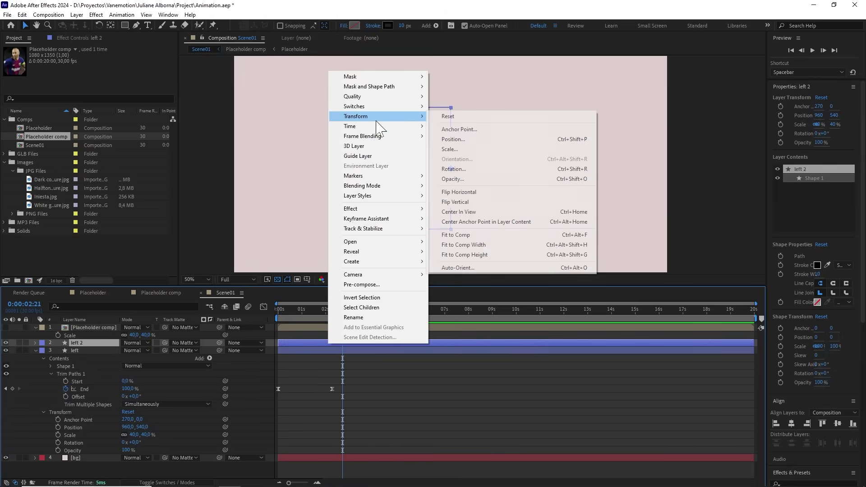
{"action": "left_click", "coordinate": [456, 192]}
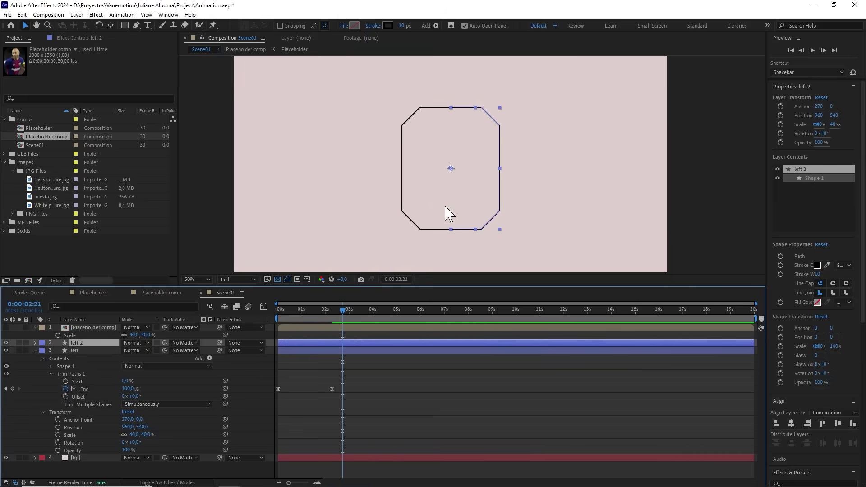
Step: Rename the flipped duplicate layer as right
{"action": "key", "text": "Return"}
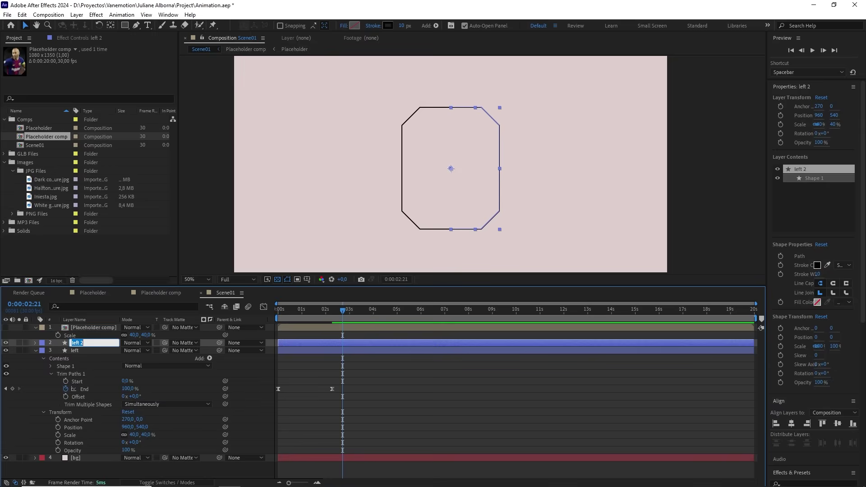
{"action": "type", "text": "right"}
{"action": "left_click", "coordinate": [232, 372]}
Step: Make the Placeholder comp layer visible and preview the card with both outlines from the start
{"action": "left_click_drag", "start_coordinate": [312, 310], "coordinate": [263, 309]}
{"action": "left_click", "coordinate": [6, 327]}
{"action": "key", "text": "space"}
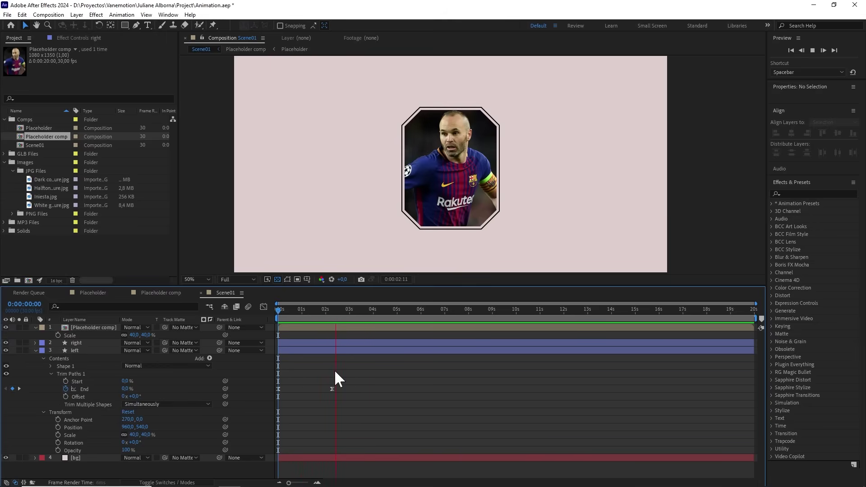
{"action": "key", "text": "space"}
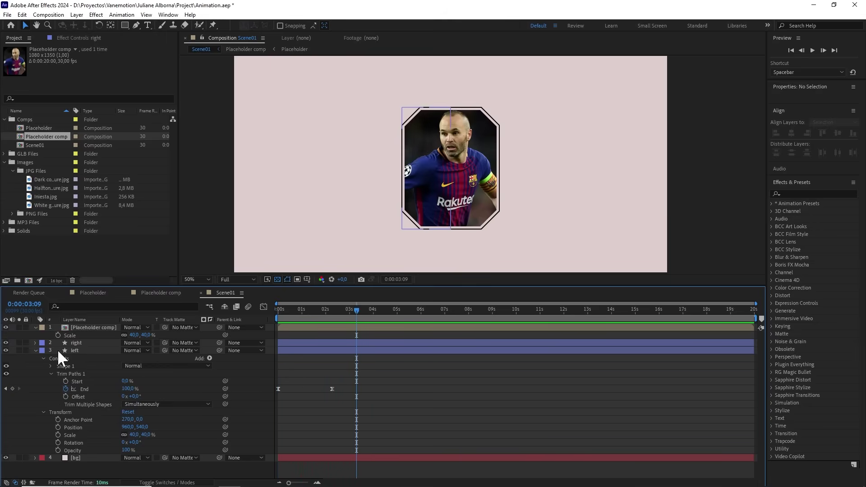
Step: Create nulls from the path of the right layer's Shape 1 with Nulls Follow Points, and select the first point's null
{"action": "left_click", "coordinate": [36, 351]}
{"action": "left_click", "coordinate": [35, 343]}
{"action": "left_click", "coordinate": [35, 342]}
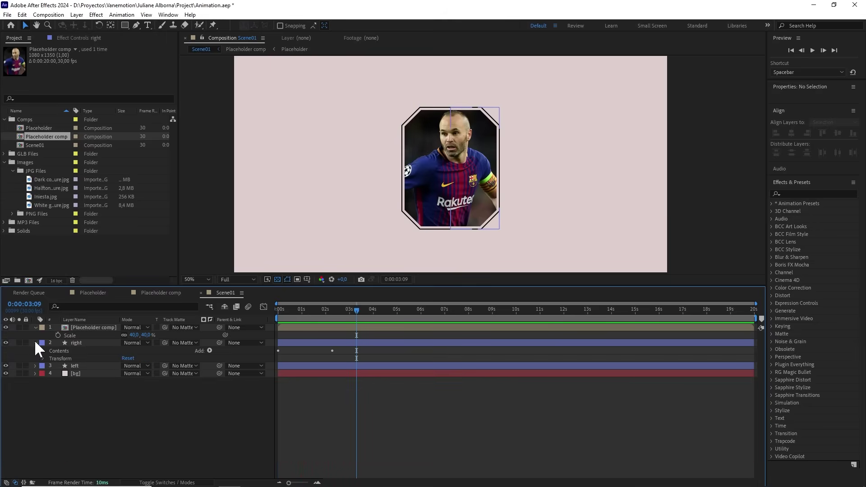
{"action": "left_click", "coordinate": [43, 350]}
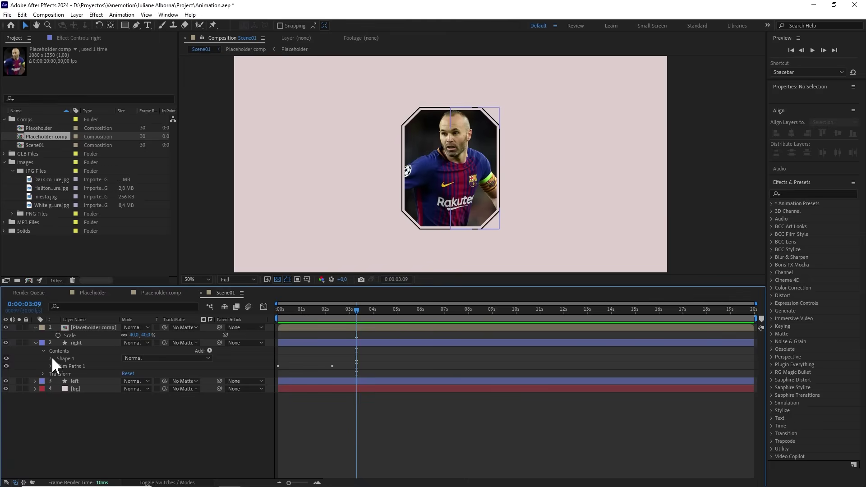
{"action": "left_click", "coordinate": [51, 358]}
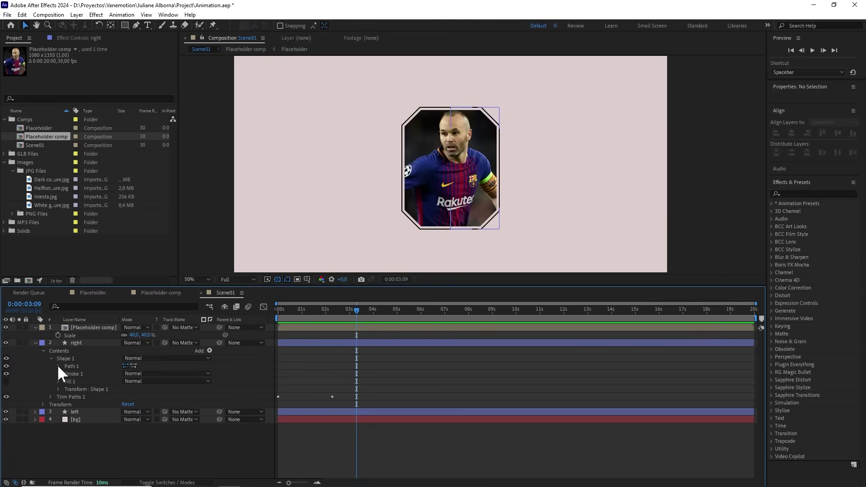
{"action": "left_click", "coordinate": [58, 366]}
{"action": "left_click", "coordinate": [93, 373]}
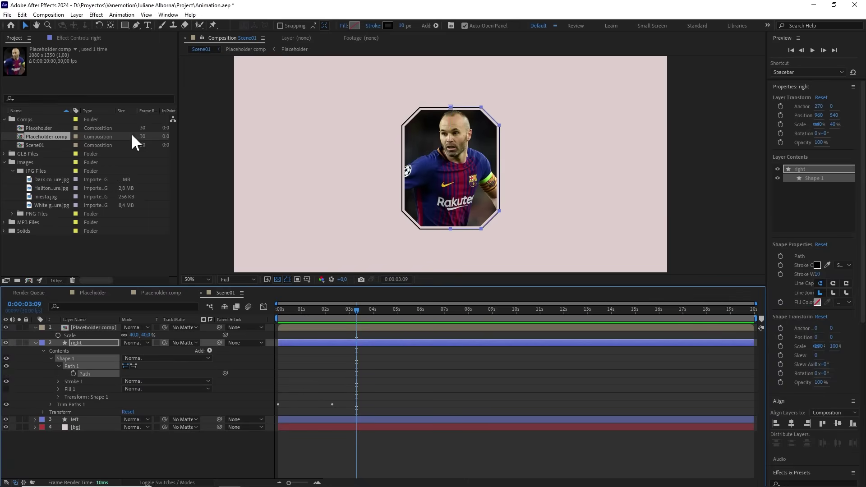
{"action": "left_click", "coordinate": [169, 14]}
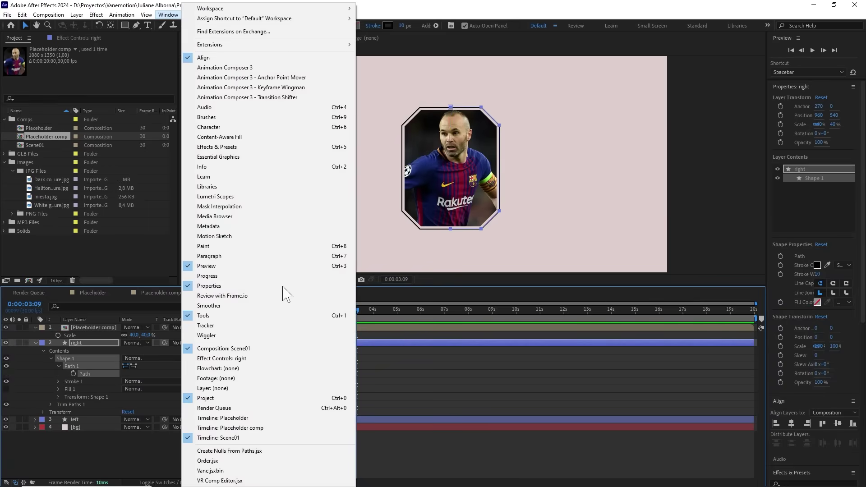
{"action": "left_click", "coordinate": [234, 450]}
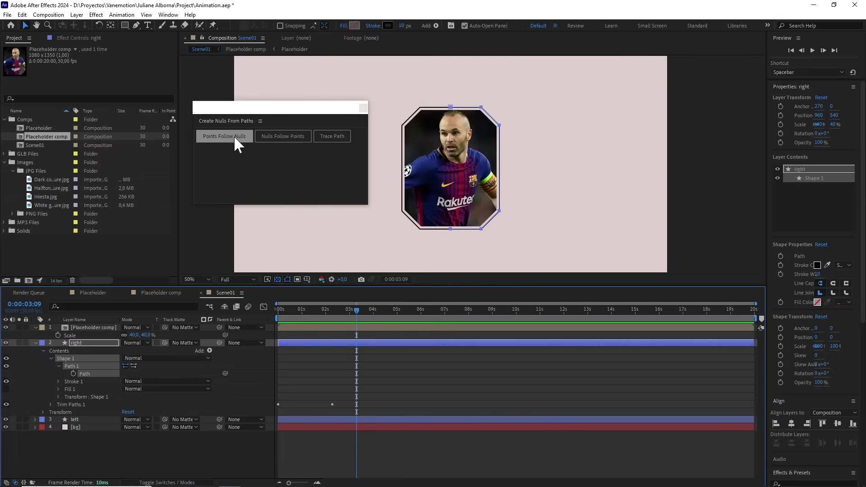
{"action": "left_click", "coordinate": [282, 136]}
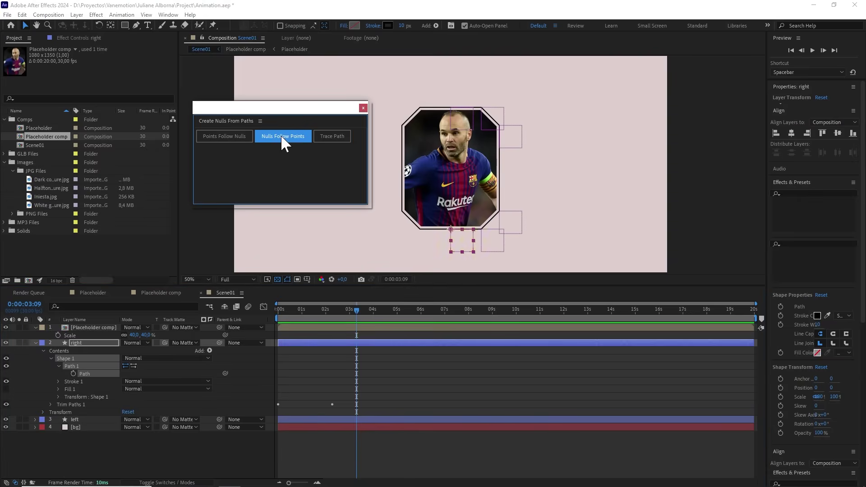
{"action": "left_click_drag", "start_coordinate": [351, 109], "coordinate": [310, 101]}
{"action": "left_click", "coordinate": [99, 341]}
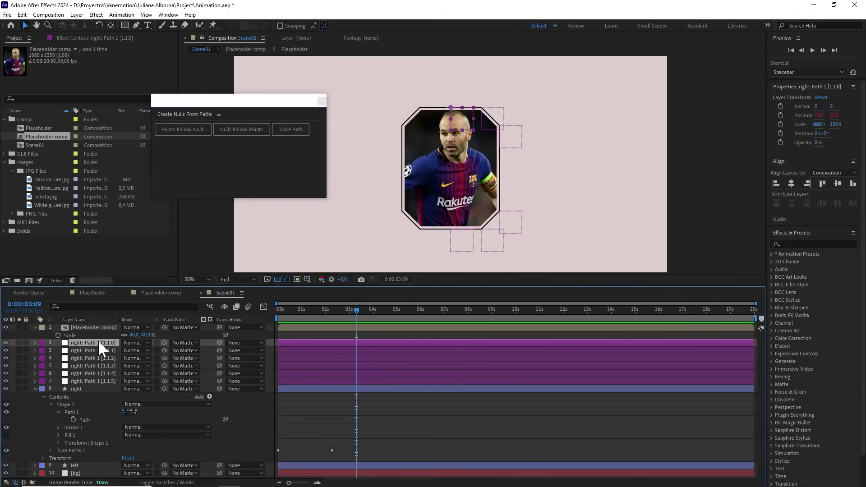
Step: Delete the right path's four middle nulls, leaving only those on its first and last points
{"action": "left_click", "coordinate": [90, 380], "text": "shift"}
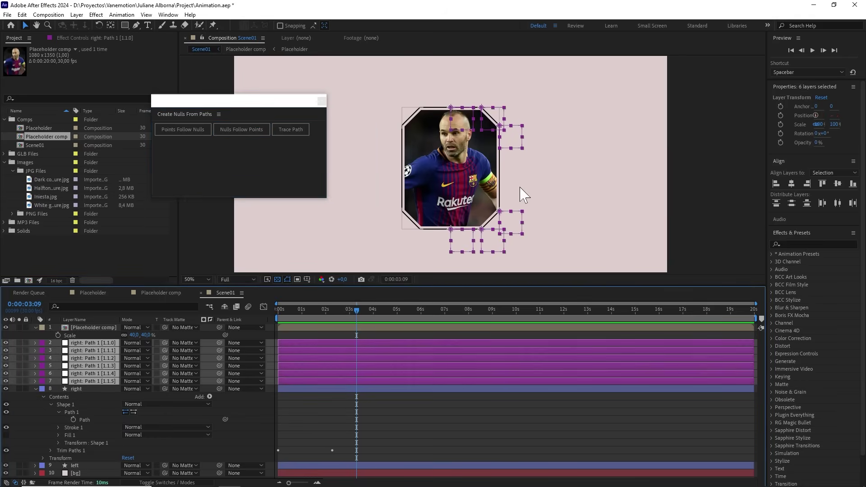
{"action": "left_click", "coordinate": [533, 220]}
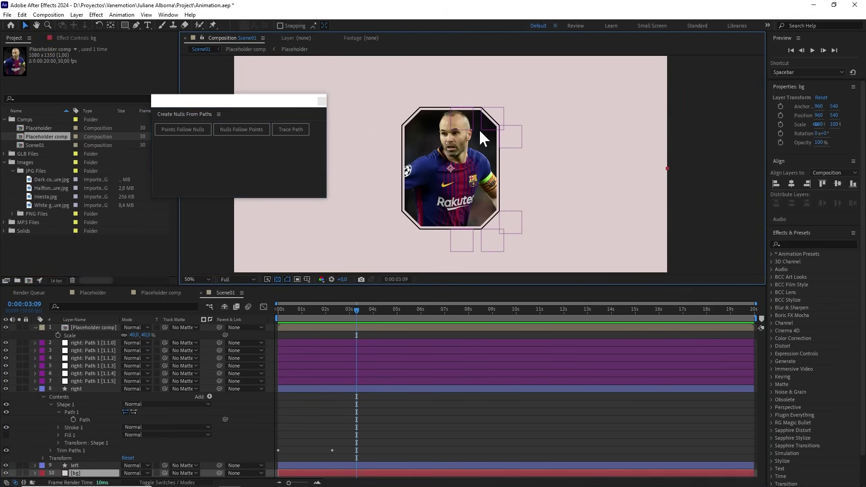
{"action": "left_click", "coordinate": [107, 341]}
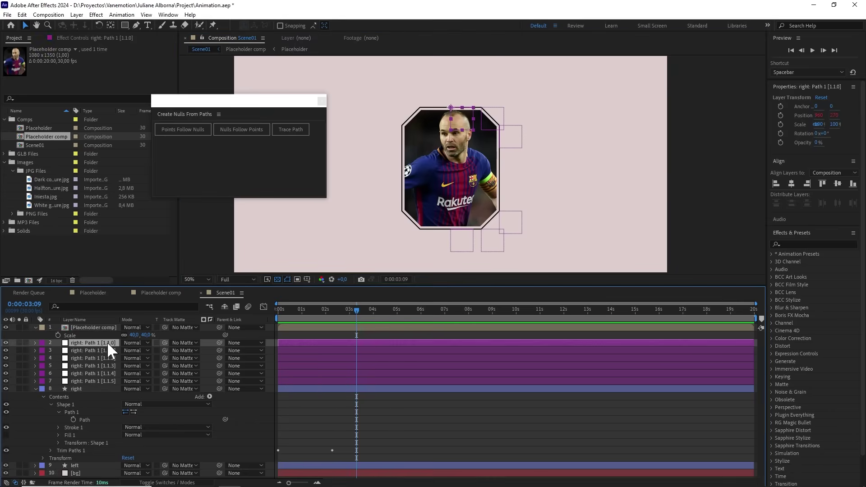
{"action": "left_click", "coordinate": [94, 379], "text": "ctrl"}
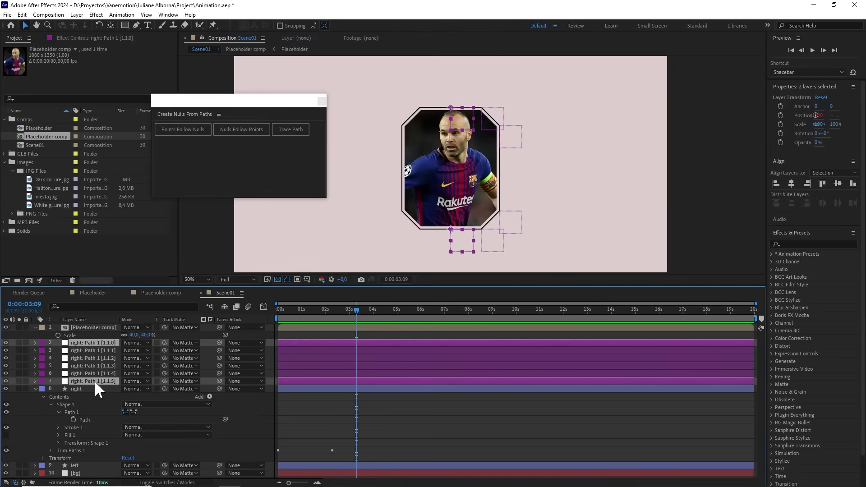
{"action": "left_click", "coordinate": [93, 373]}
{"action": "left_click", "coordinate": [93, 349], "text": "shift"}
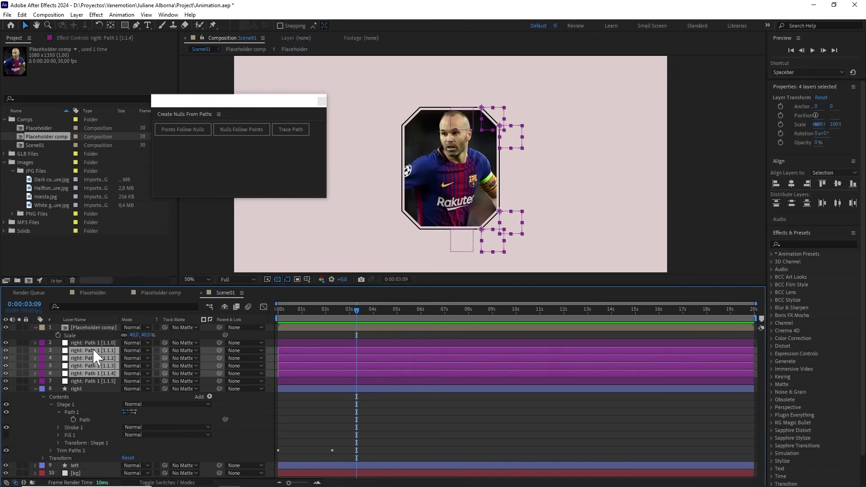
{"action": "key", "text": "Delete"}
Step: Rename the right path's first-point null as up right and its last-point null as down right
{"action": "left_click", "coordinate": [93, 342]}
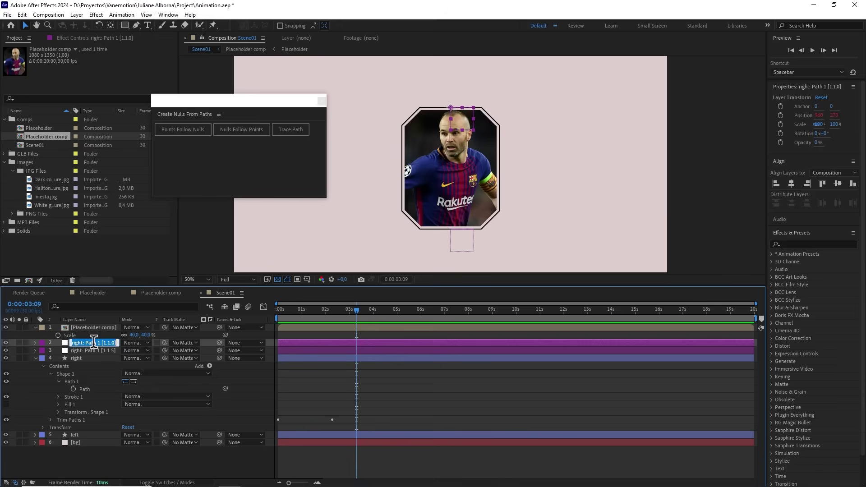
{"action": "key", "text": "Return"}
{"action": "type", "text": "up right"}
{"action": "left_click", "coordinate": [92, 351]}
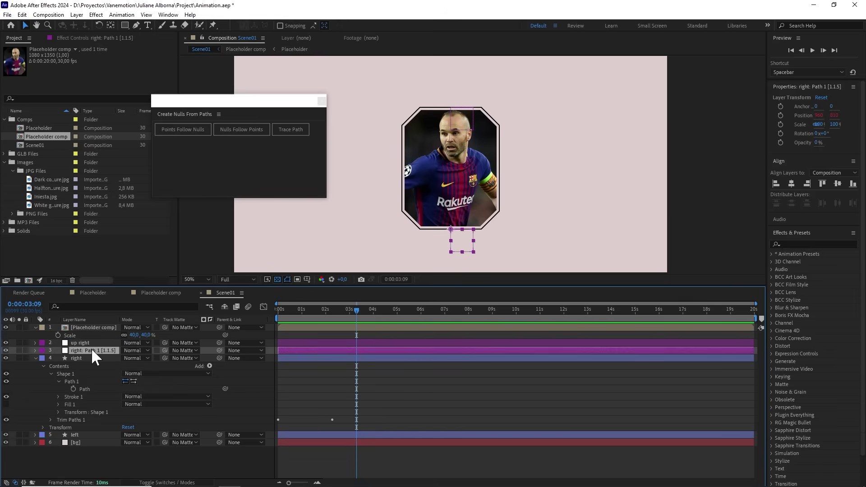
{"action": "key", "text": "Return"}
{"action": "type", "text": "down right"}
{"action": "key", "text": "Return"}
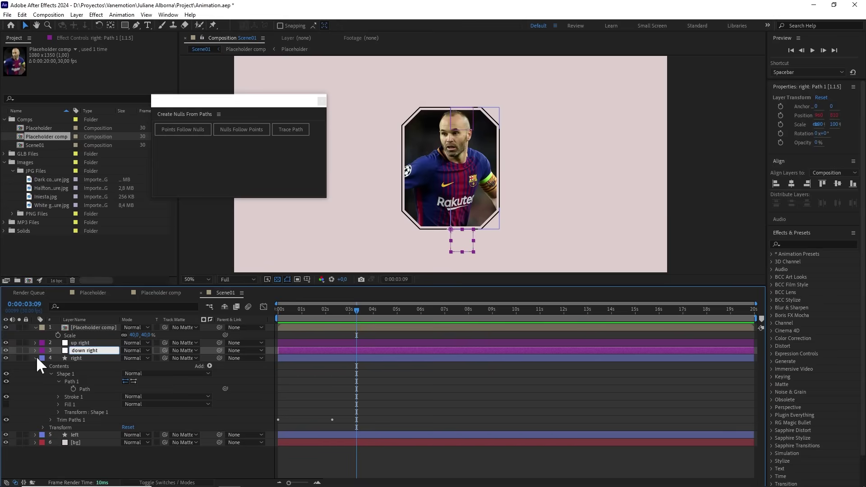
{"action": "left_click", "coordinate": [36, 358]}
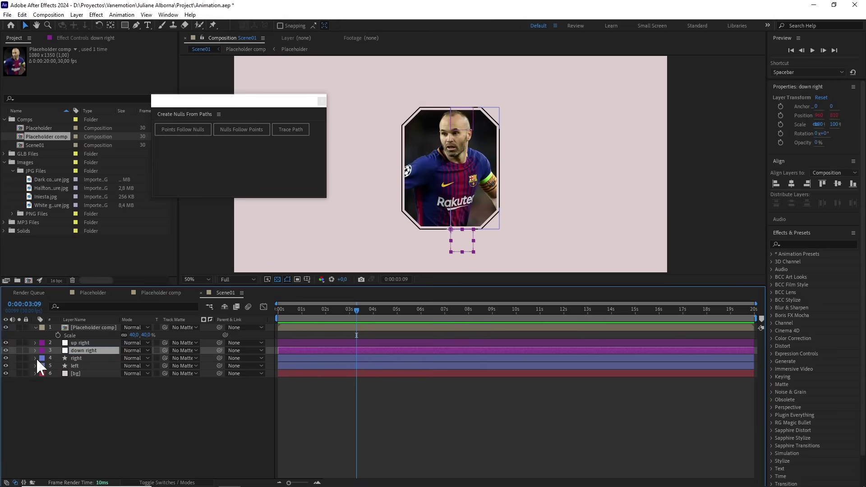
Step: Create nulls from the path of the left layer's Shape 1 with Nulls Follow Points
{"action": "left_click", "coordinate": [35, 365]}
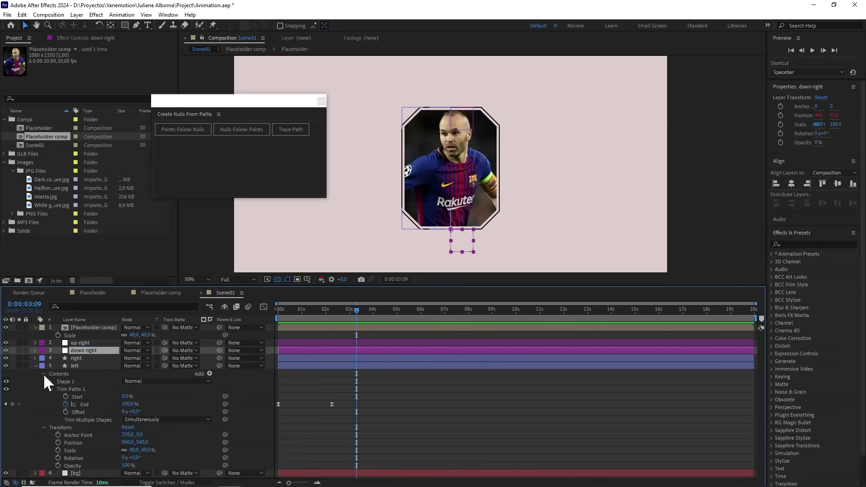
{"action": "left_click", "coordinate": [50, 388]}
{"action": "left_click", "coordinate": [51, 382]}
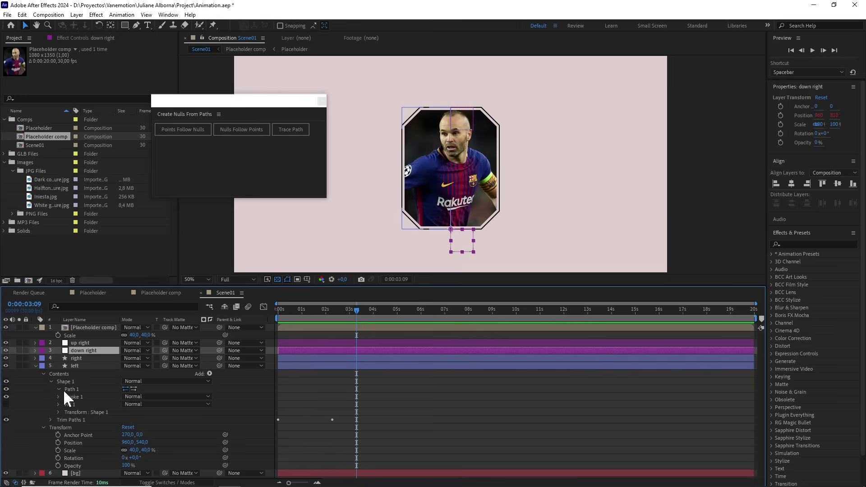
{"action": "left_click", "coordinate": [59, 388]}
{"action": "left_click", "coordinate": [88, 396]}
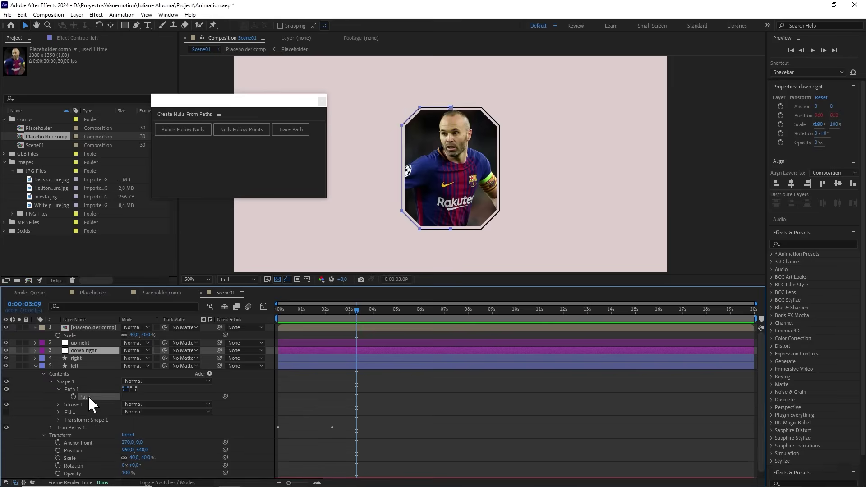
{"action": "left_click", "coordinate": [245, 128]}
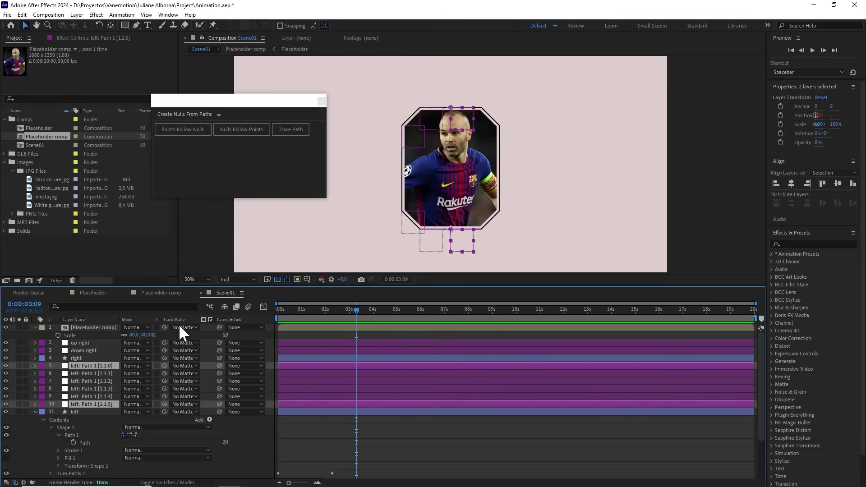
Step: Delete the left path's four middle nulls, leaving only those on its first and last points
{"action": "left_click", "coordinate": [81, 372]}
{"action": "left_click", "coordinate": [79, 396], "text": "shift"}
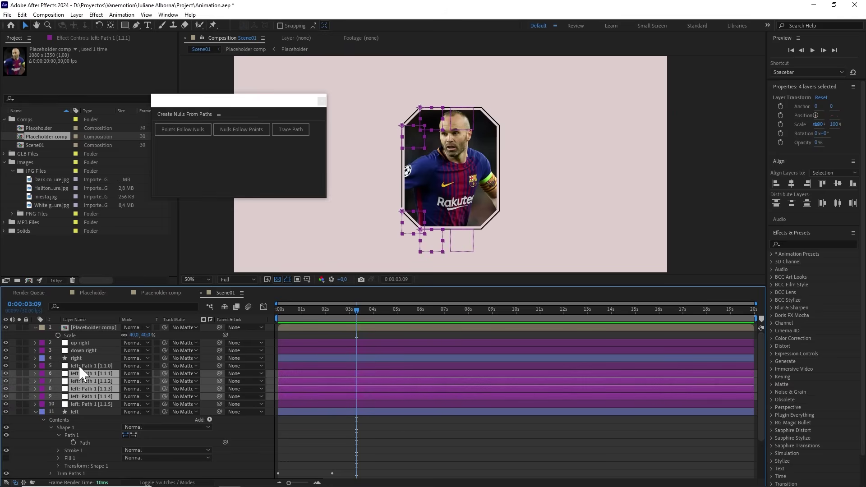
{"action": "key", "text": "Delete"}
Step: Rename the left path's first-point null as up left and its last-point null as down left
{"action": "left_click", "coordinate": [87, 366]}
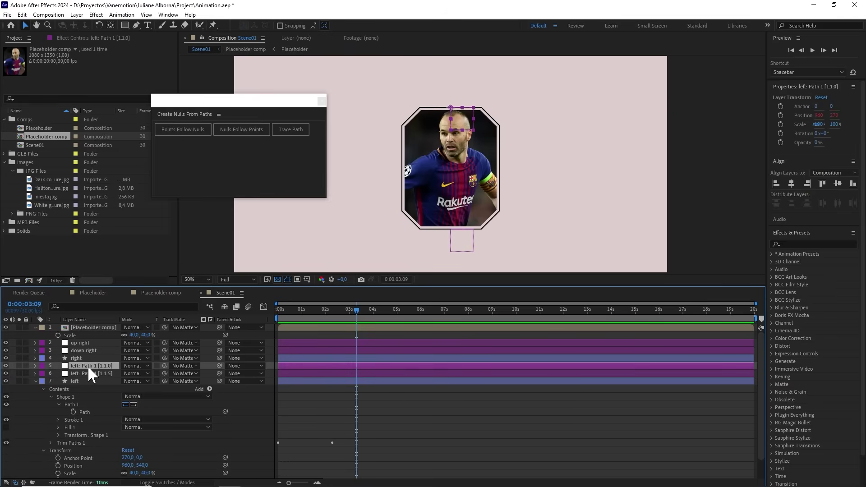
{"action": "key", "text": "Return"}
{"action": "type", "text": "up left"}
{"action": "left_click", "coordinate": [77, 375]}
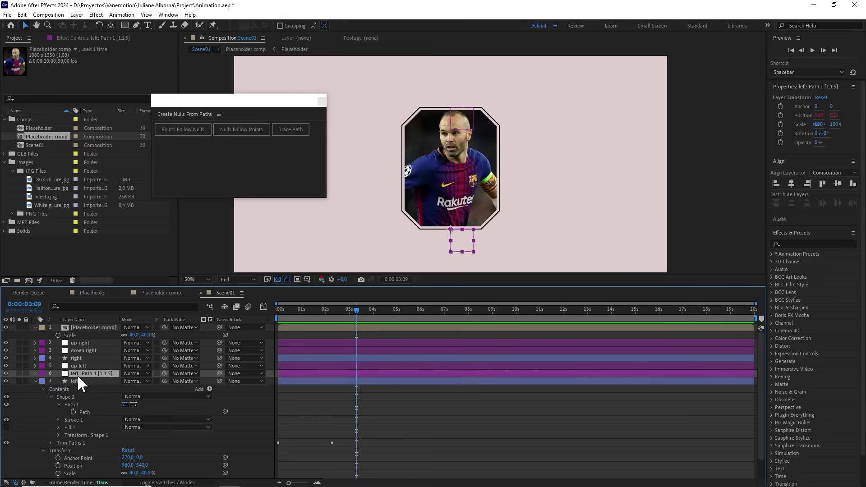
{"action": "key", "text": "Return"}
{"action": "type", "text": "down left"}
{"action": "key", "text": "Return"}
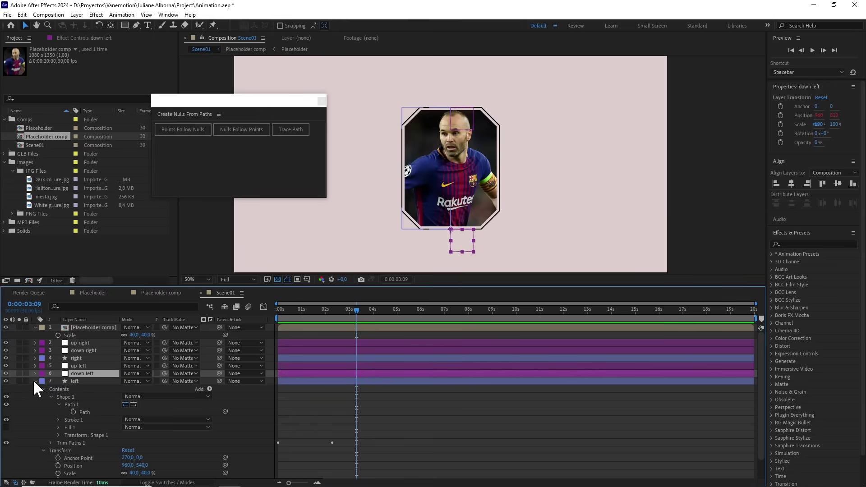
{"action": "left_click", "coordinate": [34, 380]}
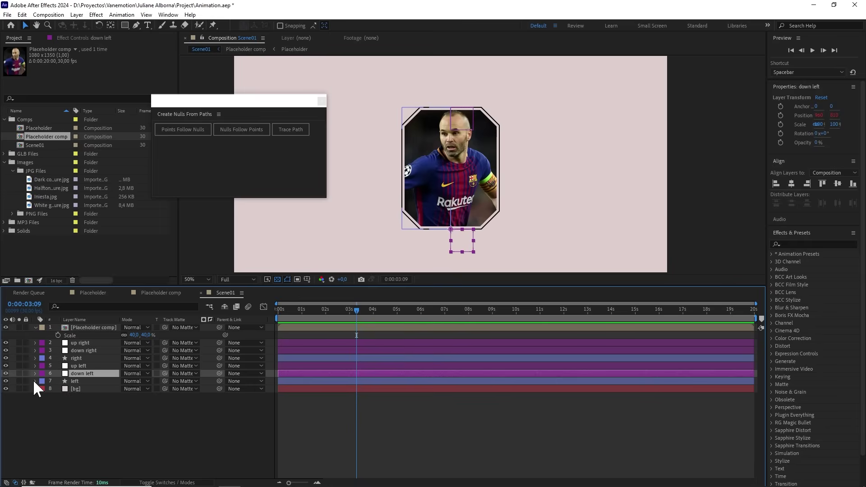
Step: Add Position keyframes to the right and left outline layers at 0:00:02:00
{"action": "left_click", "coordinate": [160, 408]}
{"action": "left_click", "coordinate": [86, 364]}
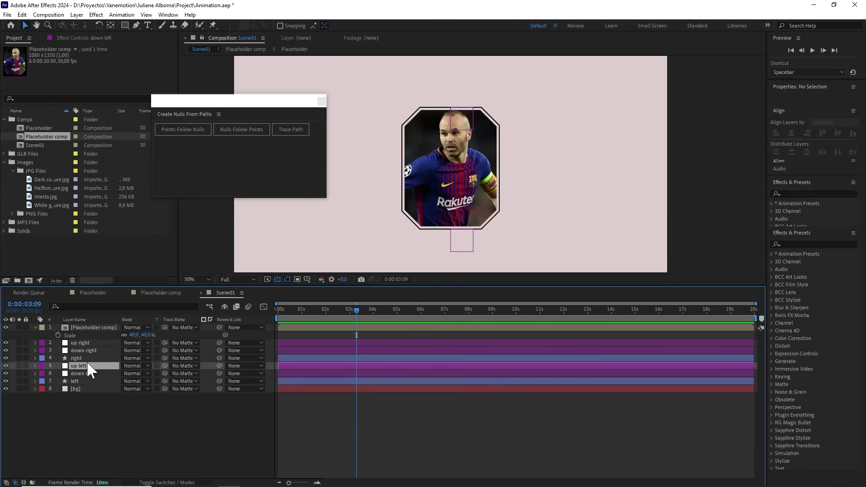
{"action": "left_click", "coordinate": [86, 358]}
{"action": "left_click", "coordinate": [84, 381], "text": "ctrl"}
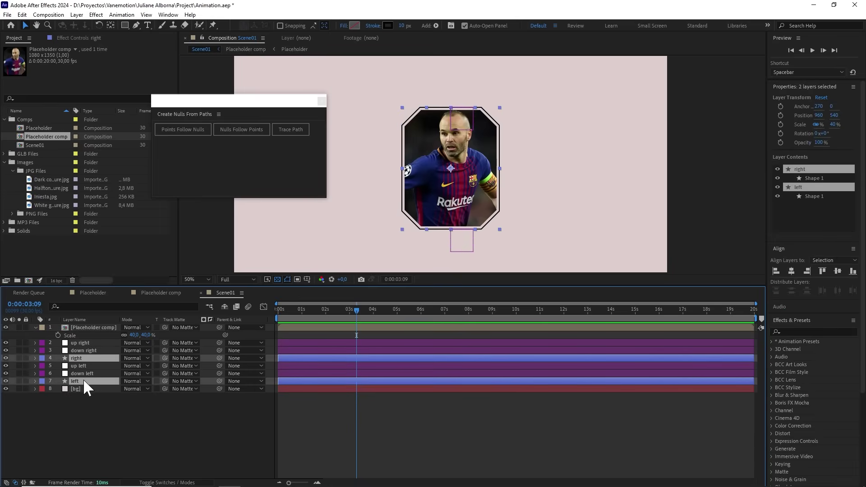
{"action": "key", "text": "p"}
{"action": "left_click_drag", "start_coordinate": [338, 311], "coordinate": [326, 317]}
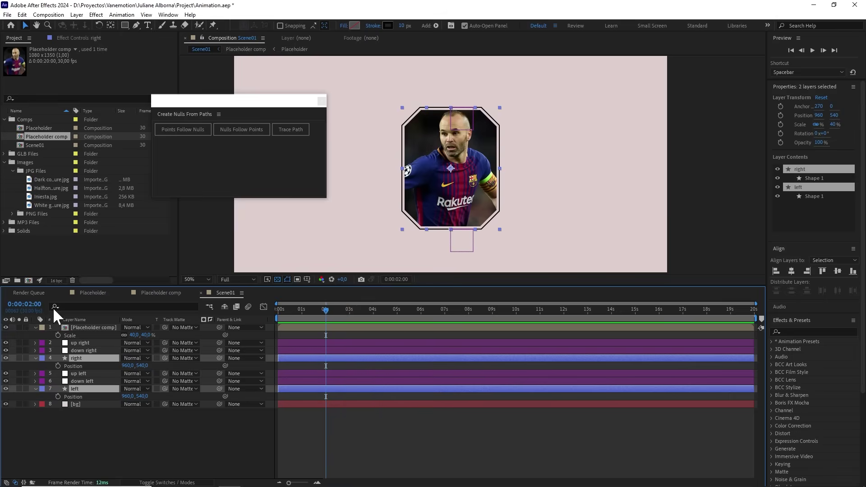
{"action": "key", "text": "alt+shift+j"}
{"action": "left_click", "coordinate": [58, 366]}
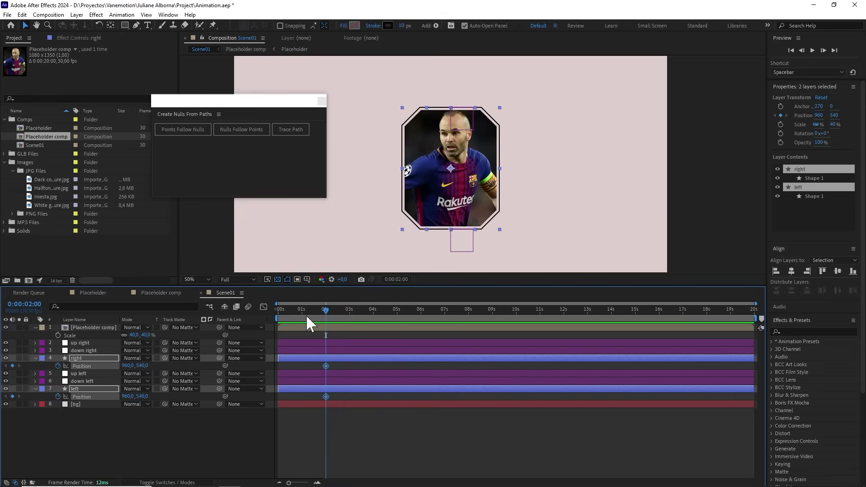
Step: Show the proportional grid in the composition view and set the right layer's X position to 1200 at 0:00:04:00
{"action": "left_click_drag", "start_coordinate": [326, 314], "coordinate": [373, 325]}
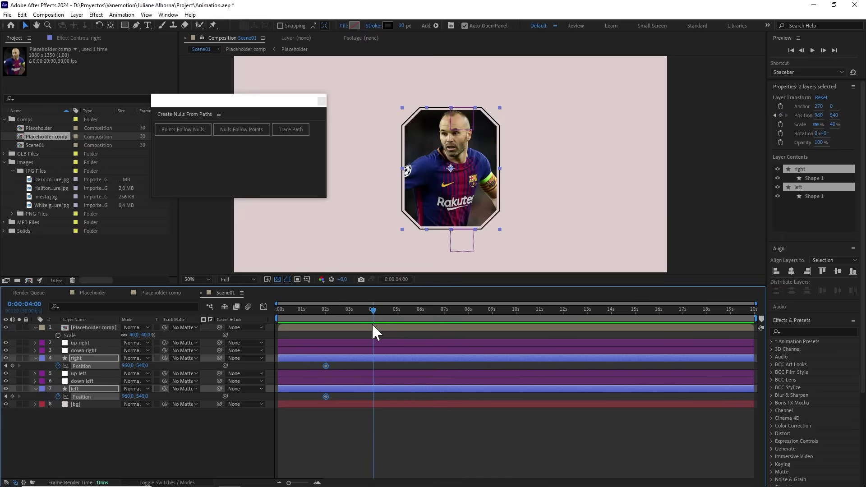
{"action": "left_click", "coordinate": [169, 421]}
{"action": "left_click", "coordinate": [307, 279]}
{"action": "left_click", "coordinate": [322, 313]}
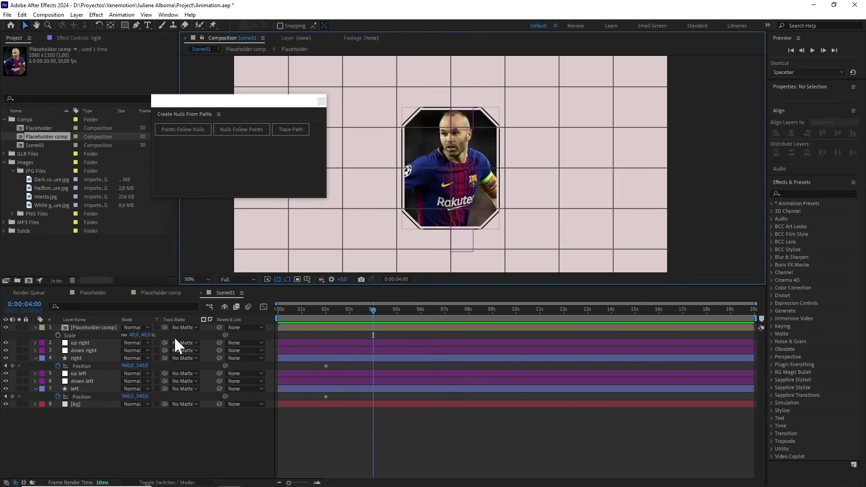
{"action": "left_click_drag", "start_coordinate": [128, 365], "coordinate": [141, 367]}
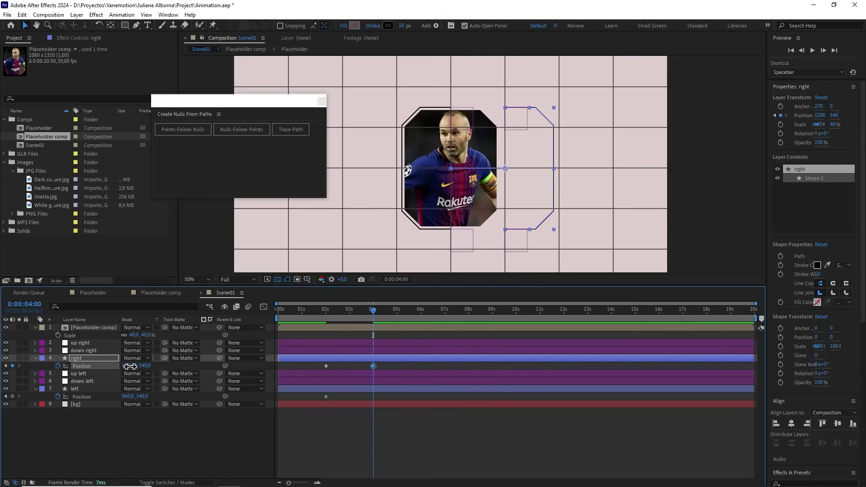
Step: Set the left layer's X position to 720 at 0:00:04:00
{"action": "left_click_drag", "start_coordinate": [131, 396], "coordinate": [120, 396]}
{"action": "left_click", "coordinate": [125, 396]}
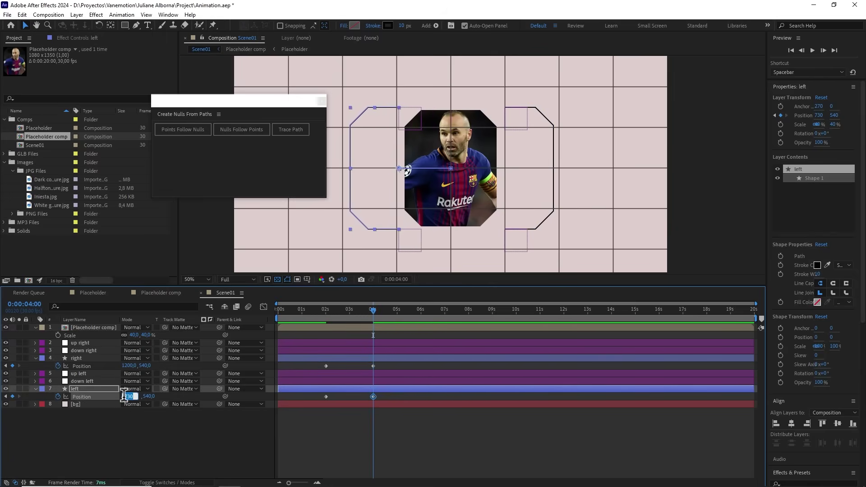
{"action": "type", "text": "720"}
{"action": "key", "text": "Return"}
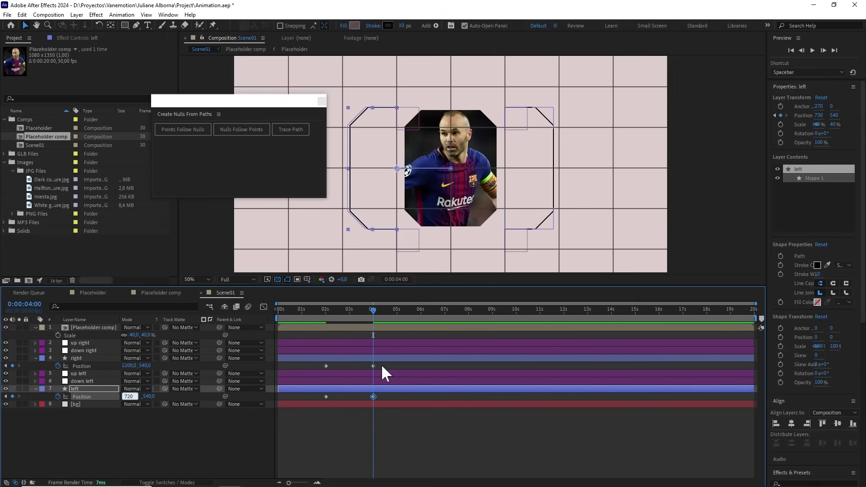
Step: Easy-ease the Position keyframes of both outline layers, with 100% incoming and 45% outgoing velocity influence
{"action": "left_click_drag", "start_coordinate": [380, 364], "coordinate": [299, 397]}
{"action": "key", "text": "F9"}
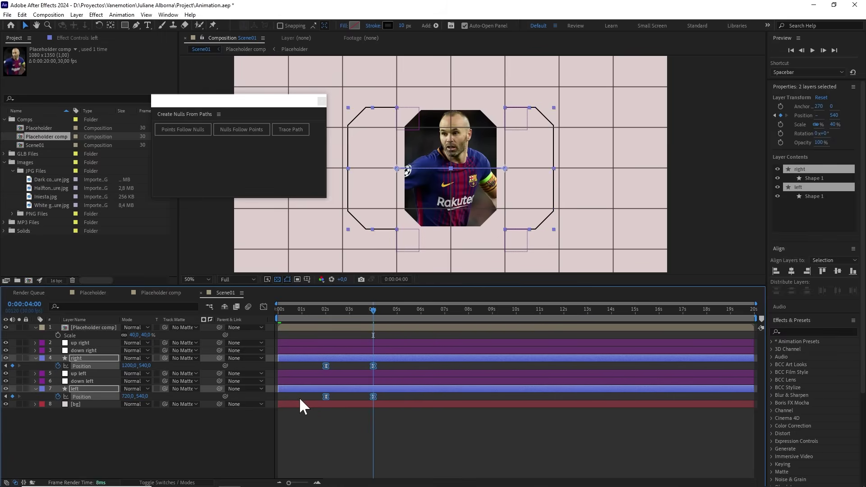
{"action": "right_click", "coordinate": [373, 366]}
{"action": "left_click", "coordinate": [393, 359]}
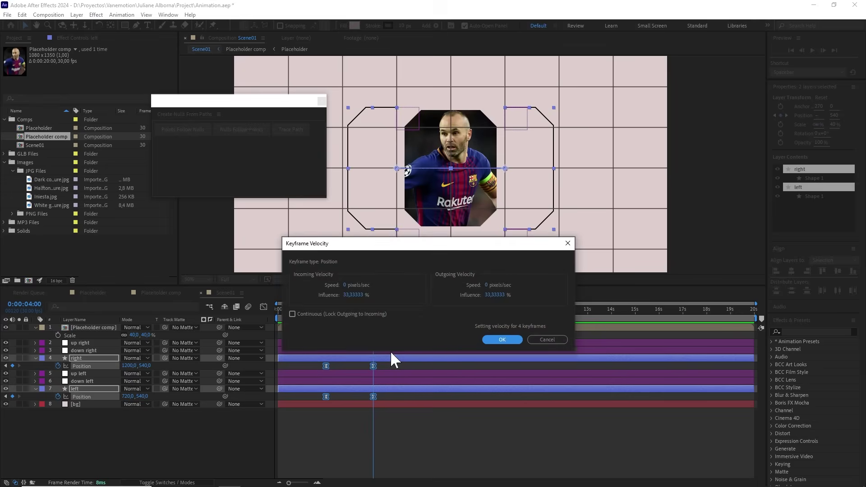
{"action": "left_click", "coordinate": [494, 295]}
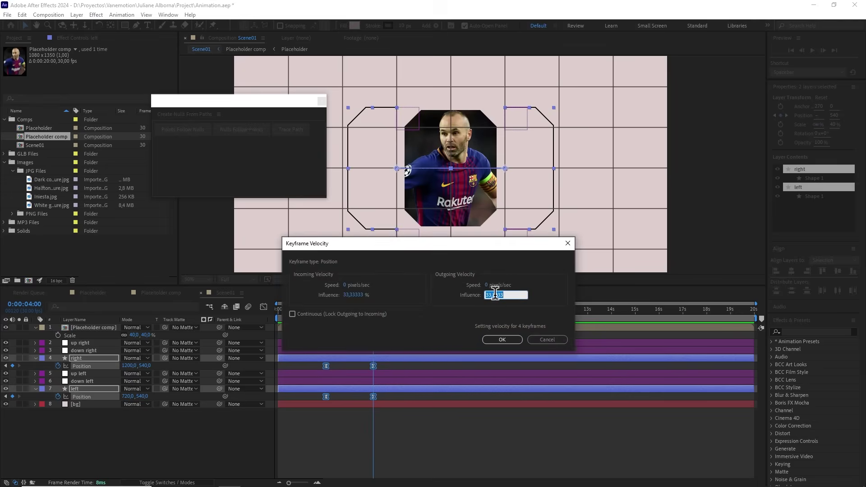
{"action": "type", "text": "45"}
{"action": "left_click", "coordinate": [353, 294]}
{"action": "type", "text": "120"}
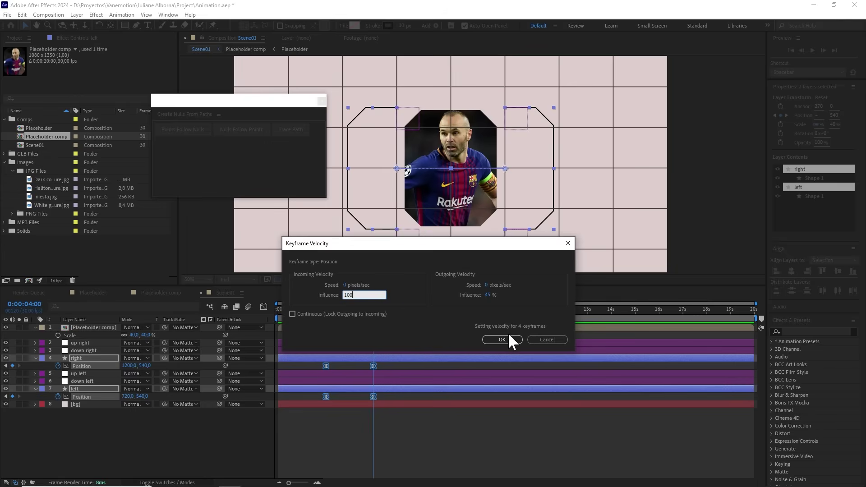
{"action": "type", "text": "0"}
{"action": "left_click", "coordinate": [510, 338]}
Step: Check the speed graph of the Position keyframes and preview the outlines moving apart from about two seconds
{"action": "left_click", "coordinate": [263, 306]}
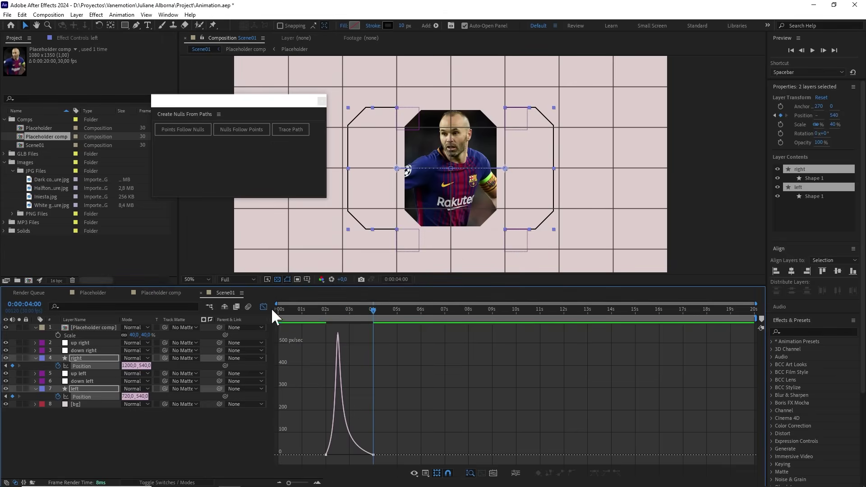
{"action": "left_click_drag", "start_coordinate": [348, 310], "coordinate": [323, 317]}
{"action": "key", "text": "space"}
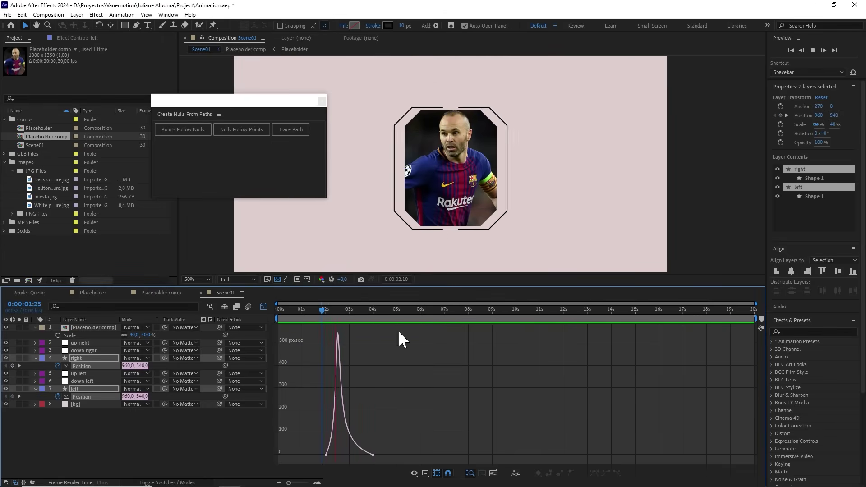
{"action": "key", "text": "space"}
{"action": "left_click", "coordinate": [264, 307]}
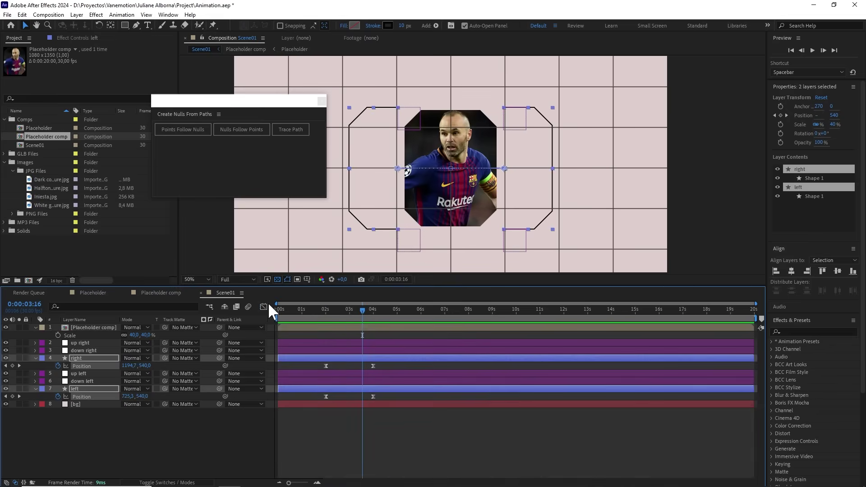
{"action": "left_click_drag", "start_coordinate": [358, 314], "coordinate": [334, 314]}
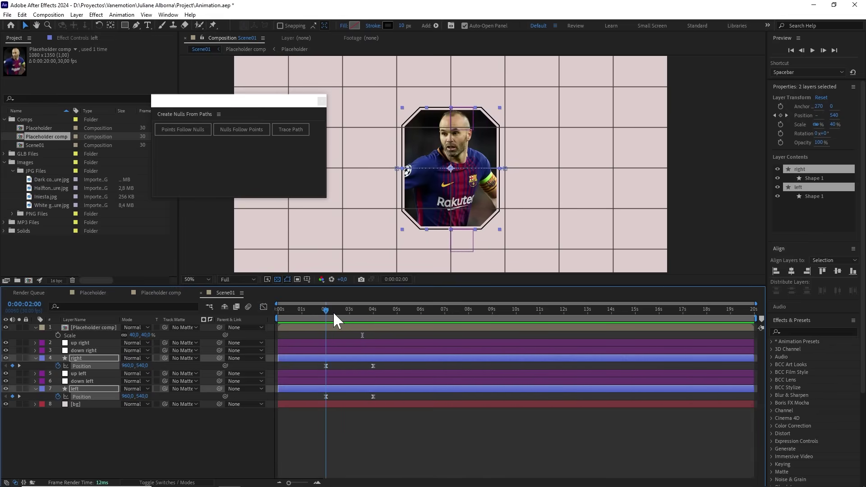
Step: Split the Placeholder comp layer at 0:00:02:00 and rename its second part as right
{"action": "left_click", "coordinate": [306, 325]}
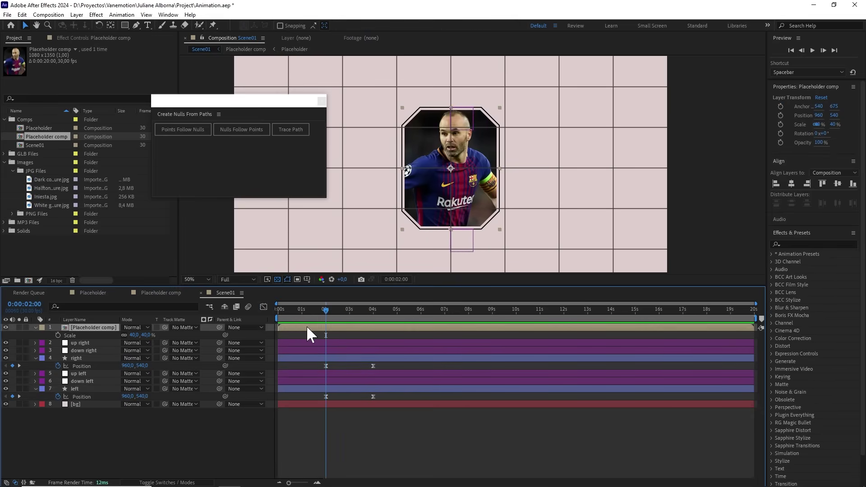
{"action": "key", "text": "ctrl+shift+d"}
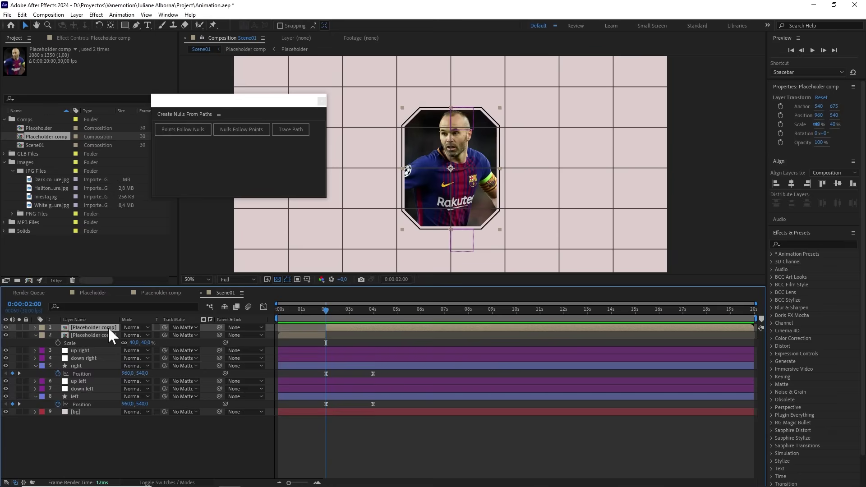
{"action": "key", "text": "Return"}
{"action": "type", "text": "right"}
{"action": "left_click", "coordinate": [137, 425]}
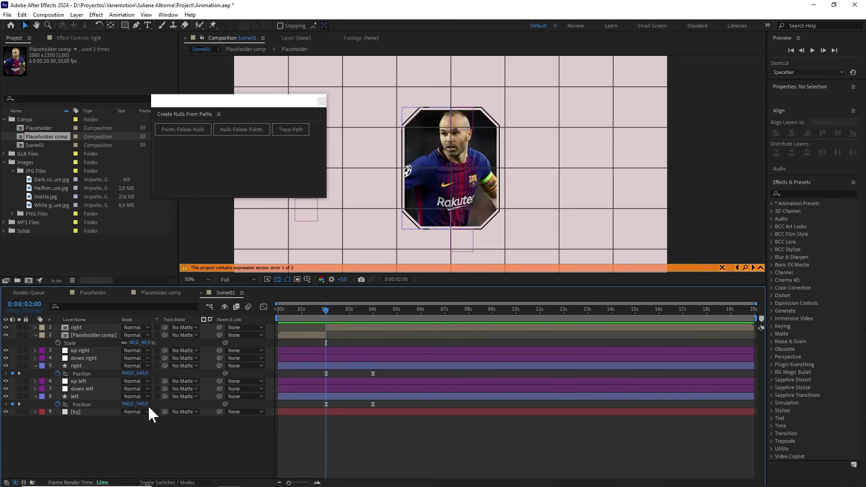
Step: Move the two outline layers and their four nulls above both photo layers in the layer stack
{"action": "left_click", "coordinate": [95, 350]}
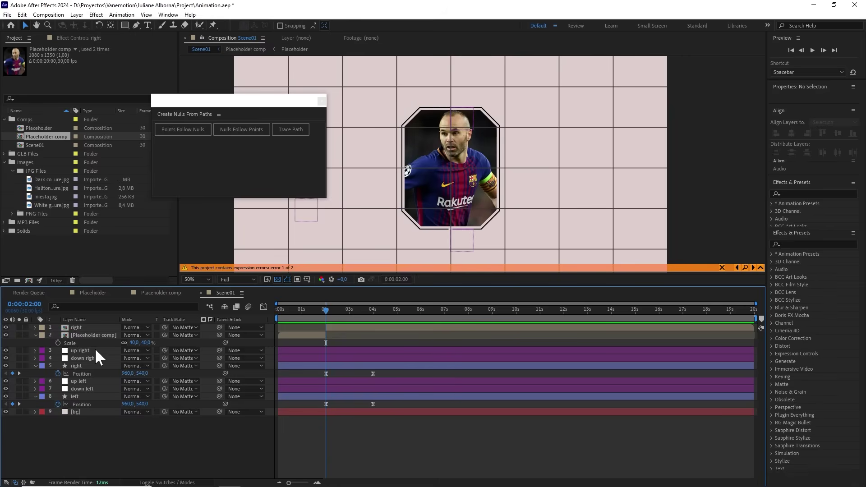
{"action": "left_click", "coordinate": [89, 396], "text": "shift"}
{"action": "left_click_drag", "start_coordinate": [84, 356], "coordinate": [81, 325]}
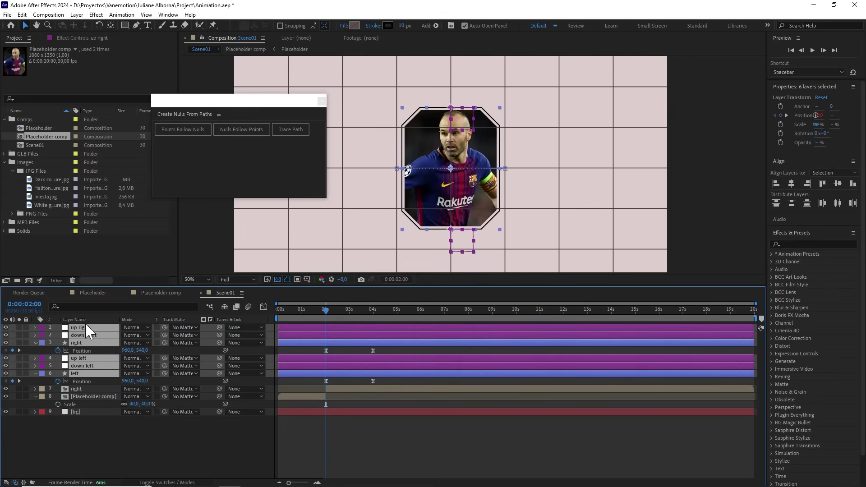
Step: Replace the proportional grid with the standard grid in the composition view and close the Create Nulls From Paths script
{"action": "left_click", "coordinate": [307, 279]}
{"action": "left_click", "coordinate": [323, 313]}
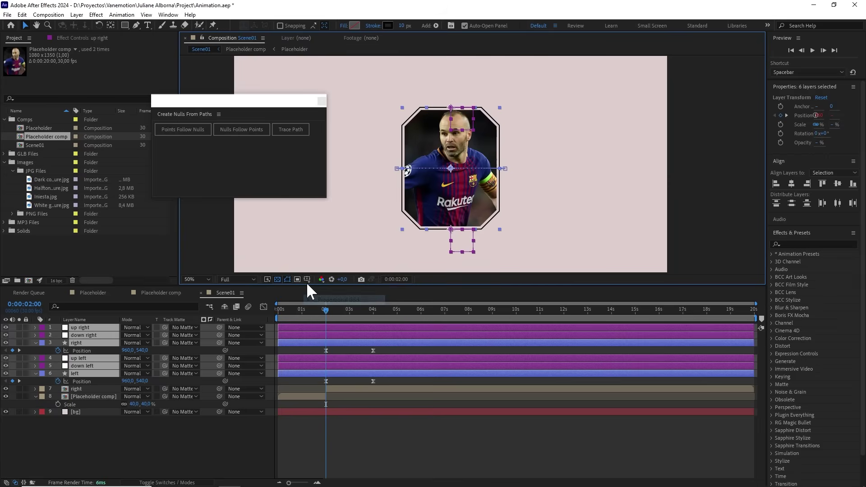
{"action": "left_click", "coordinate": [307, 279]}
{"action": "left_click", "coordinate": [323, 313]}
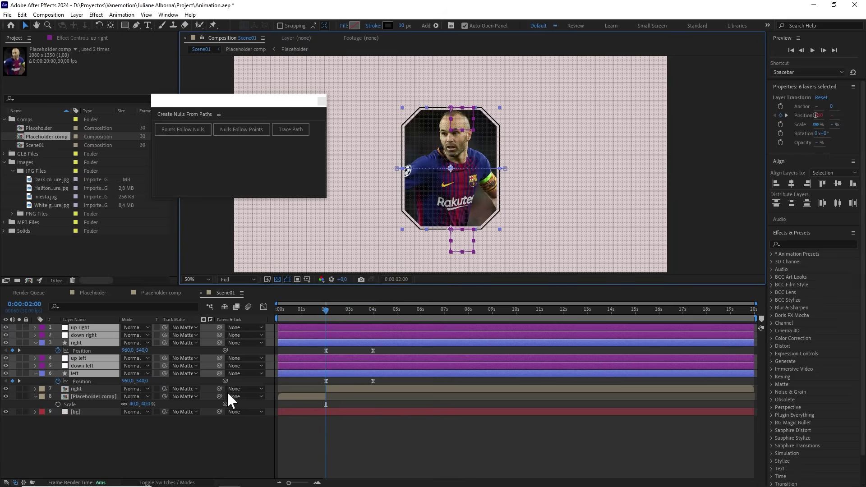
{"action": "left_click", "coordinate": [216, 432]}
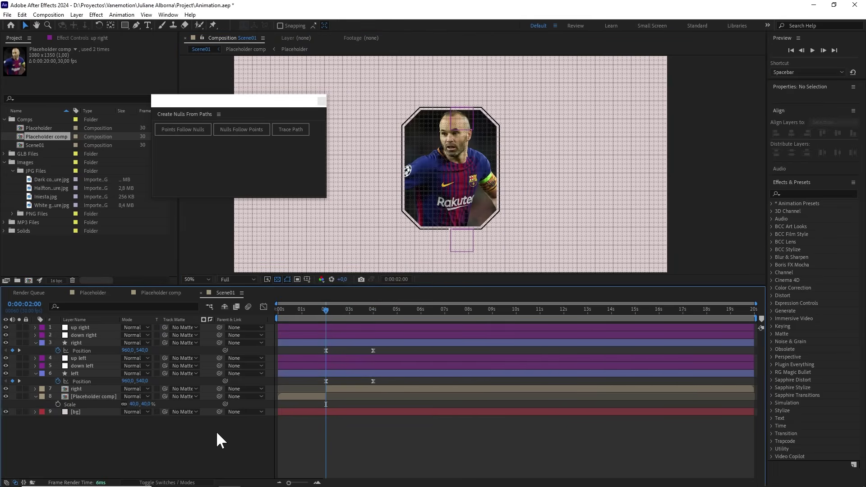
{"action": "left_click", "coordinate": [322, 100]}
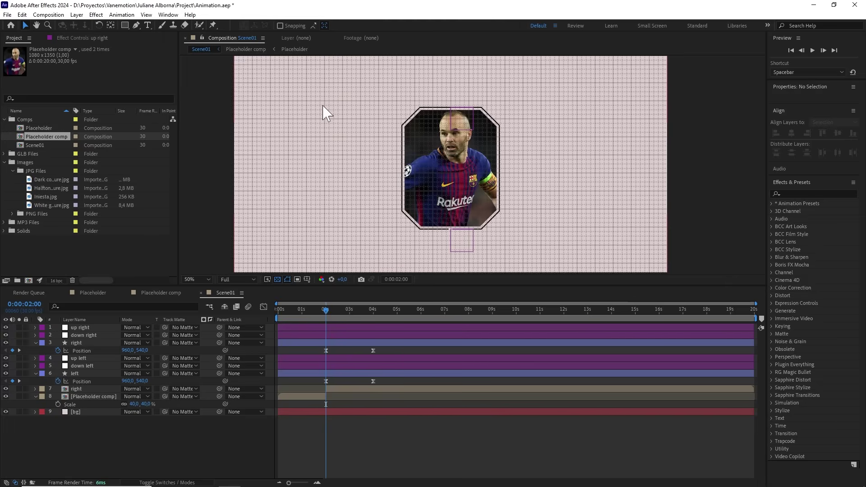
Step: Activate the Rectangle tool and turn on Snap to Grid
{"action": "left_click", "coordinate": [126, 25]}
{"action": "left_click", "coordinate": [154, 65]}
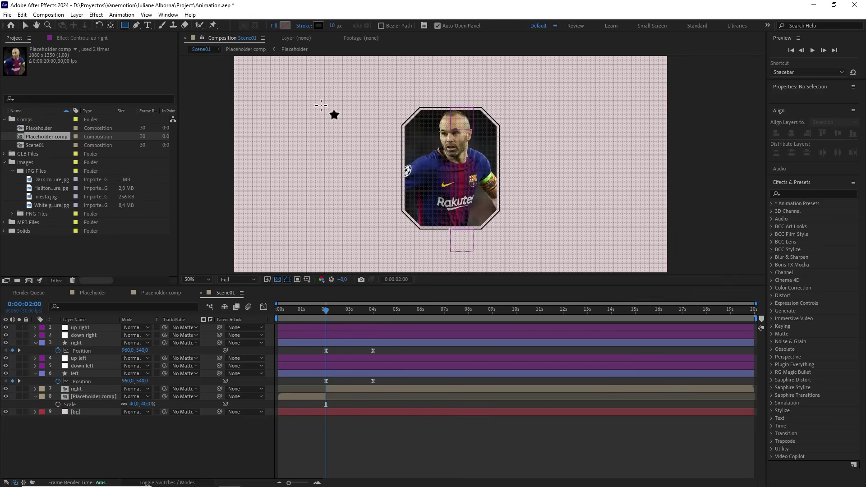
{"action": "left_click", "coordinate": [147, 15]}
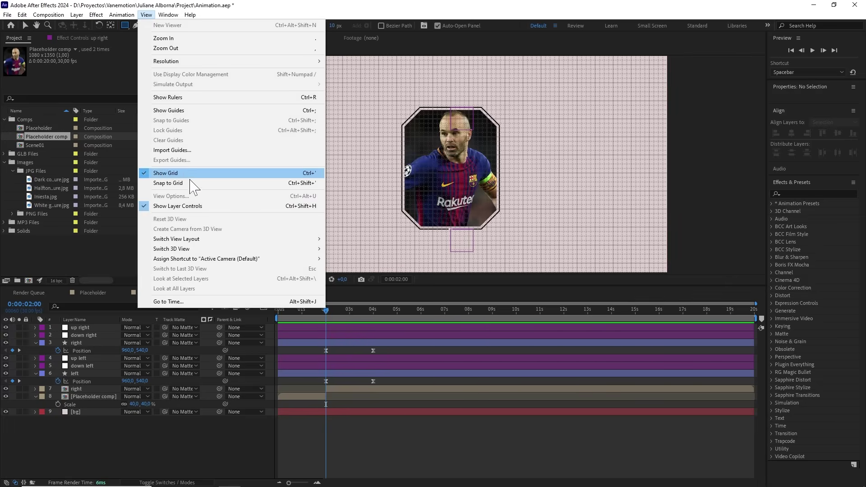
{"action": "left_click", "coordinate": [176, 183]}
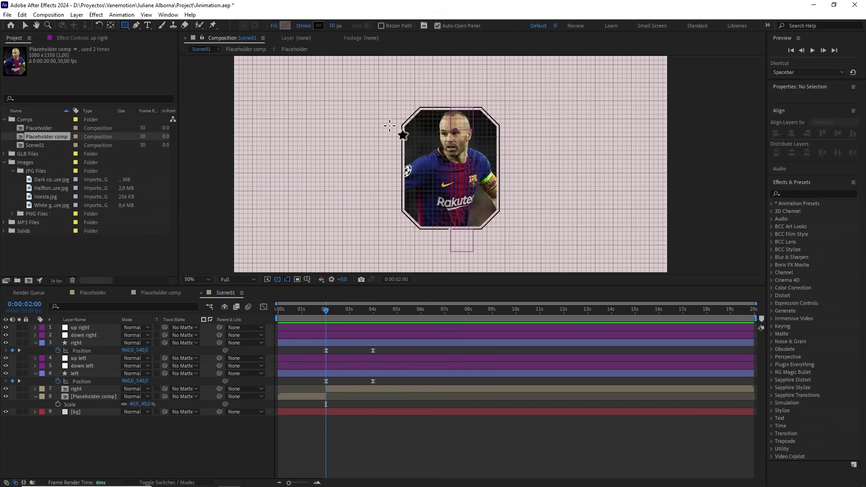
{"action": "key", "text": "slash"}
{"action": "left_click_drag", "start_coordinate": [409, 286], "coordinate": [409, 355]}
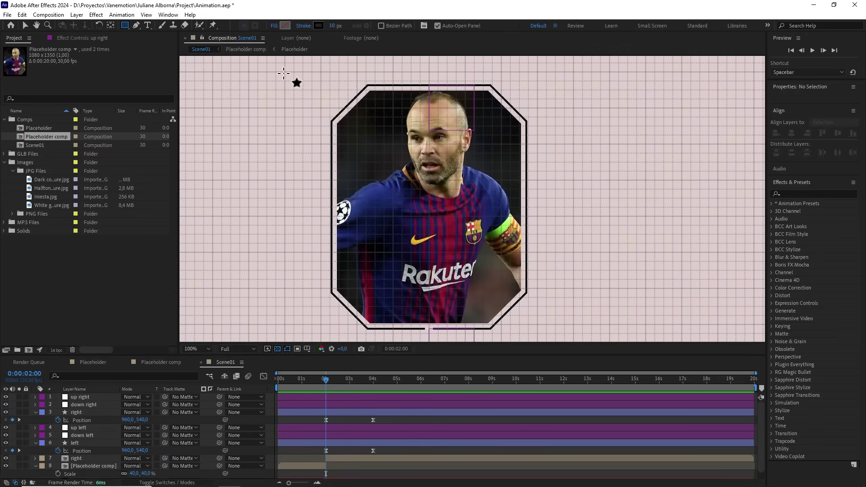
{"action": "left_click_drag", "start_coordinate": [285, 73], "coordinate": [368, 209]}
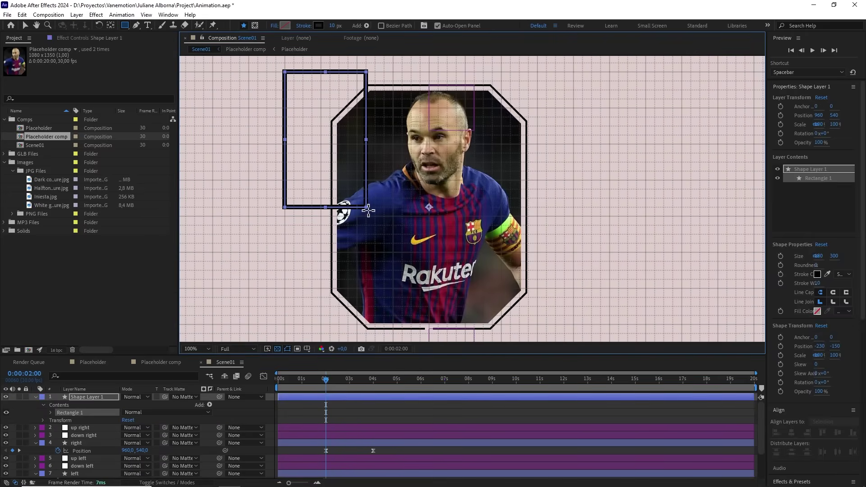
{"action": "key", "text": "ctrl+z"}
{"action": "key", "text": "ctrl+z"}
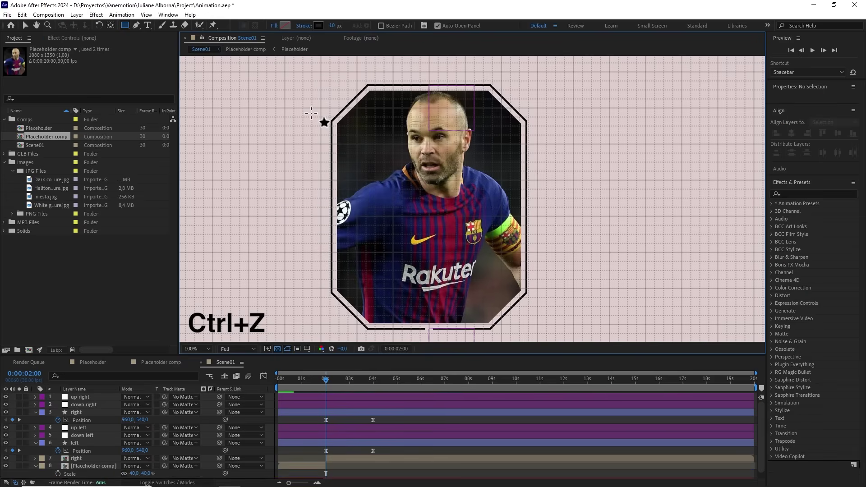
Step: Draw a rectangular mask over the left half of the right photo layer, ending at the card's centre line, and set it to Subtract
{"action": "left_click", "coordinate": [341, 457]}
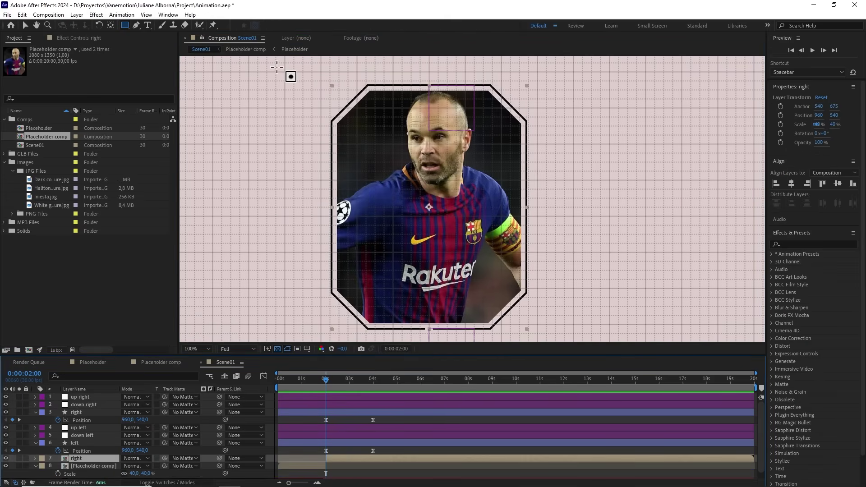
{"action": "left_click_drag", "start_coordinate": [284, 71], "coordinate": [431, 338]}
{"action": "key", "text": "comma"}
{"action": "key", "text": "comma"}
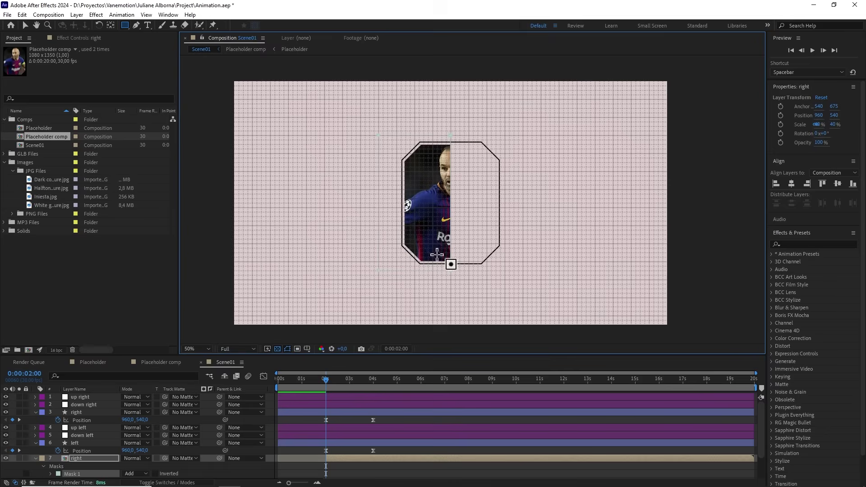
{"action": "key", "text": "h"}
{"action": "left_click_drag", "start_coordinate": [460, 233], "coordinate": [452, 211]}
{"action": "key", "text": "q"}
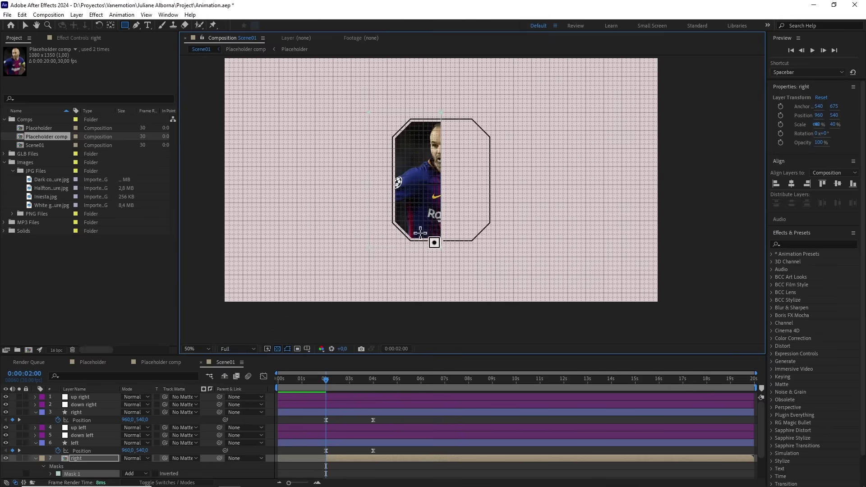
{"action": "left_click", "coordinate": [134, 473]}
{"action": "left_click", "coordinate": [151, 426]}
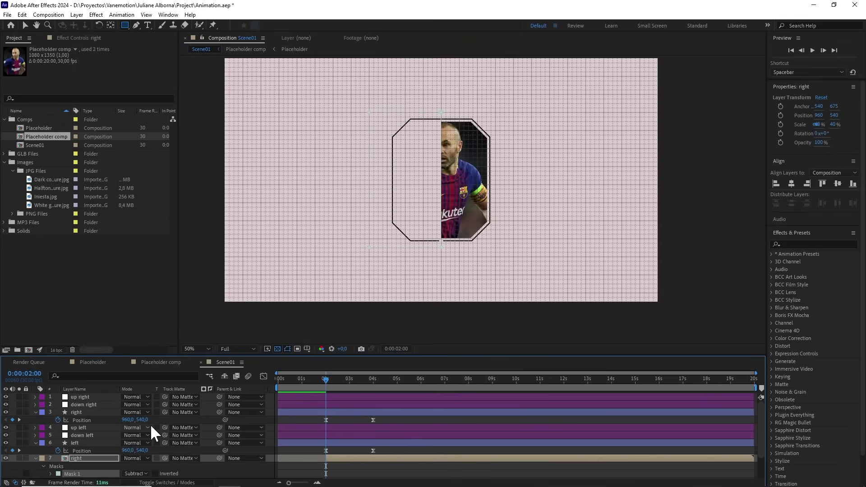
Step: Duplicate the masked right photo layer and set the copy's mask mode to Add
{"action": "left_click", "coordinate": [35, 459]}
{"action": "left_click", "coordinate": [83, 458]}
{"action": "key", "text": "ctrl+d"}
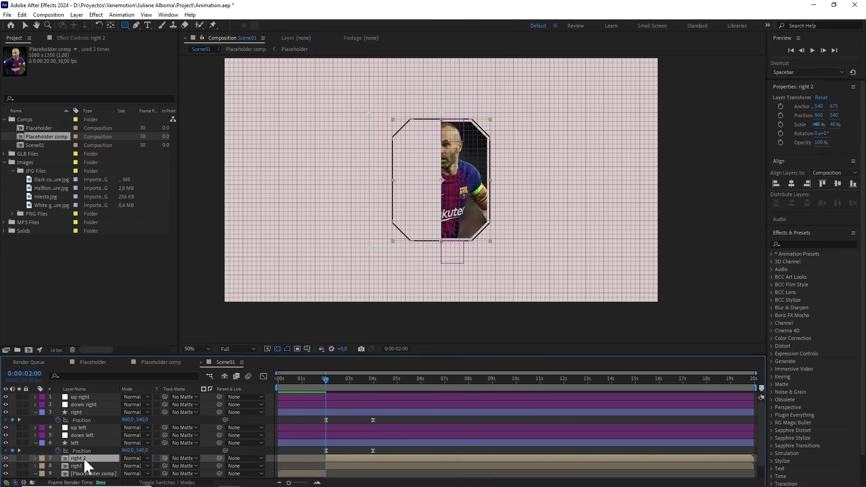
{"action": "key", "text": "m"}
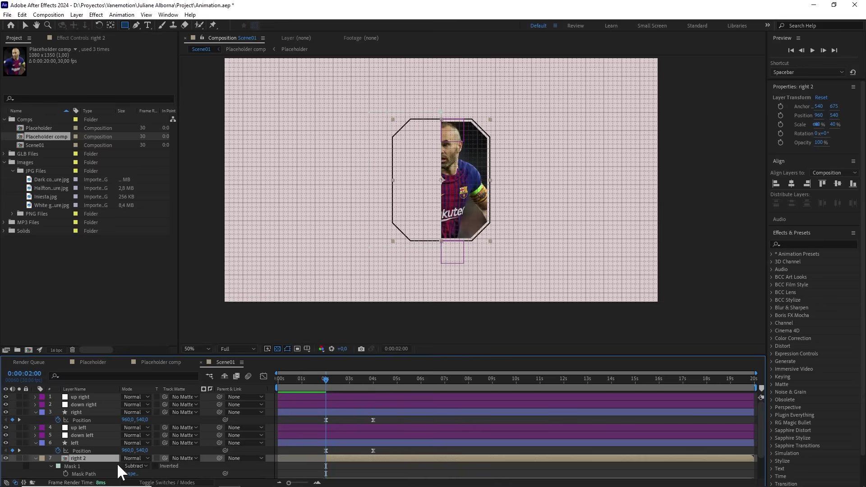
{"action": "left_click", "coordinate": [133, 465]}
{"action": "left_click", "coordinate": [142, 406]}
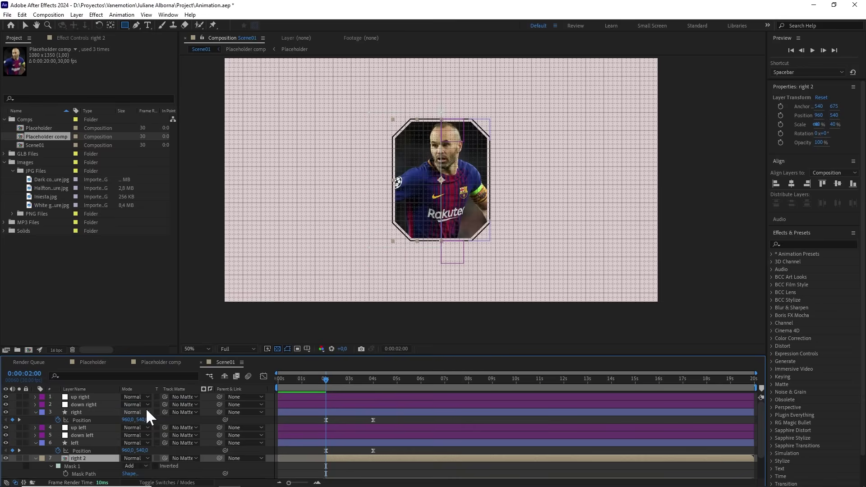
Step: Rename the duplicated photo layer as left and parent the left and right photo layers to their matching outline layers
{"action": "left_click_drag", "start_coordinate": [261, 356], "coordinate": [270, 307]}
{"action": "left_click", "coordinate": [35, 411]}
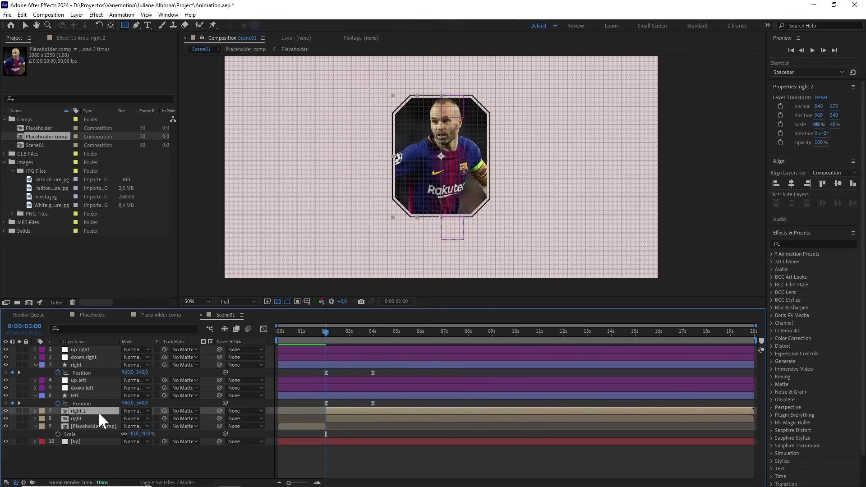
{"action": "key", "text": "Return"}
{"action": "type", "text": "lw"}
{"action": "left_click_drag", "start_coordinate": [219, 410], "coordinate": [82, 398]}
{"action": "left_click_drag", "start_coordinate": [219, 418], "coordinate": [69, 366]}
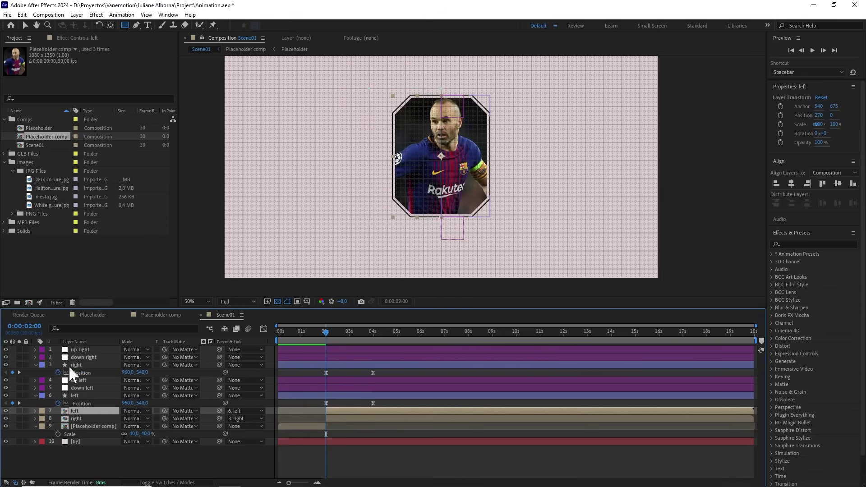
Step: Preview the photo halves sliding apart with their outlines and hide the grid in the composition view
{"action": "key", "text": "space"}
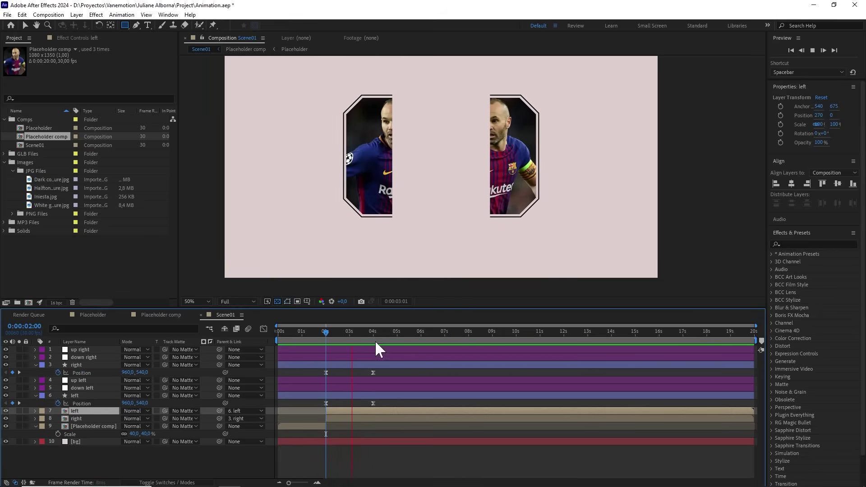
{"action": "key", "text": "space"}
{"action": "left_click", "coordinate": [307, 301]}
{"action": "left_click", "coordinate": [325, 333]}
Step: Replay the split animation from one second and from the start of the timeline
{"action": "left_click", "coordinate": [301, 331]}
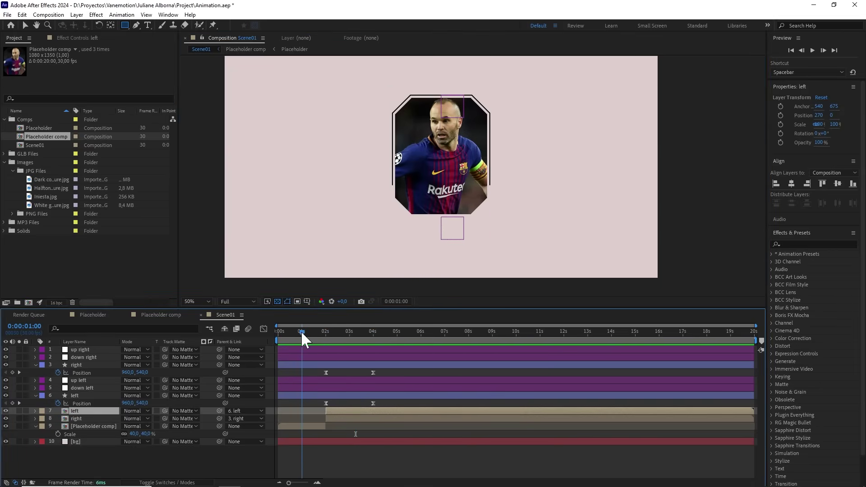
{"action": "key", "text": "space"}
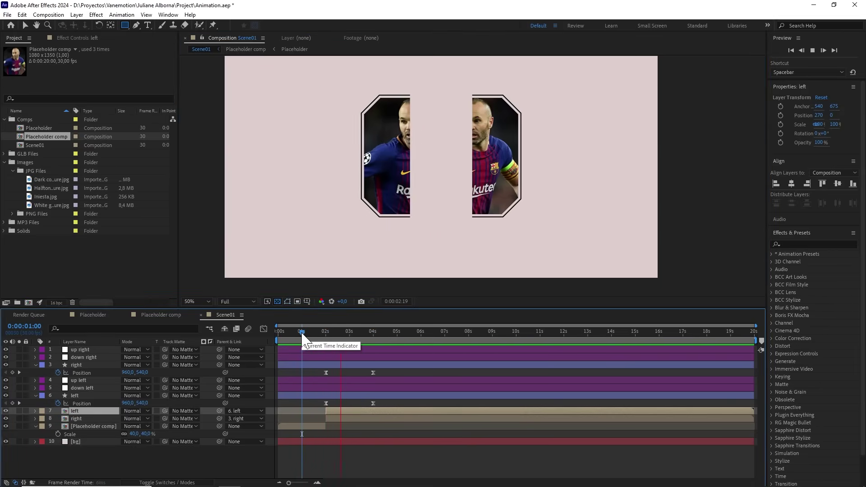
{"action": "left_click_drag", "start_coordinate": [302, 333], "coordinate": [278, 337]}
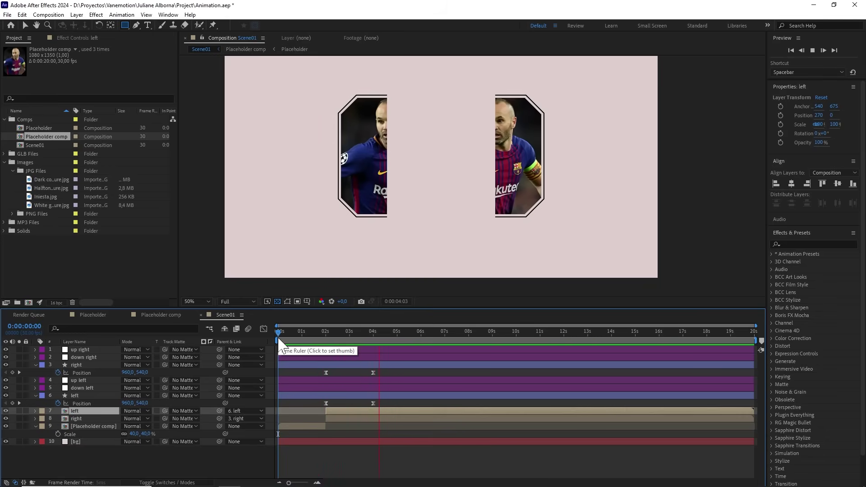
{"action": "key", "text": "space"}
{"action": "left_click", "coordinate": [350, 372]}
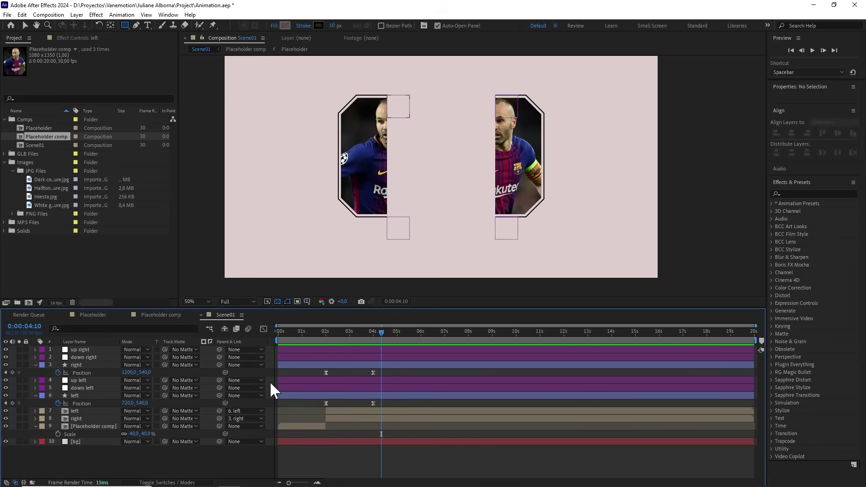
Step: Create an empty shape layer in Scene01 and name it center ref
{"action": "right_click", "coordinate": [154, 456]}
{"action": "mouse_move", "coordinate": [230, 347]}
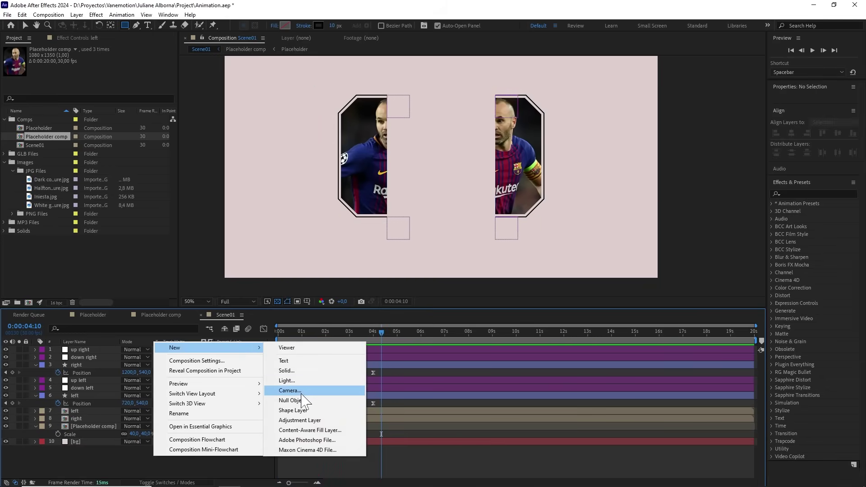
{"action": "left_click", "coordinate": [298, 411]}
{"action": "key", "text": "Return"}
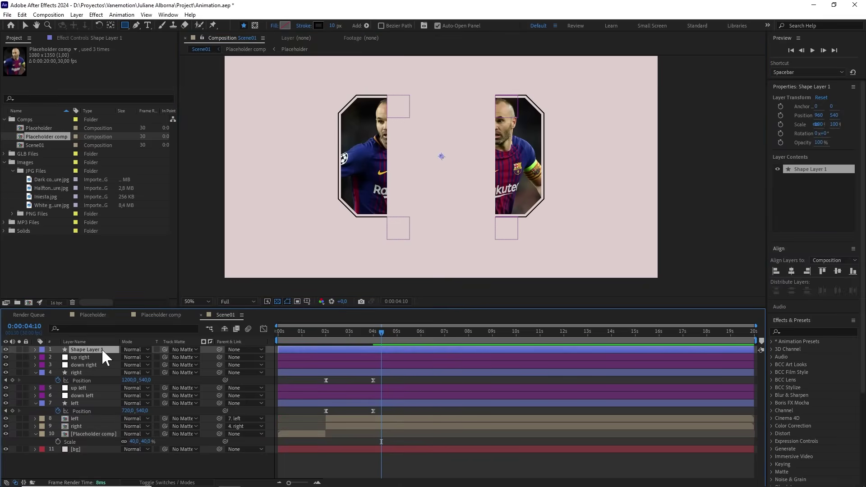
{"action": "type", "text": "center ref"}
Step: Set the label colour of the center ref layer to Orange
{"action": "left_click", "coordinate": [42, 349]}
{"action": "left_click", "coordinate": [66, 297]}
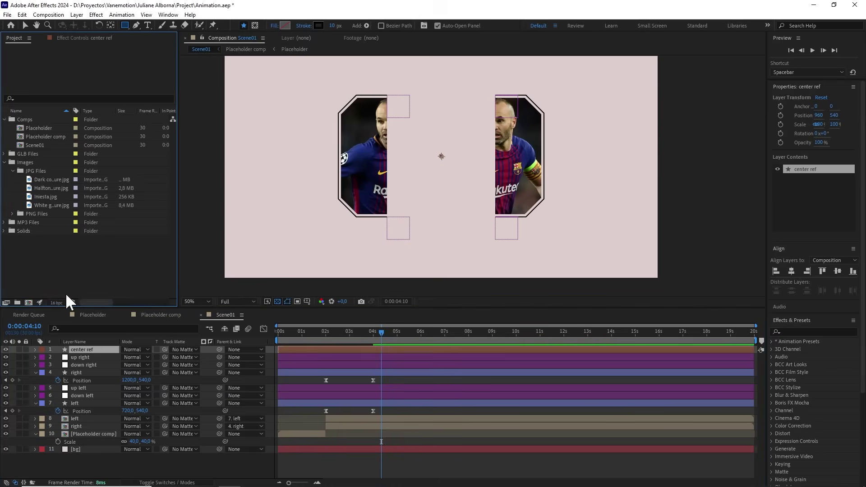
{"action": "left_click", "coordinate": [41, 349]}
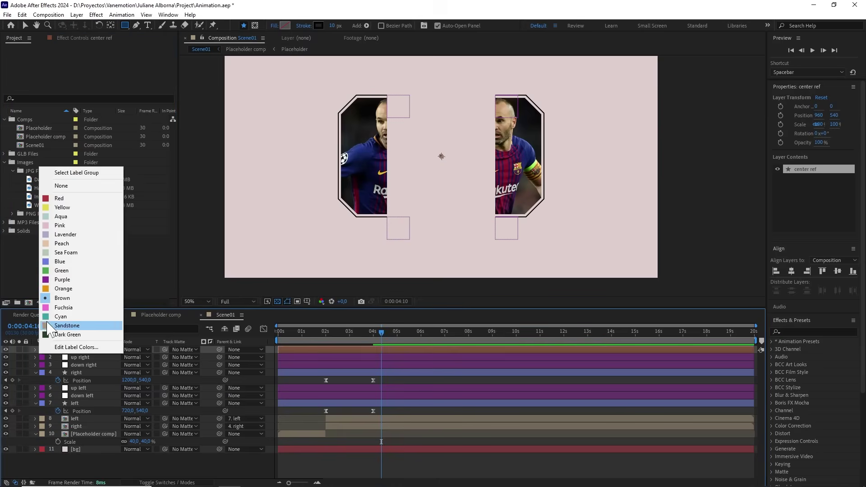
{"action": "left_click", "coordinate": [63, 289]}
Step: Add an ellipse and a red fill to the contents of the center ref layer
{"action": "left_click", "coordinate": [35, 349]}
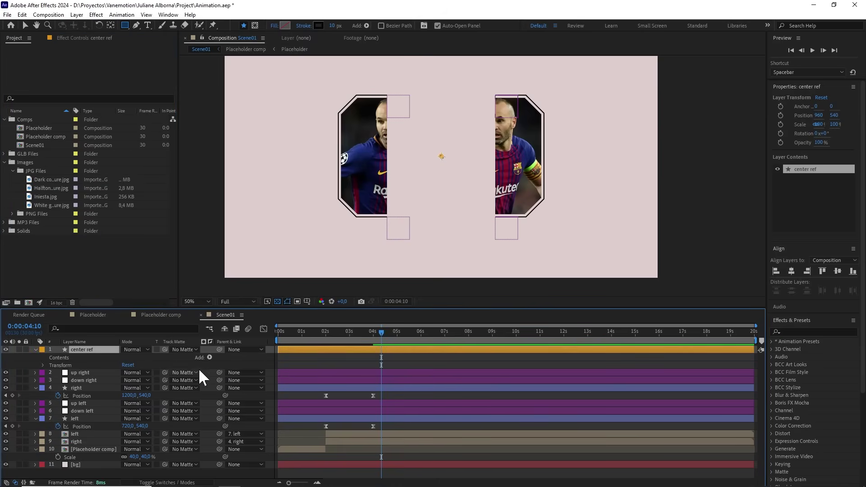
{"action": "left_click", "coordinate": [208, 357]}
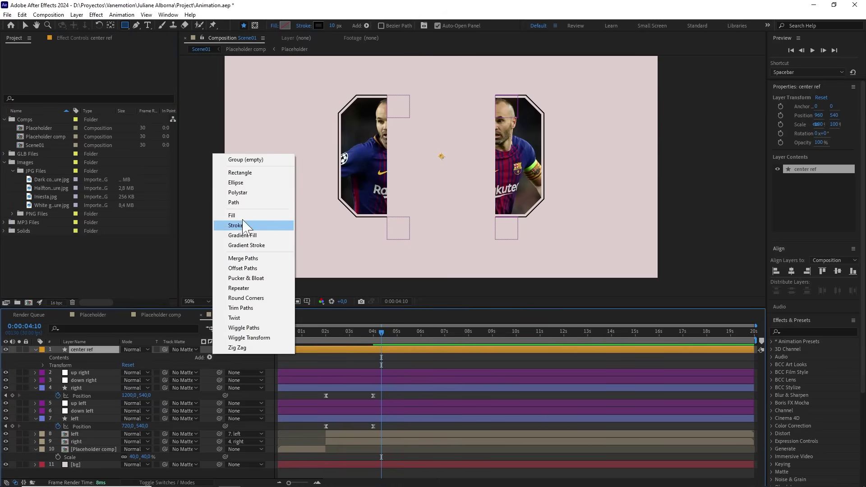
{"action": "left_click", "coordinate": [235, 183]}
{"action": "left_click", "coordinate": [208, 357]}
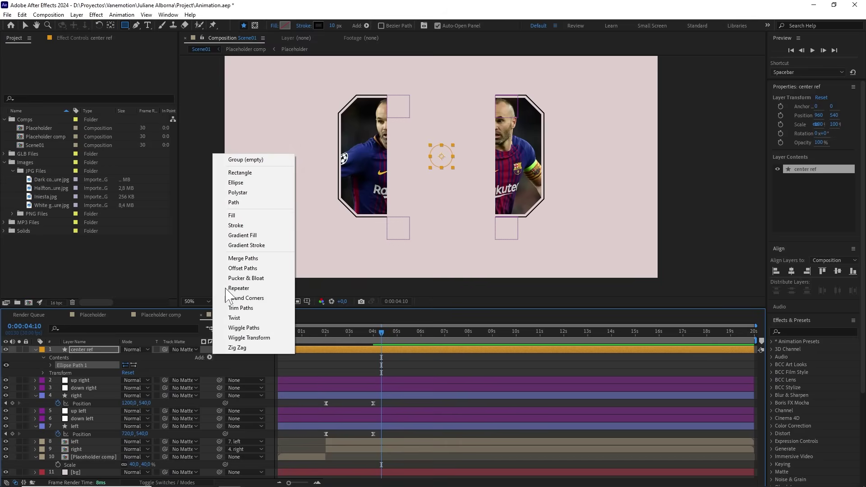
{"action": "left_click", "coordinate": [252, 216]}
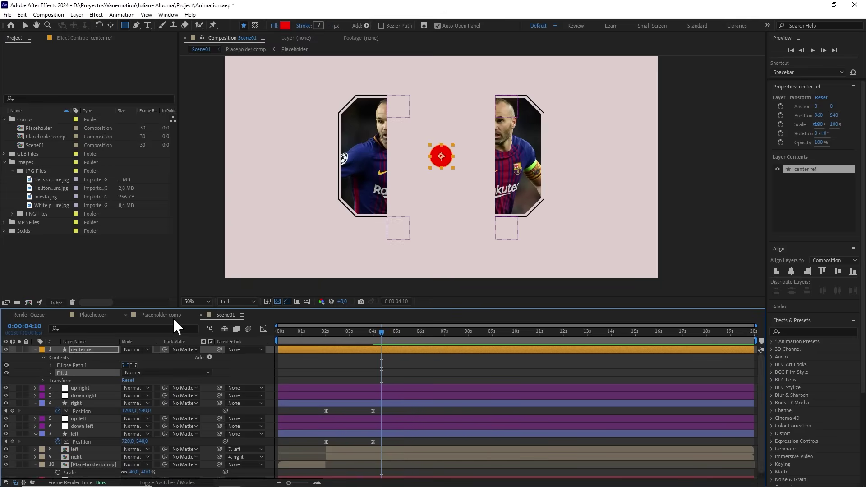
{"action": "left_click", "coordinate": [35, 348]}
{"action": "left_click", "coordinate": [182, 459]}
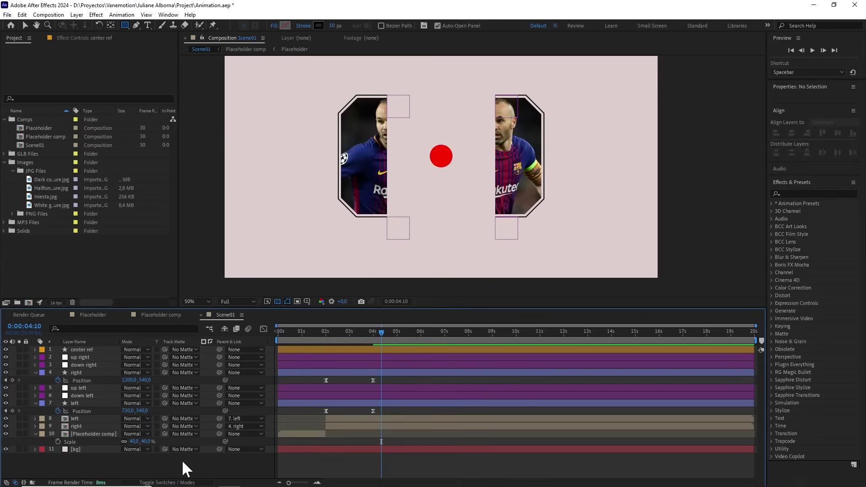
Step: Draw a straight, nearly horizontal line with the Pen tool above the left photo half on a new shape layer
{"action": "left_click", "coordinate": [137, 25]}
{"action": "left_click", "coordinate": [327, 77]}
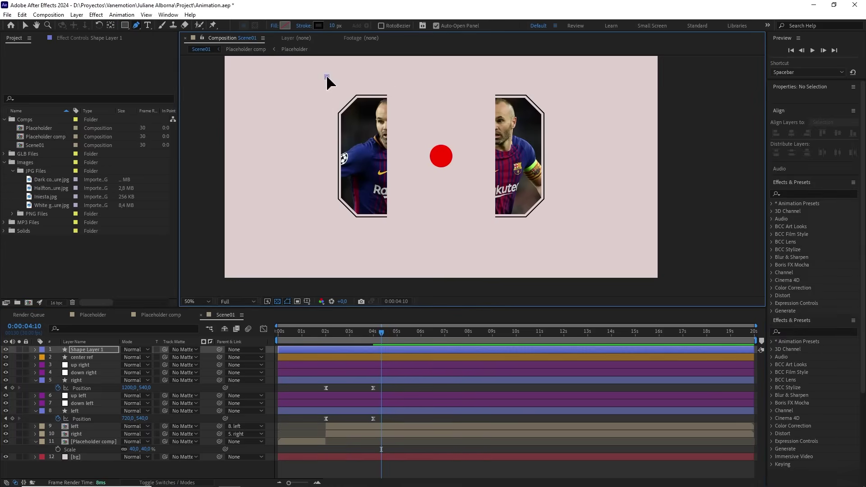
{"action": "left_click", "coordinate": [401, 76]}
{"action": "left_click_drag", "start_coordinate": [400, 75], "coordinate": [426, 77]}
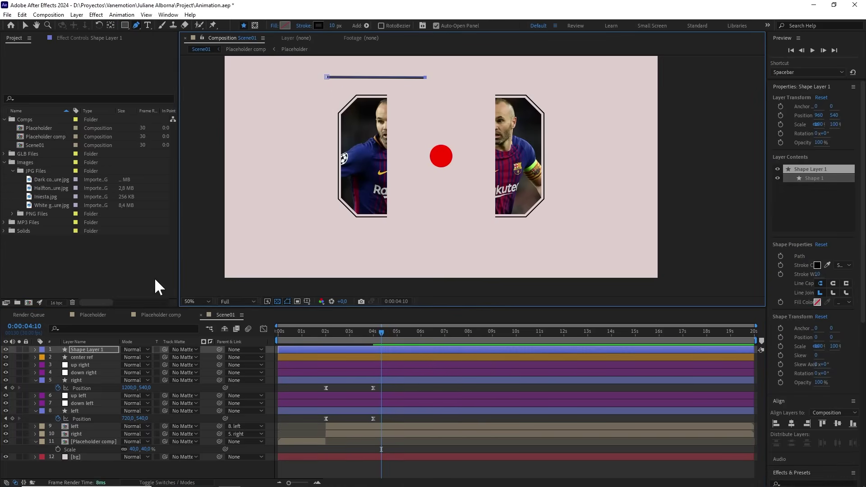
Step: Rename the new line layer path 01 and set its label colour to Green
{"action": "left_click", "coordinate": [97, 350]}
{"action": "key", "text": "Return"}
{"action": "type", "text": "path 01"}
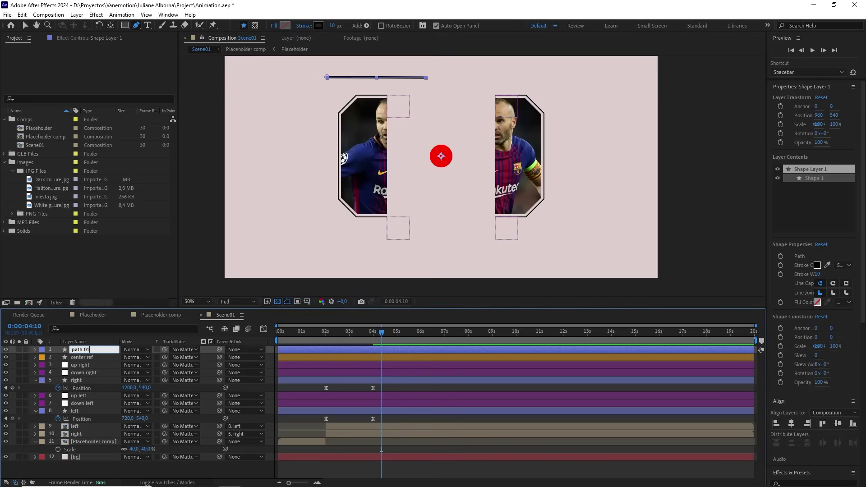
{"action": "left_click", "coordinate": [43, 350]}
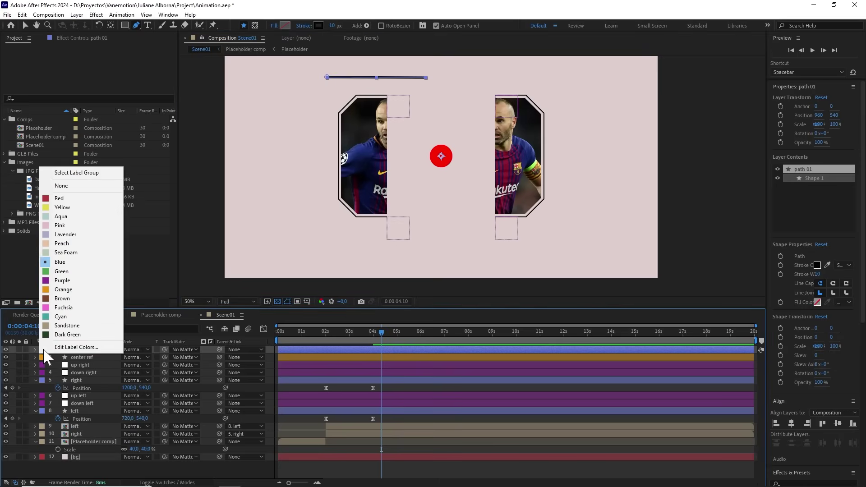
{"action": "left_click", "coordinate": [72, 271]}
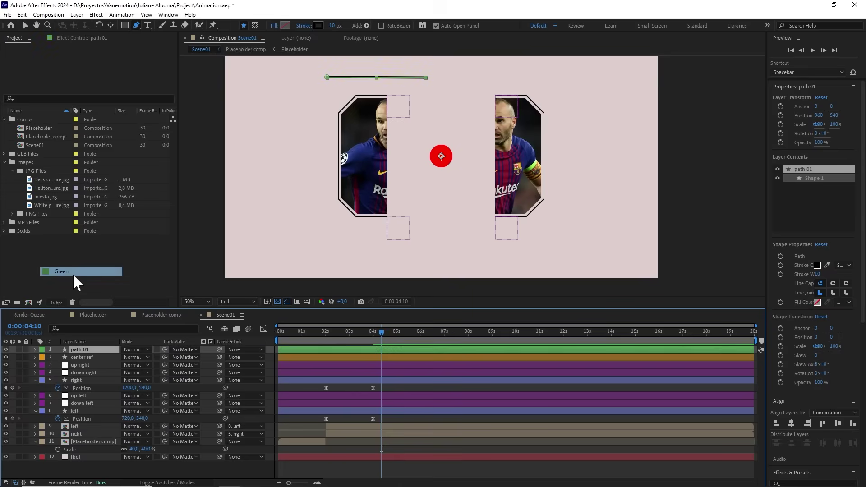
Step: Create nulls that control the points of path 01's Path property using the Points Follow Nulls option of Create Nulls From Paths
{"action": "left_click", "coordinate": [35, 350]}
{"action": "left_click", "coordinate": [43, 357]}
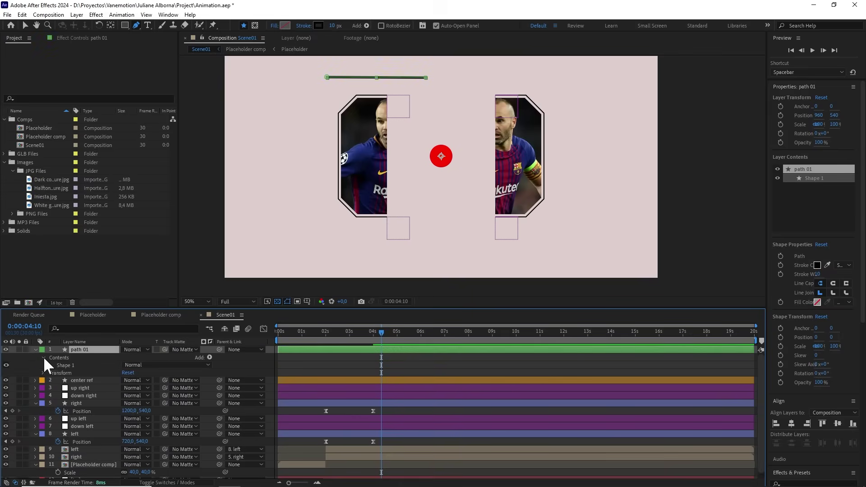
{"action": "left_click", "coordinate": [51, 366]}
{"action": "left_click", "coordinate": [59, 373]}
{"action": "left_click", "coordinate": [91, 380]}
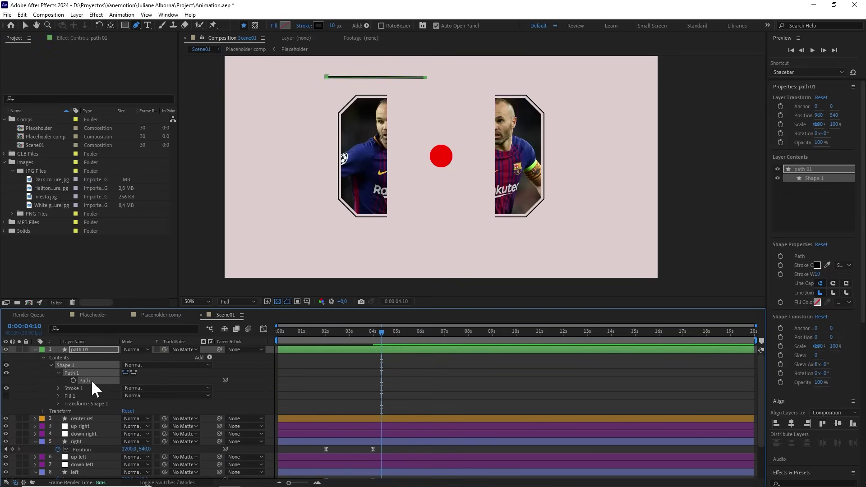
{"action": "left_click", "coordinate": [168, 14]}
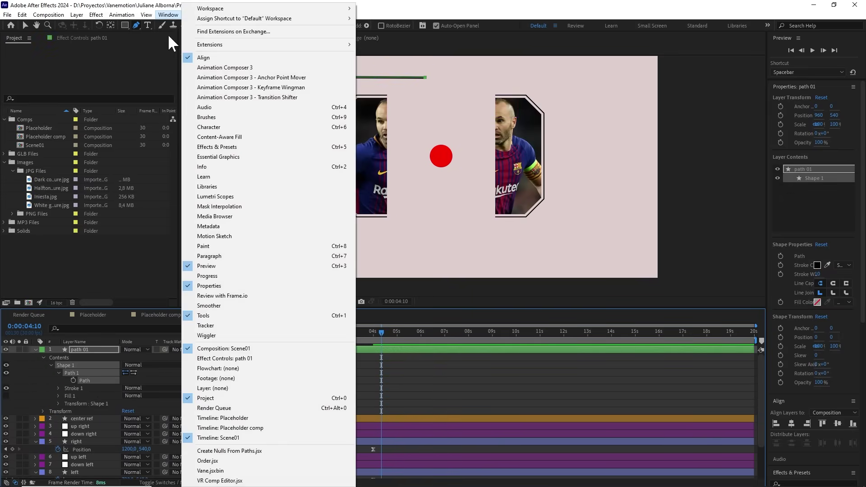
{"action": "left_click", "coordinate": [218, 451]}
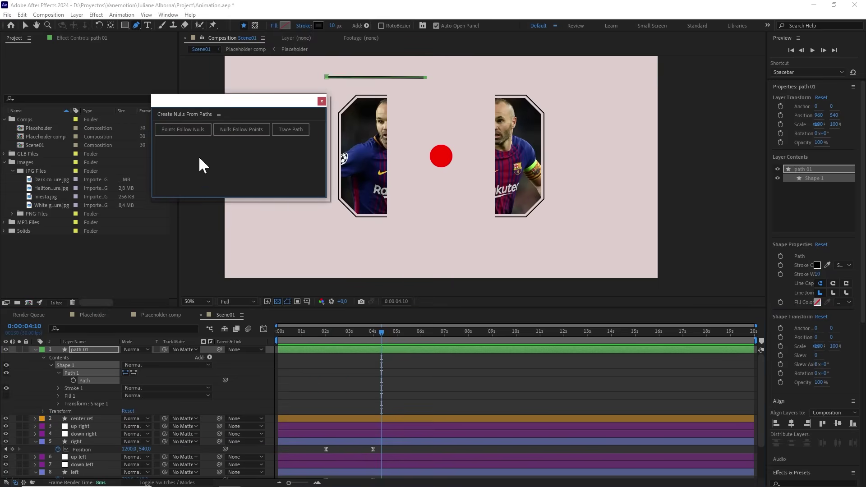
{"action": "left_click", "coordinate": [191, 130]}
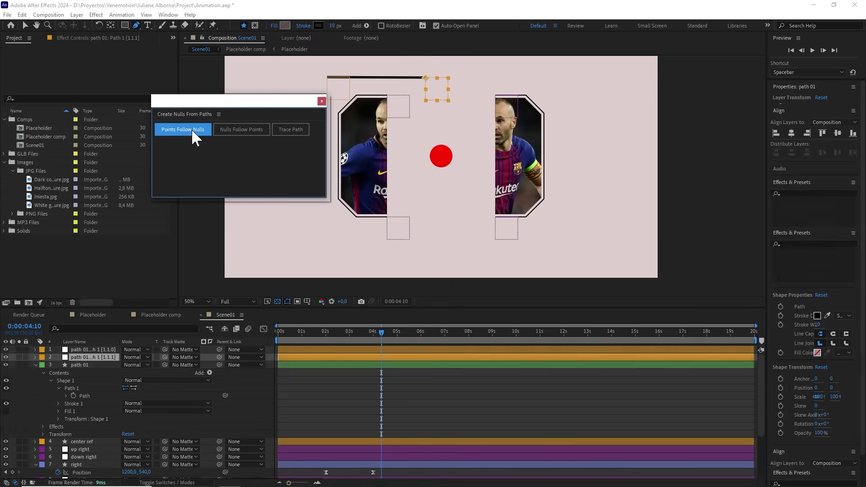
{"action": "left_click", "coordinate": [322, 103]}
Step: Try out the line's two end-point nulls, moving them to about 704, 158 and 956, 370 in the composition
{"action": "key", "text": "v"}
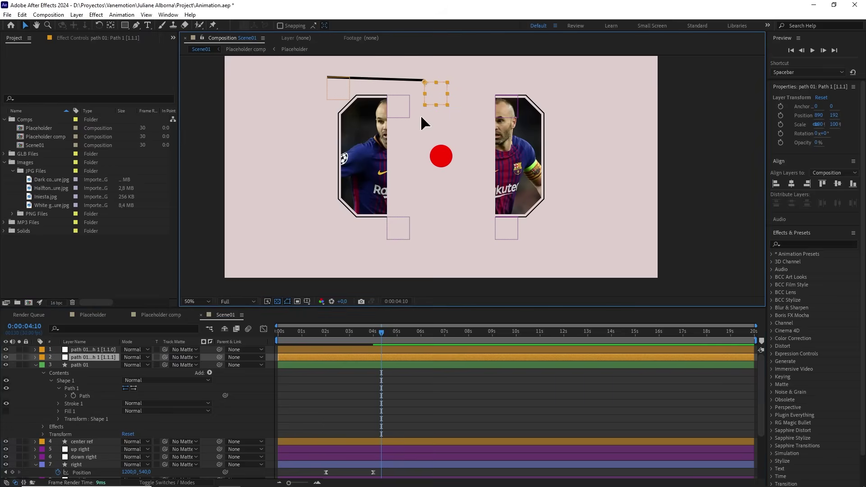
{"action": "left_click_drag", "start_coordinate": [440, 90], "coordinate": [388, 143]}
{"action": "key", "text": "ctrl+z"}
{"action": "left_click_drag", "start_coordinate": [332, 99], "coordinate": [455, 134]}
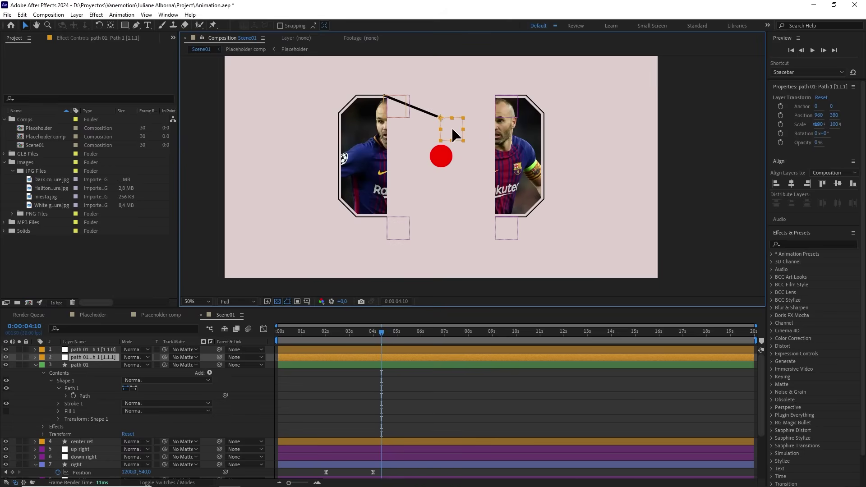
{"action": "left_click_drag", "start_coordinate": [402, 116], "coordinate": [398, 91]}
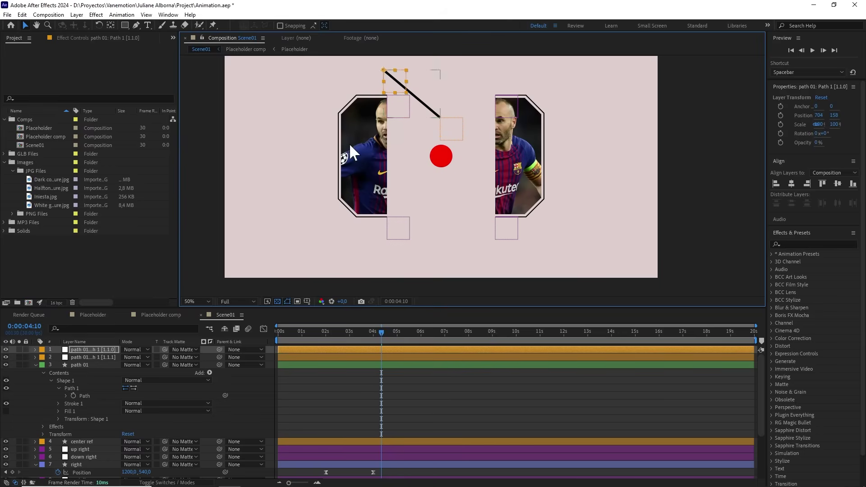
Step: Rename the null at the line's outer end shape and the null nearest the red circle center
{"action": "left_click", "coordinate": [95, 349]}
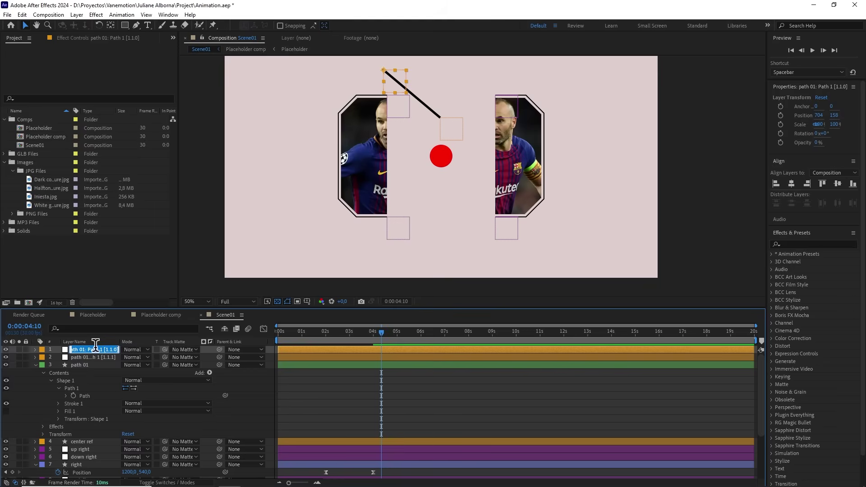
{"action": "type", "text": "shape"}
{"action": "left_click", "coordinate": [91, 355]}
{"action": "key", "text": "Return"}
{"action": "type", "text": "cent"}
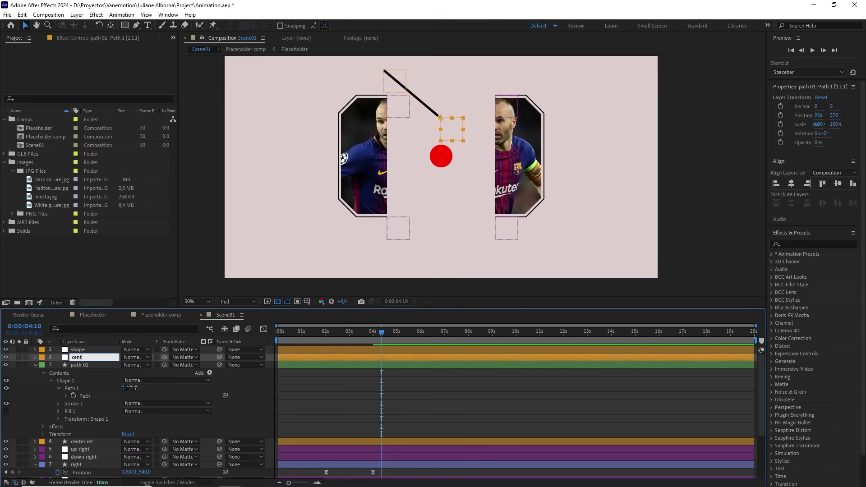
{"action": "type", "text": "er"}
Step: Set the label colour of the shape, center and path 01 layers to Green and collapse path 01's properties
{"action": "left_click", "coordinate": [83, 365]}
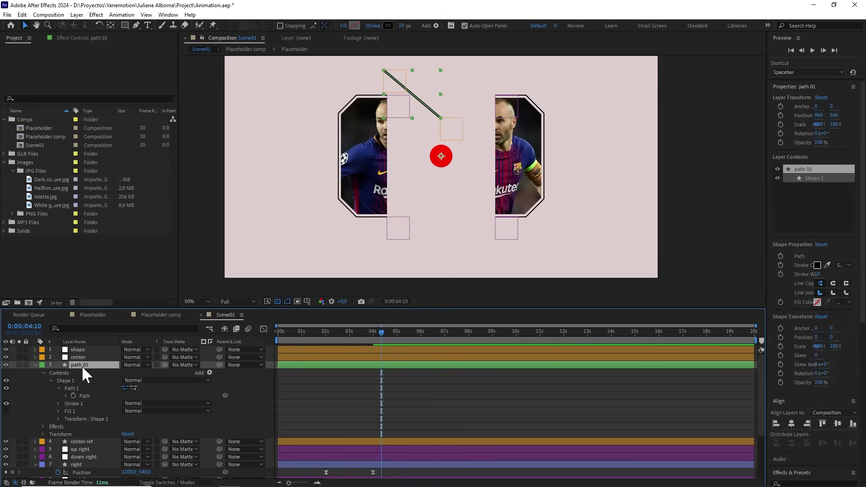
{"action": "left_click", "coordinate": [79, 350], "text": "shift"}
{"action": "left_click", "coordinate": [42, 349]}
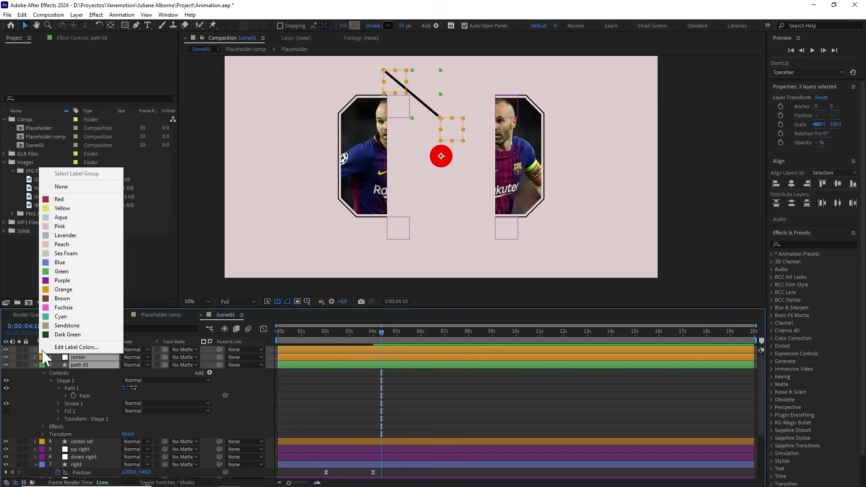
{"action": "left_click", "coordinate": [71, 271]}
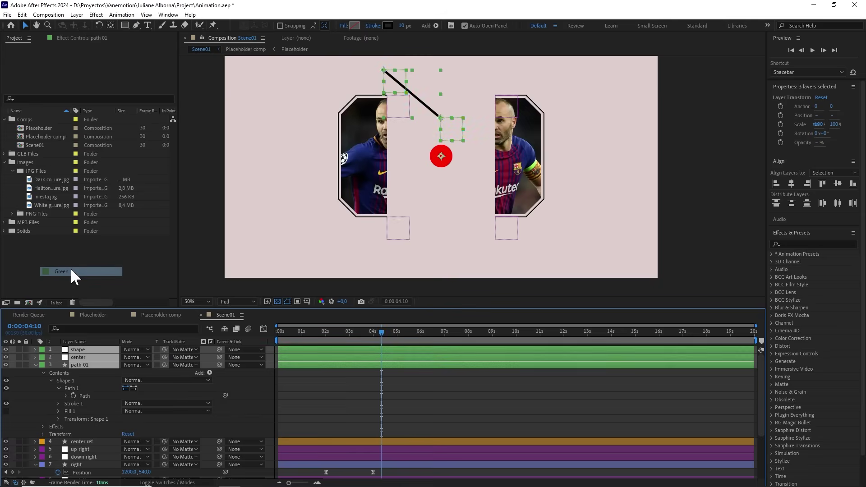
{"action": "left_click", "coordinate": [251, 382]}
{"action": "left_click", "coordinate": [35, 365]}
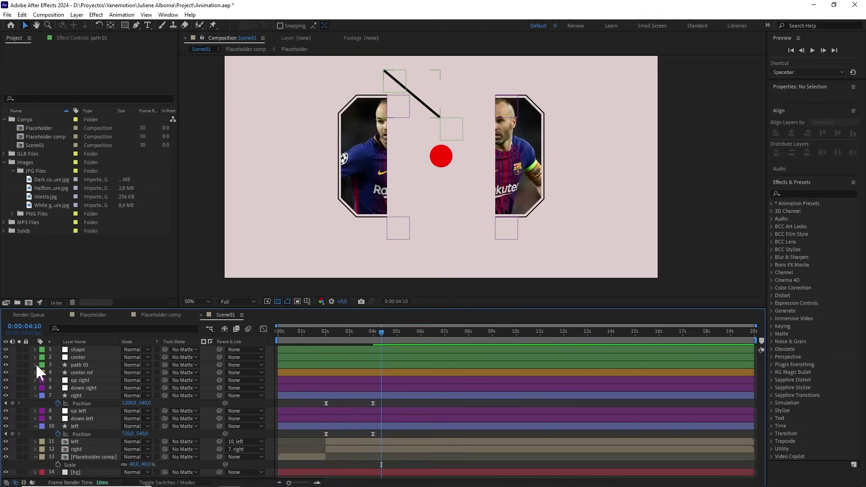
Step: Parent the center null to center ref so it snaps to its position, and check the split at 0:00:03:04
{"action": "left_click", "coordinate": [79, 357]}
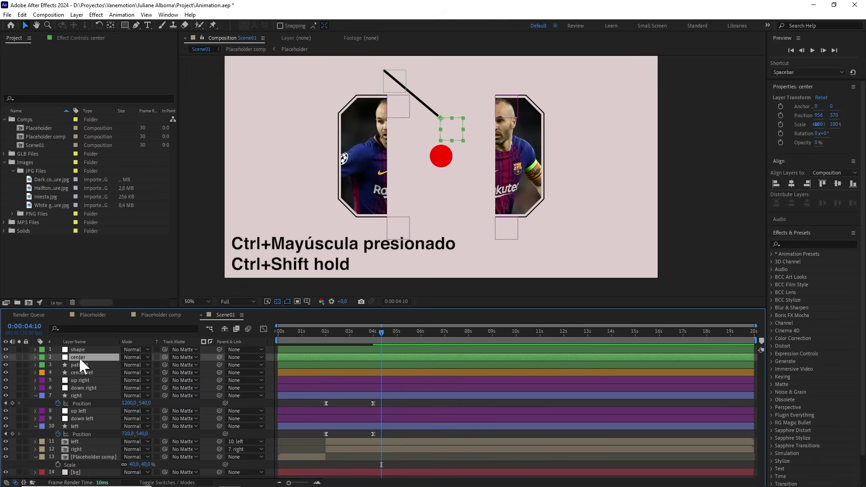
{"action": "left_click_drag", "start_coordinate": [219, 357], "coordinate": [77, 371]}
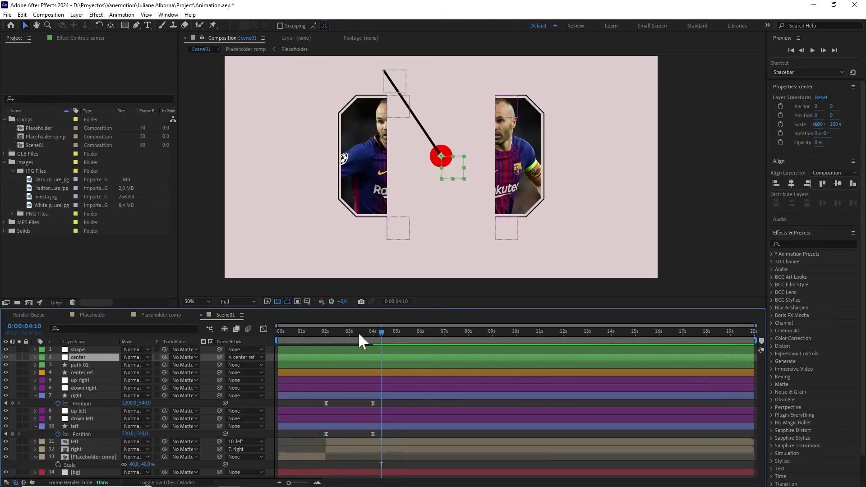
{"action": "mouse_move", "coordinate": [359, 331]}
{"action": "left_mouse_down"}
{"action": "mouse_move", "coordinate": [325, 329]}
{"action": "mouse_move", "coordinate": [352, 331]}
{"action": "left_mouse_up"}
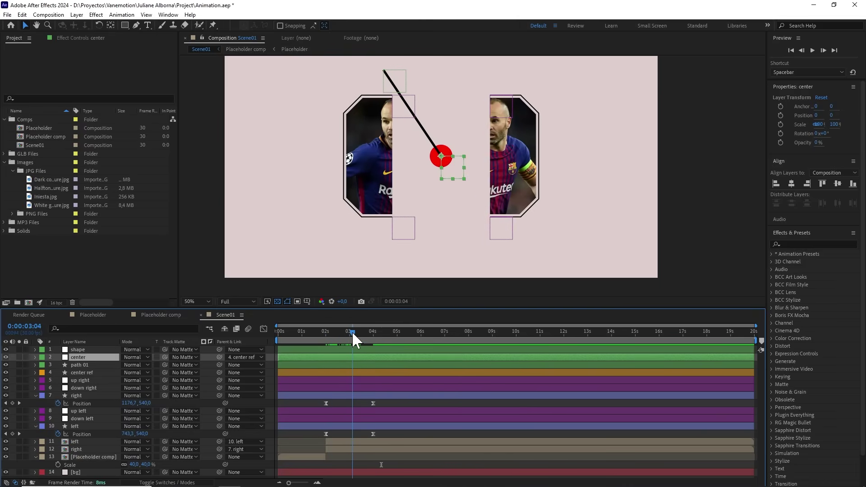
Step: Parent the shape null to up left so it snaps to its position, and preview the animation from 0:00:02:01
{"action": "left_click", "coordinate": [134, 349]}
{"action": "left_click_drag", "start_coordinate": [219, 350], "coordinate": [83, 409]}
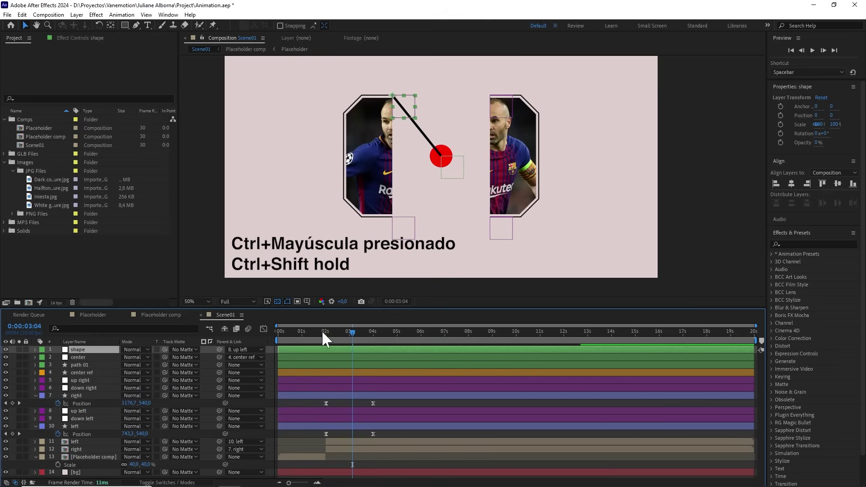
{"action": "left_click_drag", "start_coordinate": [322, 333], "coordinate": [326, 329]}
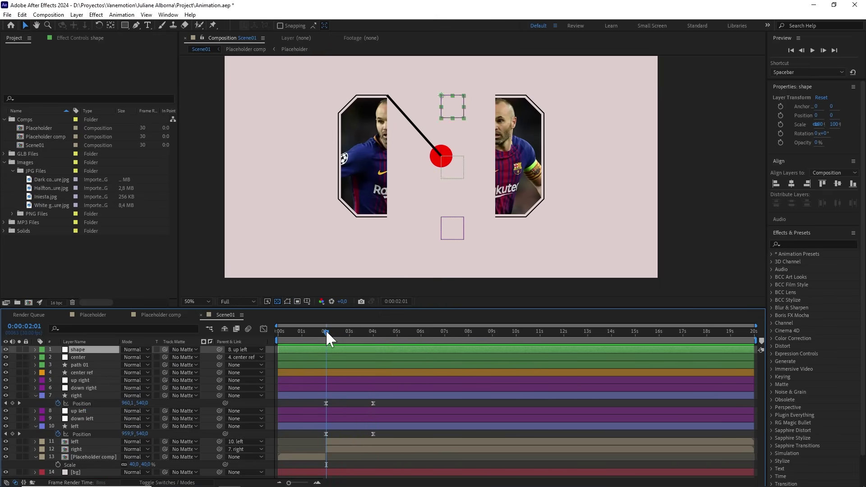
{"action": "key", "text": "space"}
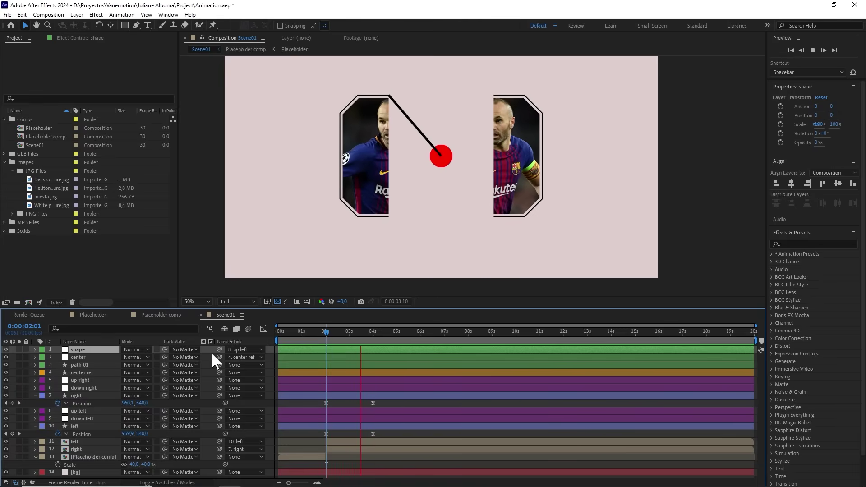
{"action": "key", "text": "space"}
Step: Duplicate the shape, center and path 01 layers and group the three copies at the top of the layer stack
{"action": "left_click", "coordinate": [82, 365]}
{"action": "left_click", "coordinate": [82, 350], "text": "shift"}
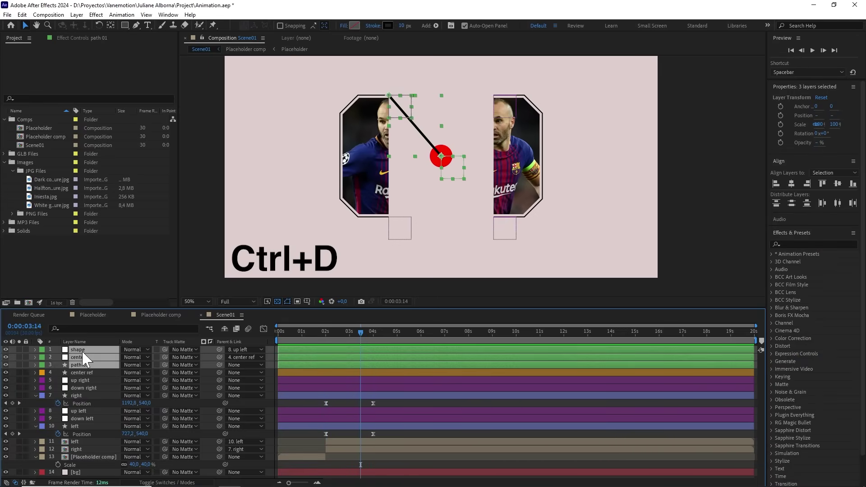
{"action": "key", "text": "ctrl+d"}
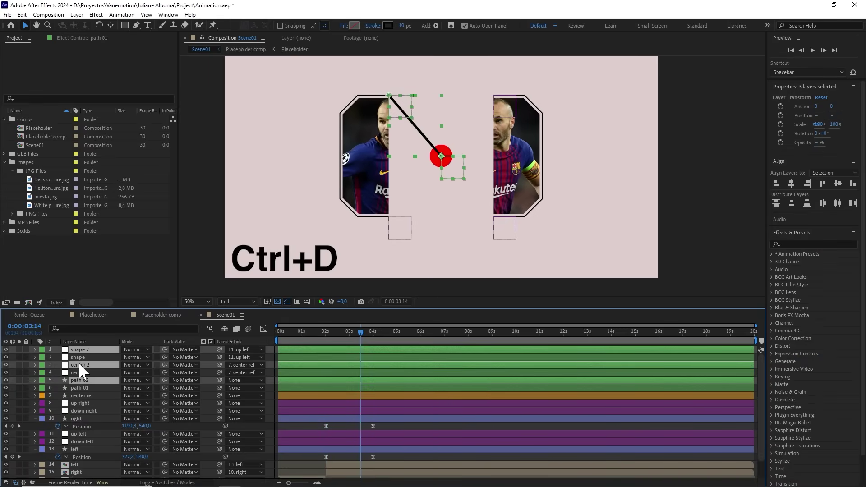
{"action": "left_click_drag", "start_coordinate": [80, 362], "coordinate": [82, 358]}
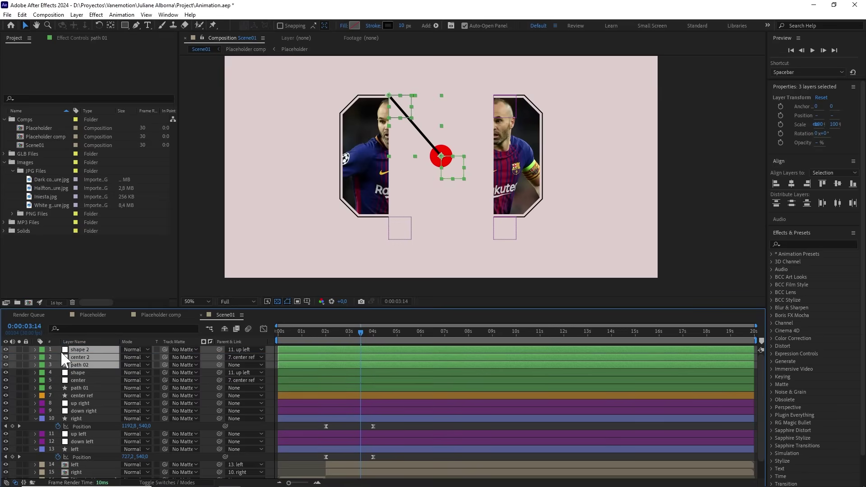
Step: Set the label colour of the shape 2, center 2 and path 02 layers to Fuchsia
{"action": "left_click", "coordinate": [42, 349]}
{"action": "left_click", "coordinate": [68, 308]}
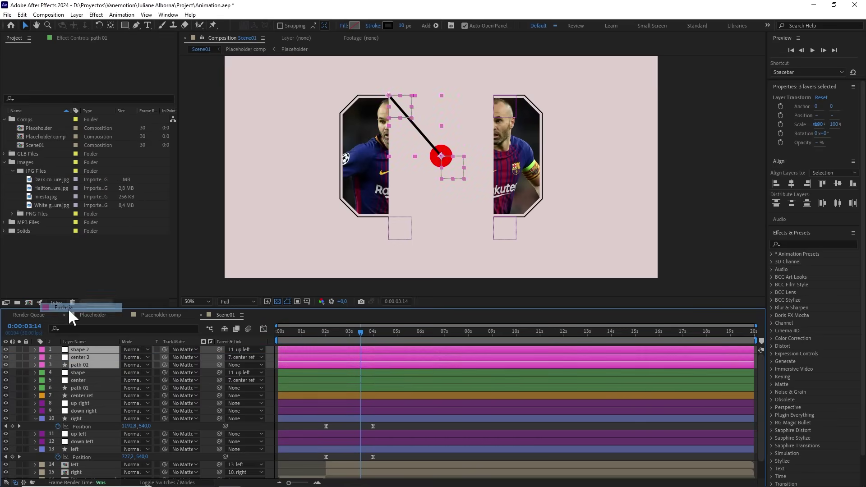
{"action": "left_click", "coordinate": [83, 372]}
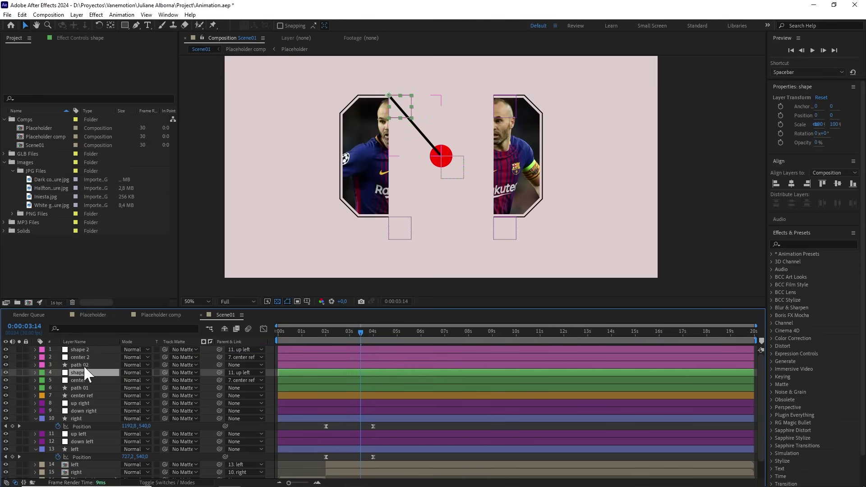
Step: Move the shape 2 null off the upper corner to about 120, 444, below the red circle
{"action": "left_click", "coordinate": [85, 356]}
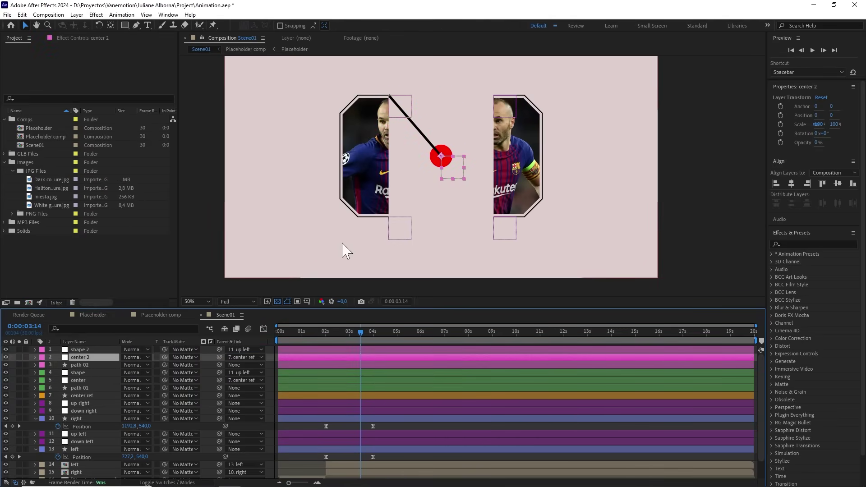
{"action": "left_click", "coordinate": [106, 350]}
{"action": "left_click_drag", "start_coordinate": [394, 124], "coordinate": [434, 211]}
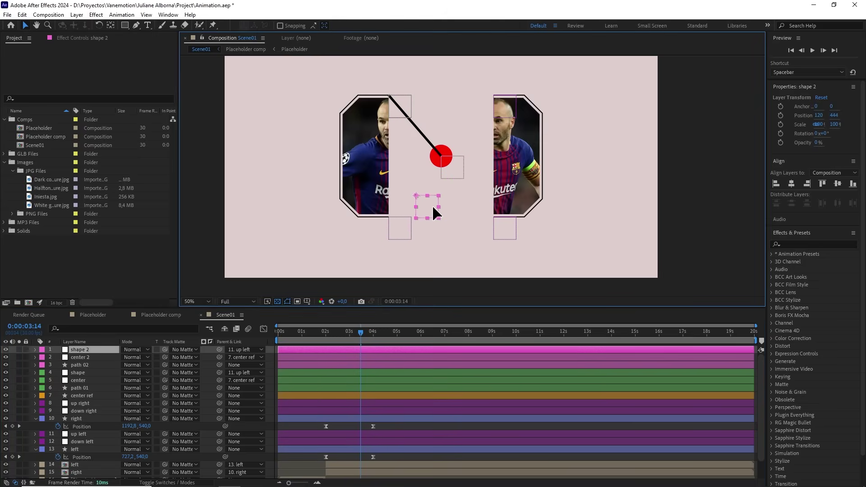
Step: Link path 02's first path point to the shape 2 null, and shift the null to about 208, 504 to test it
{"action": "left_click", "coordinate": [83, 365]}
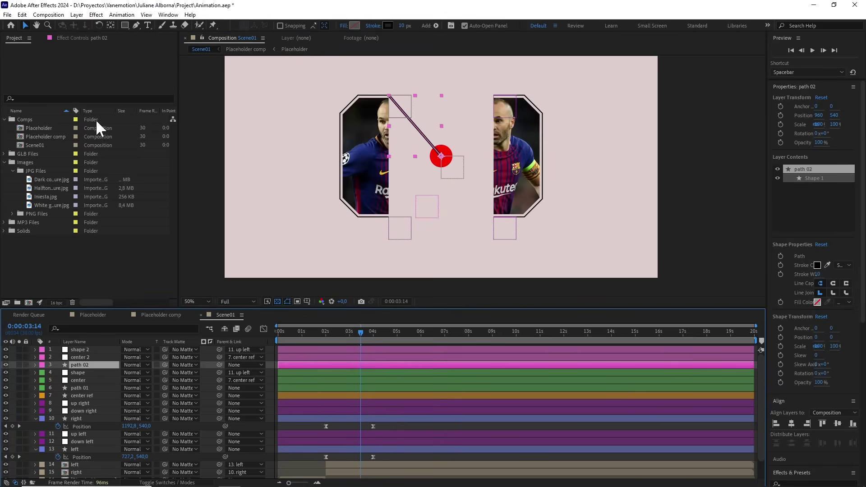
{"action": "left_click", "coordinate": [103, 39]}
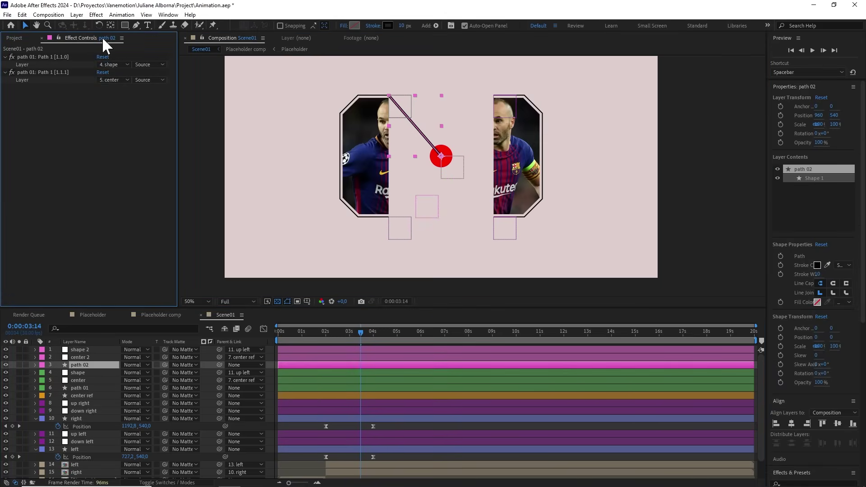
{"action": "left_click", "coordinate": [114, 63]}
{"action": "left_click", "coordinate": [122, 86]}
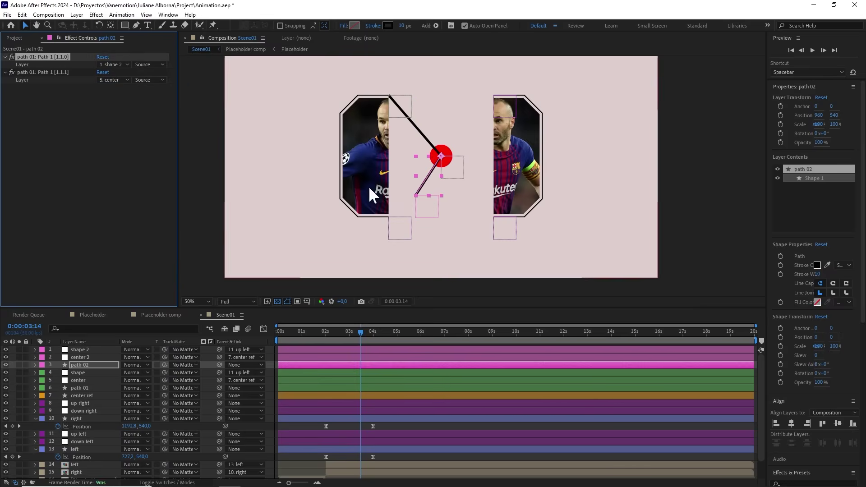
{"action": "left_click_drag", "start_coordinate": [429, 212], "coordinate": [444, 224]}
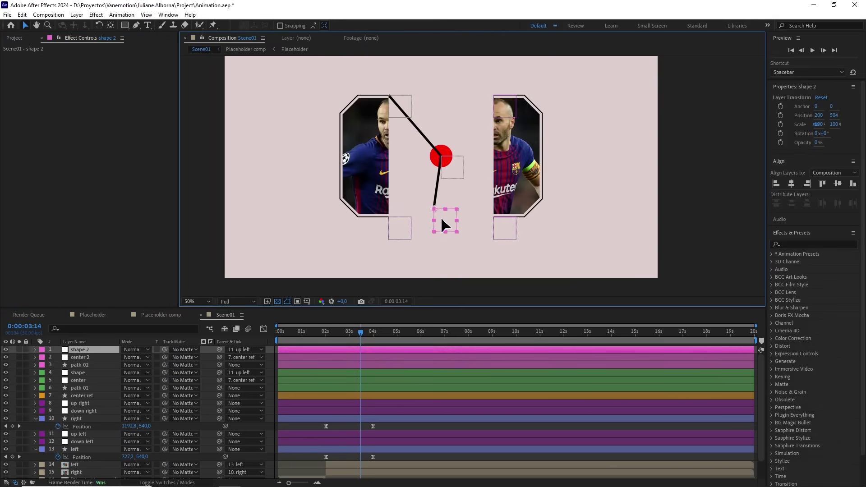
Step: Parent the shape 2 null to down left so it snaps to its position, and preview the animation from 0:00:01:21
{"action": "key", "text": "Return"}
{"action": "left_click_drag", "start_coordinate": [219, 349], "coordinate": [88, 440]}
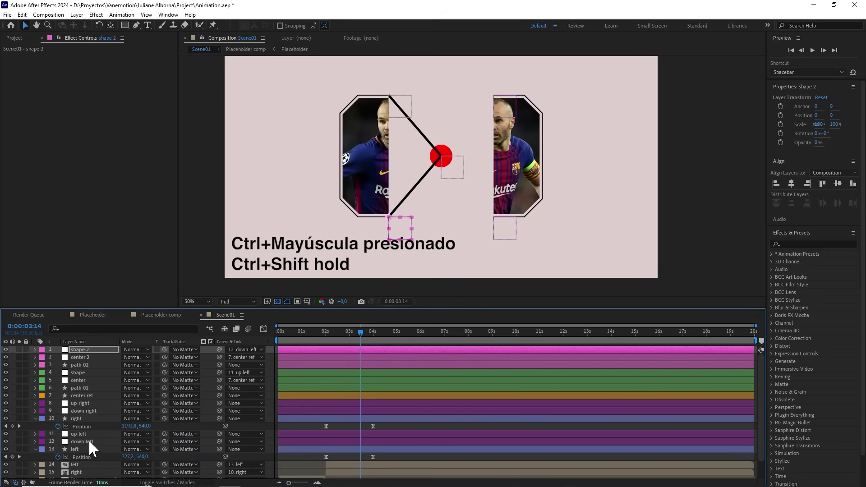
{"action": "left_click_drag", "start_coordinate": [382, 335], "coordinate": [321, 340]}
{"action": "key", "text": "space"}
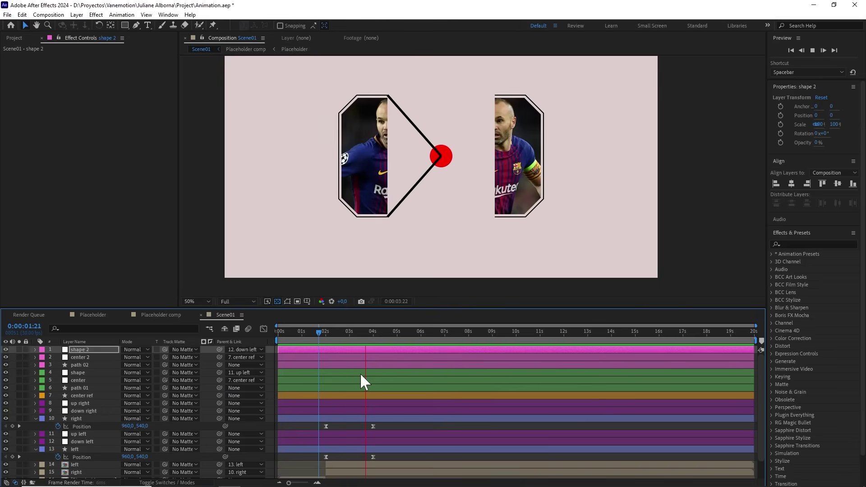
Step: Duplicate the shape 2, center 2 and path 02 layers and set the copies' label colour to Blue
{"action": "left_click", "coordinate": [87, 364]}
{"action": "left_click", "coordinate": [86, 350], "text": "shift"}
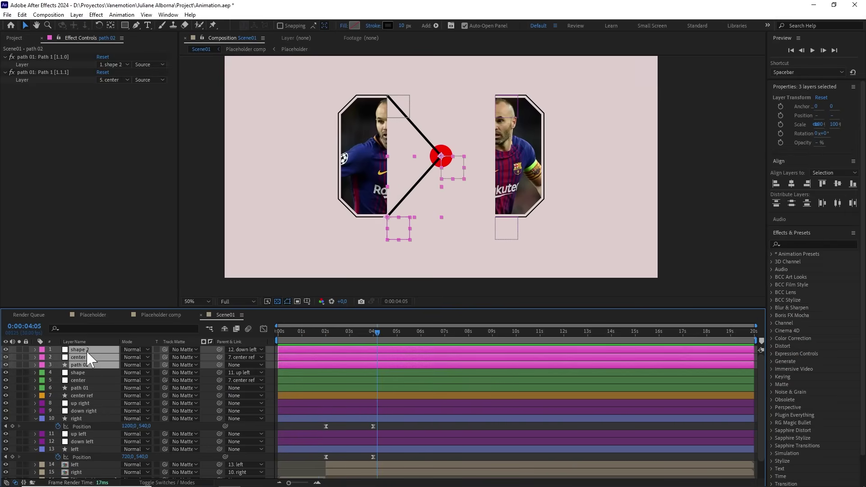
{"action": "key", "text": "ctrl+d"}
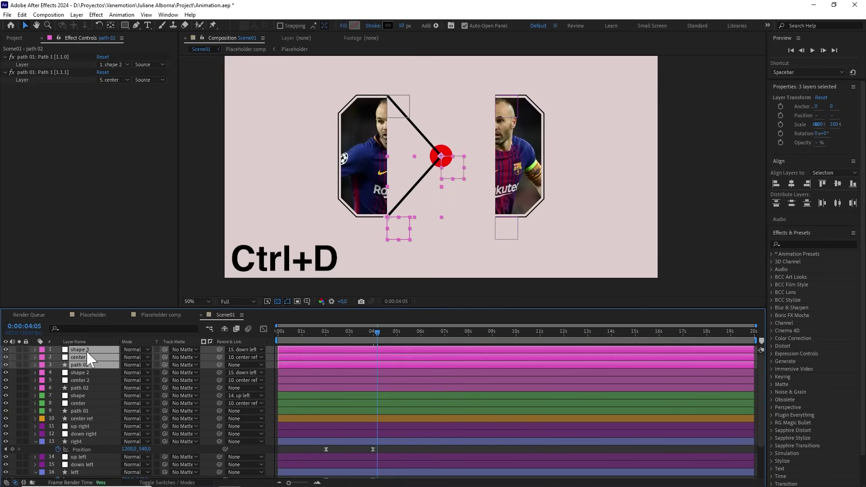
{"action": "left_click", "coordinate": [41, 350]}
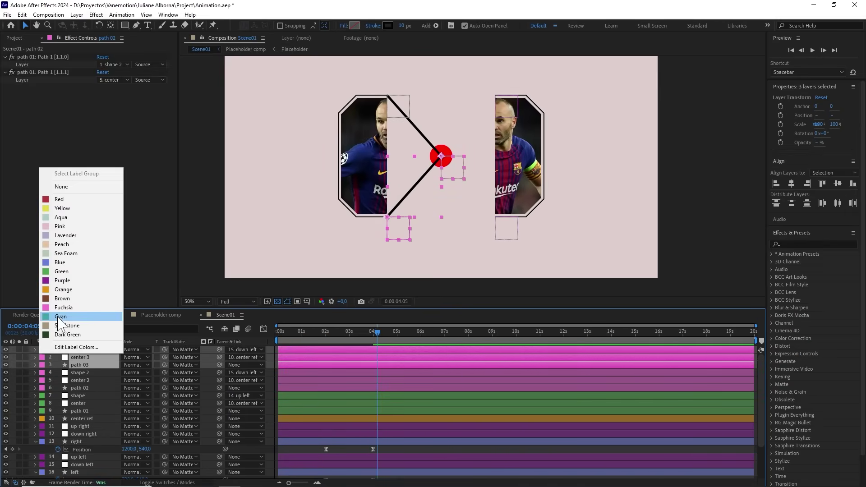
{"action": "left_click", "coordinate": [64, 263]}
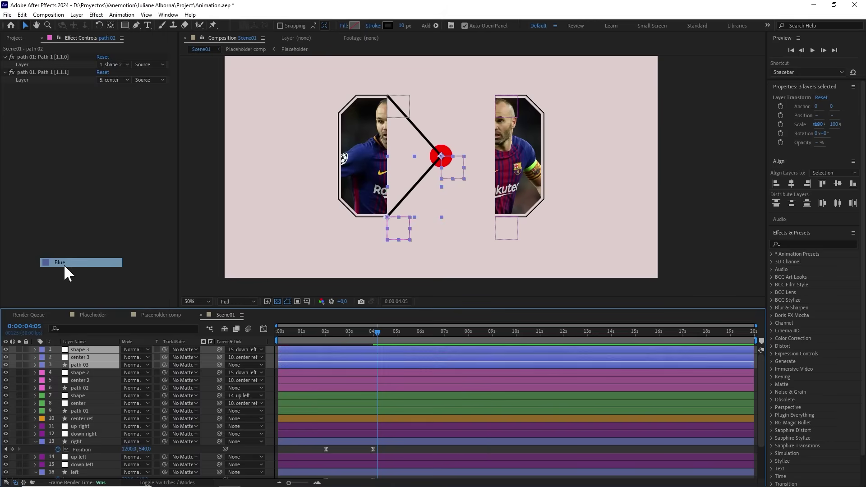
Step: Move the shape 3 null to about 342, 28, near the lower right corner point, and link path 03's first path point to it
{"action": "left_click", "coordinate": [86, 351]}
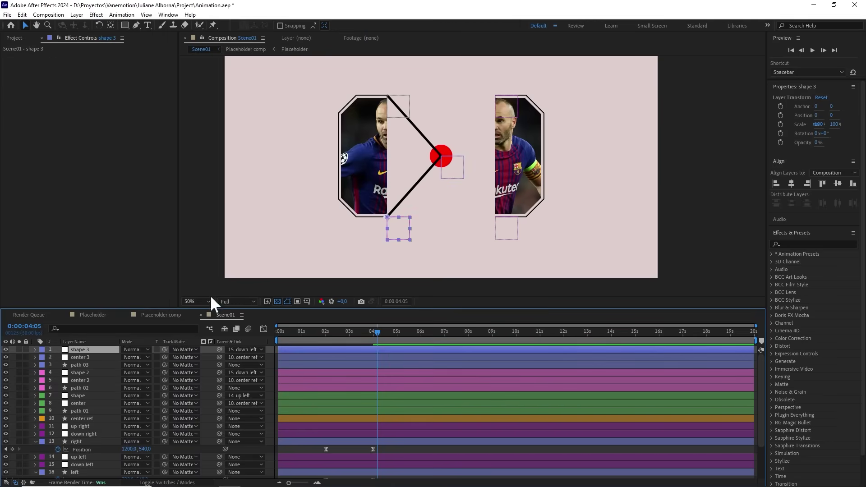
{"action": "left_click_drag", "start_coordinate": [399, 242], "coordinate": [477, 247]}
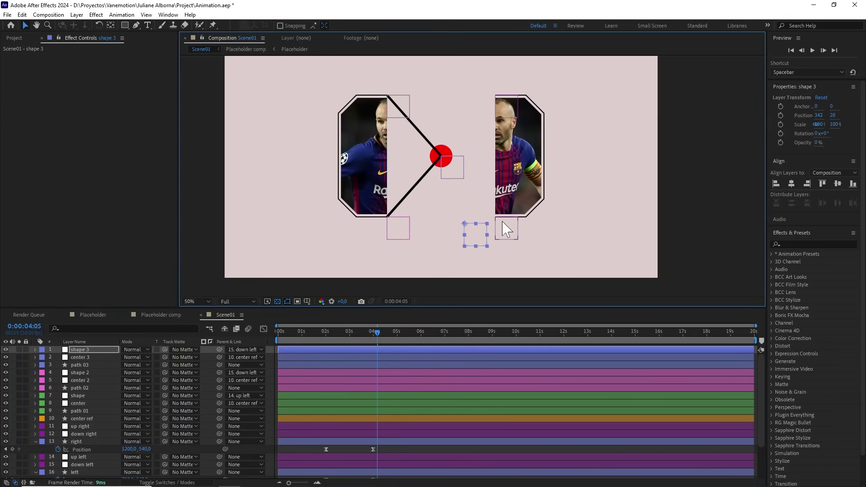
{"action": "left_click", "coordinate": [87, 365]}
{"action": "left_click", "coordinate": [120, 64]}
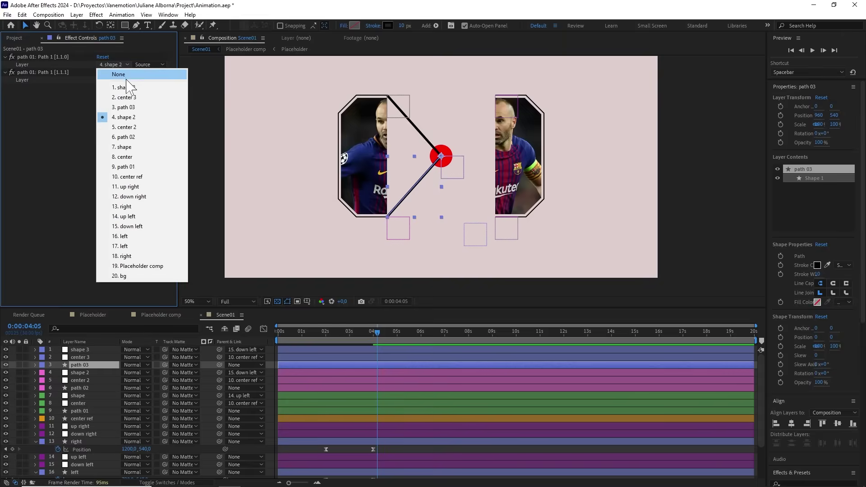
{"action": "left_click", "coordinate": [129, 86]}
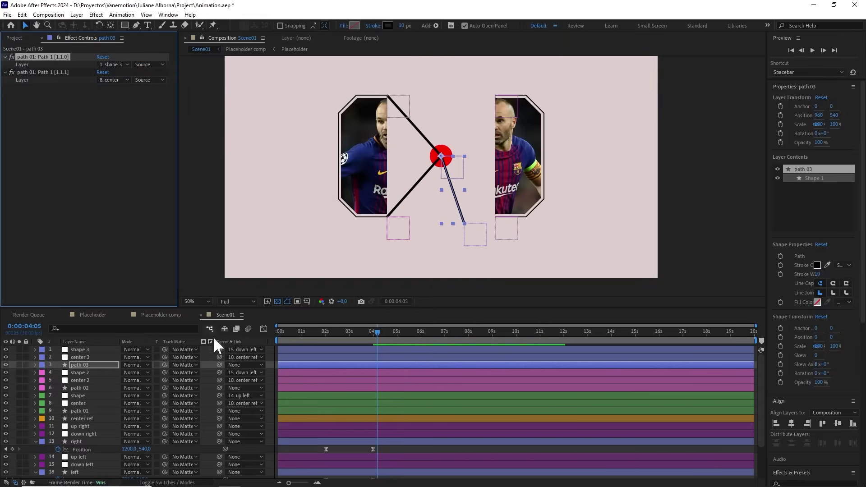
Step: Parent the shape 3 null to down right so it snaps to its position, and preview the animation from 0:00:01:12
{"action": "left_click", "coordinate": [91, 364]}
{"action": "left_click", "coordinate": [81, 350]}
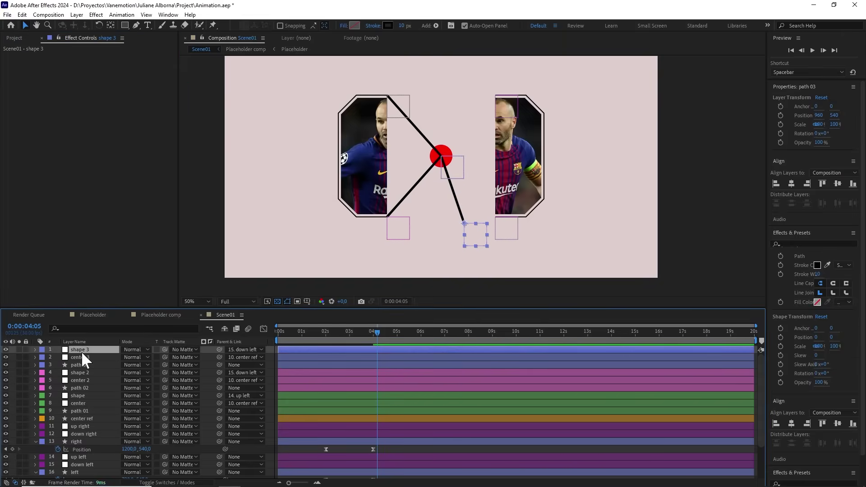
{"action": "left_click_drag", "start_coordinate": [218, 350], "coordinate": [86, 432]}
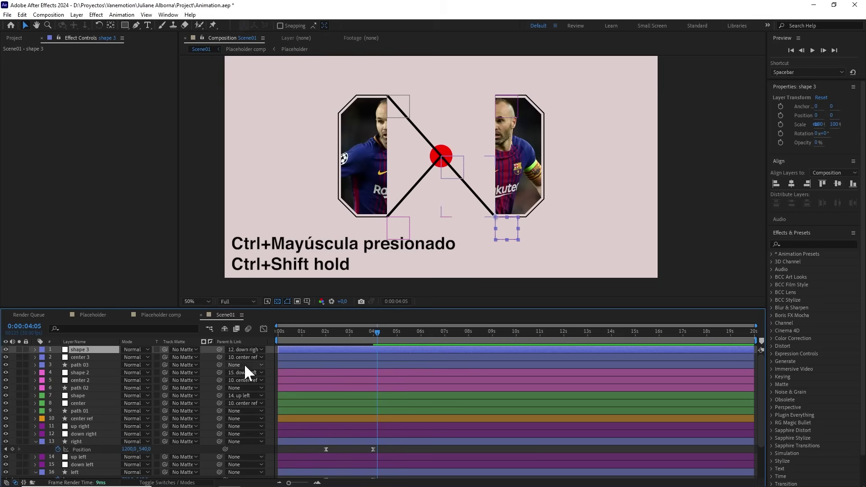
{"action": "left_click_drag", "start_coordinate": [368, 331], "coordinate": [324, 333]}
{"action": "key", "text": "space"}
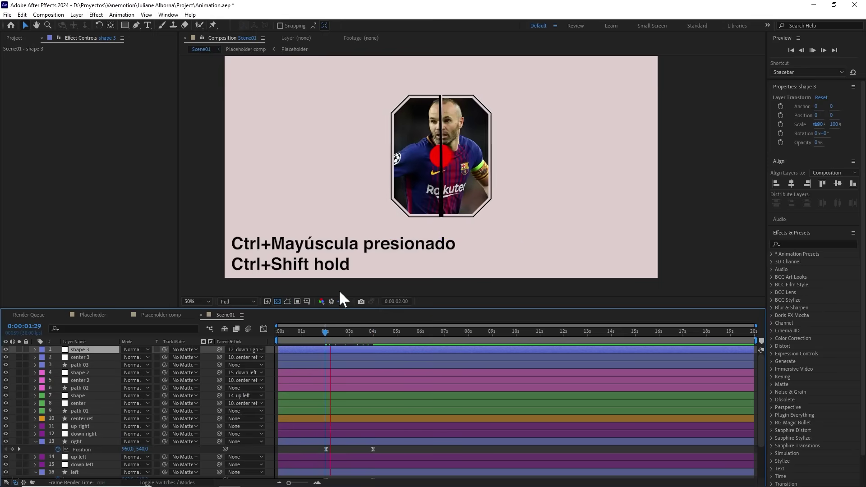
{"action": "left_click_drag", "start_coordinate": [347, 332], "coordinate": [311, 340]}
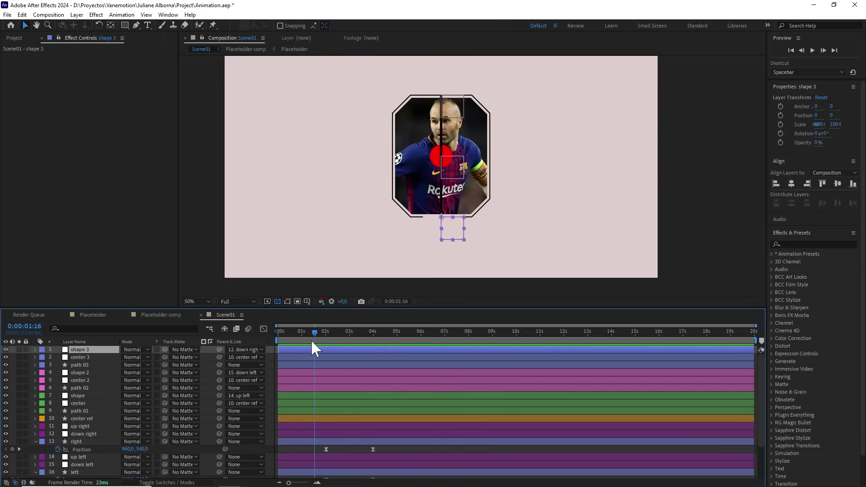
{"action": "key", "text": "space"}
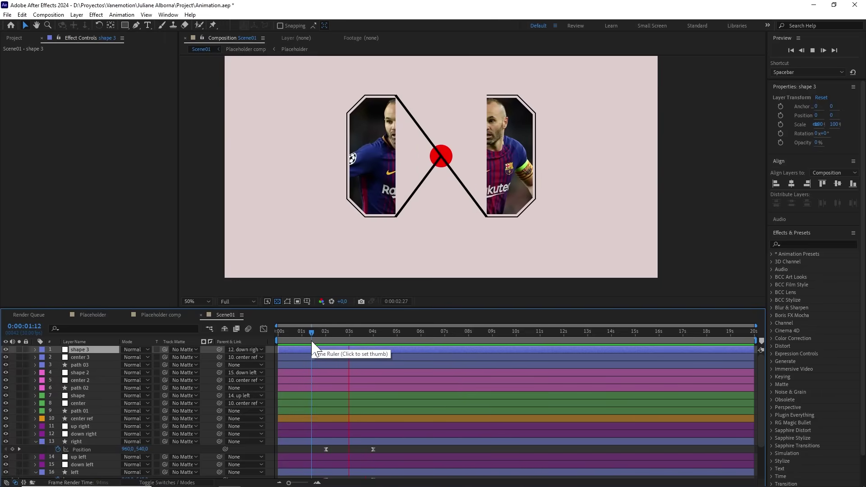
Step: Duplicate the shape 3, center 3 and path 03 layers and set the copies' label colour to Orange
{"action": "left_click", "coordinate": [84, 363]}
{"action": "left_click", "coordinate": [84, 350], "text": "shift"}
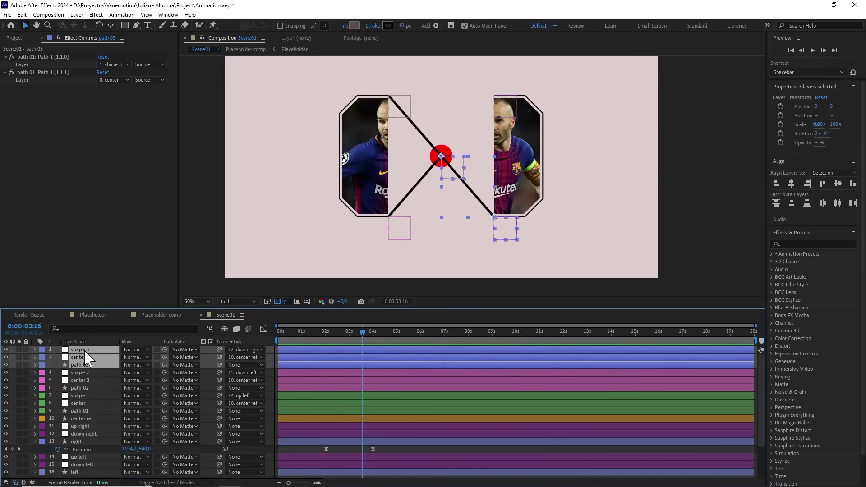
{"action": "key", "text": "ctrl+d"}
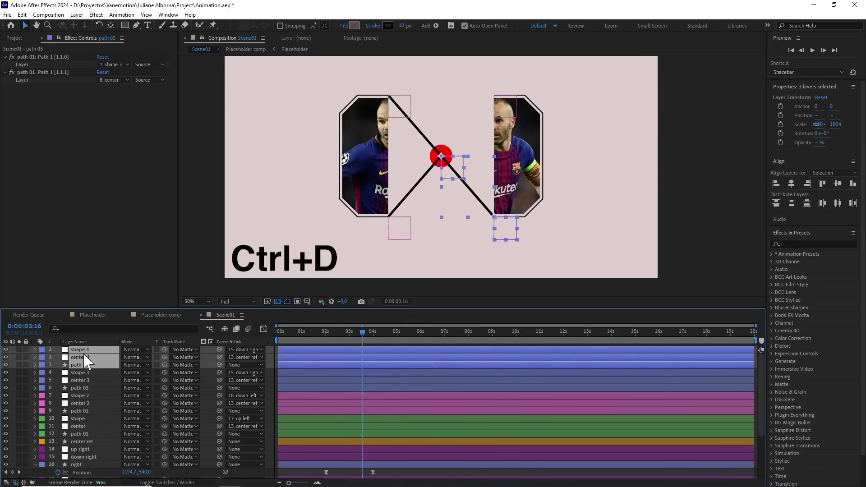
{"action": "left_click", "coordinate": [42, 363]}
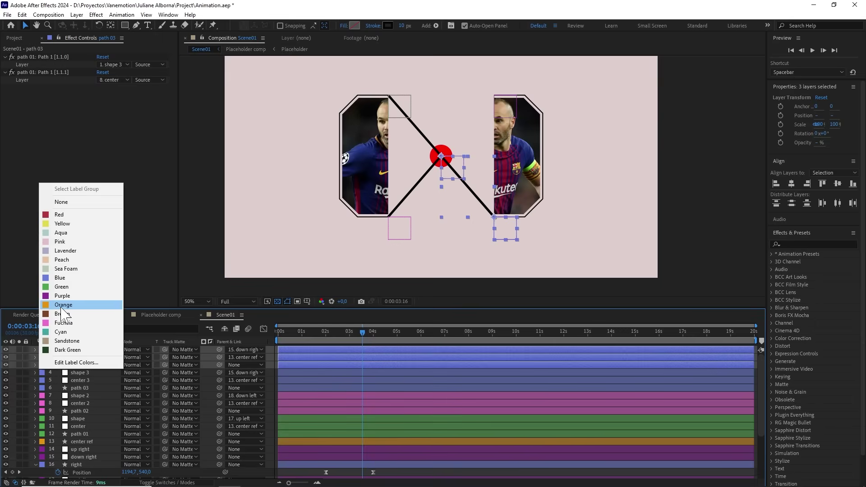
{"action": "left_click", "coordinate": [63, 301]}
Step: Link path 04's first path point to the shape 4 null and move that null to about -136, -612, above the gap
{"action": "left_click", "coordinate": [84, 382]}
{"action": "left_click", "coordinate": [83, 364]}
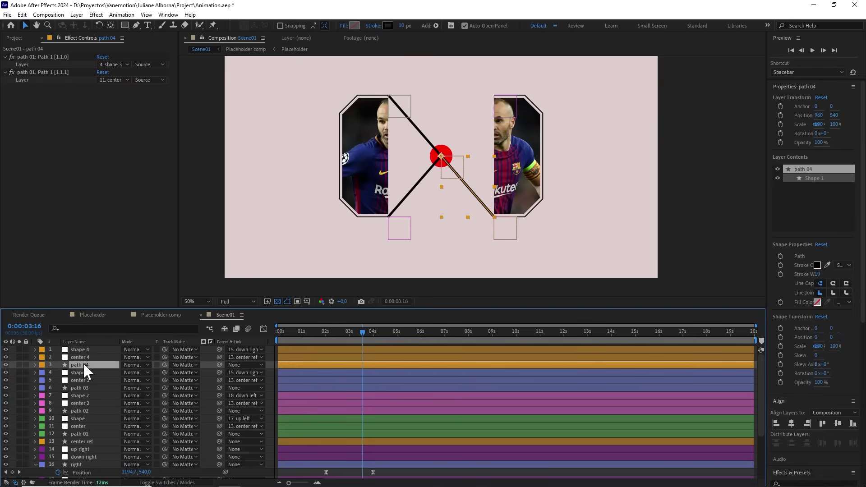
{"action": "left_click", "coordinate": [121, 64]}
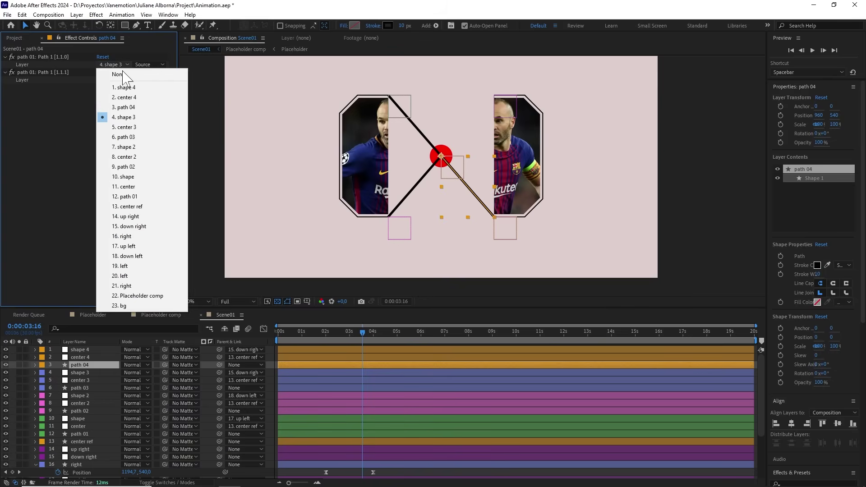
{"action": "left_click", "coordinate": [121, 86]}
{"action": "left_click", "coordinate": [507, 230]}
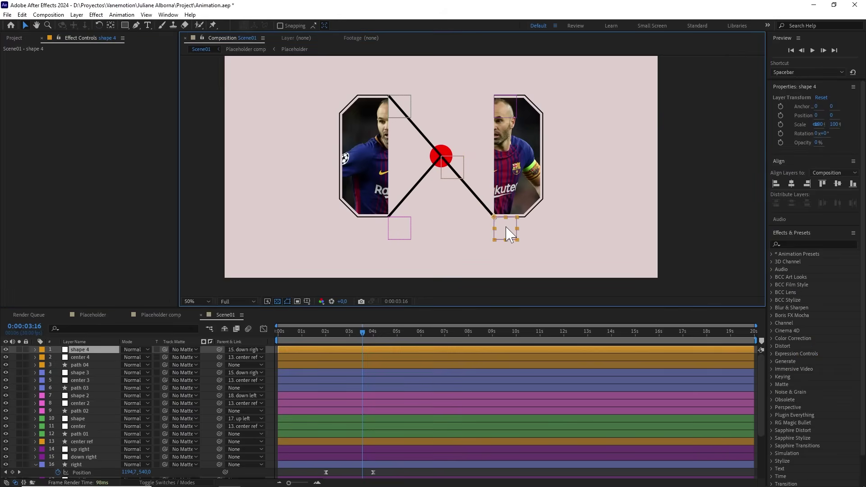
{"action": "left_click_drag", "start_coordinate": [507, 231], "coordinate": [468, 86]}
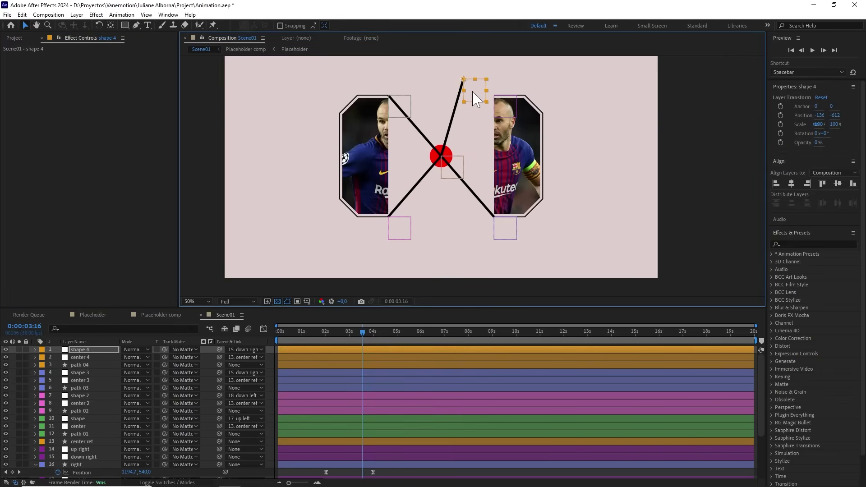
Step: Parent the shape 4 null to up right so it snaps to its position, and preview the animation from 0:00:01:11
{"action": "left_click_drag", "start_coordinate": [219, 350], "coordinate": [85, 444]}
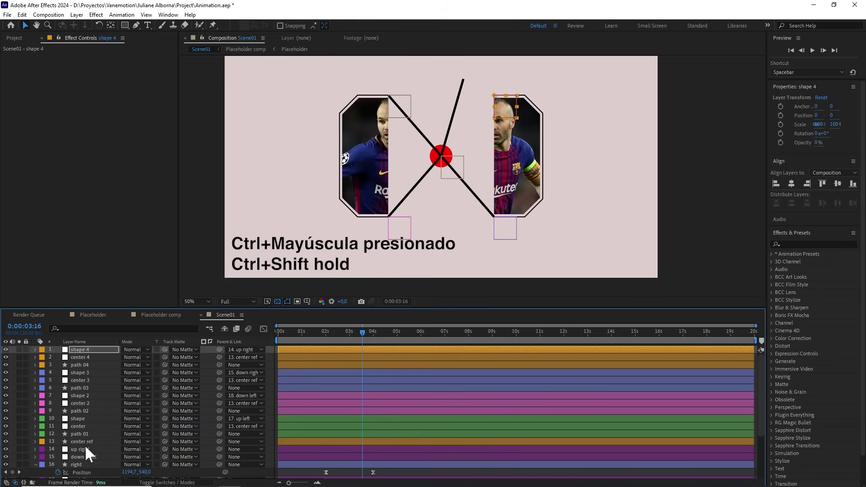
{"action": "left_click", "coordinate": [312, 331]}
{"action": "key", "text": "space"}
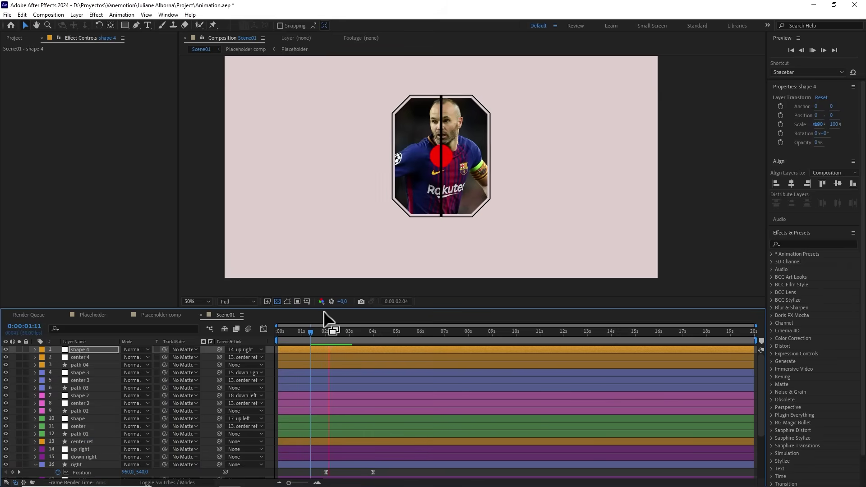
{"action": "key", "text": "space"}
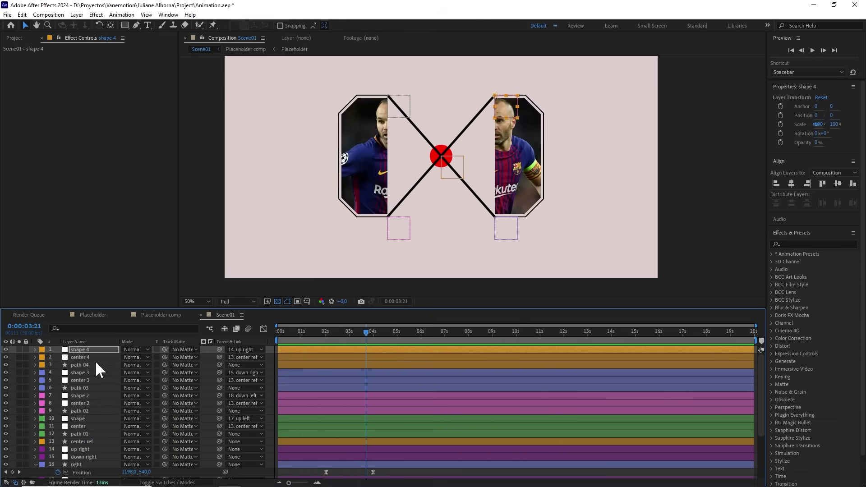
Step: Duplicate the shape 4, center 4 and path 04 layers, group the copies at the top of the stack and label them Green
{"action": "left_click", "coordinate": [96, 364]}
{"action": "left_click", "coordinate": [87, 349], "text": "shift"}
{"action": "key", "text": "ctrl+d"}
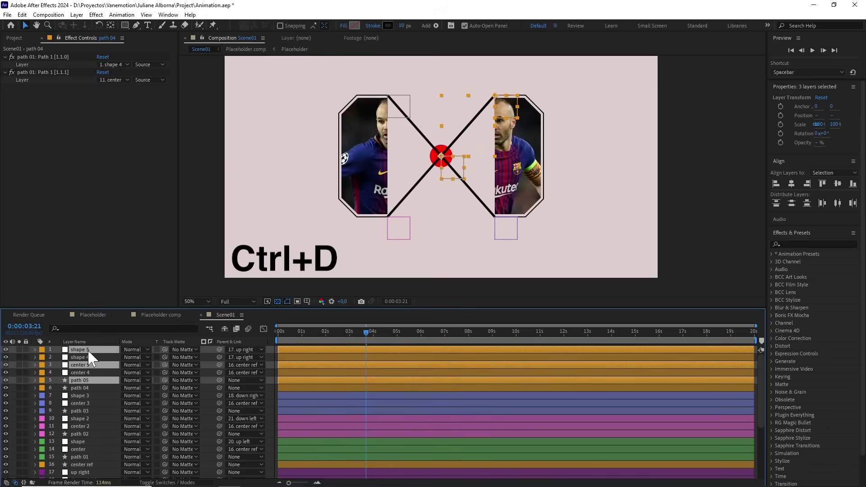
{"action": "key", "text": "ctrl+shift+bracketright"}
{"action": "left_click", "coordinate": [46, 347]}
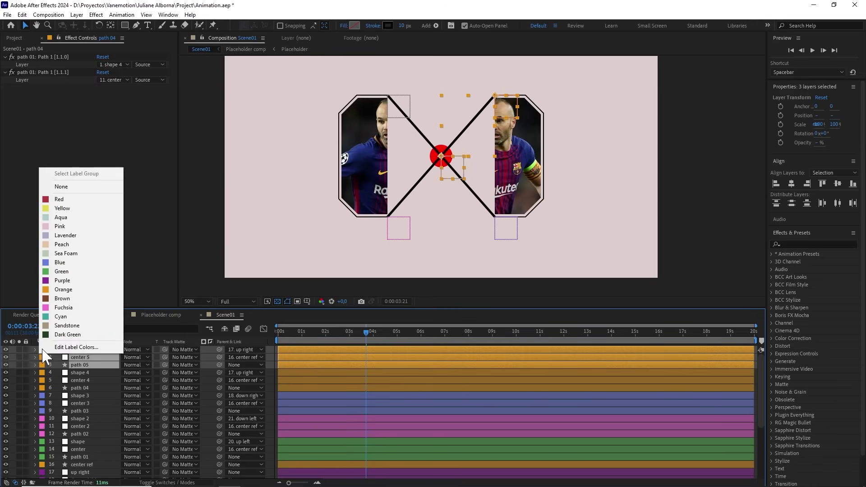
{"action": "left_click", "coordinate": [97, 279]}
Step: Move the shape 5 null straight down to Y position 270, level with the red circle's centre
{"action": "left_click", "coordinate": [96, 379]}
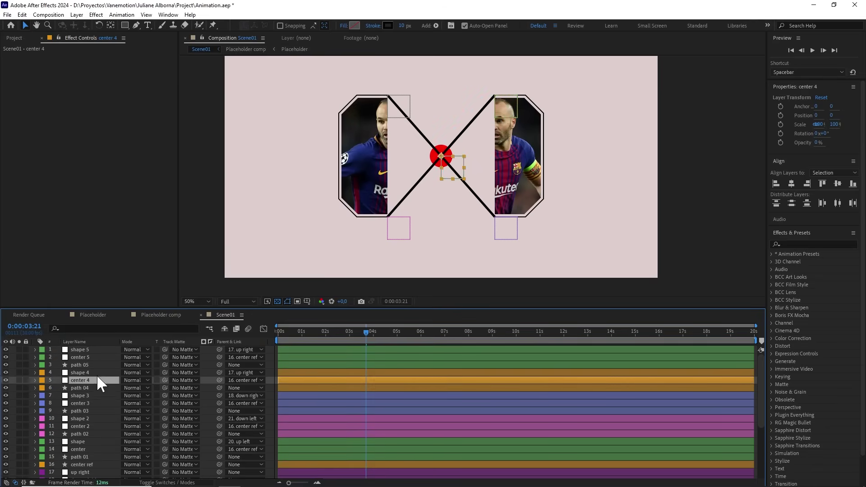
{"action": "left_click", "coordinate": [96, 349]}
{"action": "left_click_drag", "start_coordinate": [514, 112], "coordinate": [511, 171]}
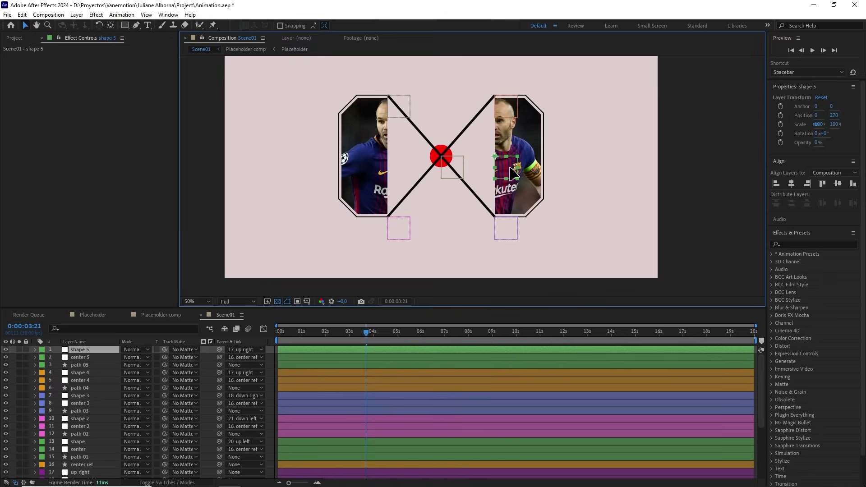
Step: Nudge the shape 5 null to -18, 270 and link path 05's first path point to it
{"action": "left_click_drag", "start_coordinate": [507, 174], "coordinate": [506, 174]}
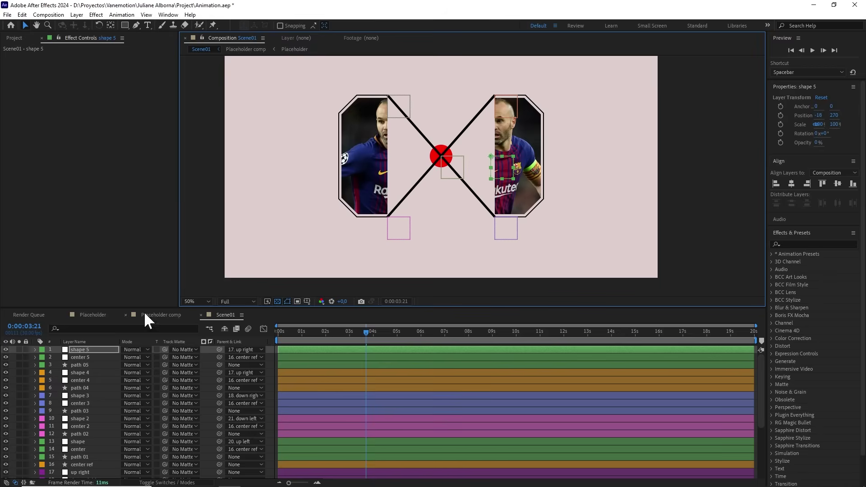
{"action": "left_click", "coordinate": [90, 366]}
{"action": "left_click", "coordinate": [122, 65]}
{"action": "left_click", "coordinate": [127, 90]}
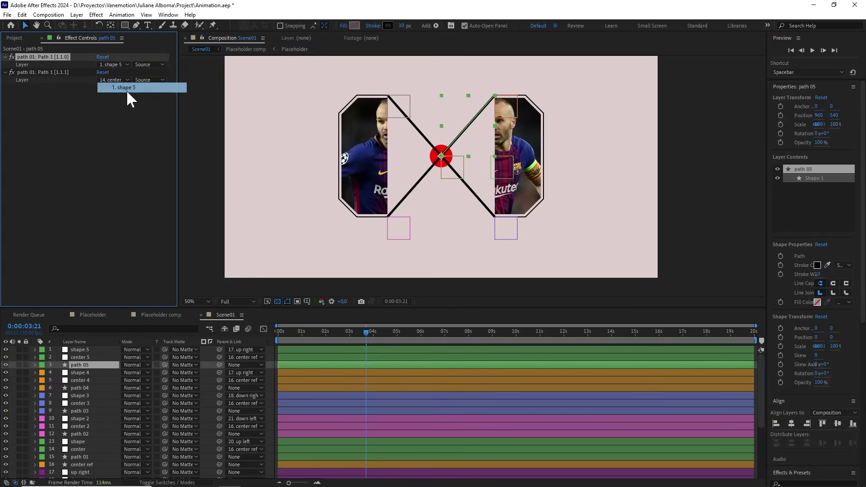
Step: Move the shape 5 null freehand to about -61, 287, near the inner edge of the right photo half
{"action": "left_click_drag", "start_coordinate": [492, 177], "coordinate": [485, 182]}
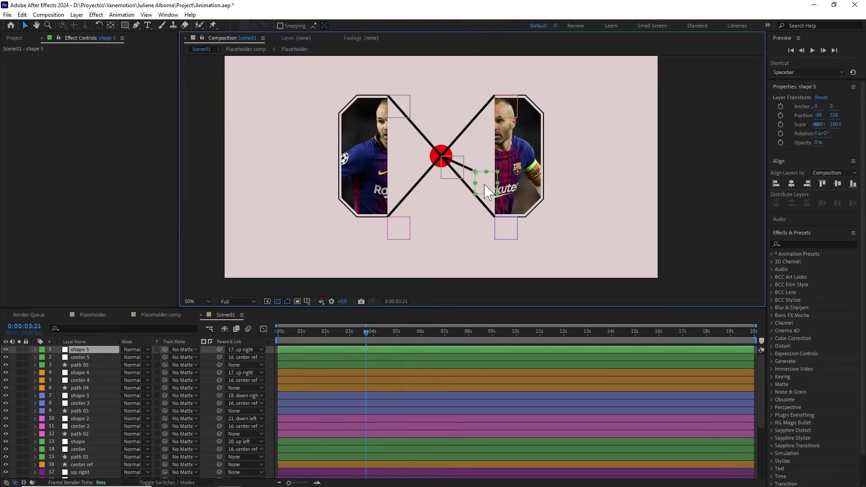
{"action": "key", "text": "/"}
{"action": "left_click_drag", "start_coordinate": [523, 154], "coordinate": [480, 206]}
{"action": "left_click", "coordinate": [552, 137]}
{"action": "key", "text": "."}
Step: Parent the shape 5 null to the right outline layer so it snaps to its anchor point, and preview the animation from 0:00:00:16
{"action": "left_click", "coordinate": [478, 185]}
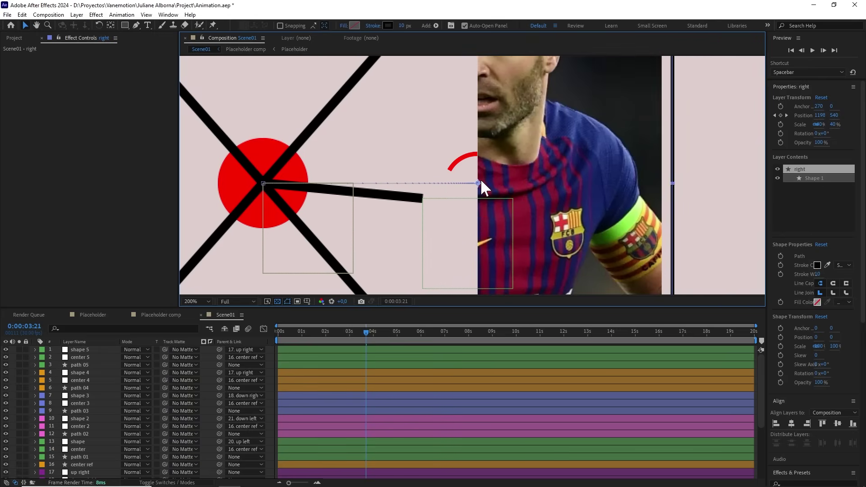
{"action": "scroll", "coordinate": [480, 179], "scroll_direction": "down", "scroll_amount": 1}
{"action": "key", "text": "p"}
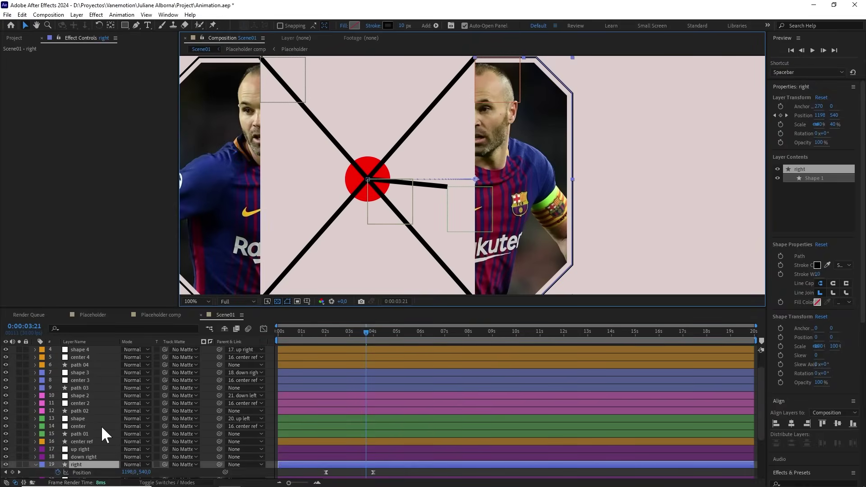
{"action": "scroll", "coordinate": [79, 461], "scroll_direction": "down", "scroll_amount": 1}
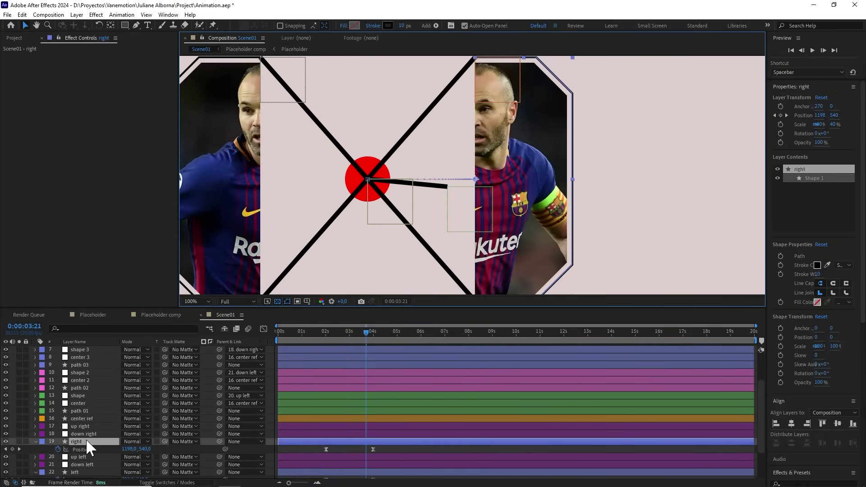
{"action": "scroll", "coordinate": [193, 394], "scroll_direction": "up", "scroll_amount": 2}
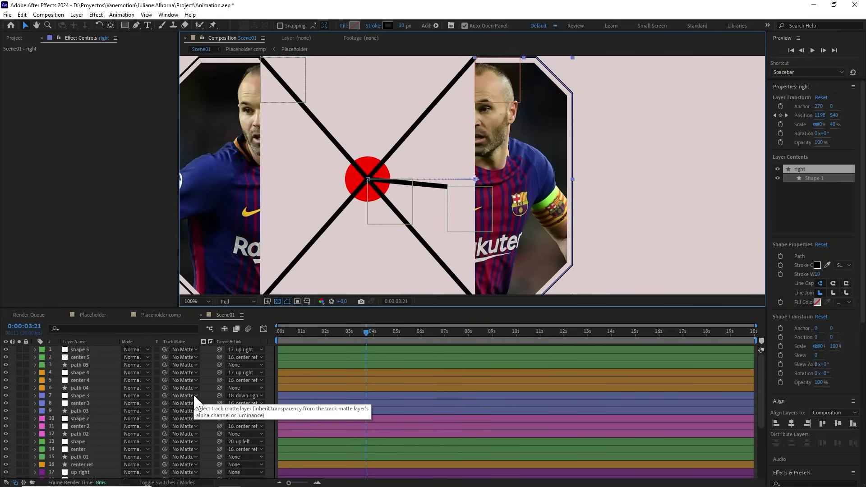
{"action": "left_click", "coordinate": [98, 350]}
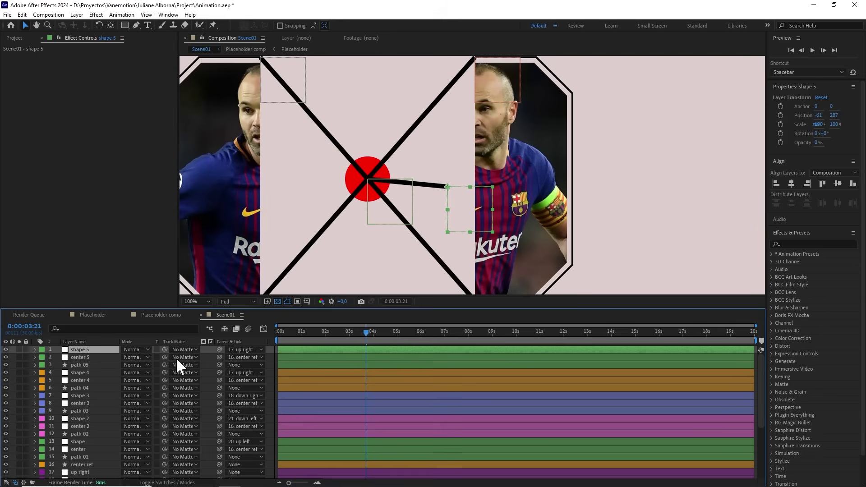
{"action": "left_click_drag", "start_coordinate": [218, 350], "coordinate": [80, 405]}
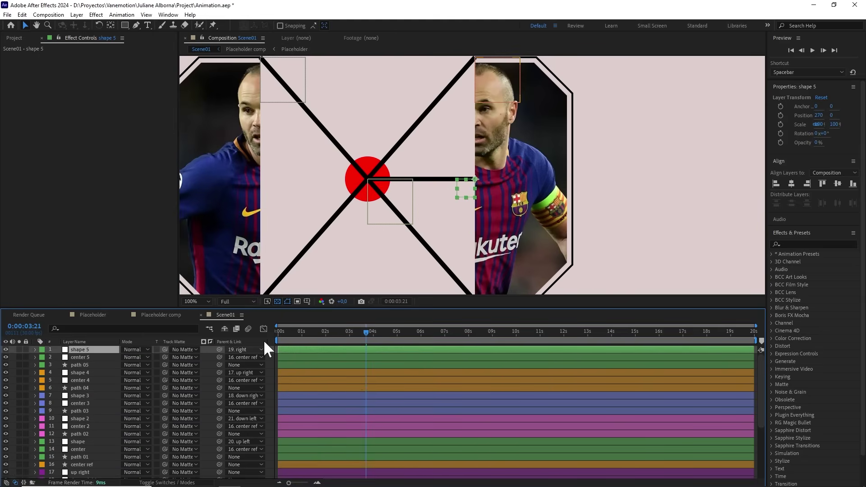
{"action": "left_click_drag", "start_coordinate": [372, 336], "coordinate": [290, 334]}
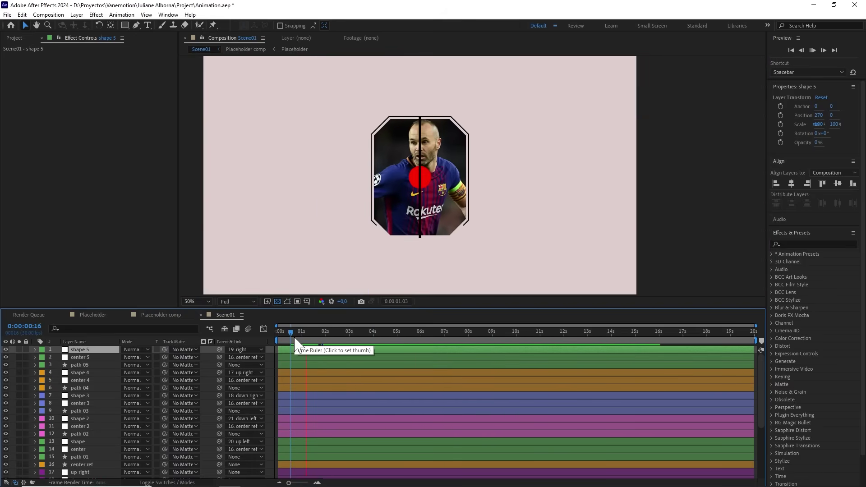
{"action": "key", "text": "space"}
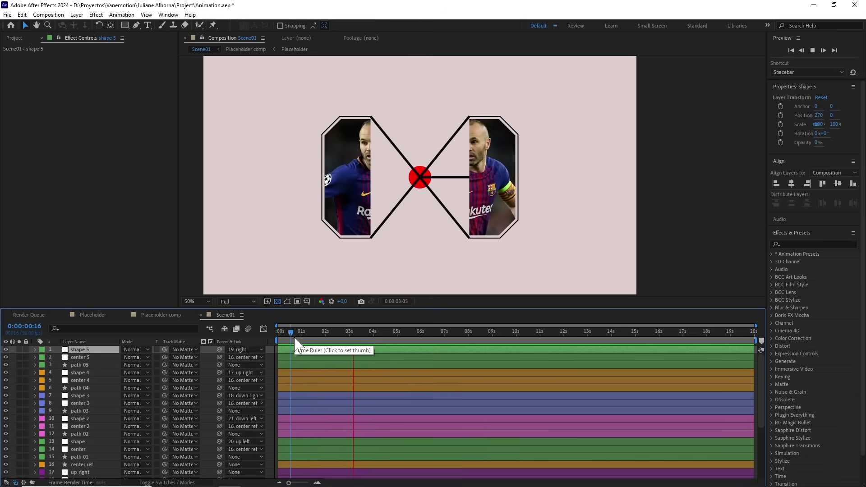
Step: Duplicate the shape 5, center 5 and path 05 layers and label the copies Orange
{"action": "left_click", "coordinate": [86, 365]}
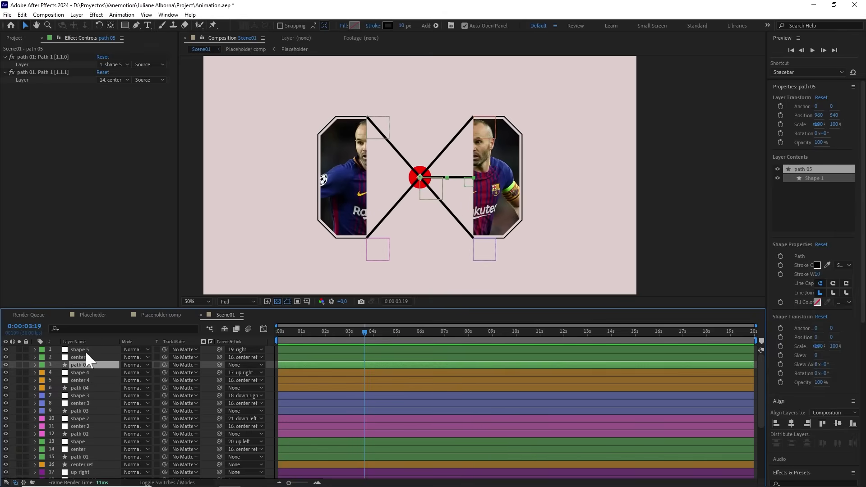
{"action": "left_click", "coordinate": [86, 350], "text": "shift"}
{"action": "key", "text": "ctrl+d"}
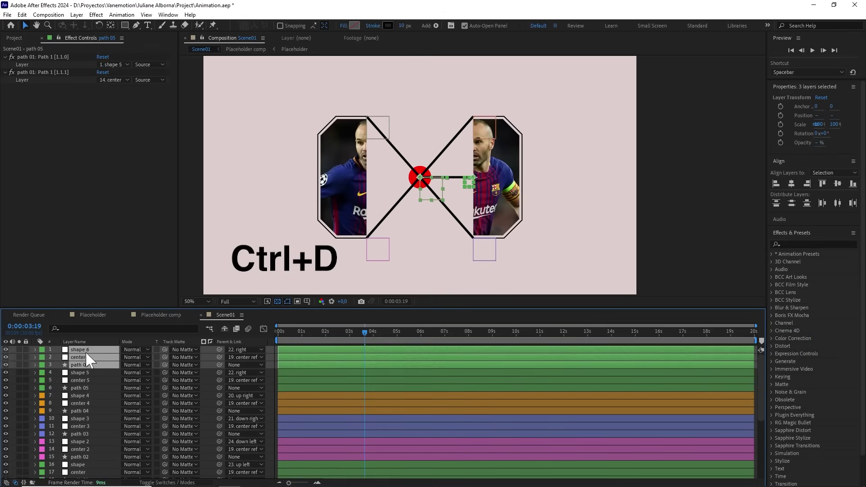
{"action": "left_click", "coordinate": [41, 350]}
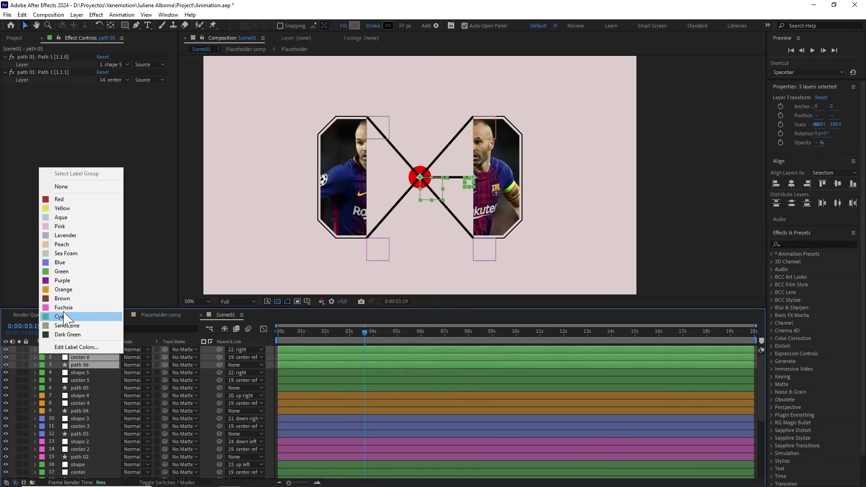
{"action": "left_click", "coordinate": [64, 290]}
Step: Move the shape 6 null to about 1135, -20, left of the red circle, and link path 06's first path point to it
{"action": "left_click", "coordinate": [87, 363]}
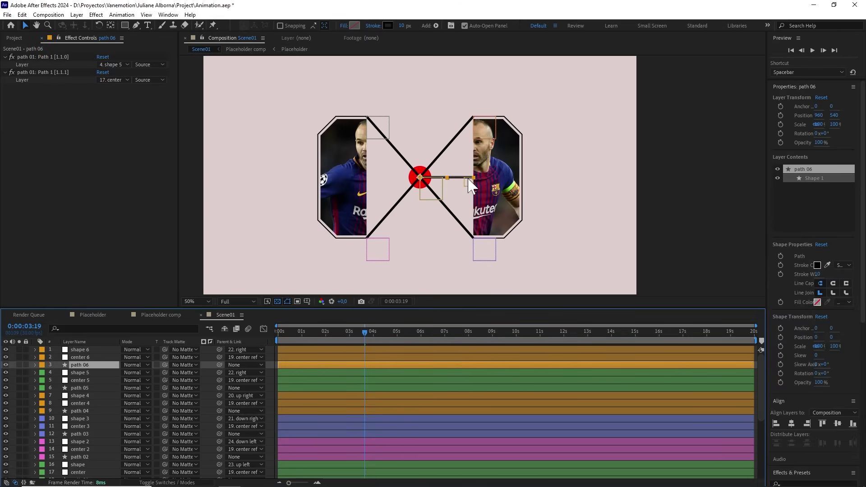
{"action": "left_click", "coordinate": [87, 350]}
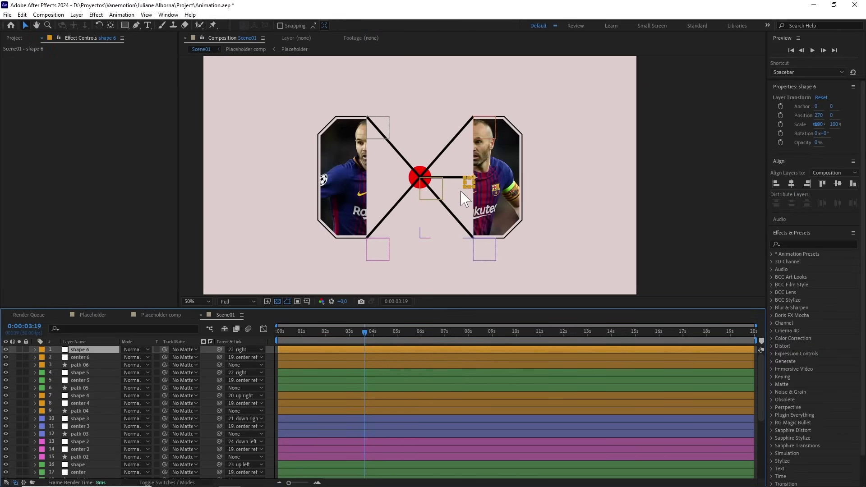
{"action": "left_click_drag", "start_coordinate": [460, 198], "coordinate": [465, 200]}
{"action": "left_click_drag", "start_coordinate": [408, 209], "coordinate": [383, 185]}
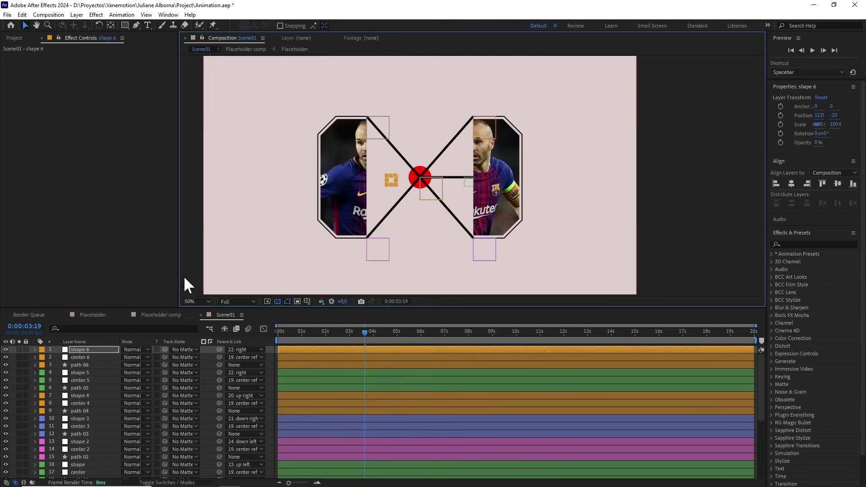
{"action": "left_click", "coordinate": [82, 363]}
{"action": "left_click", "coordinate": [120, 65]}
{"action": "left_click", "coordinate": [127, 85]}
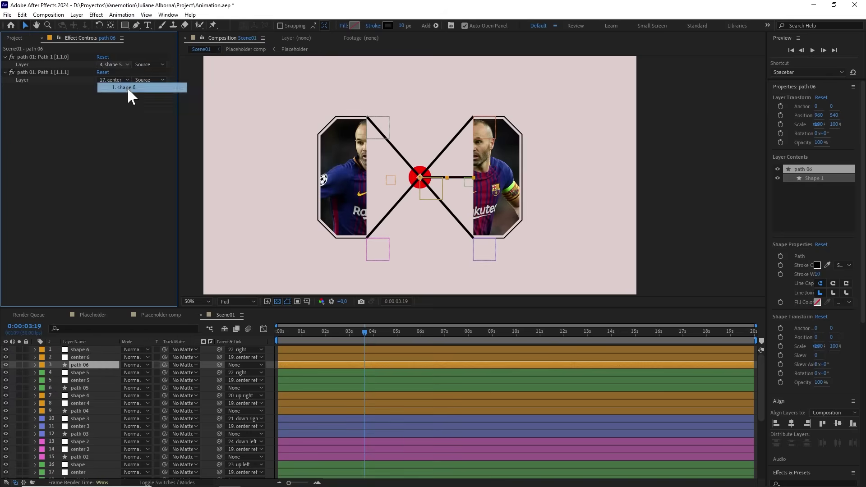
{"action": "key", "text": "period"}
{"action": "key", "text": "comma"}
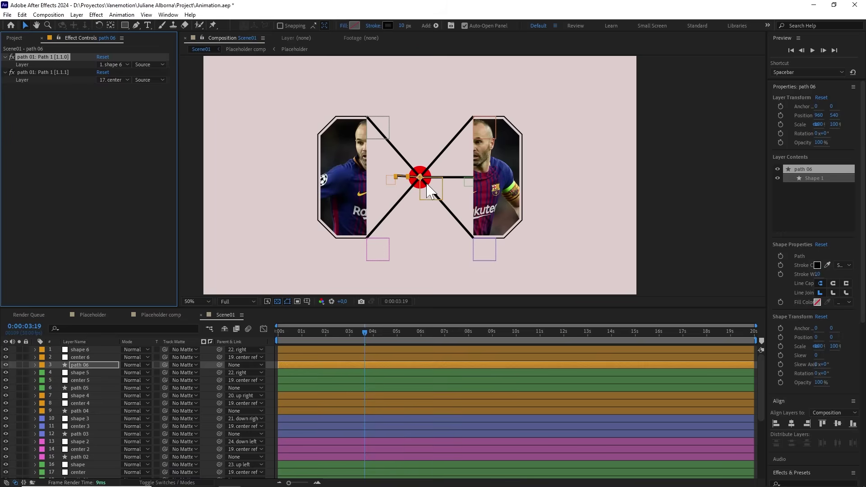
Step: Parent the shape 6 null to the left outline layer so it snaps to its anchor point, and inspect where path 06 meets the photo edge
{"action": "left_click", "coordinate": [96, 347]}
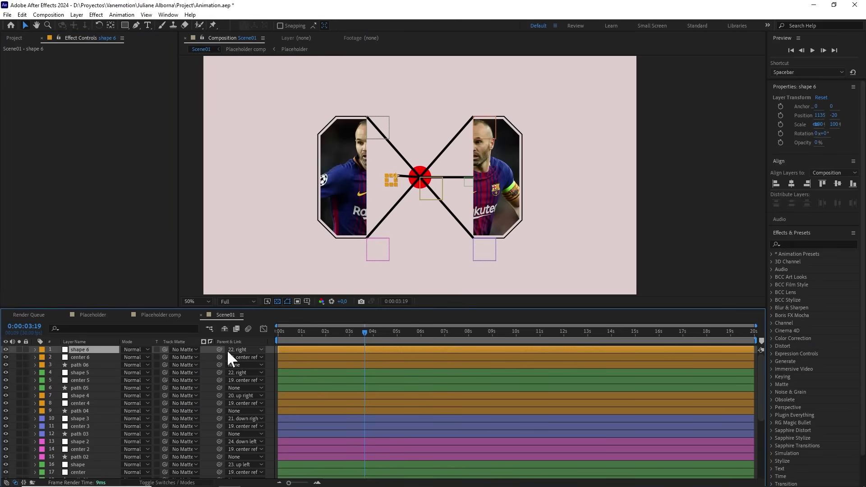
{"action": "left_click_drag", "start_coordinate": [219, 350], "coordinate": [79, 429]}
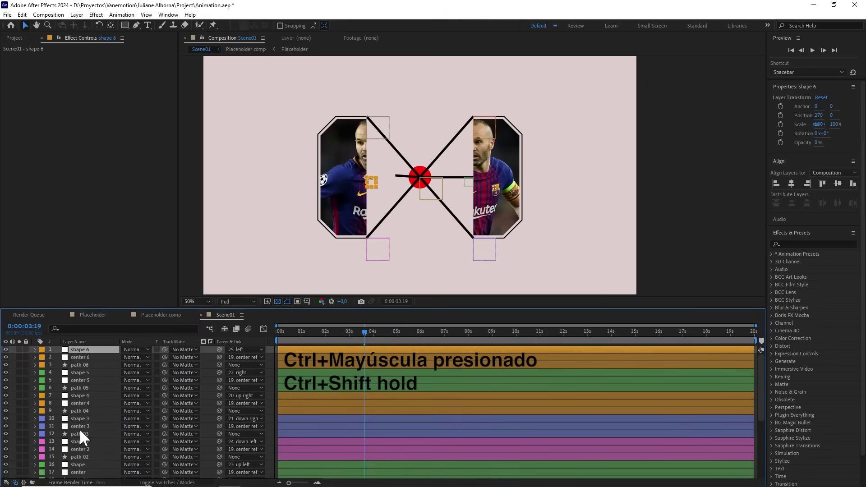
{"action": "scroll", "coordinate": [478, 196], "scroll_direction": "up", "scroll_amount": 2}
{"action": "key", "text": "h"}
{"action": "left_click_drag", "start_coordinate": [382, 196], "coordinate": [466, 197]}
{"action": "key", "text": "v"}
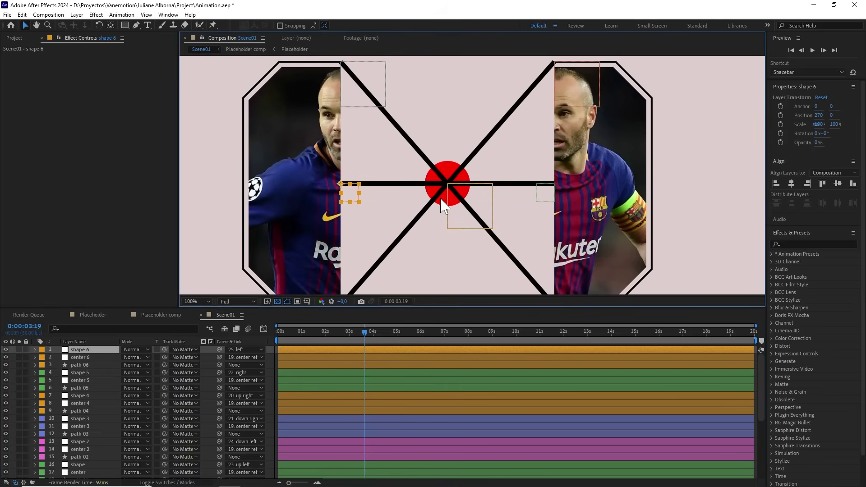
{"action": "left_click", "coordinate": [314, 189]}
{"action": "key", "text": "period"}
{"action": "left_click_drag", "start_coordinate": [328, 197], "coordinate": [449, 201]}
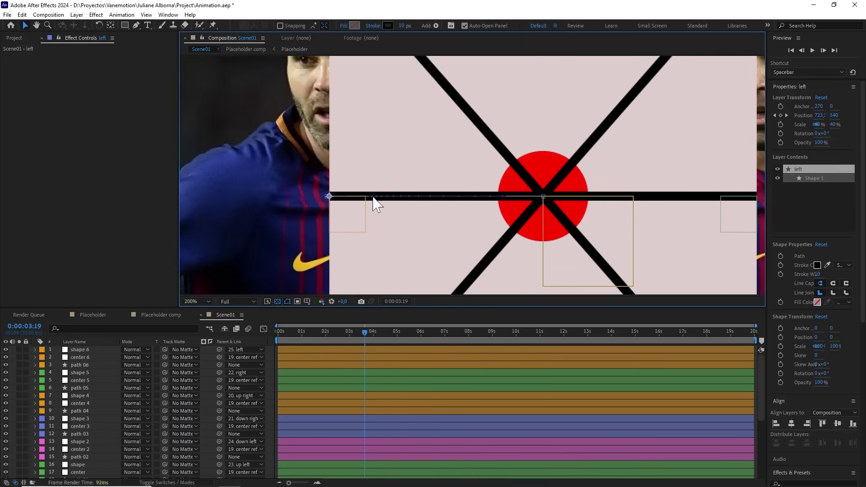
{"action": "key", "text": "comma"}
{"action": "key", "text": "comma"}
{"action": "key", "text": "comma"}
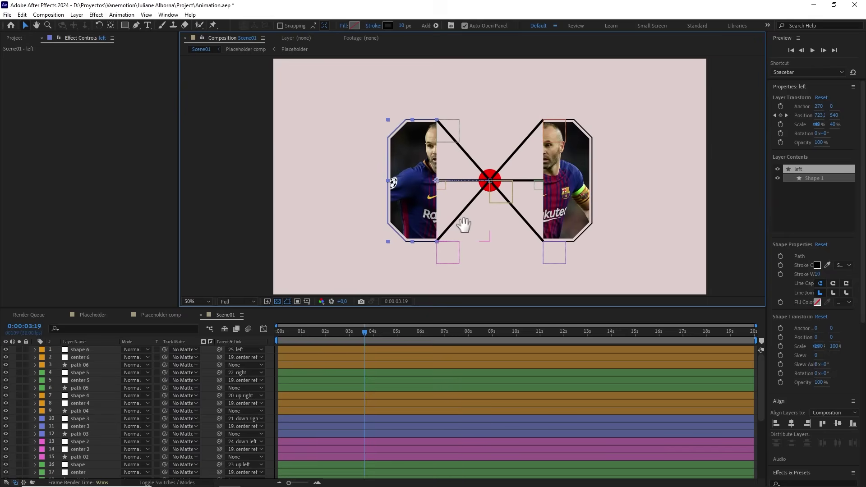
Step: Preview the animation from 0:00:00:00 to 0:00:01:18 and examine the closed card up close
{"action": "left_click_drag", "start_coordinate": [350, 336], "coordinate": [272, 331]}
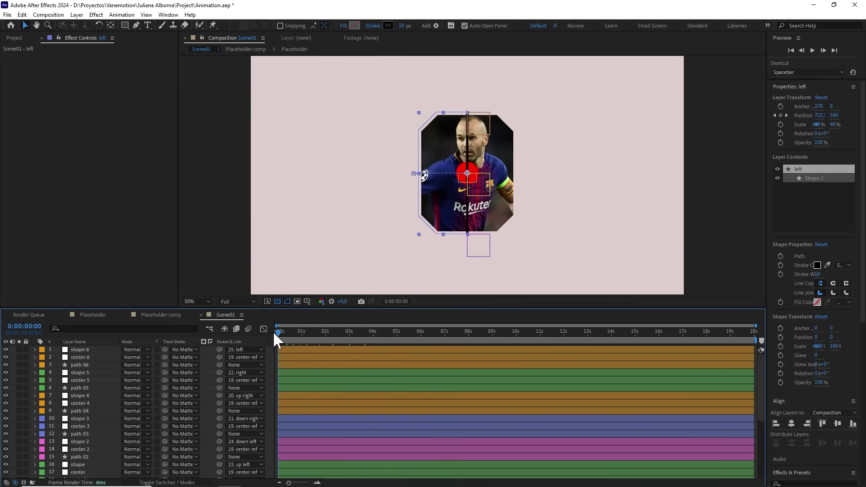
{"action": "key", "text": "space"}
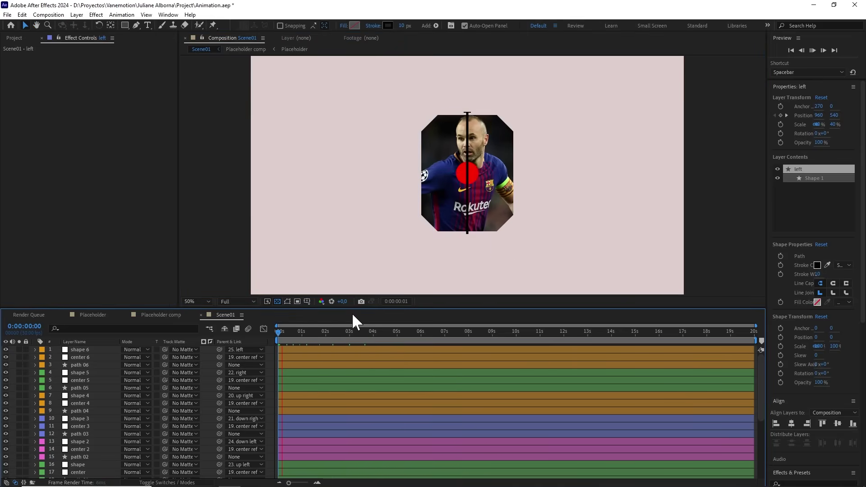
{"action": "key", "text": "space"}
{"action": "key", "text": "period"}
{"action": "key", "text": "period"}
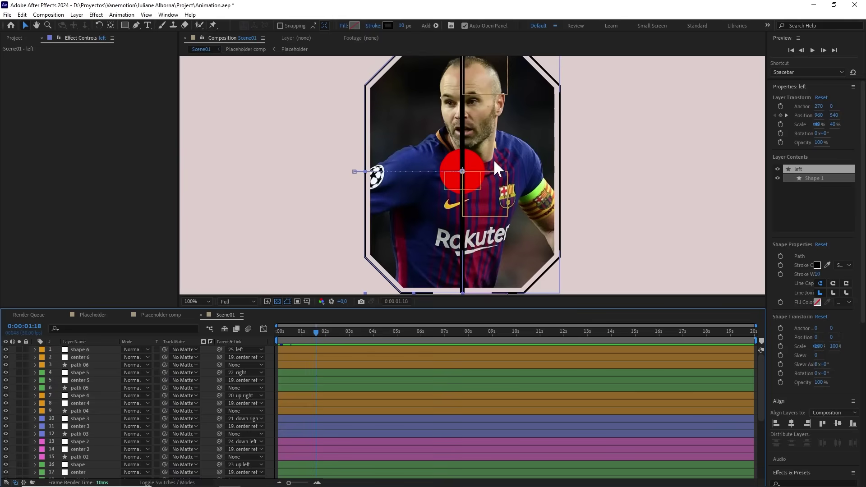
Step: Move the nine layers from up right through Placeholder comp to the top of the stack, above shape 6
{"action": "scroll", "coordinate": [98, 413], "scroll_direction": "down", "scroll_amount": 5}
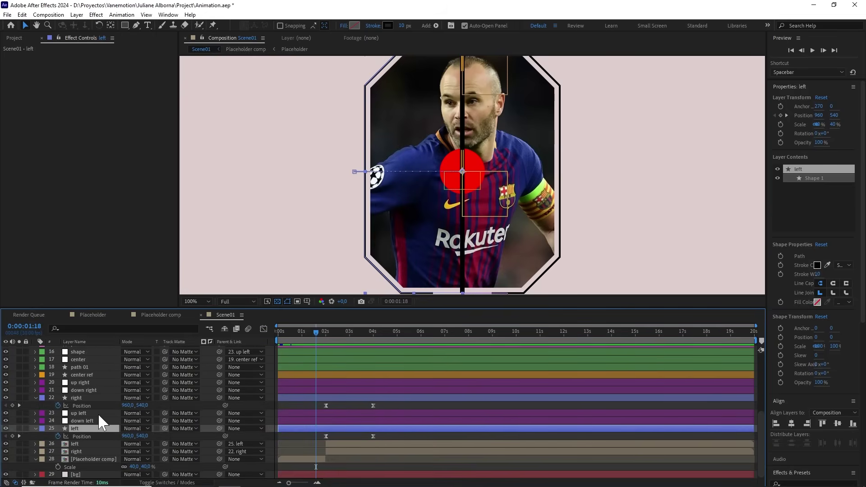
{"action": "left_click", "coordinate": [85, 377]}
{"action": "left_click", "coordinate": [84, 383]}
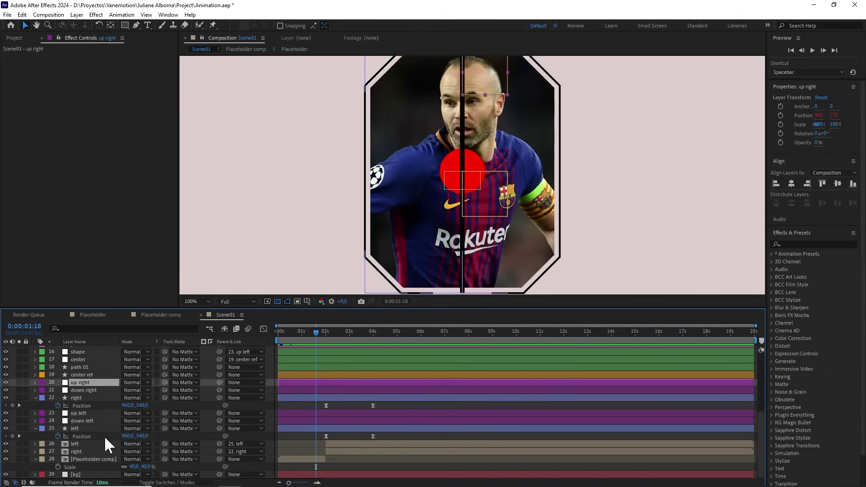
{"action": "left_click", "coordinate": [88, 458], "text": "shift"}
{"action": "left_click_drag", "start_coordinate": [86, 393], "coordinate": [85, 346]}
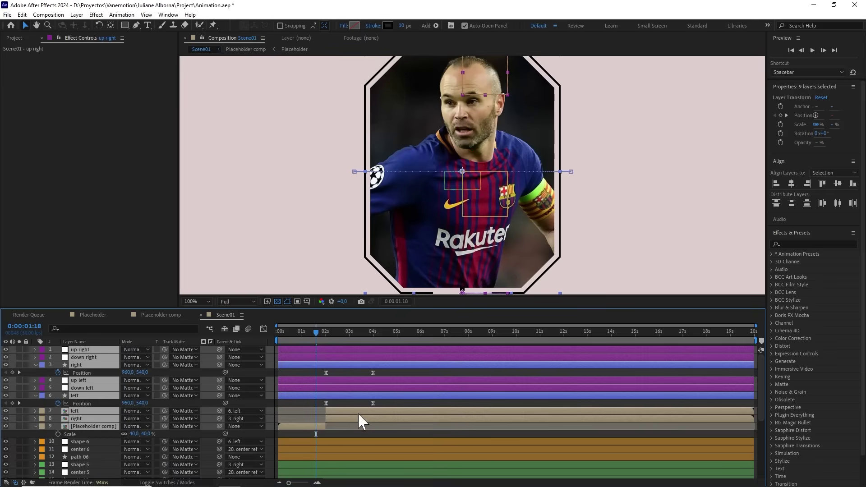
Step: Preview the split from 0:00:01:18 to 0:00:03:03 to check the new layer order
{"action": "left_click", "coordinate": [361, 401]}
{"action": "key", "text": "space"}
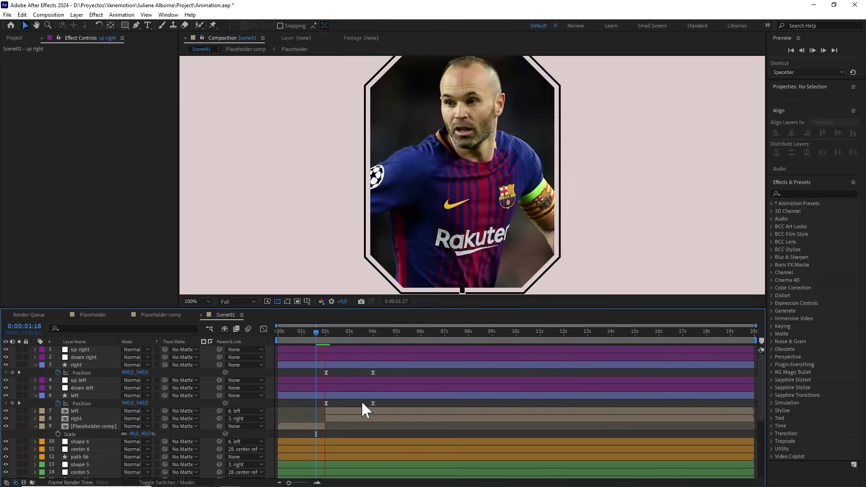
{"action": "key", "text": "space"}
{"action": "scroll", "coordinate": [116, 418], "scroll_direction": "down", "scroll_amount": 2}
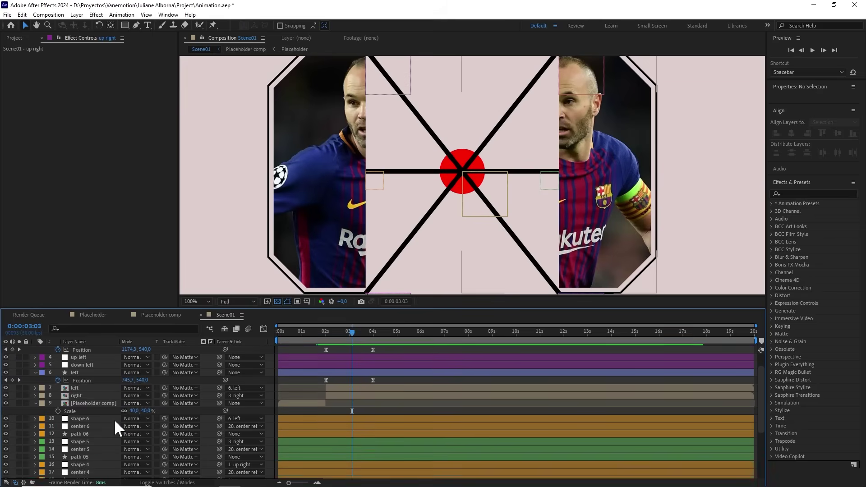
Step: Move the center ref layer directly above shape 6, set its fill colour to 121212 and copy the hex code
{"action": "scroll", "coordinate": [114, 419], "scroll_direction": "down", "scroll_amount": 4}
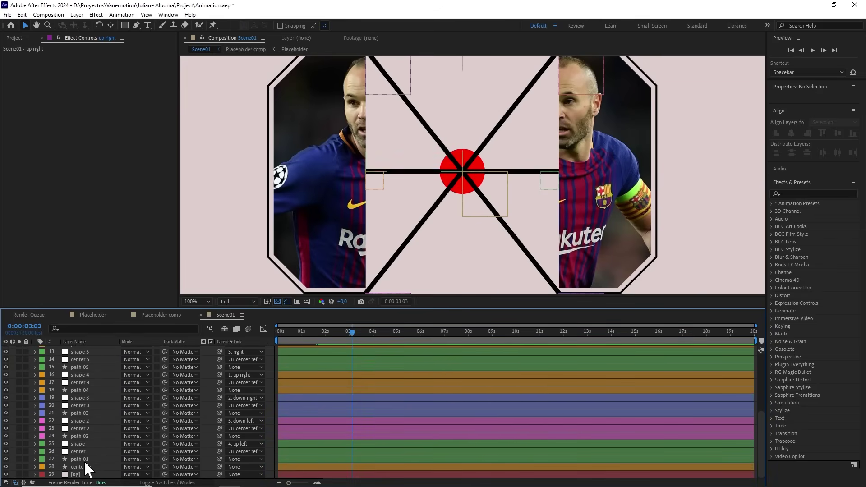
{"action": "left_click_drag", "start_coordinate": [87, 468], "coordinate": [76, 432]}
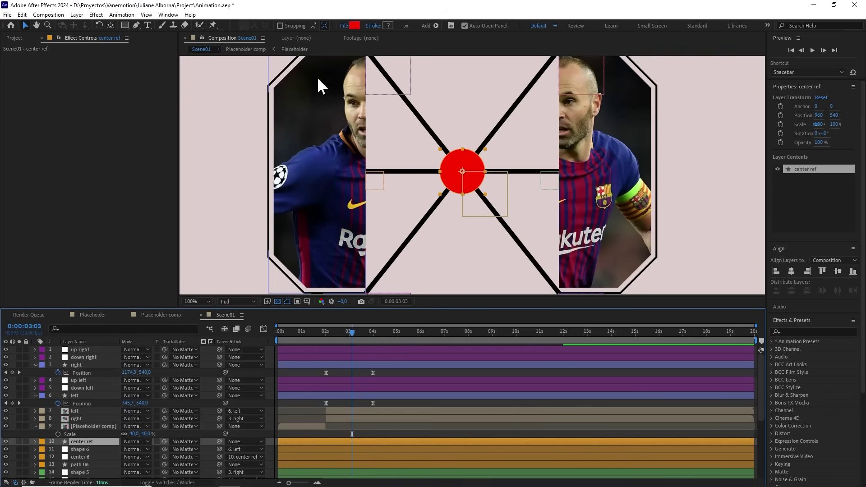
{"action": "left_click", "coordinate": [355, 25]}
{"action": "left_click", "coordinate": [272, 339]}
{"action": "left_click_drag", "start_coordinate": [258, 346], "coordinate": [225, 372]}
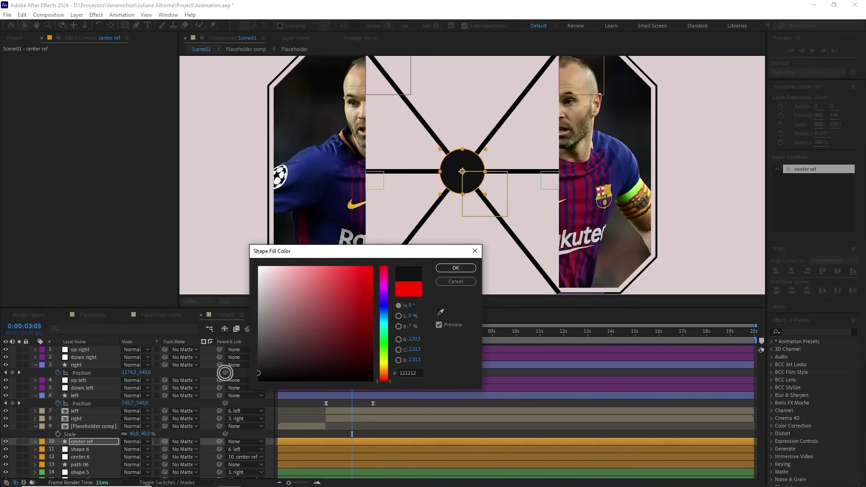
{"action": "left_click", "coordinate": [413, 373]}
{"action": "key", "text": "ctrl+c"}
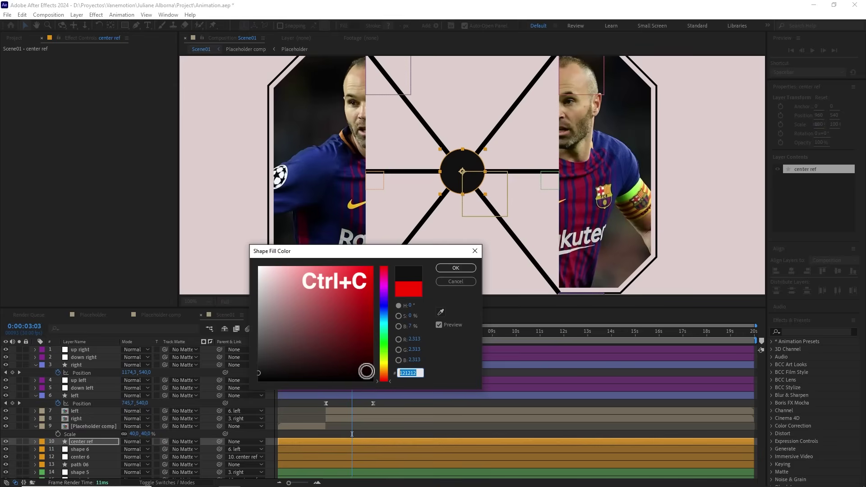
{"action": "left_click", "coordinate": [459, 268]}
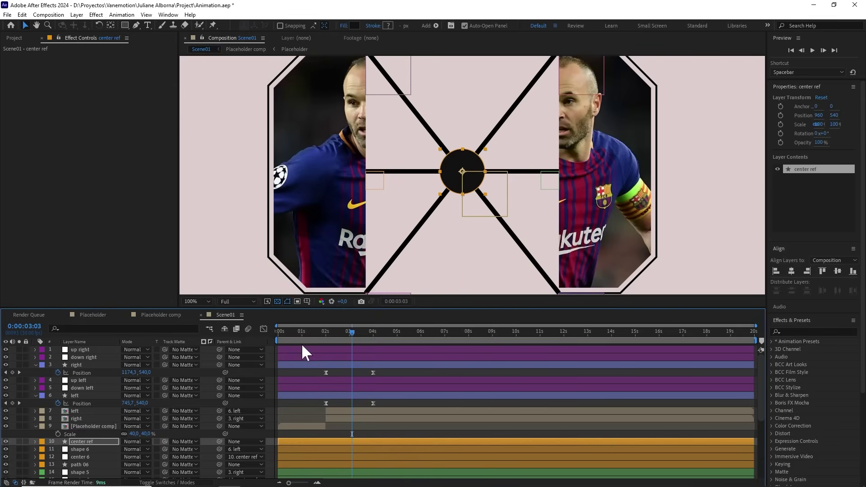
{"action": "left_click", "coordinate": [404, 399]}
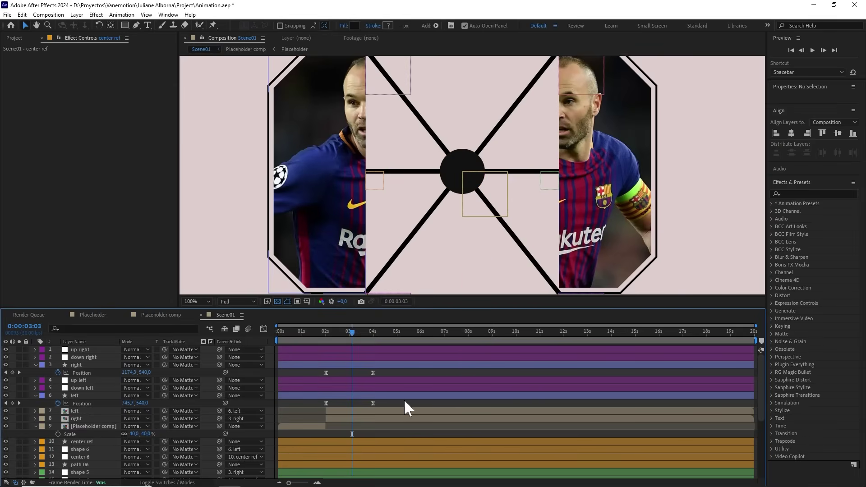
Step: Set the stroke colour of the left and right frame shape layers to the copied 121212
{"action": "left_click_drag", "start_coordinate": [437, 198], "coordinate": [410, 233]}
{"action": "key", "text": "v"}
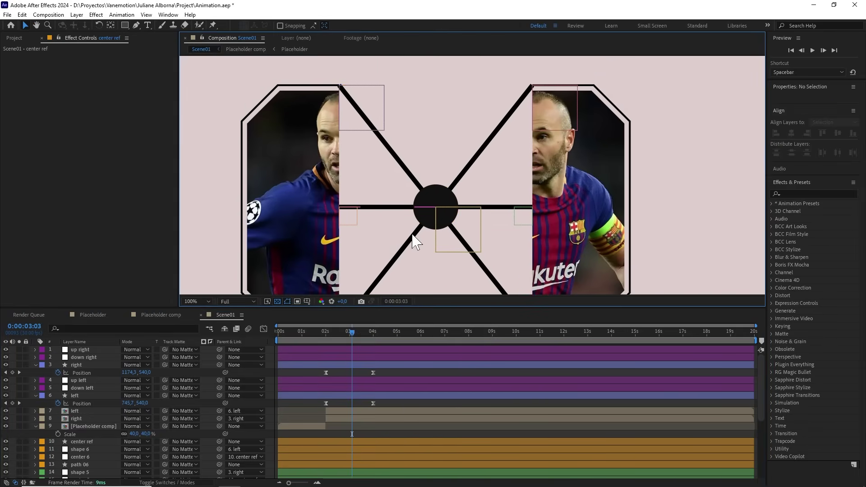
{"action": "left_click", "coordinate": [93, 394]}
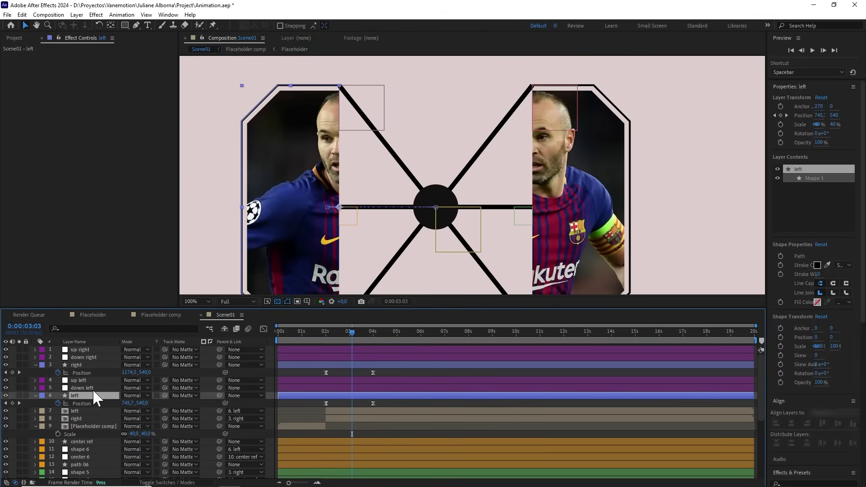
{"action": "left_click", "coordinate": [91, 364], "text": "ctrl"}
{"action": "left_click", "coordinate": [386, 25]}
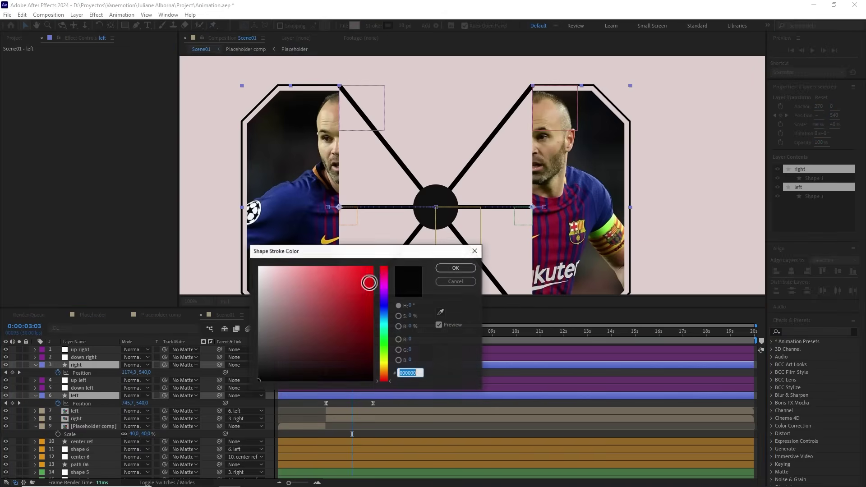
{"action": "key", "text": "ctrl+v"}
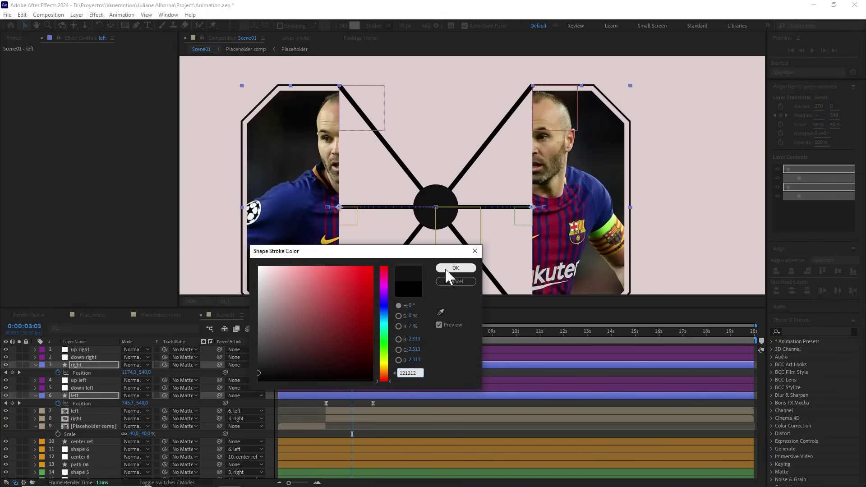
{"action": "left_click", "coordinate": [445, 267]}
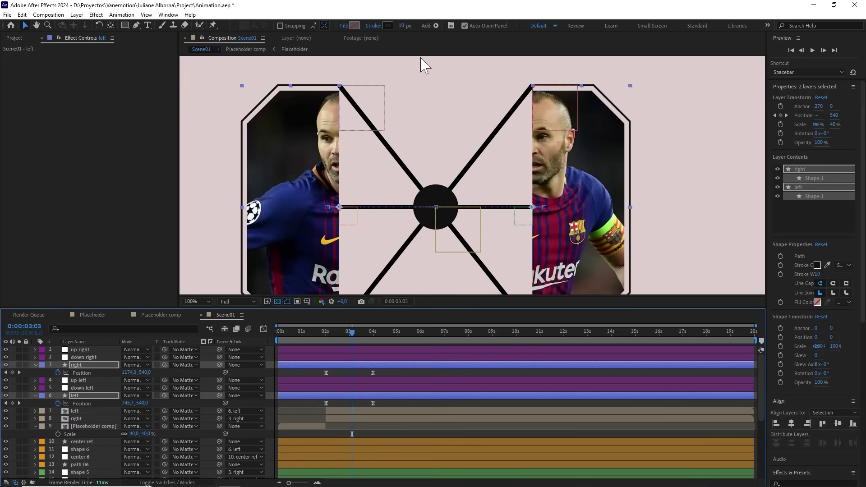
Step: Reduce the stroke width of the left and right frame shape layers to 2.6 px
{"action": "left_click", "coordinate": [403, 27]}
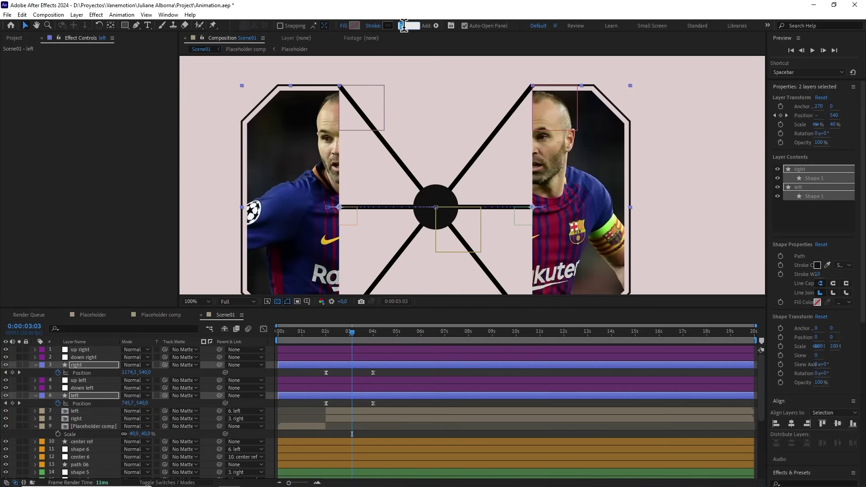
{"action": "key", "text": "Down"}
{"action": "key", "text": "Down"}
{"action": "key", "text": "Down"}
{"action": "key", "text": "Down"}
{"action": "key", "text": "Down"}
{"action": "key", "text": "Down"}
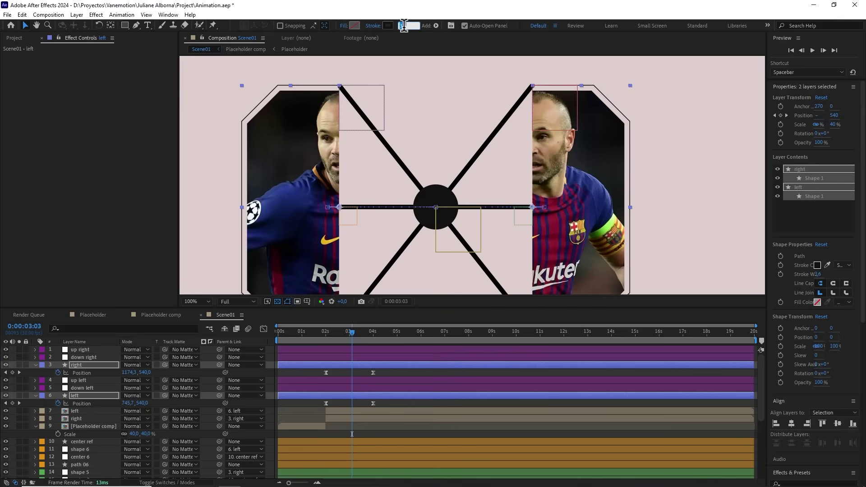
{"action": "left_click", "coordinate": [648, 90]}
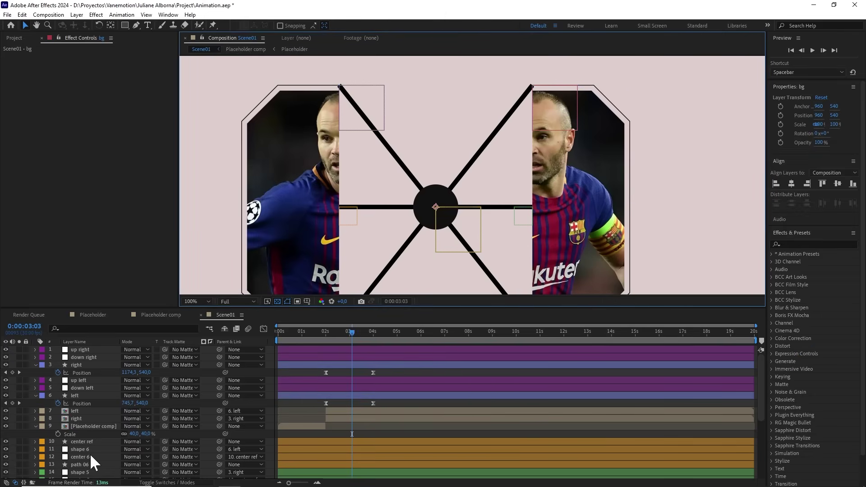
Step: Set the stroke colour of all six connecting line layers, path 01 to path 06, to 121212
{"action": "scroll", "coordinate": [90, 453], "scroll_direction": "down", "scroll_amount": 5}
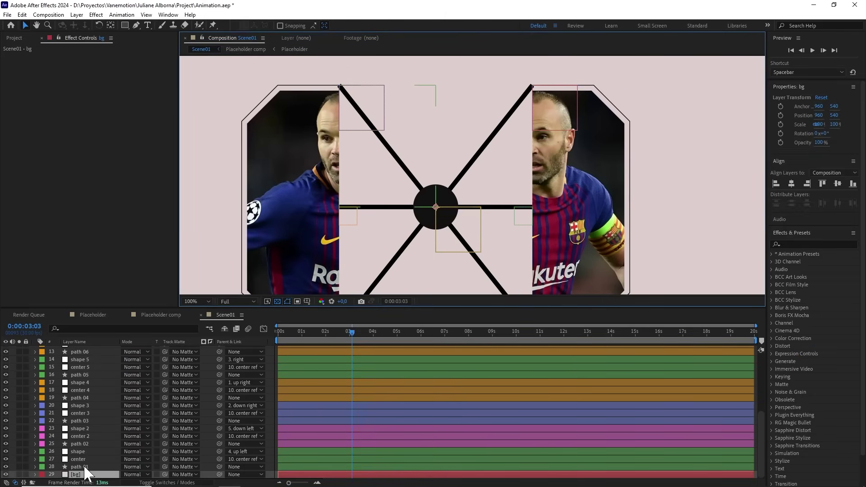
{"action": "left_click", "coordinate": [83, 464]}
{"action": "left_click", "coordinate": [80, 444], "text": "ctrl"}
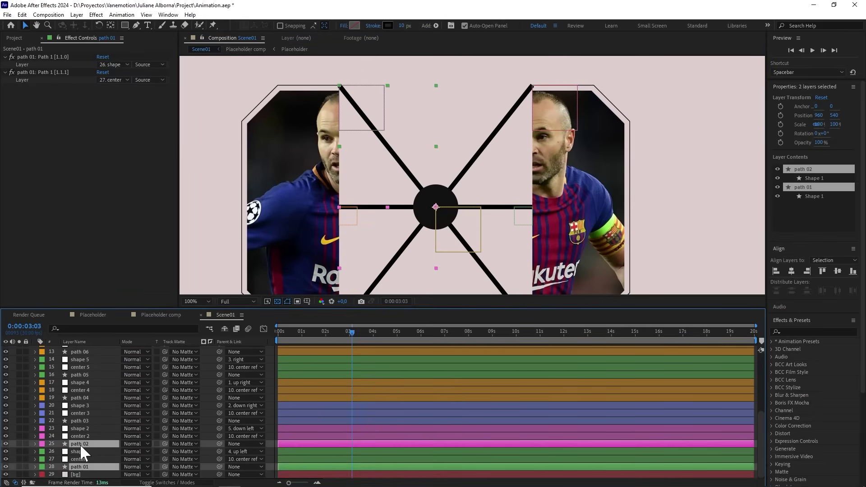
{"action": "left_click", "coordinate": [86, 420], "text": "ctrl"}
{"action": "left_click", "coordinate": [87, 397], "text": "ctrl"}
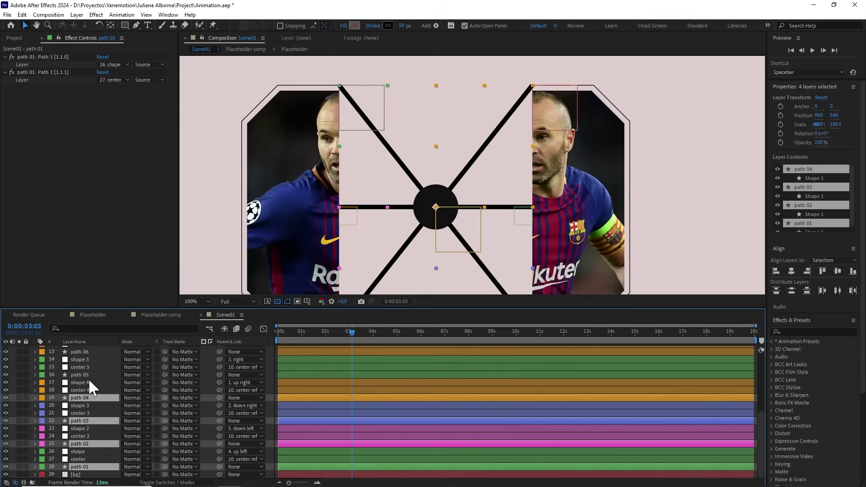
{"action": "left_click", "coordinate": [89, 375], "text": "ctrl"}
{"action": "left_click", "coordinate": [88, 352], "text": "ctrl"}
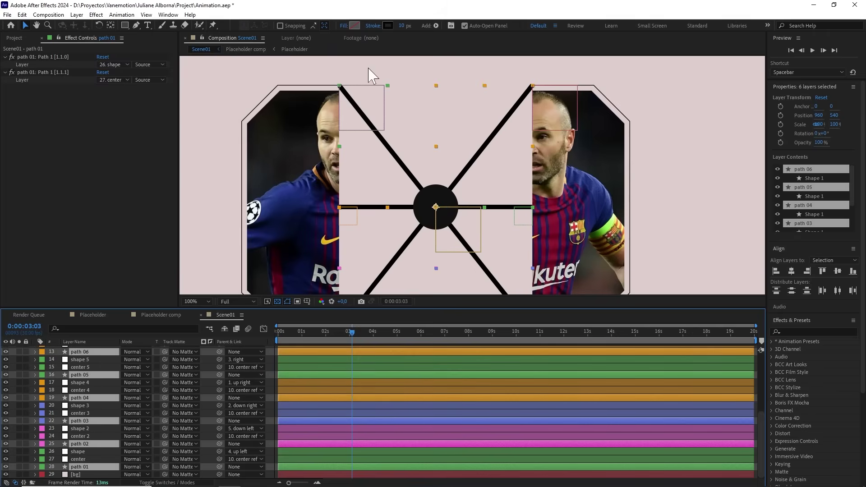
{"action": "left_click", "coordinate": [390, 25]}
{"action": "key", "text": "ctrl+v"}
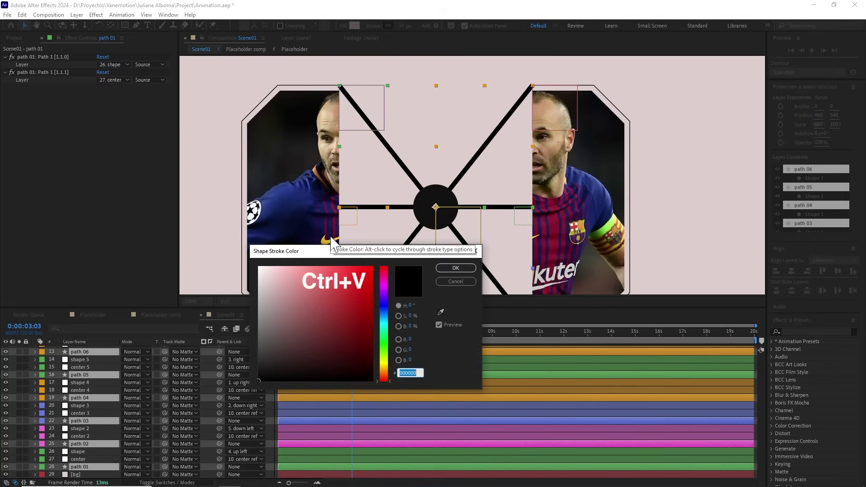
{"action": "left_click", "coordinate": [441, 267]}
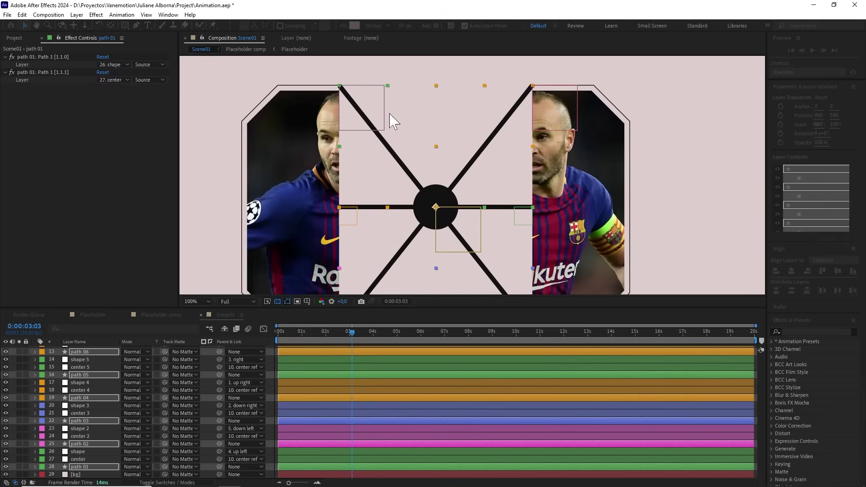
Step: Reduce the stroke width of the path 01 to path 06 layers to 1.5 px and clear the selection
{"action": "left_click_drag", "start_coordinate": [403, 26], "coordinate": [394, 25]}
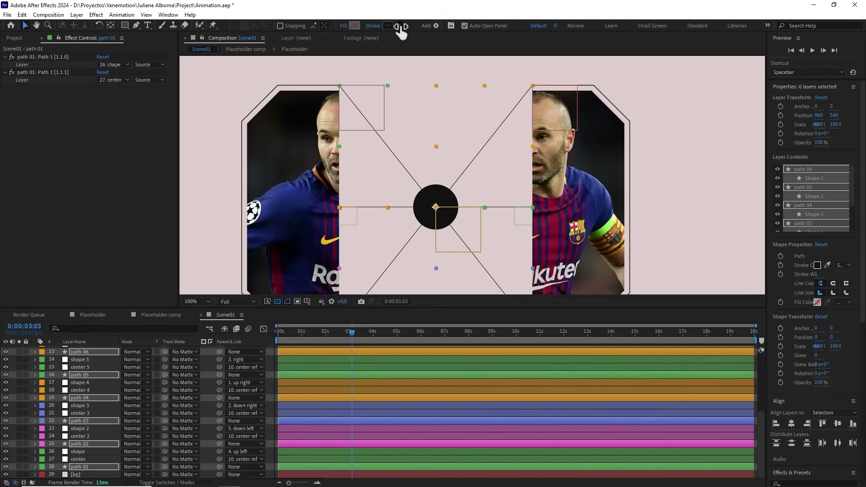
{"action": "left_click", "coordinate": [400, 25]}
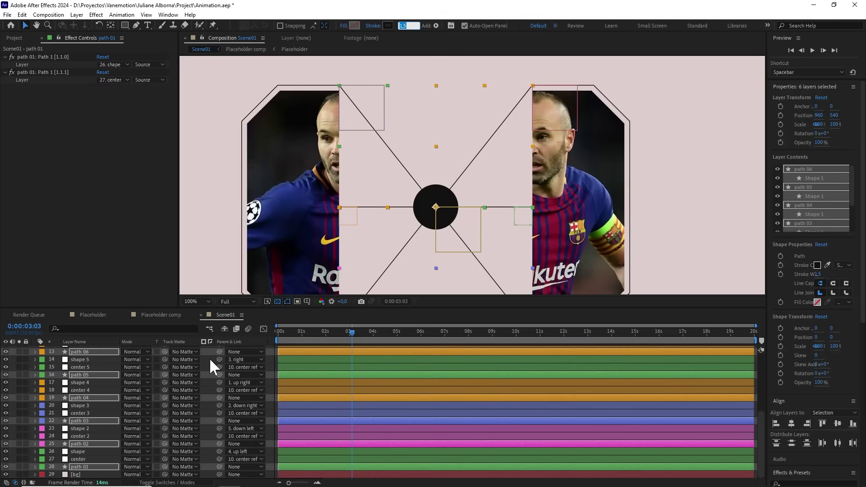
{"action": "key", "text": "F2"}
Step: Preview the opening animation from 0:00:00:15 with the whole composition in view
{"action": "scroll", "coordinate": [458, 217], "scroll_direction": "down", "scroll_amount": 3}
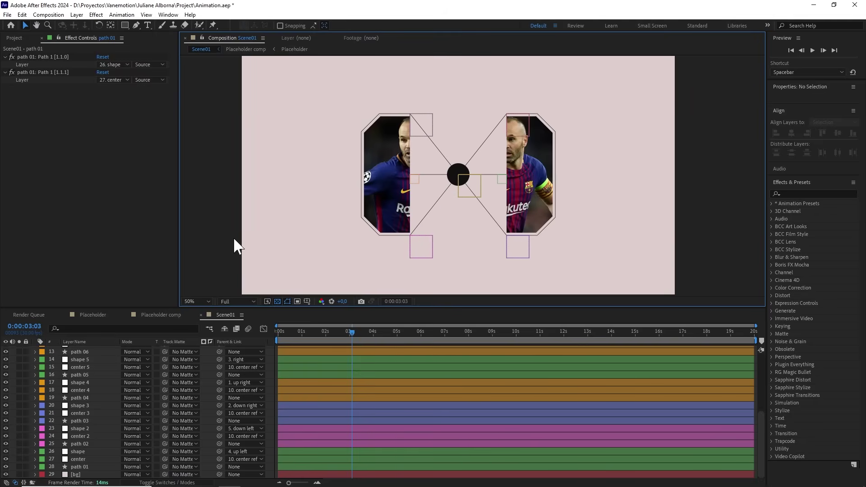
{"action": "left_click_drag", "start_coordinate": [351, 333], "coordinate": [304, 333]}
{"action": "left_click", "coordinate": [290, 333]}
{"action": "key", "text": "space"}
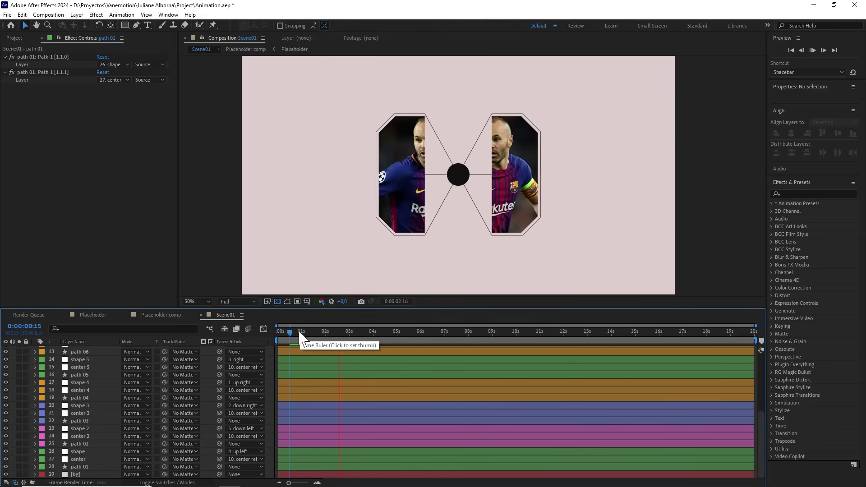
{"action": "key", "text": "space"}
Step: Scale the center ref circle down to 15% at 0:00:04:00
{"action": "scroll", "coordinate": [456, 251], "scroll_direction": "up", "scroll_amount": 2}
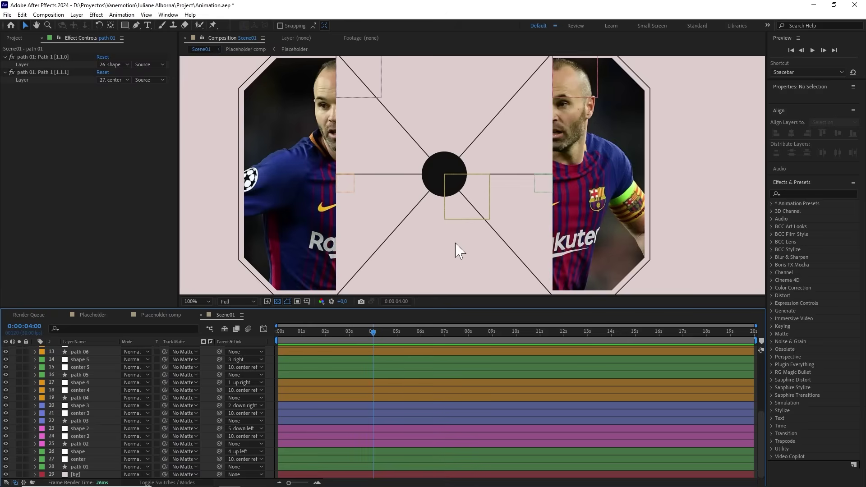
{"action": "left_click", "coordinate": [445, 160]}
{"action": "scroll", "coordinate": [93, 400], "scroll_direction": "up", "scroll_amount": 2}
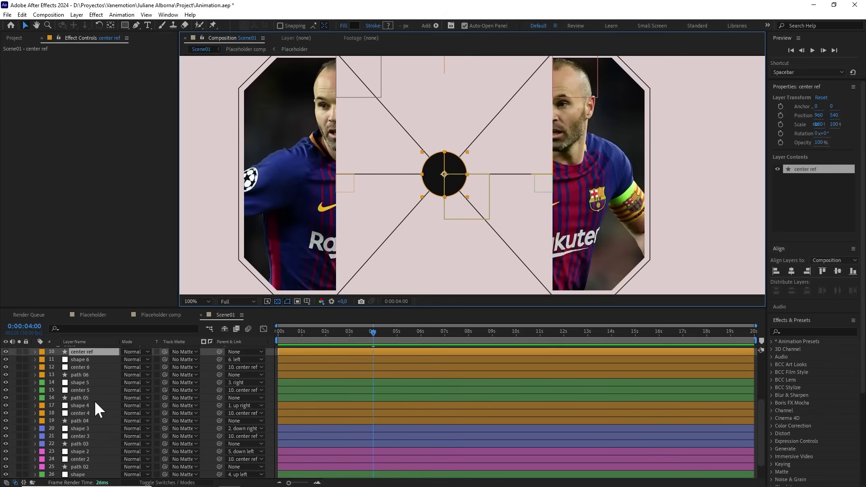
{"action": "key", "text": "s"}
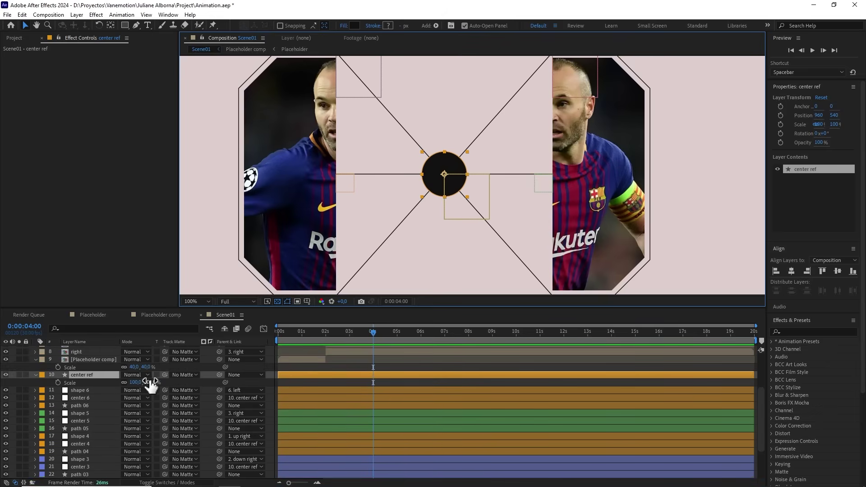
{"action": "left_click_drag", "start_coordinate": [150, 383], "coordinate": [139, 382]}
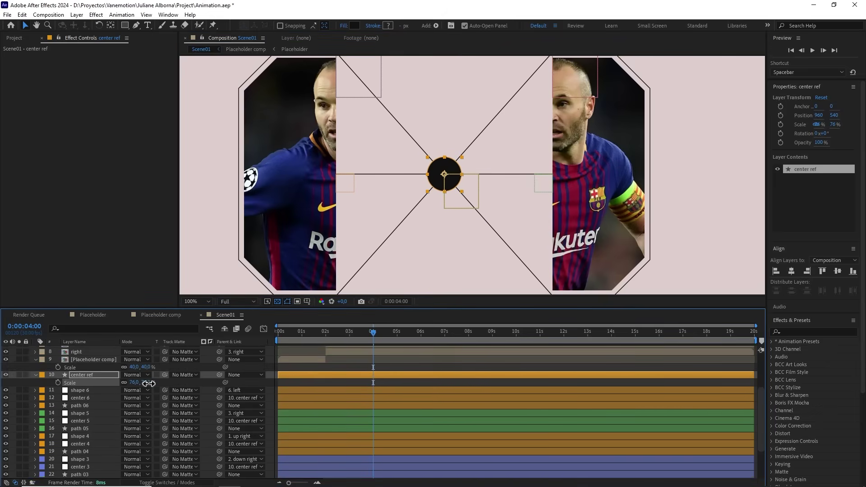
{"action": "left_click", "coordinate": [148, 383]}
{"action": "type", "text": "15"}
{"action": "left_click", "coordinate": [195, 380]}
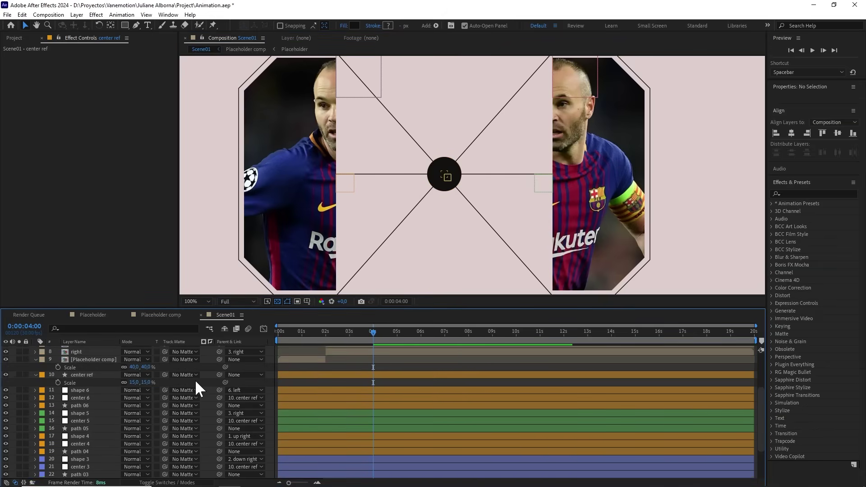
Step: Add the expression wiggle(1,50) to the center ref layer's Position and preview the motion
{"action": "left_click", "coordinate": [102, 374]}
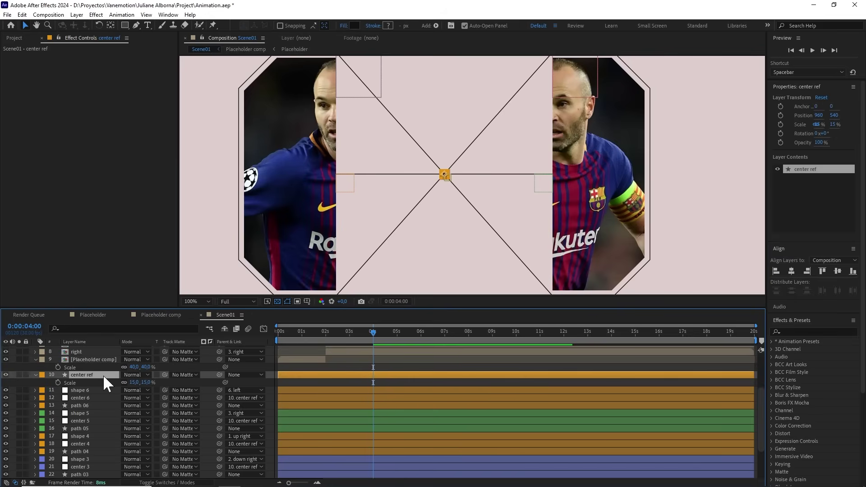
{"action": "key", "text": "p"}
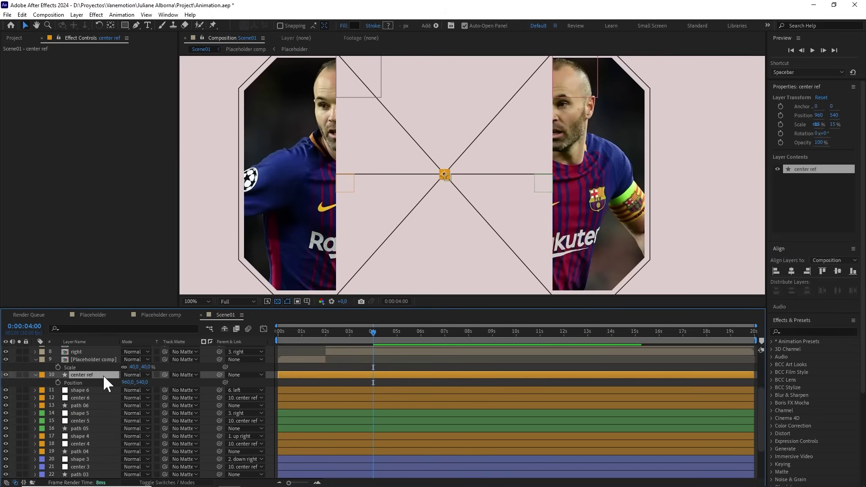
{"action": "left_click", "coordinate": [58, 383], "text": "alt"}
{"action": "type", "text": "wiggle(1,50"}
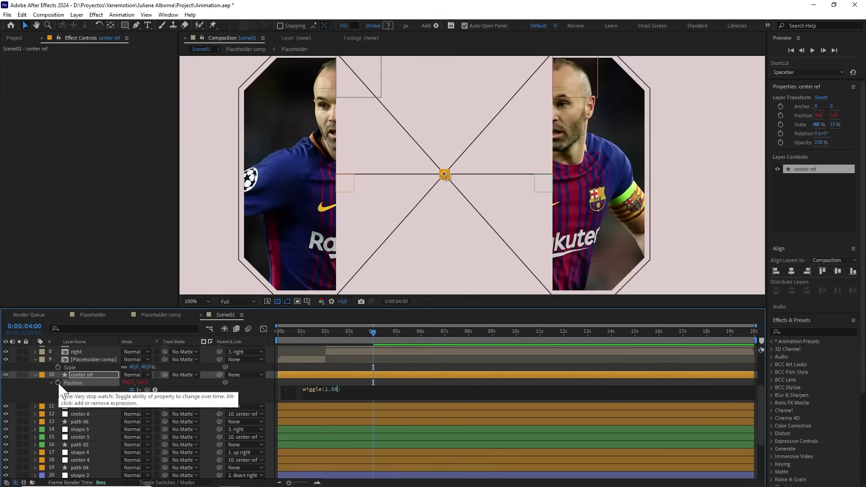
{"action": "left_click", "coordinate": [334, 383]}
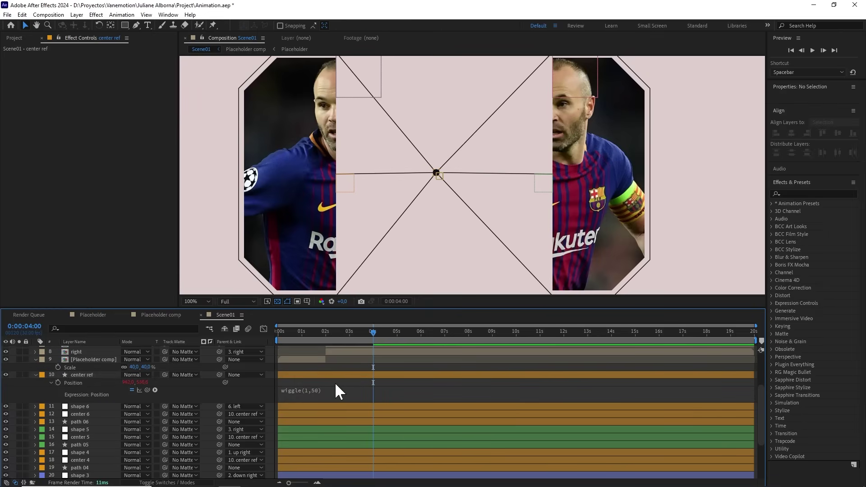
{"action": "key", "text": "space"}
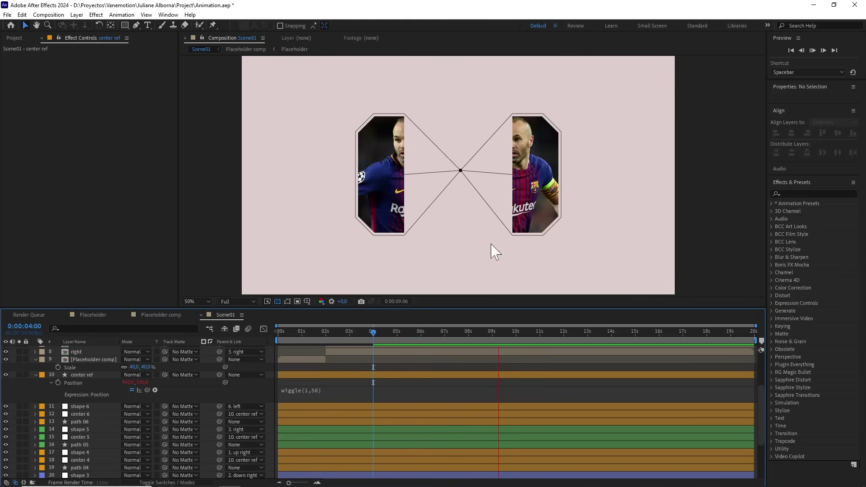
{"action": "left_click", "coordinate": [309, 334]}
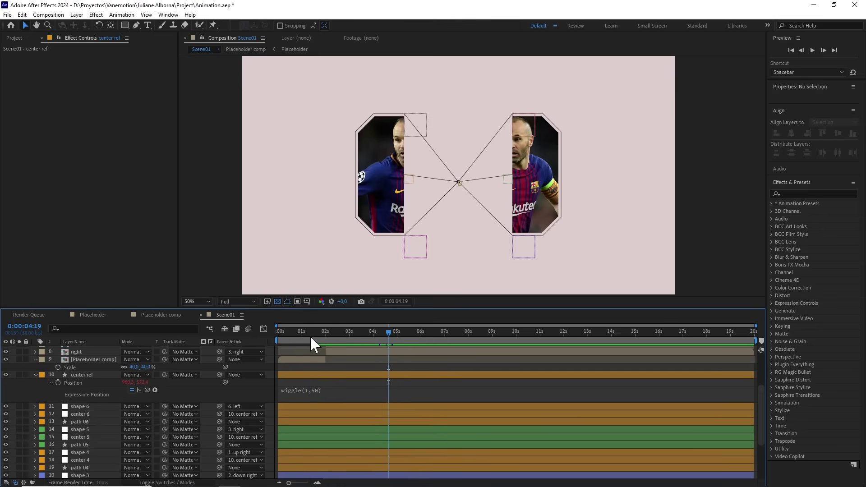
Step: Trim the start of the path 01 to path 06 layers to 0:00:02:00 and clear the selection
{"action": "left_click", "coordinate": [305, 335]}
{"action": "mouse_move", "coordinate": [305, 333]}
{"action": "left_mouse_down"}
{"action": "mouse_move", "coordinate": [337, 332]}
{"action": "mouse_move", "coordinate": [316, 332]}
{"action": "left_mouse_up"}
{"action": "scroll", "coordinate": [504, 198], "scroll_direction": "up", "scroll_amount": 4}
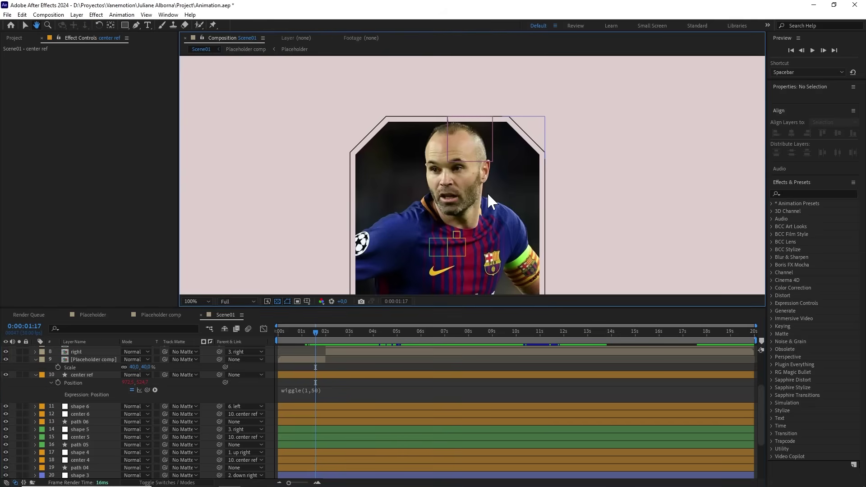
{"action": "left_click", "coordinate": [464, 103]}
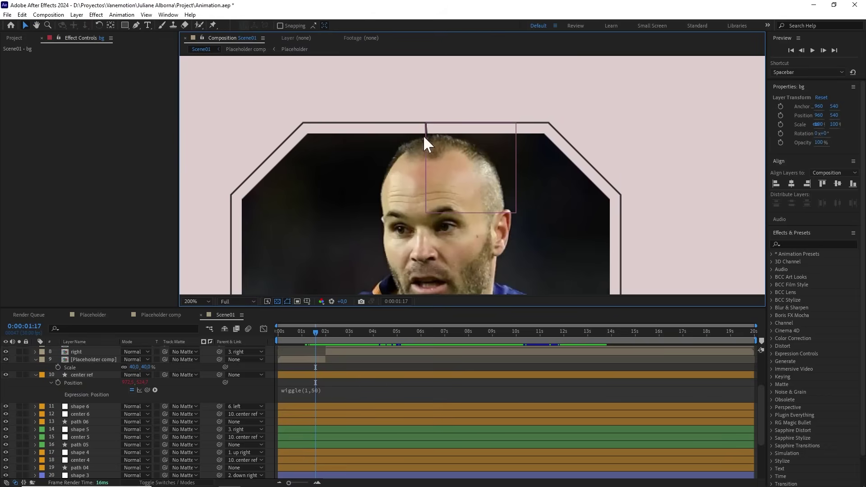
{"action": "left_click", "coordinate": [325, 334]}
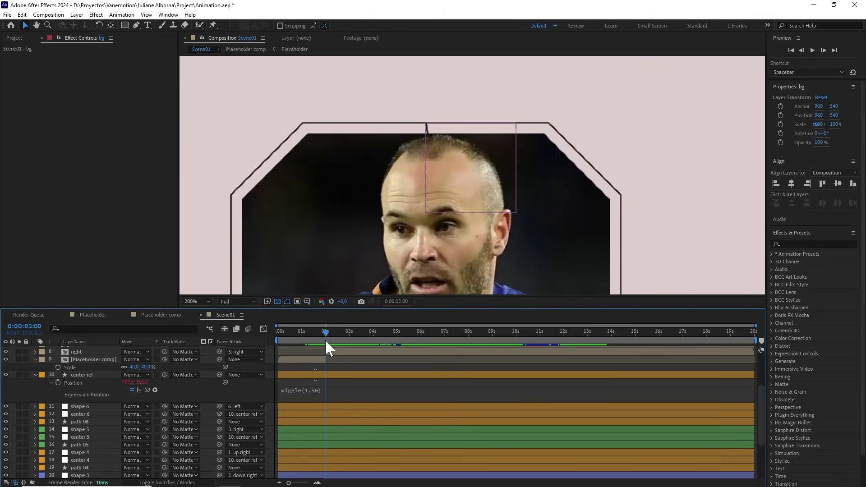
{"action": "scroll", "coordinate": [118, 415], "scroll_direction": "down", "scroll_amount": 3}
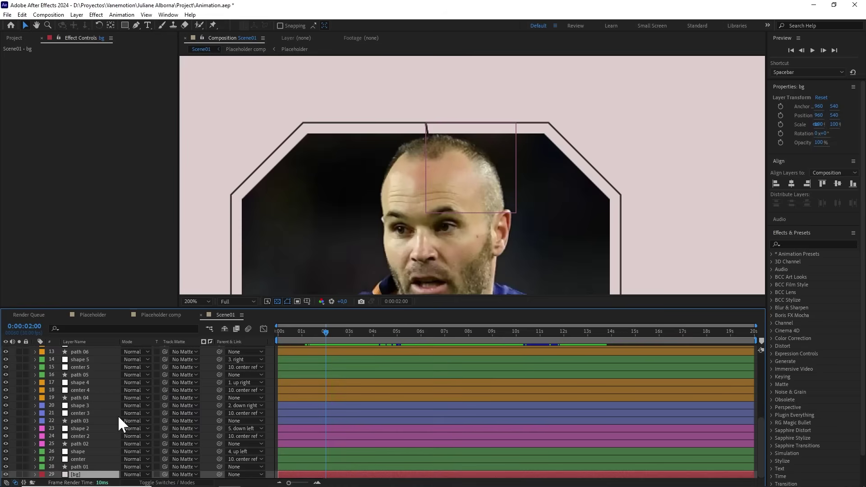
{"action": "left_click", "coordinate": [88, 465]}
{"action": "left_click", "coordinate": [88, 443], "text": "ctrl"}
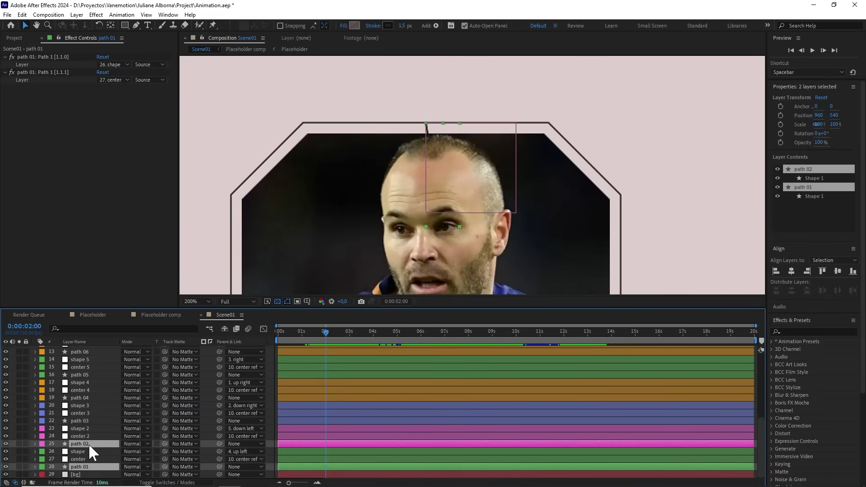
{"action": "left_click", "coordinate": [87, 419], "text": "ctrl"}
{"action": "left_click", "coordinate": [88, 398], "text": "ctrl"}
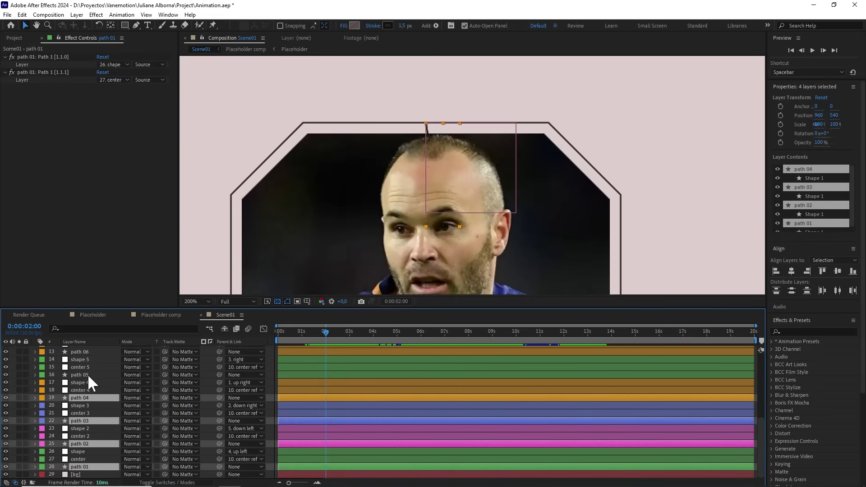
{"action": "left_click", "coordinate": [87, 374], "text": "ctrl"}
{"action": "left_click", "coordinate": [106, 351], "text": "ctrl"}
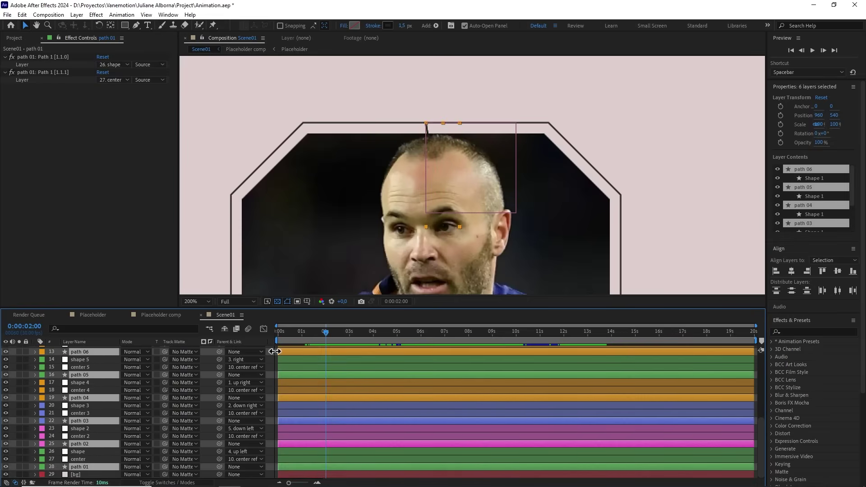
{"action": "left_click_drag", "start_coordinate": [273, 351], "coordinate": [289, 329]}
{"action": "scroll", "coordinate": [432, 234], "scroll_direction": "down", "scroll_amount": 2}
{"action": "left_click", "coordinate": [314, 348]}
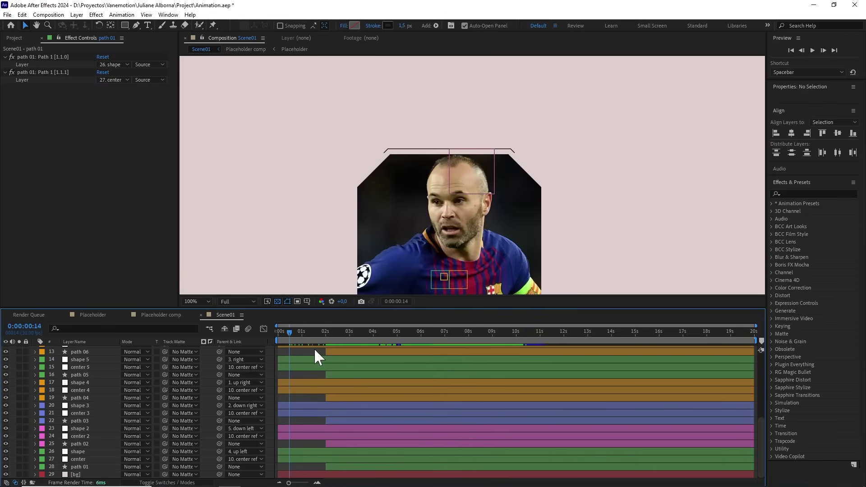
Step: Preview the photo split and connecting lines from around 0:00:01:07 with the whole composition in view
{"action": "key", "text": "space"}
{"action": "scroll", "coordinate": [510, 210], "scroll_direction": "down", "scroll_amount": 2}
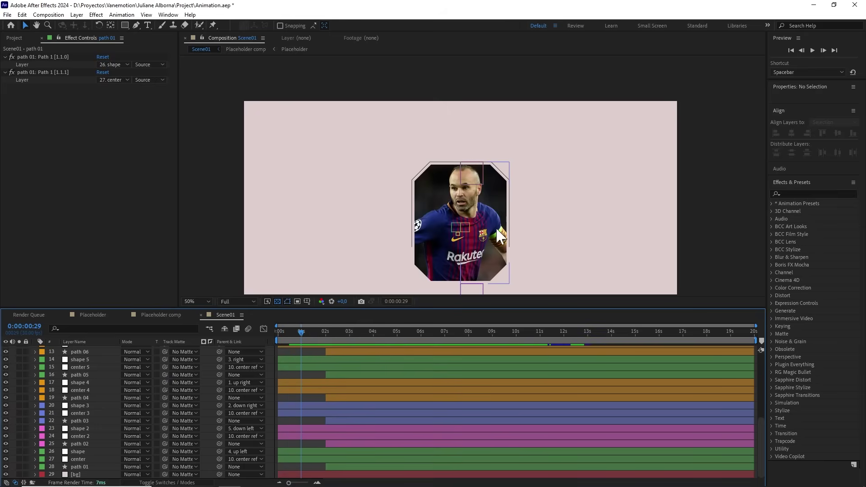
{"action": "scroll", "coordinate": [496, 226], "scroll_direction": "down", "scroll_amount": 2}
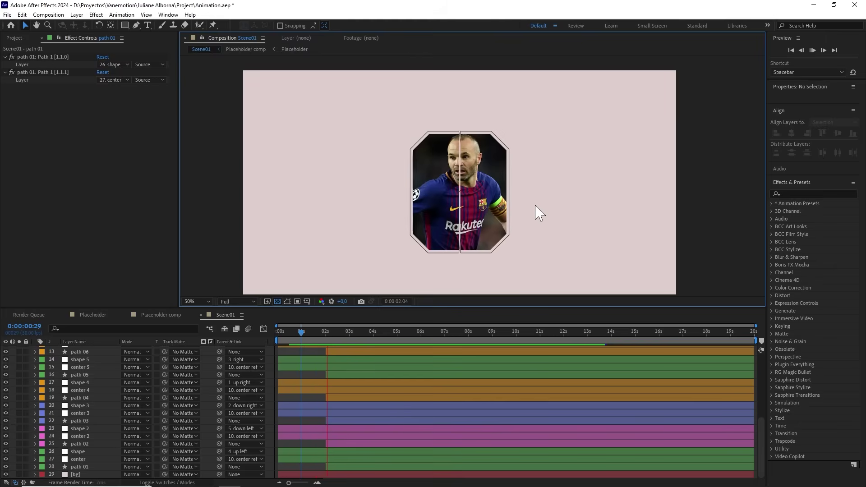
{"action": "left_click", "coordinate": [308, 334]}
{"action": "scroll", "coordinate": [458, 234], "scroll_direction": "up", "scroll_amount": 2}
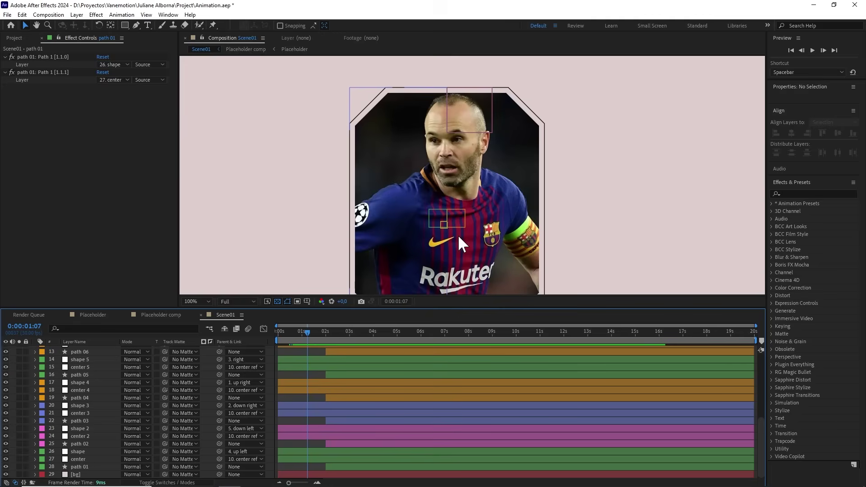
{"action": "scroll", "coordinate": [458, 234], "scroll_direction": "down", "scroll_amount": 2}
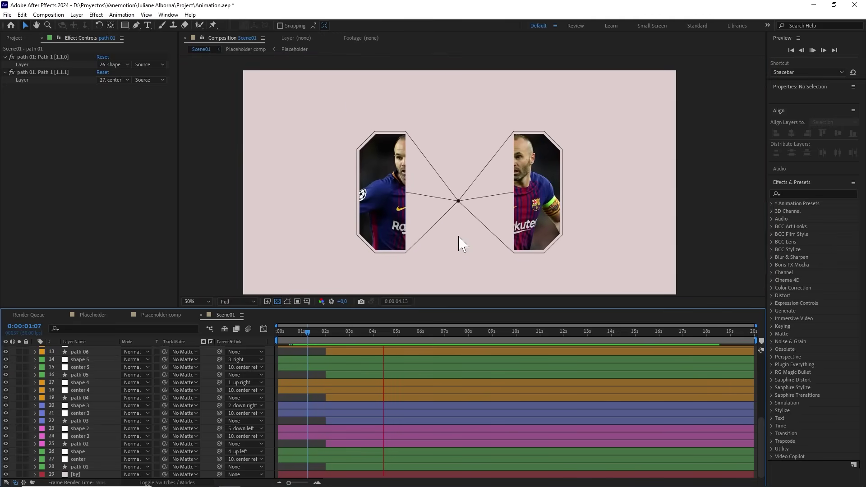
{"action": "key", "text": "space"}
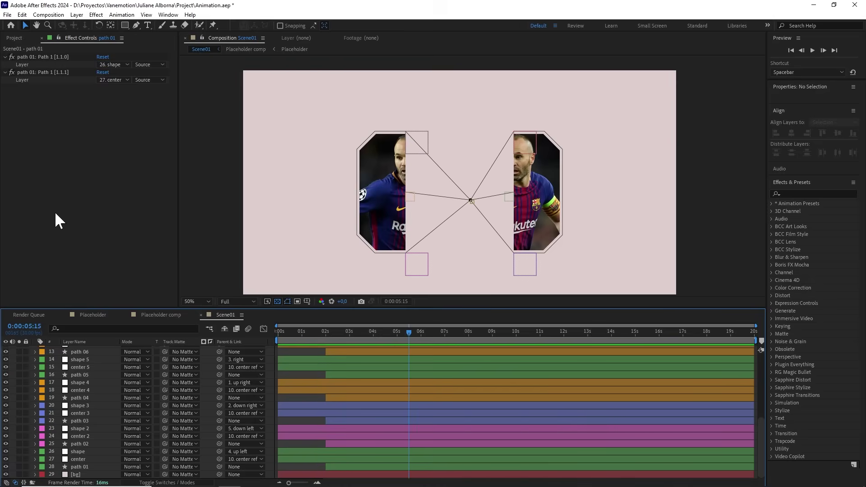
Step: Bring up the project's item list and return the Scene01 timeline to 0:00:00:00
{"action": "left_click", "coordinate": [14, 38]}
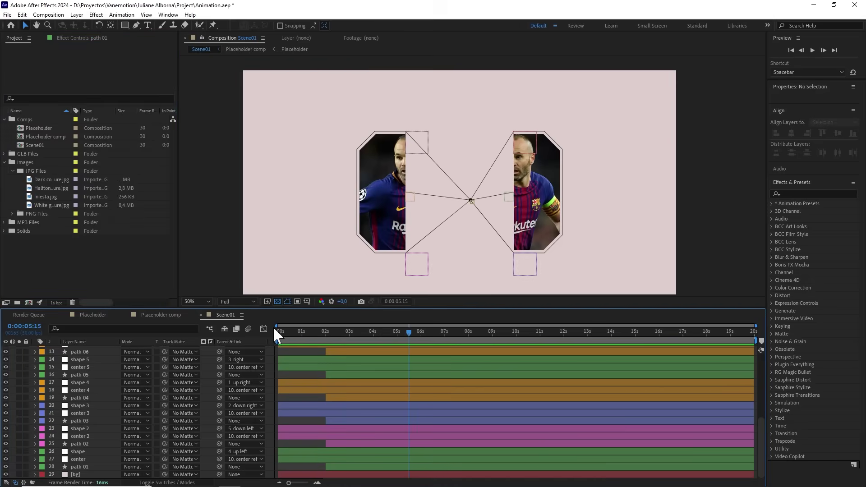
{"action": "left_click", "coordinate": [285, 332]}
{"action": "left_click_drag", "start_coordinate": [279, 329], "coordinate": [269, 330]}
{"action": "left_click", "coordinate": [101, 359]}
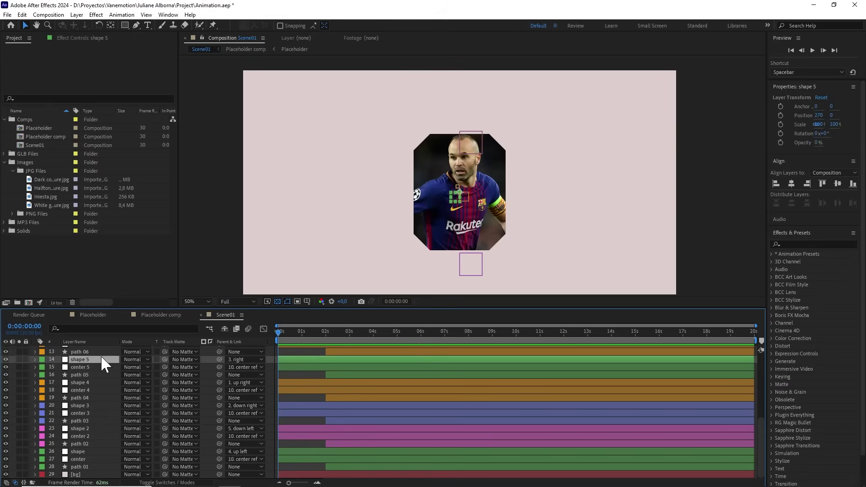
{"action": "key", "text": "ctrl+a"}
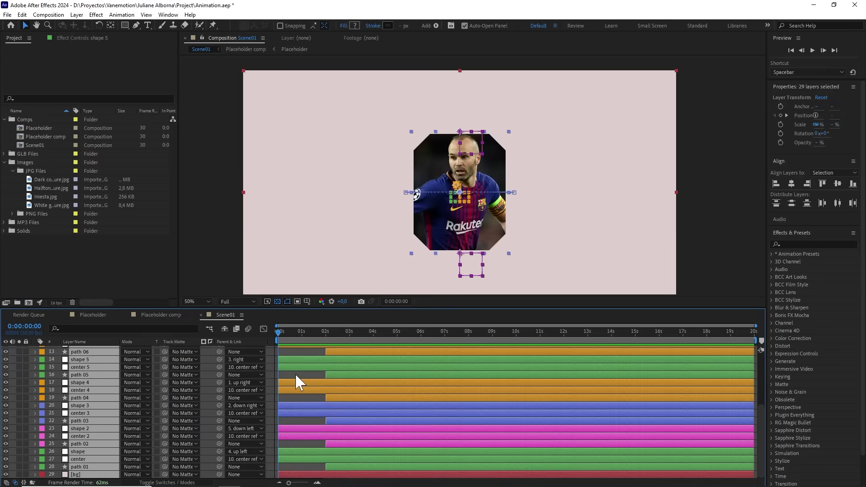
{"action": "key", "text": "ctrl+shift+a"}
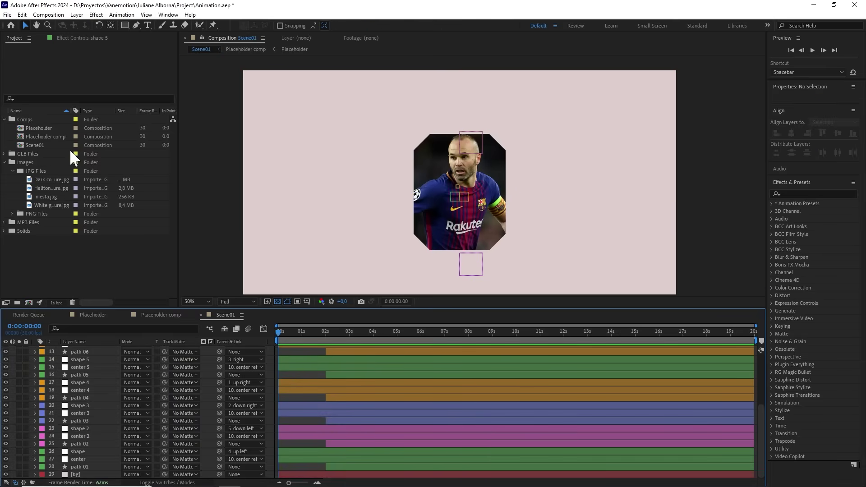
Step: Create a 1920x1080, 30 fps, 20-second composition named Montaje in the Comps folder and place Scene01 in it
{"action": "left_click", "coordinate": [40, 118]}
{"action": "left_click", "coordinate": [48, 14]}
{"action": "left_click", "coordinate": [56, 22]}
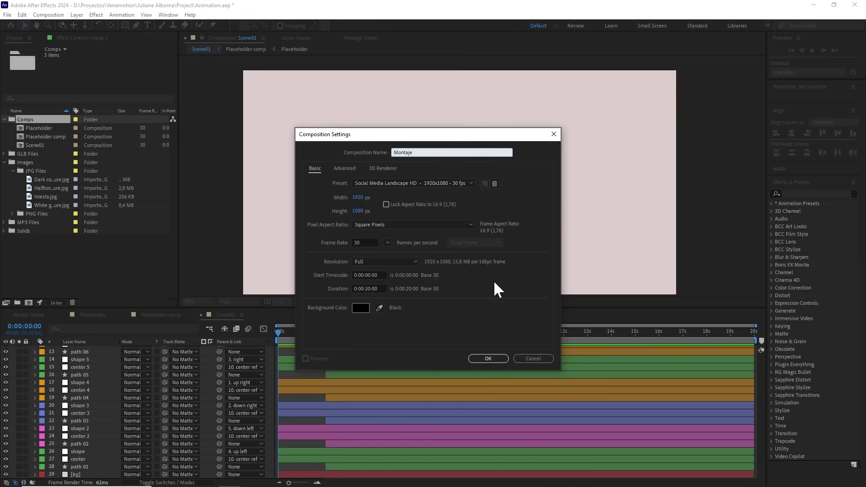
{"action": "left_click", "coordinate": [491, 358]}
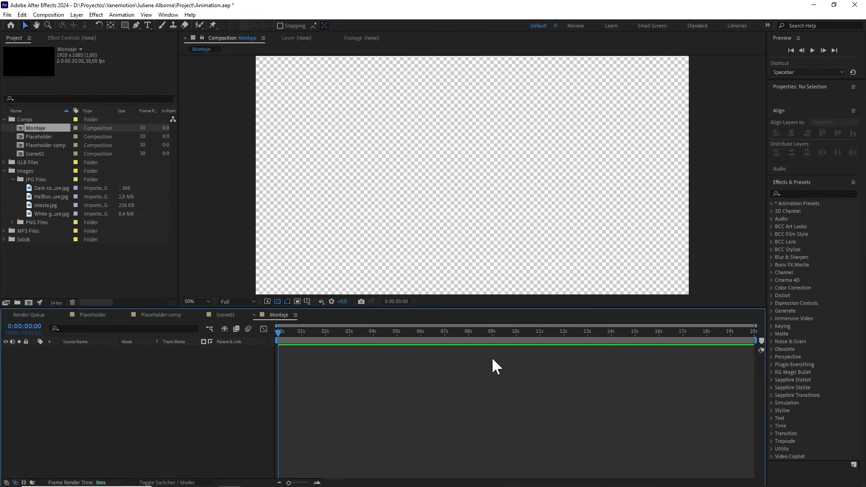
{"action": "left_click", "coordinate": [38, 152]}
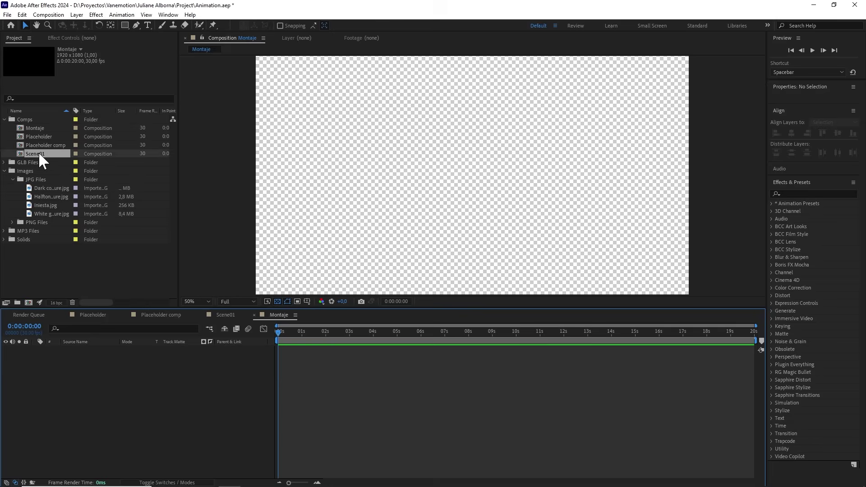
{"action": "left_click_drag", "start_coordinate": [39, 153], "coordinate": [136, 379]}
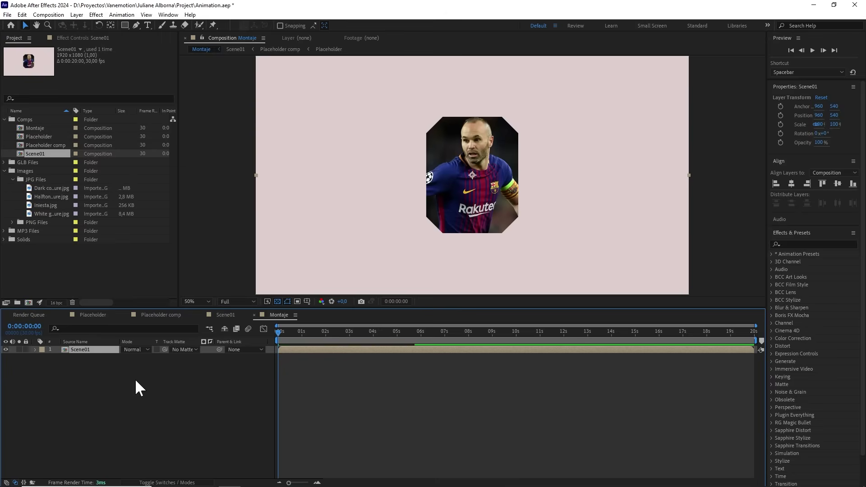
Step: Make the bg layer inside Scene01 a guide layer and return to the Montaje composition with nothing selected
{"action": "left_click", "coordinate": [80, 474]}
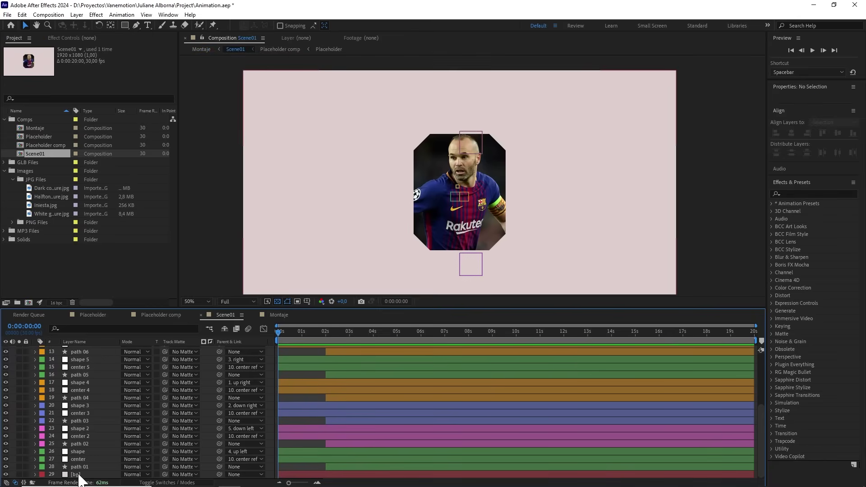
{"action": "right_click", "coordinate": [80, 474]}
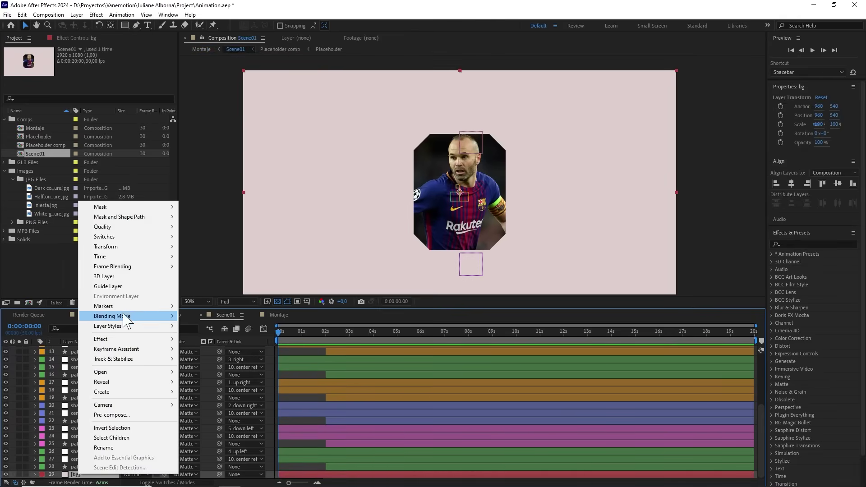
{"action": "left_click", "coordinate": [131, 287]}
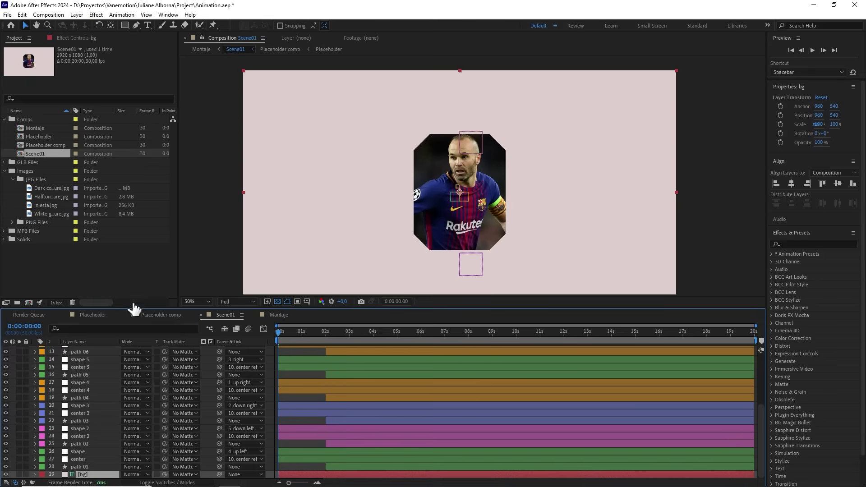
{"action": "mouse_move", "coordinate": [267, 334]}
{"action": "left_mouse_down"}
{"action": "mouse_move", "coordinate": [355, 335]}
{"action": "mouse_move", "coordinate": [264, 336]}
{"action": "left_mouse_up"}
{"action": "left_click", "coordinate": [279, 315]}
{"action": "key", "text": "ctrl+shift+a"}
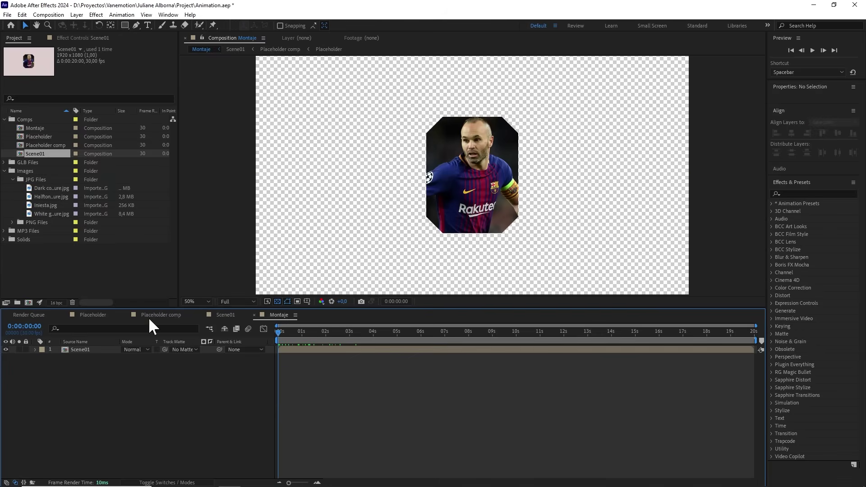
Step: Create a 1920x1080, 30 fps, 20-second composition named Brain in the Comps folder
{"action": "left_click", "coordinate": [4, 119]}
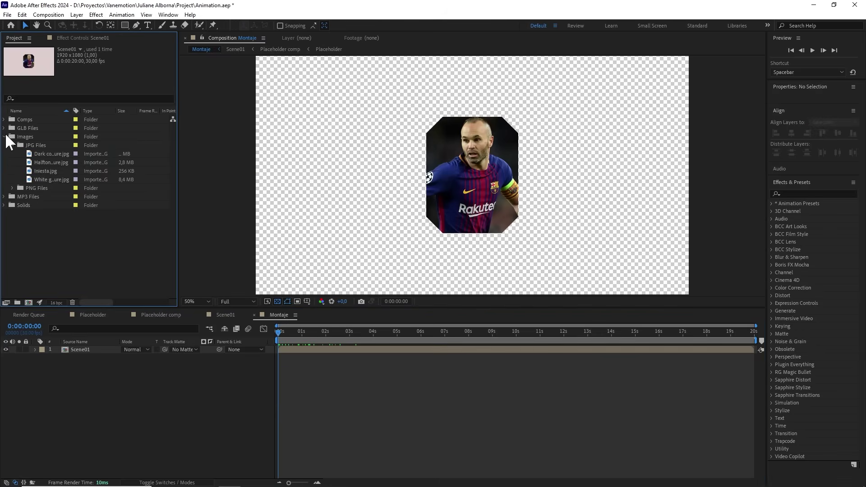
{"action": "left_click", "coordinate": [4, 137]}
{"action": "left_click", "coordinate": [4, 120]}
{"action": "left_click", "coordinate": [31, 119]}
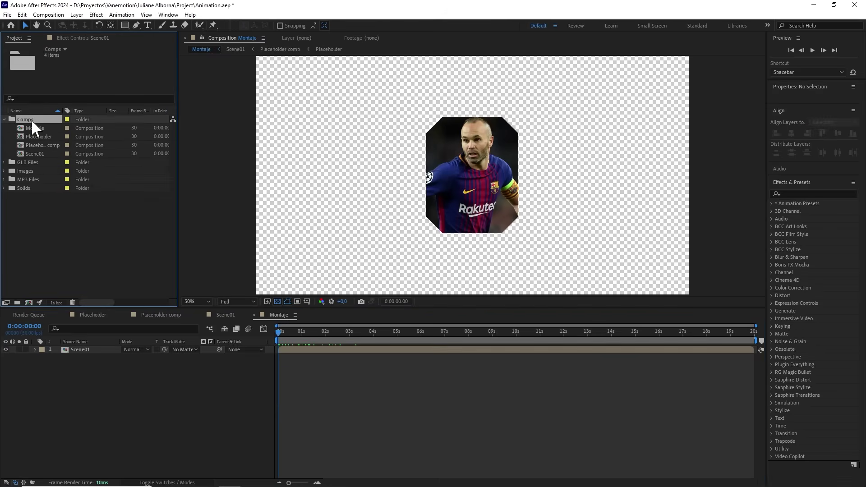
{"action": "left_click", "coordinate": [49, 15]}
{"action": "left_click", "coordinate": [52, 24]}
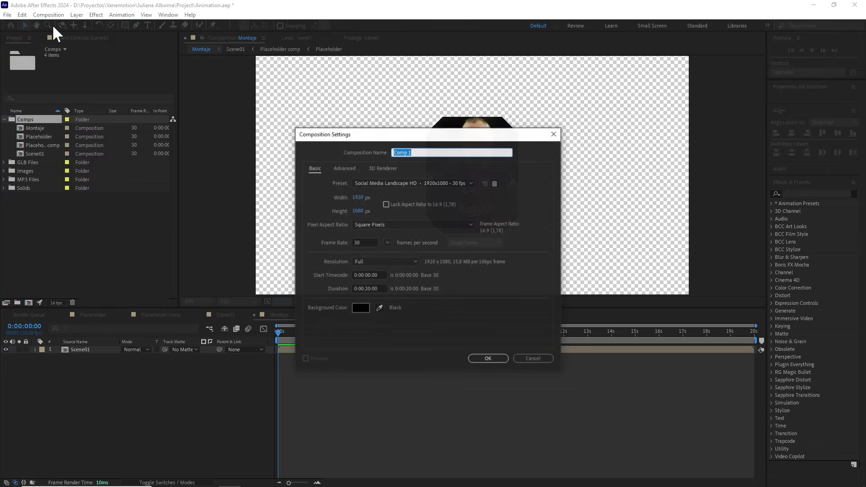
{"action": "type", "text": "Brain"}
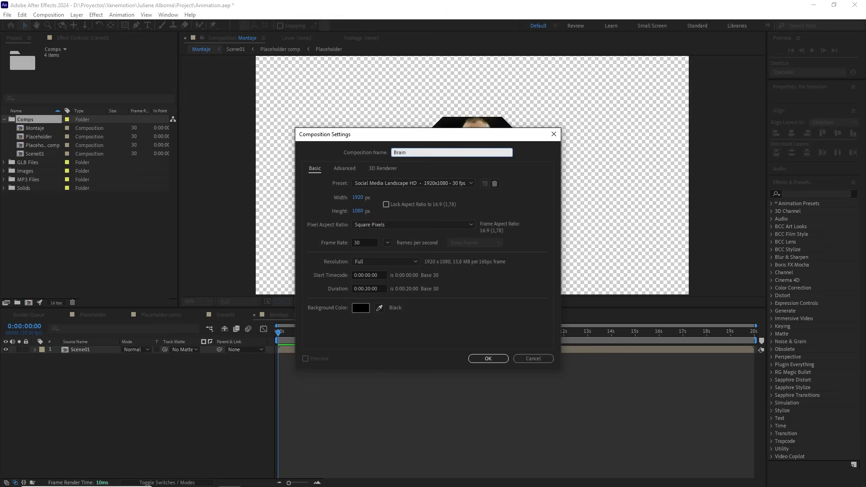
{"action": "left_click", "coordinate": [481, 359]}
Step: Add the Brain.glb 3D model to the Brain composition, accepting the Advanced 3D renderer and the model settings at 100% object scale
{"action": "left_click", "coordinate": [4, 171]}
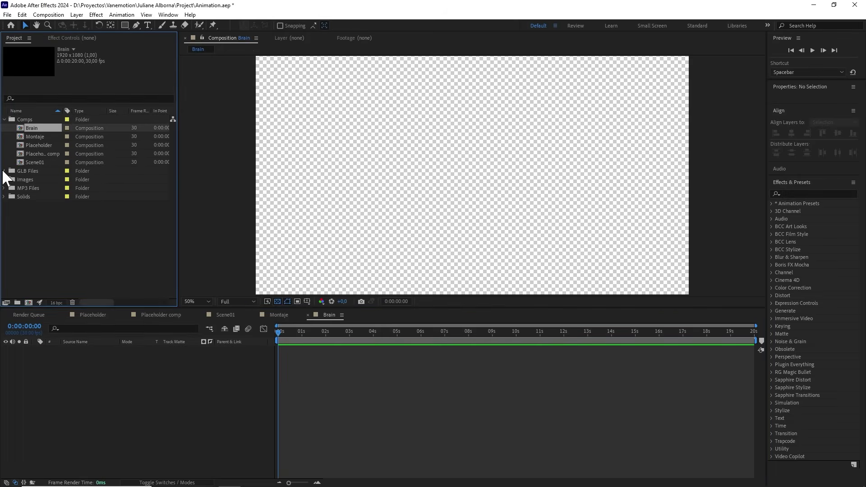
{"action": "left_click", "coordinate": [31, 179]}
{"action": "key", "text": "ctrl+slash"}
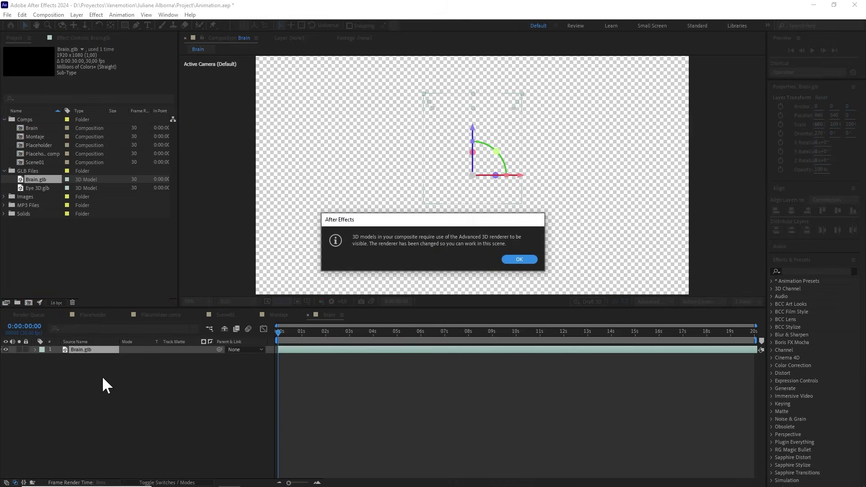
{"action": "left_click", "coordinate": [518, 259]}
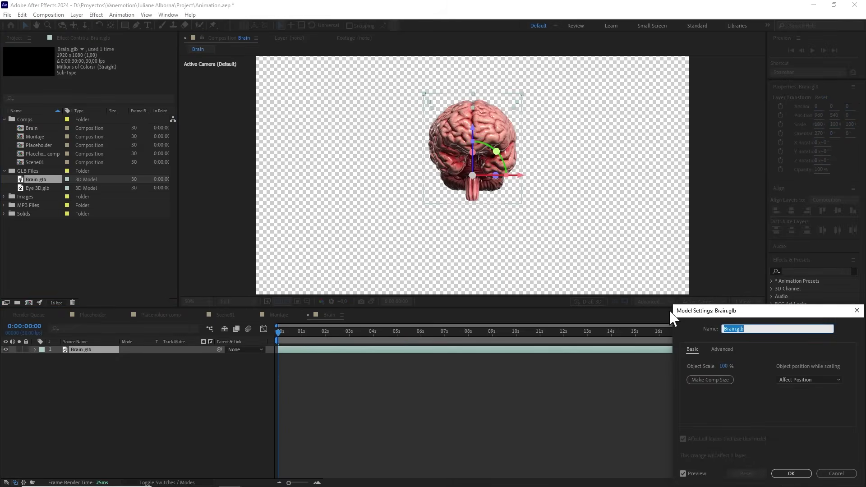
{"action": "left_click_drag", "start_coordinate": [697, 310], "coordinate": [394, 222]}
{"action": "left_click", "coordinate": [406, 291]}
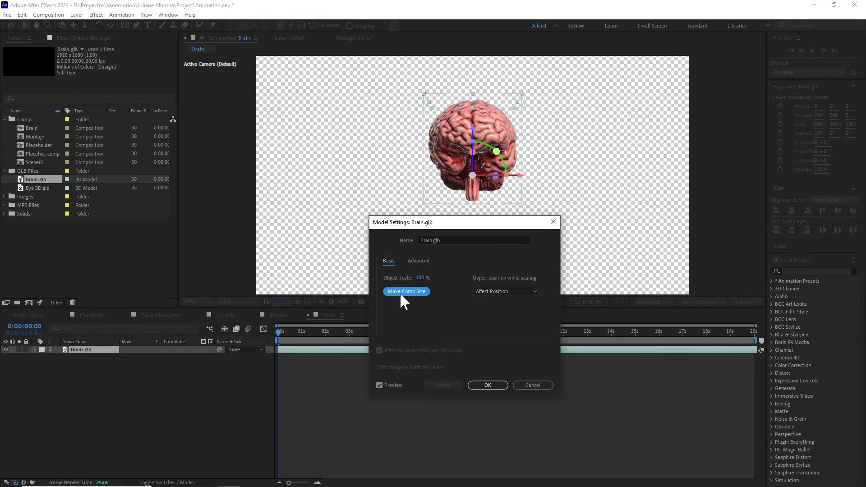
{"action": "left_click", "coordinate": [486, 384]}
Step: Centre the anchor point within the brain model and centre the layer in the composition
{"action": "key", "text": "ctrl+alt+Home"}
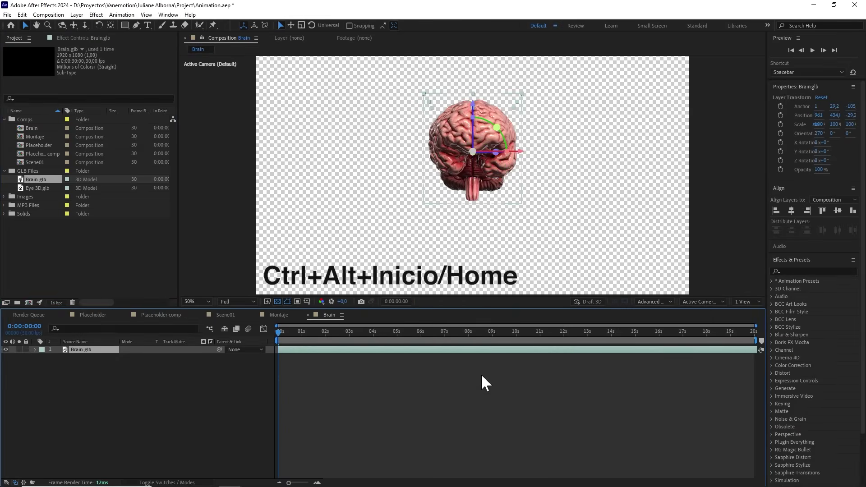
{"action": "key", "text": "ctrl+Home"}
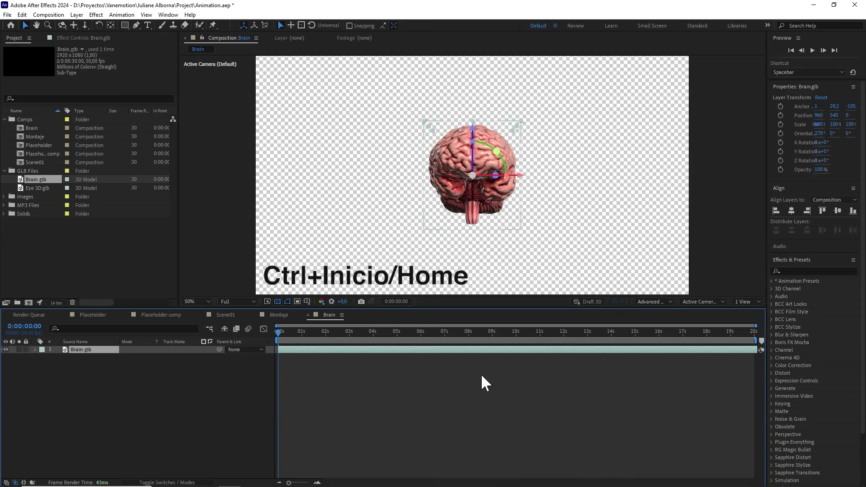
Step: Open the brain layer's transform properties and set its Z orientation to 180°
{"action": "left_click", "coordinate": [35, 350]}
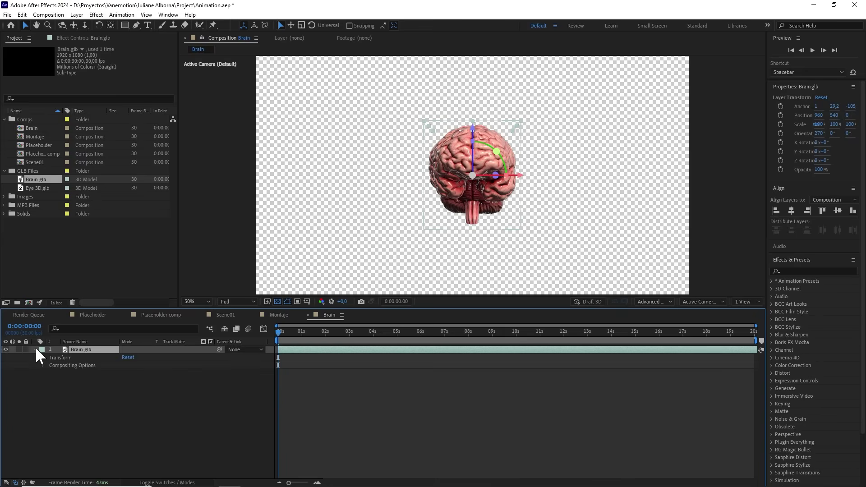
{"action": "left_click", "coordinate": [43, 357]}
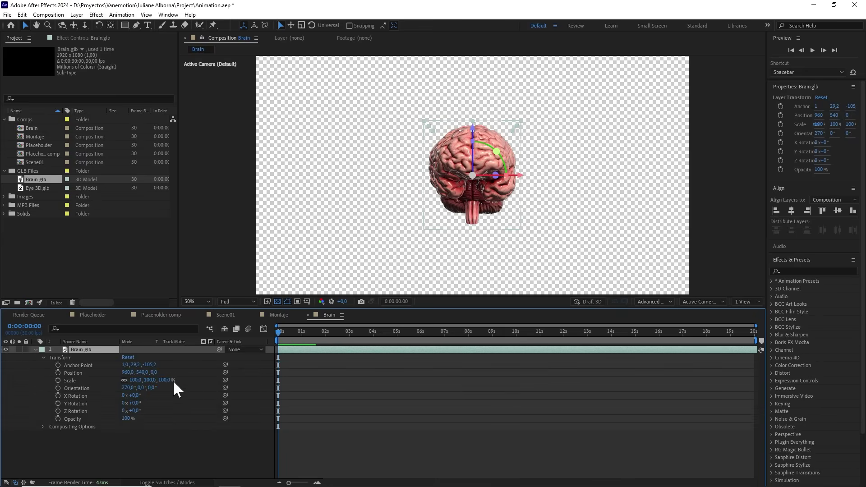
{"action": "left_click_drag", "start_coordinate": [153, 392], "coordinate": [179, 391]}
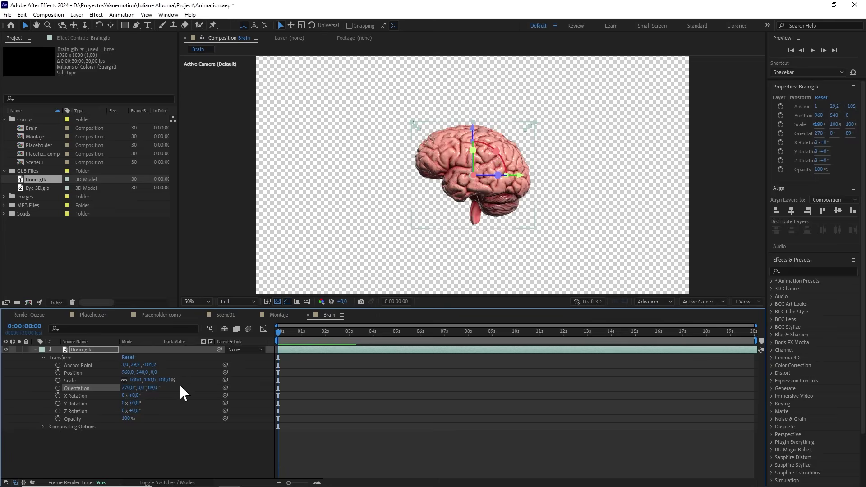
{"action": "left_click", "coordinate": [156, 388]}
{"action": "type", "text": "180"}
{"action": "left_click", "coordinate": [170, 399]}
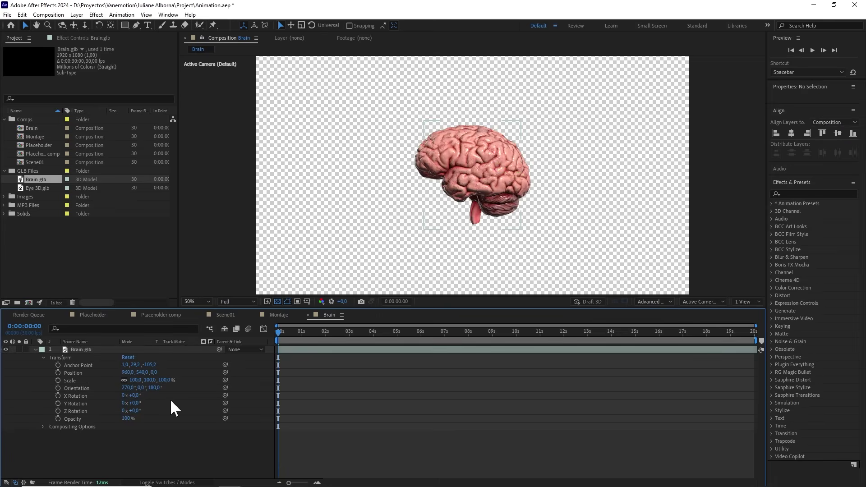
Step: Set the brain's X orientation to 0° and add an Orientation keyframe at 0 seconds
{"action": "left_click_drag", "start_coordinate": [128, 388], "coordinate": [153, 384]}
{"action": "left_click", "coordinate": [127, 387]}
{"action": "type", "text": "0"}
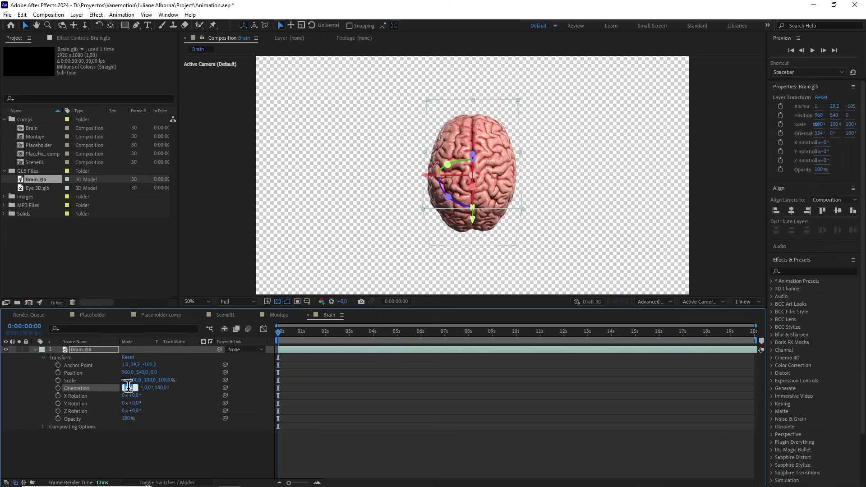
{"action": "left_click", "coordinate": [177, 409]}
{"action": "left_click", "coordinate": [58, 388]}
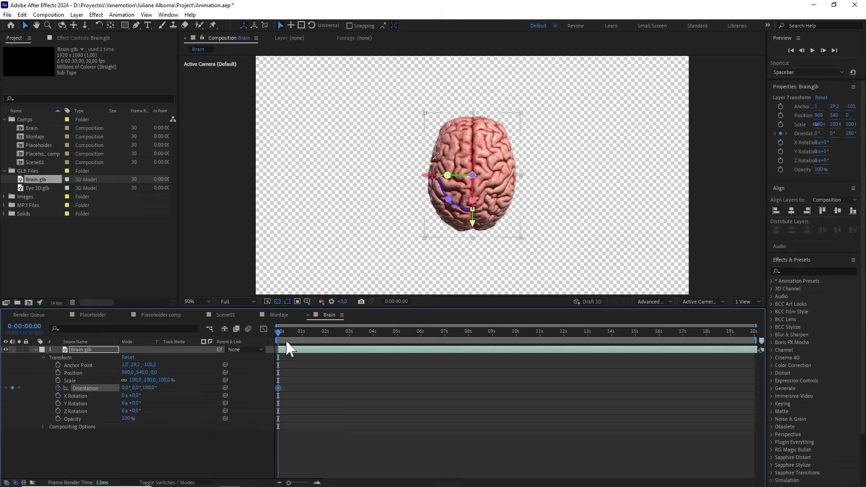
Step: At 2 seconds, keyframe the brain's orientation with X at 270° and Z at 90°
{"action": "left_click_drag", "start_coordinate": [286, 339], "coordinate": [325, 349]}
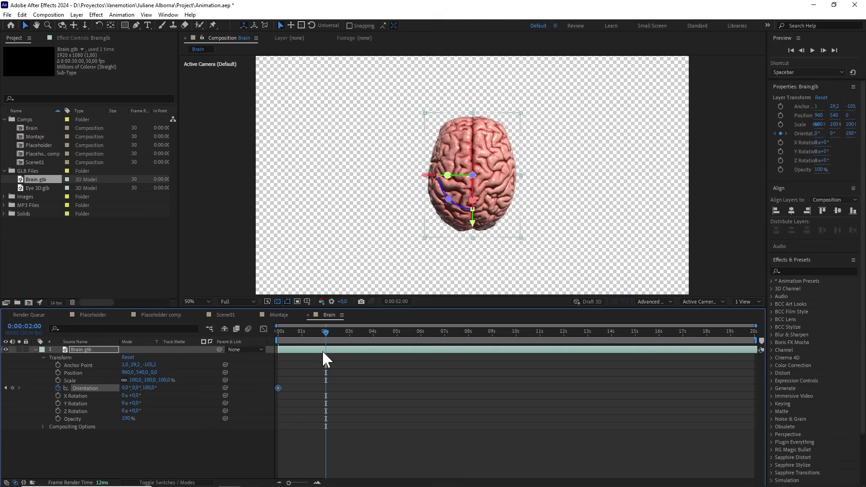
{"action": "left_click_drag", "start_coordinate": [148, 388], "coordinate": [117, 390]}
{"action": "left_click", "coordinate": [151, 388]}
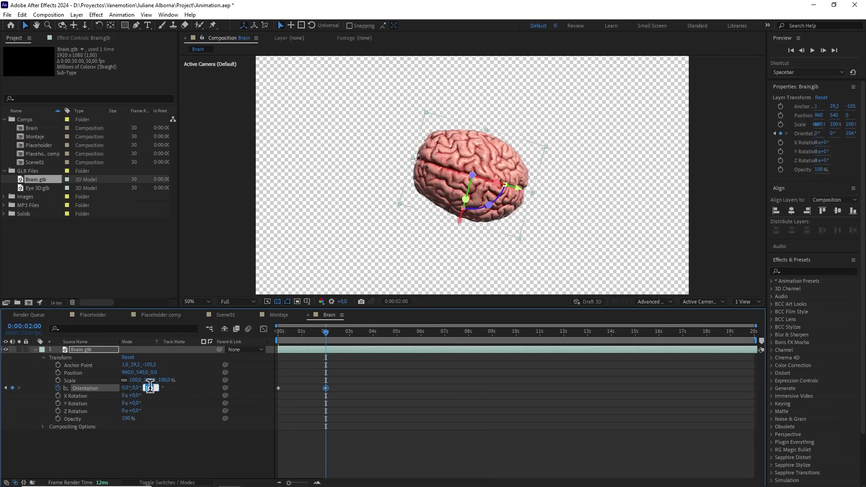
{"action": "type", "text": "90"}
{"action": "key", "text": "Return"}
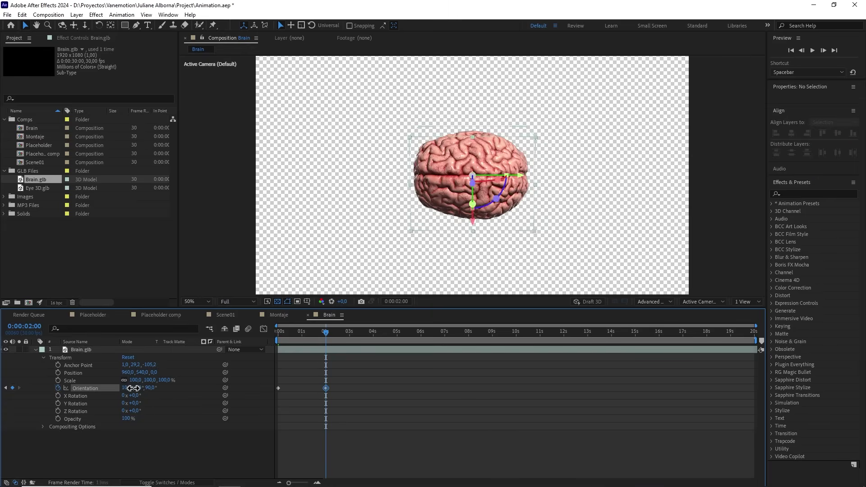
{"action": "left_click_drag", "start_coordinate": [126, 388], "coordinate": [92, 389]}
{"action": "left_click", "coordinate": [129, 388]}
{"action": "type", "text": "270"}
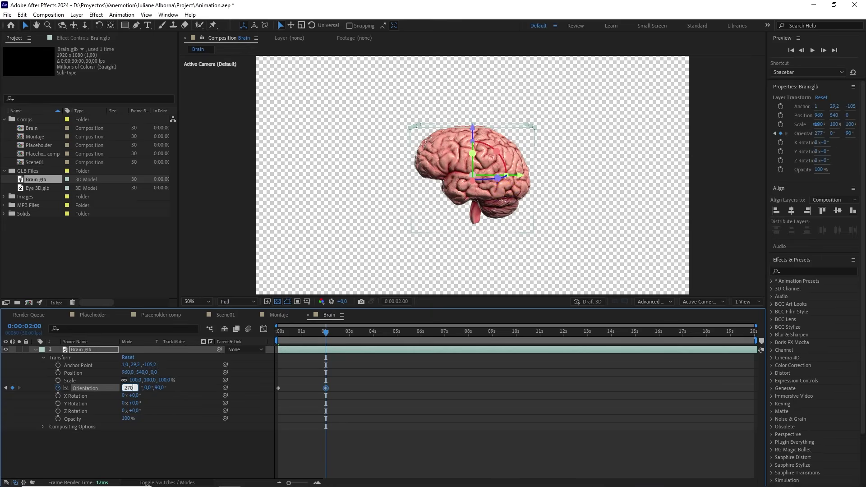
{"action": "left_click", "coordinate": [193, 411]}
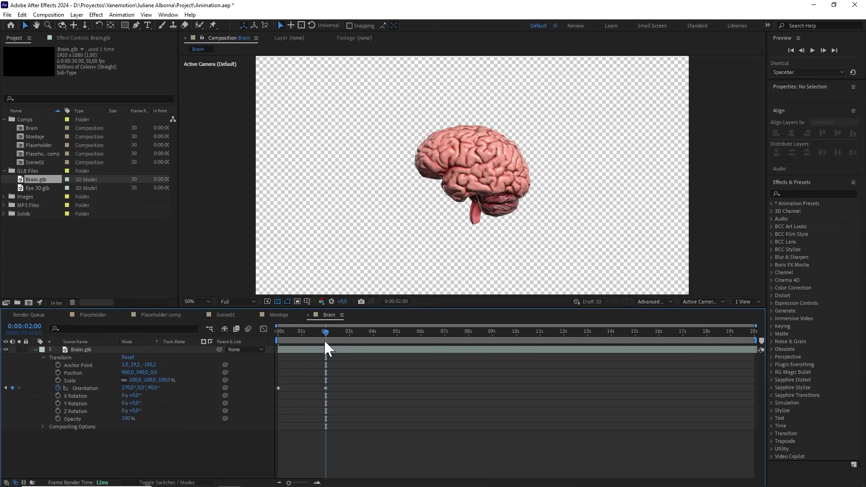
Step: Apply Easy Ease to both Orientation keyframes and adjust their incoming and outgoing velocity influence, with the outgoing influence at 45%
{"action": "mouse_move", "coordinate": [324, 339]}
{"action": "left_mouse_down"}
{"action": "mouse_move", "coordinate": [272, 337]}
{"action": "mouse_move", "coordinate": [322, 340]}
{"action": "left_mouse_up"}
{"action": "left_click_drag", "start_coordinate": [360, 371], "coordinate": [270, 399]}
{"action": "key", "text": "F9"}
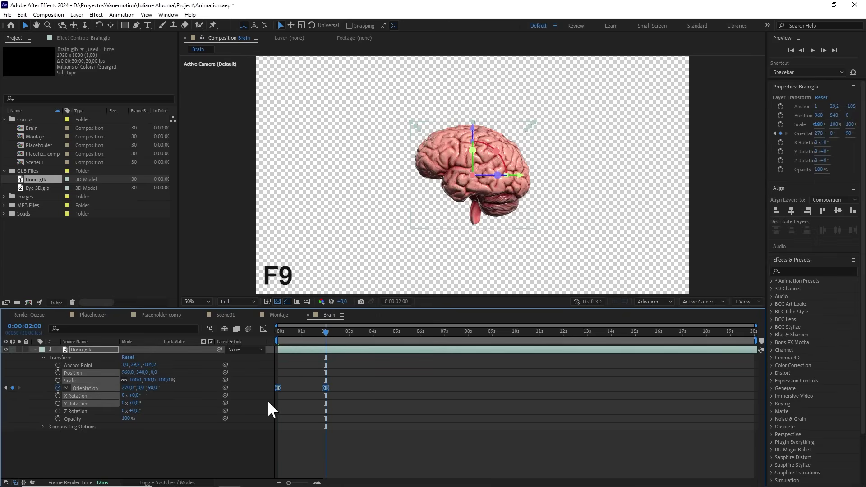
{"action": "right_click", "coordinate": [277, 388]}
{"action": "left_click", "coordinate": [306, 373]}
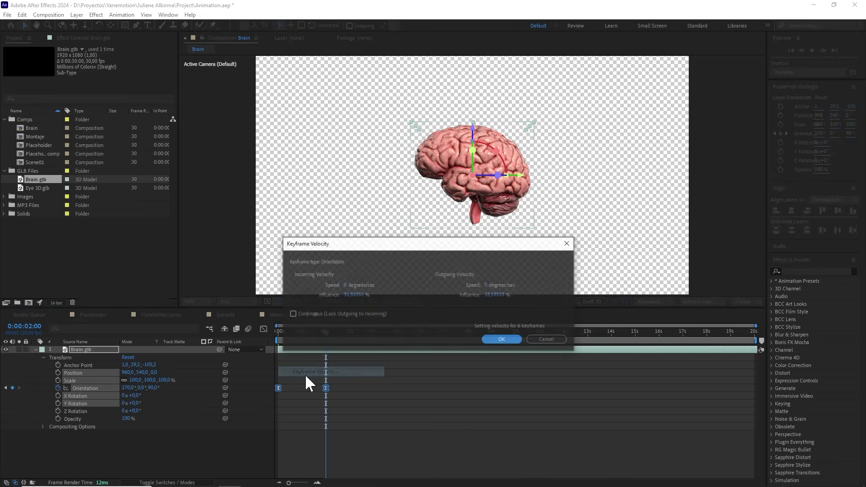
{"action": "left_click", "coordinate": [496, 295]}
{"action": "type", "text": "45"}
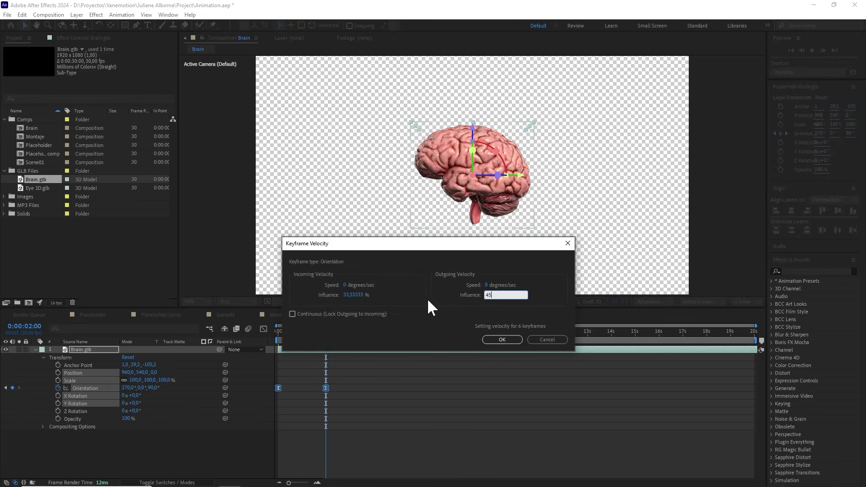
{"action": "left_click", "coordinate": [361, 295]}
{"action": "type", "text": "45"}
{"action": "left_click", "coordinate": [502, 339]}
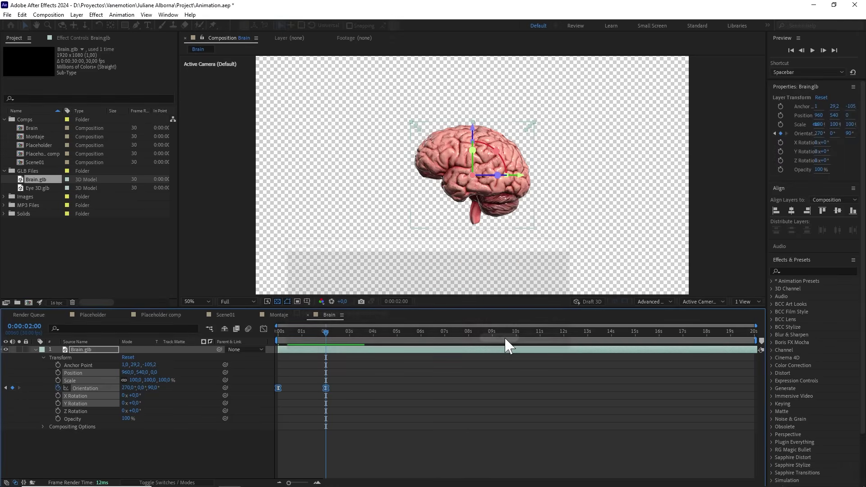
Step: Check the orientation keyframes' speed graph and preview the brain's rotation, then return to the collapsed layer view at the start
{"action": "left_click", "coordinate": [263, 329]}
{"action": "key", "text": "space"}
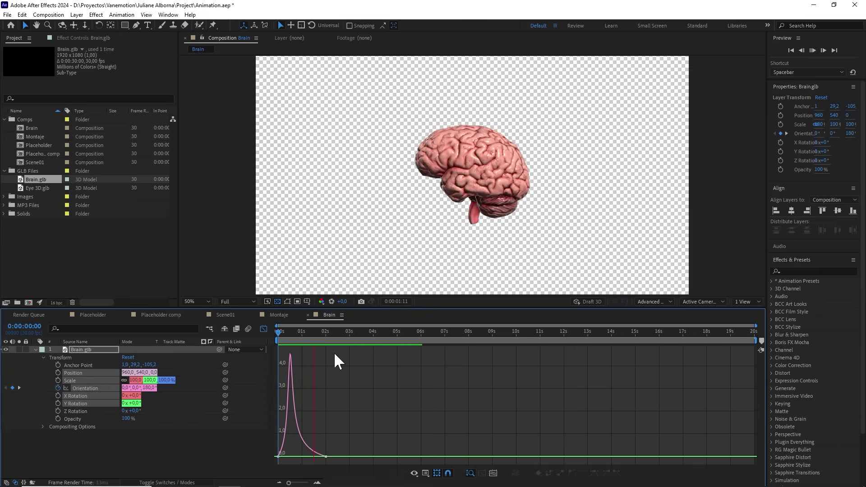
{"action": "key", "text": "space"}
{"action": "left_click", "coordinate": [35, 350]}
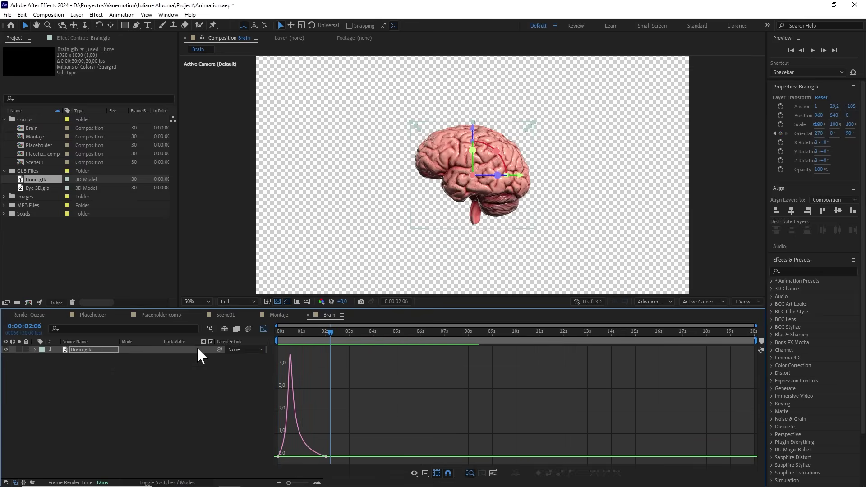
{"action": "left_click", "coordinate": [264, 329]}
{"action": "left_click_drag", "start_coordinate": [312, 332], "coordinate": [244, 342]}
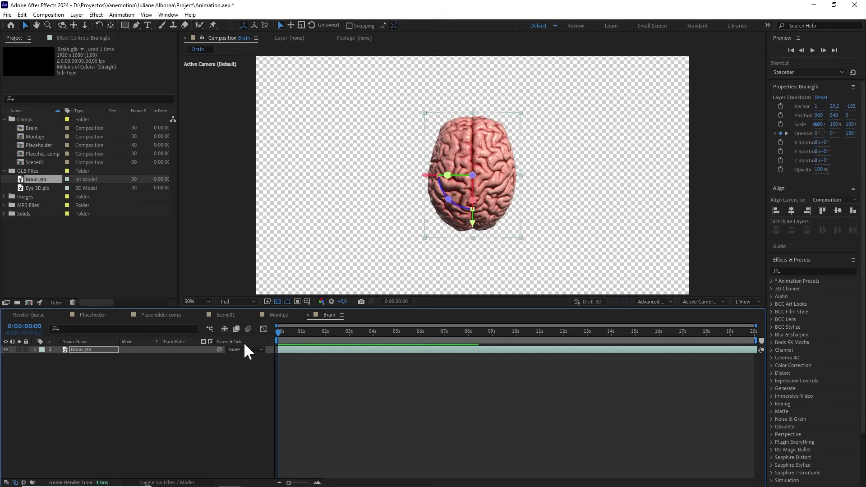
{"action": "left_click", "coordinate": [200, 397]}
Step: Create a 1920x1080, 30 fps, 20-second composition named Eye in the Comps folder
{"action": "left_click", "coordinate": [28, 120]}
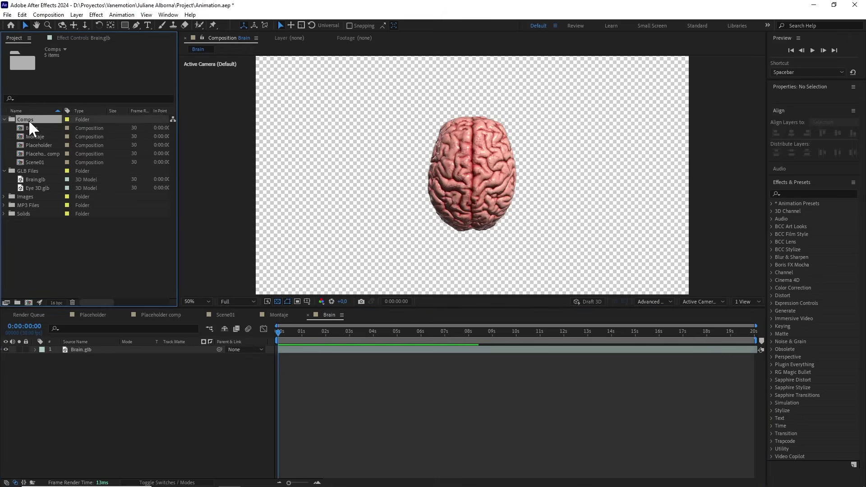
{"action": "left_click", "coordinate": [40, 15]}
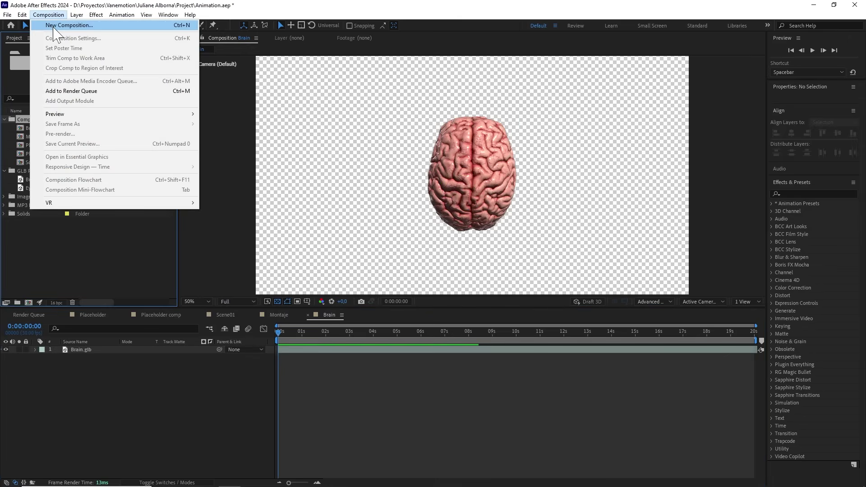
{"action": "left_click", "coordinate": [53, 26]}
{"action": "type", "text": "Eye"}
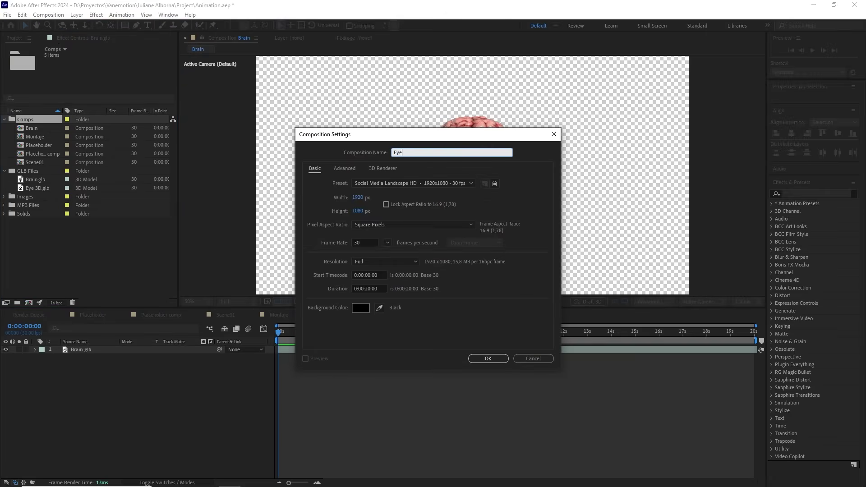
{"action": "left_click", "coordinate": [479, 359]}
Step: Add the Eye 3D.glb model to the Eye composition, scaling the object to composition size in its model settings
{"action": "left_click_drag", "start_coordinate": [44, 196], "coordinate": [118, 388]}
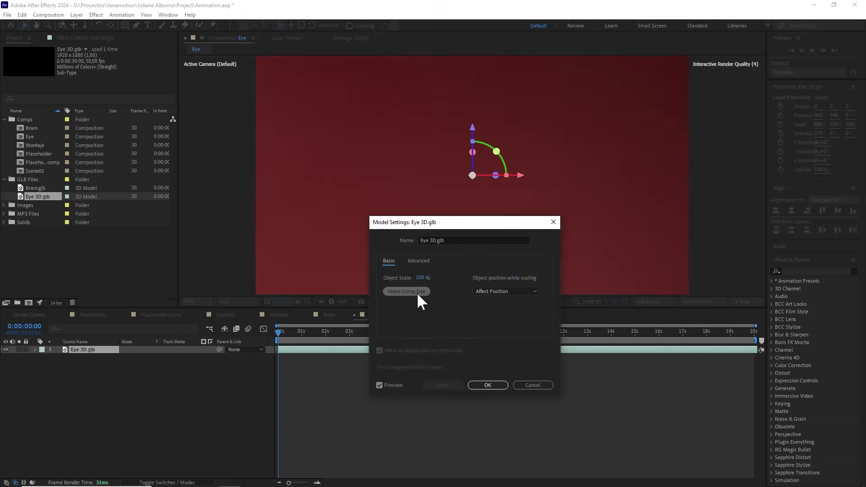
{"action": "left_click", "coordinate": [417, 292]}
{"action": "left_click", "coordinate": [485, 385]}
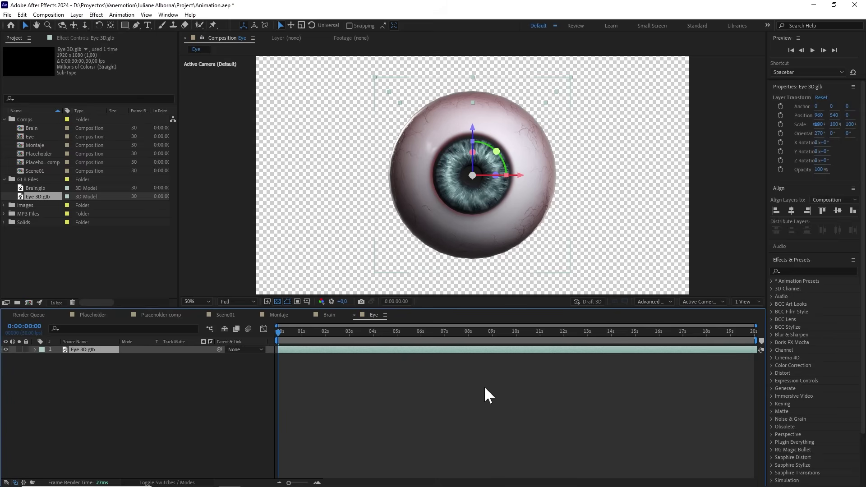
Step: Set the eye model layer's scale to 75% on all three axes
{"action": "scroll", "coordinate": [493, 259], "scroll_direction": "down", "scroll_amount": 2}
{"action": "key", "text": "s"}
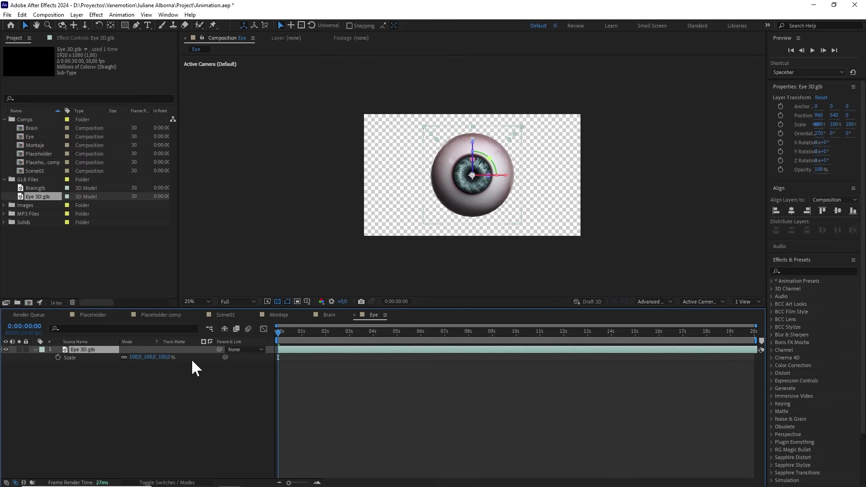
{"action": "left_click_drag", "start_coordinate": [167, 358], "coordinate": [153, 357]}
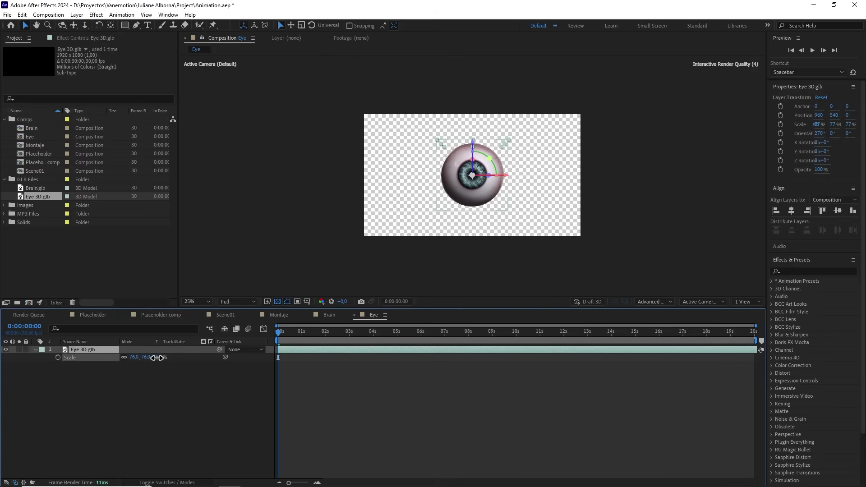
{"action": "scroll", "coordinate": [484, 239], "scroll_direction": "up", "scroll_amount": 2}
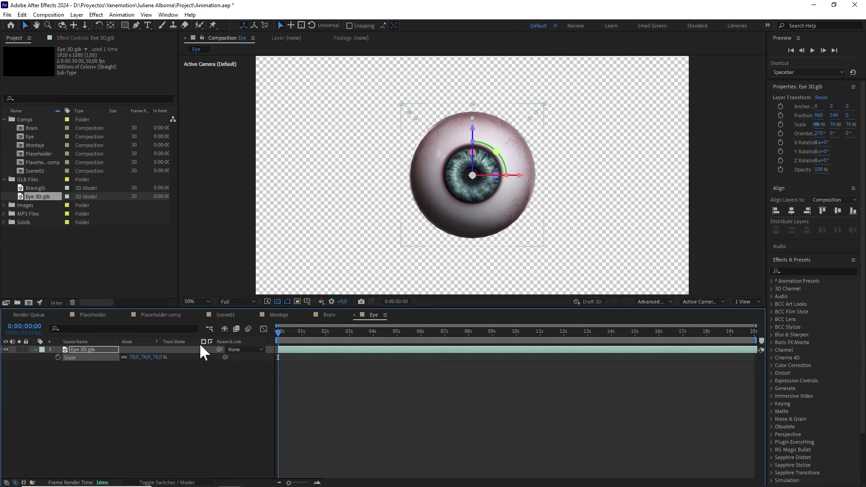
{"action": "left_click", "coordinate": [159, 356]}
{"action": "type", "text": "75"}
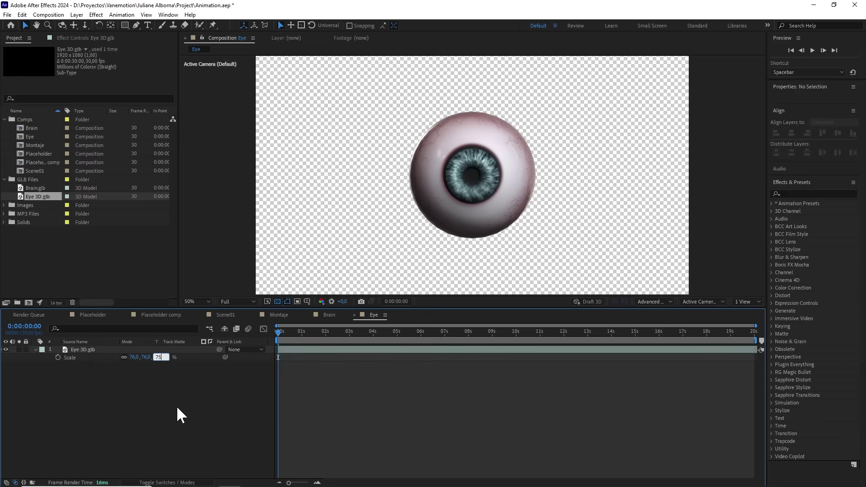
{"action": "key", "text": "Return"}
Step: Add a null object to the Eye composition and apply a Slider Control effect to it
{"action": "right_click", "coordinate": [177, 405]}
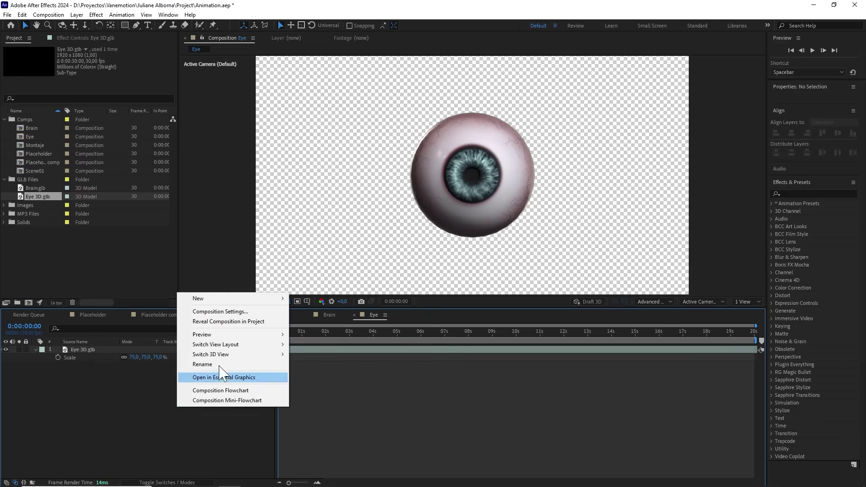
{"action": "mouse_move", "coordinate": [256, 307]}
{"action": "left_click", "coordinate": [318, 350]}
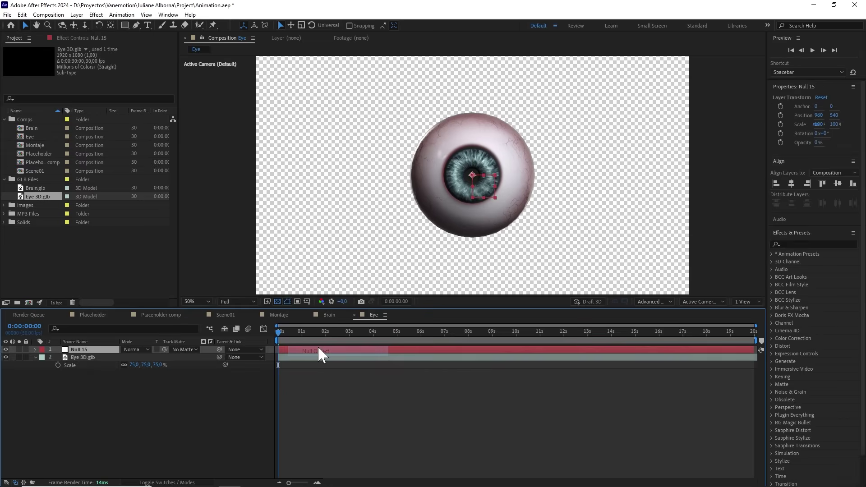
{"action": "left_click", "coordinate": [804, 244]}
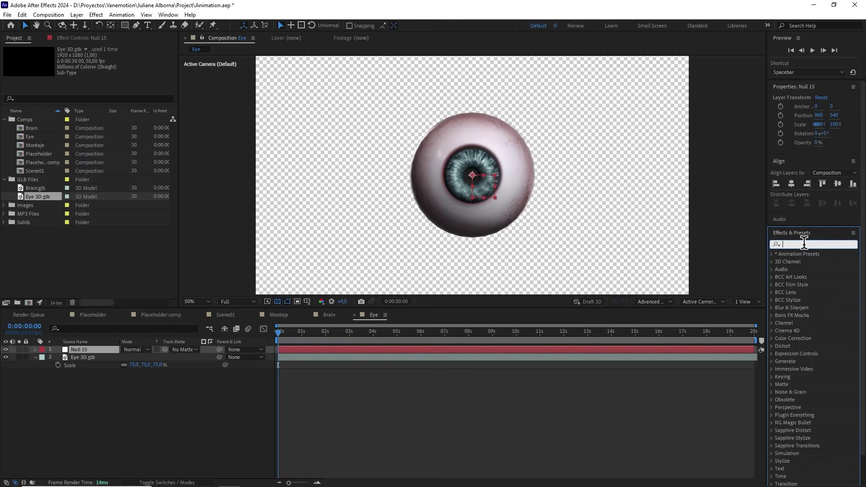
{"action": "type", "text": "slider"}
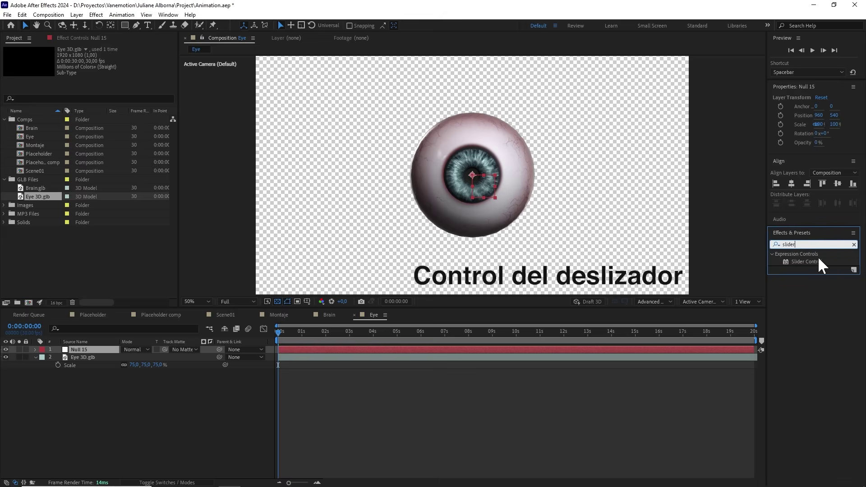
{"action": "left_click_drag", "start_coordinate": [817, 260], "coordinate": [110, 350]}
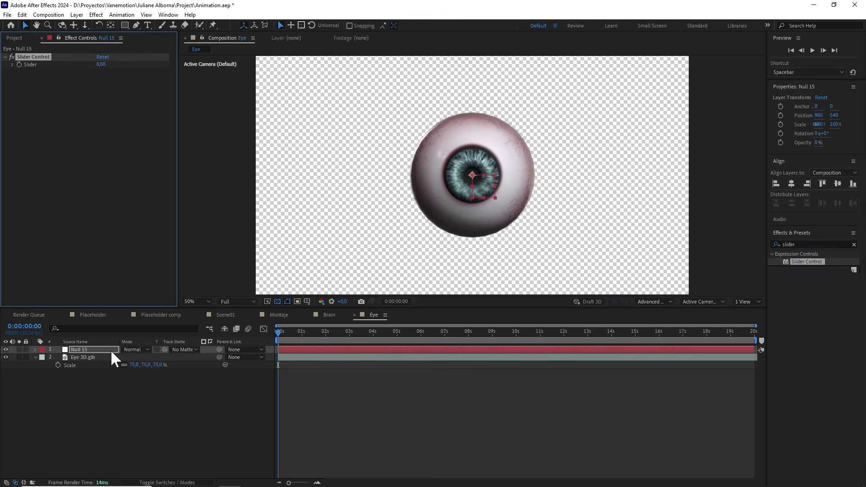
Step: Rename the null's slider control X and duplicate it
{"action": "key", "text": "Return"}
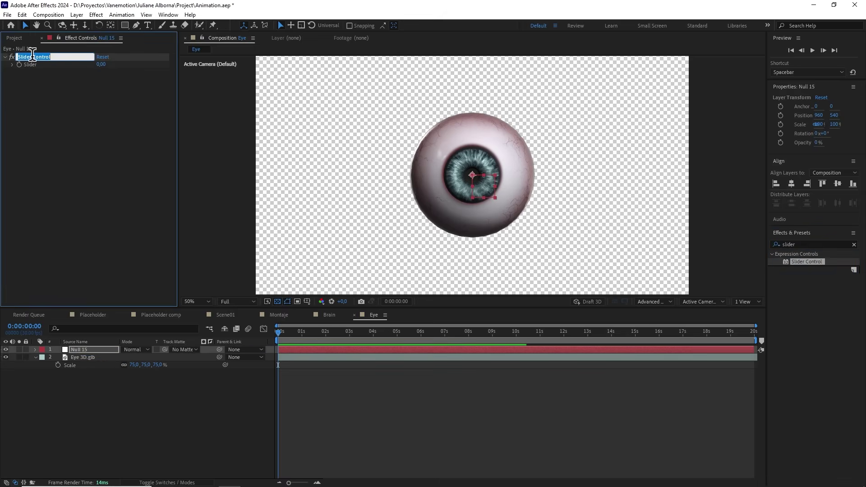
{"action": "type", "text": "X"}
{"action": "left_click", "coordinate": [20, 79]}
{"action": "left_click", "coordinate": [21, 55]}
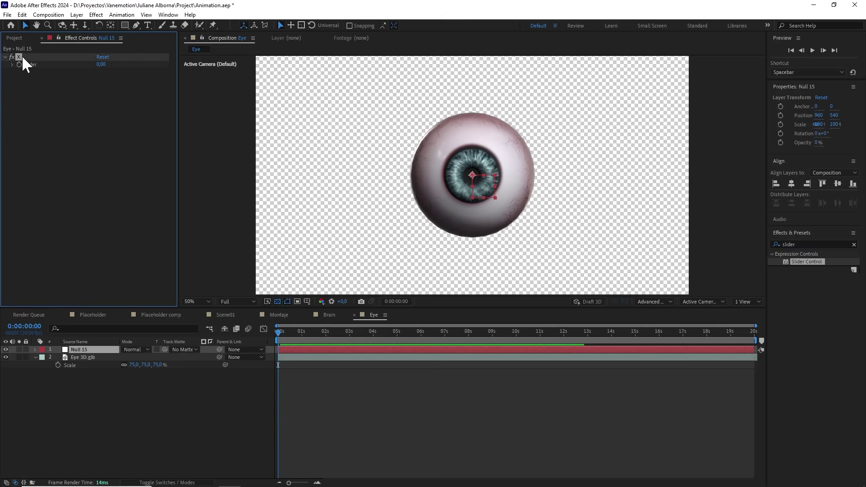
{"action": "key", "text": "ctrl+d"}
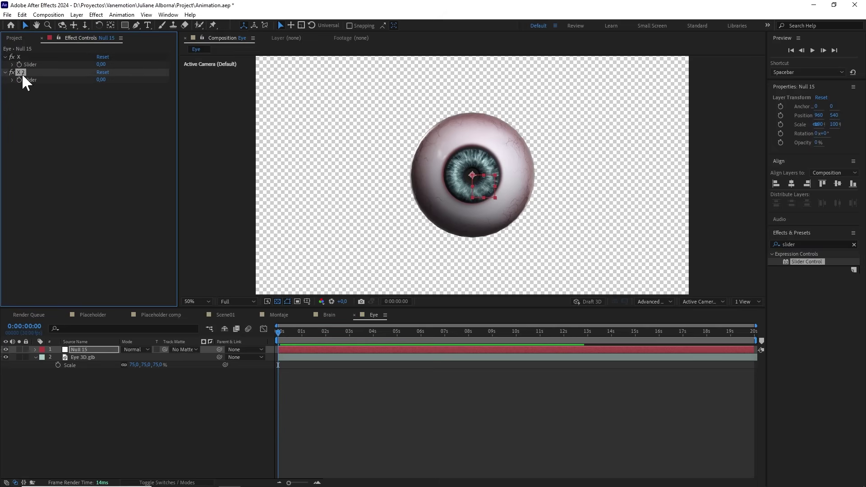
Step: Rename the null's duplicated slider control Z
{"action": "right_click", "coordinate": [22, 76]}
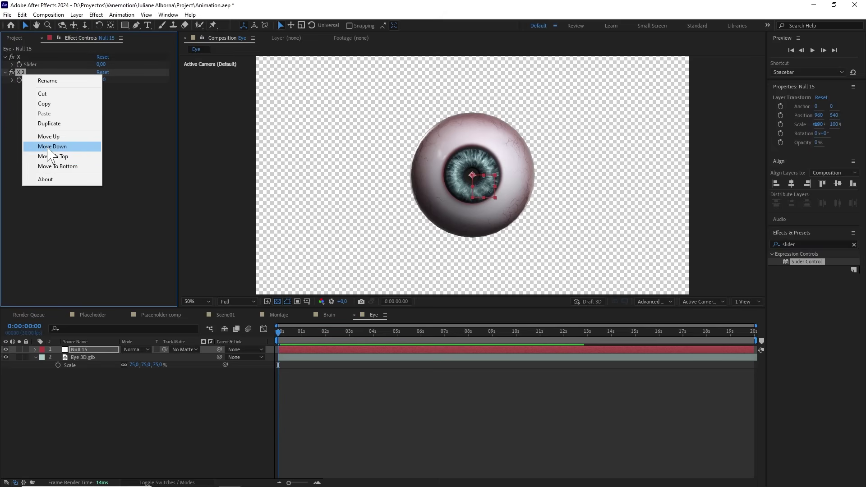
{"action": "left_click", "coordinate": [48, 80]}
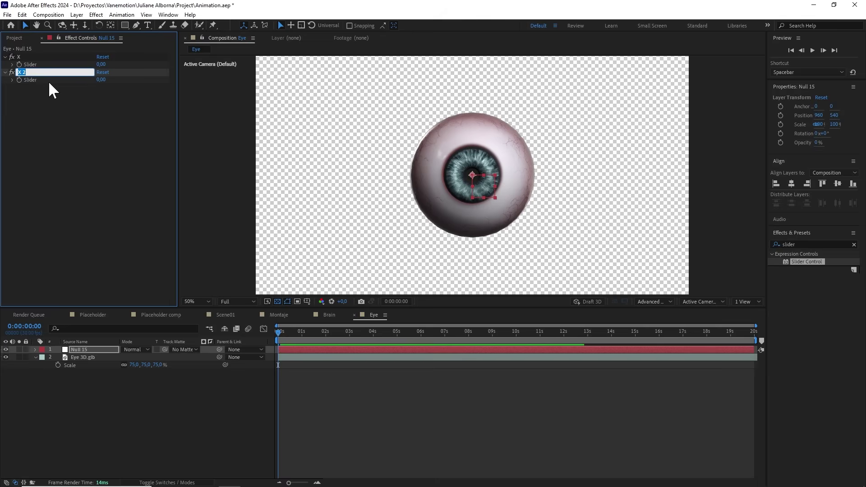
{"action": "type", "text": "Z"}
{"action": "key", "text": "Return"}
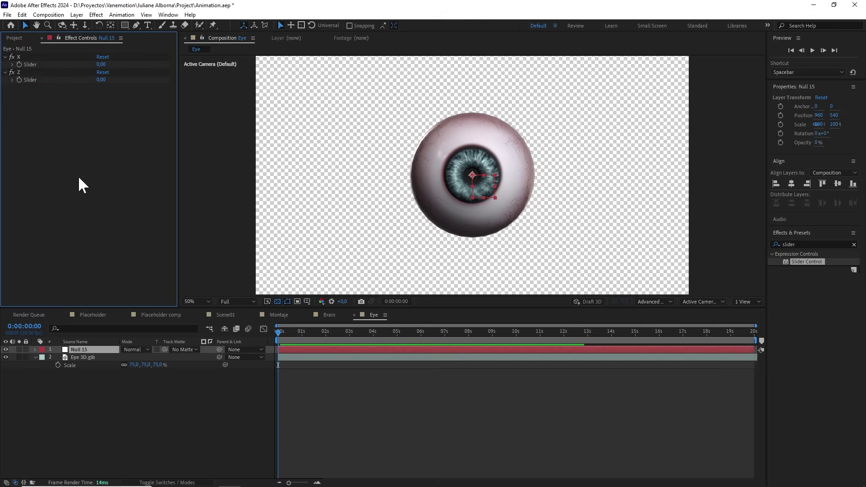
Step: Give the eye model's X Rotation a wiggle expression with frequency 1 and the null's X slider as its amplitude
{"action": "left_click", "coordinate": [94, 357]}
{"action": "key", "text": "r"}
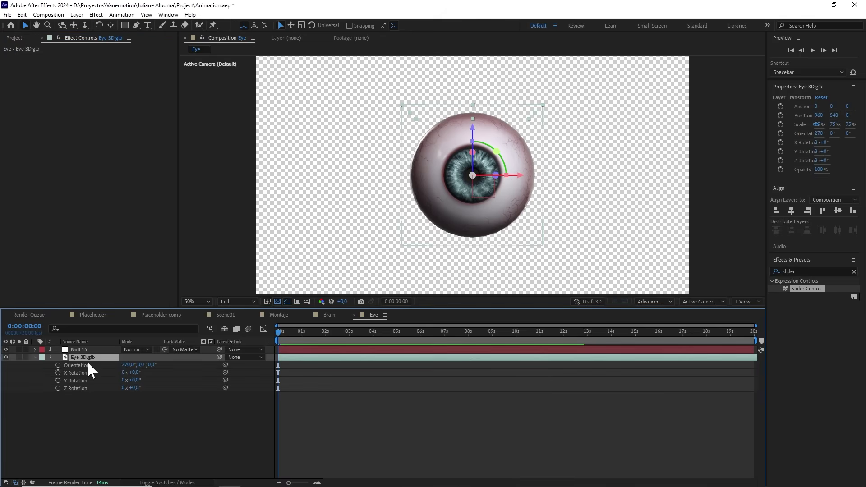
{"action": "left_click", "coordinate": [57, 372], "text": "alt"}
{"action": "type", "text": "wiggle()"}
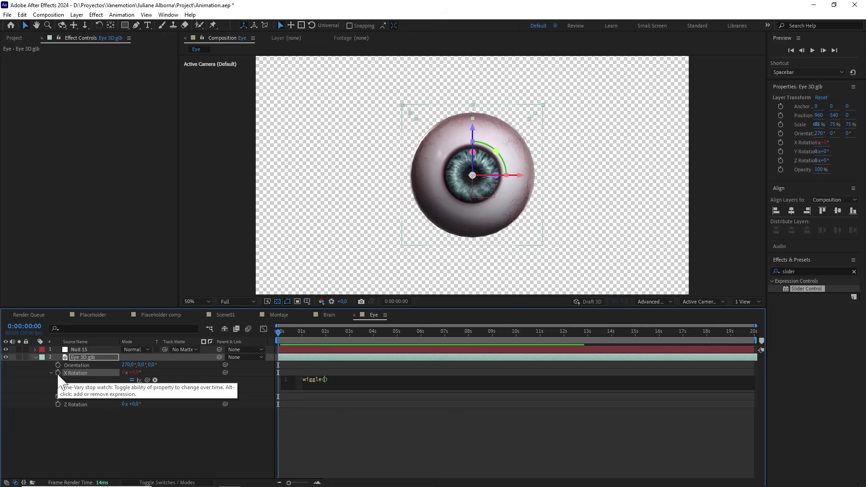
{"action": "type", "text": "1,"}
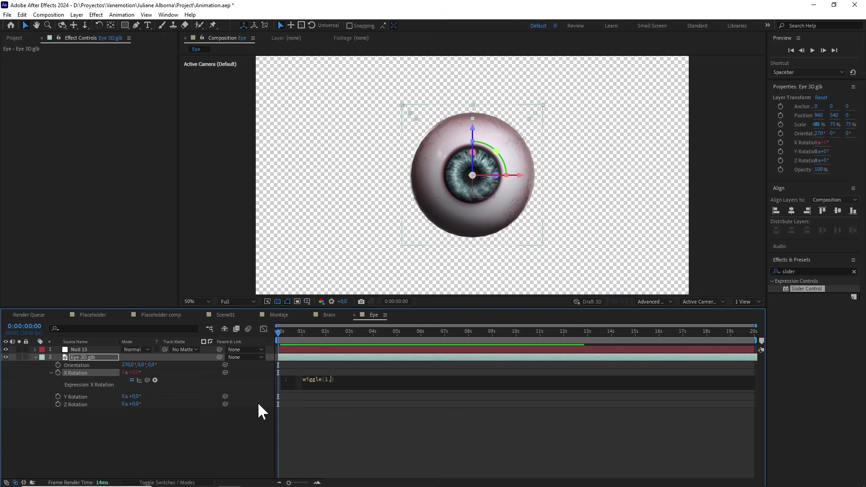
{"action": "left_click", "coordinate": [81, 349]}
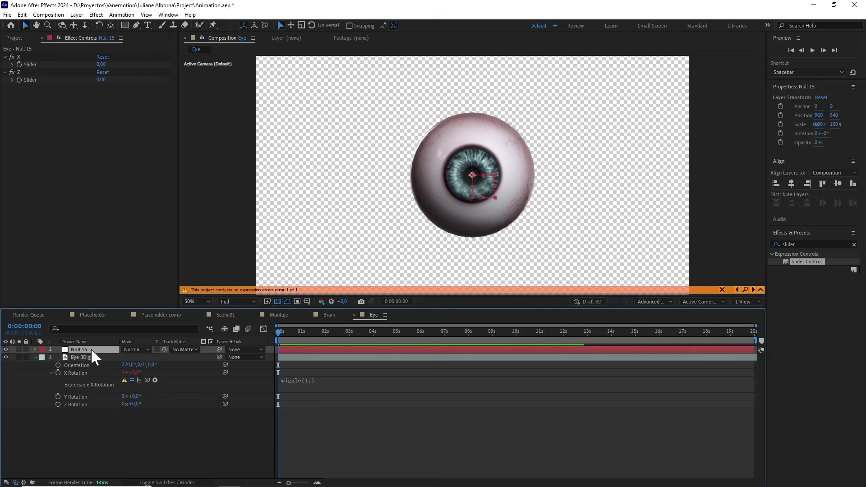
{"action": "left_click", "coordinate": [285, 379]}
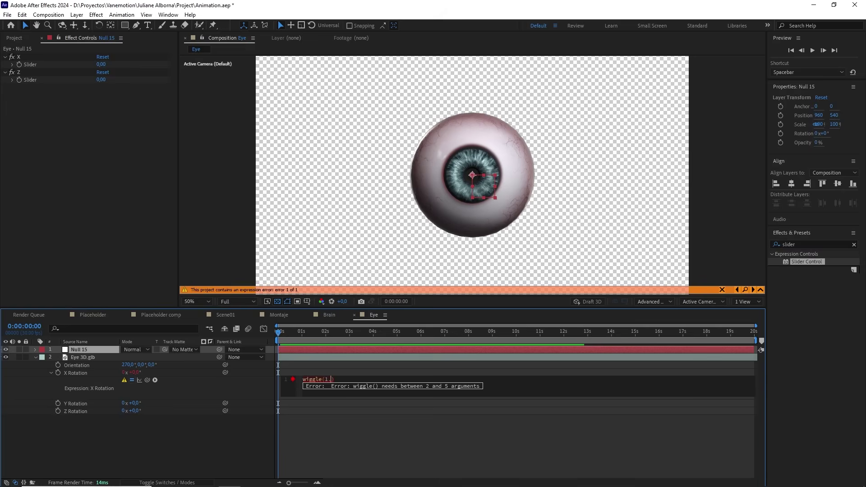
{"action": "left_click_drag", "start_coordinate": [148, 379], "coordinate": [42, 67]}
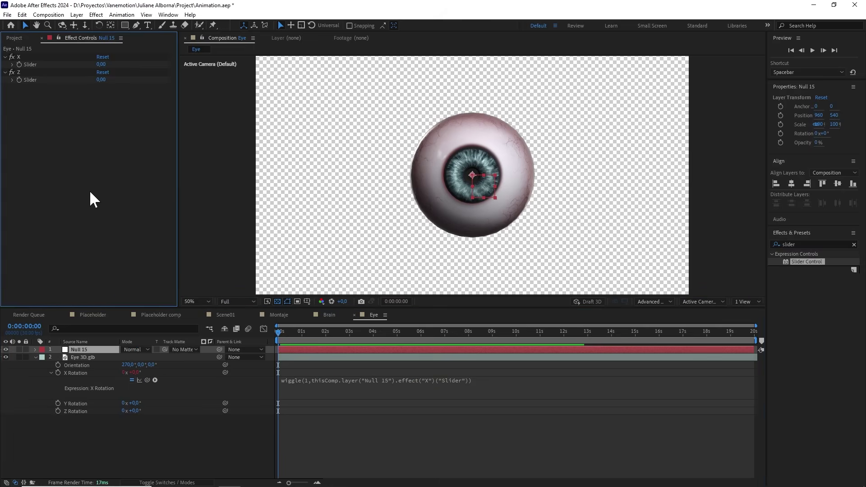
Step: Try the null's X slider at 73 in a preview, and undo the change
{"action": "left_click_drag", "start_coordinate": [101, 64], "coordinate": [135, 67]}
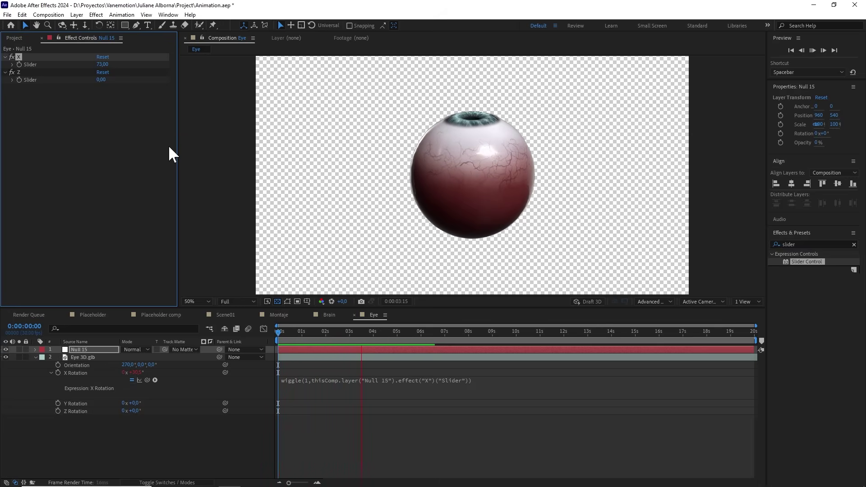
{"action": "key", "text": "ctrl+z"}
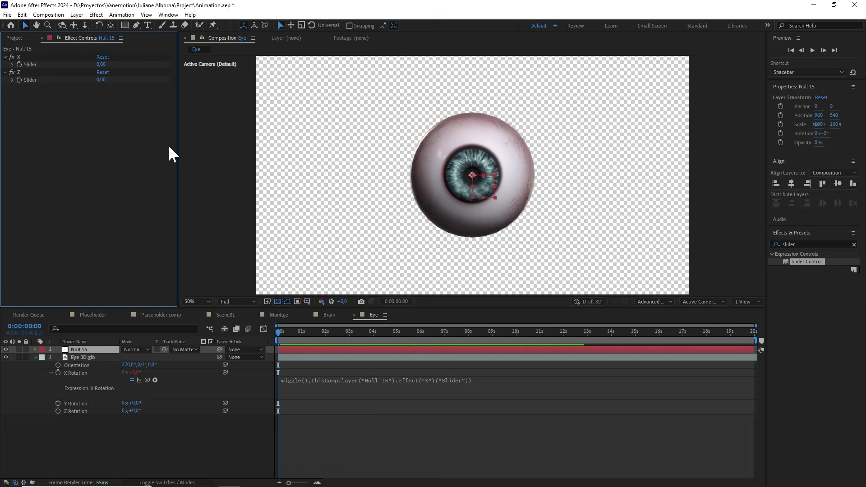
Step: Give the eye model's Z Rotation a wiggle expression with frequency 1 and the null's Z slider as its amplitude
{"action": "left_click", "coordinate": [58, 411], "text": "alt"}
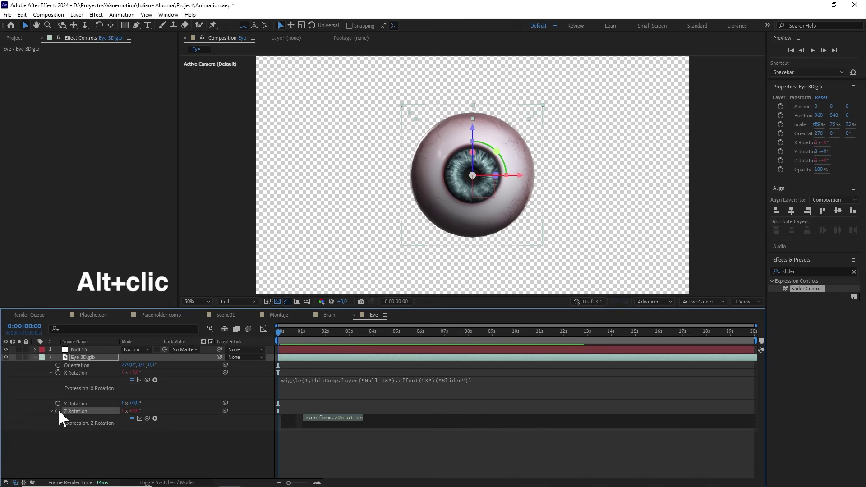
{"action": "type", "text": "wigg"}
{"action": "key", "text": "Return"}
{"action": "type", "text": "1,"}
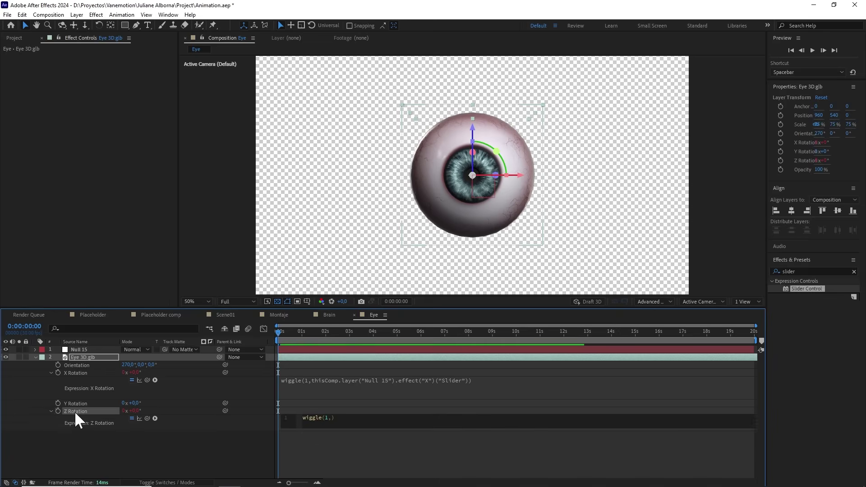
{"action": "left_click", "coordinate": [112, 350]}
{"action": "left_click", "coordinate": [298, 420]}
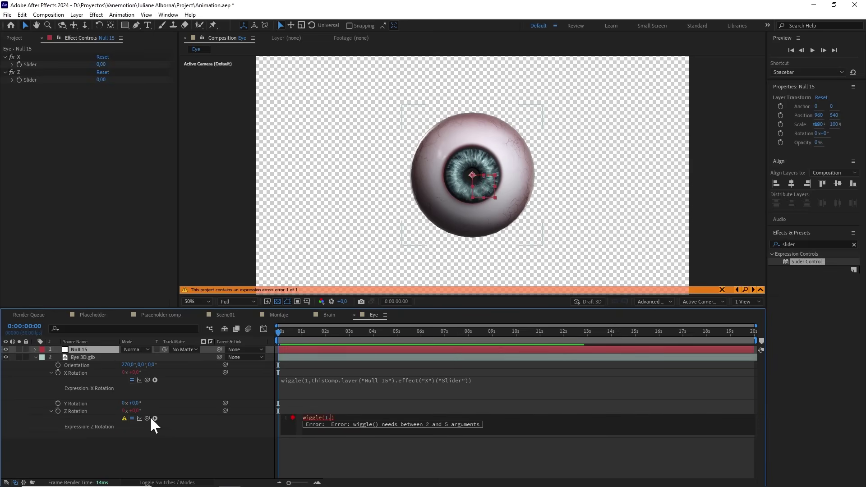
{"action": "left_click_drag", "start_coordinate": [149, 417], "coordinate": [35, 80]}
{"action": "left_click", "coordinate": [63, 139]}
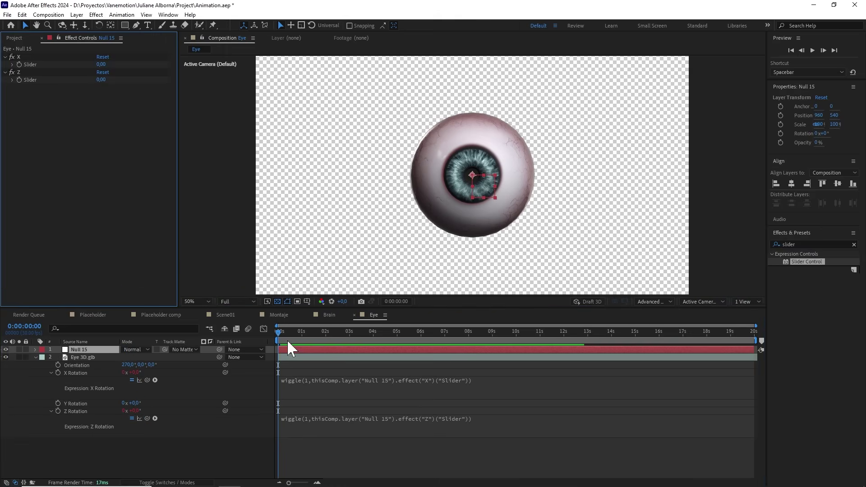
Step: At 1 second, set the null's X slider to -36 and Z slider to -40, and keyframe both
{"action": "left_click_drag", "start_coordinate": [288, 341], "coordinate": [301, 341]}
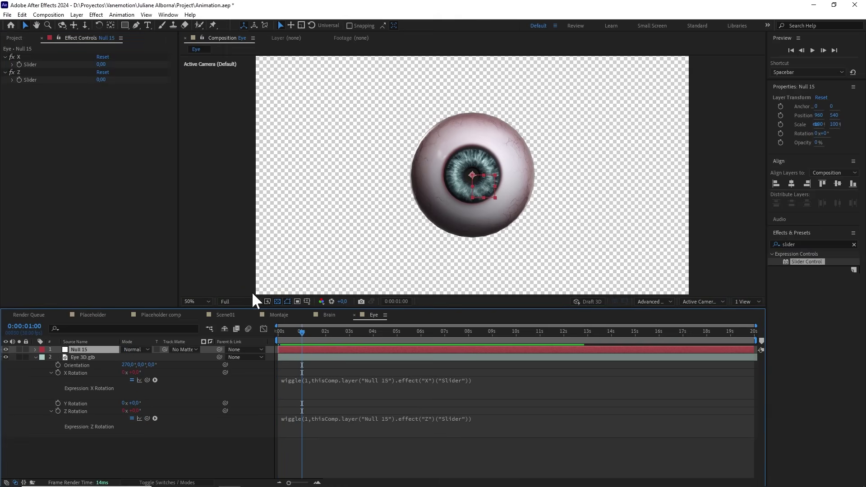
{"action": "left_click", "coordinate": [99, 64]}
{"action": "type", "text": "-36"}
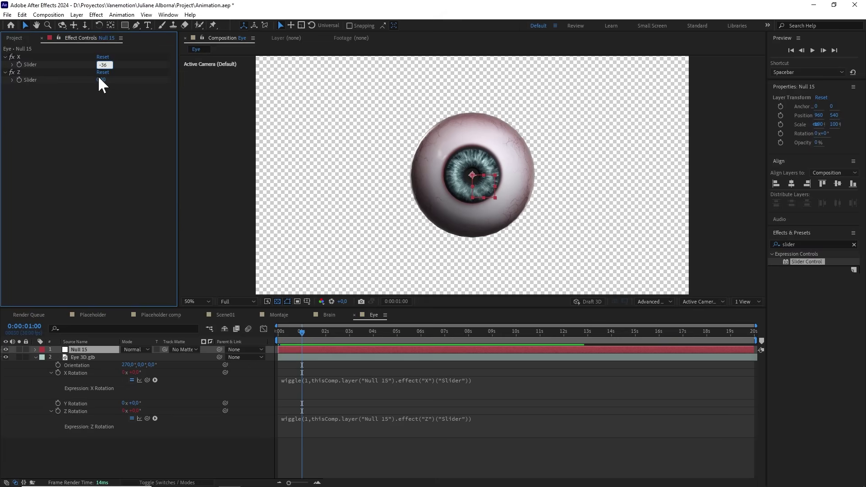
{"action": "left_click", "coordinate": [99, 79]}
{"action": "type", "text": "-40"}
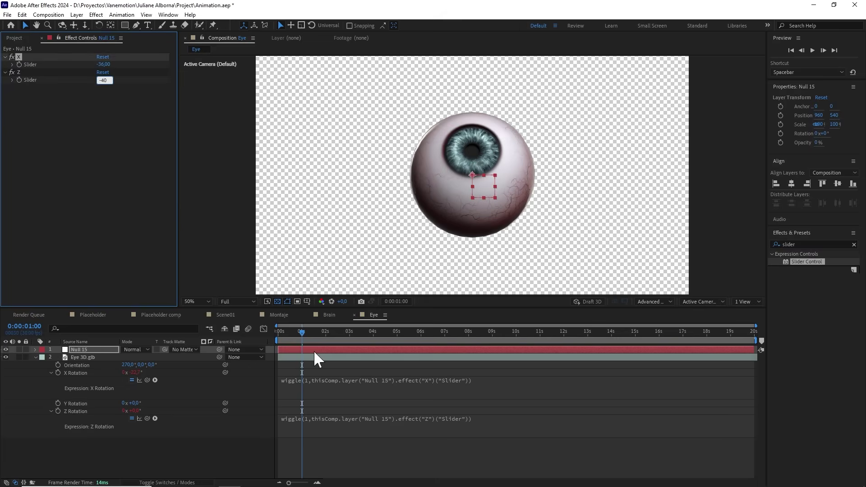
{"action": "left_click", "coordinate": [18, 63]}
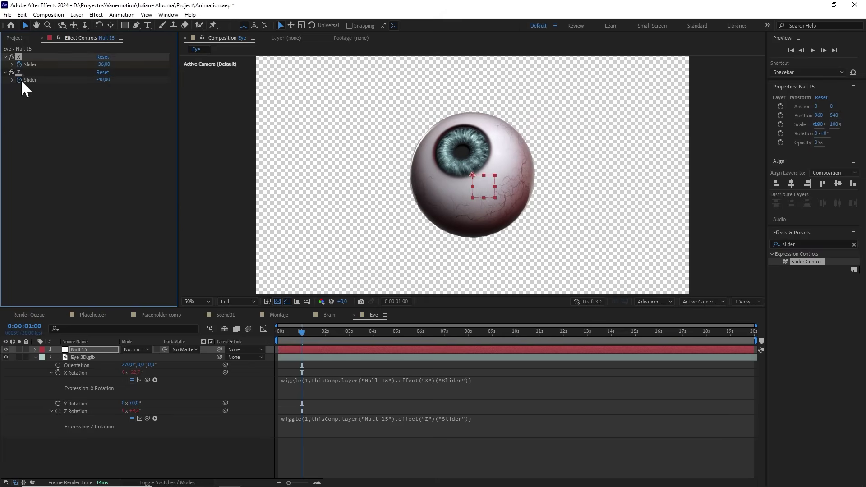
{"action": "left_click", "coordinate": [20, 79]}
{"action": "left_click", "coordinate": [313, 350]}
{"action": "key", "text": "u"}
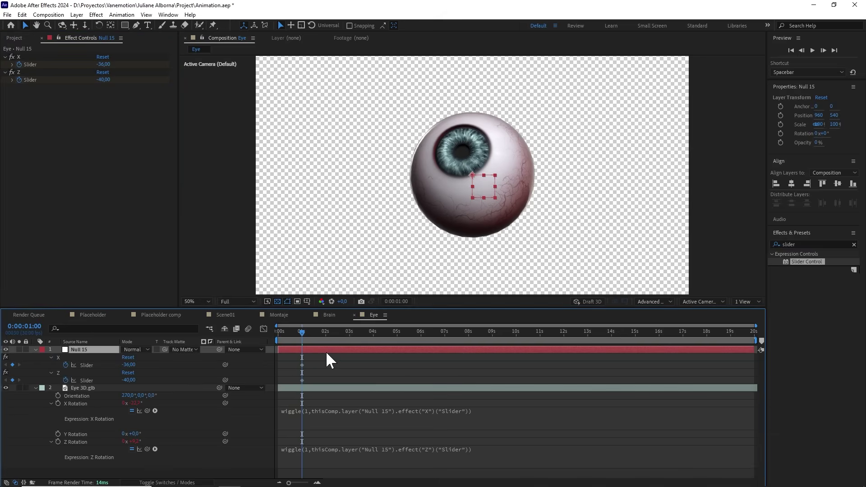
Step: At 2 seconds, keyframe the null's X and Z sliders at 0
{"action": "left_click_drag", "start_coordinate": [306, 331], "coordinate": [325, 340]}
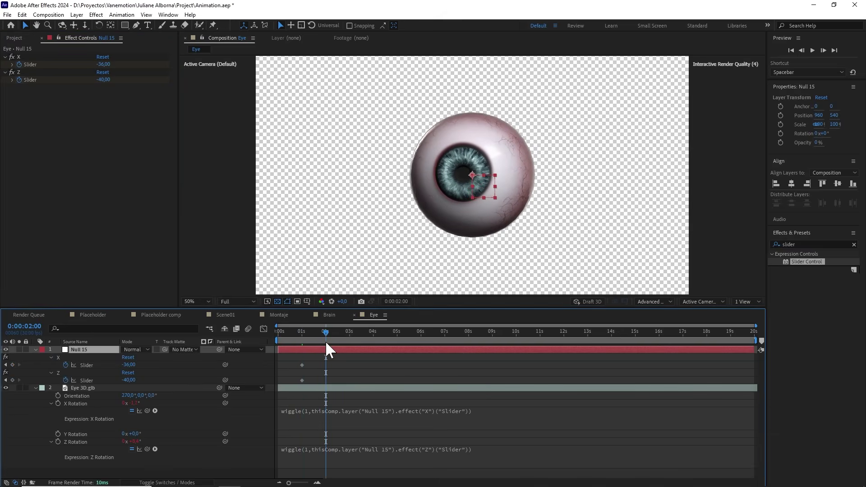
{"action": "left_click", "coordinate": [108, 64]}
{"action": "type", "text": "0"}
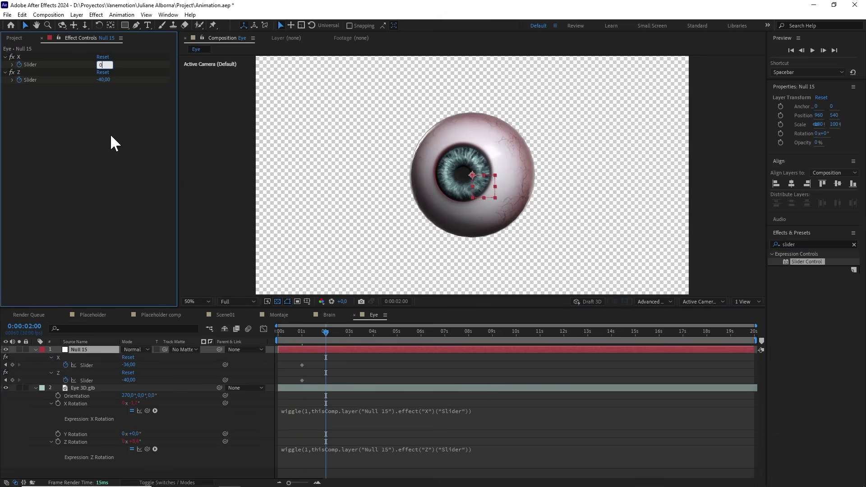
{"action": "left_click", "coordinate": [110, 133]}
{"action": "left_click", "coordinate": [100, 81]}
{"action": "type", "text": "0"}
{"action": "left_click", "coordinate": [114, 144]}
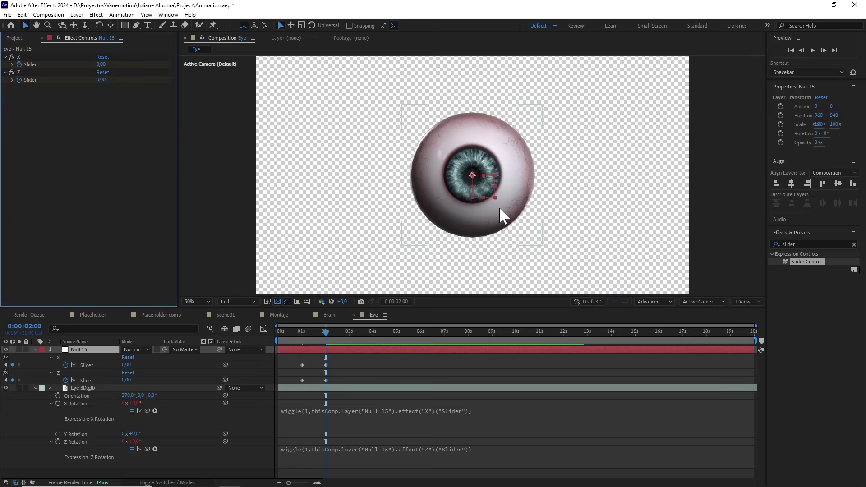
Step: Apply Easy Ease to all four slider keyframes and preview the eye animation from the start
{"action": "left_click_drag", "start_coordinate": [361, 357], "coordinate": [286, 378]}
{"action": "key", "text": "F9"}
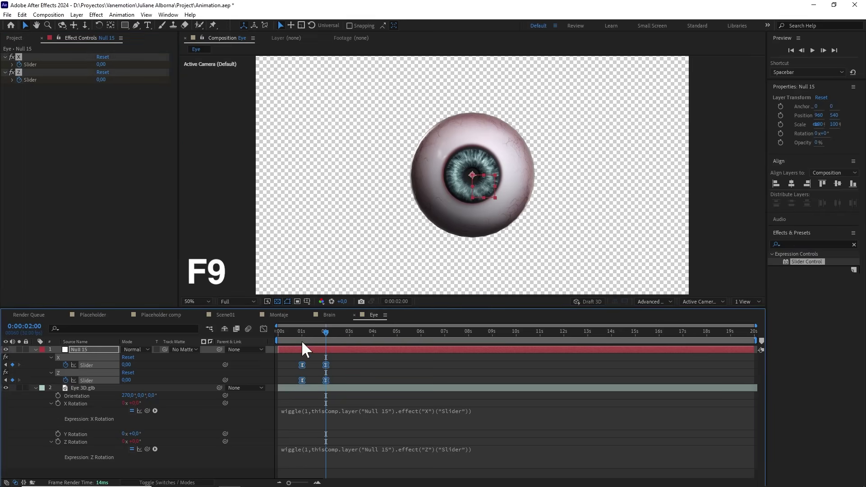
{"action": "left_click_drag", "start_coordinate": [301, 336], "coordinate": [268, 335]}
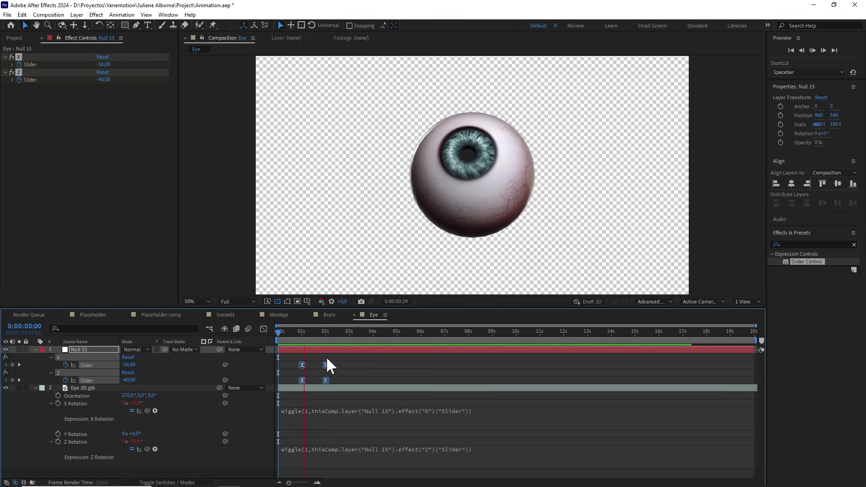
{"action": "key", "text": "space"}
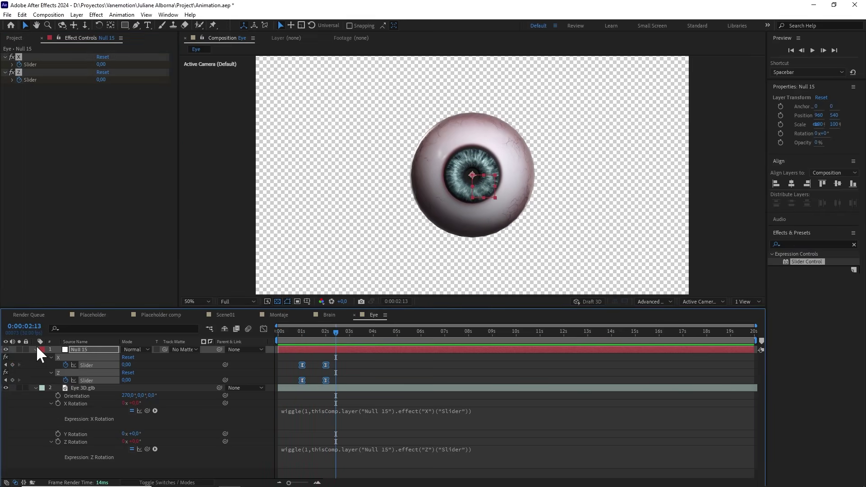
Step: Collapse the Eye layers, return to the Montaje composition, and tidy up by collapsing the project folders and clearing the effects search
{"action": "left_click", "coordinate": [36, 350]}
{"action": "left_click", "coordinate": [36, 357]}
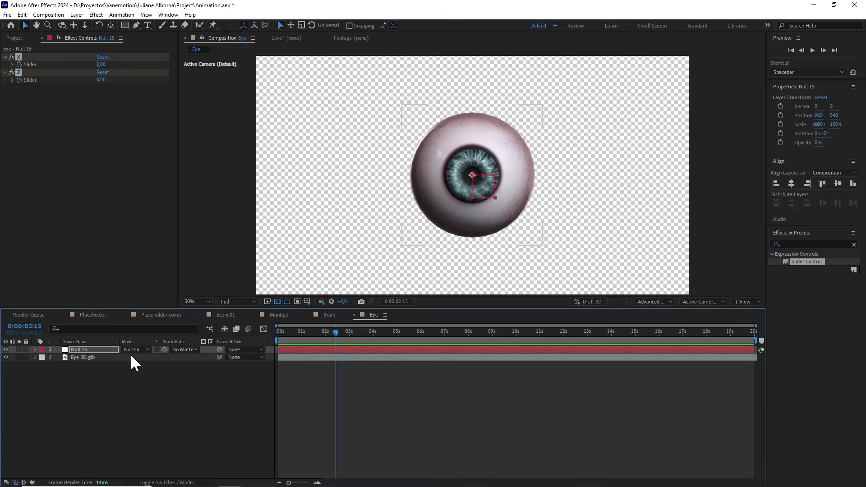
{"action": "left_click", "coordinate": [277, 315]}
{"action": "left_click", "coordinate": [13, 38]}
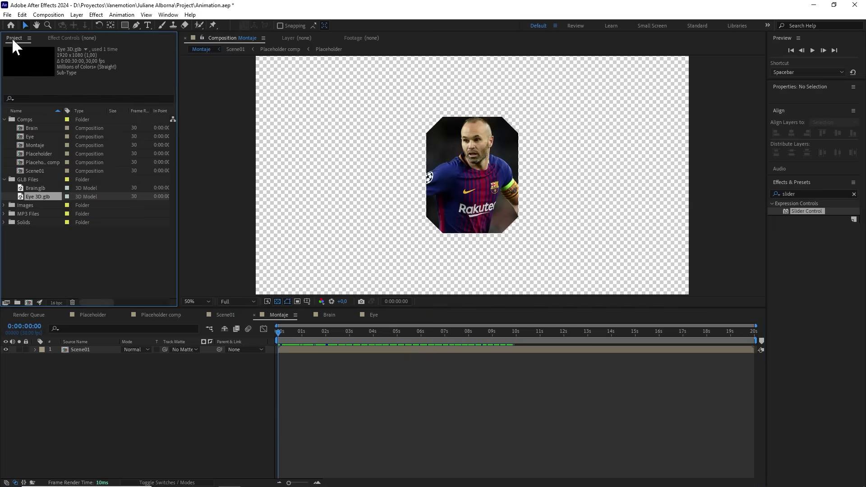
{"action": "left_click", "coordinate": [4, 180]}
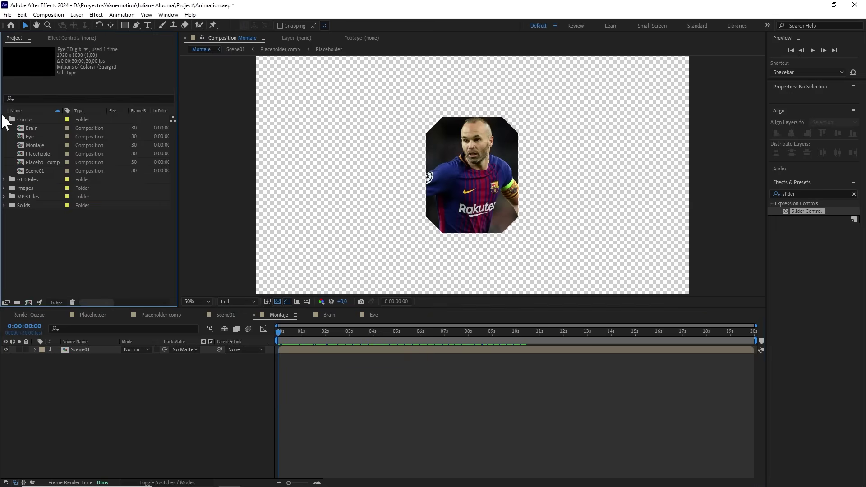
{"action": "left_click", "coordinate": [4, 119]}
{"action": "left_click", "coordinate": [116, 215]}
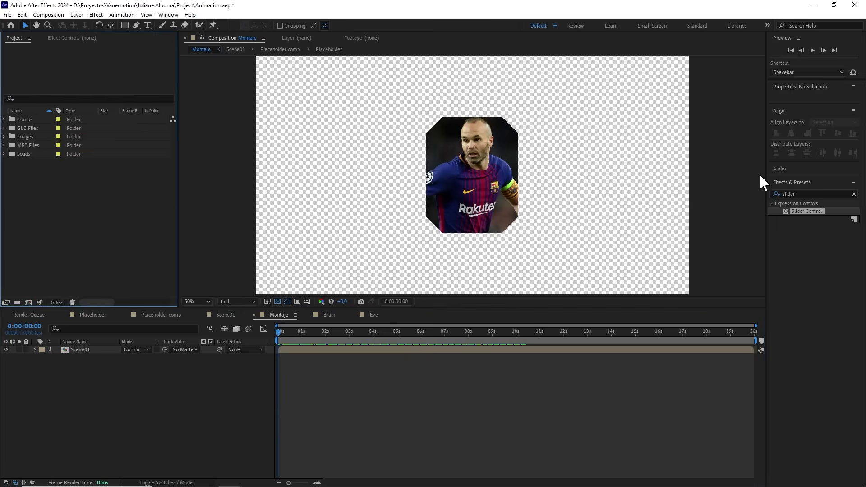
{"action": "left_click", "coordinate": [854, 195]}
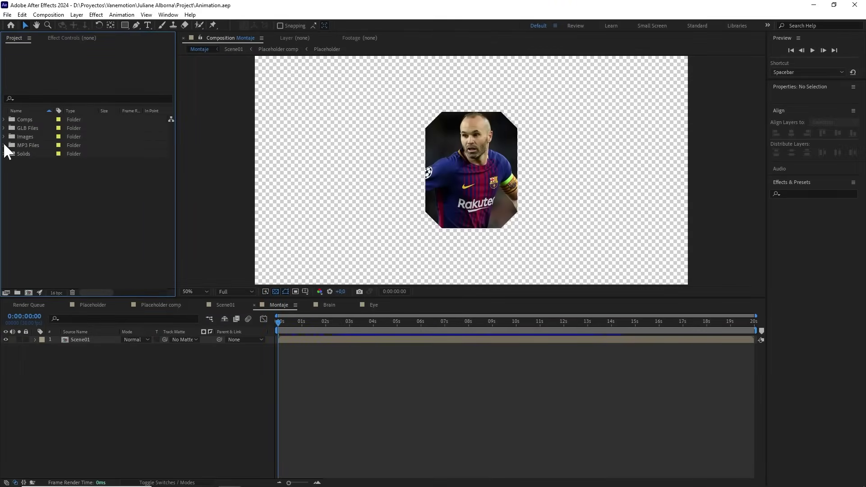
Step: Add Audio.mp3 below the Scene01 layer in the Montaje composition, and show its waveform while previewing playback
{"action": "left_click", "coordinate": [4, 144]}
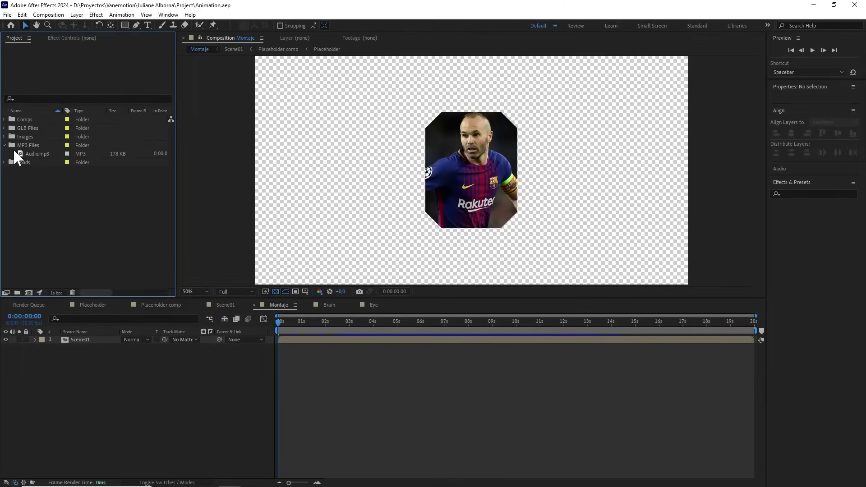
{"action": "left_click_drag", "start_coordinate": [27, 154], "coordinate": [69, 284]}
{"action": "left_click_drag", "start_coordinate": [83, 363], "coordinate": [83, 363]}
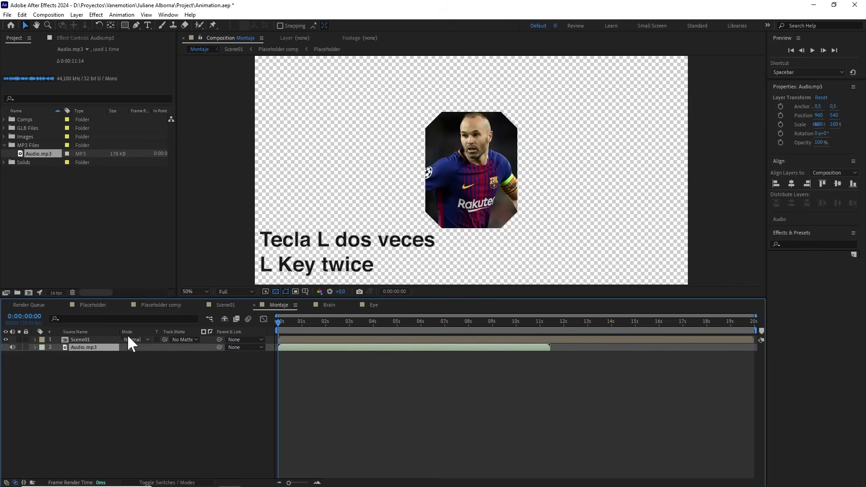
{"action": "key", "text": "l"}
{"action": "key", "text": "l"}
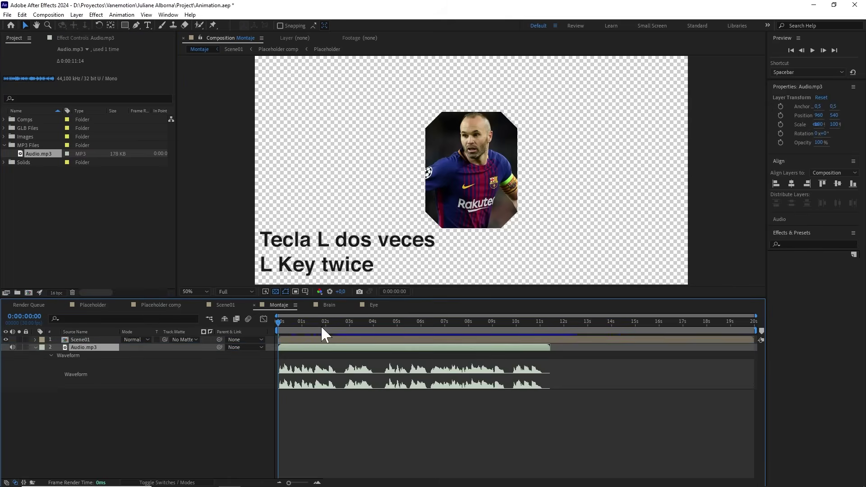
{"action": "key", "text": "space"}
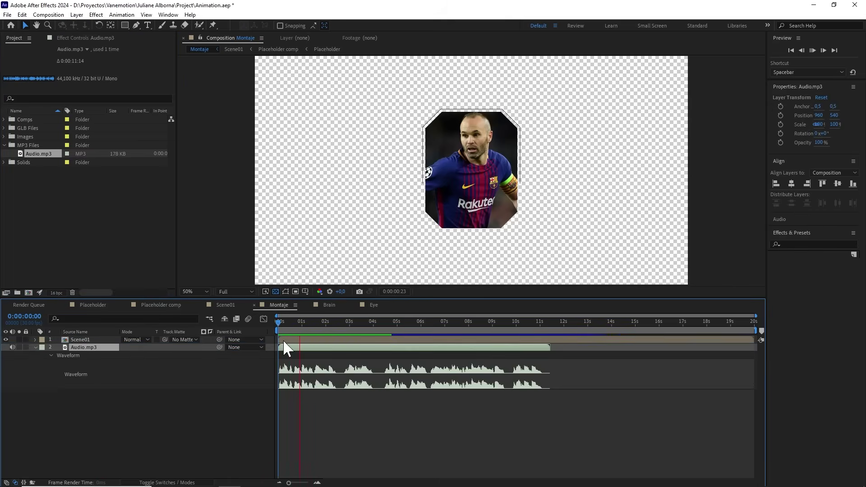
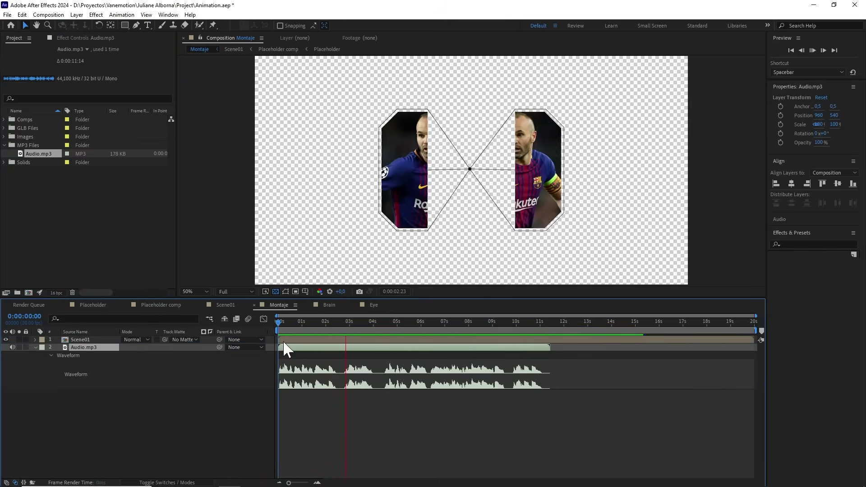
Step: At 0:00:02:22, add a text layer reading "he play with is mind" over the upper part of the split photo
{"action": "left_click", "coordinate": [343, 322]}
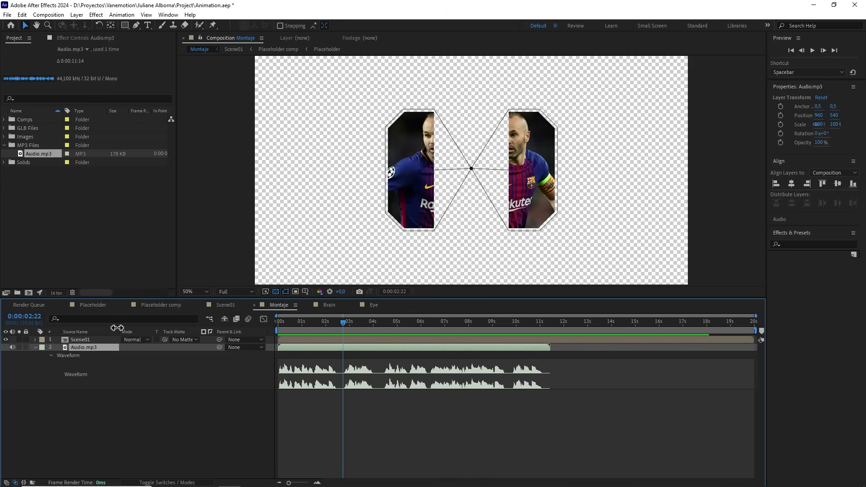
{"action": "left_click", "coordinate": [147, 26]}
{"action": "left_click", "coordinate": [379, 113]}
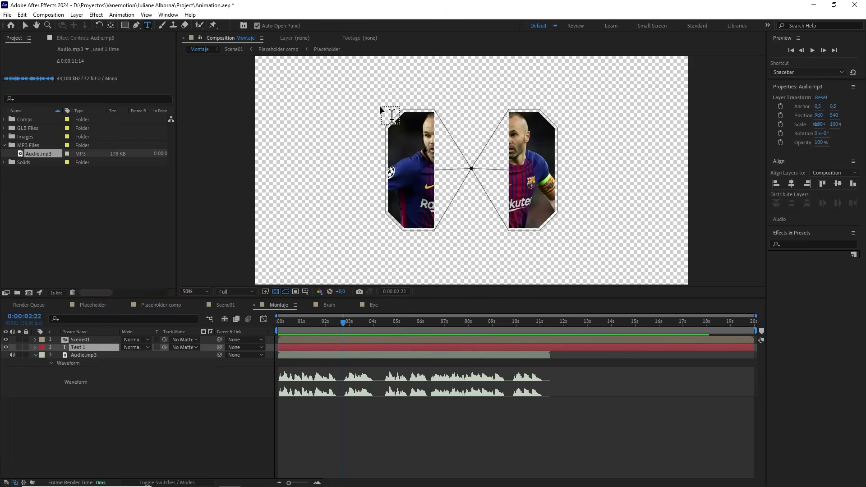
{"action": "type", "text": "he play with is"}
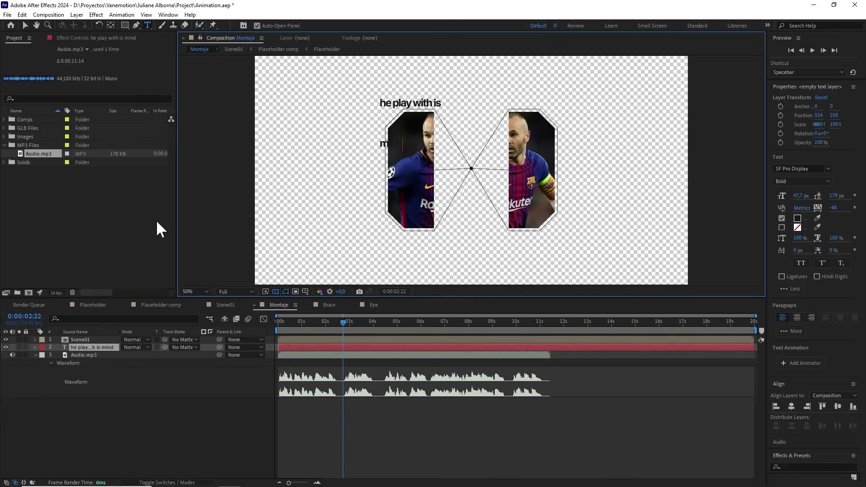
{"action": "left_click", "coordinate": [86, 347]}
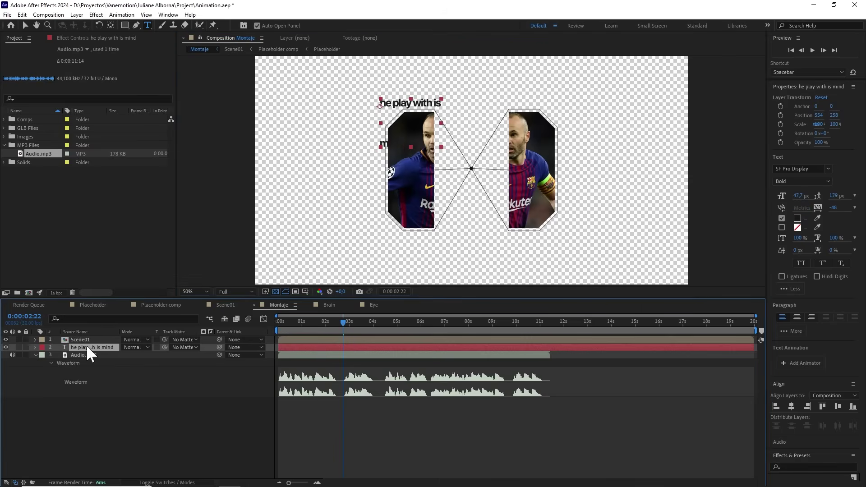
Step: Enlarge the word "mind" to 305,7 px, and scale the whole text down to about 53% centred above the split photo
{"action": "double_click", "coordinate": [385, 143]}
{"action": "left_click_drag", "start_coordinate": [798, 195], "coordinate": [818, 195]}
{"action": "left_click", "coordinate": [395, 147]}
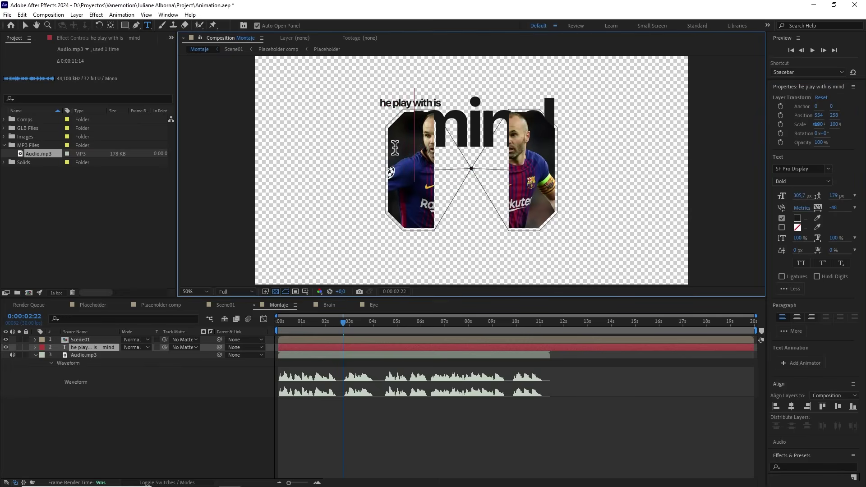
{"action": "left_click", "coordinate": [25, 26]}
{"action": "left_click_drag", "start_coordinate": [557, 151], "coordinate": [478, 102]}
Step: Add White grunge texture.jpg as the background layer just above the audio, scaled to about 37,5%
{"action": "left_click", "coordinate": [4, 136]}
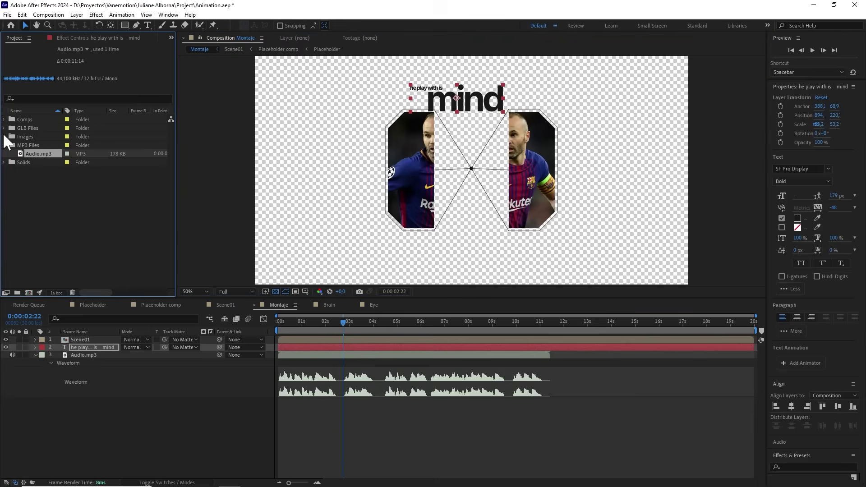
{"action": "left_click", "coordinate": [45, 178]}
{"action": "left_click_drag", "start_coordinate": [45, 178], "coordinate": [87, 356]}
{"action": "scroll", "coordinate": [551, 221], "scroll_direction": "down", "scroll_amount": 3}
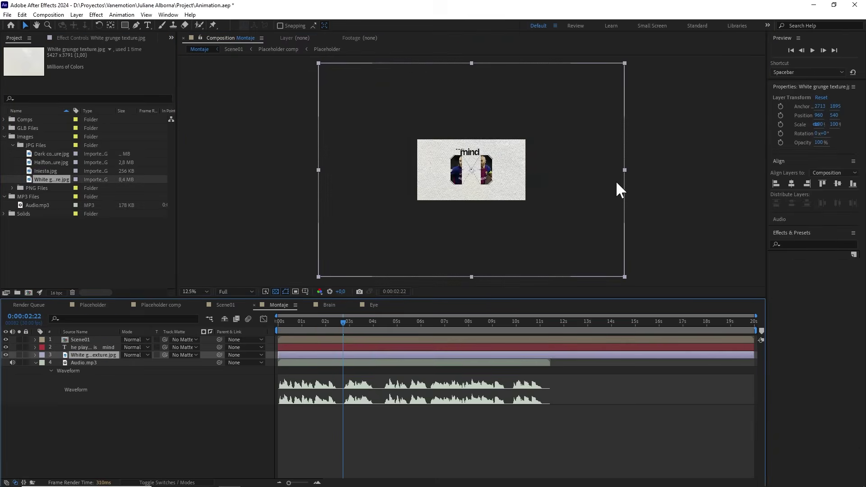
{"action": "left_click_drag", "start_coordinate": [624, 169], "coordinate": [528, 165]}
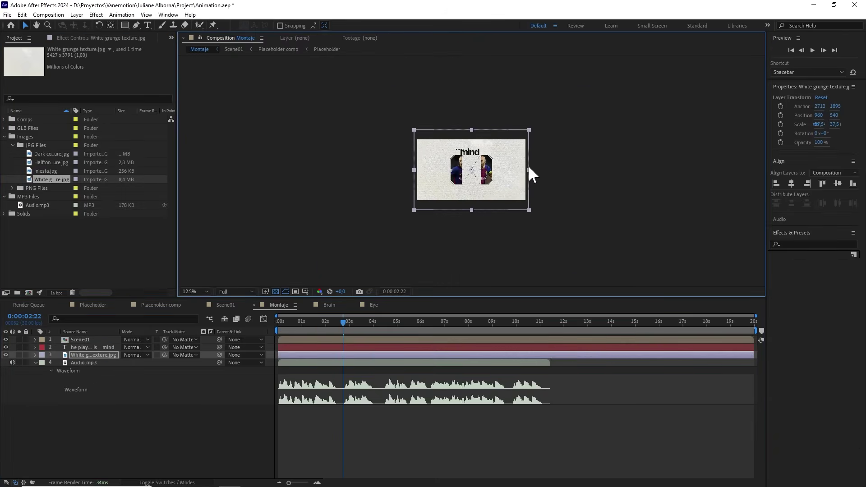
{"action": "scroll", "coordinate": [530, 167], "scroll_direction": "up", "scroll_amount": 3}
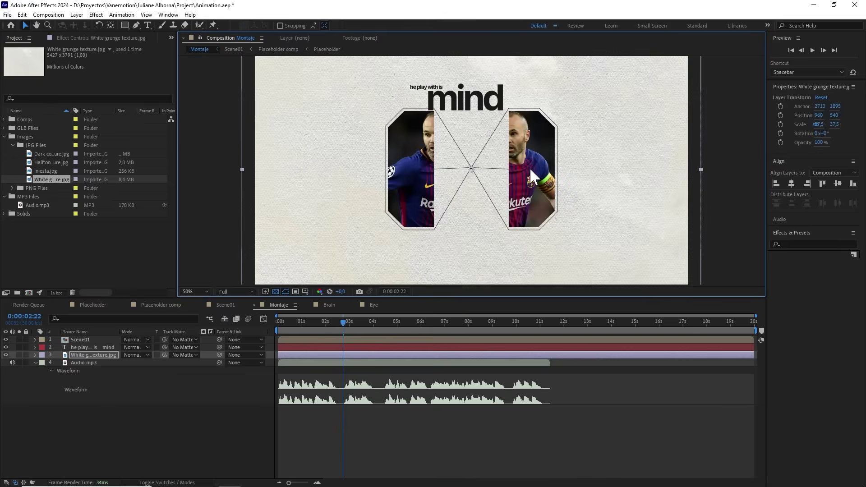
Step: Add the Brain composition directly below Scene01 and set its scale to 60%
{"action": "left_click", "coordinate": [4, 120]}
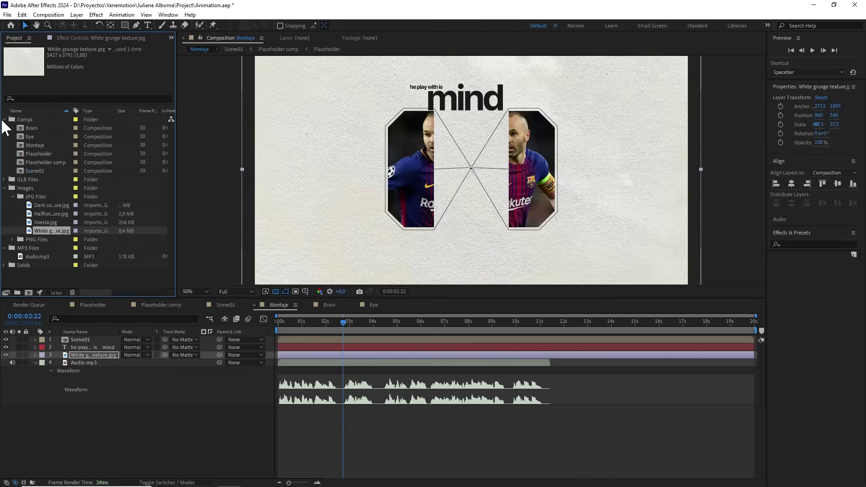
{"action": "left_click_drag", "start_coordinate": [27, 128], "coordinate": [74, 342]}
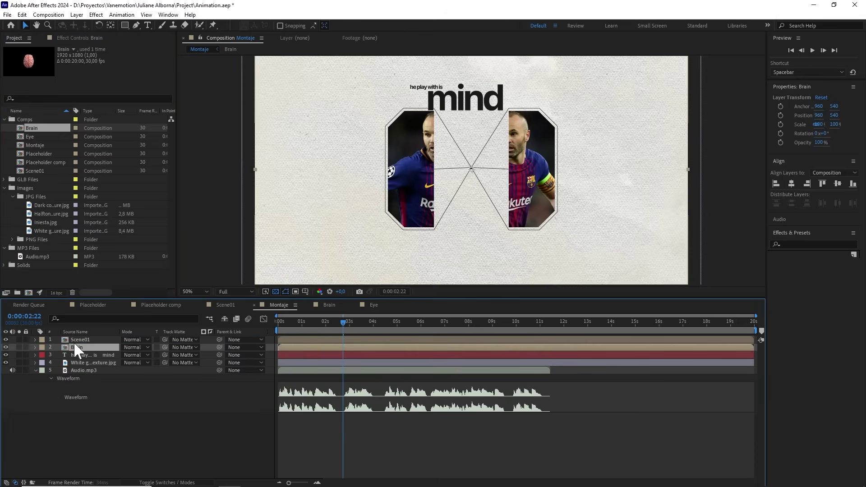
{"action": "key", "text": "s"}
{"action": "left_click_drag", "start_coordinate": [149, 356], "coordinate": [141, 359]}
{"action": "left_click", "coordinate": [144, 355]}
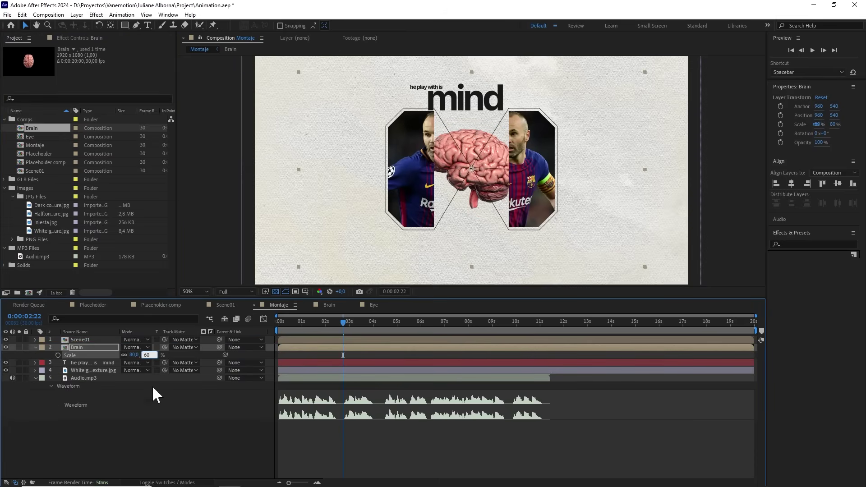
{"action": "type", "text": "60"}
{"action": "left_click", "coordinate": [165, 432]}
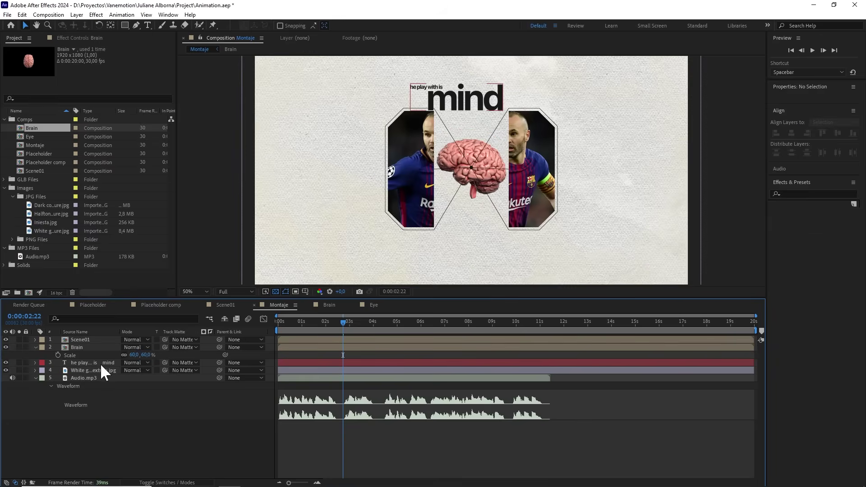
Step: Move the text layer to the top of the stack and give it an Opacity text animator set to 0%
{"action": "left_click_drag", "start_coordinate": [98, 362], "coordinate": [92, 337]}
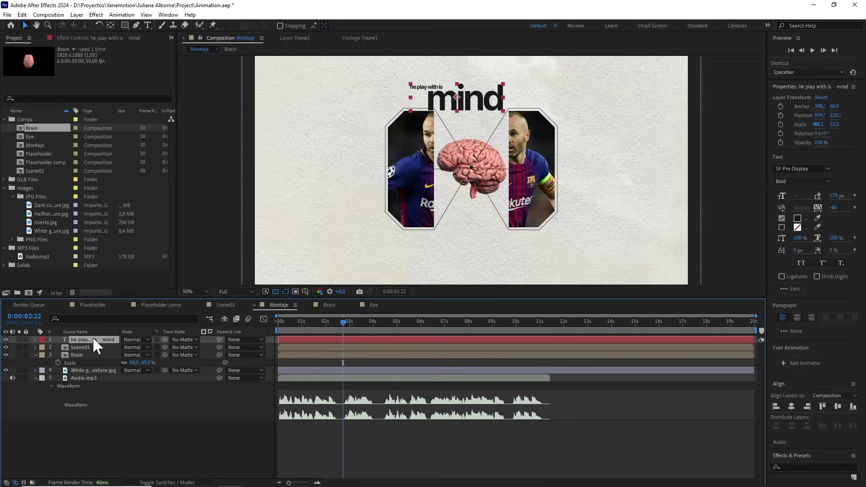
{"action": "left_click", "coordinate": [35, 339]}
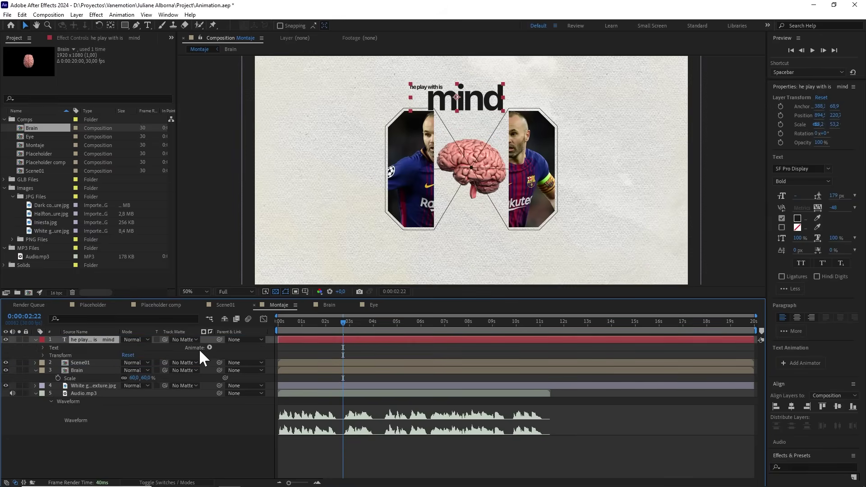
{"action": "left_click", "coordinate": [209, 347]}
{"action": "left_click", "coordinate": [238, 227]}
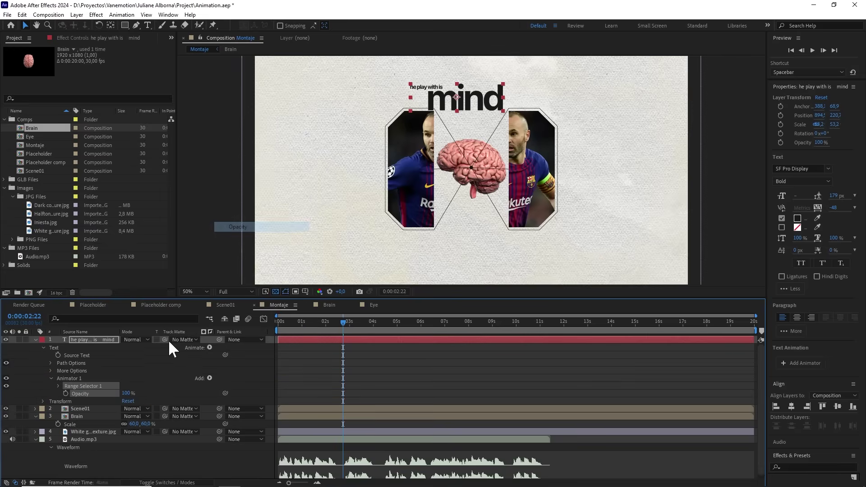
{"action": "left_click_drag", "start_coordinate": [127, 393], "coordinate": [53, 397]}
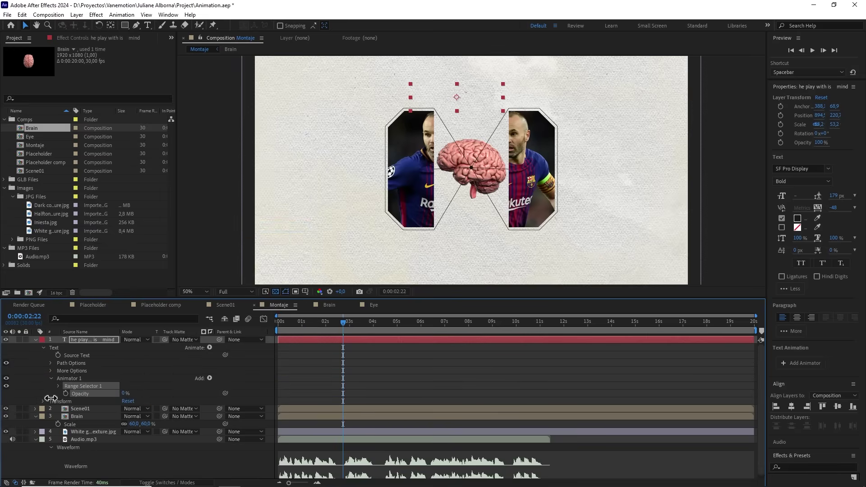
Step: Keyframe the text's Range Selector Start from 0% at 0:00:02:22 to 100% at 0:00:03:25, and preview the reveal
{"action": "left_click", "coordinate": [57, 386]}
{"action": "left_click", "coordinate": [73, 393]}
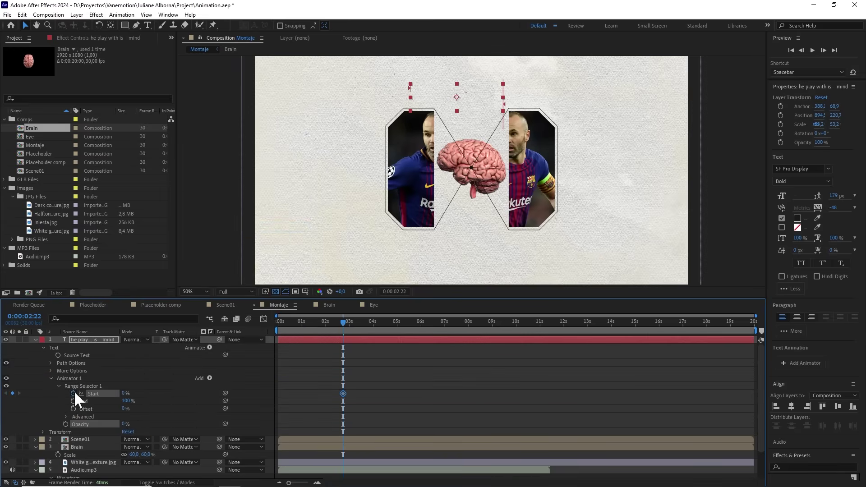
{"action": "scroll", "coordinate": [344, 392], "scroll_direction": "down", "scroll_amount": 2}
{"action": "left_click", "coordinate": [373, 363]}
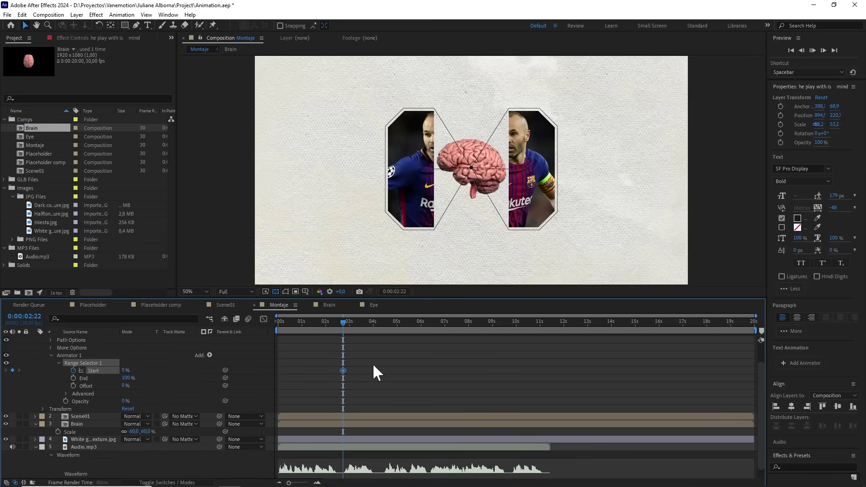
{"action": "key", "text": "space"}
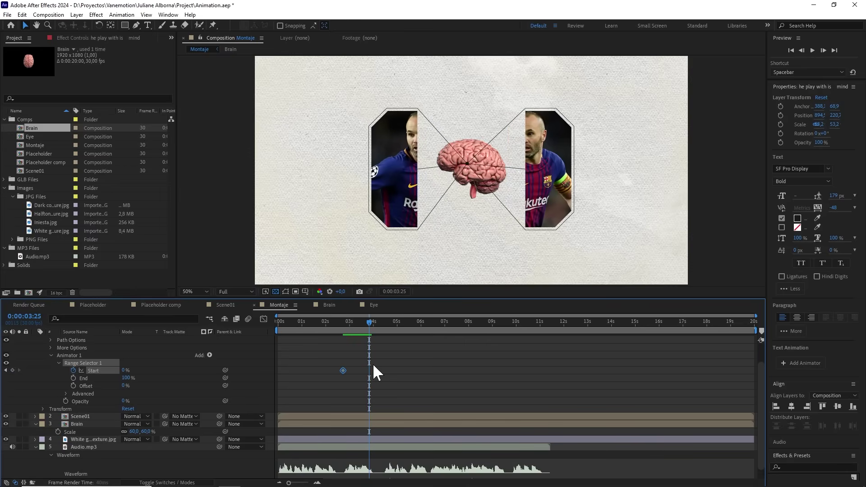
{"action": "left_click_drag", "start_coordinate": [130, 370], "coordinate": [248, 373]}
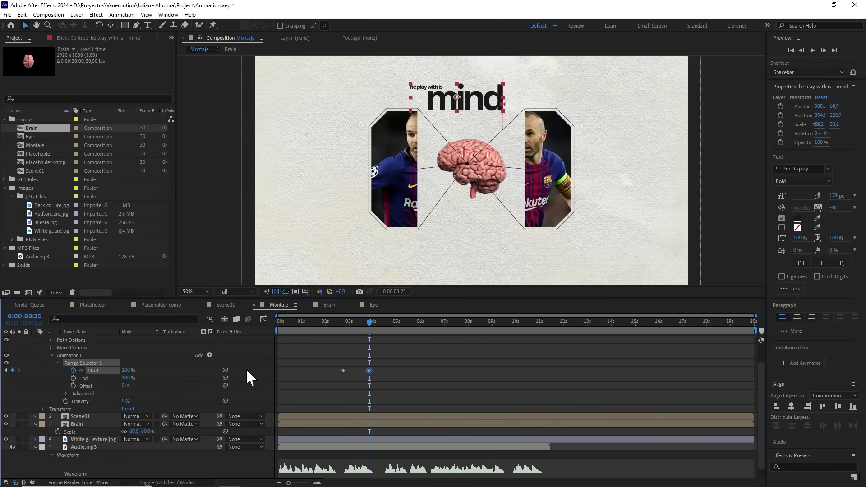
{"action": "scroll", "coordinate": [350, 412], "scroll_direction": "down", "scroll_amount": 1}
{"action": "left_click_drag", "start_coordinate": [361, 322], "coordinate": [341, 324]}
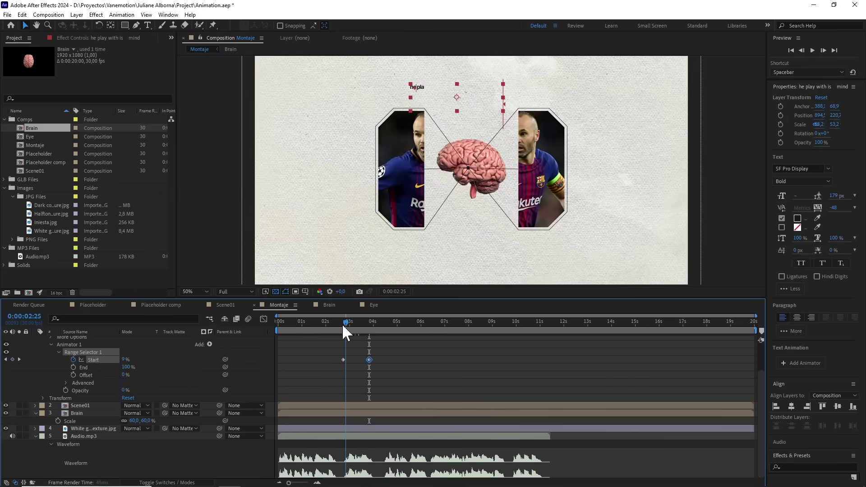
{"action": "key", "text": "space"}
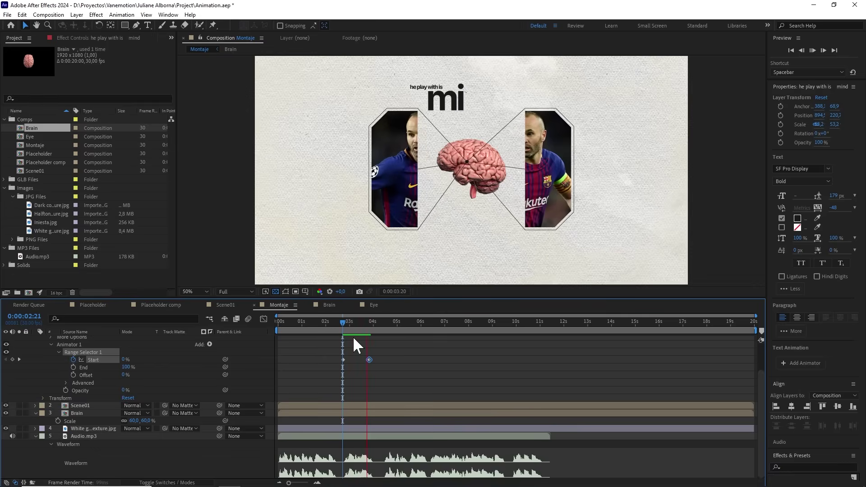
{"action": "key", "text": "space"}
Step: Base the text's range selector on Words and preview the word-by-word reveal
{"action": "left_click", "coordinate": [66, 382]}
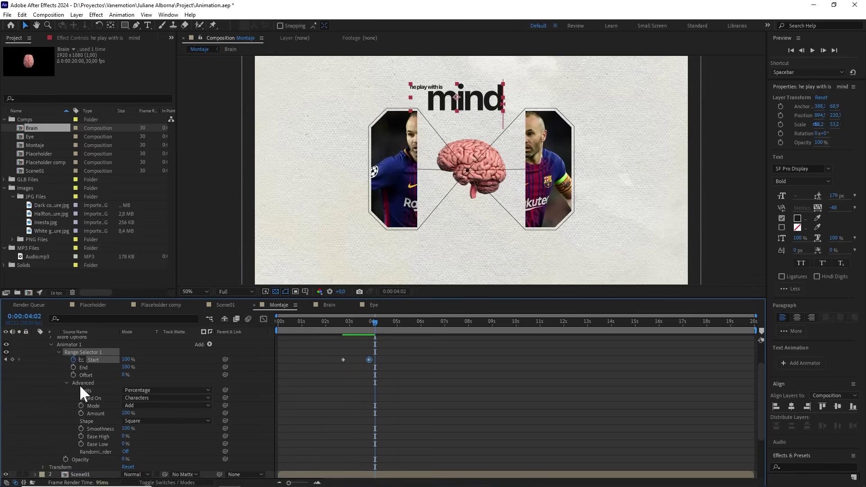
{"action": "left_click", "coordinate": [142, 398]}
{"action": "left_click", "coordinate": [144, 427]}
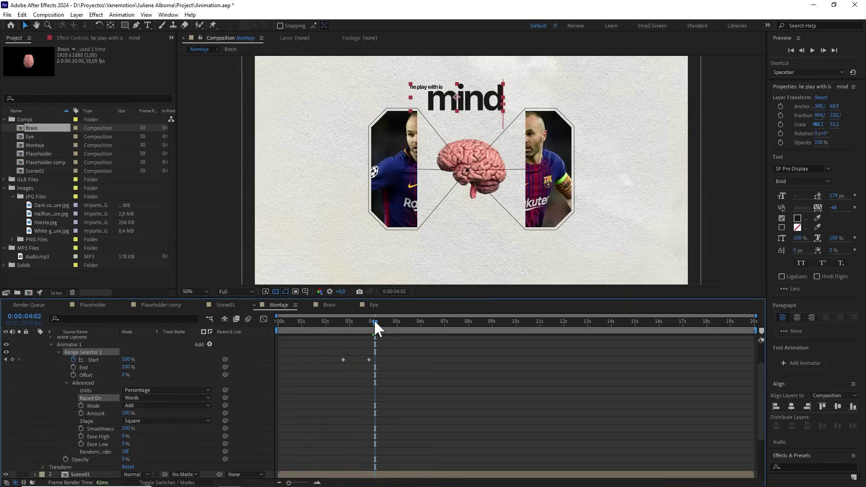
{"action": "left_click_drag", "start_coordinate": [374, 320], "coordinate": [352, 321]}
{"action": "key", "text": "space"}
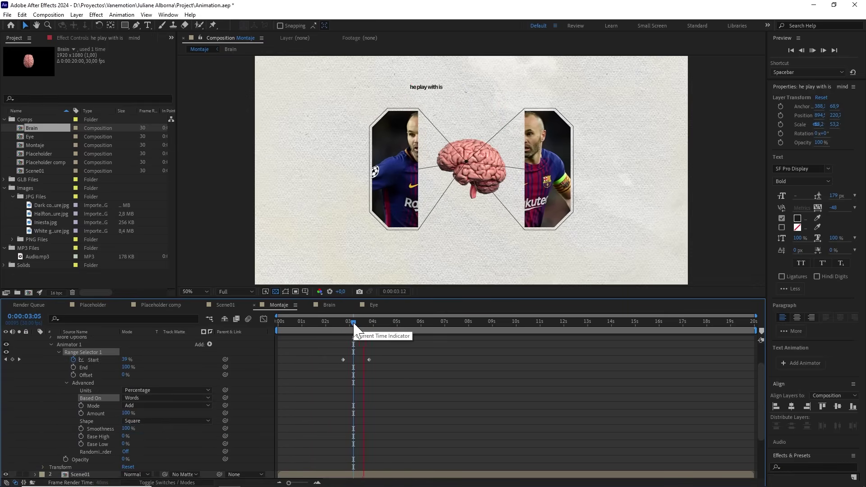
{"action": "key", "text": "space"}
Step: Collapse the expanded properties of the text, Brain and Audio.mp3 layers
{"action": "scroll", "coordinate": [68, 376], "scroll_direction": "up", "scroll_amount": 1}
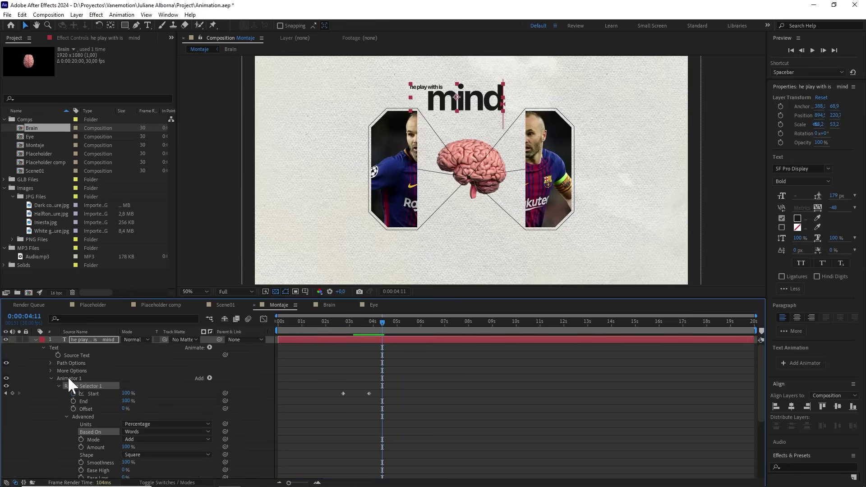
{"action": "left_click", "coordinate": [35, 339]}
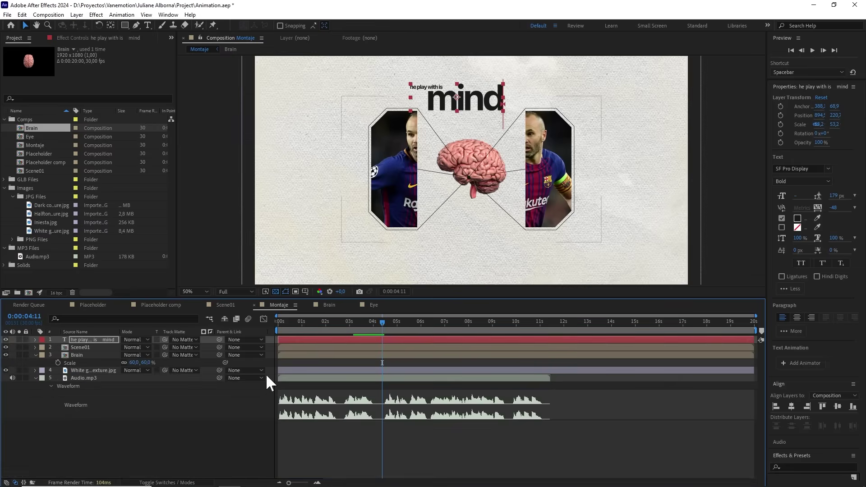
{"action": "left_click", "coordinate": [35, 355]}
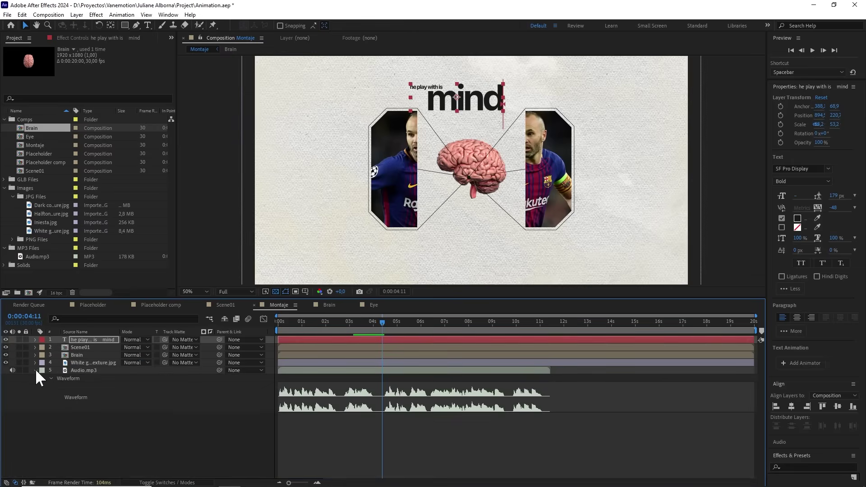
{"action": "left_click", "coordinate": [36, 370]}
Step: Create a One-Node Camera with the 35mm preset, and toggle the timeline columns to reach the layer switches
{"action": "right_click", "coordinate": [153, 430]}
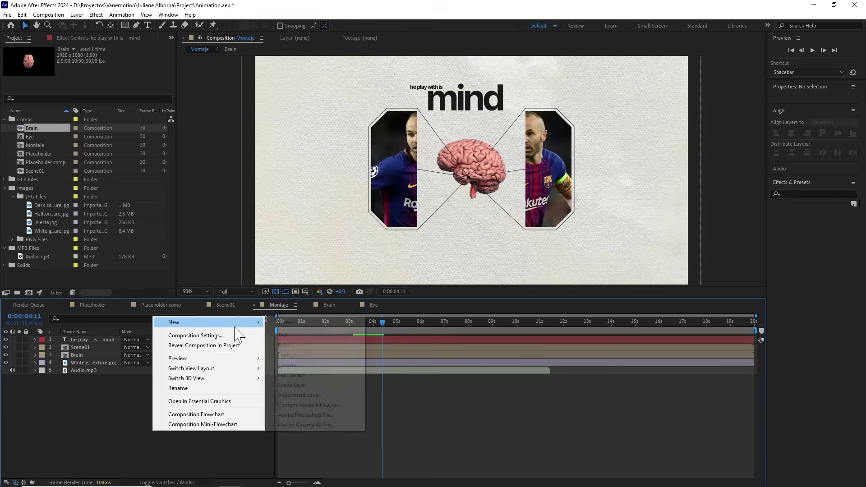
{"action": "mouse_move", "coordinate": [239, 323]}
{"action": "left_click", "coordinate": [298, 365]}
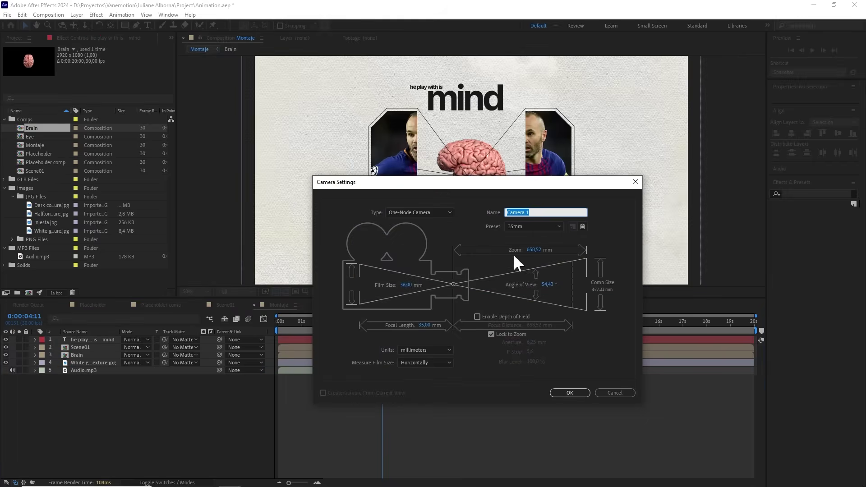
{"action": "left_click", "coordinate": [532, 226]}
{"action": "left_click", "coordinate": [520, 276]}
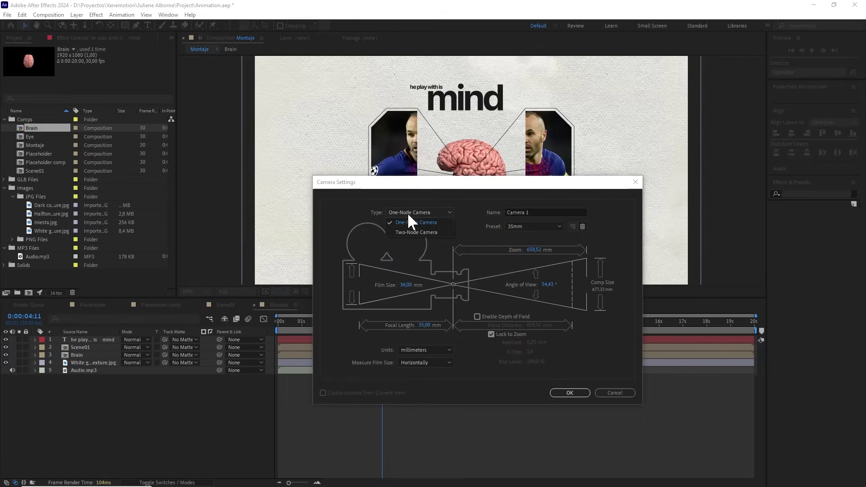
{"action": "left_click", "coordinate": [565, 393]}
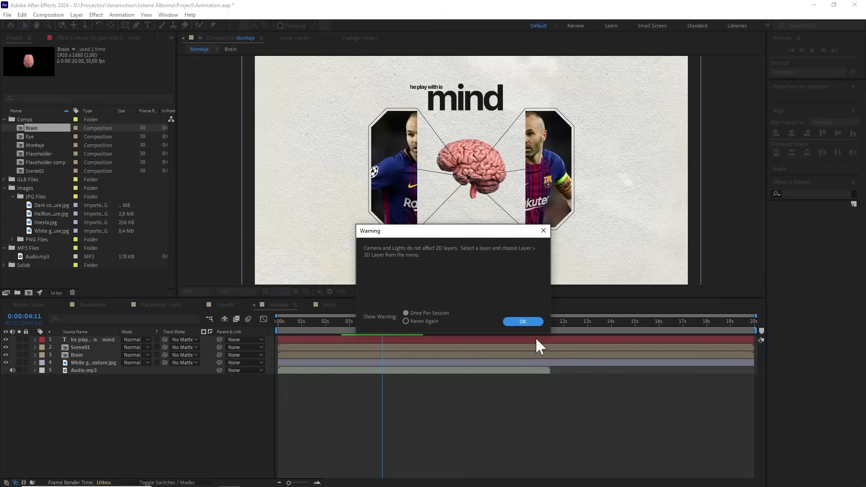
{"action": "left_click", "coordinate": [523, 322]}
{"action": "key", "text": "F4"}
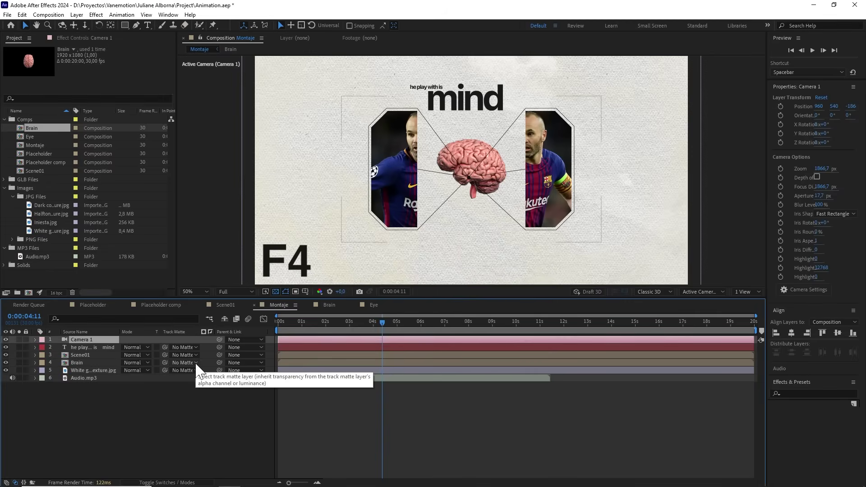
Step: Enable 3D for the text, Scene01, Brain and paper texture layers, and parent Camera 1 to a new 3D null object
{"action": "key", "text": "F4"}
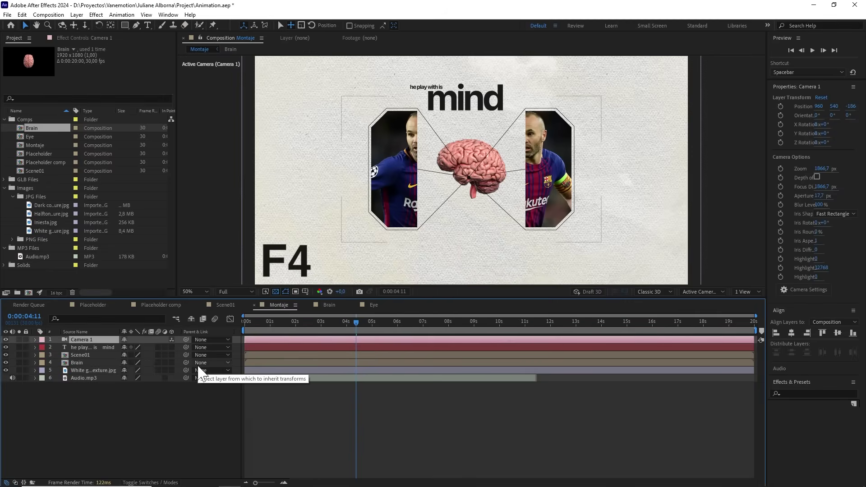
{"action": "left_click", "coordinate": [172, 347]}
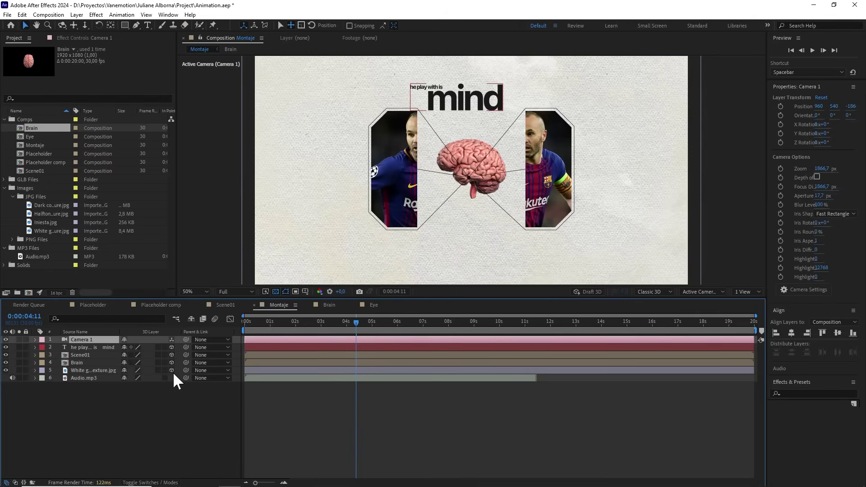
{"action": "right_click", "coordinate": [172, 446]}
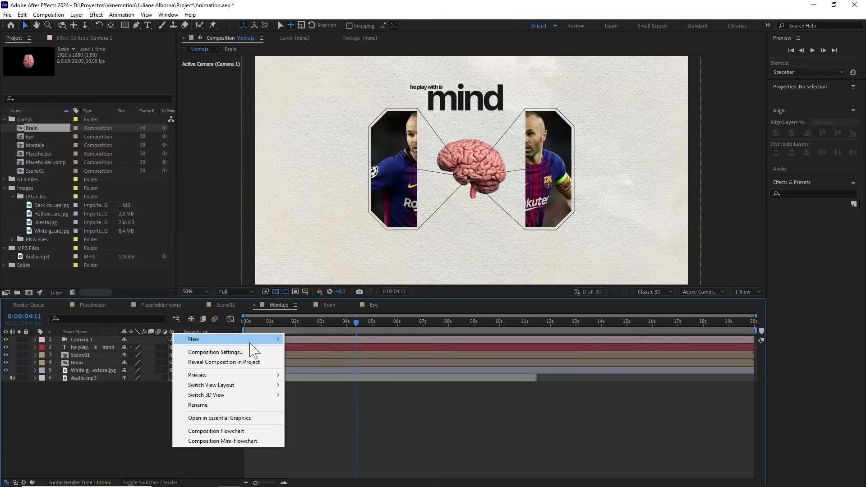
{"action": "mouse_move", "coordinate": [244, 339]}
{"action": "left_click", "coordinate": [299, 391]}
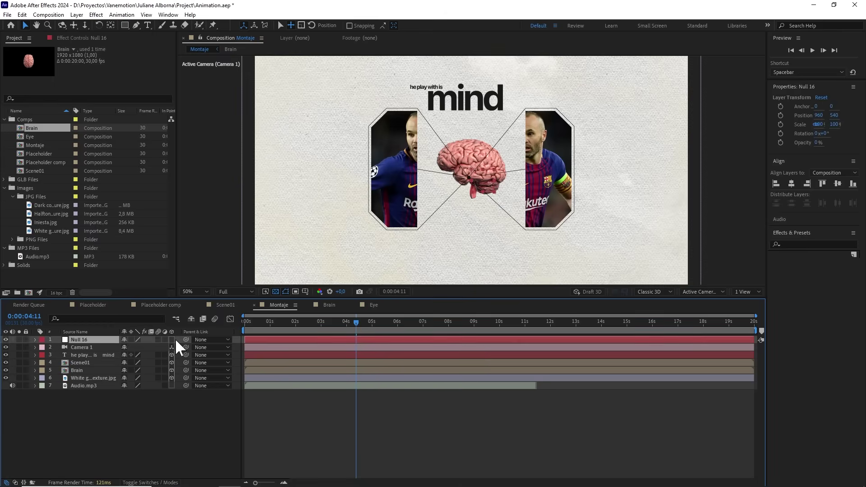
{"action": "left_click", "coordinate": [109, 346]}
{"action": "left_click_drag", "start_coordinate": [185, 347], "coordinate": [112, 339]}
Step: Keyframe the null's Z position from -500 at 0:00:00:00 to 0 at 0:00:04:00
{"action": "key", "text": "p"}
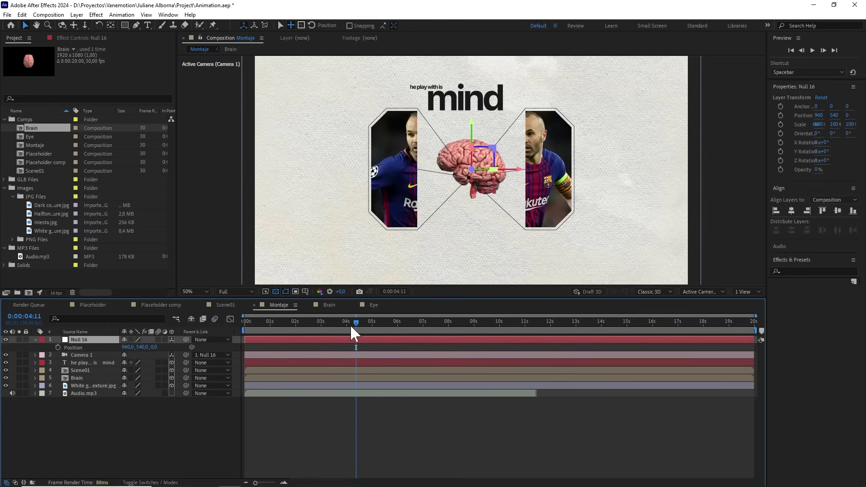
{"action": "left_click_drag", "start_coordinate": [350, 324], "coordinate": [346, 325]}
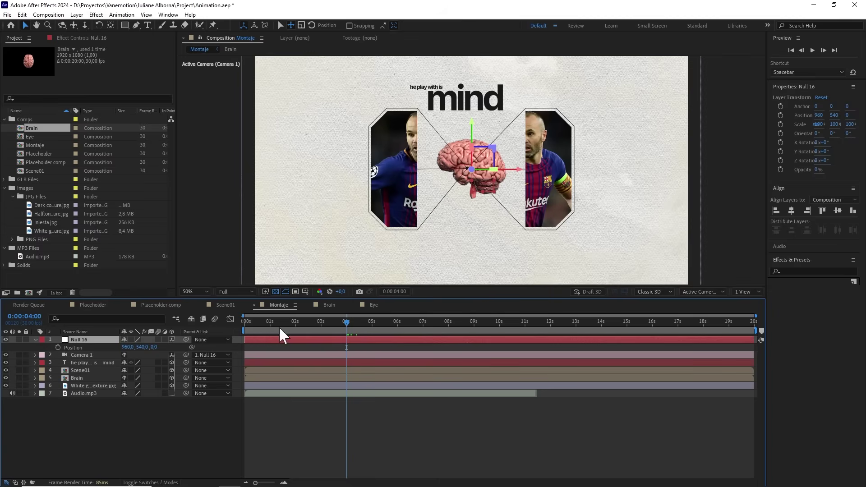
{"action": "left_click", "coordinate": [58, 347]}
{"action": "left_click_drag", "start_coordinate": [276, 332], "coordinate": [226, 328]}
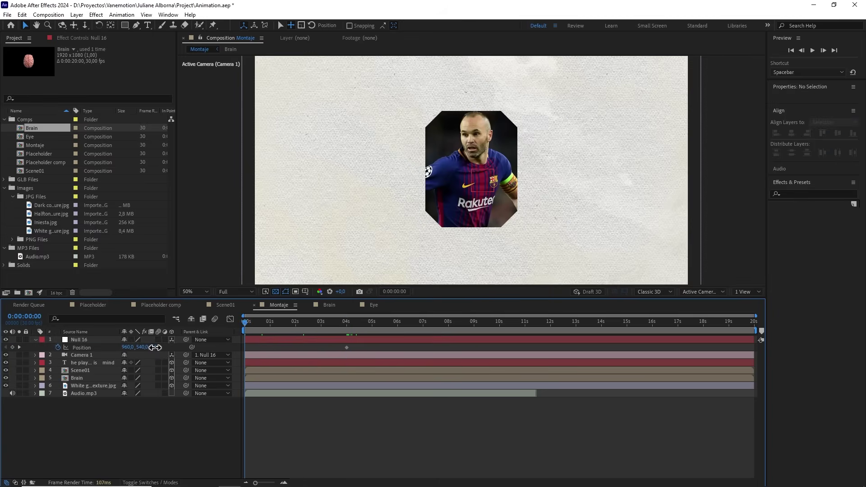
{"action": "mouse_move", "coordinate": [157, 346]}
{"action": "left_mouse_down"}
{"action": "mouse_move", "coordinate": [140, 349]}
{"action": "mouse_move", "coordinate": [149, 354]}
{"action": "left_mouse_up"}
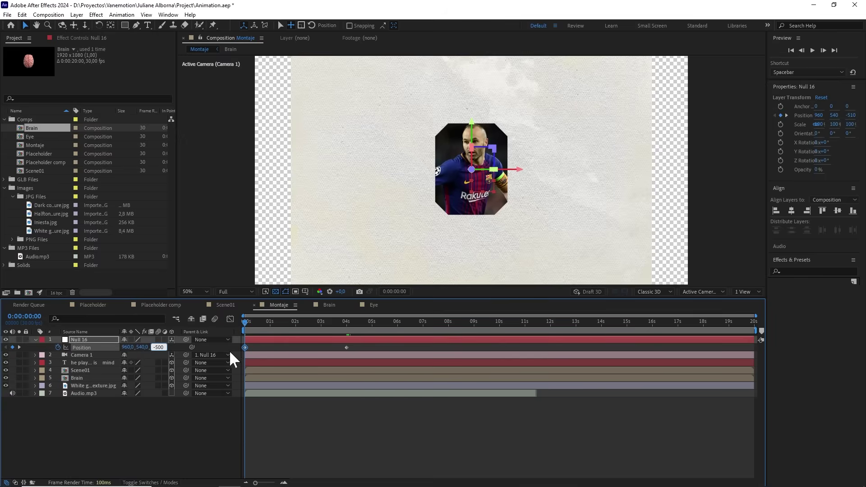
Step: Easy-ease the null's two Position keyframes and reshape the speed graph for a fast start and a long slowdown
{"action": "left_click_drag", "start_coordinate": [360, 347], "coordinate": [236, 351]}
{"action": "key", "text": "F9"}
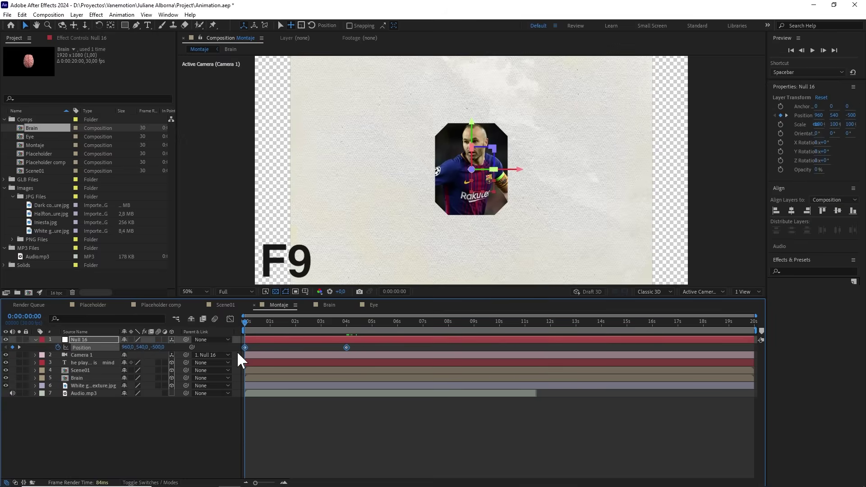
{"action": "left_click", "coordinate": [230, 319]}
{"action": "left_click_drag", "start_coordinate": [289, 418], "coordinate": [240, 456]}
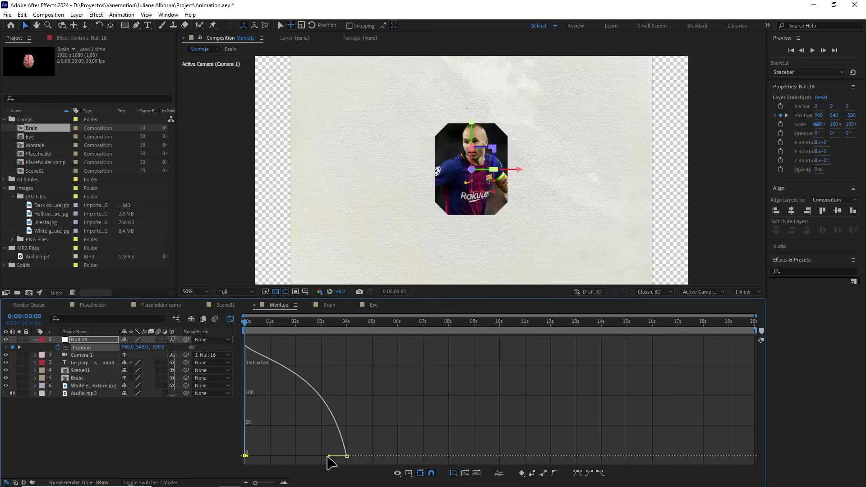
{"action": "left_click_drag", "start_coordinate": [328, 456], "coordinate": [272, 457]}
{"action": "left_click", "coordinate": [229, 318]}
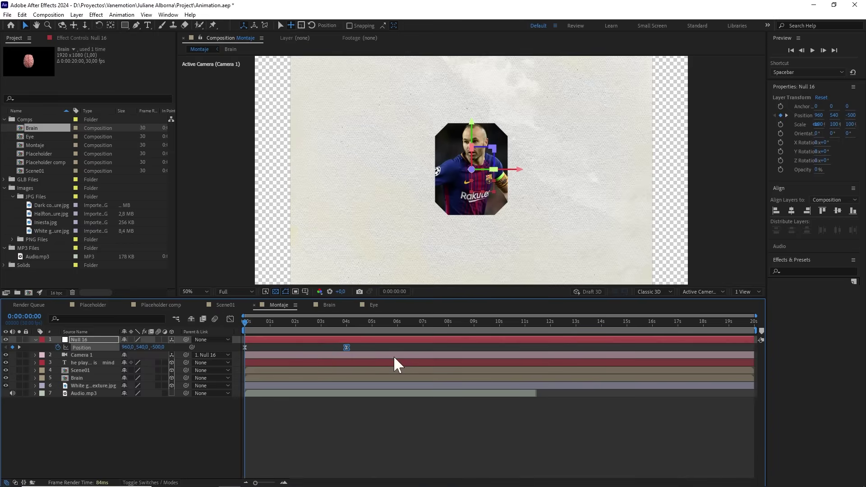
Step: Using a two-view layout with the Left view, move the text layer toward the camera to a Z position of about -184
{"action": "left_click", "coordinate": [748, 292]}
{"action": "left_click", "coordinate": [748, 309]}
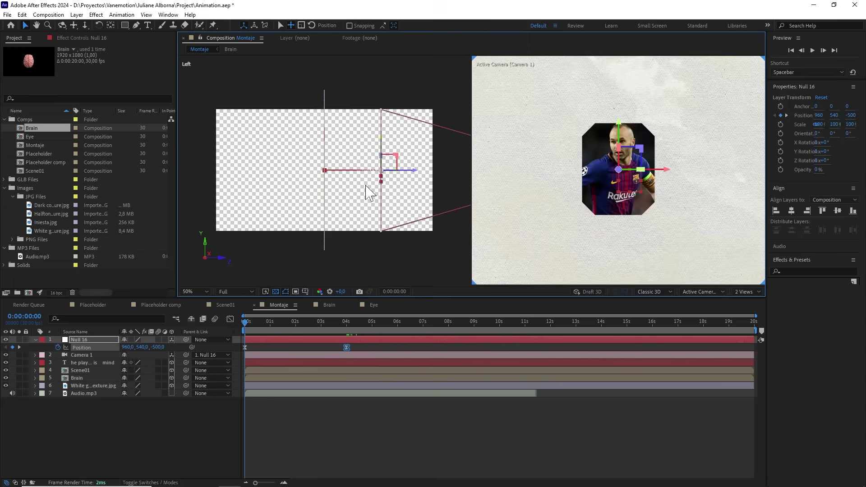
{"action": "left_click_drag", "start_coordinate": [270, 325], "coordinate": [359, 325]}
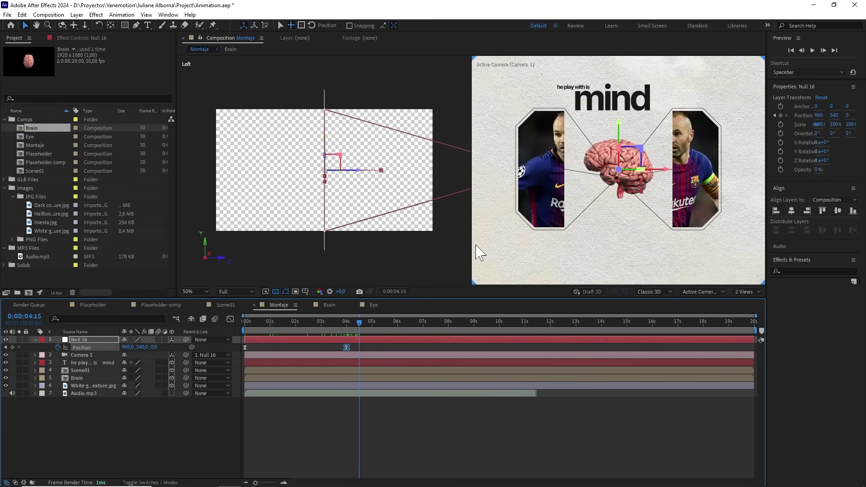
{"action": "left_click", "coordinate": [92, 362]}
{"action": "scroll", "coordinate": [264, 179], "scroll_direction": "down", "scroll_amount": 2}
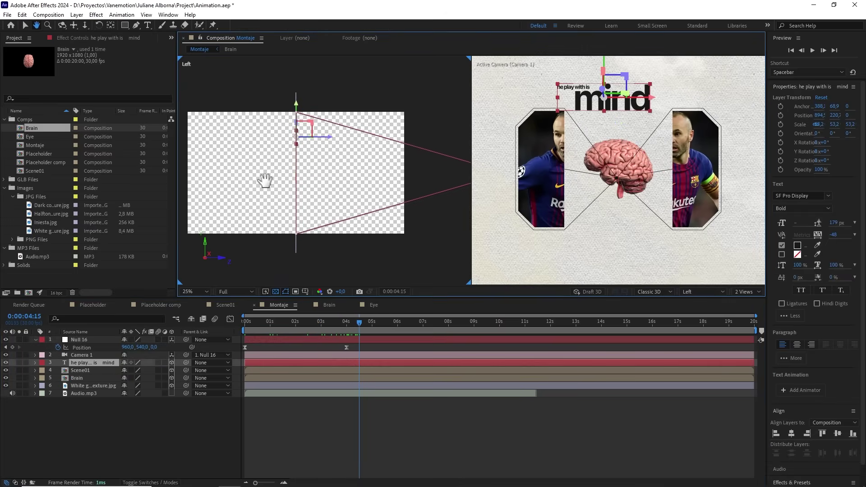
{"action": "left_click_drag", "start_coordinate": [328, 140], "coordinate": [350, 143]}
{"action": "key", "text": "v"}
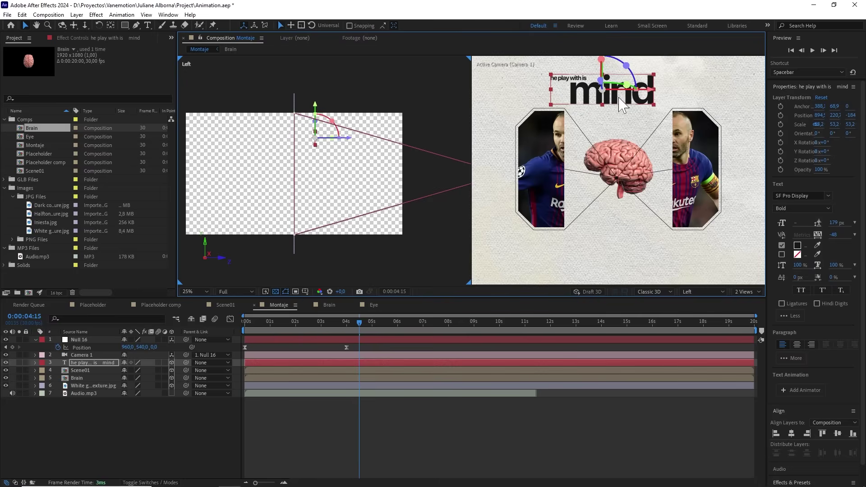
Step: Scale the text down to about 47.6%, reposition it above the brain at about 918, 262, and return to a single view
{"action": "left_click_drag", "start_coordinate": [619, 102], "coordinate": [656, 121]}
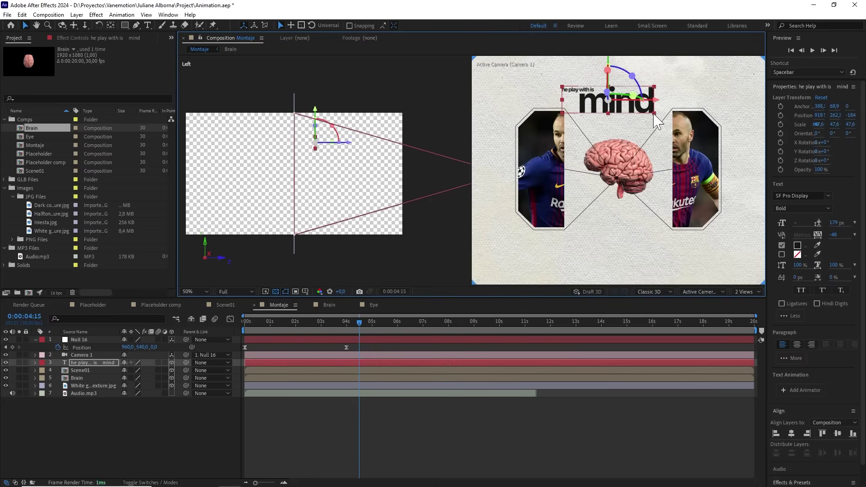
{"action": "left_click", "coordinate": [745, 292]}
{"action": "left_click", "coordinate": [744, 298]}
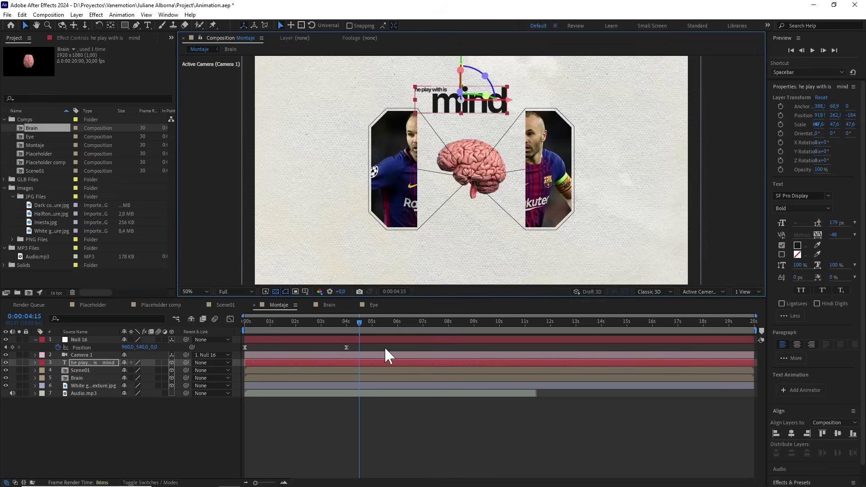
Step: Duplicate the null and replace the copy's Position keyframes with a single one at 0:00:02:25
{"action": "left_click_drag", "start_coordinate": [353, 323], "coordinate": [348, 324]}
{"action": "left_click", "coordinate": [354, 338]}
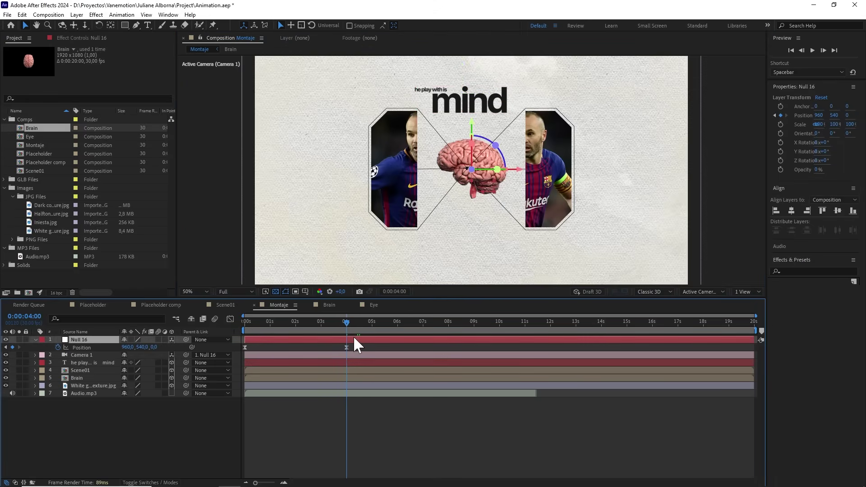
{"action": "key", "text": "ctrl+d"}
{"action": "left_click", "coordinate": [57, 347]}
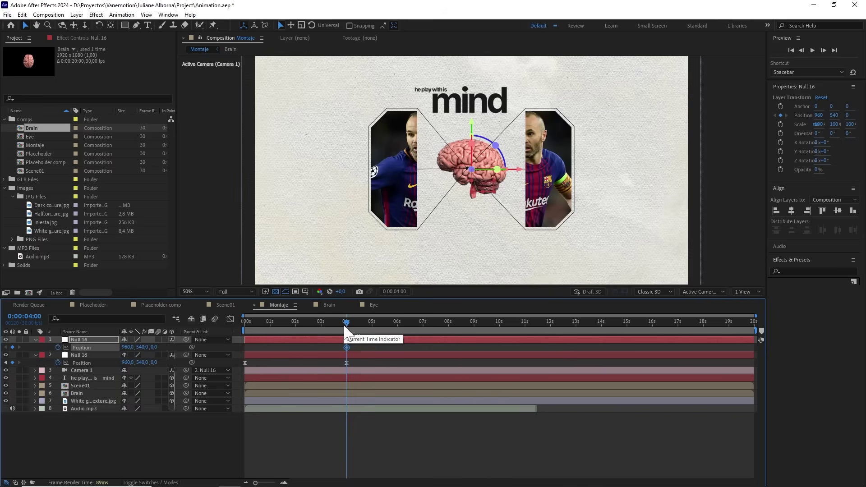
{"action": "left_click_drag", "start_coordinate": [341, 326], "coordinate": [313, 346]}
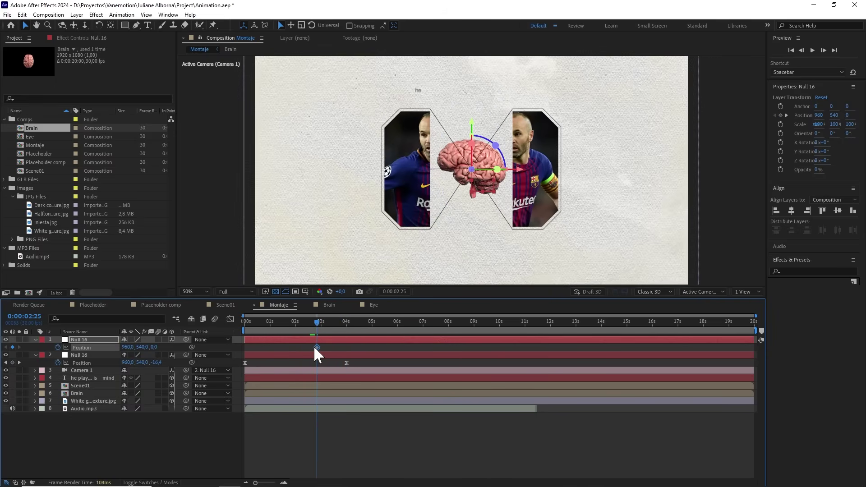
Step: Parent the original null to the duplicate, and keyframe the duplicate's Y position at -280 at 0:00:06:17
{"action": "left_click", "coordinate": [163, 354]}
{"action": "left_click_drag", "start_coordinate": [185, 354], "coordinate": [112, 341]}
{"action": "left_click_drag", "start_coordinate": [313, 321], "coordinate": [413, 327]}
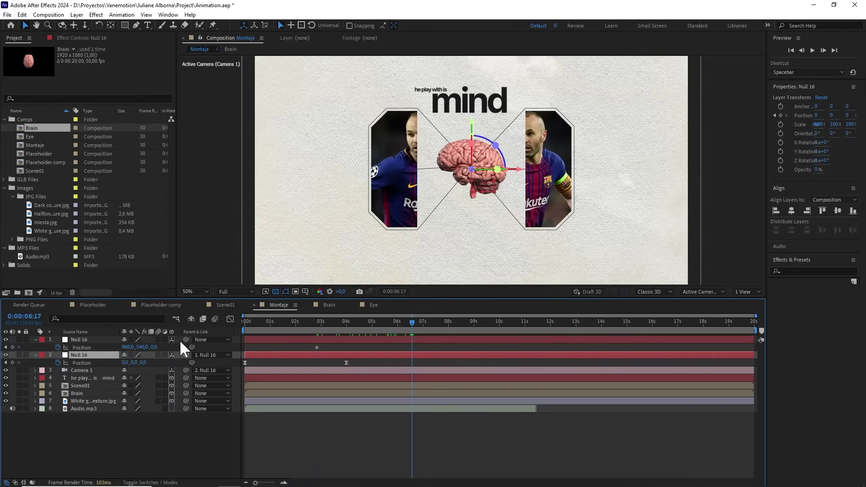
{"action": "left_click_drag", "start_coordinate": [141, 348], "coordinate": [128, 348]}
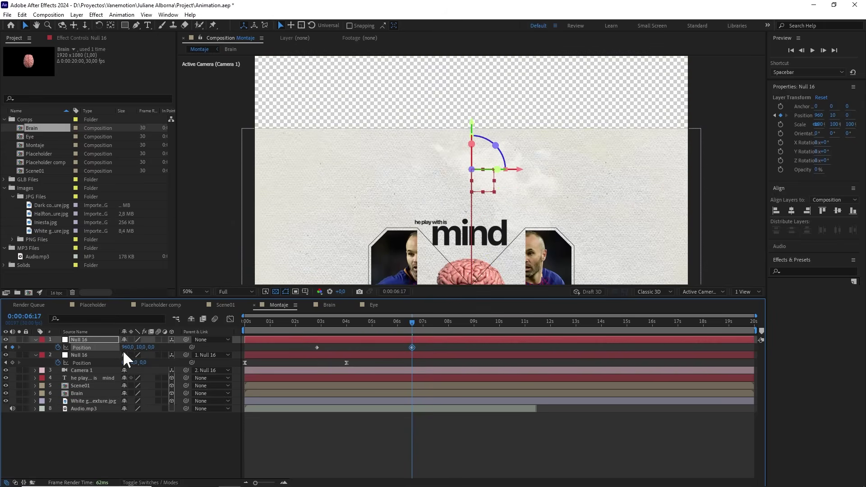
{"action": "left_click", "coordinate": [141, 347]}
{"action": "type", "text": "-280"}
{"action": "key", "text": "Return"}
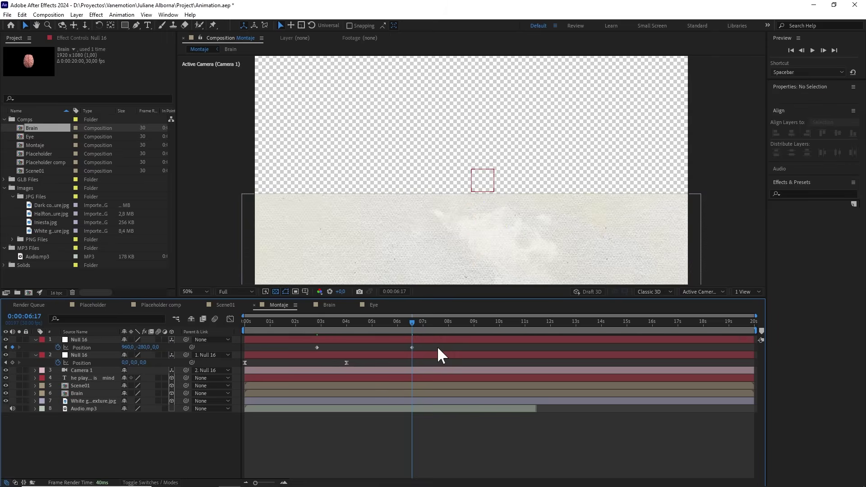
Step: Easy-ease the duplicate null's Position keyframes and set their incoming and outgoing velocity influence to 75%
{"action": "left_click_drag", "start_coordinate": [437, 345], "coordinate": [305, 354]}
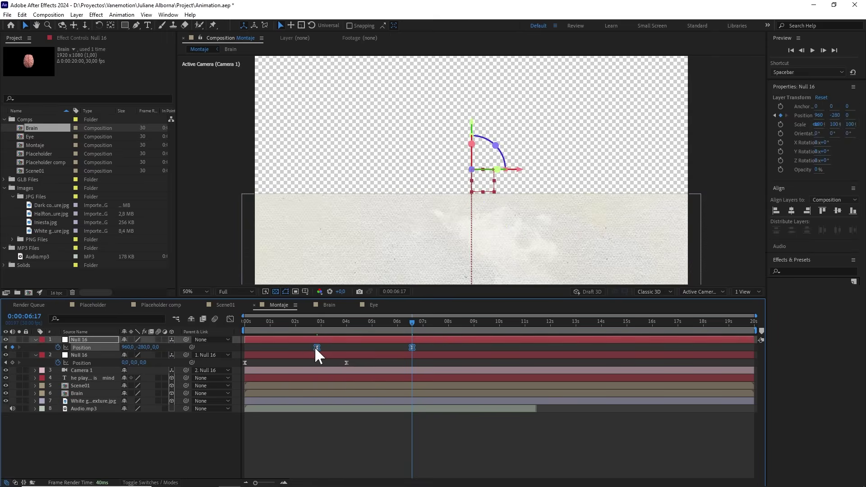
{"action": "right_click", "coordinate": [317, 347]}
{"action": "left_click", "coordinate": [342, 341]}
{"action": "left_click", "coordinate": [358, 296]}
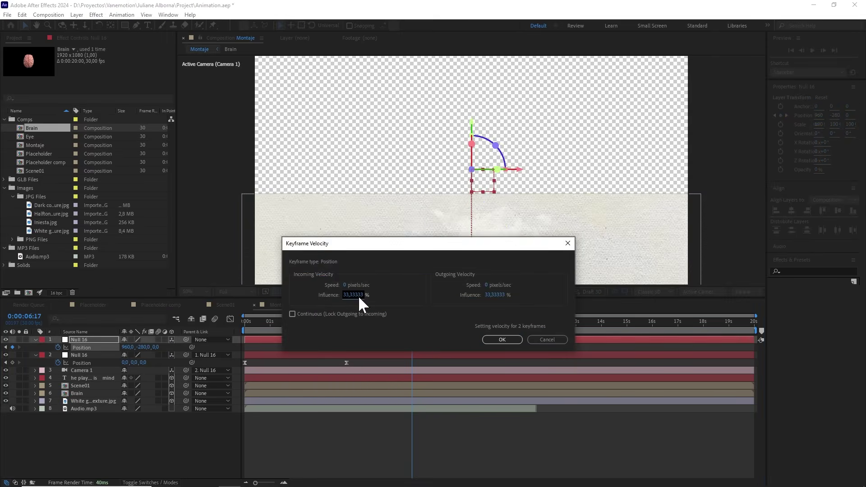
{"action": "type", "text": "75"}
{"action": "left_click", "coordinate": [490, 295]}
{"action": "type", "text": "75"}
{"action": "left_click", "coordinate": [505, 338]}
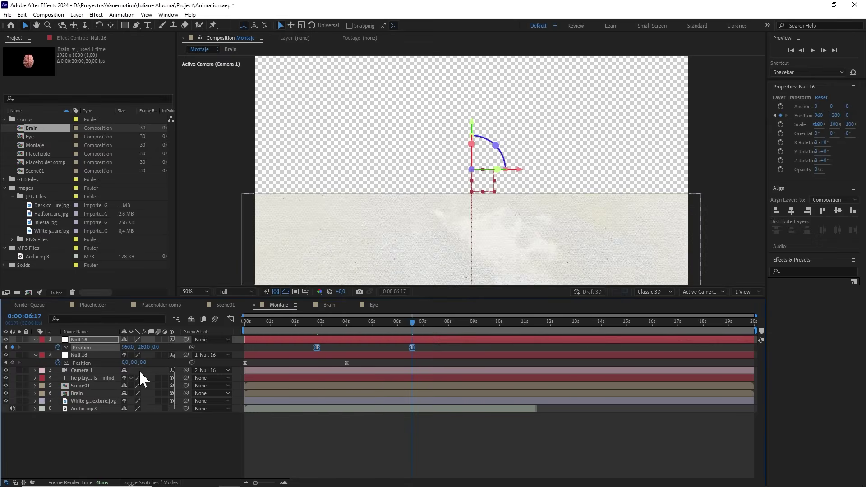
Step: Apply the CC RepeTile effect to the White grunge texture layer
{"action": "left_click", "coordinate": [107, 400]}
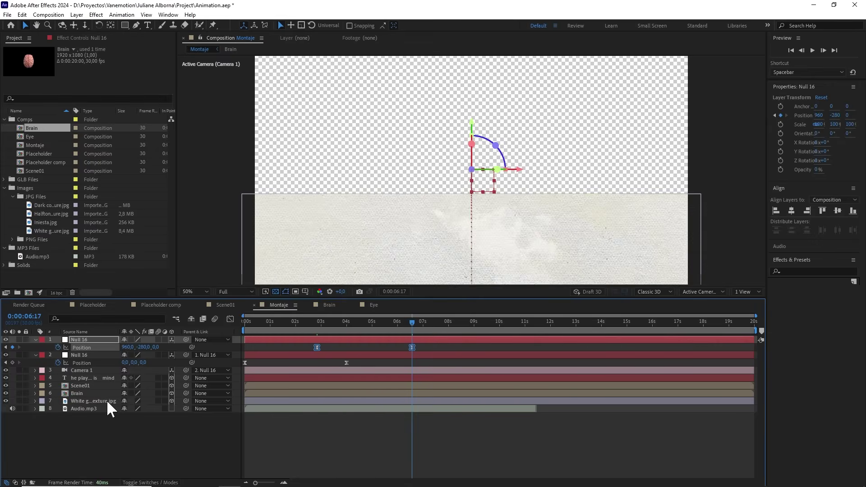
{"action": "left_click", "coordinate": [829, 271]}
{"action": "type", "text": "cc re"}
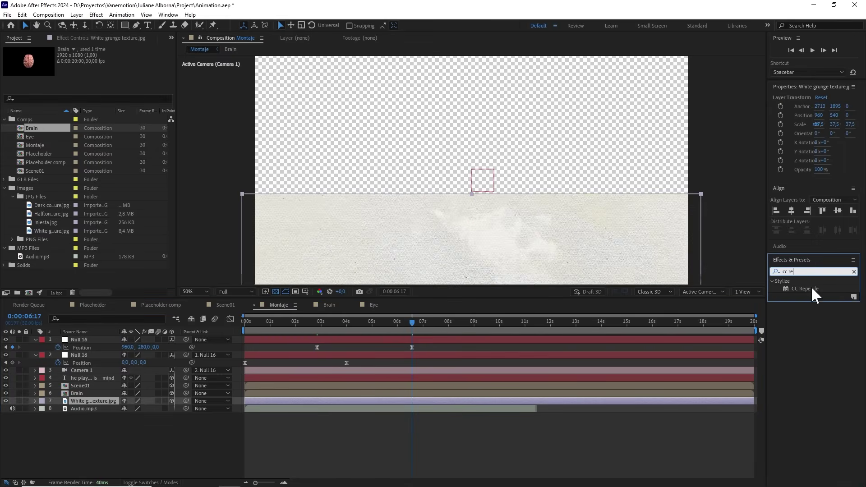
{"action": "left_click_drag", "start_coordinate": [807, 289], "coordinate": [414, 402]}
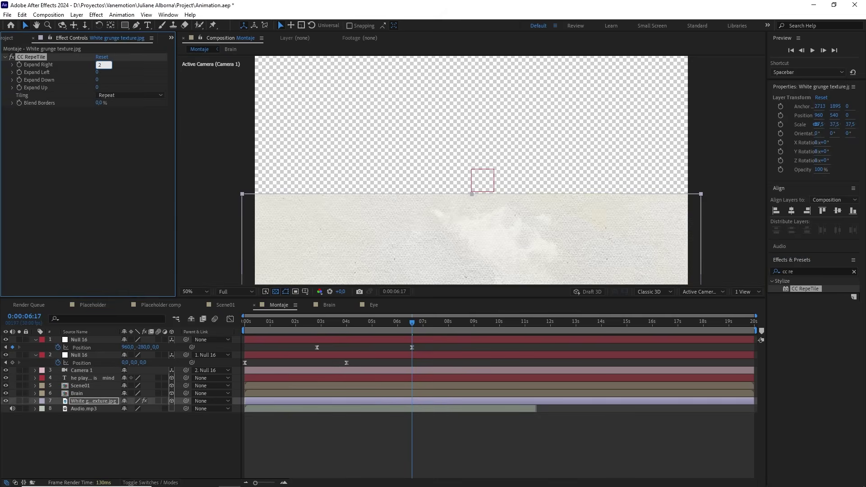
Step: Set CC RepeTile's Expand Right, Left, Down and Up to 2000 and its Tiling to Unfold
{"action": "key", "text": "Return"}
{"action": "key", "text": "ctrl+c"}
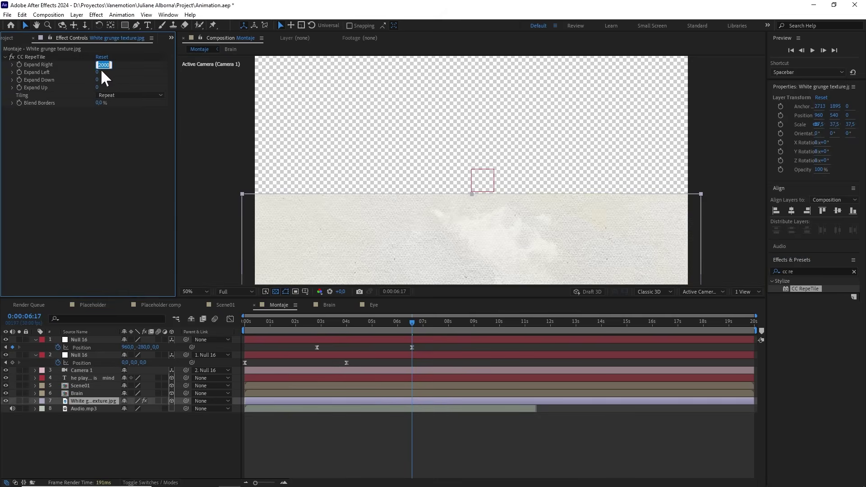
{"action": "key", "text": "Return"}
{"action": "left_click", "coordinate": [97, 80]}
{"action": "key", "text": "ctrl+v"}
{"action": "key", "text": "Return"}
{"action": "left_click", "coordinate": [97, 87]}
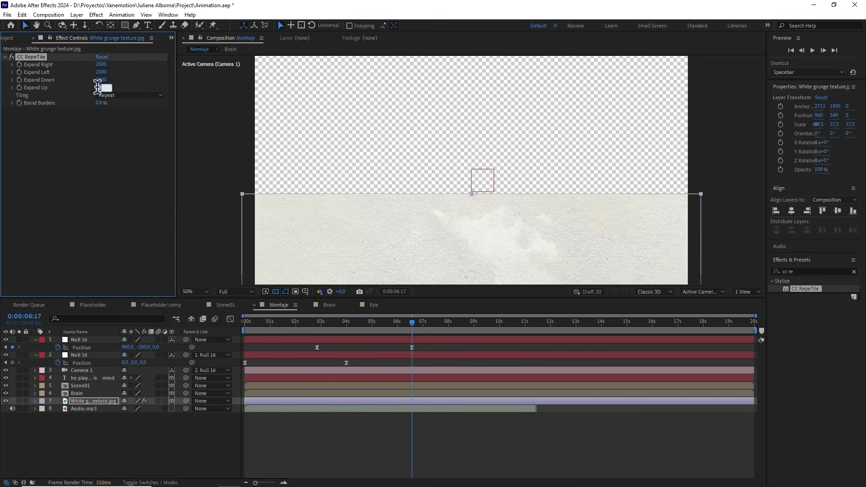
{"action": "left_click", "coordinate": [118, 95]}
{"action": "left_click", "coordinate": [123, 130]}
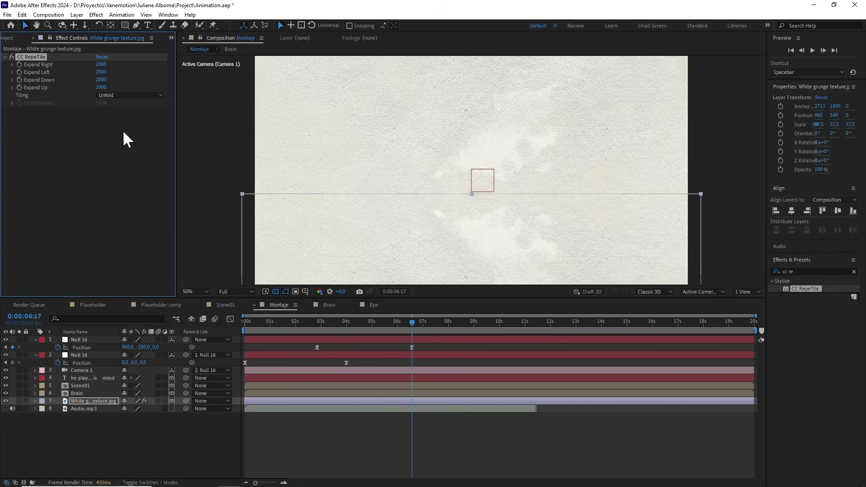
Step: Preview the upward camera move over the extended paper texture from about 0:00:03:28
{"action": "left_click", "coordinate": [364, 428]}
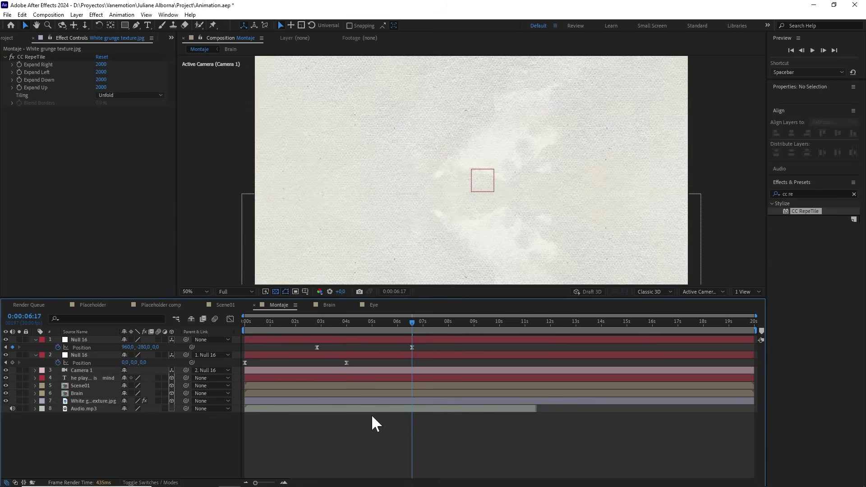
{"action": "left_click_drag", "start_coordinate": [407, 324], "coordinate": [345, 332]}
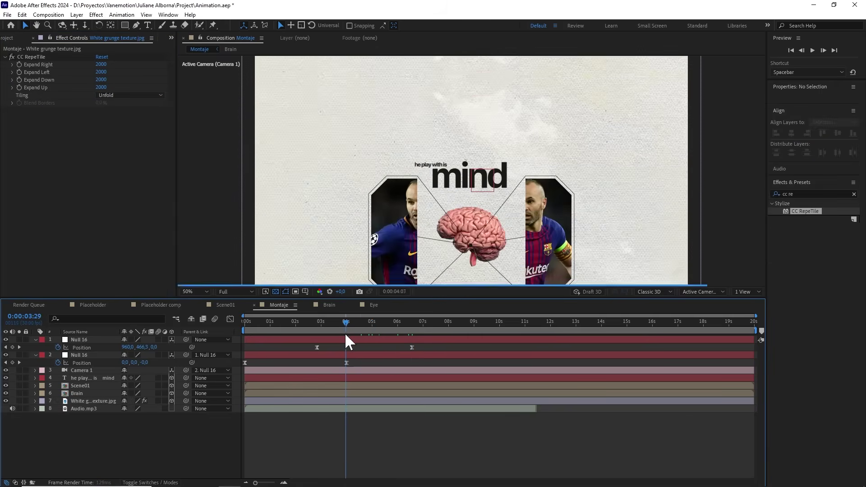
{"action": "key", "text": "space"}
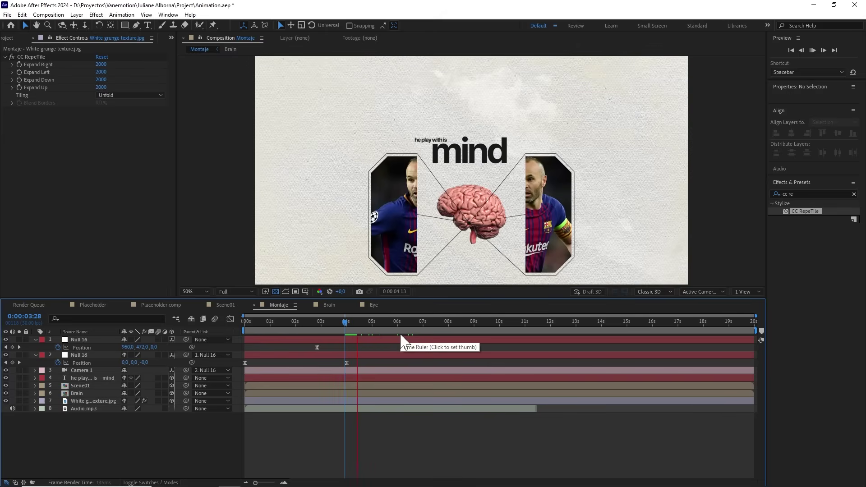
Step: Place the playhead at 0:00:04:21, on the peak of the top null's Position speed curve
{"action": "key", "text": "space"}
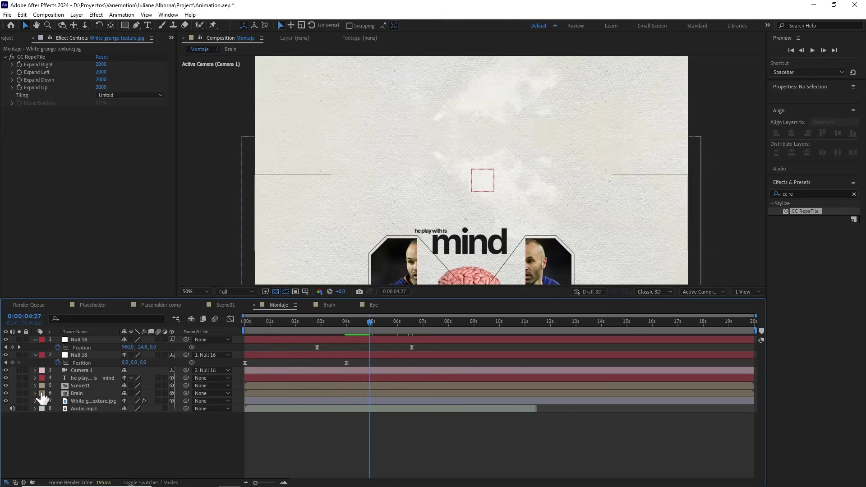
{"action": "left_click", "coordinate": [420, 345]}
{"action": "left_click", "coordinate": [230, 319]}
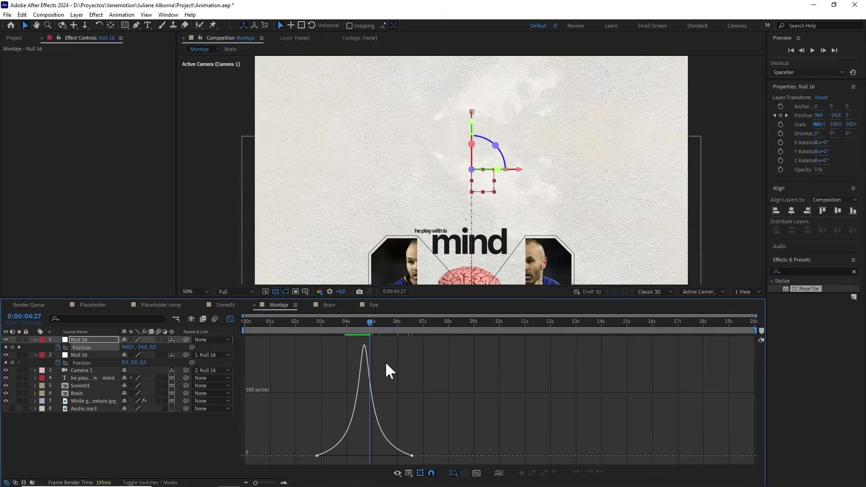
{"action": "scroll", "coordinate": [385, 362], "scroll_direction": "up", "scroll_amount": 3}
{"action": "left_click_drag", "start_coordinate": [351, 364], "coordinate": [454, 373]}
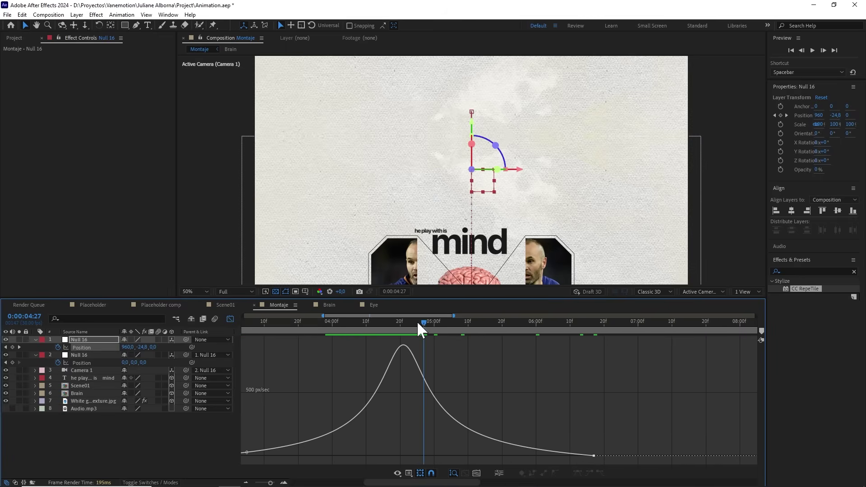
{"action": "left_click_drag", "start_coordinate": [417, 320], "coordinate": [404, 320]}
{"action": "mouse_move", "coordinate": [404, 348]}
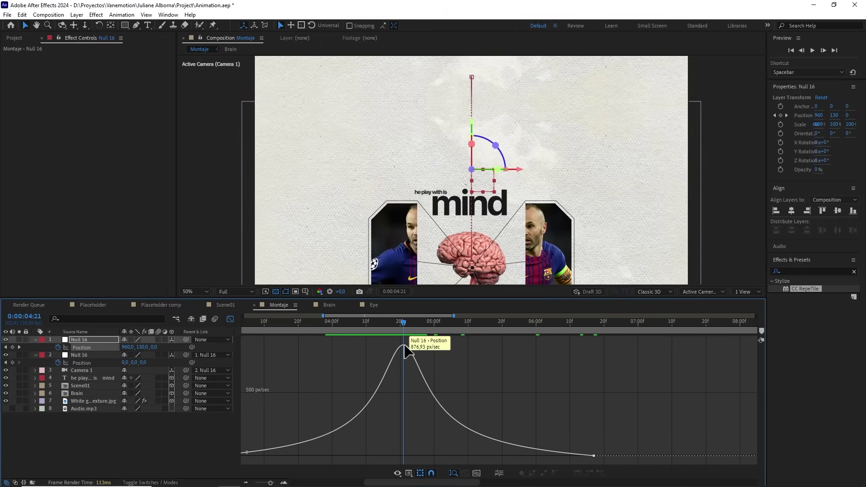
{"action": "left_click", "coordinate": [230, 319]}
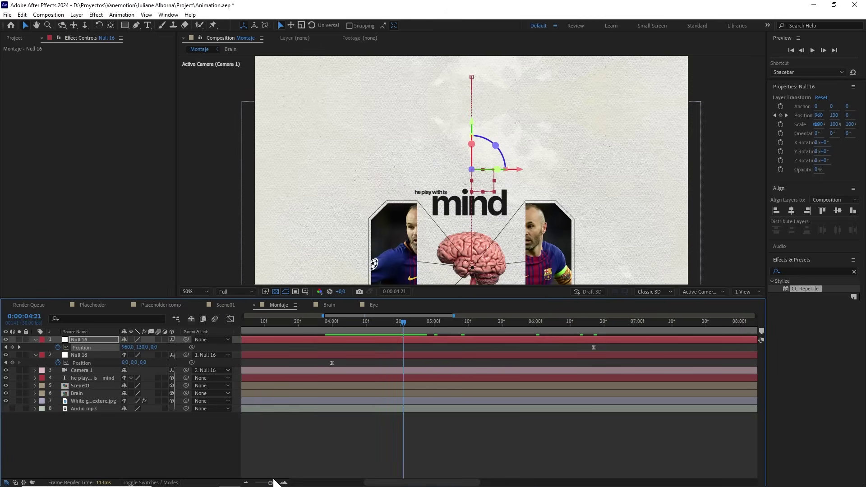
Step: Split the text, Scene01, Brain and White grunge texture layers at 0:00:04:21 and delete their second halves
{"action": "left_click_drag", "start_coordinate": [270, 482], "coordinate": [257, 482]}
{"action": "left_click", "coordinate": [99, 401]}
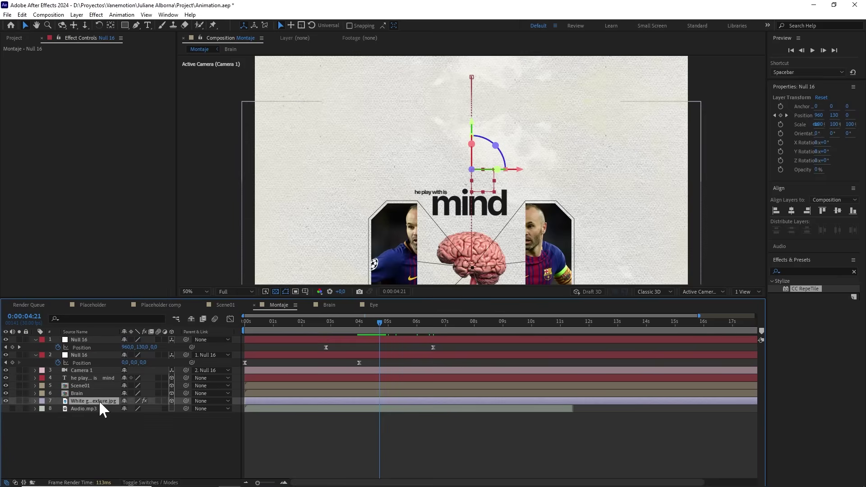
{"action": "left_click", "coordinate": [98, 379], "text": "shift"}
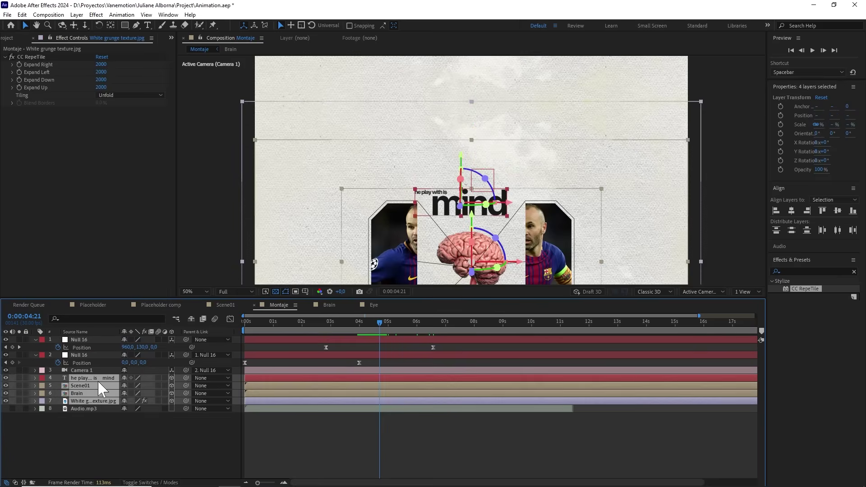
{"action": "key", "text": "ctrl+shift+d"}
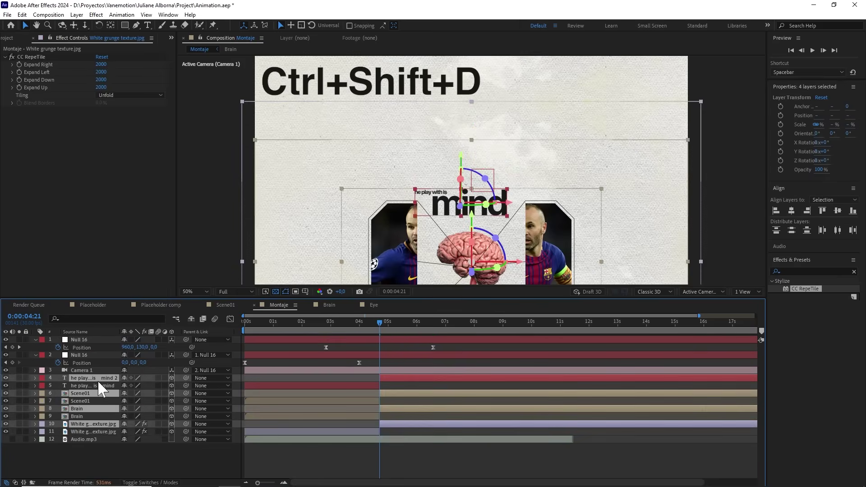
Step: Extend the White grunge texture layer to about 17 seconds, split it at 0:00:04:21, and move the second part above the text layer
{"action": "left_click", "coordinate": [302, 401]}
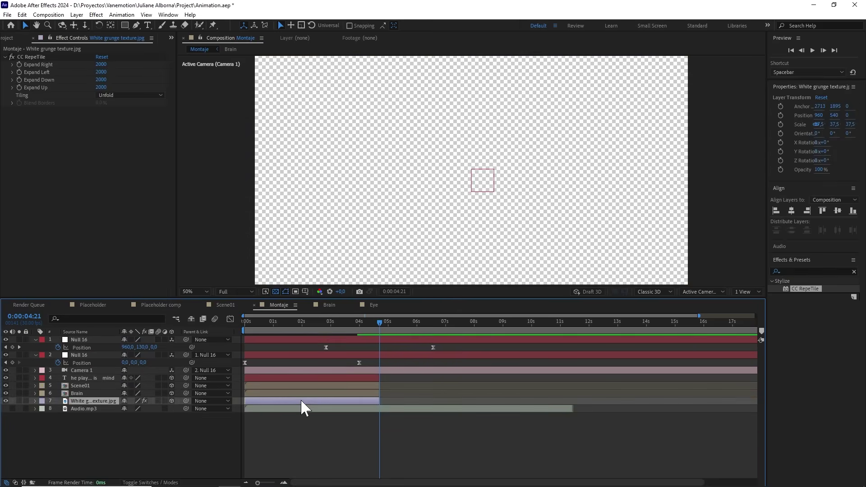
{"action": "left_click_drag", "start_coordinate": [383, 402], "coordinate": [734, 399]}
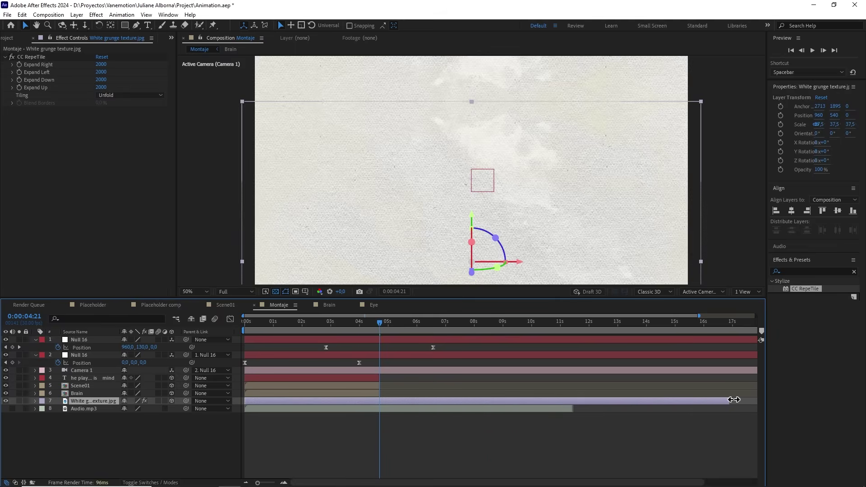
{"action": "key", "text": "ctrl+shift+d"}
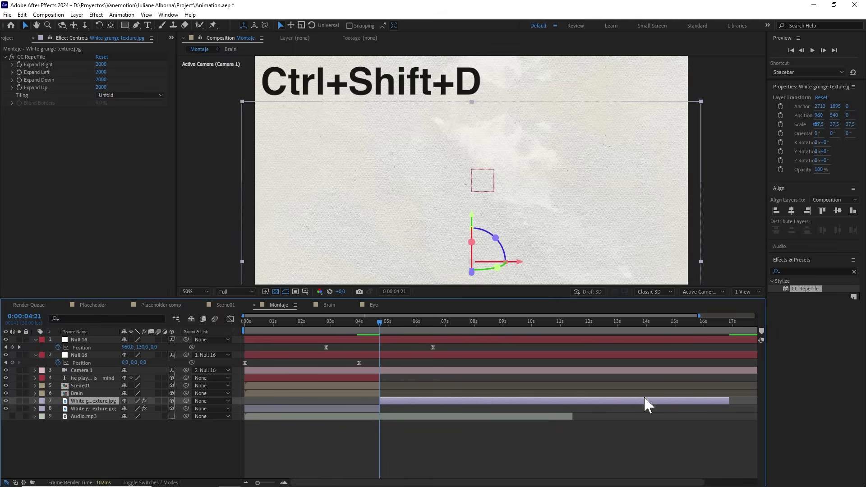
{"action": "left_click_drag", "start_coordinate": [110, 399], "coordinate": [115, 377]}
Step: Give the text, Scene01, Brain and first White grunge texture layers the Orange label
{"action": "left_click", "coordinate": [96, 386]}
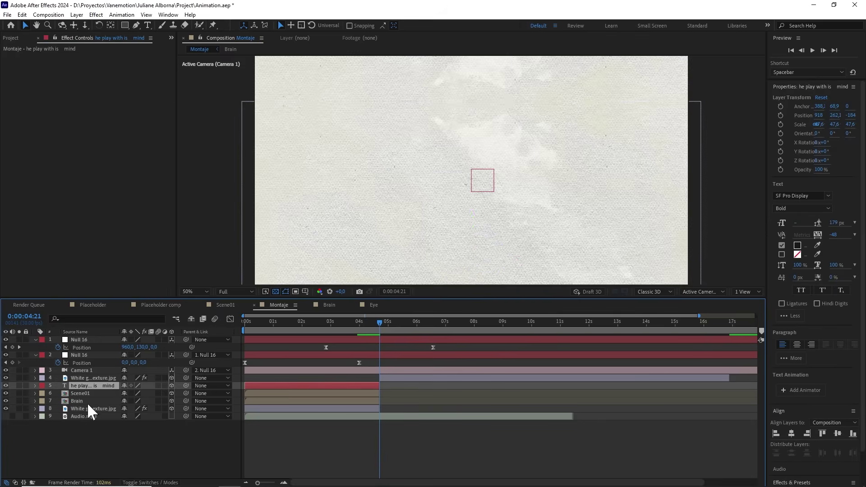
{"action": "left_click", "coordinate": [85, 407], "text": "shift"}
{"action": "left_click", "coordinate": [45, 390]}
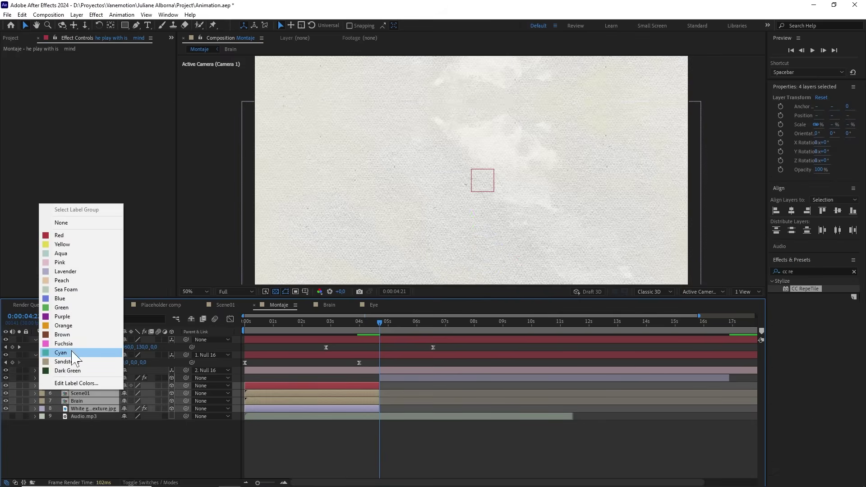
{"action": "left_click", "coordinate": [86, 325]}
{"action": "left_click", "coordinate": [416, 442]}
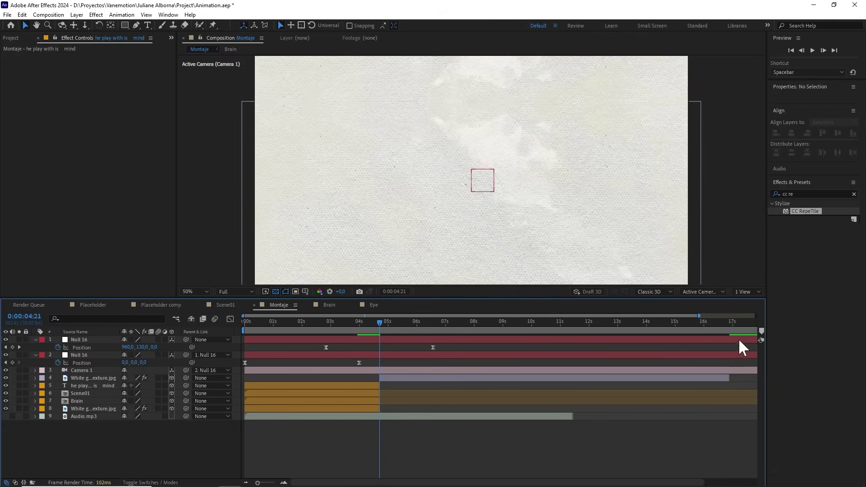
Step: Add a composition marker at 0:00:04:21 with the comment "First transition" and the Red label
{"action": "left_click", "coordinate": [760, 329]}
{"action": "double_click", "coordinate": [379, 332]}
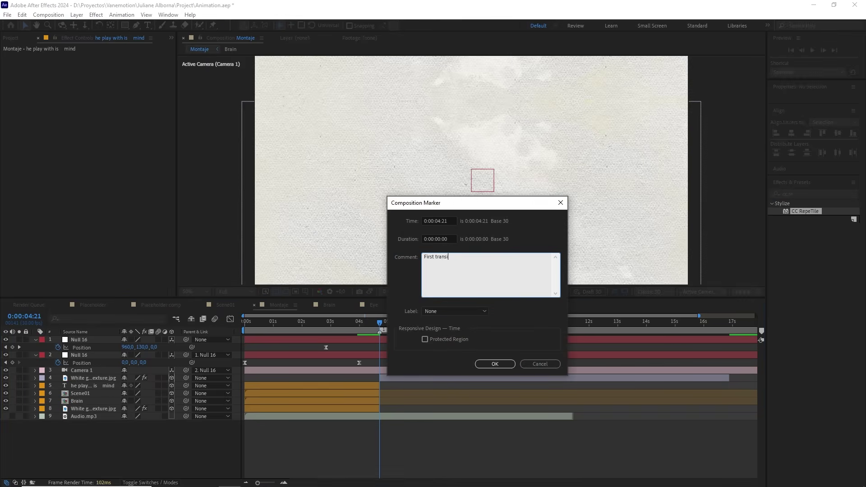
{"action": "type", "text": "First transition"}
{"action": "left_click", "coordinate": [478, 310]}
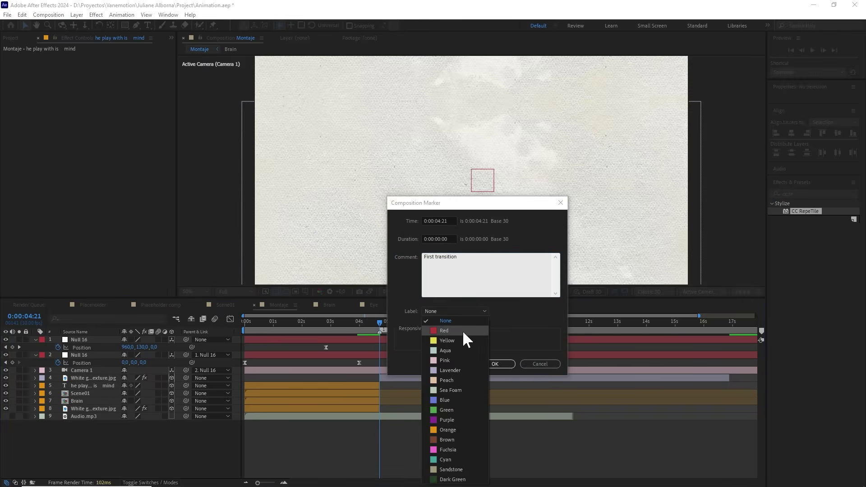
{"action": "left_click", "coordinate": [463, 330]}
{"action": "left_click", "coordinate": [493, 363]}
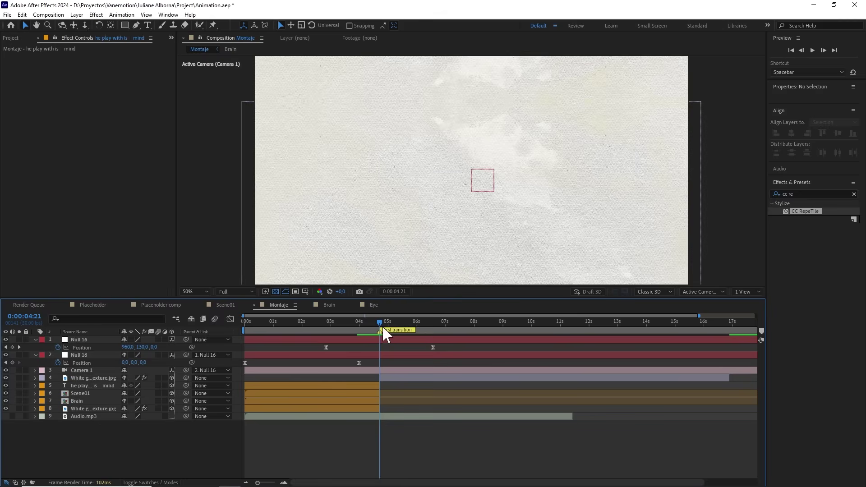
Step: Preview the transition from about 0:00:04:04, and return the playhead to the First transition marker
{"action": "left_click", "coordinate": [362, 321]}
{"action": "key", "text": "space"}
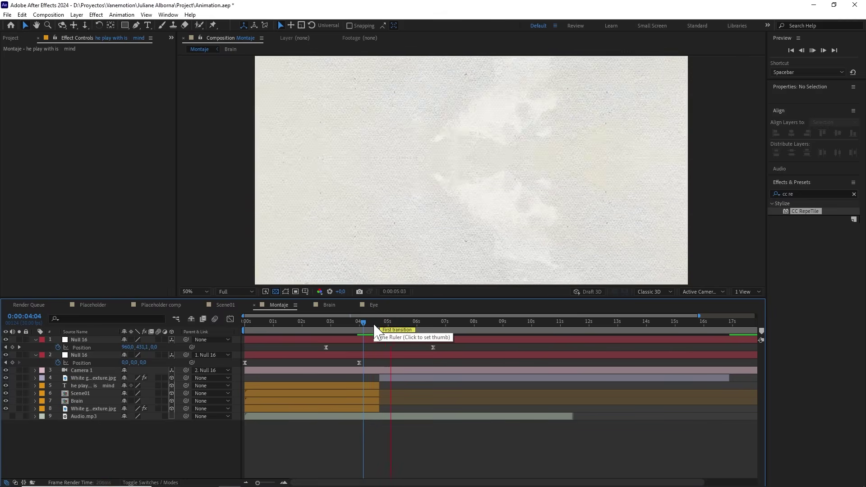
{"action": "left_click", "coordinate": [379, 322]}
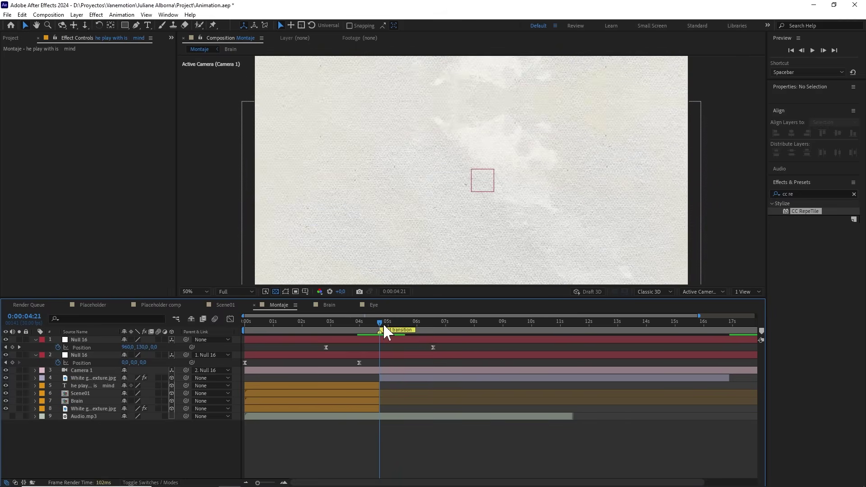
Step: Split Camera 1 at 0:00:04:21 and show the composition in two views
{"action": "left_click", "coordinate": [372, 370]}
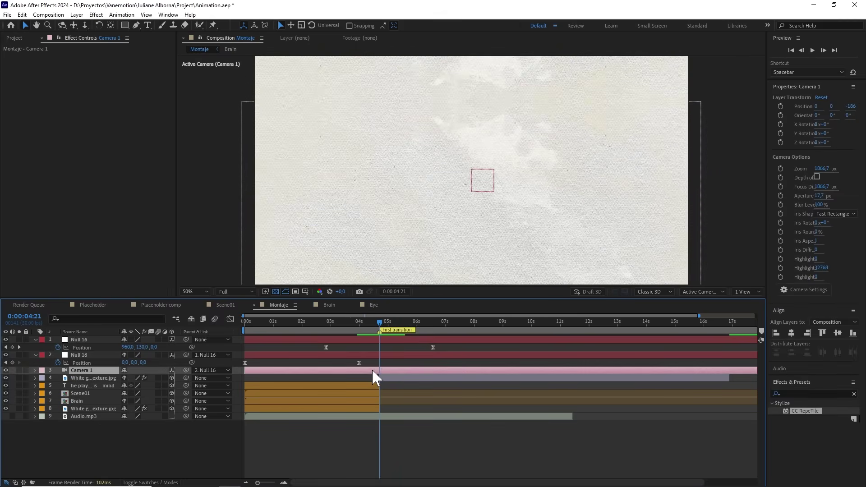
{"action": "key", "text": "ctrl+shift+d"}
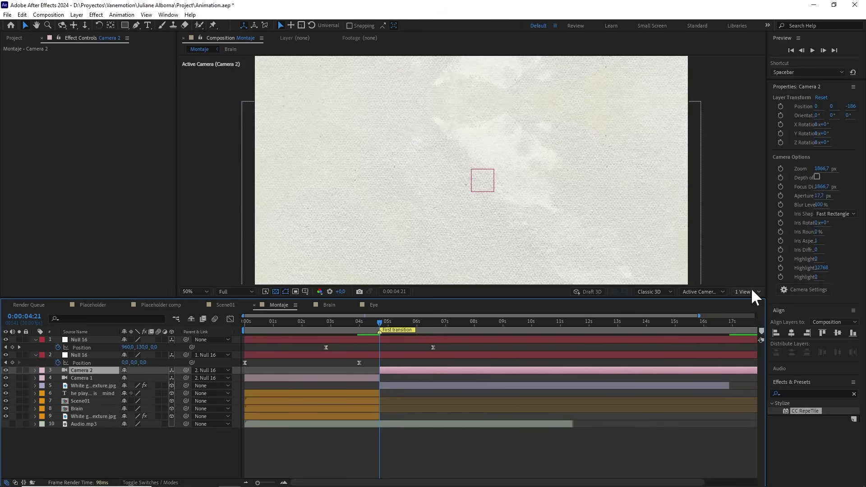
{"action": "left_click", "coordinate": [751, 289]}
{"action": "left_click", "coordinate": [746, 312]}
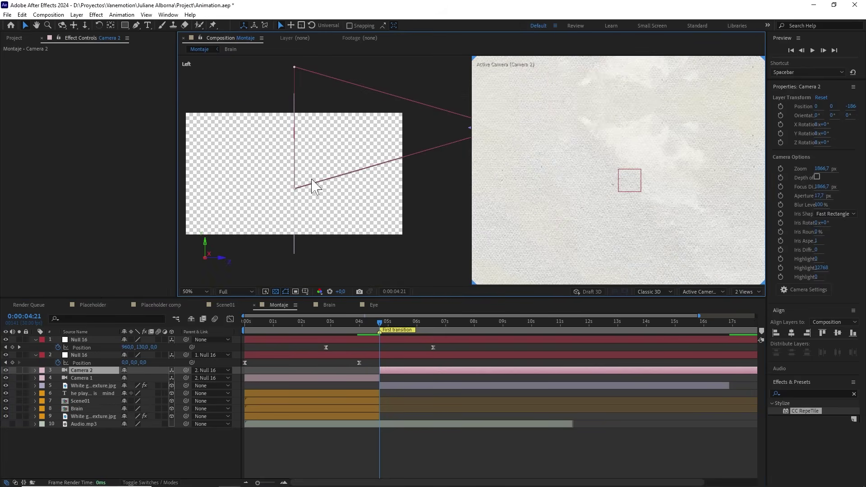
{"action": "scroll", "coordinate": [314, 185], "scroll_direction": "down", "scroll_amount": 3}
Step: Set Camera 2's Z position to -1110 and return the composition to one view
{"action": "left_click", "coordinate": [35, 370]}
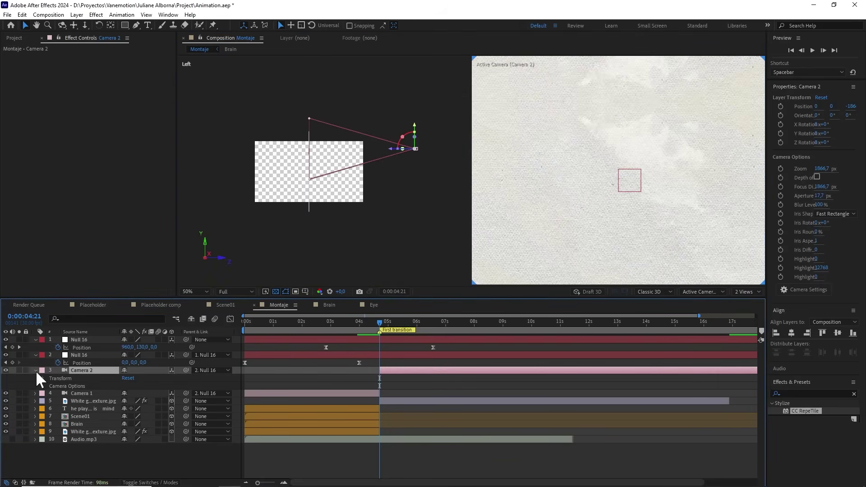
{"action": "left_click", "coordinate": [43, 377]}
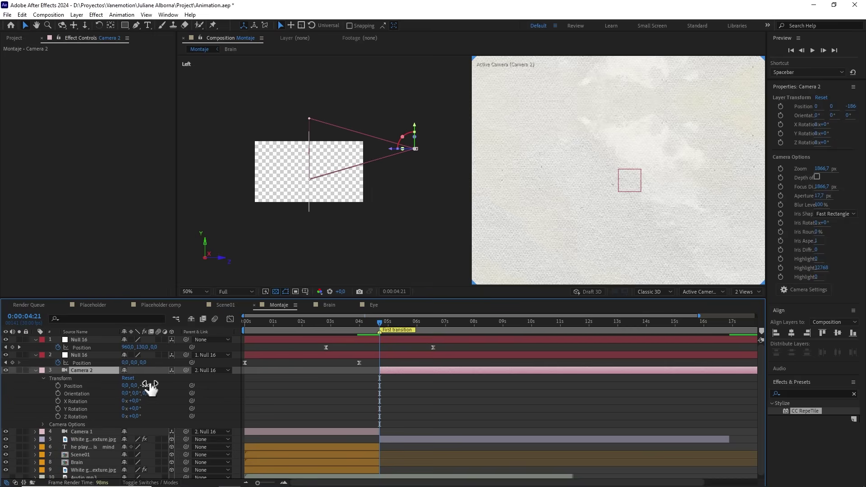
{"action": "left_click_drag", "start_coordinate": [140, 384], "coordinate": [164, 381]}
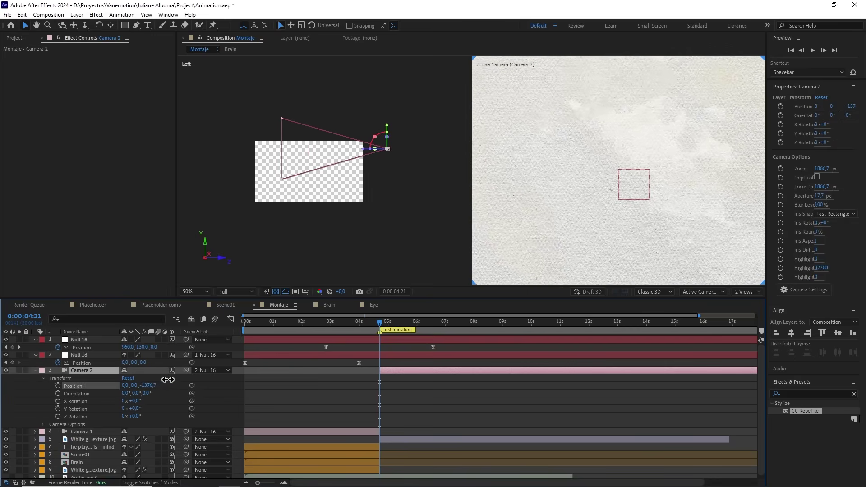
{"action": "left_click", "coordinate": [150, 385]}
{"action": "type", "text": "-"}
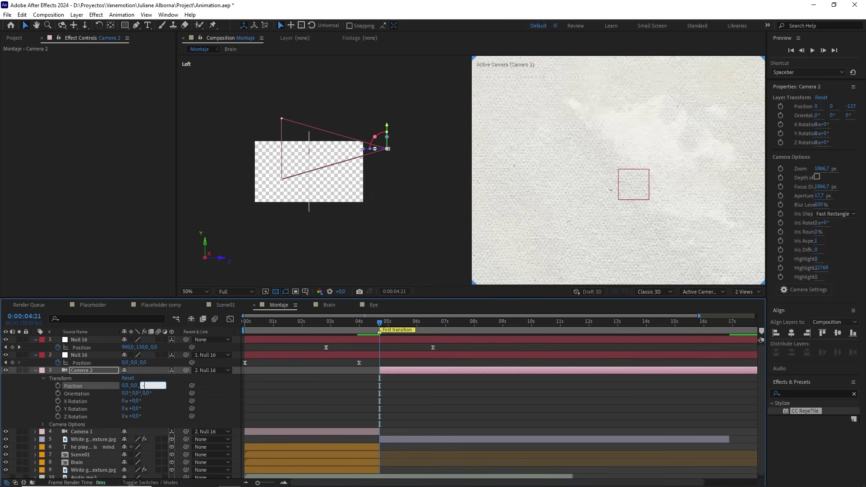
{"action": "type", "text": "1110"}
{"action": "left_click", "coordinate": [280, 389]}
{"action": "left_click", "coordinate": [744, 291]}
{"action": "left_click", "coordinate": [749, 301]}
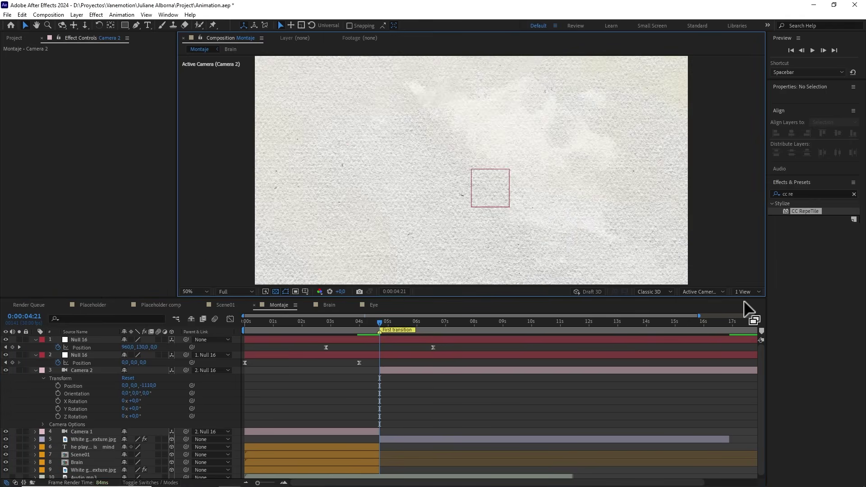
Step: Center the second White grunge texture layer in the Camera 2 view
{"action": "left_click", "coordinate": [390, 439]}
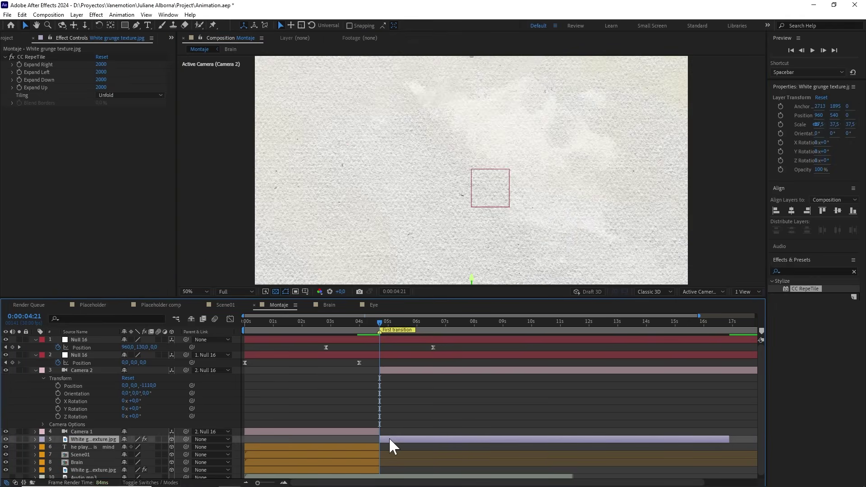
{"action": "scroll", "coordinate": [493, 233], "scroll_direction": "down", "scroll_amount": 2}
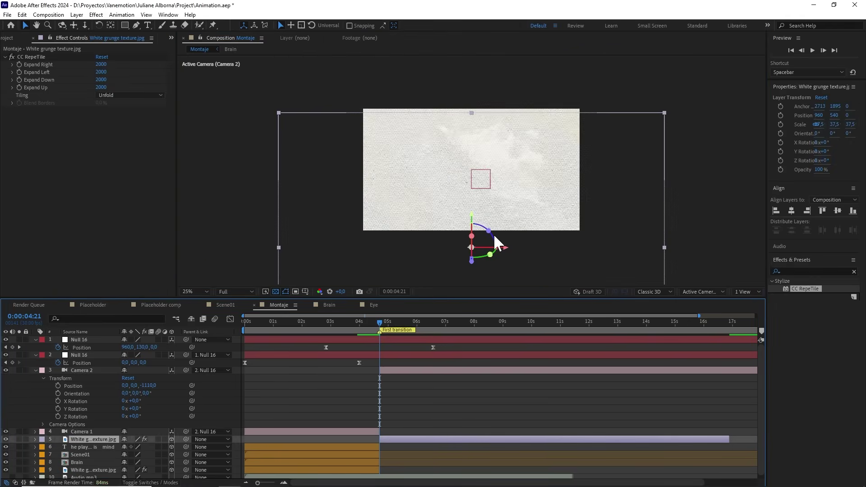
{"action": "key", "text": "ctrl+Home"}
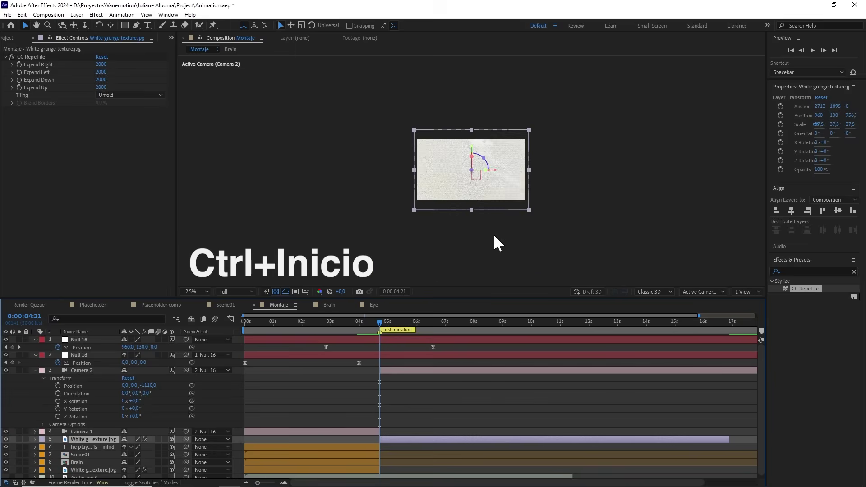
{"action": "scroll", "coordinate": [495, 229], "scroll_direction": "up", "scroll_amount": 1}
{"action": "scroll", "coordinate": [494, 229], "scroll_direction": "up", "scroll_amount": 1}
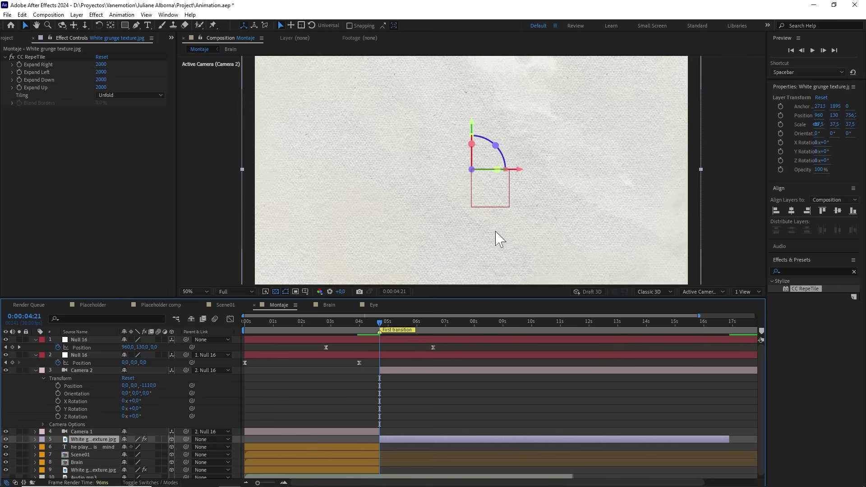
Step: Check the centered texture layer's placement relative to Camera 2 in two views, and return to one view
{"action": "left_click", "coordinate": [746, 292]}
{"action": "left_click", "coordinate": [749, 310]}
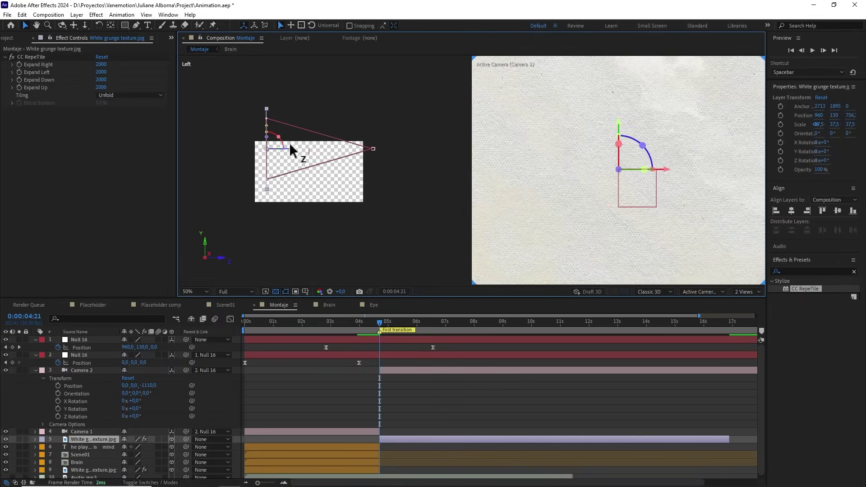
{"action": "left_click", "coordinate": [746, 292]}
{"action": "left_click", "coordinate": [744, 301]}
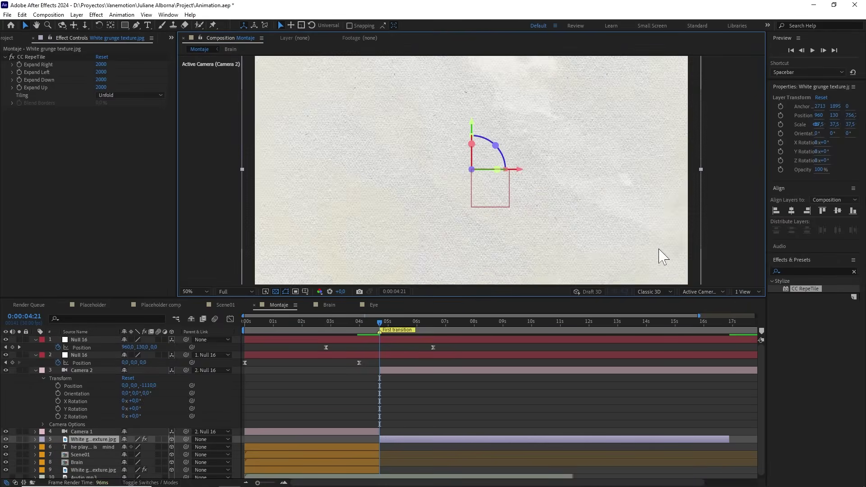
Step: Set the second White grunge texture layer's Scale to 50%
{"action": "scroll", "coordinate": [581, 199], "scroll_direction": "down", "scroll_amount": 1}
{"action": "key", "text": "s"}
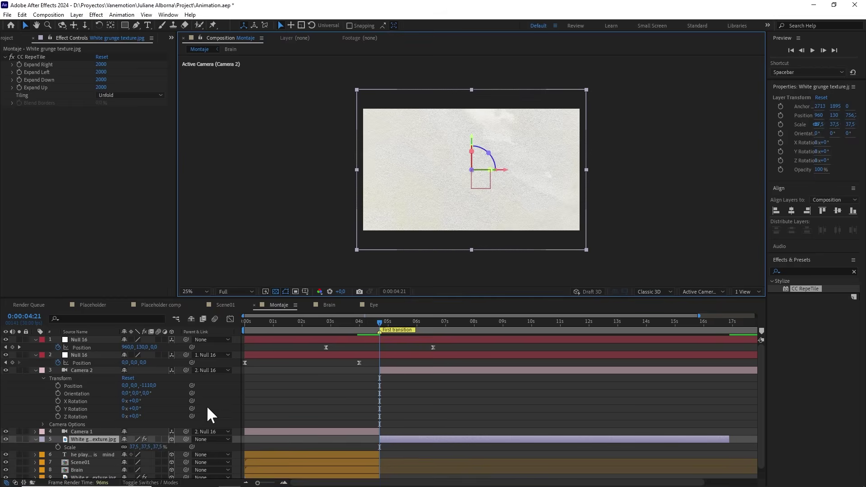
{"action": "left_click", "coordinate": [159, 447]}
{"action": "key", "text": "Return"}
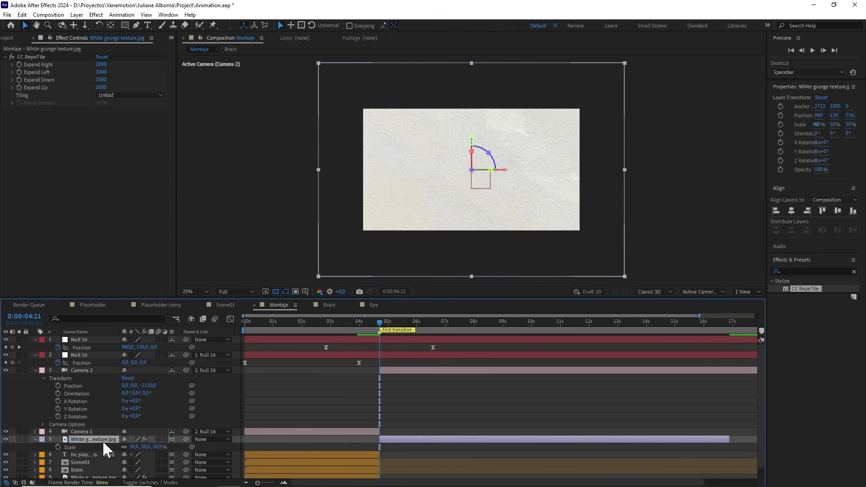
Step: Collapse the Camera 2 and upper White grunge texture layers, and add Football field.png directly above that texture layer
{"action": "mouse_move", "coordinate": [380, 322]}
{"action": "left_mouse_down"}
{"action": "mouse_move", "coordinate": [366, 321]}
{"action": "mouse_move", "coordinate": [392, 322]}
{"action": "left_mouse_up"}
{"action": "left_click", "coordinate": [35, 370]}
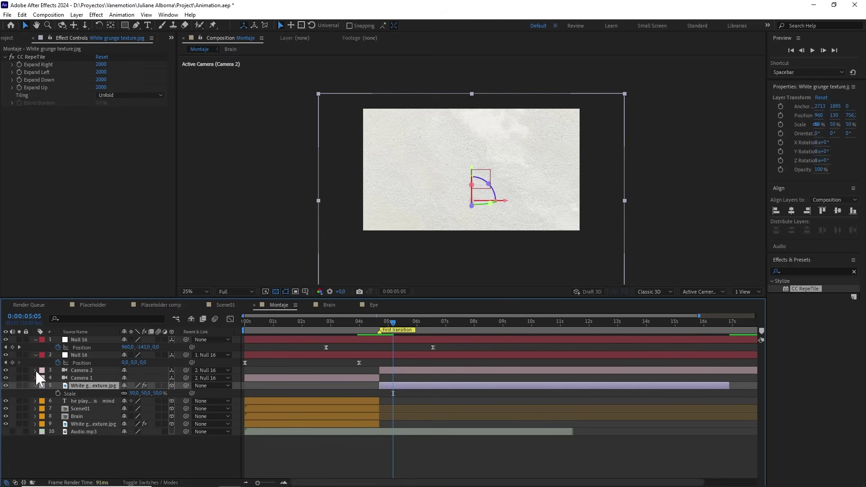
{"action": "left_click", "coordinate": [35, 386]}
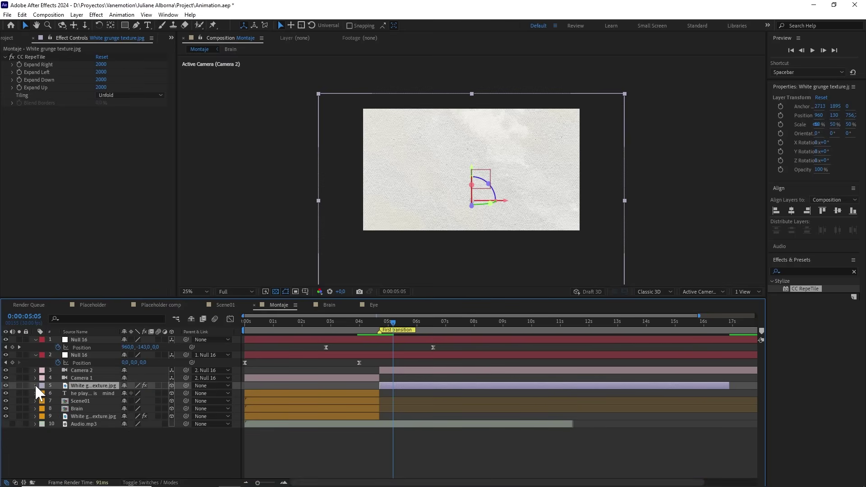
{"action": "left_click", "coordinate": [10, 39]}
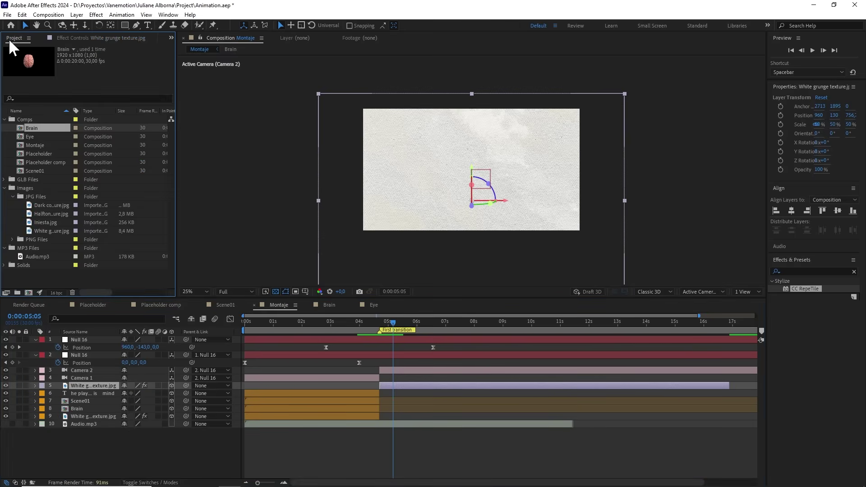
{"action": "left_click", "coordinate": [13, 240]}
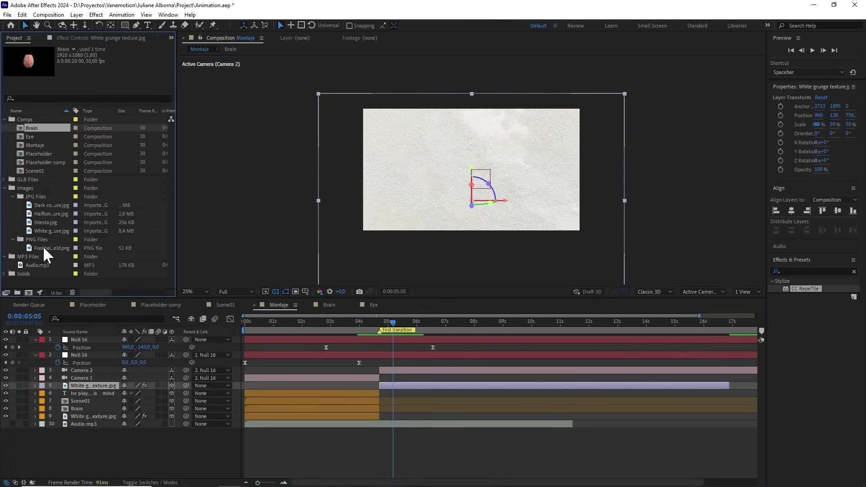
{"action": "left_click_drag", "start_coordinate": [44, 249], "coordinate": [75, 384]}
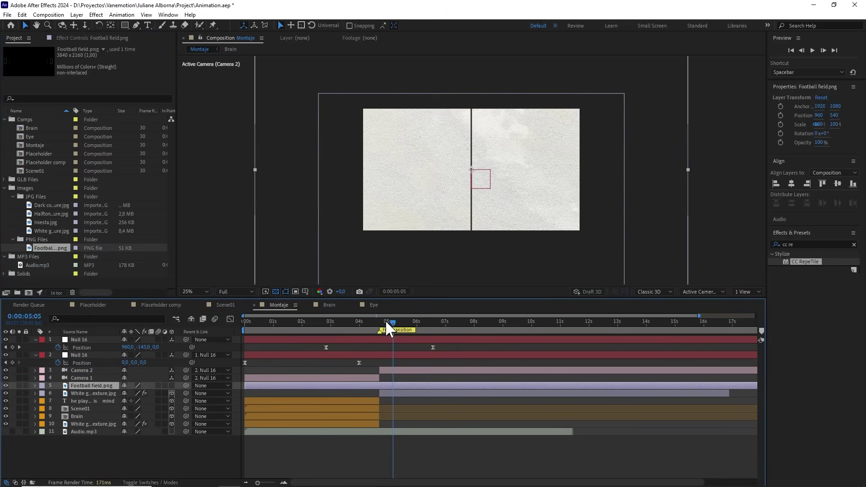
Step: Make the Football field layer 3D and center it in the Camera 2 view at 0:00:06:17
{"action": "left_click_drag", "start_coordinate": [385, 320], "coordinate": [429, 326]}
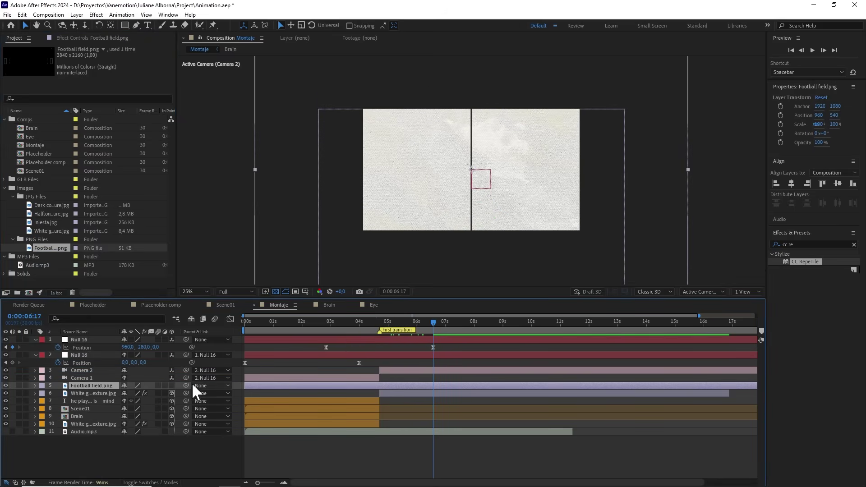
{"action": "left_click", "coordinate": [172, 385]}
{"action": "key", "text": "ctrl+Home"}
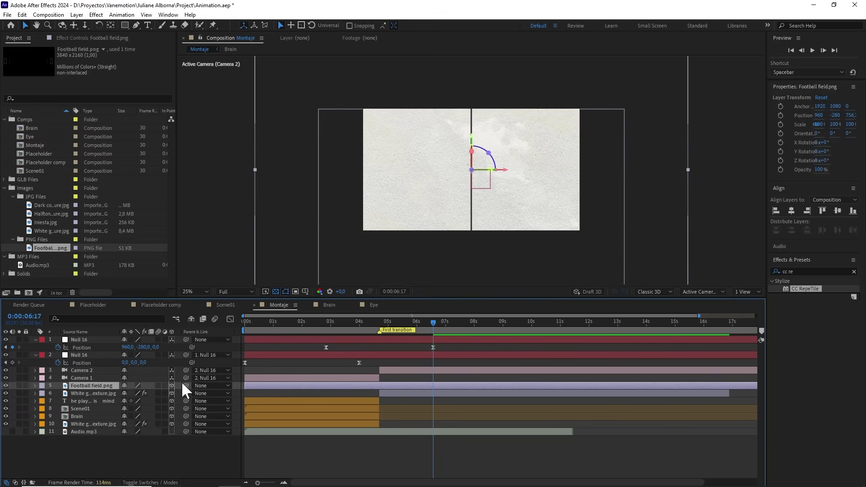
Step: Apply the Fill effect to the Football field layer and set its color to grey 919191
{"action": "left_click", "coordinate": [797, 271]}
{"action": "key", "text": "BackSpace"}
{"action": "type", "text": "f"}
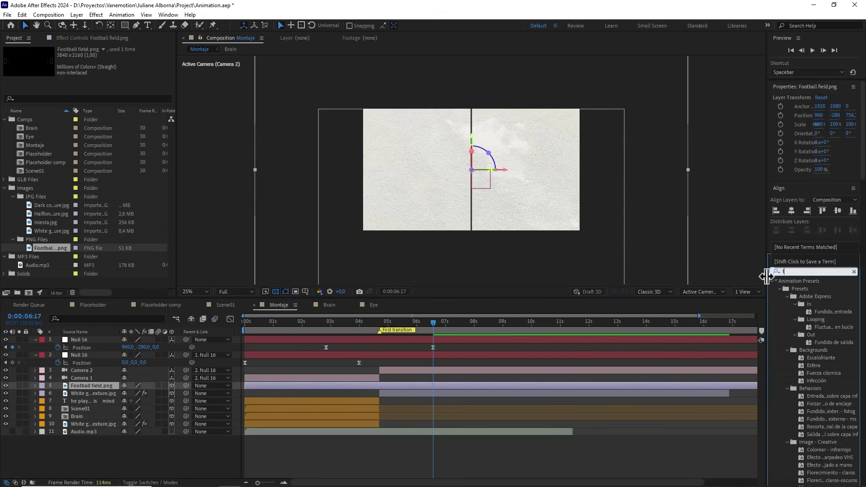
{"action": "type", "text": "ill"}
{"action": "left_click_drag", "start_coordinate": [803, 296], "coordinate": [449, 386]}
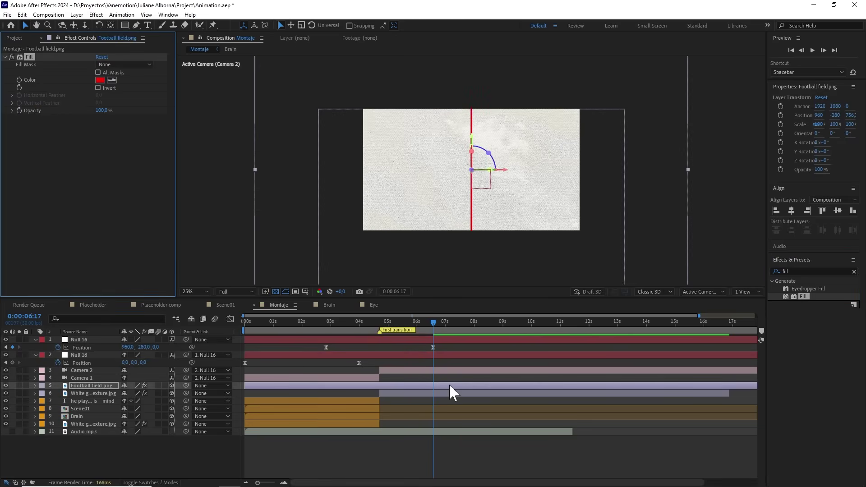
{"action": "left_click", "coordinate": [101, 81]}
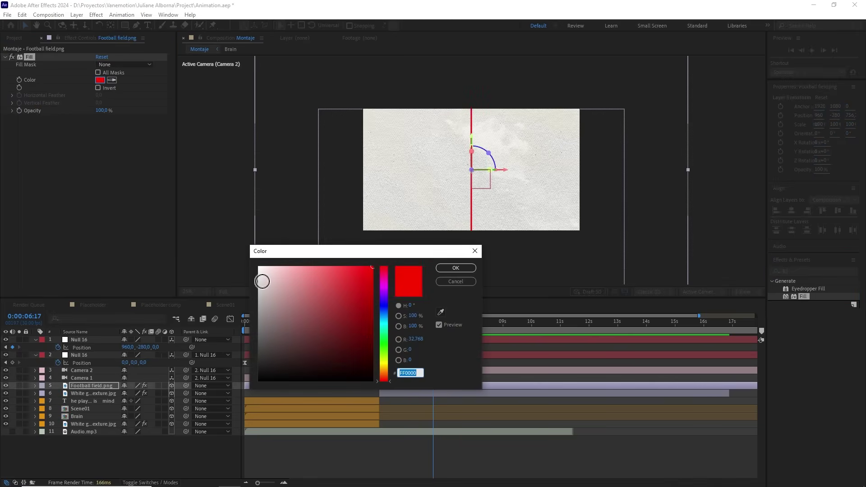
{"action": "left_click_drag", "start_coordinate": [261, 282], "coordinate": [239, 316]}
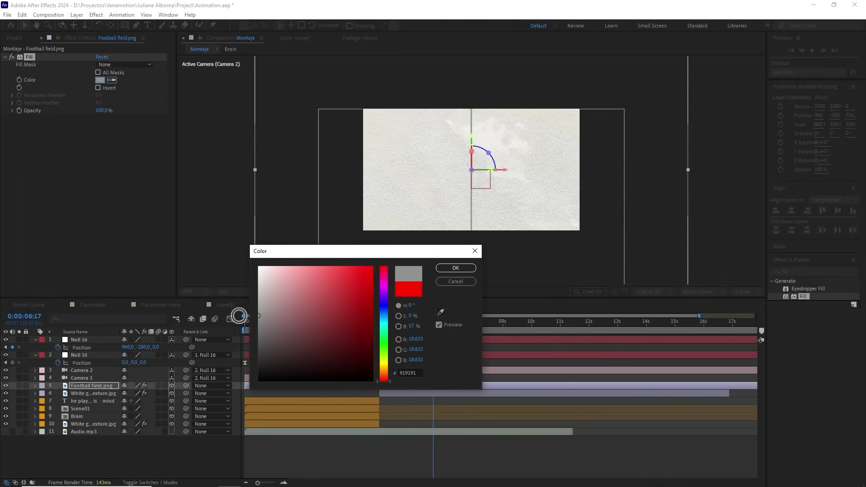
{"action": "left_click", "coordinate": [455, 268]}
Step: Try scaling the Football field layer down to 50%, and undo the change
{"action": "left_click_drag", "start_coordinate": [688, 172], "coordinate": [580, 170]}
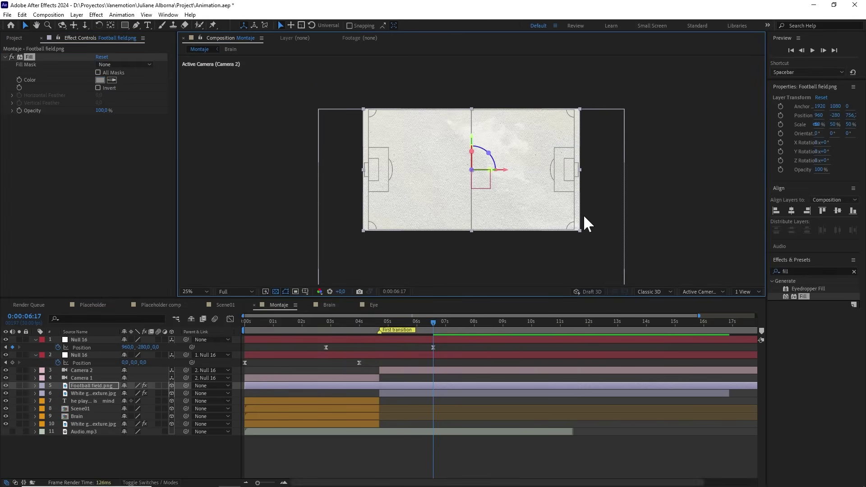
{"action": "key", "text": "ctrl+z"}
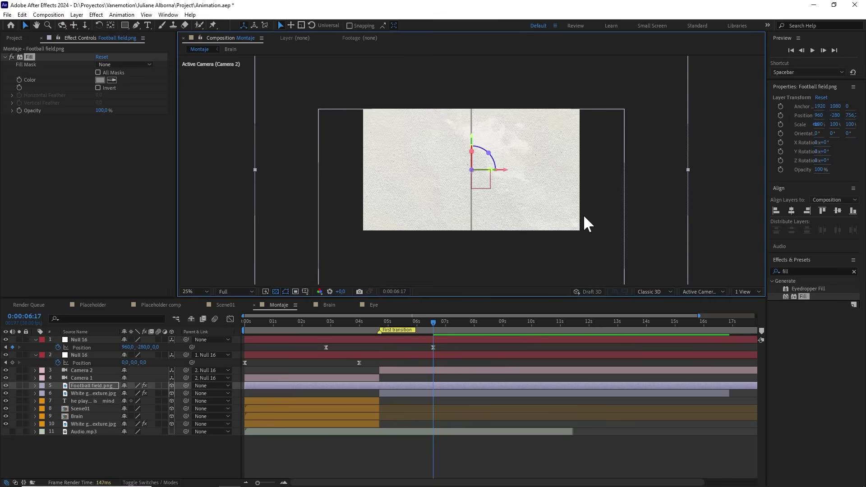
Step: Trim the Football field layer's start to the First transition marker, preview the transition, and return to 0:00:06:17
{"action": "left_click_drag", "start_coordinate": [243, 388], "coordinate": [378, 389]}
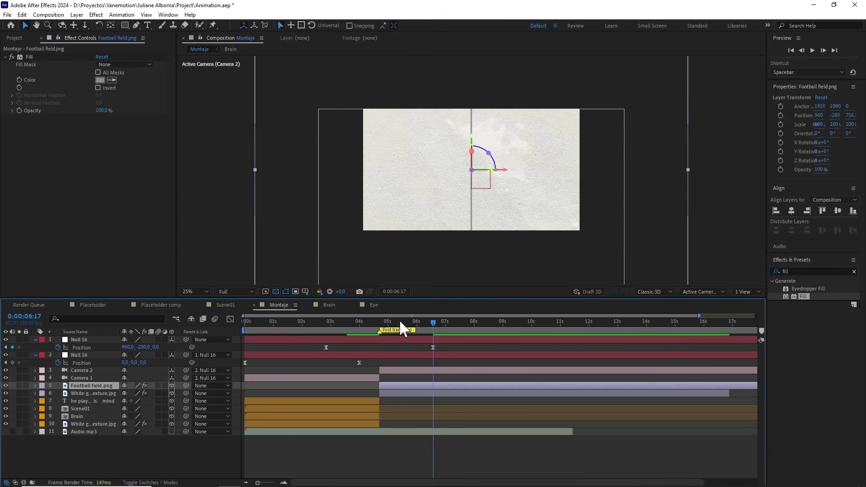
{"action": "left_click_drag", "start_coordinate": [399, 319], "coordinate": [360, 320]}
{"action": "key", "text": "space"}
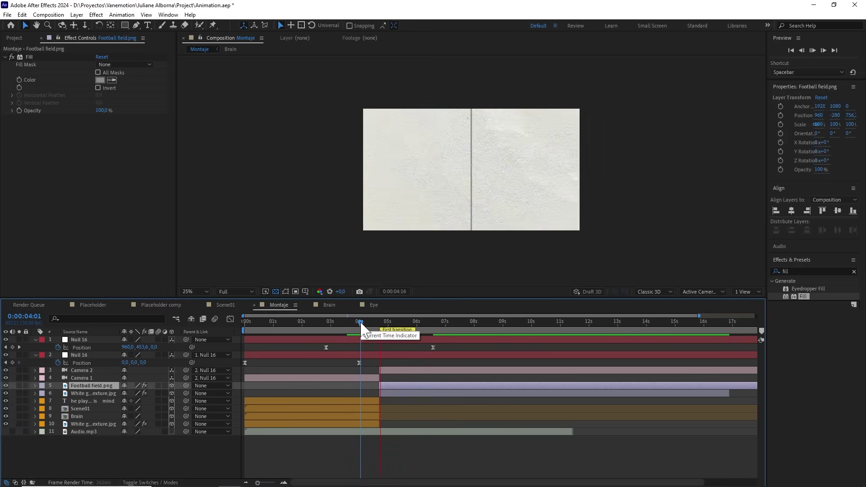
{"action": "left_click", "coordinate": [432, 325]}
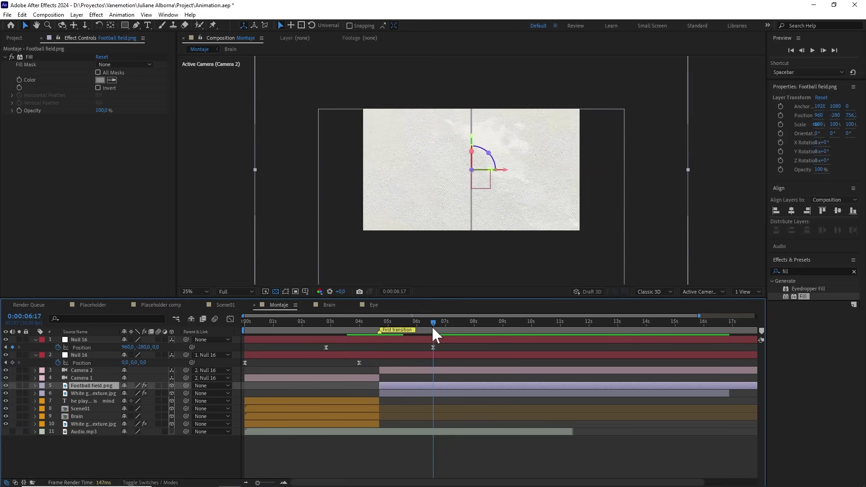
Step: Add the Eye composition above the Football field layer, starting at the First transition marker, and preview the transition
{"action": "left_click", "coordinate": [15, 38]}
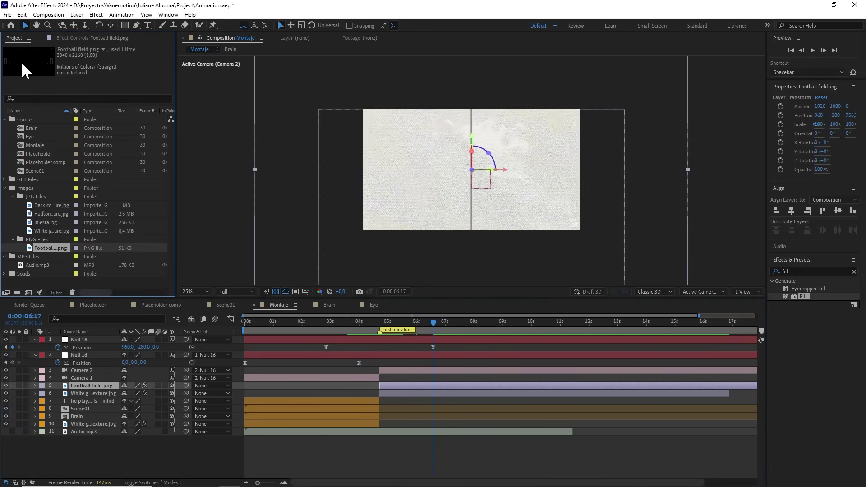
{"action": "left_click_drag", "start_coordinate": [33, 134], "coordinate": [93, 379]}
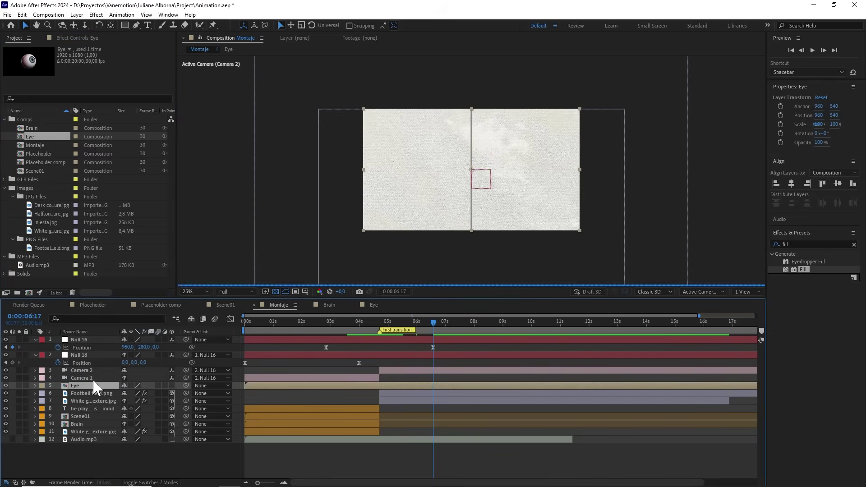
{"action": "left_click_drag", "start_coordinate": [254, 386], "coordinate": [393, 393]}
{"action": "left_click", "coordinate": [375, 317]}
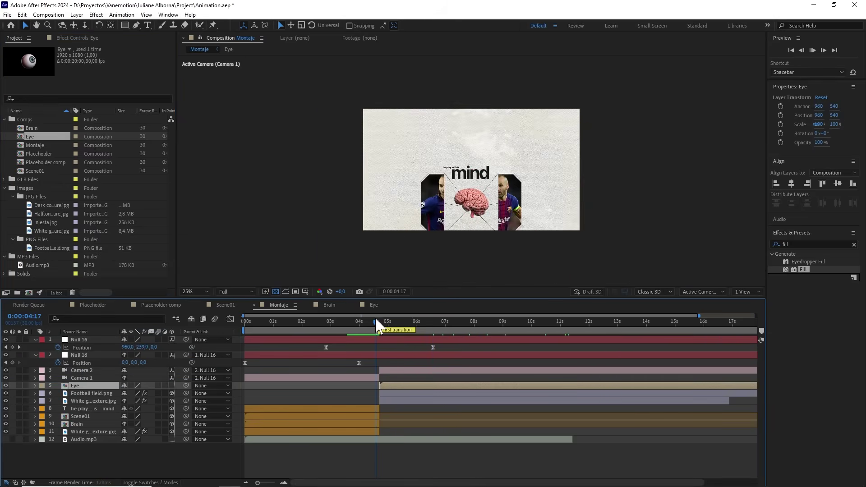
{"action": "key", "text": "space"}
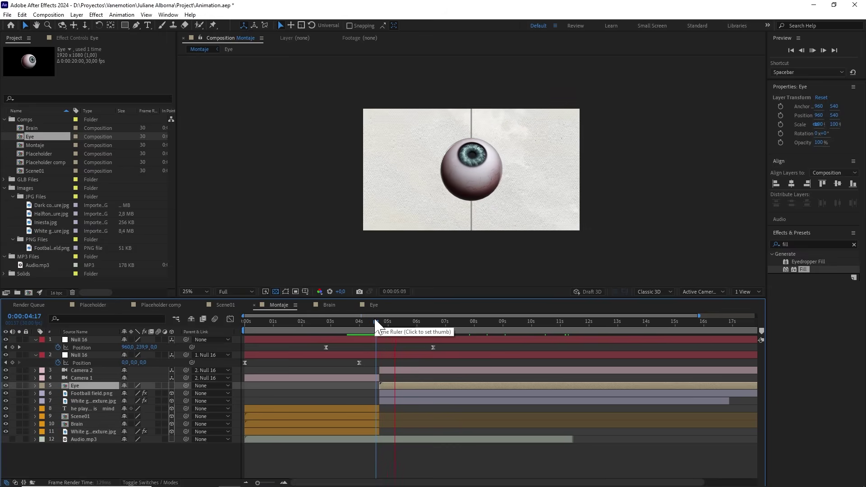
{"action": "key", "text": "space"}
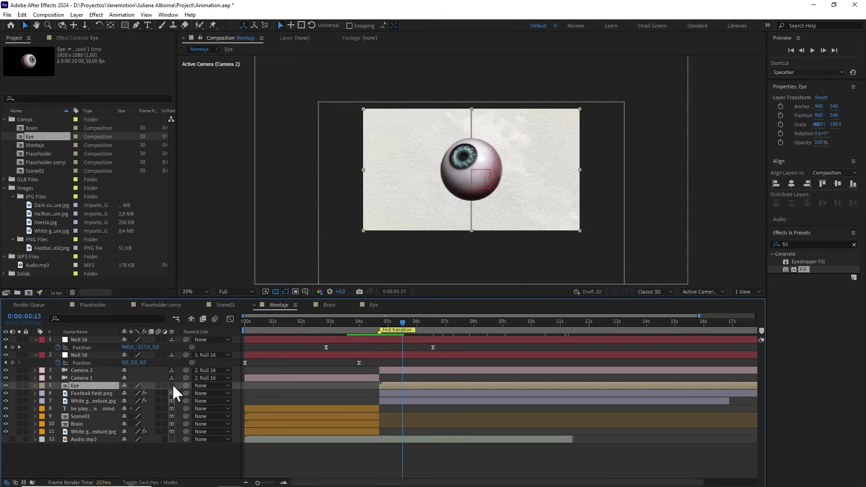
Step: Make the Eye layer 3D and center it in the Camera 2 view at 0:00:06:17
{"action": "left_click", "coordinate": [172, 385]}
{"action": "left_click_drag", "start_coordinate": [416, 322], "coordinate": [432, 353]}
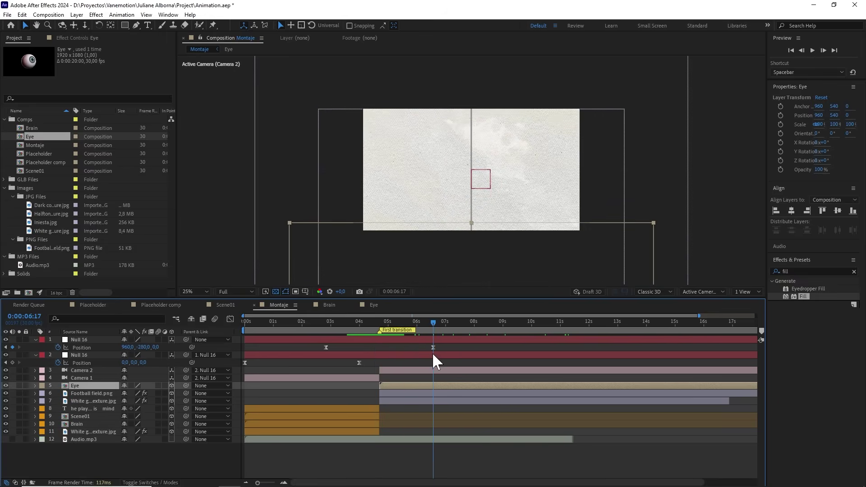
{"action": "key", "text": "ctrl+Home"}
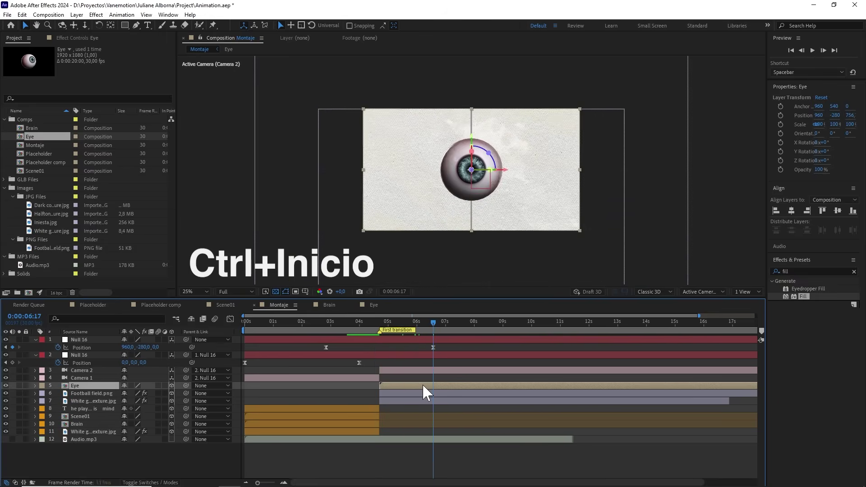
Step: Set the Eye layer's Scale to 84%
{"action": "key", "text": "s"}
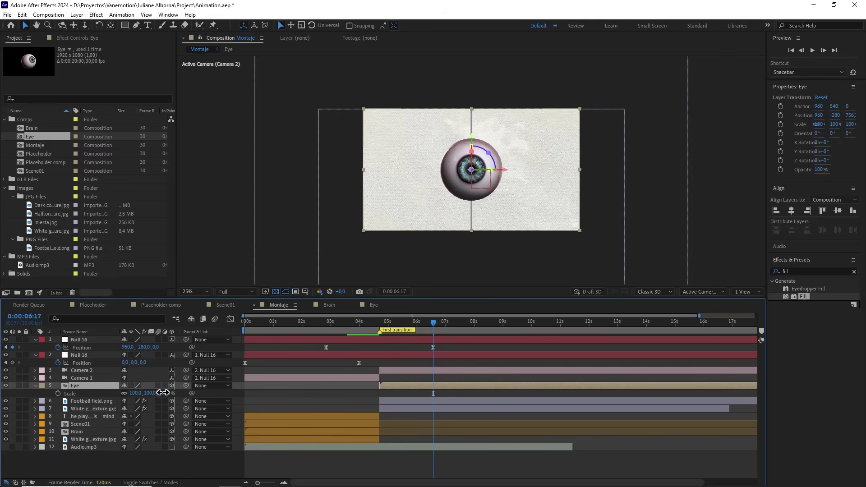
{"action": "left_click_drag", "start_coordinate": [163, 393], "coordinate": [155, 396]}
{"action": "left_click", "coordinate": [160, 392]}
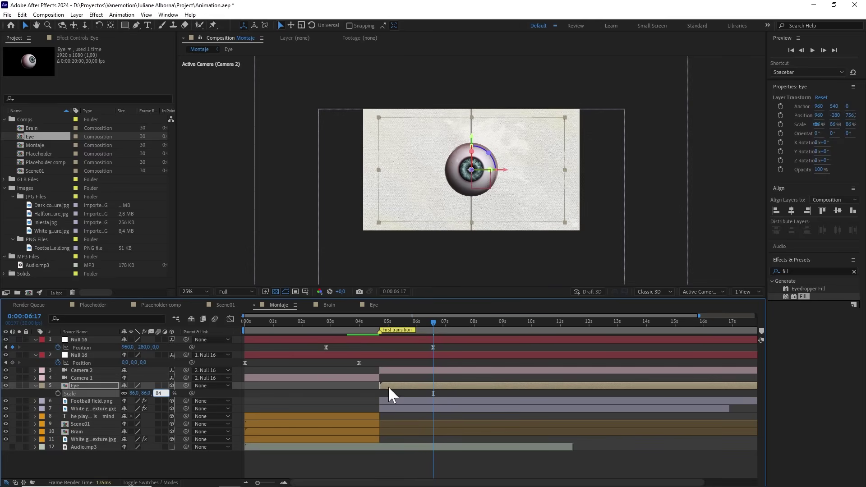
{"action": "type", "text": "84"}
{"action": "key", "text": "Return"}
Step: Draw a circular mask on the Eye layer from the pupil's center, just inside the eyeball's outer edge
{"action": "key", "text": "slash"}
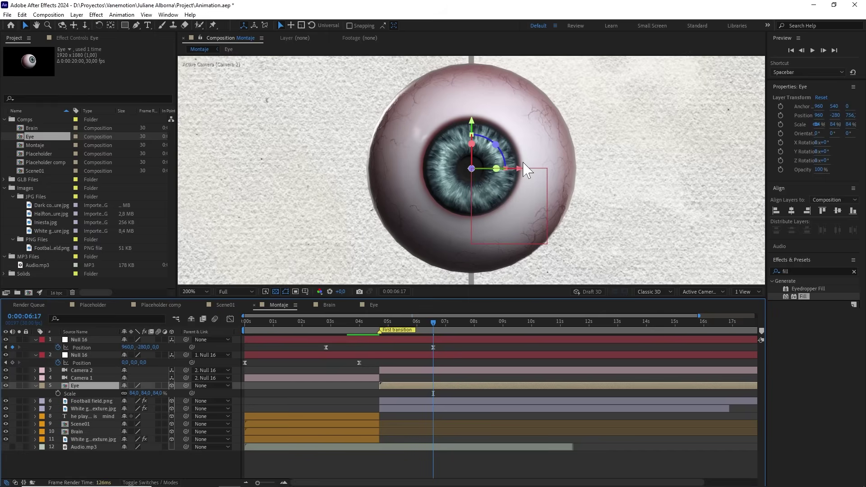
{"action": "left_click_drag", "start_coordinate": [532, 135], "coordinate": [458, 226]}
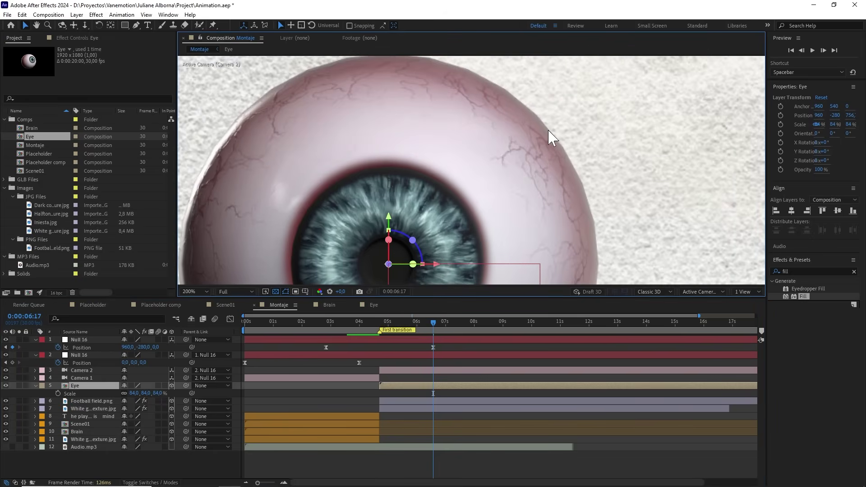
{"action": "key", "text": "h"}
{"action": "left_click_drag", "start_coordinate": [518, 184], "coordinate": [521, 138]}
{"action": "left_click", "coordinate": [125, 23]}
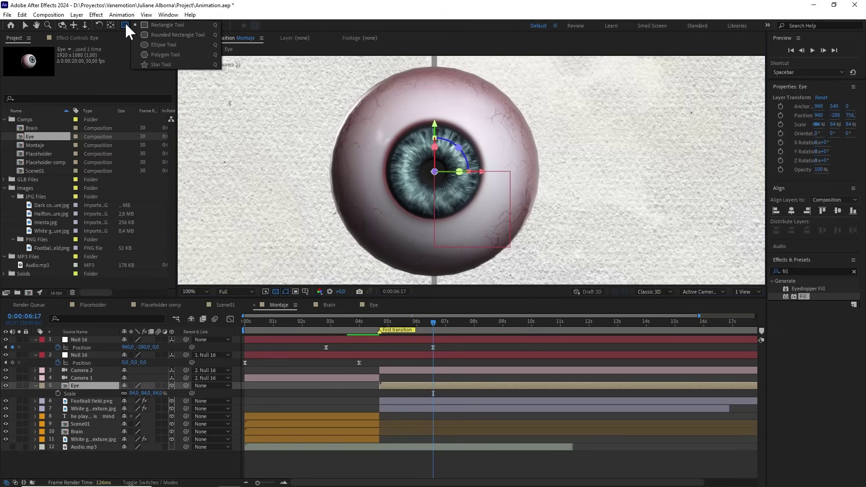
{"action": "left_click", "coordinate": [166, 44]}
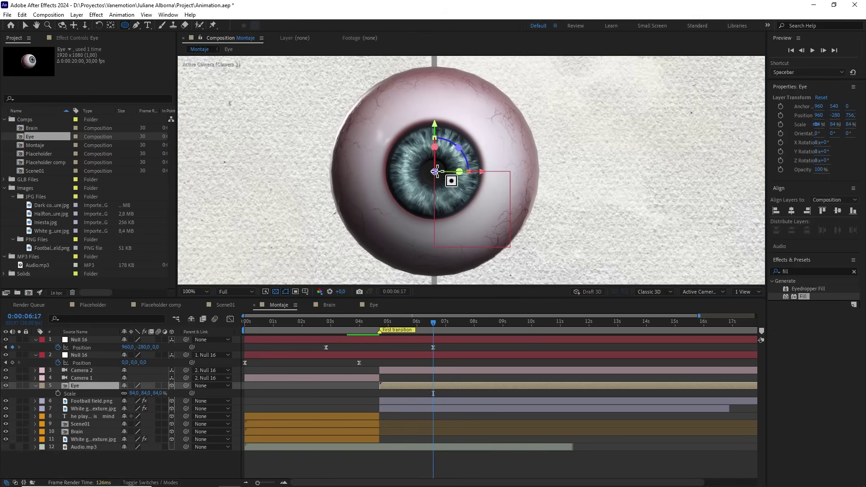
{"action": "left_click_drag", "start_coordinate": [434, 172], "coordinate": [513, 280]}
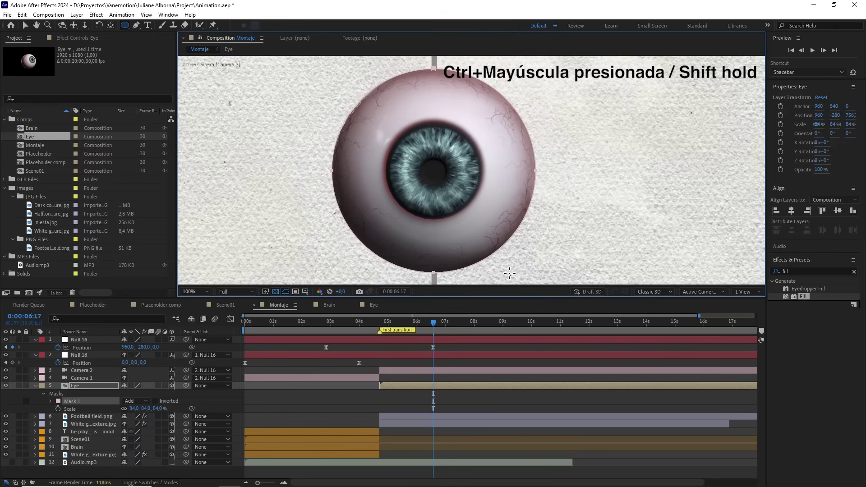
Step: Inspect the masked eyeball's edge up close, and check the full frame at 0:00:05:08
{"action": "left_click", "coordinate": [475, 384]}
{"action": "key", "text": "period"}
{"action": "left_click_drag", "start_coordinate": [482, 118], "coordinate": [490, 218]}
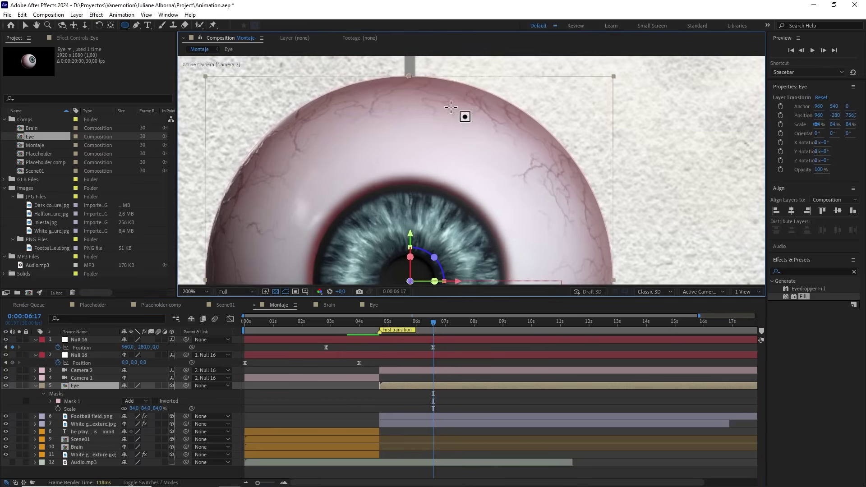
{"action": "left_click", "coordinate": [458, 375]}
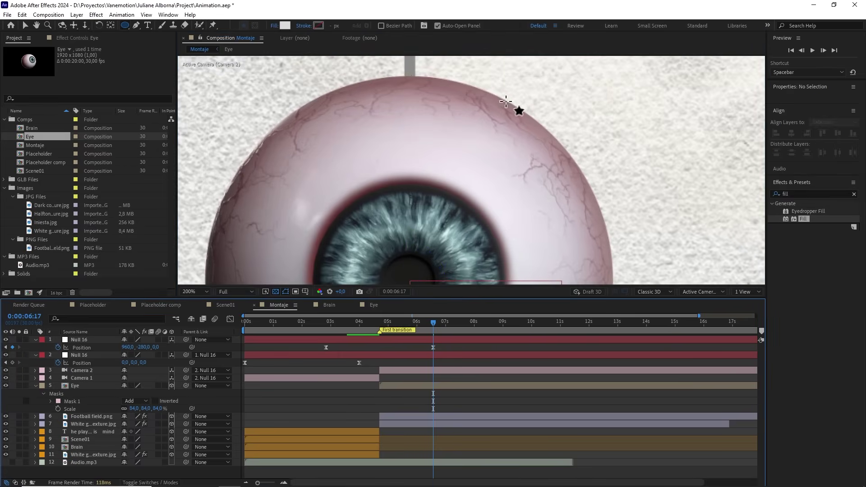
{"action": "key", "text": "comma"}
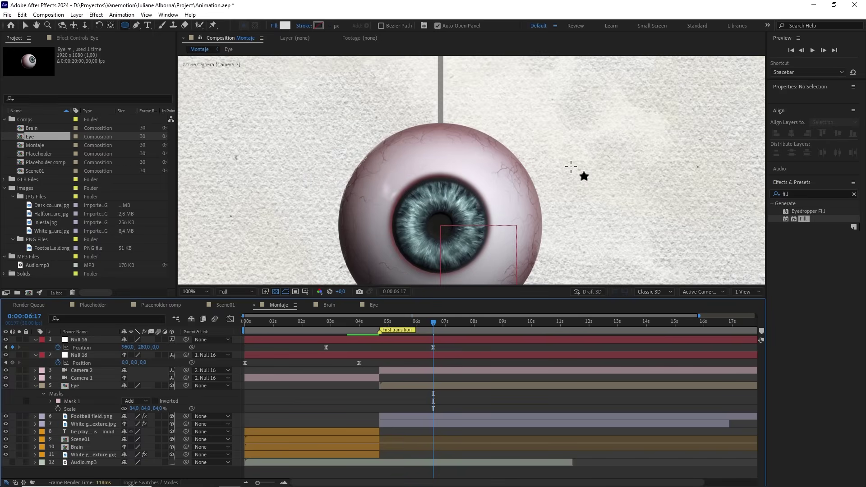
{"action": "key", "text": "comma"}
{"action": "key", "text": "comma"}
{"action": "key", "text": "comma"}
{"action": "key", "text": "comma"}
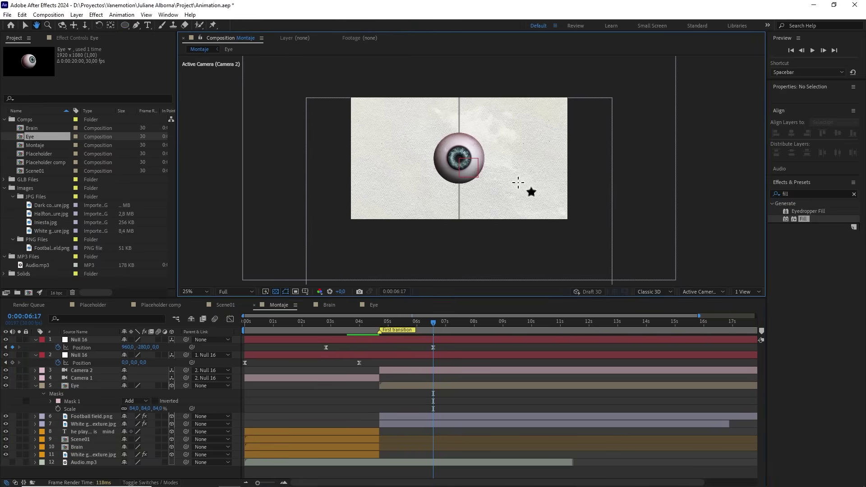
{"action": "key", "text": "q"}
{"action": "left_click", "coordinate": [396, 323]}
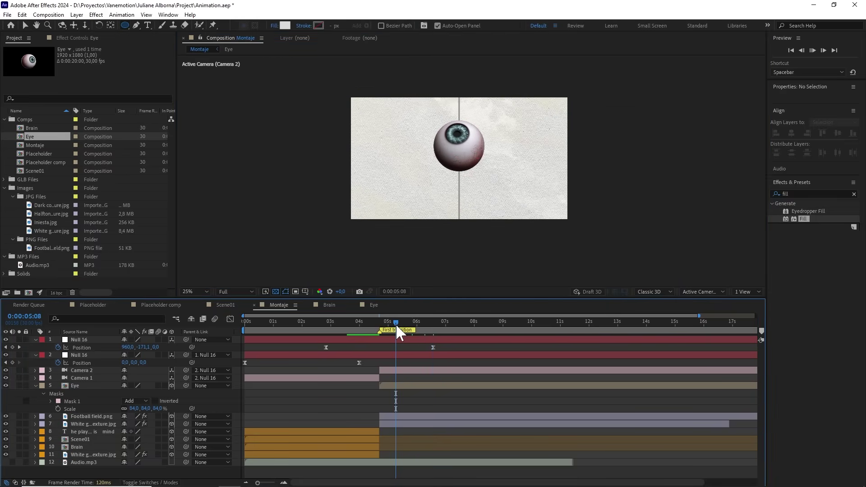
Step: Preview the transition into the eye scene from 0:00:05:08 and again from 0:00:04:13
{"action": "key", "text": "space"}
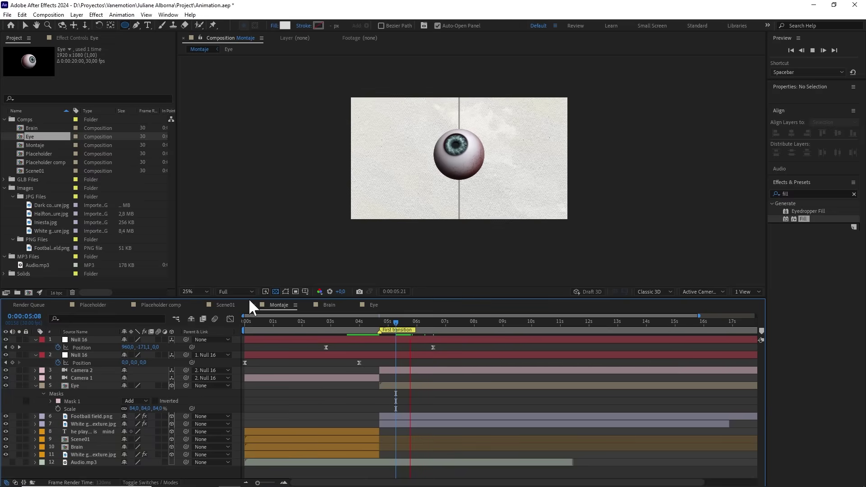
{"action": "left_click_drag", "start_coordinate": [392, 322], "coordinate": [370, 321]}
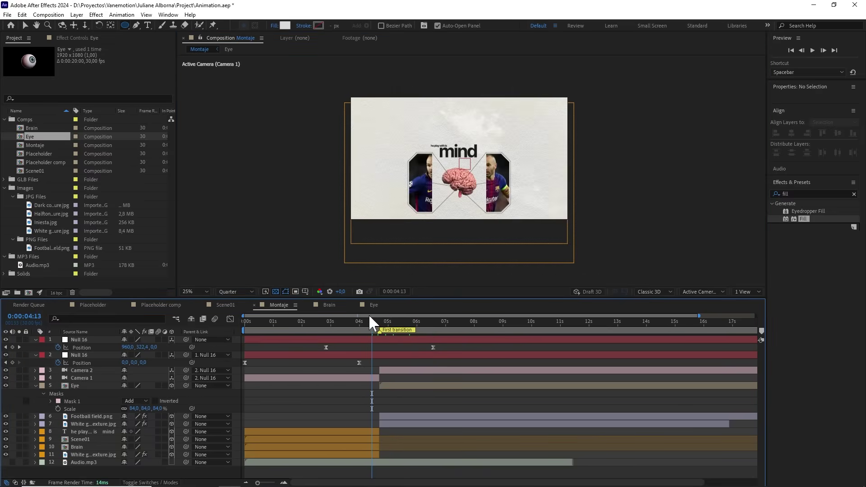
{"action": "key", "text": "space"}
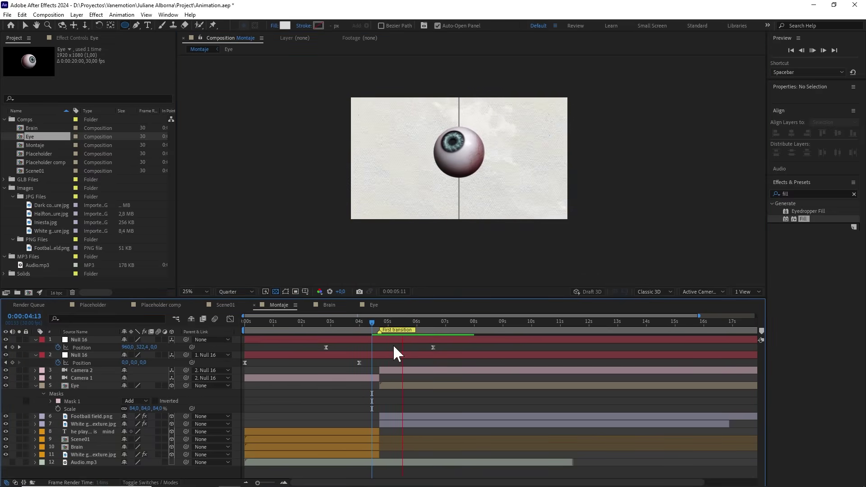
Step: Set the label color of the Eye, Football field and second-scene paper texture layers to Green
{"action": "left_click_drag", "start_coordinate": [412, 321], "coordinate": [433, 321]}
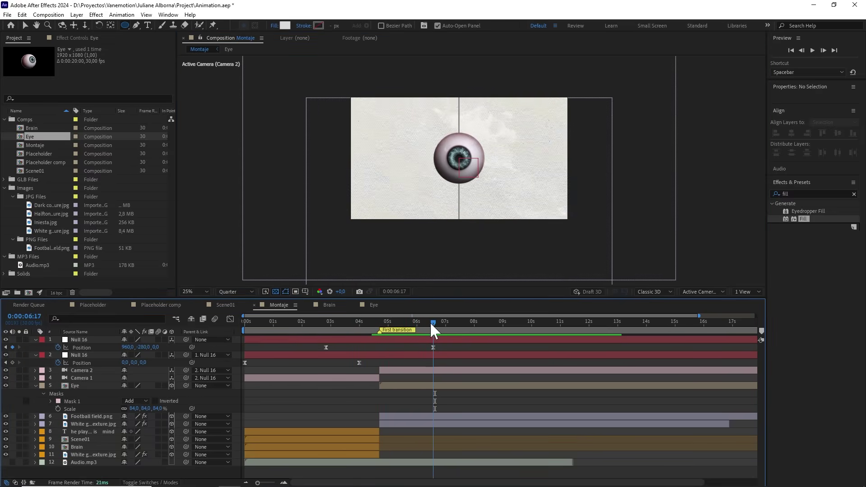
{"action": "left_click", "coordinate": [35, 386]}
{"action": "left_click", "coordinate": [79, 386]}
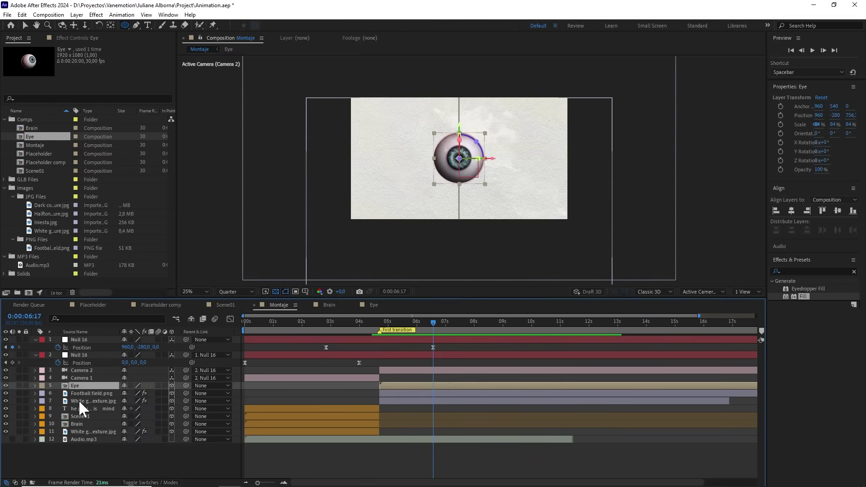
{"action": "left_click", "coordinate": [78, 400], "text": "shift"}
{"action": "left_click", "coordinate": [42, 393]}
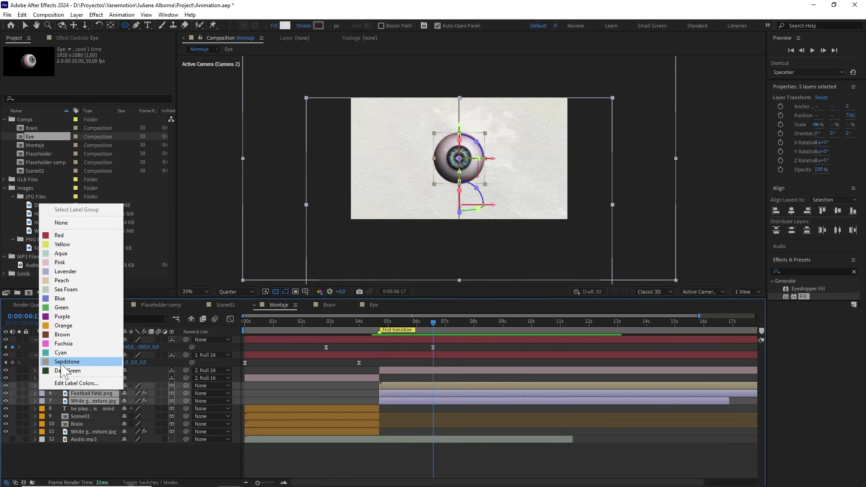
{"action": "left_click", "coordinate": [61, 307]}
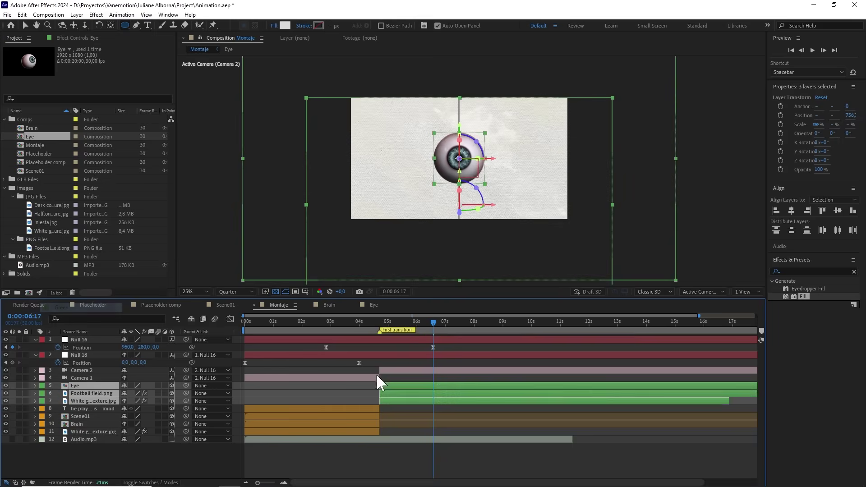
{"action": "left_click", "coordinate": [402, 376]}
Step: Duplicate the topmost null without its keyframes, and add Position and Z Rotation keyframes to the copy at 0:00:06:17
{"action": "left_click", "coordinate": [433, 339]}
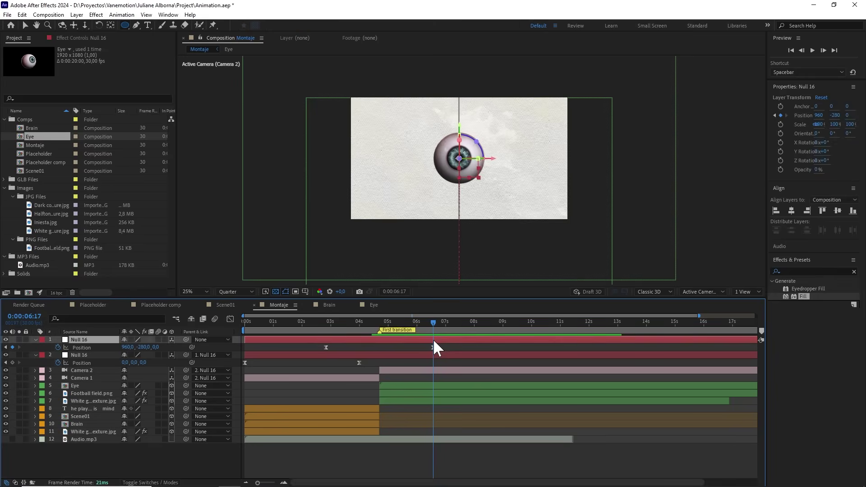
{"action": "key", "text": "ctrl+d"}
{"action": "key", "text": "p"}
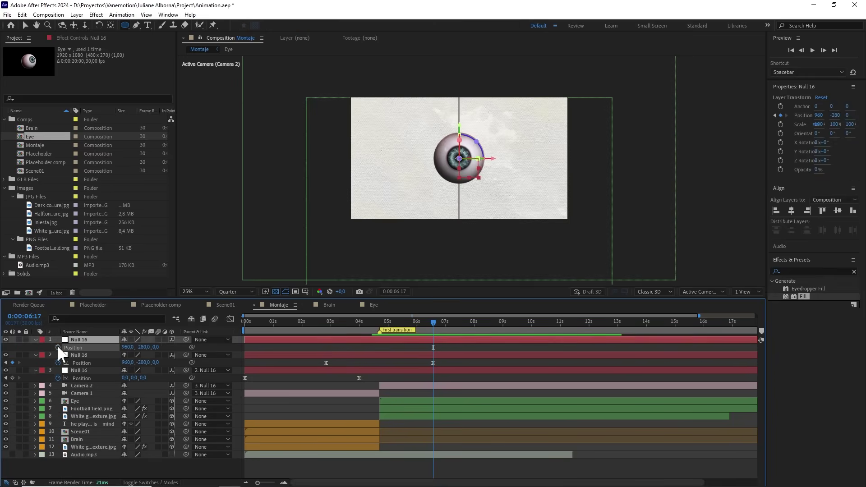
{"action": "double_click", "coordinate": [57, 347]}
{"action": "key", "text": "shift+r"}
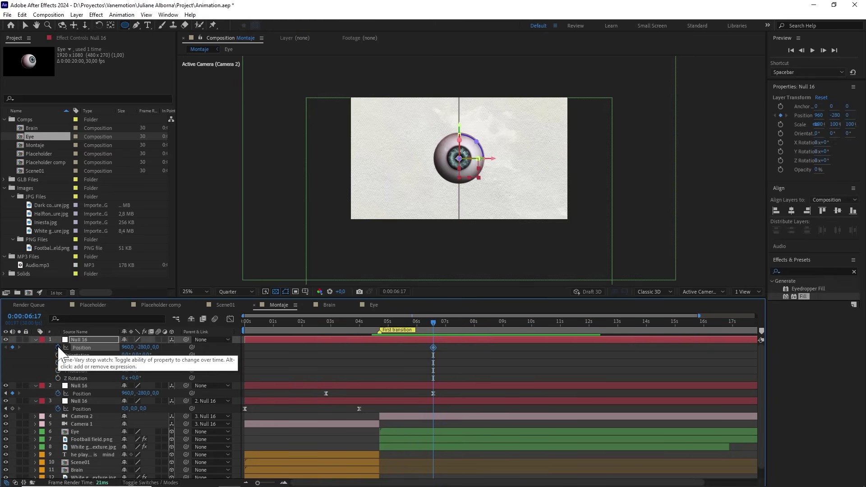
{"action": "left_click", "coordinate": [57, 378]}
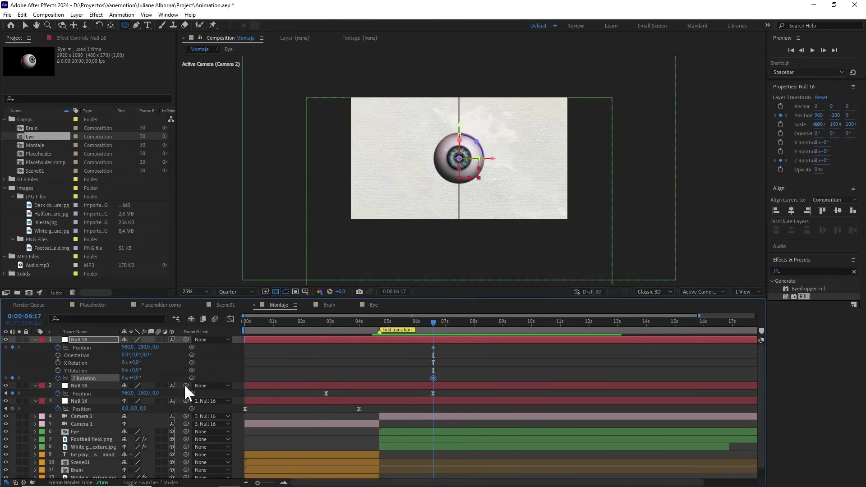
Step: Parent the second null to the new top null, and move the top null's Position and Z Rotation keyframes to 0:00:04:17
{"action": "left_click_drag", "start_coordinate": [185, 386], "coordinate": [92, 339]}
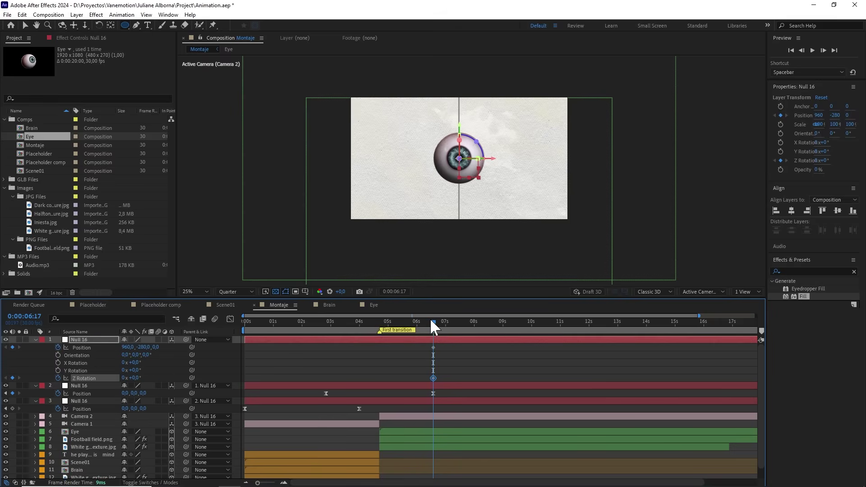
{"action": "left_click_drag", "start_coordinate": [431, 320], "coordinate": [375, 321]}
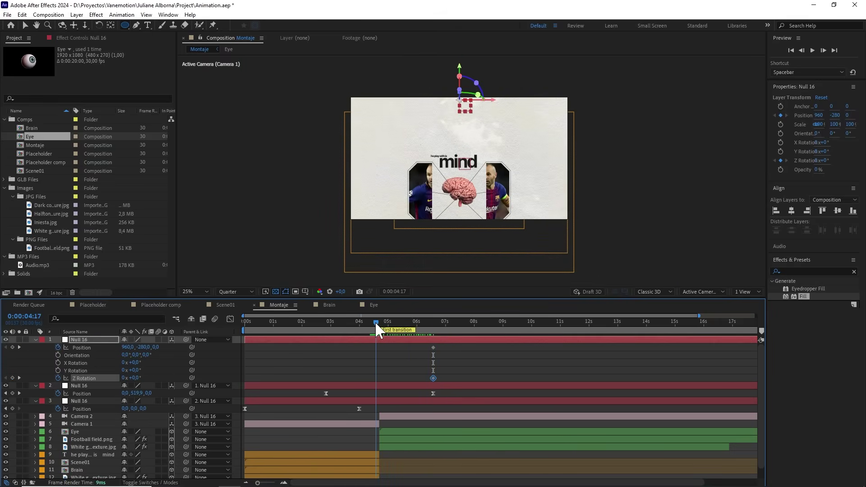
{"action": "left_click_drag", "start_coordinate": [445, 345], "coordinate": [375, 377]}
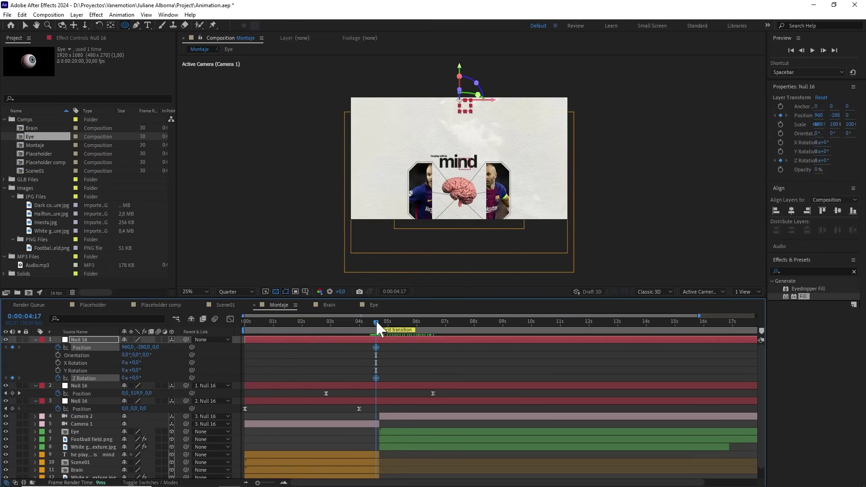
Step: Keyframe the top null's Z Rotation at 180° at 0:00:08:23
{"action": "left_click_drag", "start_coordinate": [375, 320], "coordinate": [496, 339]}
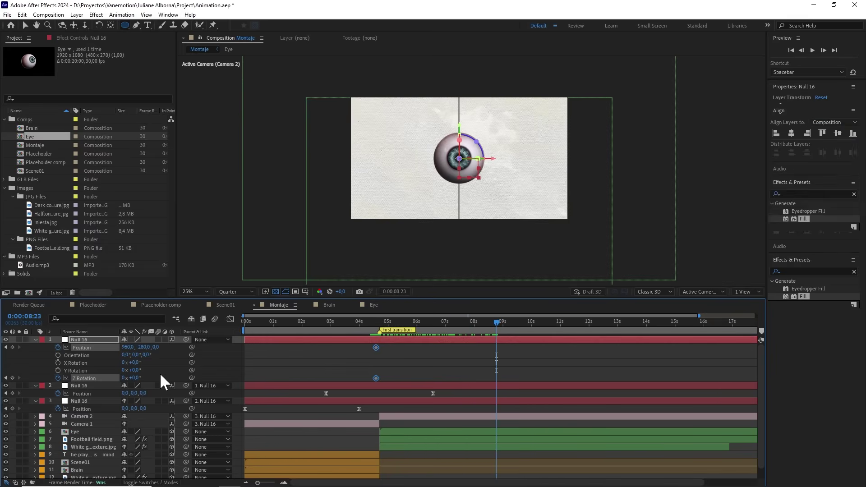
{"action": "left_click_drag", "start_coordinate": [135, 378], "coordinate": [169, 377]}
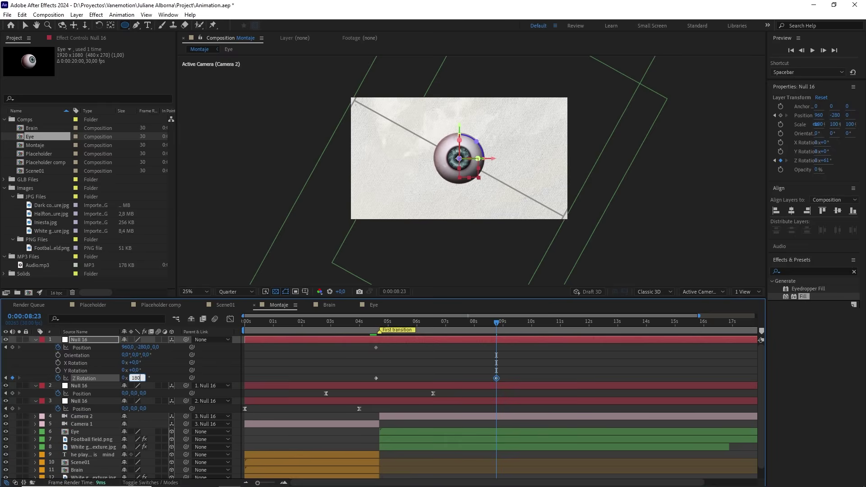
{"action": "left_click", "coordinate": [161, 369]}
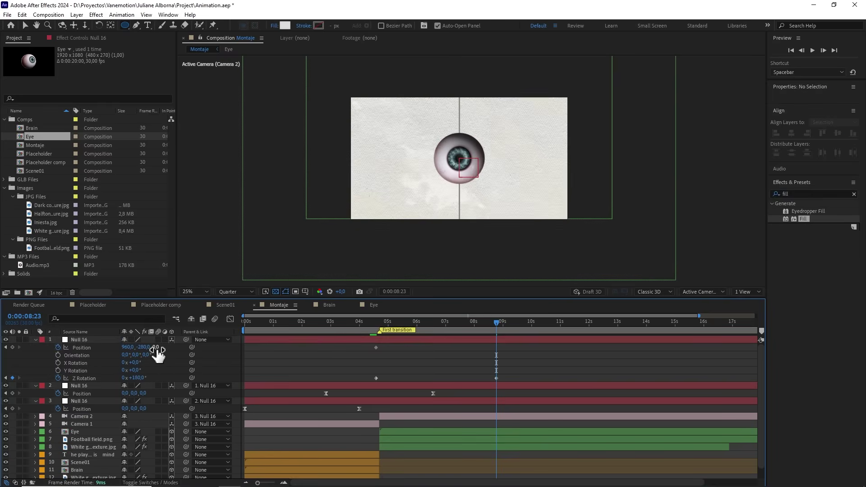
Step: Set the top null's Z position to 840 at 0:00:08:23 to push the camera toward the eye
{"action": "left_click_drag", "start_coordinate": [154, 348], "coordinate": [175, 349]}
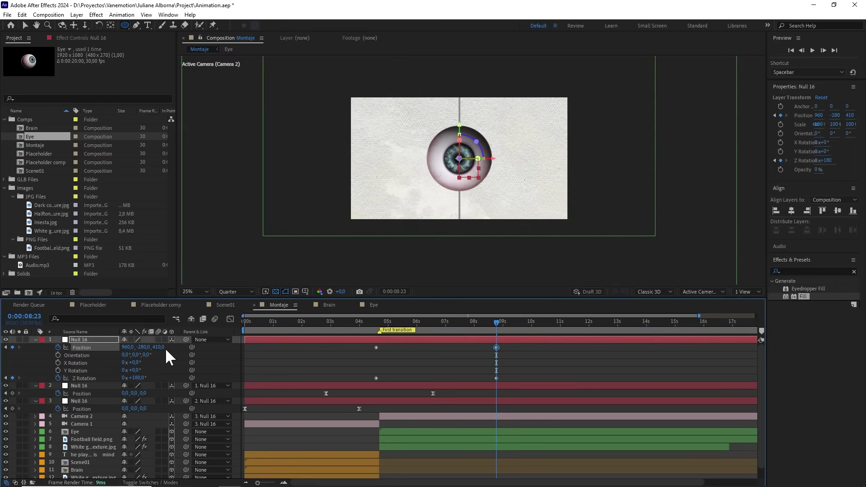
{"action": "left_click", "coordinate": [161, 348]}
{"action": "type", "text": "840"}
{"action": "left_click", "coordinate": [285, 351]}
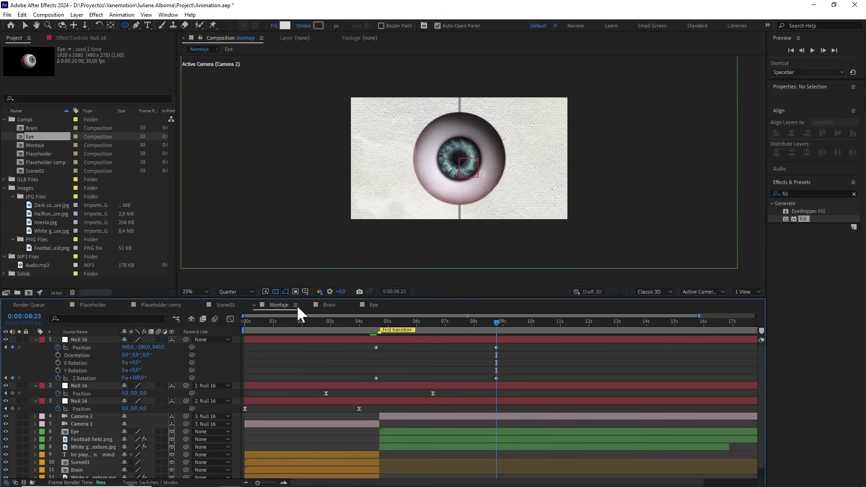
{"action": "left_click", "coordinate": [306, 292]}
{"action": "left_click", "coordinate": [336, 312]}
{"action": "scroll", "coordinate": [493, 183], "scroll_direction": "up", "scroll_amount": 1}
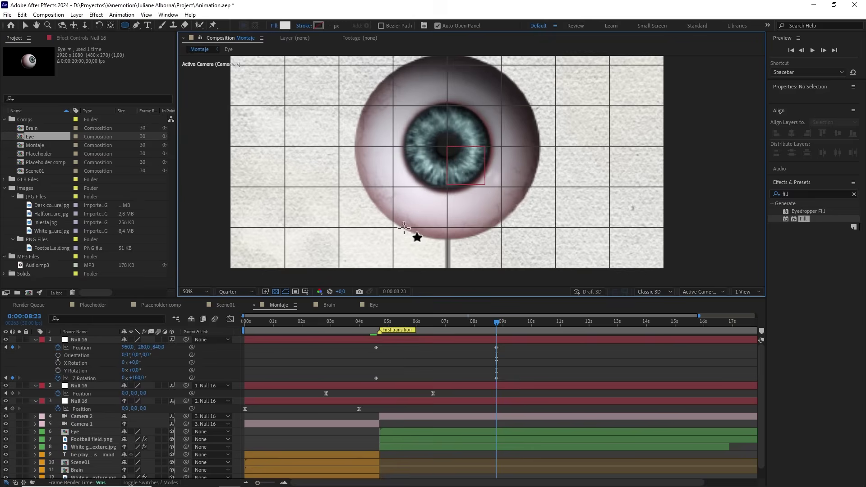
{"action": "left_click", "coordinate": [306, 292]}
{"action": "left_click", "coordinate": [336, 312]}
Step: Show the title/action safe guides over the enlarged eye in the Montaje composition
{"action": "left_click", "coordinate": [306, 292]}
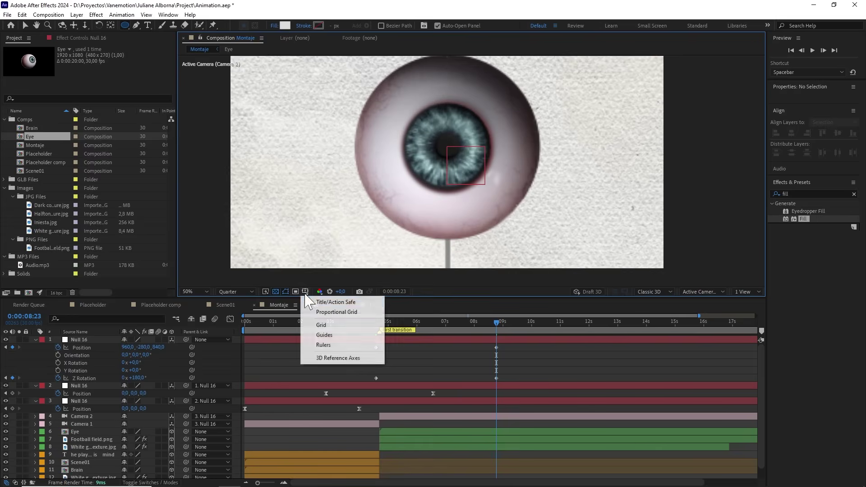
{"action": "left_click", "coordinate": [336, 302]}
{"action": "left_click_drag", "start_coordinate": [384, 185], "coordinate": [381, 210]}
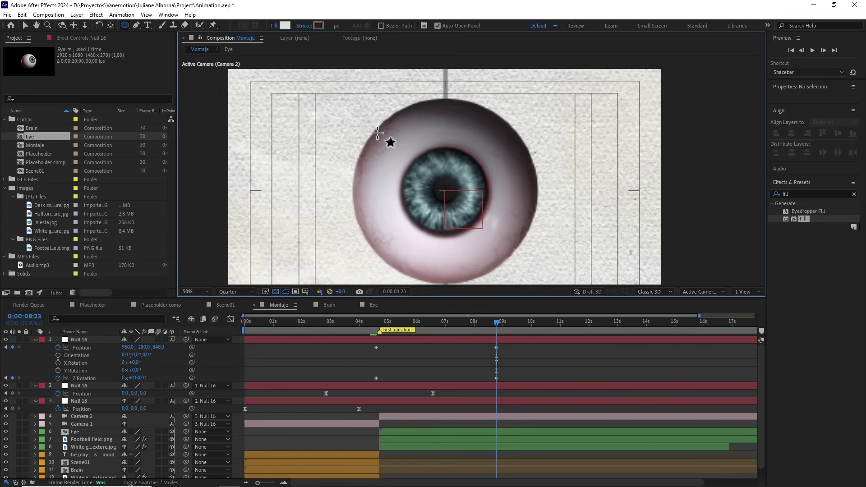
Step: Apply Easy Ease to all Position and Z Rotation keyframes of the topmost null layer
{"action": "scroll", "coordinate": [494, 147], "scroll_direction": "down", "scroll_amount": 1}
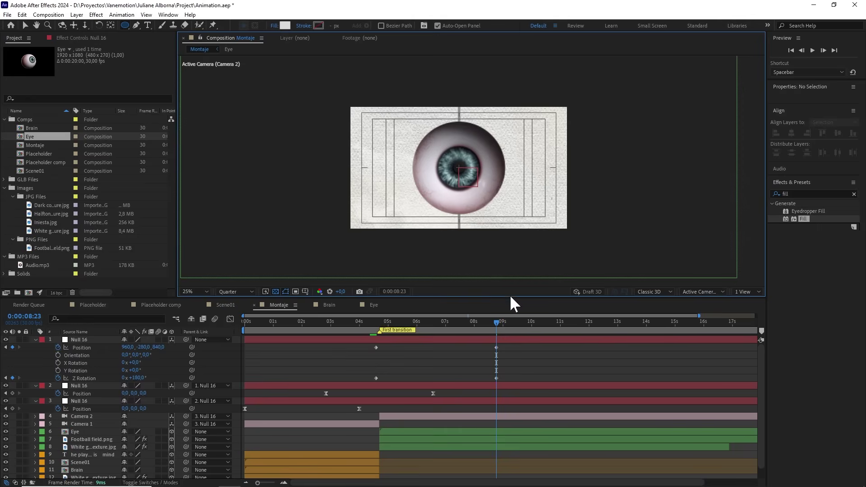
{"action": "left_click_drag", "start_coordinate": [520, 345], "coordinate": [366, 377]}
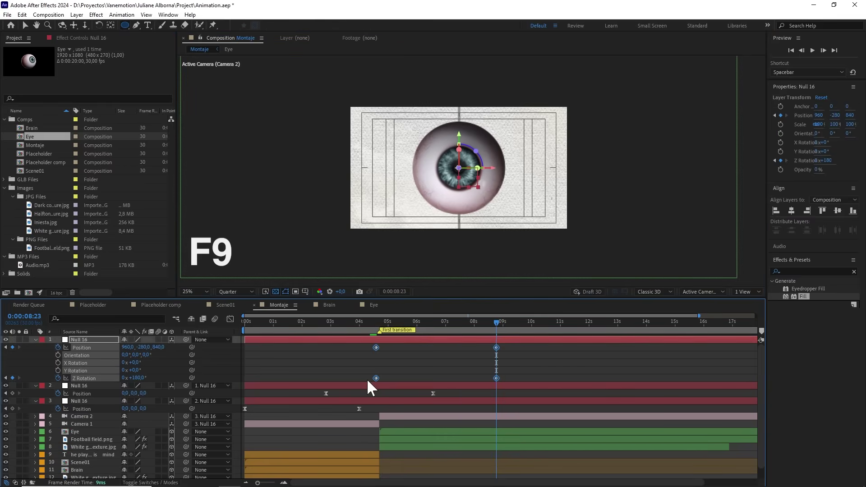
{"action": "key", "text": "F9"}
Step: Set the incoming and outgoing velocity influence of the topmost null's Position keyframes to 75%
{"action": "left_click_drag", "start_coordinate": [530, 360], "coordinate": [373, 347]}
{"action": "right_click", "coordinate": [376, 347]}
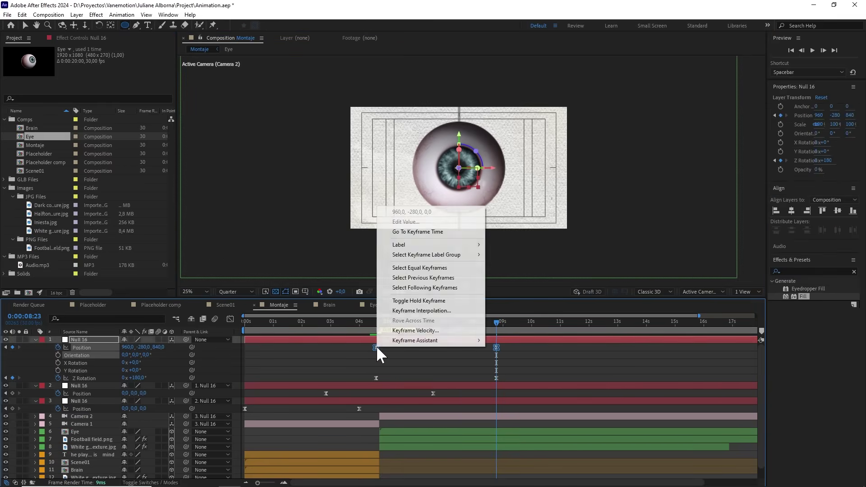
{"action": "left_click", "coordinate": [398, 331]}
{"action": "double_click", "coordinate": [345, 294]}
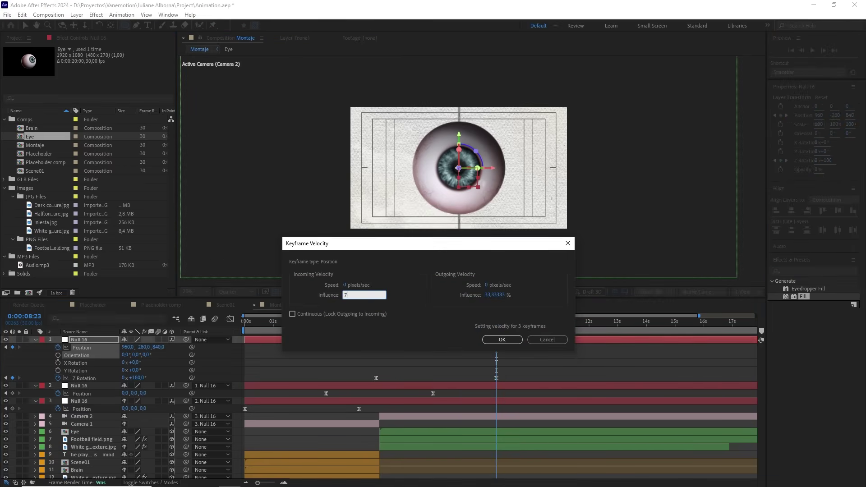
{"action": "double_click", "coordinate": [493, 295]}
{"action": "type", "text": "75"}
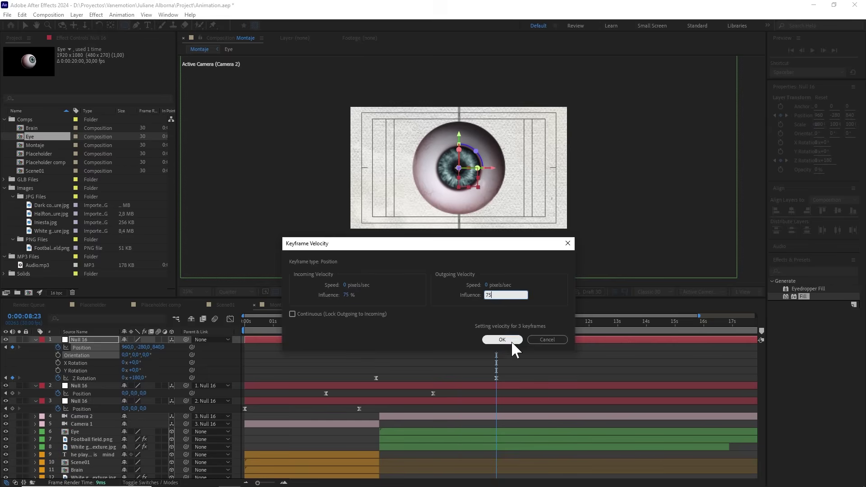
{"action": "left_click", "coordinate": [508, 341]}
Step: Set the incoming and outgoing velocity influence of the topmost null's Z Rotation keyframes to 75%
{"action": "left_click_drag", "start_coordinate": [512, 374], "coordinate": [376, 378]}
{"action": "right_click", "coordinate": [376, 378]}
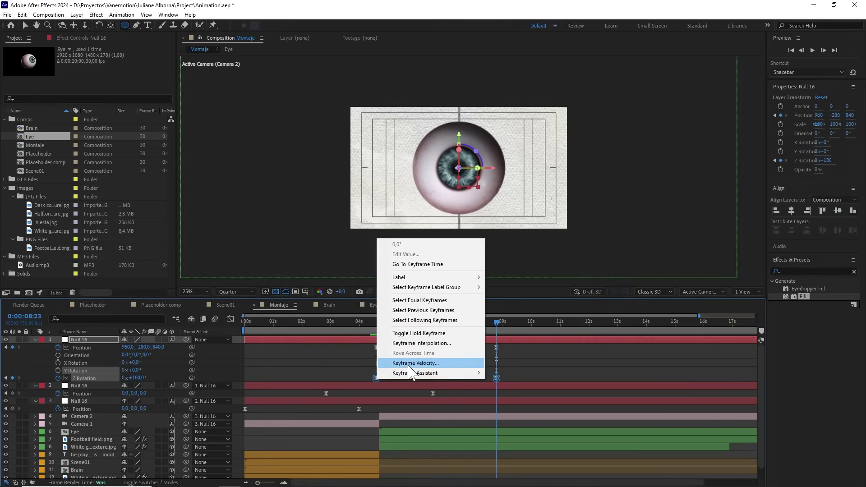
{"action": "left_click", "coordinate": [401, 363]}
{"action": "double_click", "coordinate": [352, 295]}
{"action": "type", "text": "75"}
{"action": "double_click", "coordinate": [493, 295]}
{"action": "type", "text": "75"}
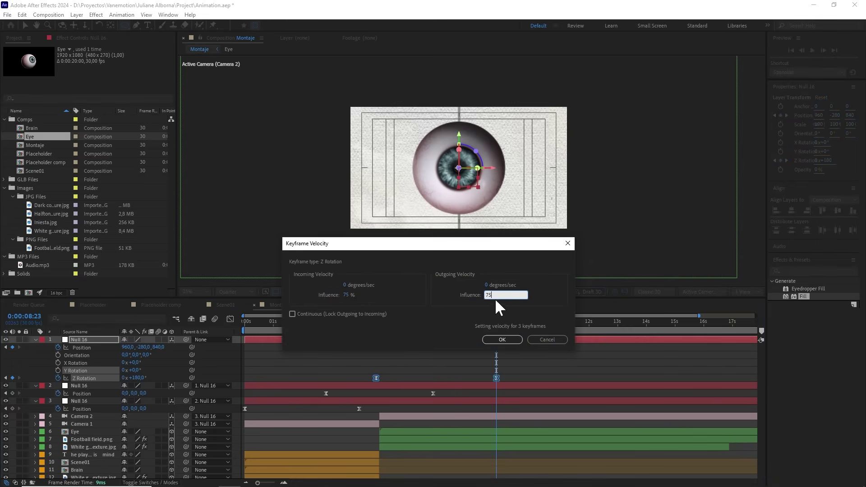
{"action": "left_click", "coordinate": [502, 340]}
Step: Check the null's Z Rotation speed graph and preview the camera move from 0:00:04:01
{"action": "left_click", "coordinate": [231, 320]}
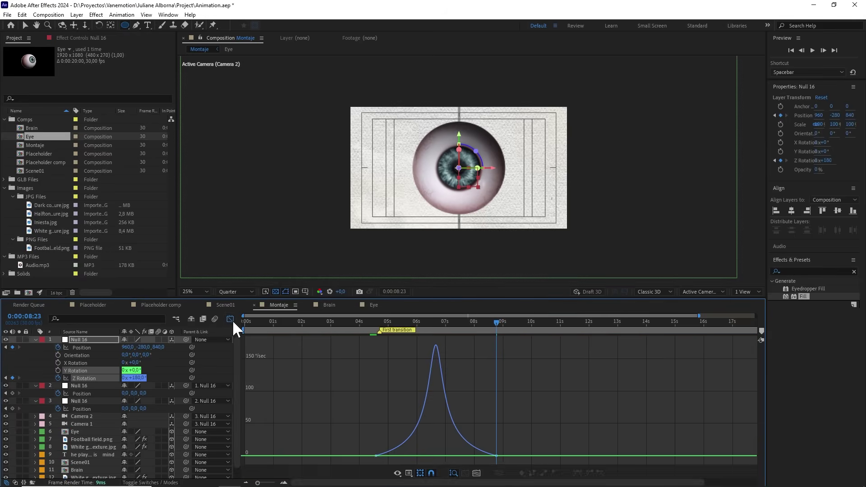
{"action": "left_click", "coordinate": [231, 320]}
{"action": "left_click", "coordinate": [360, 321]}
{"action": "key", "text": "space"}
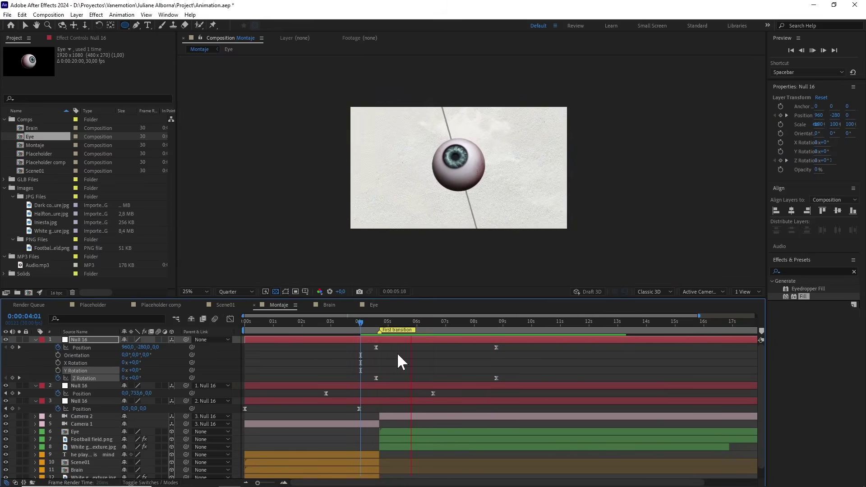
Step: Place the playhead at the peak of the topmost null's Position speed curve, at 0:00:06:20
{"action": "mouse_move", "coordinate": [397, 352]}
{"action": "left_mouse_down"}
{"action": "mouse_move", "coordinate": [375, 344]}
{"action": "mouse_move", "coordinate": [396, 347]}
{"action": "left_mouse_up"}
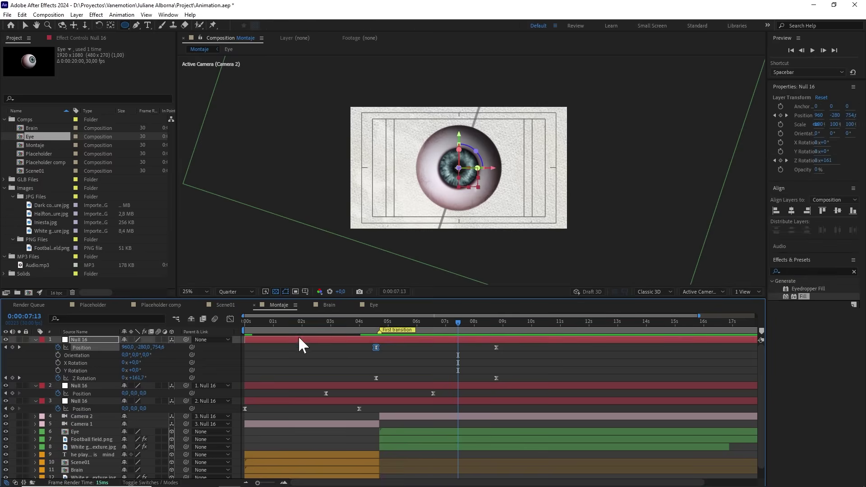
{"action": "left_click", "coordinate": [230, 321]}
{"action": "scroll", "coordinate": [451, 391], "scroll_direction": "up", "scroll_amount": 5}
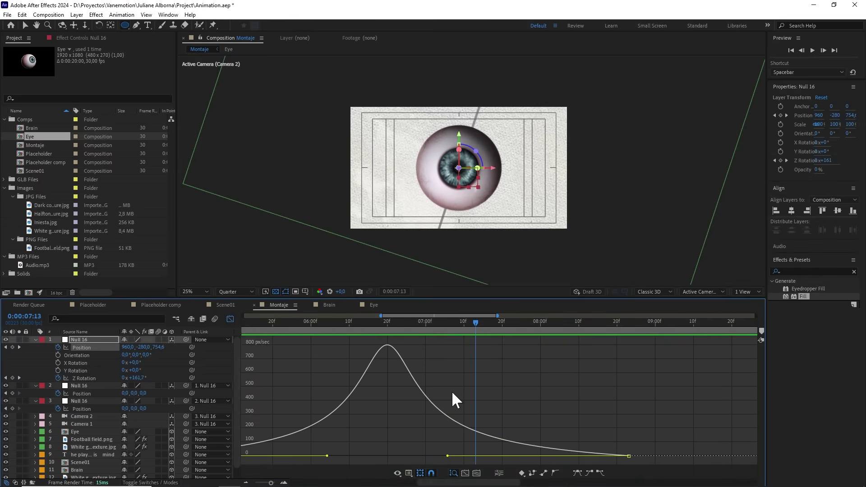
{"action": "left_click", "coordinate": [391, 322]}
{"action": "left_click_drag", "start_coordinate": [390, 322], "coordinate": [388, 322]}
{"action": "scroll", "coordinate": [386, 350], "scroll_direction": "up", "scroll_amount": 2}
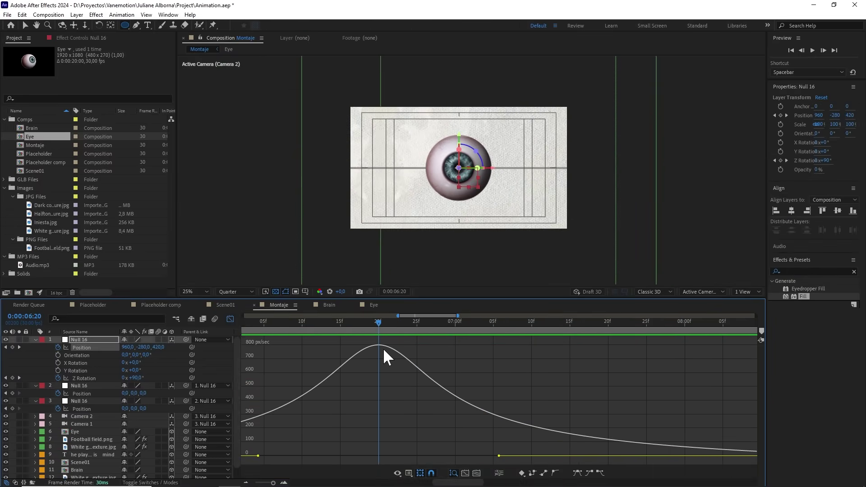
{"action": "scroll", "coordinate": [383, 349], "scroll_direction": "down", "scroll_amount": 4}
{"action": "key", "text": "shift+F3"}
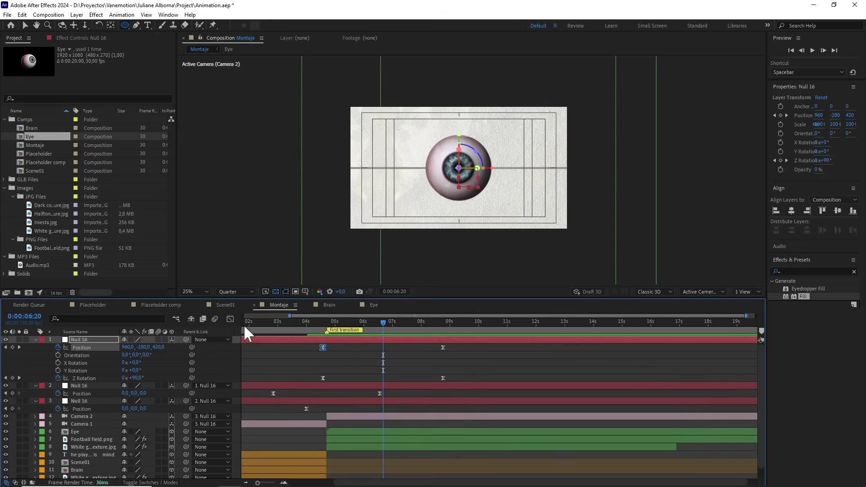
Step: Split the Eye, Football field.png and green-labelled white texture layers at 0:00:06:20 and group the later halves above the earlier ones
{"action": "left_click", "coordinate": [366, 433]}
{"action": "left_click", "coordinate": [363, 447], "text": "shift"}
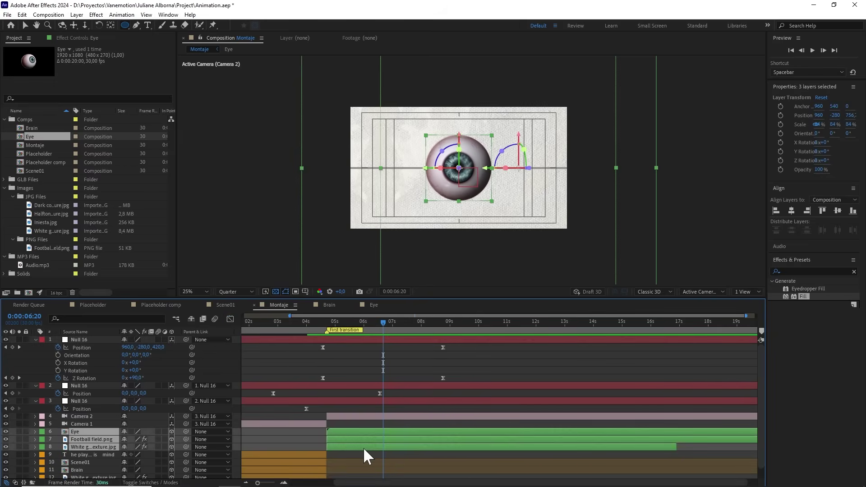
{"action": "key", "text": "ctrl+shift+d"}
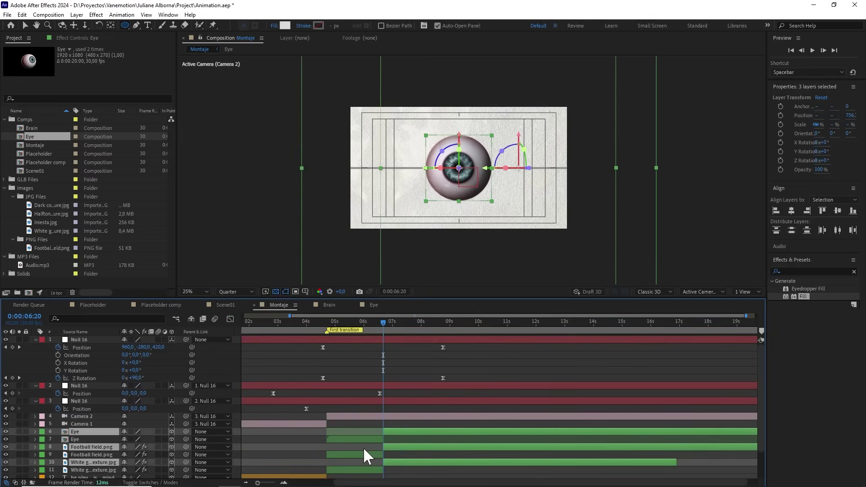
{"action": "left_click_drag", "start_coordinate": [82, 447], "coordinate": [82, 439]}
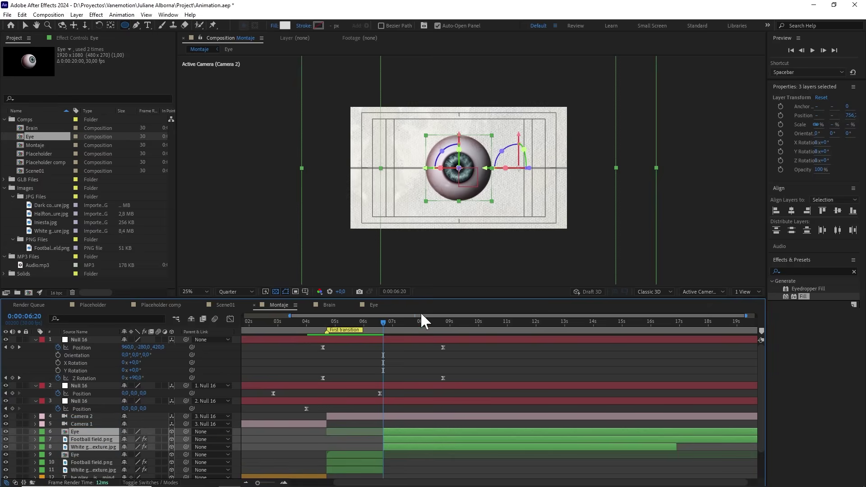
Step: Enlarge the timeline area and preview the cut from 0:00:06:08, returning the playhead to 0:00:06:20
{"action": "left_click_drag", "start_coordinate": [440, 298], "coordinate": [453, 252]}
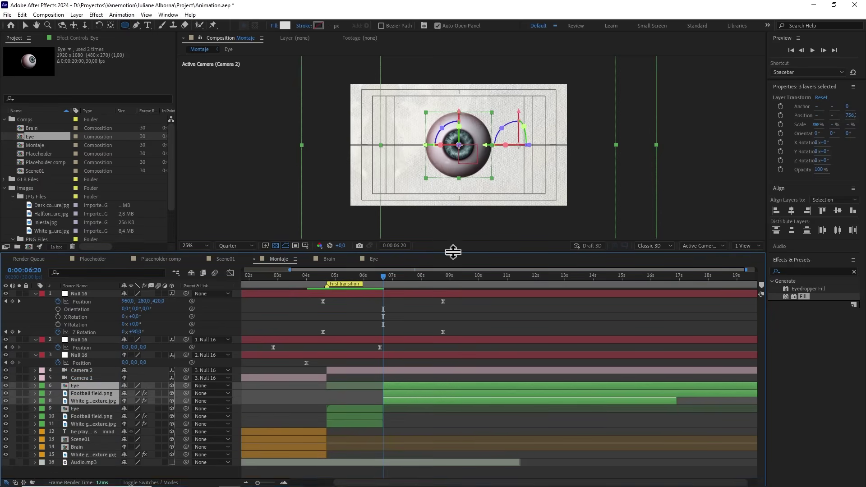
{"action": "left_click", "coordinate": [371, 275]}
{"action": "key", "text": "space"}
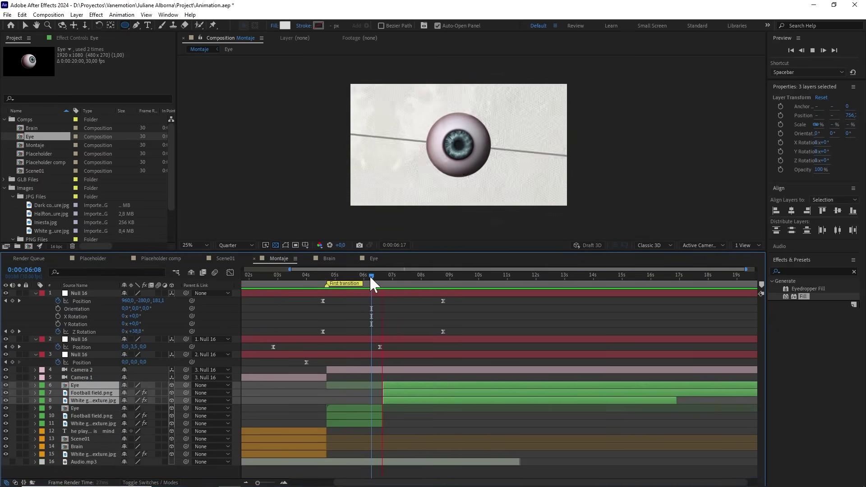
{"action": "left_click", "coordinate": [381, 275]}
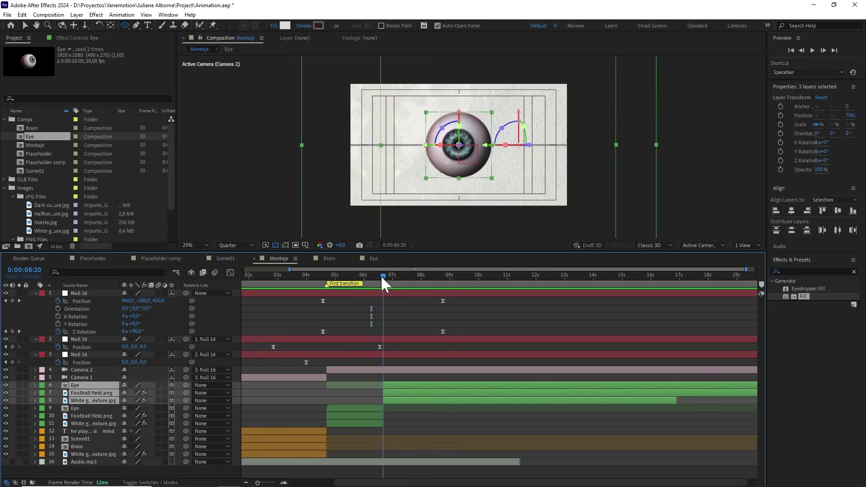
Step: Replace the source of the second Eye segment, starting at 0:00:06:20, with the Brain composition
{"action": "left_click", "coordinate": [396, 417]}
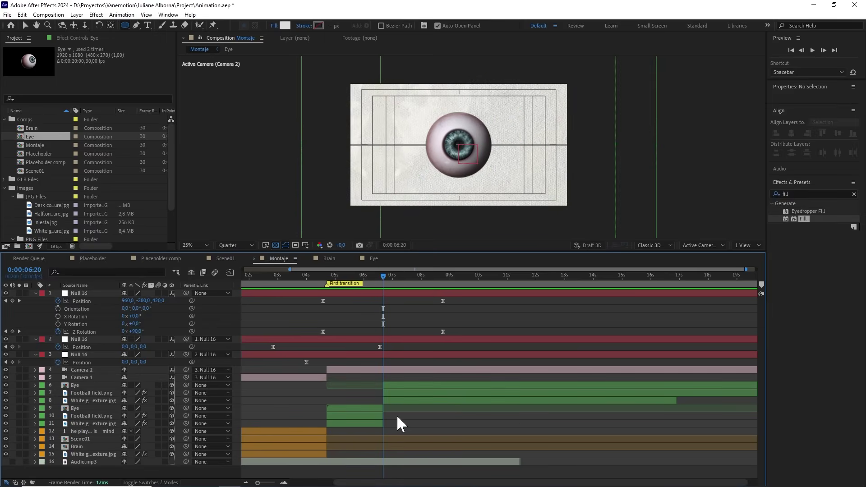
{"action": "left_click", "coordinate": [394, 388]}
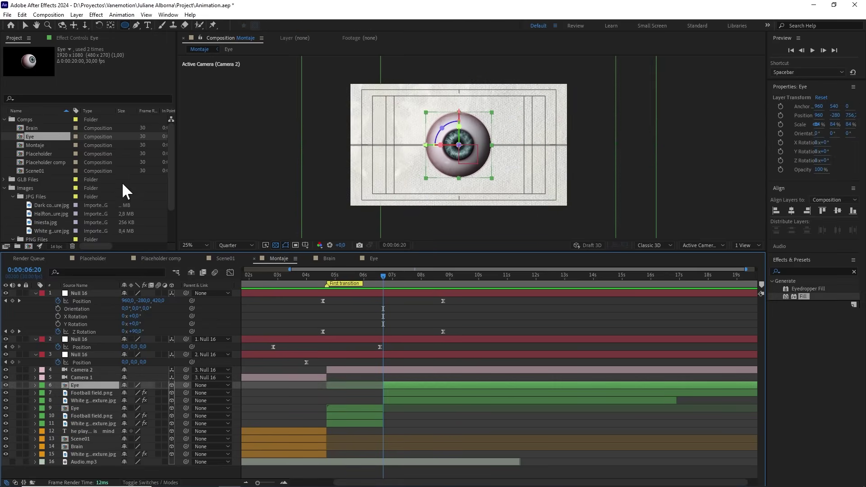
{"action": "left_click_drag", "start_coordinate": [32, 128], "coordinate": [85, 387]}
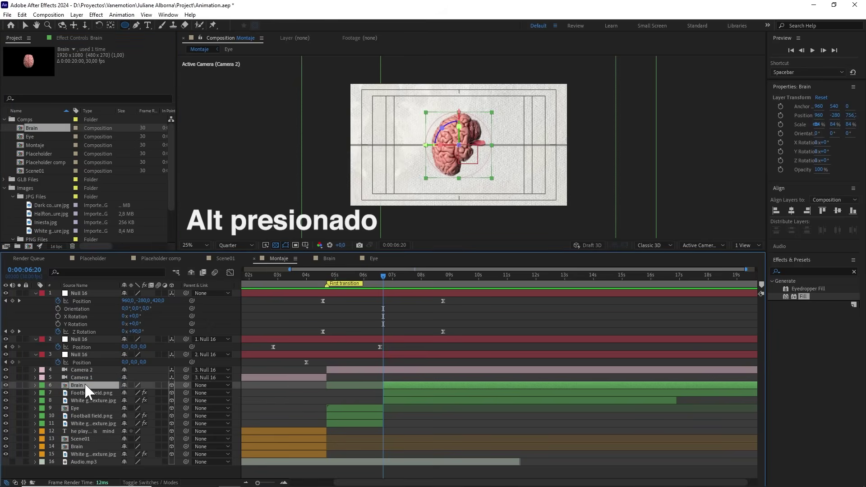
Step: Set the scale of the green-labelled Brain layer to 45% with the playhead at 0:00:08:23
{"action": "left_click_drag", "start_coordinate": [399, 270], "coordinate": [438, 280]}
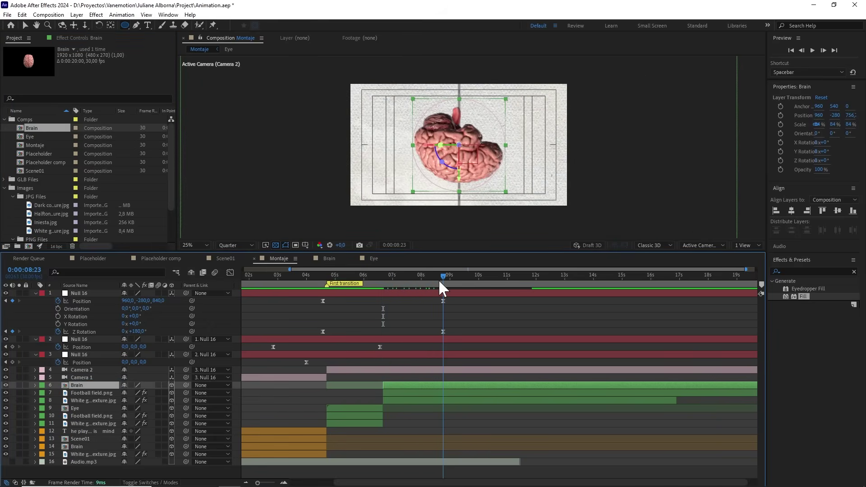
{"action": "key", "text": "s"}
{"action": "left_click_drag", "start_coordinate": [158, 393], "coordinate": [154, 400]}
{"action": "left_click", "coordinate": [158, 393]}
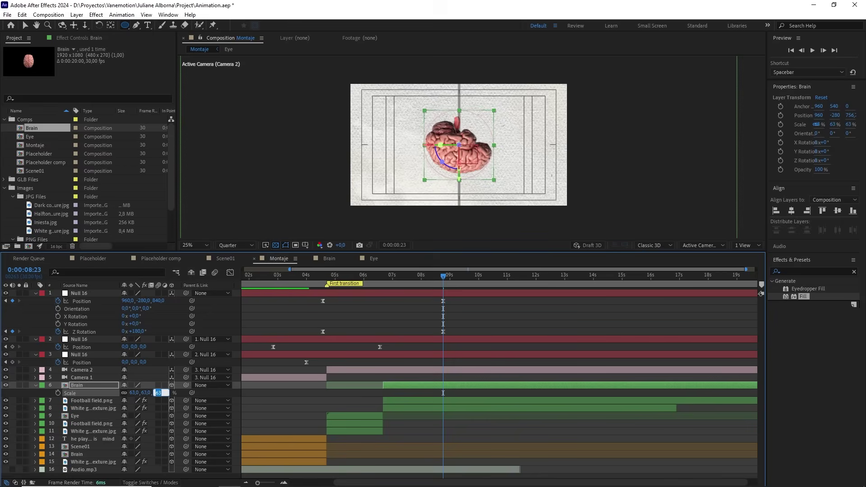
{"action": "type", "text": "45"}
Step: Set the Z Rotation of the green-labelled Brain layer to 180° so the brain stands upright at 0:00:08:23
{"action": "left_click", "coordinate": [96, 385]}
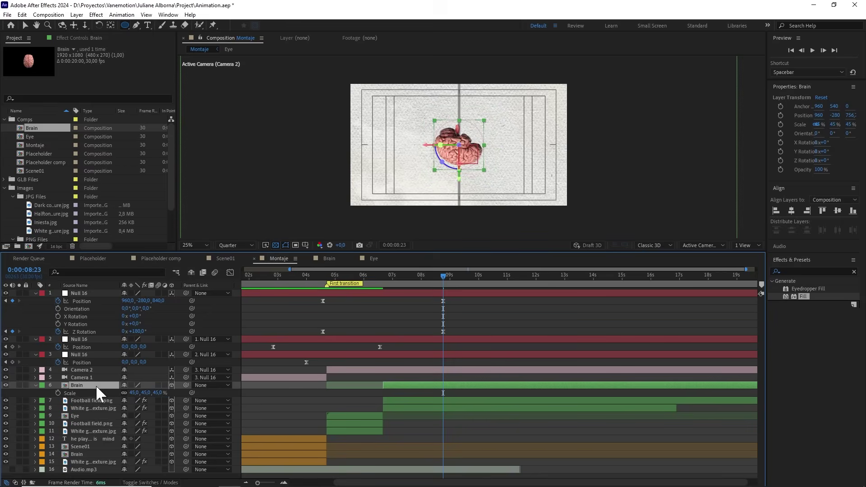
{"action": "key", "text": "r"}
{"action": "left_click_drag", "start_coordinate": [134, 415], "coordinate": [171, 417]}
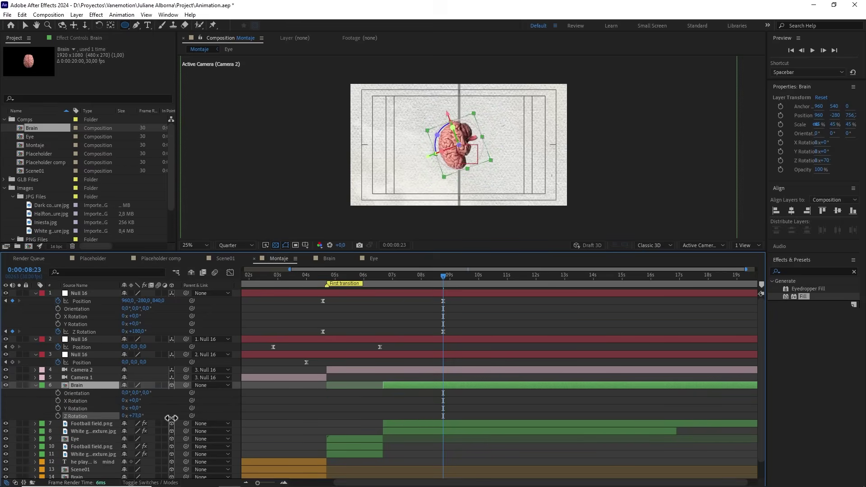
{"action": "left_click", "coordinate": [135, 415]}
{"action": "type", "text": "1"}
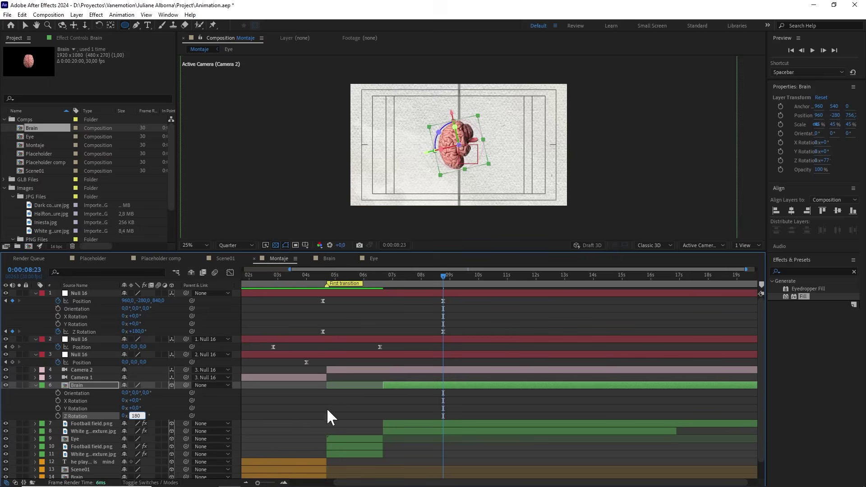
{"action": "type", "text": "80"}
{"action": "left_click", "coordinate": [329, 417]}
{"action": "mouse_move", "coordinate": [436, 280]}
{"action": "left_mouse_down"}
{"action": "mouse_move", "coordinate": [372, 286]}
{"action": "mouse_move", "coordinate": [445, 293]}
{"action": "left_mouse_up"}
Step: Create a composition named "final circle" in the Comps folder, 1500 × 1500 px at 30 fps, lasting 20 seconds
{"action": "left_click", "coordinate": [34, 119]}
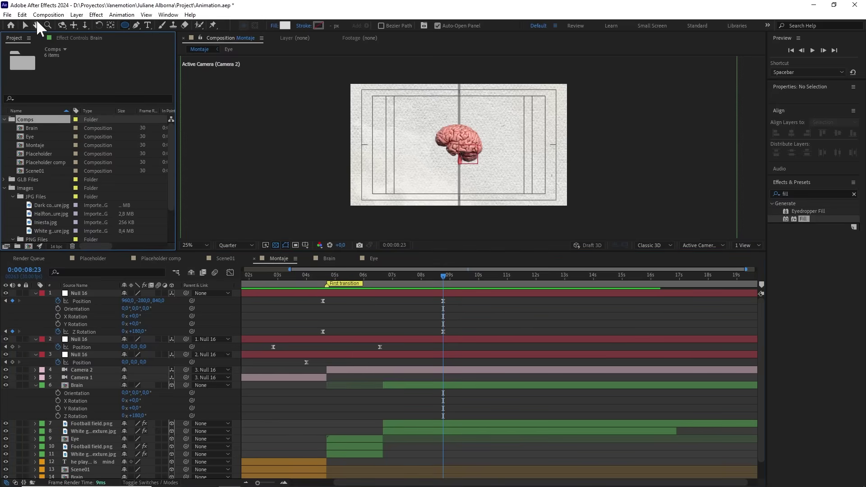
{"action": "left_click", "coordinate": [48, 15]}
{"action": "left_click", "coordinate": [50, 25]}
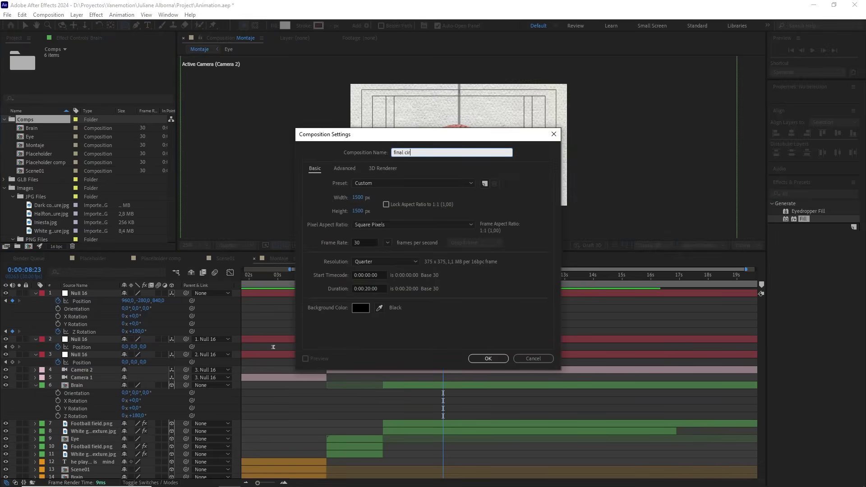
{"action": "left_click", "coordinate": [358, 197]}
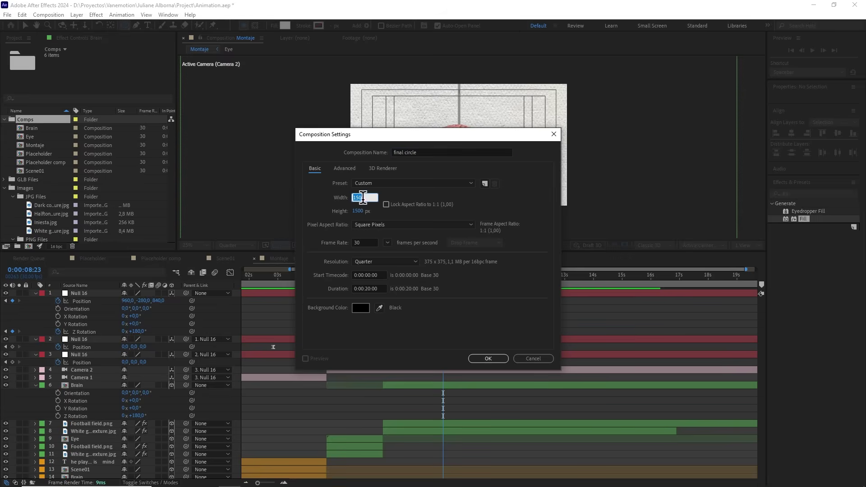
{"action": "left_click", "coordinate": [357, 211]}
{"action": "left_click", "coordinate": [364, 242]}
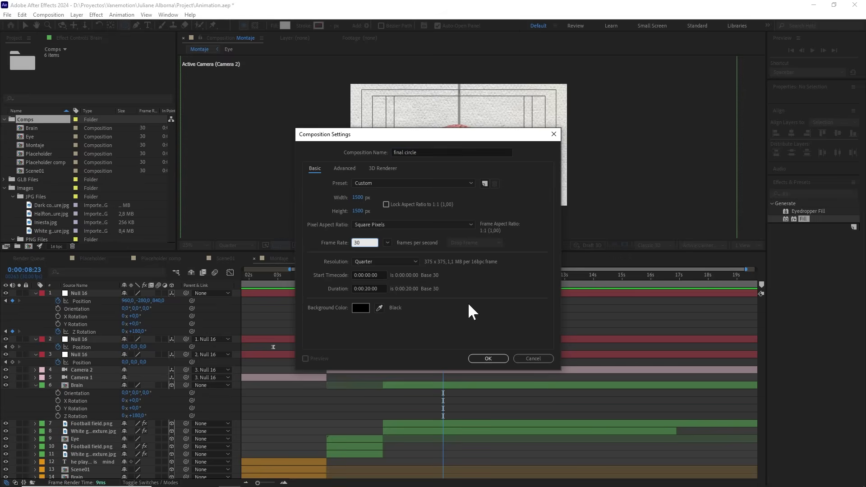
{"action": "left_click", "coordinate": [501, 363]}
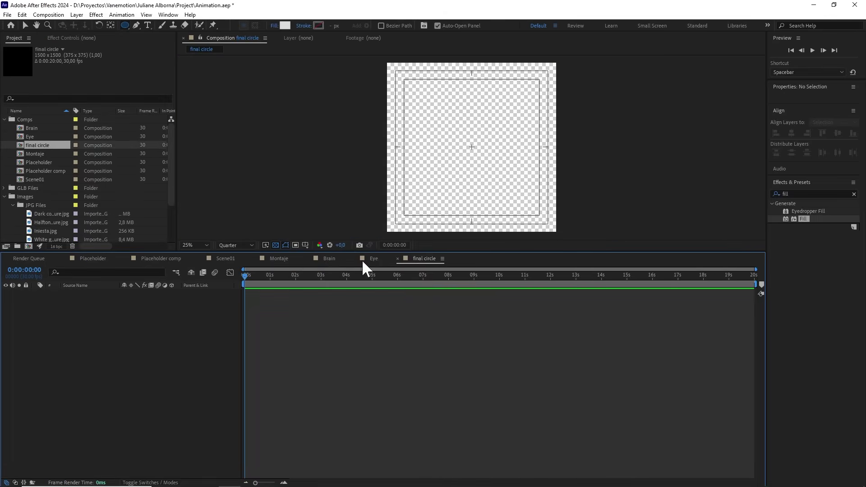
Step: Add an ellipse shape layer filling the whole final circle composition and turn off the transparency grid
{"action": "double_click", "coordinate": [123, 24]}
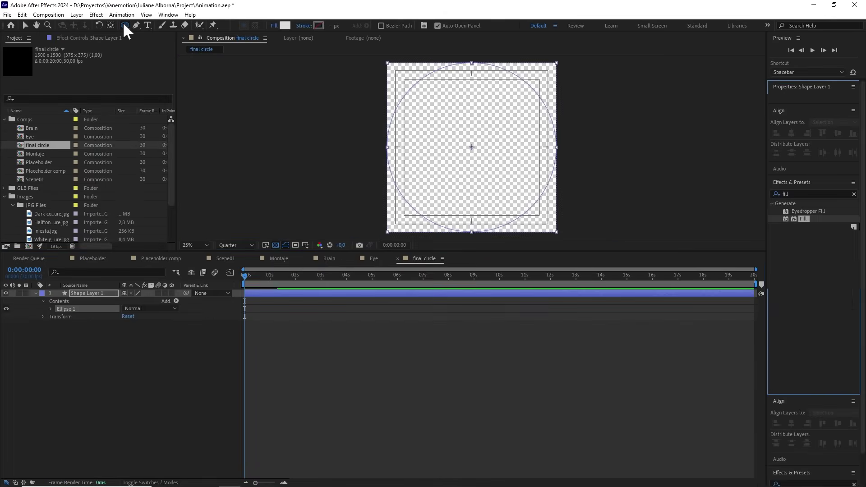
{"action": "left_click", "coordinate": [275, 245]}
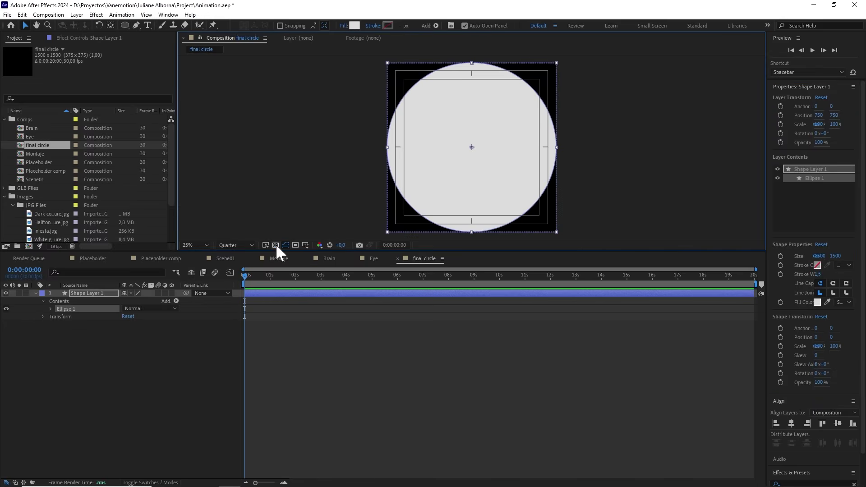
Step: Confirm the ellipse's D8D8D8 fill and place final circle in Montaje as a 3D layer directly below the green-labelled Brain layer
{"action": "left_click", "coordinate": [354, 26]}
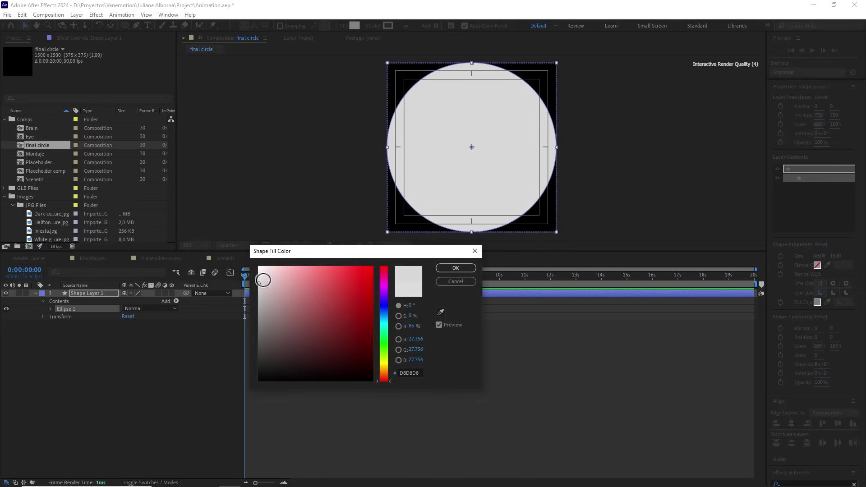
{"action": "left_click", "coordinate": [440, 268]}
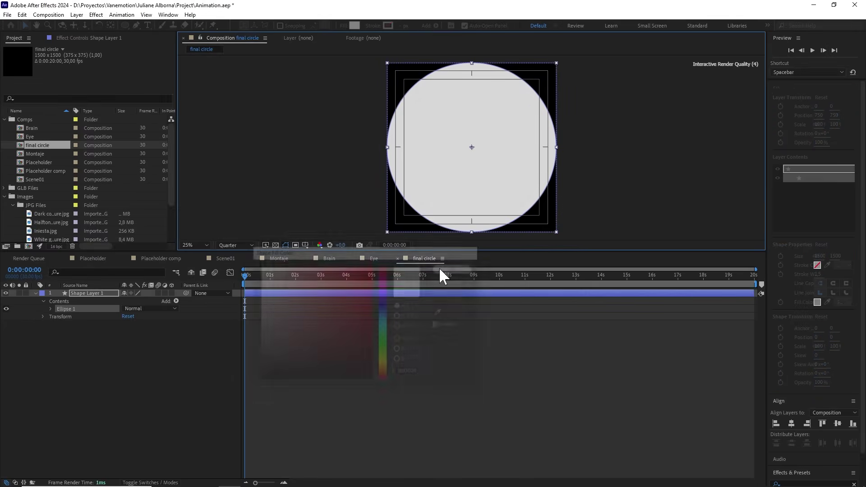
{"action": "left_click", "coordinate": [277, 256]}
{"action": "left_click_drag", "start_coordinate": [53, 162], "coordinate": [96, 401]}
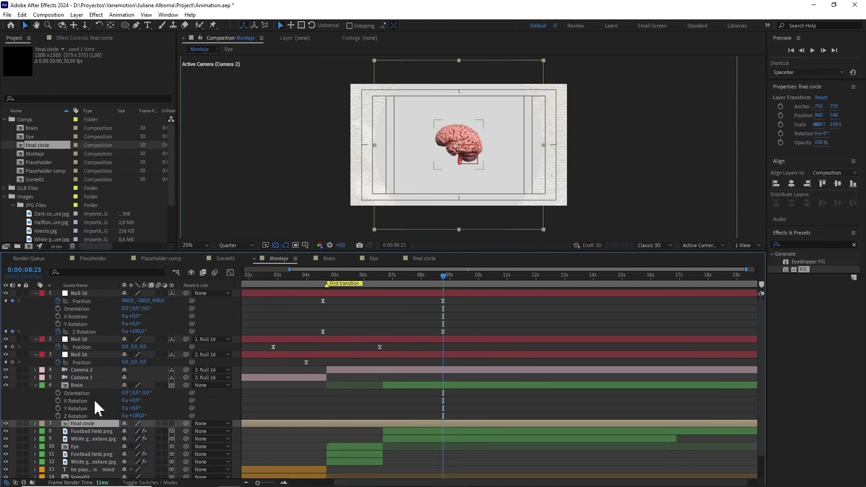
{"action": "left_click", "coordinate": [172, 424]}
Step: Solo the green-labelled Brain and final circle layers in Montaje and turn off the transparency grid
{"action": "left_click", "coordinate": [55, 386], "text": "shift"}
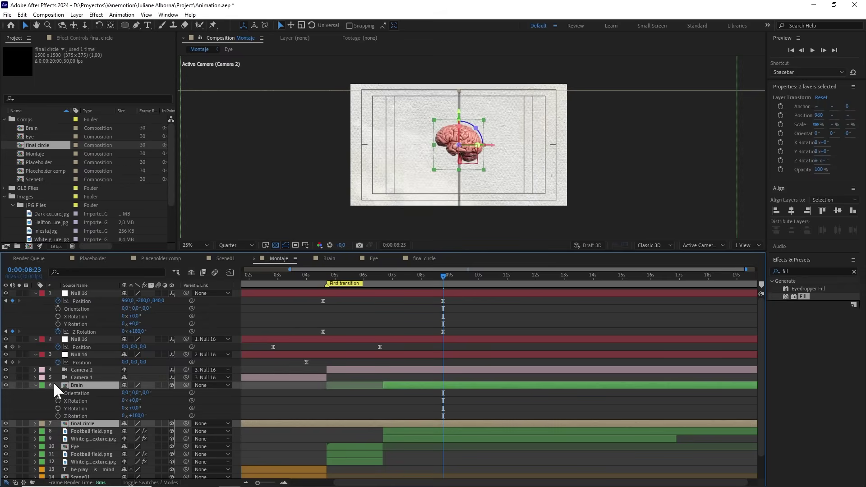
{"action": "left_click", "coordinate": [19, 385]}
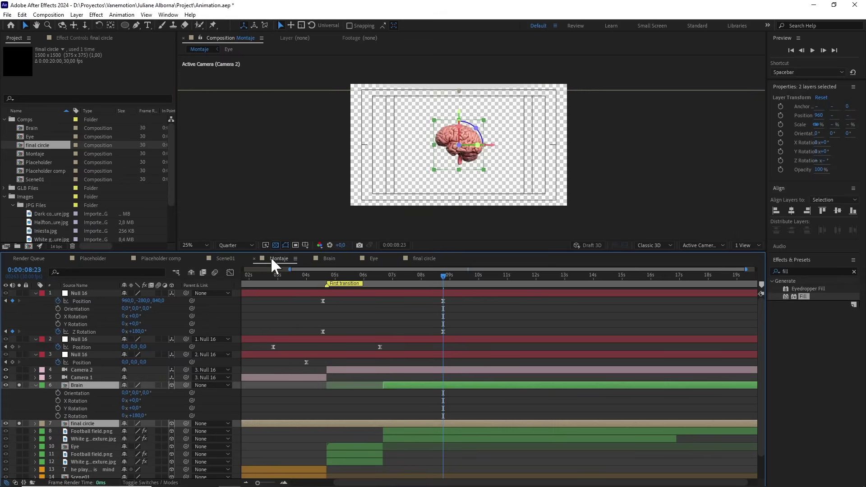
{"action": "left_click", "coordinate": [275, 245]}
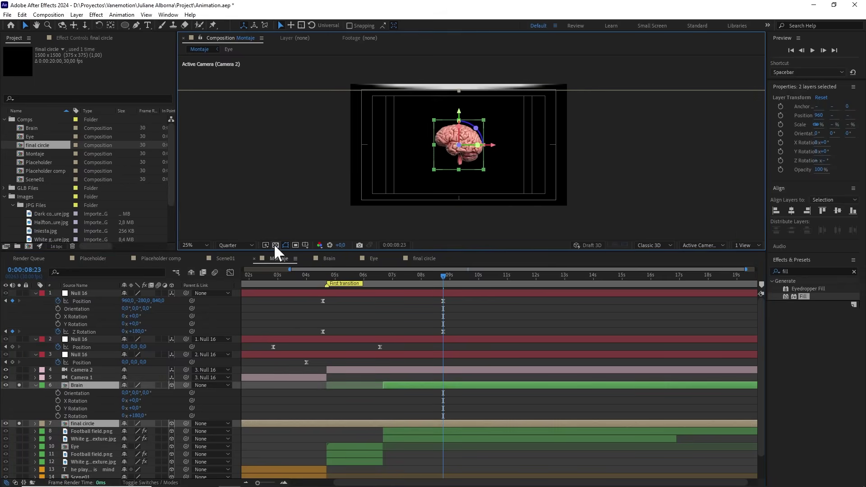
{"action": "left_click", "coordinate": [412, 326]}
Step: Match final circle's location to the green-labelled Brain layer by parenting it with a move to the parent, and reset its parent to None
{"action": "left_click", "coordinate": [289, 424]}
{"action": "scroll", "coordinate": [456, 190], "scroll_direction": "down", "scroll_amount": 2}
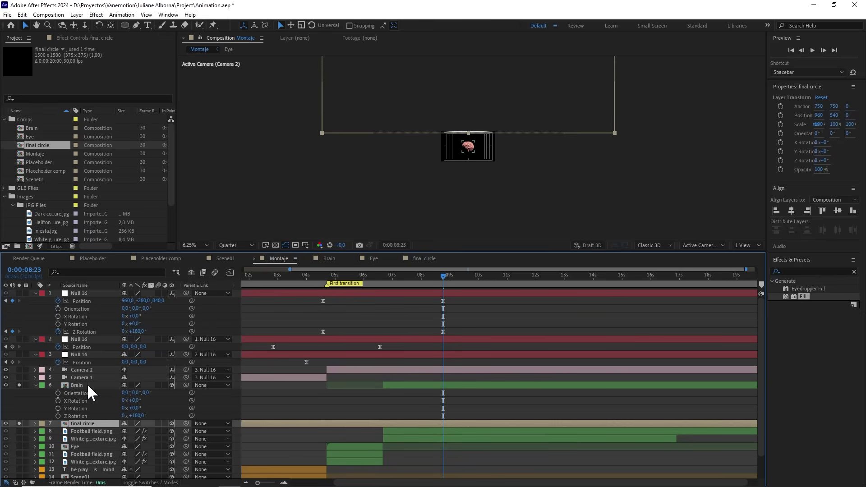
{"action": "key", "text": "ctrl+shift"}
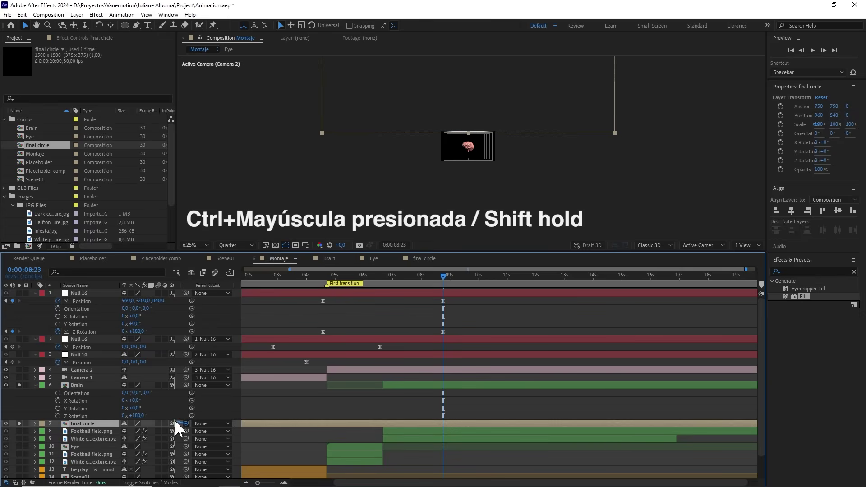
{"action": "left_click_drag", "start_coordinate": [175, 423], "coordinate": [79, 388]}
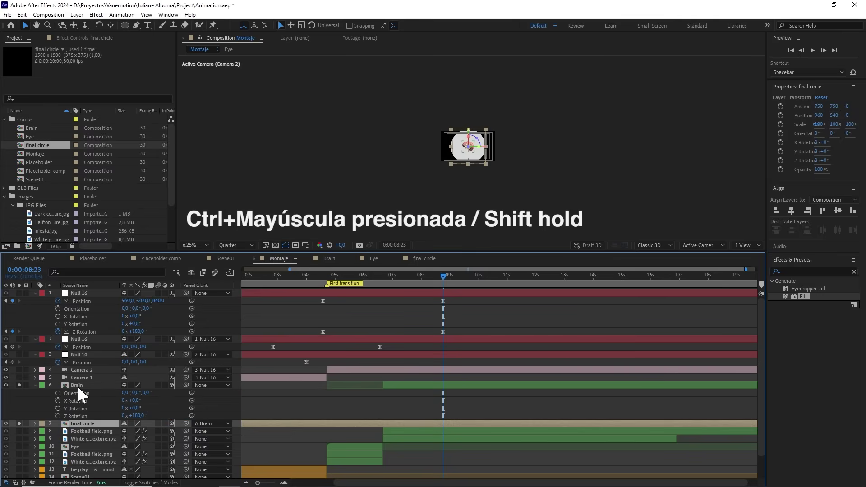
{"action": "key", "text": "period"}
{"action": "key", "text": "period"}
{"action": "key", "text": "period"}
{"action": "key", "text": "period"}
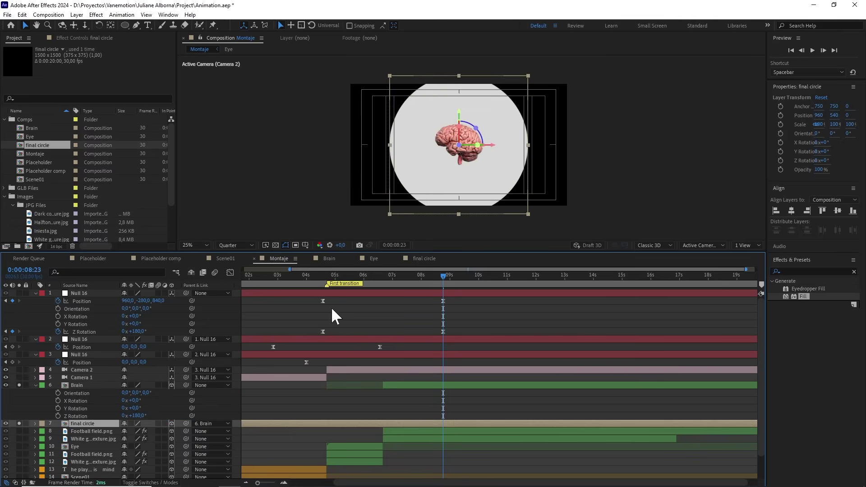
{"action": "left_click", "coordinate": [220, 424]}
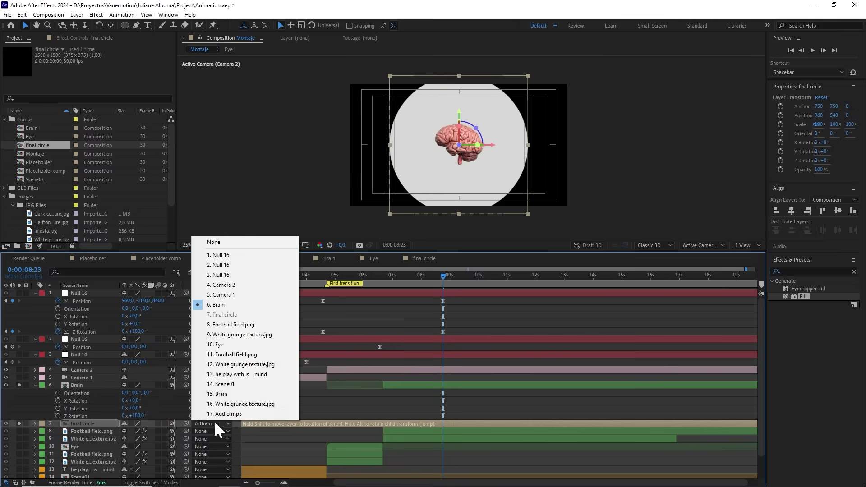
{"action": "left_click", "coordinate": [244, 239]}
Step: Lower final circle's opacity to 87% at 0:00:06:16 to compare it with the eye underneath
{"action": "left_click_drag", "start_coordinate": [428, 284], "coordinate": [393, 284]}
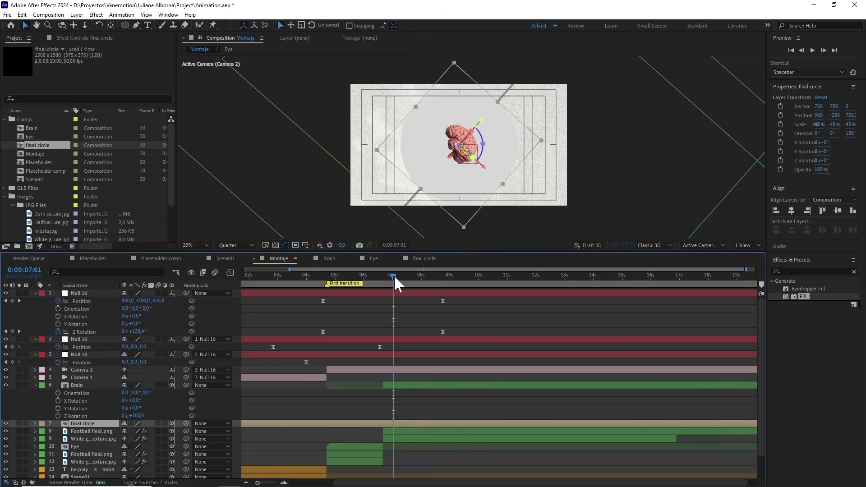
{"action": "left_click_drag", "start_coordinate": [396, 284], "coordinate": [379, 284]}
{"action": "key", "text": "period"}
{"action": "key", "text": "period"}
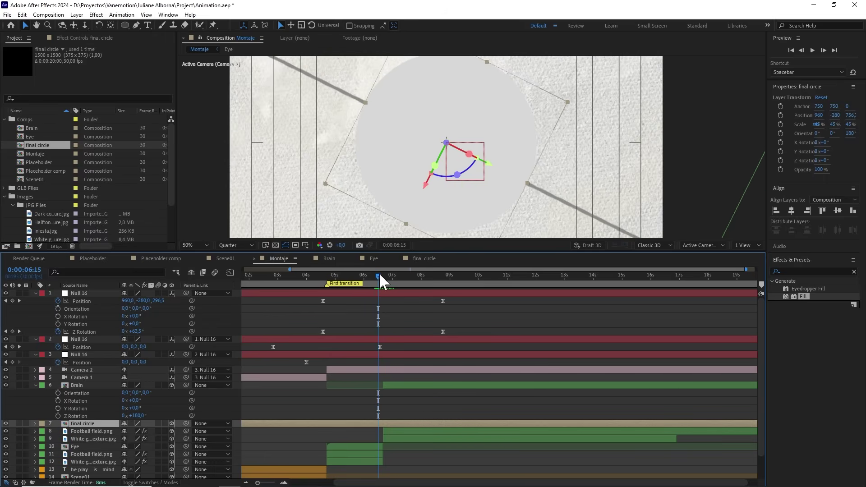
{"action": "mouse_move", "coordinate": [379, 276]}
{"action": "left_mouse_down"}
{"action": "mouse_move", "coordinate": [368, 275]}
{"action": "mouse_move", "coordinate": [379, 274]}
{"action": "left_mouse_up"}
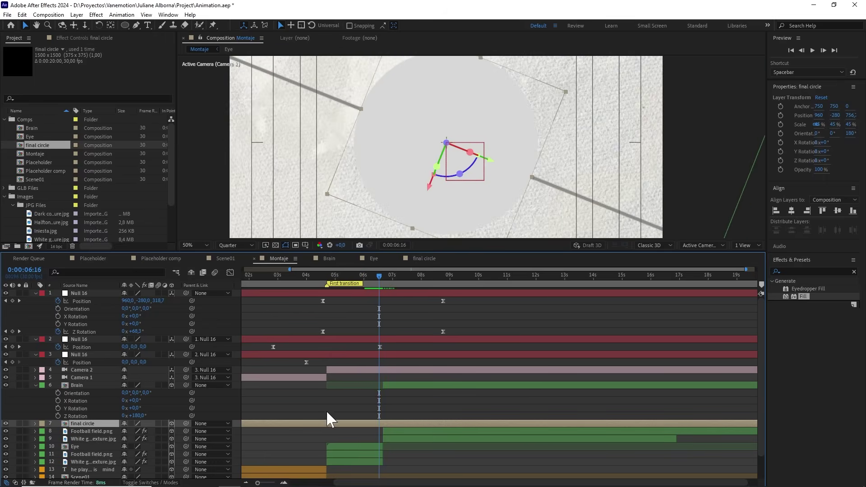
{"action": "key", "text": "t"}
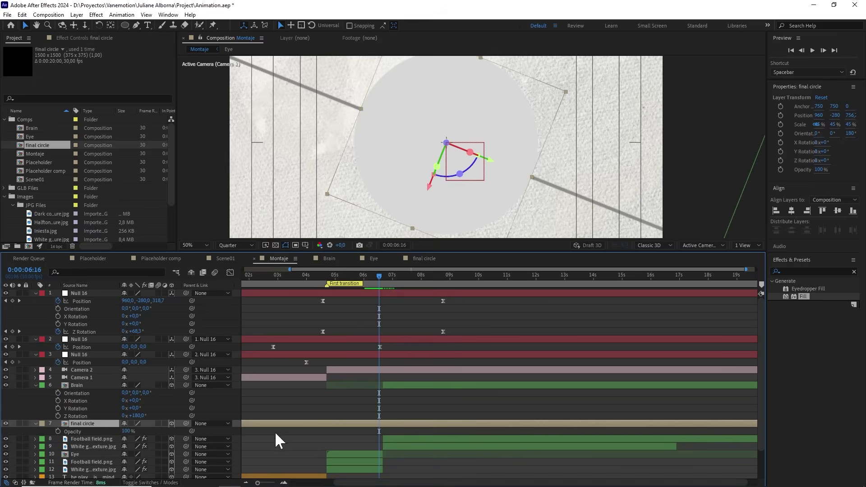
{"action": "left_click_drag", "start_coordinate": [126, 430], "coordinate": [123, 431]}
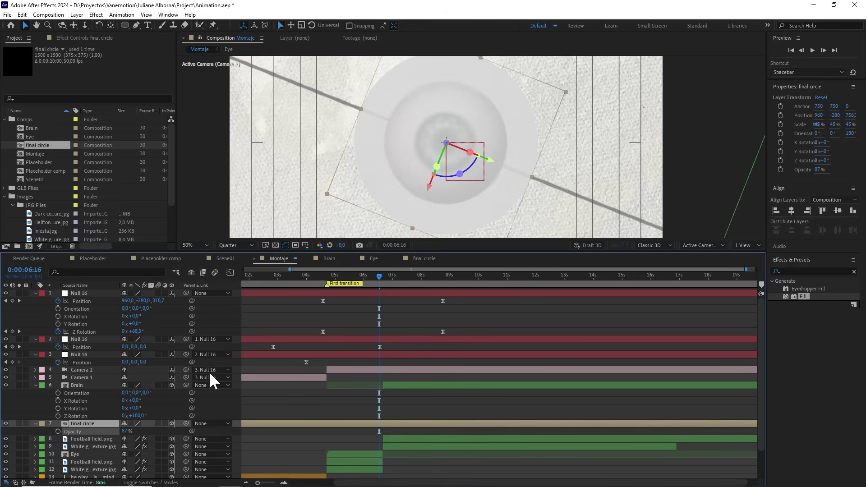
{"action": "scroll", "coordinate": [428, 136], "scroll_direction": "up", "scroll_amount": 2}
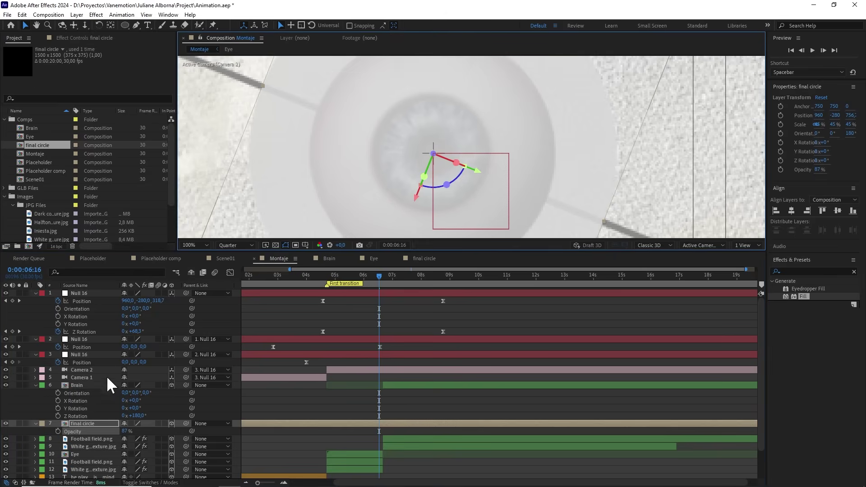
Step: Set final circle's scale to 30,3% so it matches the eye's outline, and set its opacity to 100%
{"action": "key", "text": "s"}
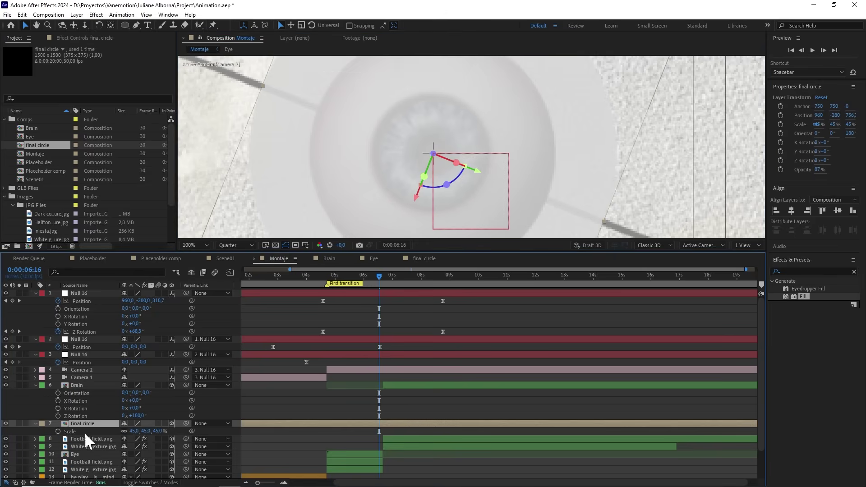
{"action": "left_click_drag", "start_coordinate": [157, 432], "coordinate": [152, 431]}
{"action": "left_click", "coordinate": [157, 431]}
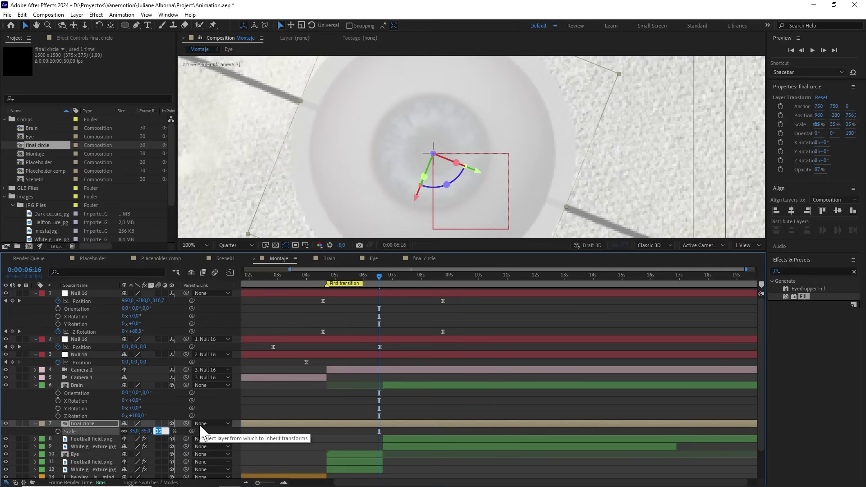
{"action": "type", "text": "30,3"}
{"action": "key", "text": "Return"}
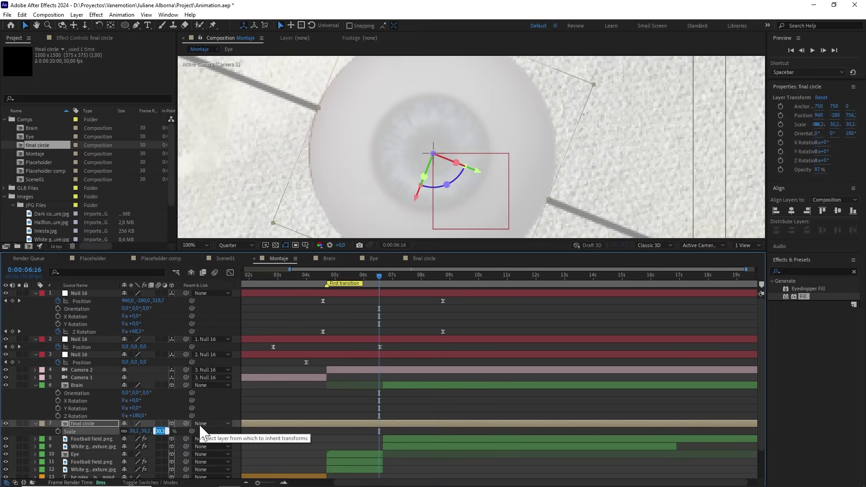
{"action": "left_click", "coordinate": [410, 414]}
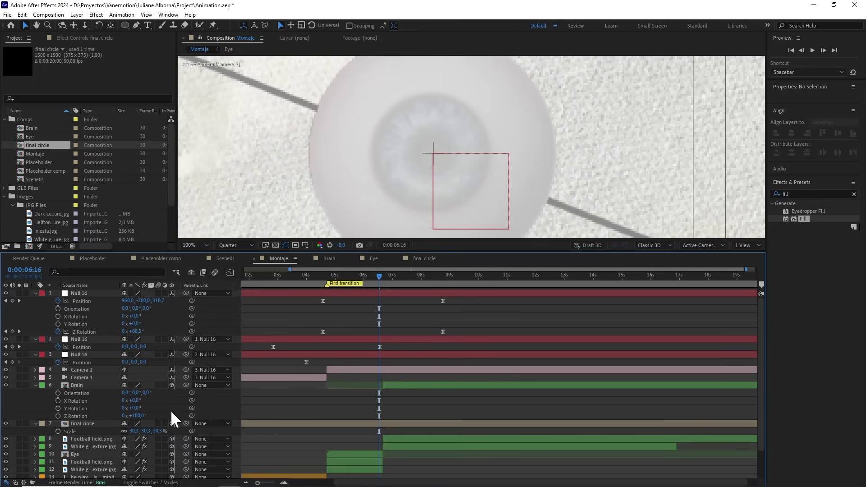
{"action": "left_click", "coordinate": [108, 426]}
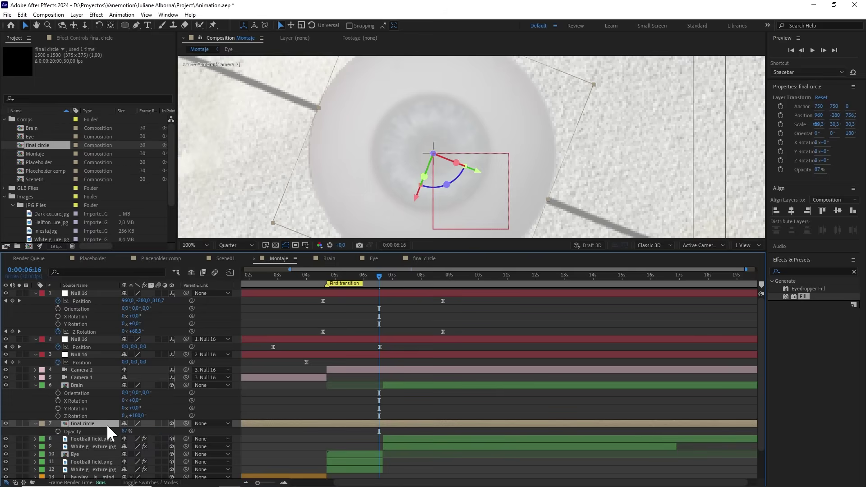
{"action": "left_click_drag", "start_coordinate": [124, 431], "coordinate": [187, 427]}
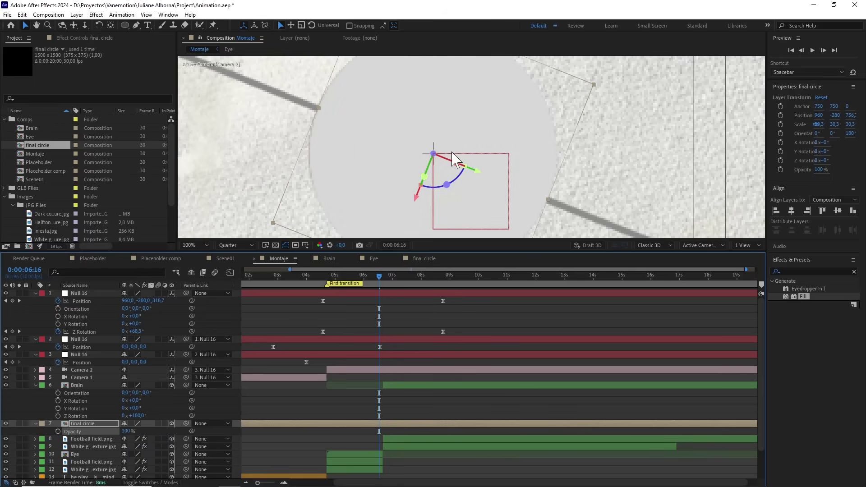
Step: Shift the final circle layer in time so it starts at 0:00:06:20, together with the green-labelled Brain layer
{"action": "key", "text": "comma"}
{"action": "mouse_move", "coordinate": [378, 276]}
{"action": "left_mouse_down"}
{"action": "mouse_move", "coordinate": [400, 277]}
{"action": "mouse_move", "coordinate": [385, 278]}
{"action": "left_mouse_up"}
{"action": "left_click_drag", "start_coordinate": [261, 427], "coordinate": [454, 427]}
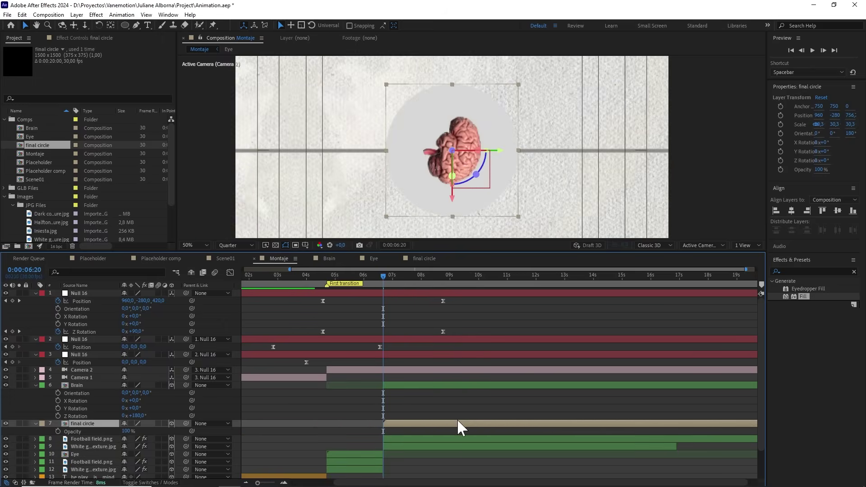
Step: Add a composition marker at 0:00:06:20 with the comment "Second transition" and the Green label
{"action": "left_click", "coordinate": [284, 483]}
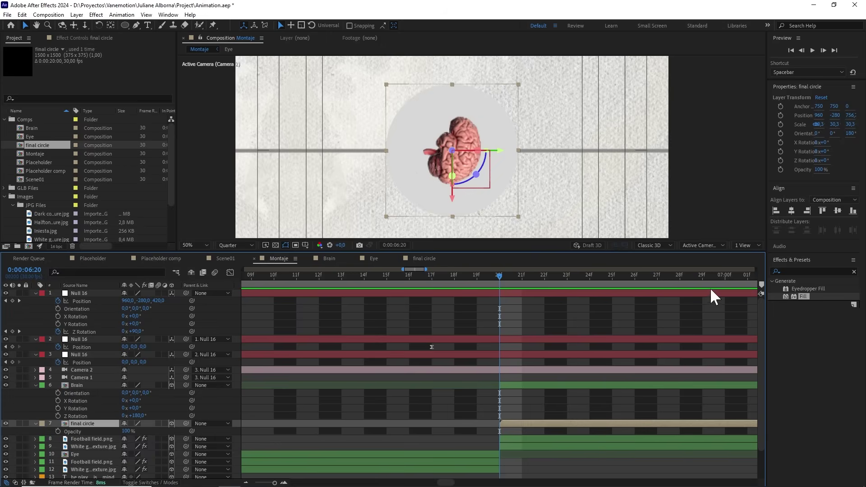
{"action": "double_click", "coordinate": [498, 286]}
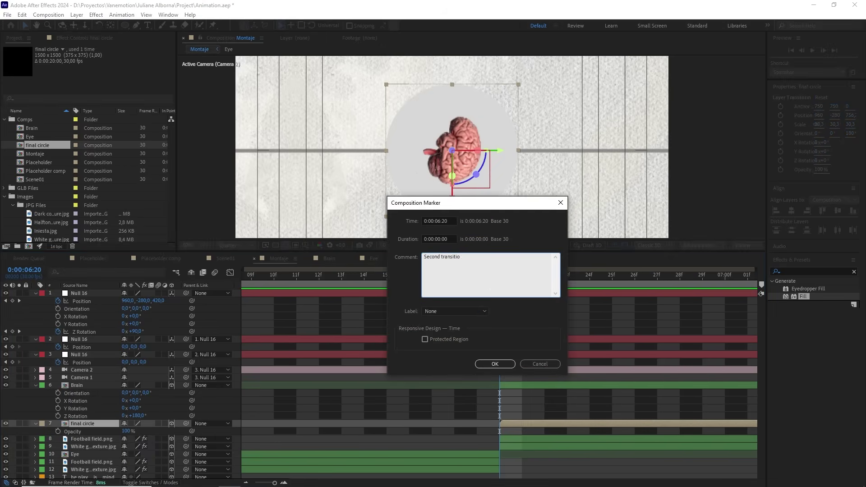
{"action": "left_click", "coordinate": [459, 311]}
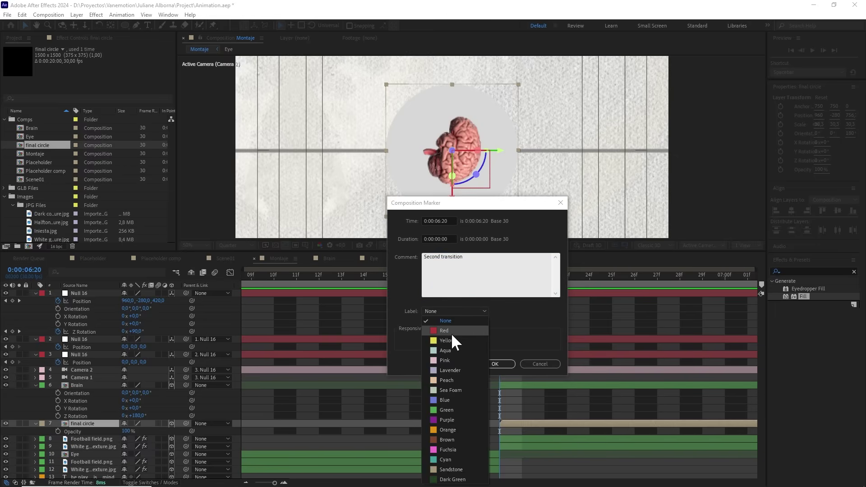
{"action": "left_click", "coordinate": [453, 410]}
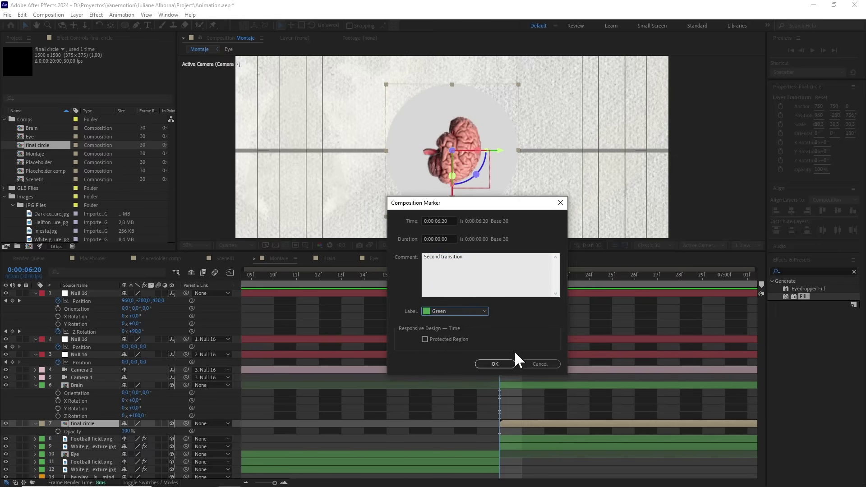
{"action": "left_click", "coordinate": [501, 362]}
Step: Play back the eye-to-brain transition starting from 0:00:05:04
{"action": "left_click_drag", "start_coordinate": [275, 482], "coordinate": [254, 484]}
{"action": "left_click", "coordinate": [425, 311]}
{"action": "left_click_drag", "start_coordinate": [415, 276], "coordinate": [375, 277]}
{"action": "key", "text": "space"}
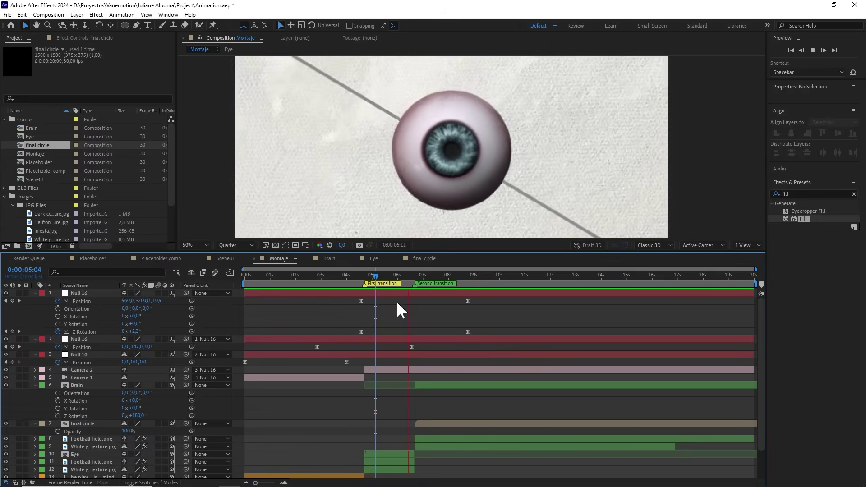
{"action": "key", "text": "space"}
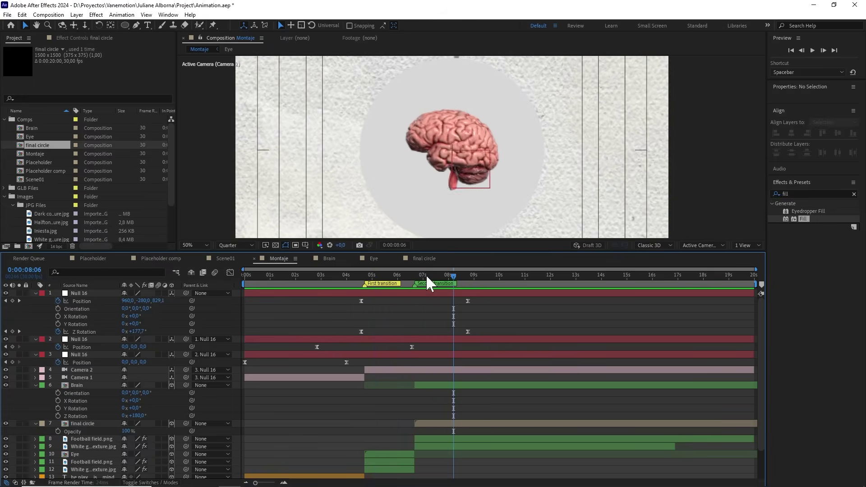
Step: At 0:00:08:23, centre the White grunge texture layer beneath final circle behind the brain at Y position about -257 and scale it to 42,1%
{"action": "left_click", "coordinate": [466, 277]}
{"action": "scroll", "coordinate": [499, 209], "scroll_direction": "down", "scroll_amount": 4}
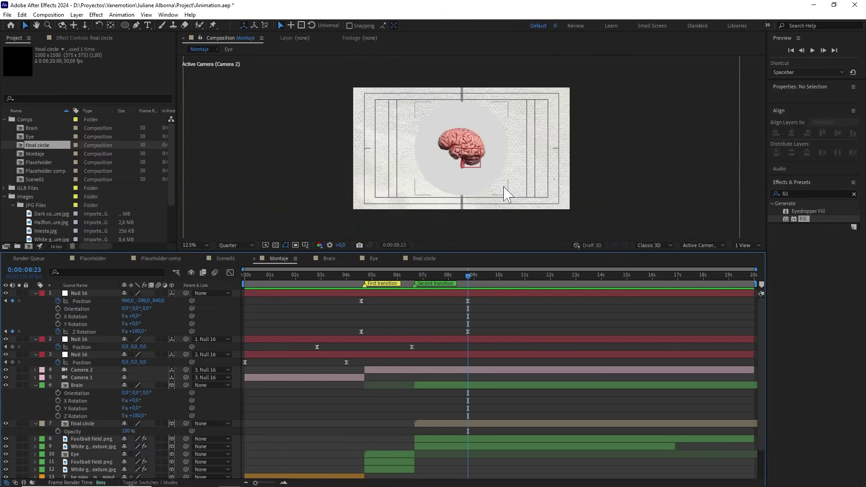
{"action": "left_click", "coordinate": [423, 446]}
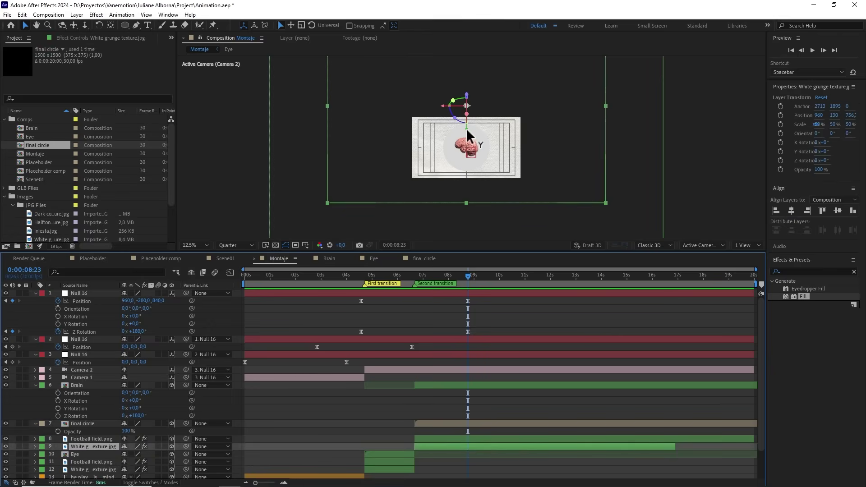
{"action": "left_click_drag", "start_coordinate": [468, 135], "coordinate": [472, 177]}
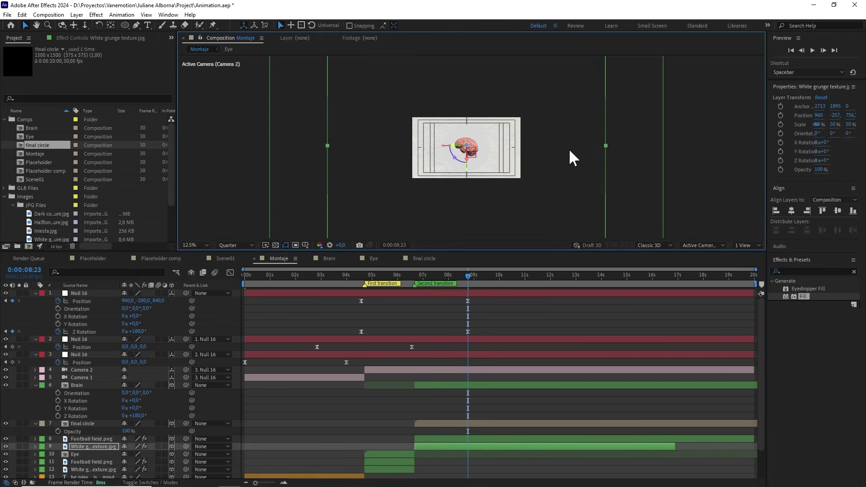
{"action": "left_click_drag", "start_coordinate": [606, 145], "coordinate": [585, 147]}
Step: Play back the second transition from 0:00:06:10 to review the adjusted texture background
{"action": "key", "text": "period"}
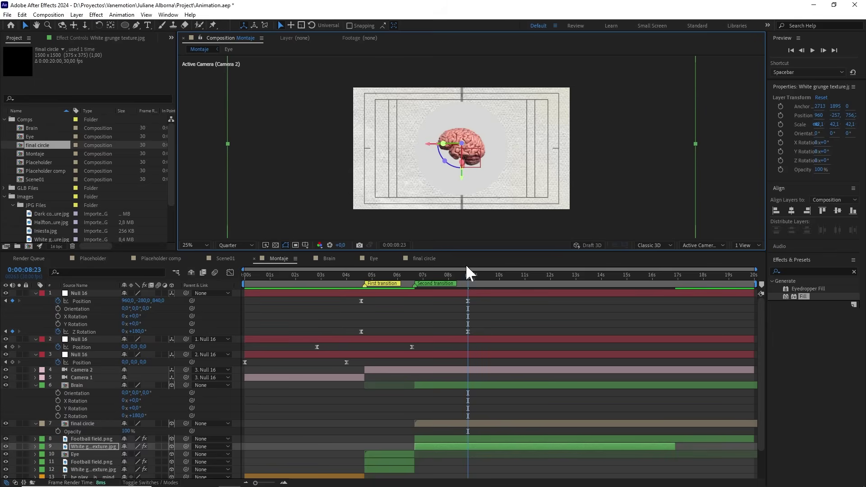
{"action": "left_click_drag", "start_coordinate": [466, 266], "coordinate": [405, 277]}
{"action": "key", "text": "space"}
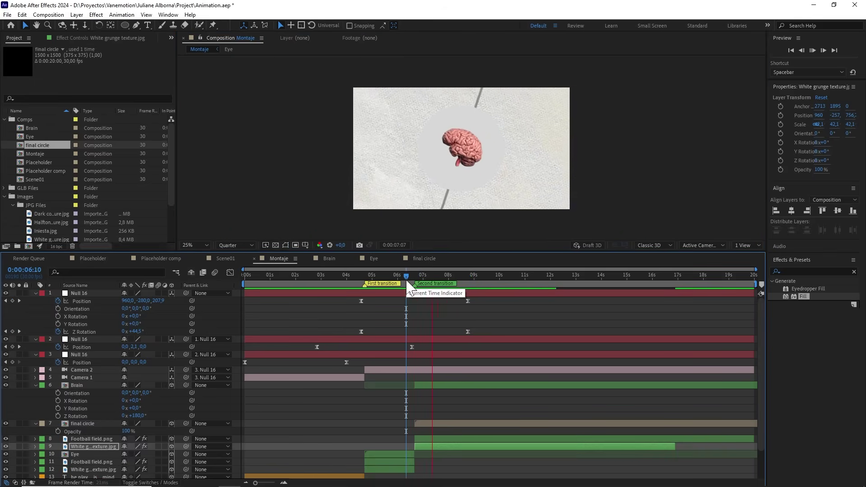
Step: At 0:00:08:23, duplicate the White grunge texture layer behind the brain, hide the upper copy and replace the lower one with Dark concrete texture.jpg
{"action": "left_click", "coordinate": [469, 275]}
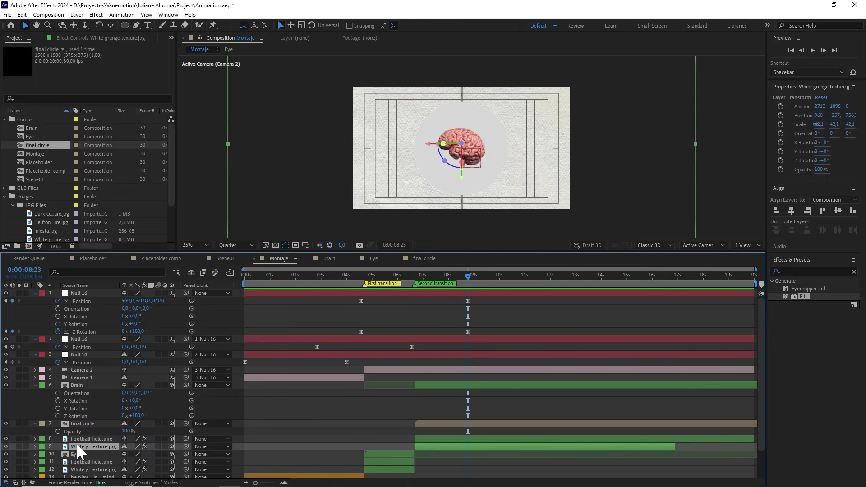
{"action": "key", "text": "ctrl+d"}
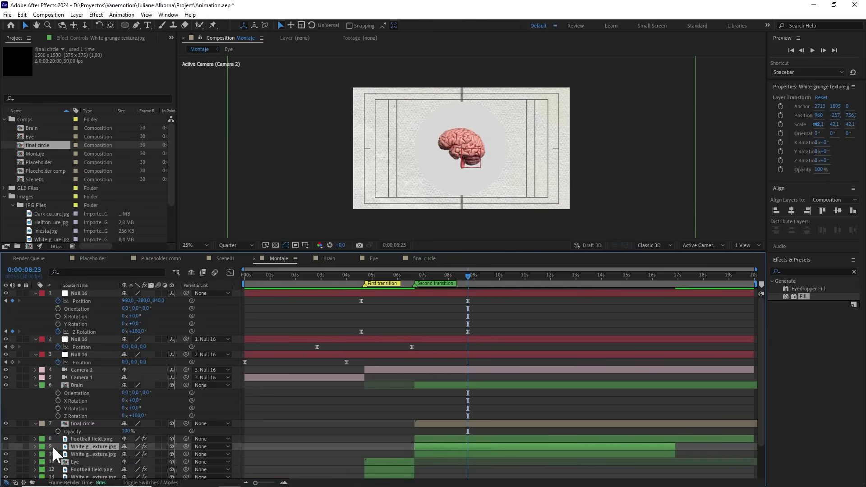
{"action": "left_click", "coordinate": [87, 453]}
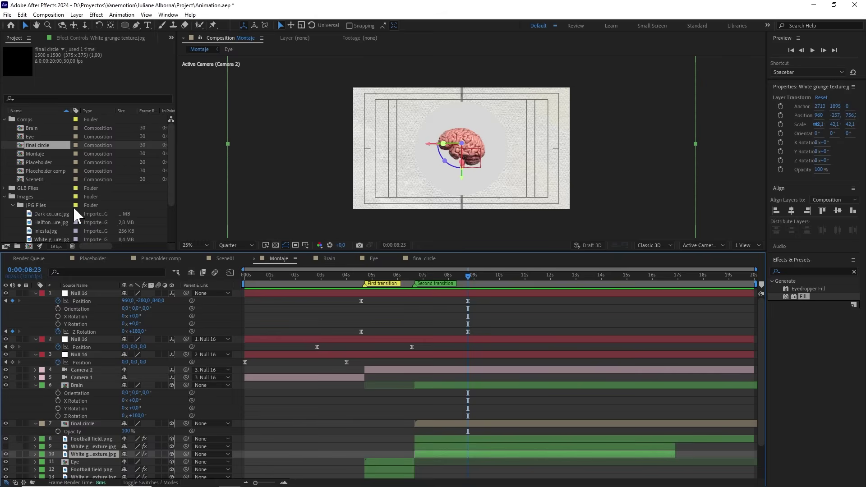
{"action": "scroll", "coordinate": [73, 206], "scroll_direction": "down", "scroll_amount": 1}
{"action": "left_click_drag", "start_coordinate": [49, 188], "coordinate": [98, 456]}
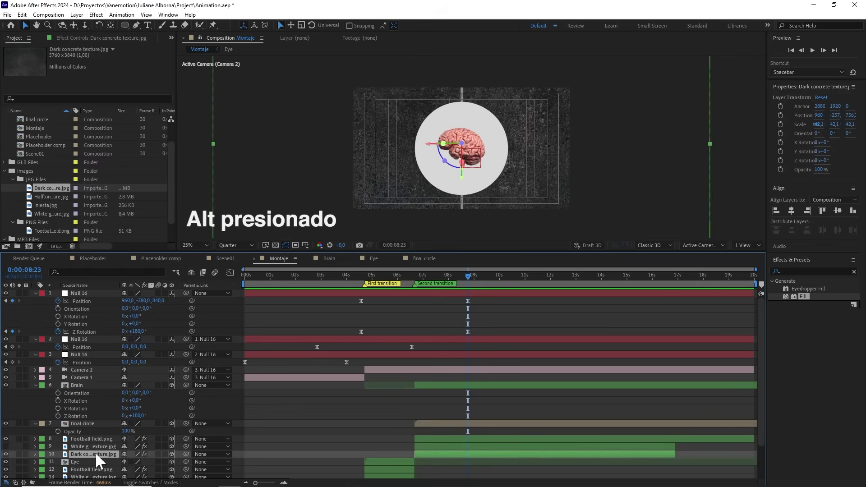
Step: Apply the Tint effect to the Dark concrete texture layer and map white to dark grey 535353
{"action": "left_click", "coordinate": [854, 271]}
{"action": "left_click", "coordinate": [820, 271]}
{"action": "type", "text": "tint"}
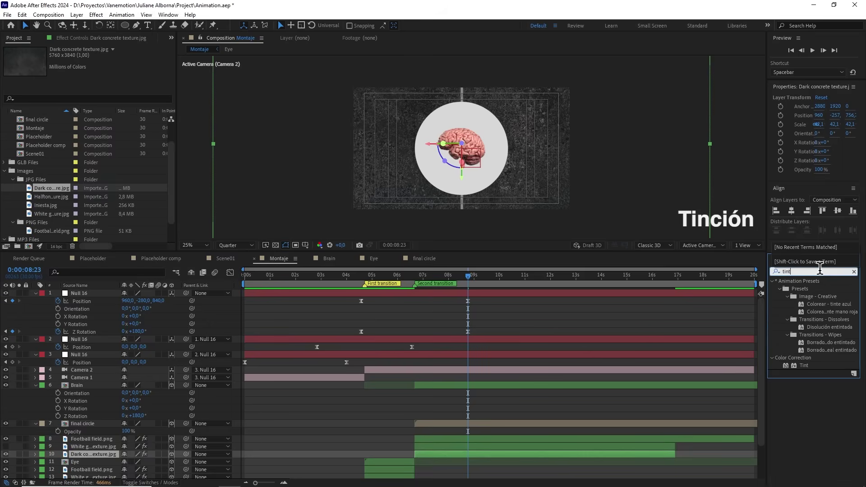
{"action": "left_click_drag", "start_coordinate": [807, 366], "coordinate": [468, 454]}
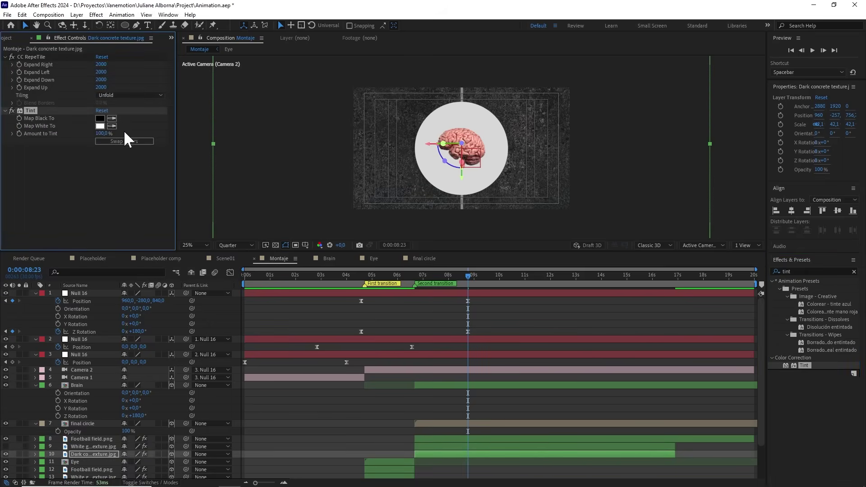
{"action": "left_click", "coordinate": [99, 125]}
{"action": "left_click_drag", "start_coordinate": [270, 286], "coordinate": [209, 343]}
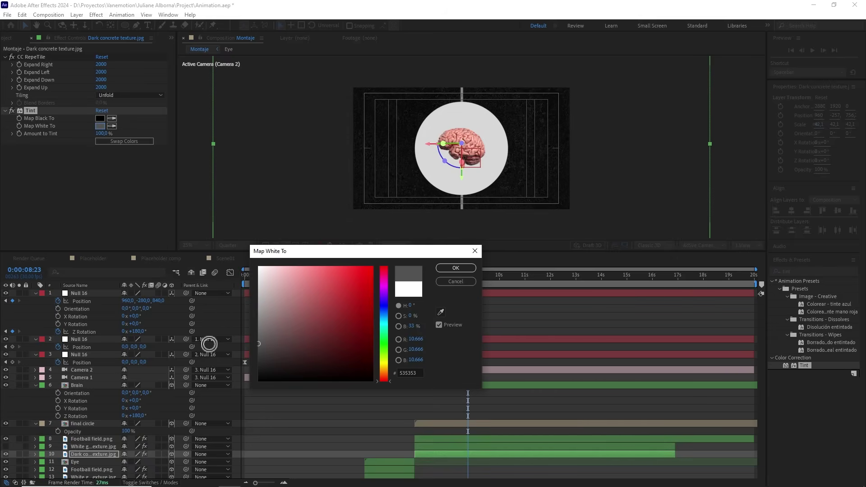
{"action": "left_click", "coordinate": [465, 267]}
{"action": "left_click", "coordinate": [502, 304]}
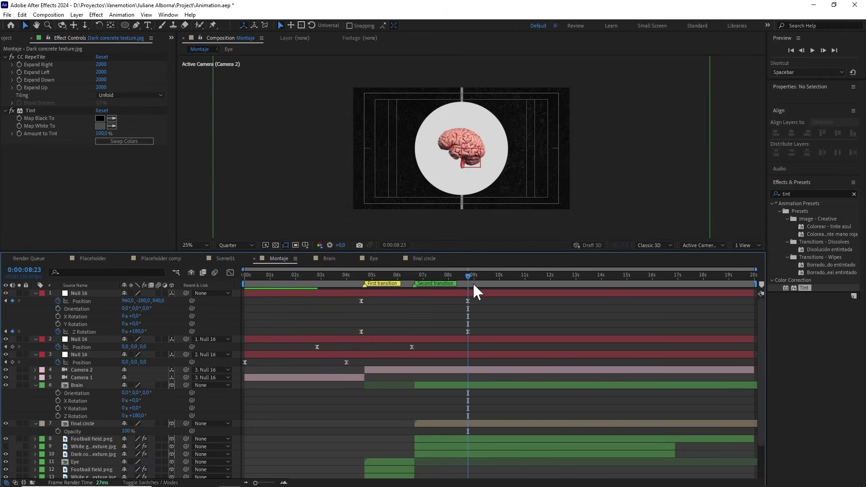
Step: Play back the second transition from 0:00:06:12 and from 0:00:04:12 to review the dark background
{"action": "left_click_drag", "start_coordinate": [473, 284], "coordinate": [408, 275]}
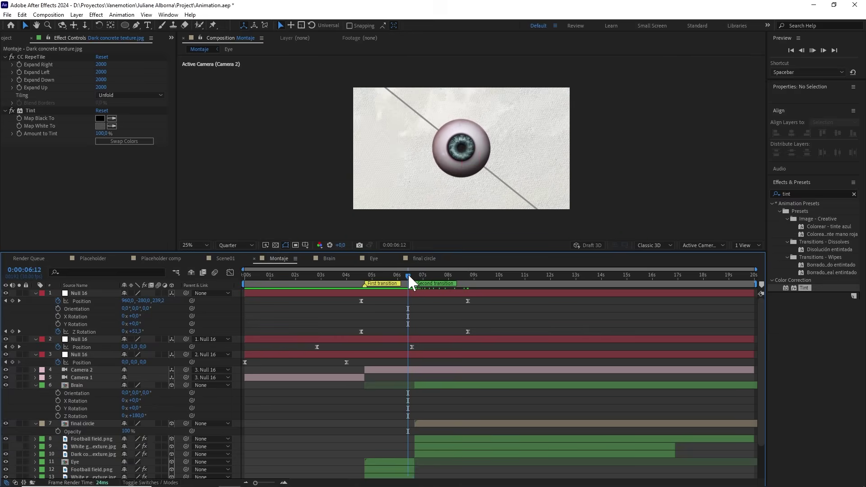
{"action": "key", "text": "space"}
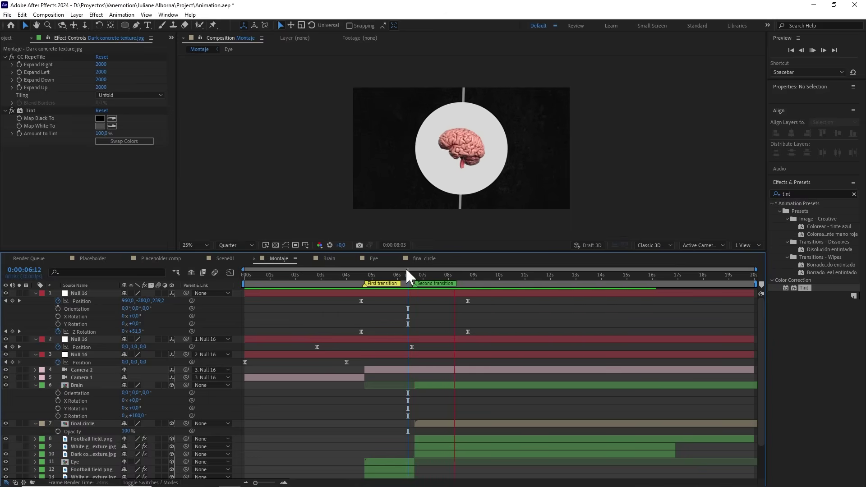
{"action": "key", "text": "space"}
{"action": "left_click", "coordinate": [357, 276]}
{"action": "key", "text": "space"}
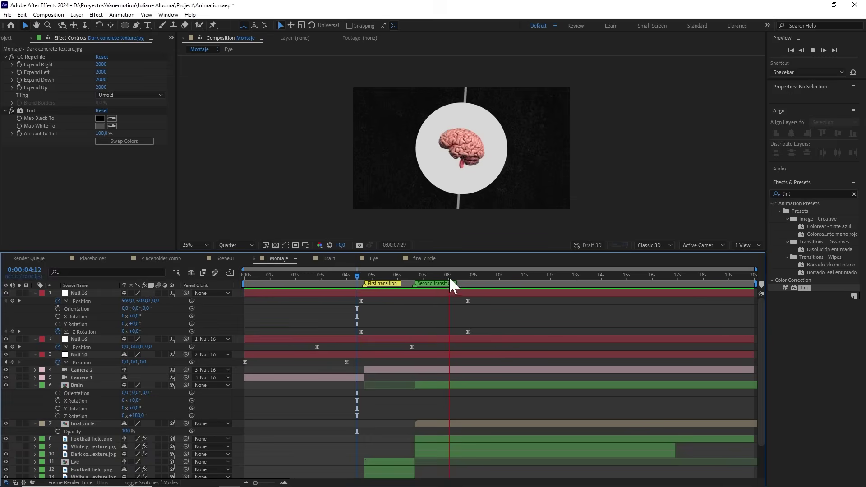
{"action": "key", "text": "space"}
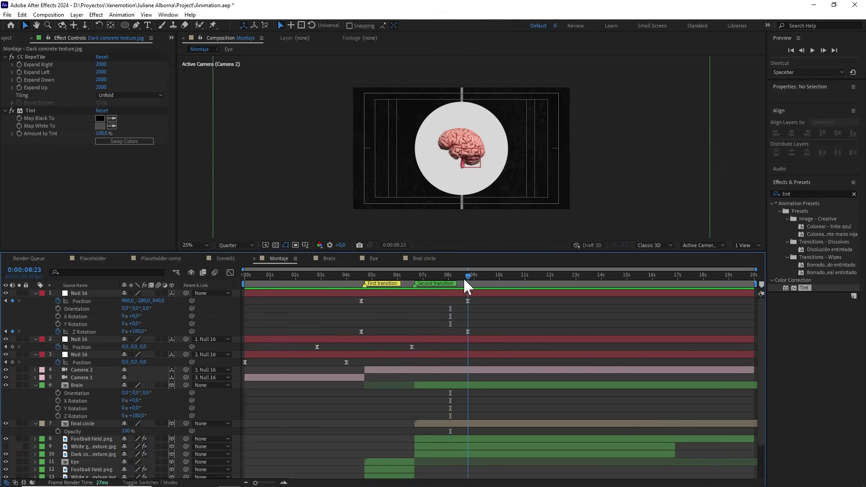
Step: At 0:00:08:23, duplicate the top Null 16 and remove the Position and Z Rotation keyframes from the copy
{"action": "left_click", "coordinate": [474, 292]}
{"action": "key", "text": "ctrl+d"}
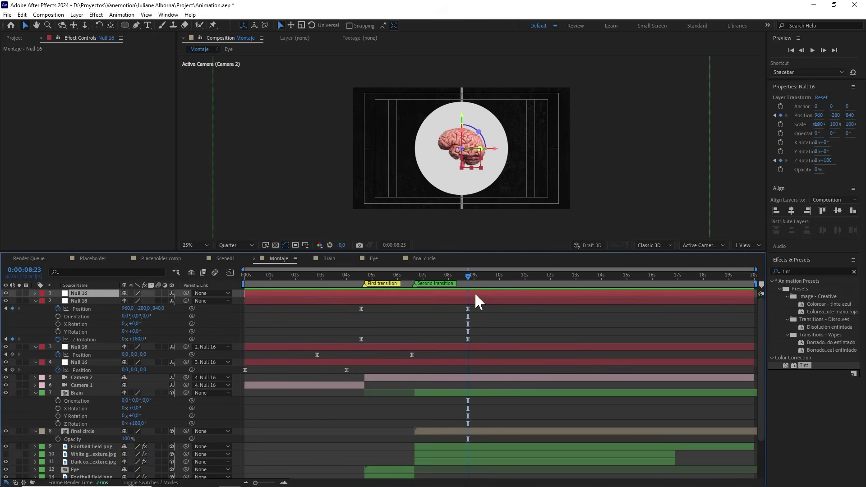
{"action": "left_click", "coordinate": [57, 301]}
{"action": "left_click", "coordinate": [57, 308]}
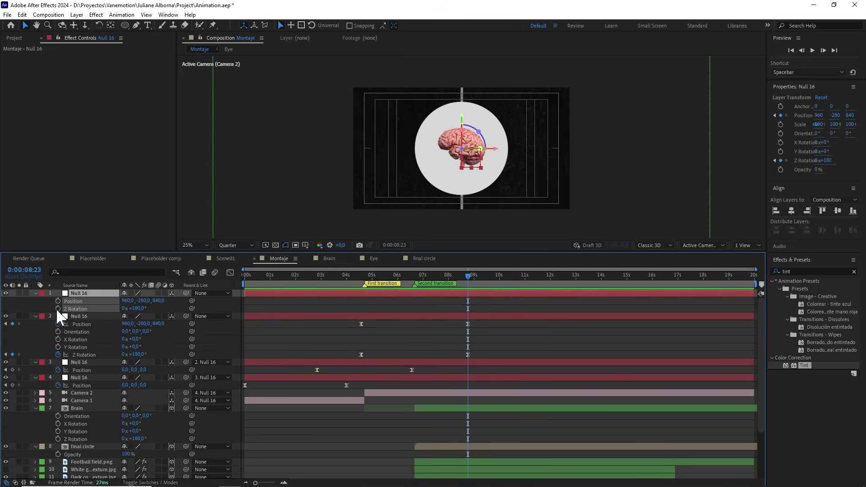
{"action": "left_click", "coordinate": [169, 305]}
Step: Parent the original null to the new top null and keyframe the new null's Position at 0:00:06:15
{"action": "left_click", "coordinate": [58, 301]}
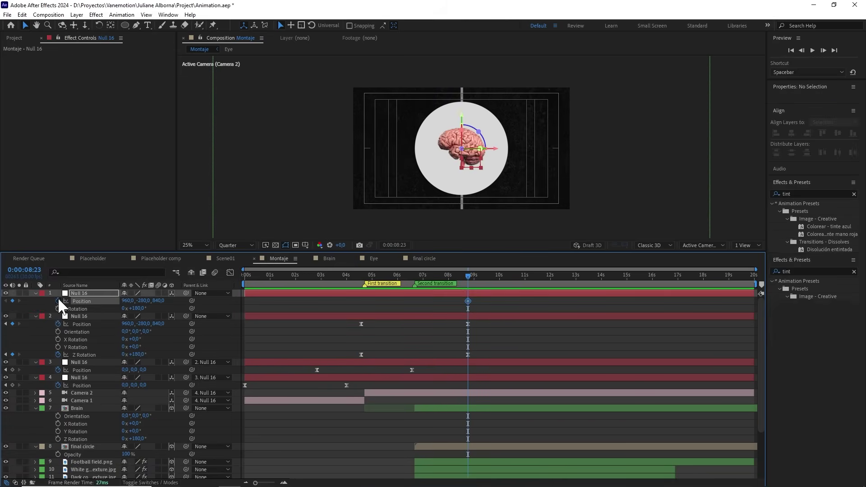
{"action": "left_click_drag", "start_coordinate": [186, 316], "coordinate": [96, 294]}
{"action": "left_click_drag", "start_coordinate": [463, 277], "coordinate": [409, 275]}
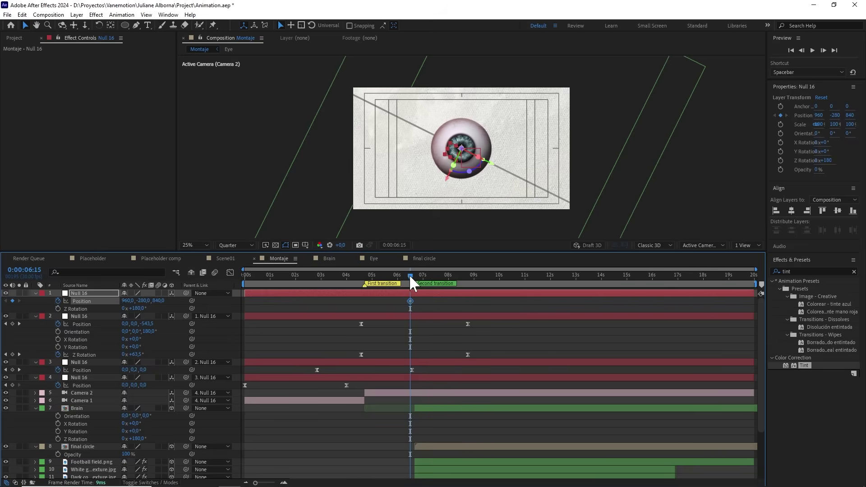
Step: At 0:00:09:20, set the top null's X position to 1150
{"action": "left_click_drag", "start_coordinate": [409, 274], "coordinate": [493, 289]}
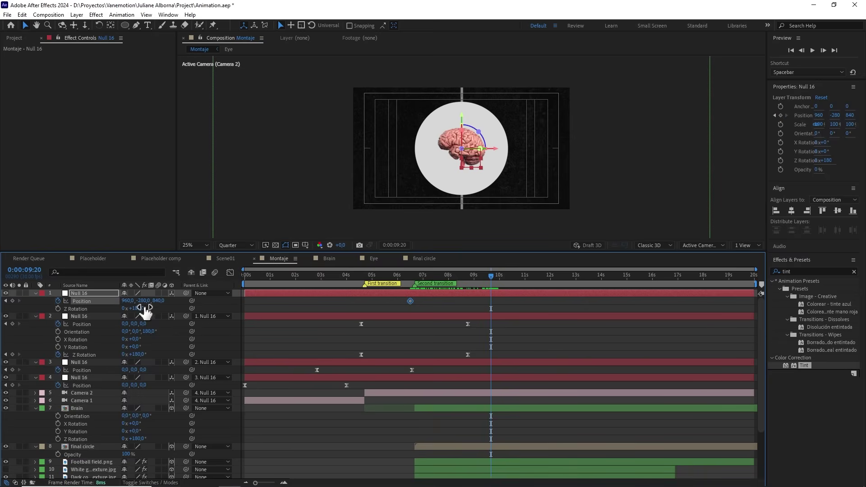
{"action": "left_click_drag", "start_coordinate": [128, 300], "coordinate": [135, 303]}
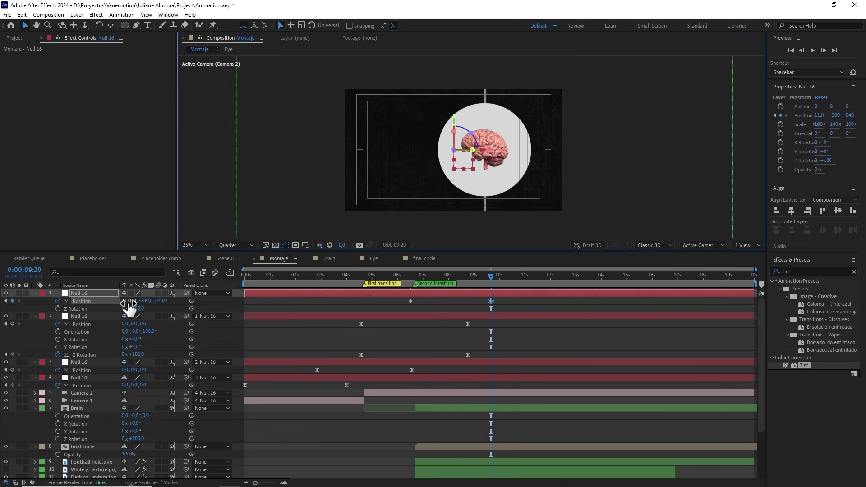
{"action": "left_click_drag", "start_coordinate": [128, 301], "coordinate": [145, 304]}
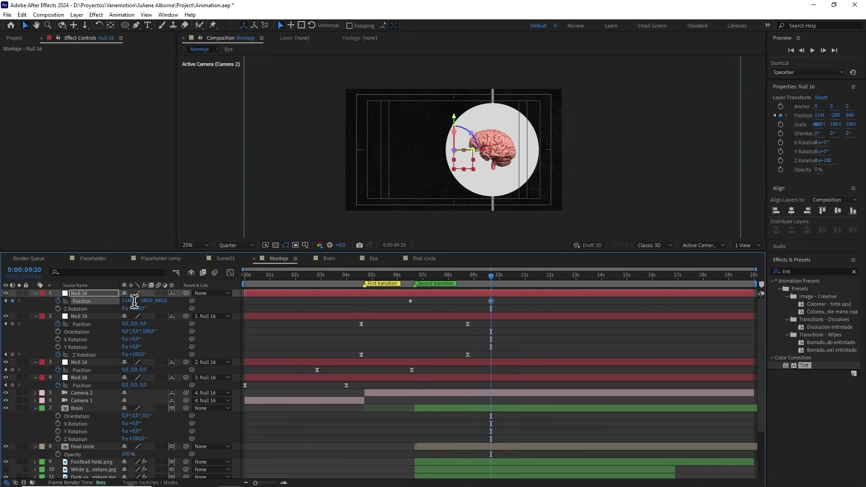
{"action": "left_click", "coordinate": [131, 301]}
{"action": "type", "text": "1150"}
{"action": "key", "text": "Return"}
Step: Easy-ease both Position keyframes of the top null and set the last one's incoming influence to 65%
{"action": "left_click", "coordinate": [406, 300], "text": "shift"}
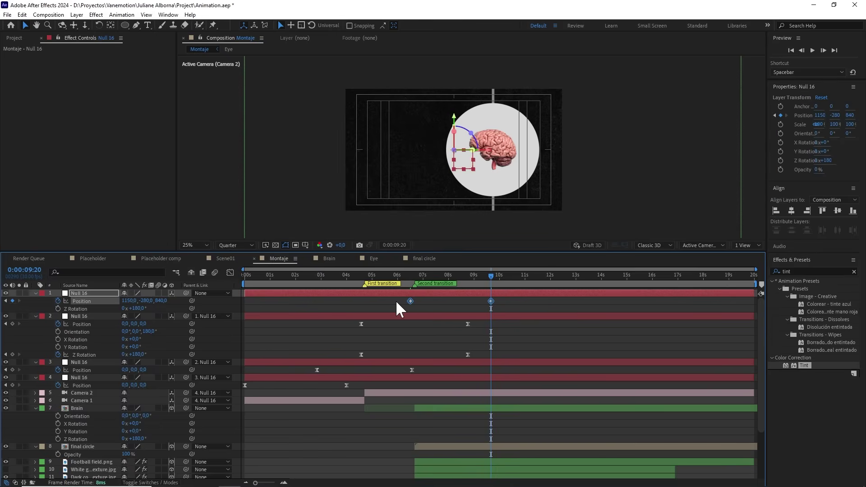
{"action": "key", "text": "F9"}
{"action": "left_click", "coordinate": [504, 304]}
{"action": "left_click", "coordinate": [490, 301]}
{"action": "right_click", "coordinate": [490, 299]}
{"action": "left_click", "coordinate": [518, 425]}
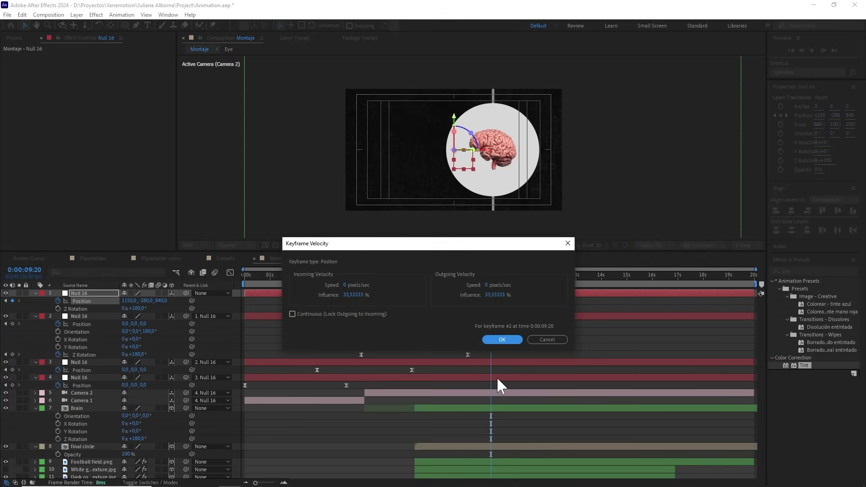
{"action": "left_click", "coordinate": [352, 295]}
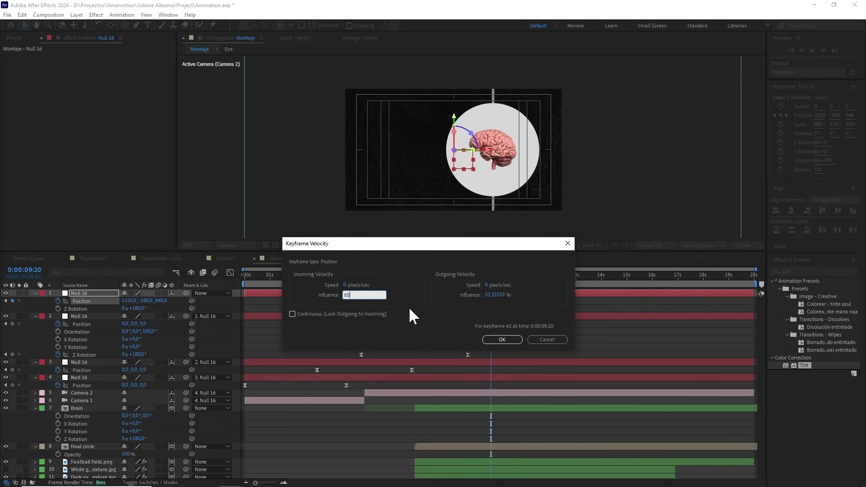
{"action": "left_click", "coordinate": [503, 341]}
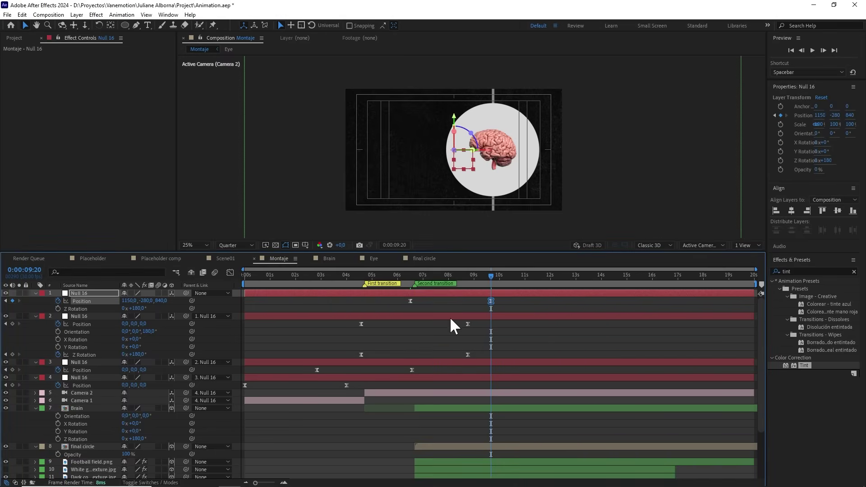
Step: Play back the camera move from 0:00:05:13 to review the sideways shift, returning to 0:00:09:20
{"action": "left_click", "coordinate": [231, 272]}
{"action": "left_click", "coordinate": [231, 272]}
{"action": "left_click", "coordinate": [382, 275]}
{"action": "key", "text": "space"}
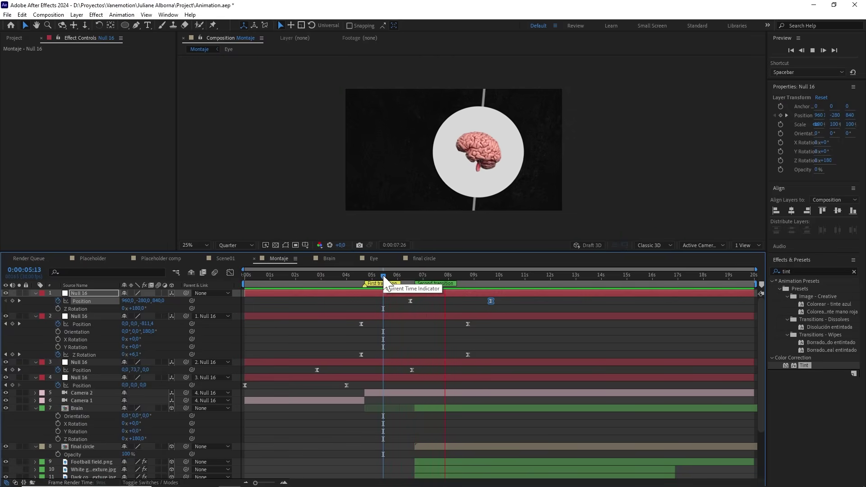
{"action": "left_click", "coordinate": [491, 275]}
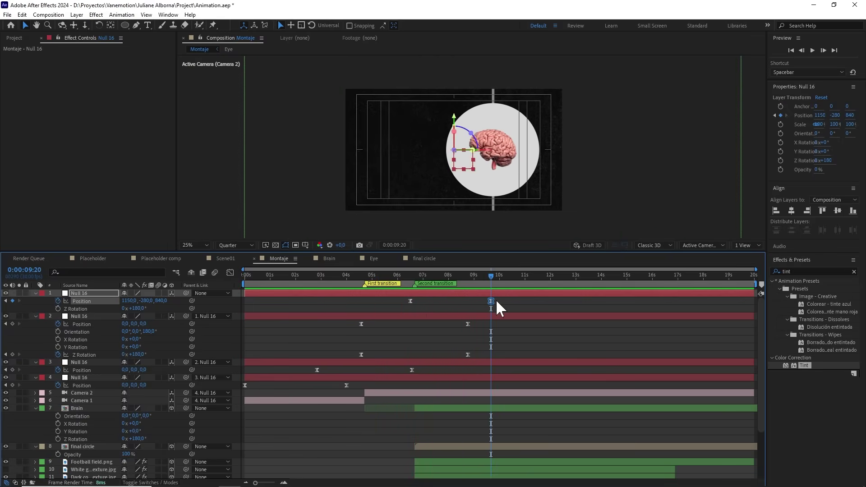
{"action": "left_click", "coordinate": [497, 300]}
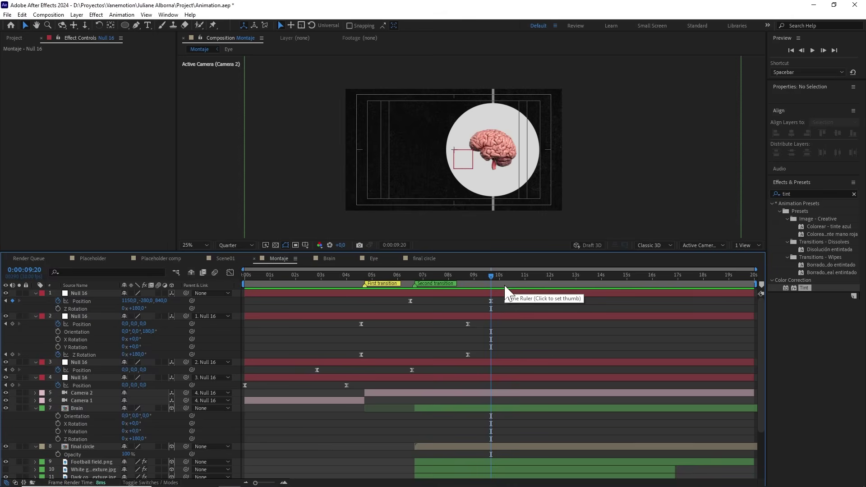
Step: At 0:00:11:10, set the second null's Z position to -2000 to pull the camera back from the brain
{"action": "left_click", "coordinate": [490, 316]}
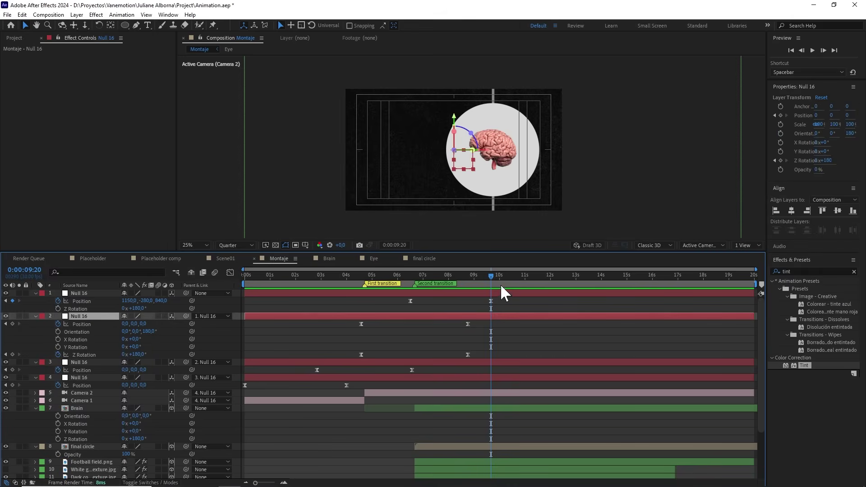
{"action": "left_click_drag", "start_coordinate": [491, 274], "coordinate": [534, 284]}
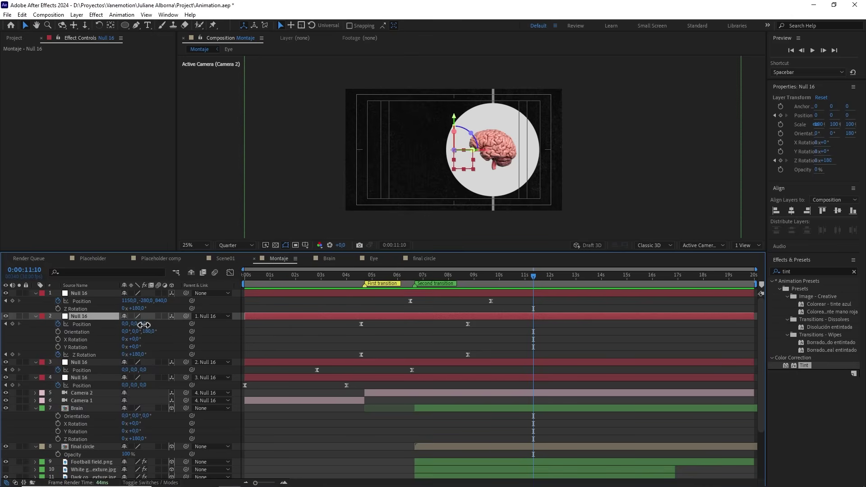
{"action": "left_click_drag", "start_coordinate": [144, 324], "coordinate": [111, 326]}
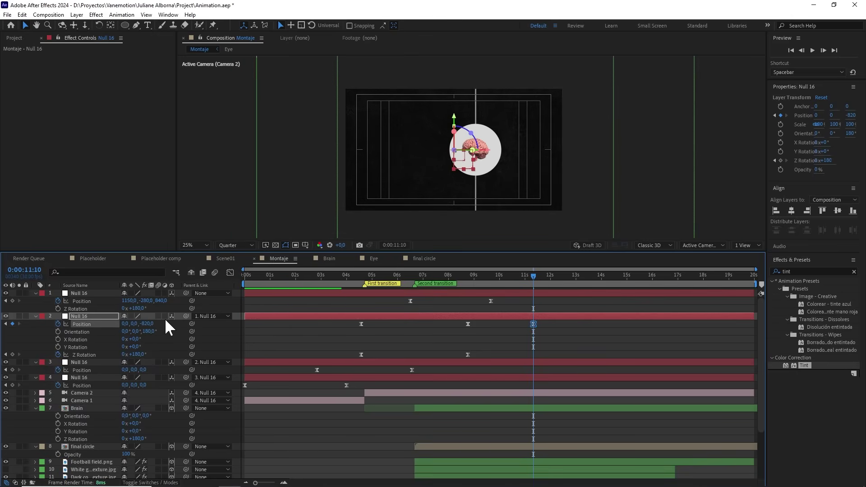
{"action": "left_click_drag", "start_coordinate": [152, 324], "coordinate": [145, 325]}
{"action": "left_click", "coordinate": [149, 323]}
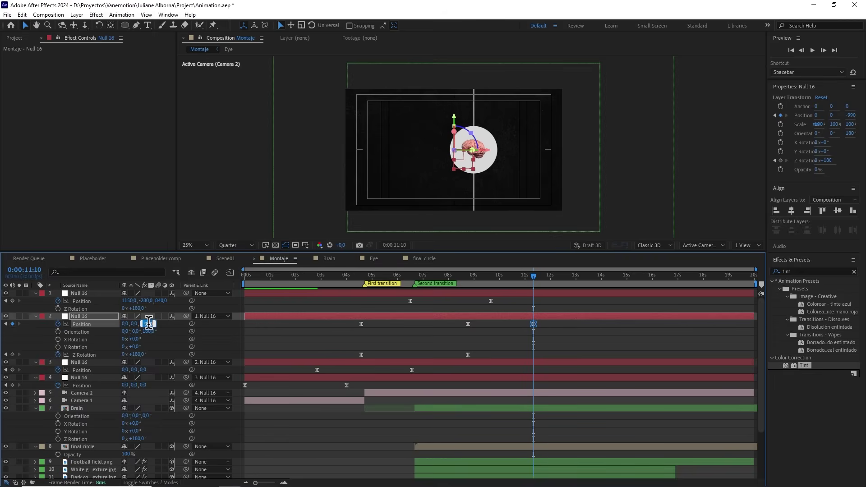
{"action": "type", "text": "-"}
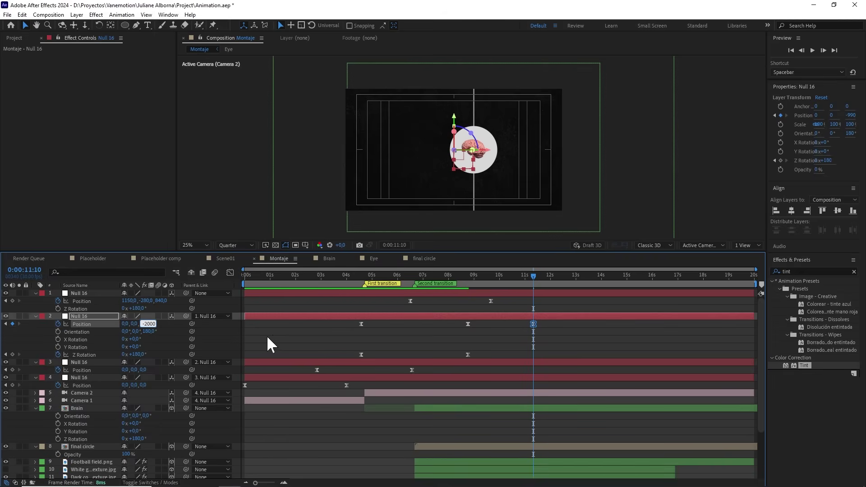
{"action": "left_click", "coordinate": [272, 334]}
Step: Centre the brain and football field in the frame at 0:00:11:10 by setting the second null's X position to 190
{"action": "key", "text": "period"}
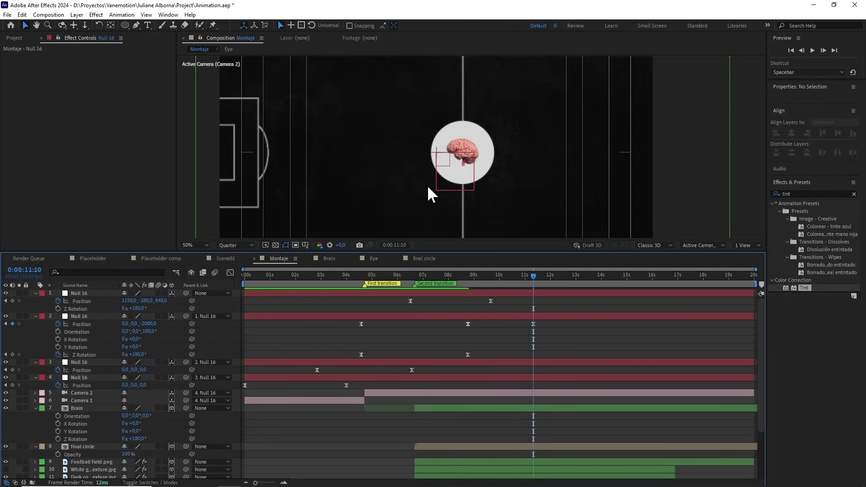
{"action": "left_click_drag", "start_coordinate": [127, 323], "coordinate": [177, 320]}
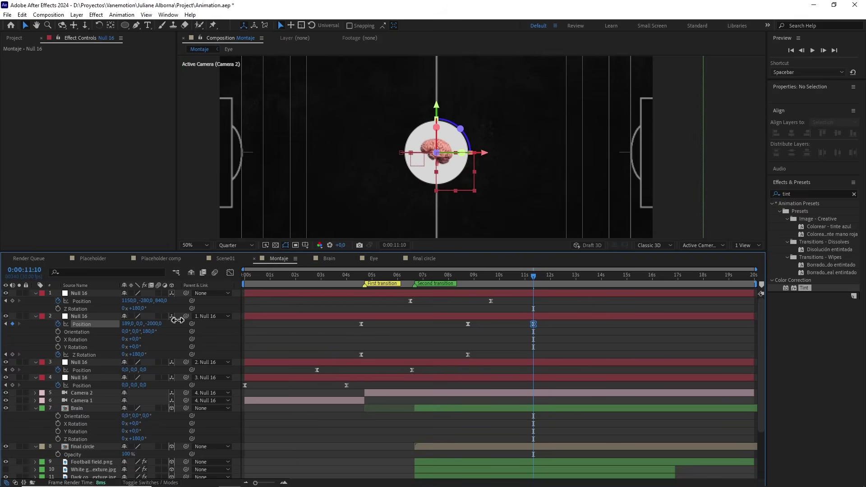
{"action": "left_click", "coordinate": [131, 324]}
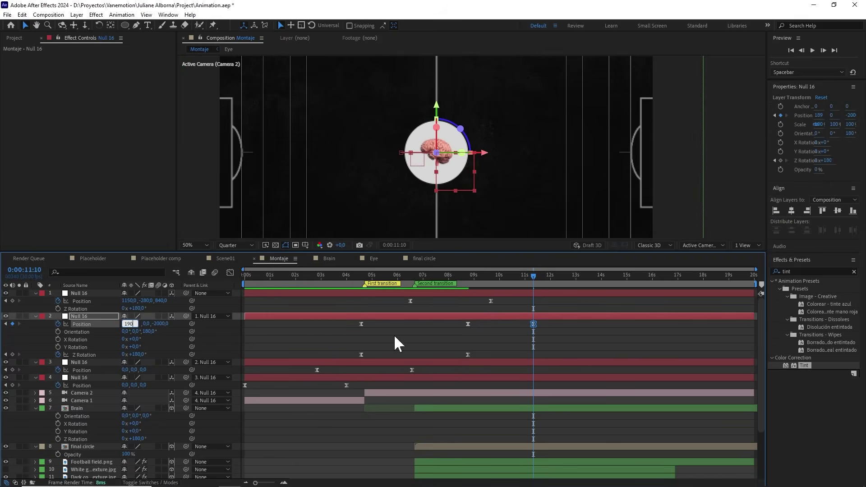
{"action": "type", "text": "190"}
{"action": "left_click", "coordinate": [485, 336]}
{"action": "key", "text": "comma"}
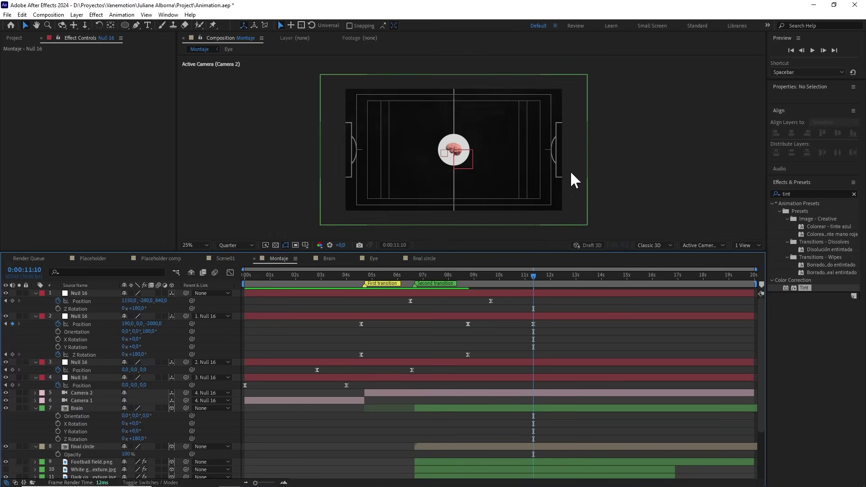
Step: Scale the Football field.png layer down to about 86% so its edges fit the frame, and turn off the title and action safe guides
{"action": "left_click", "coordinate": [101, 463]}
{"action": "key", "text": "period"}
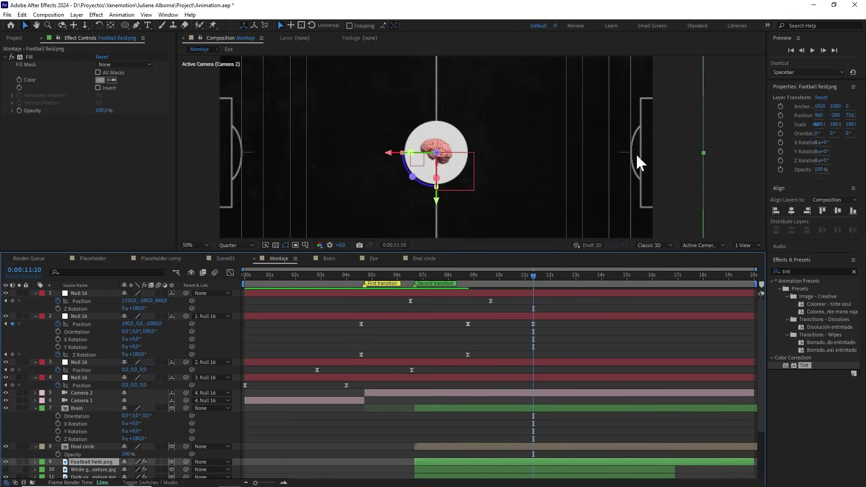
{"action": "left_click_drag", "start_coordinate": [702, 153], "coordinate": [670, 151]}
{"action": "left_click_drag", "start_coordinate": [314, 86], "coordinate": [303, 122]}
{"action": "left_click_drag", "start_coordinate": [233, 216], "coordinate": [238, 216]}
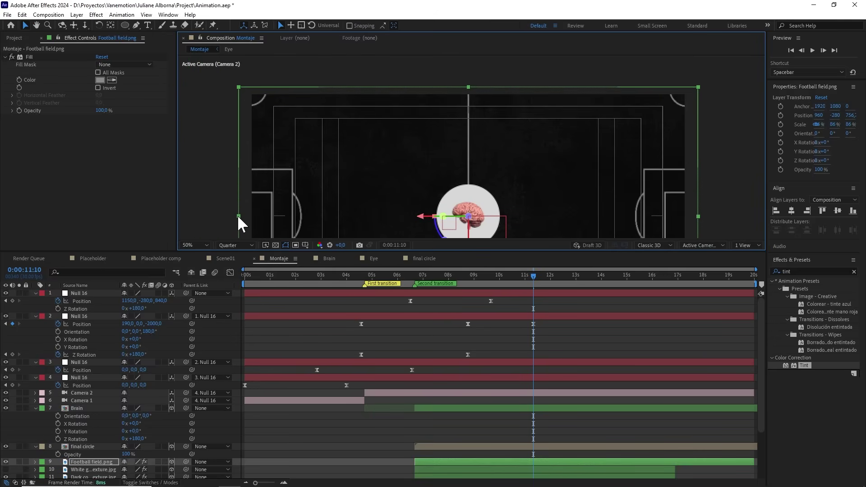
{"action": "key", "text": "comma"}
{"action": "left_click_drag", "start_coordinate": [406, 191], "coordinate": [384, 191]}
{"action": "left_click", "coordinate": [305, 245]}
{"action": "left_click", "coordinate": [316, 255]}
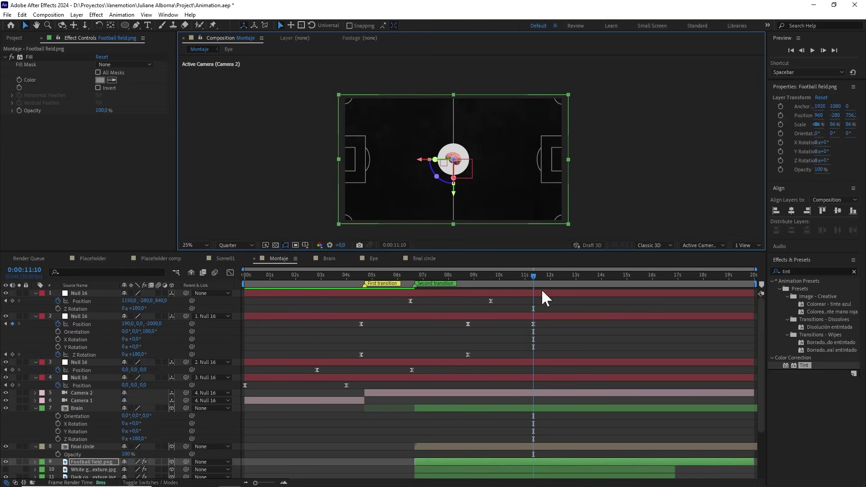
Step: Move the second null's final Position keyframe to 0:00:12:25, keeping an intermediate keyframe at 0:00:11:10 for a slower ending
{"action": "left_click", "coordinate": [533, 324]}
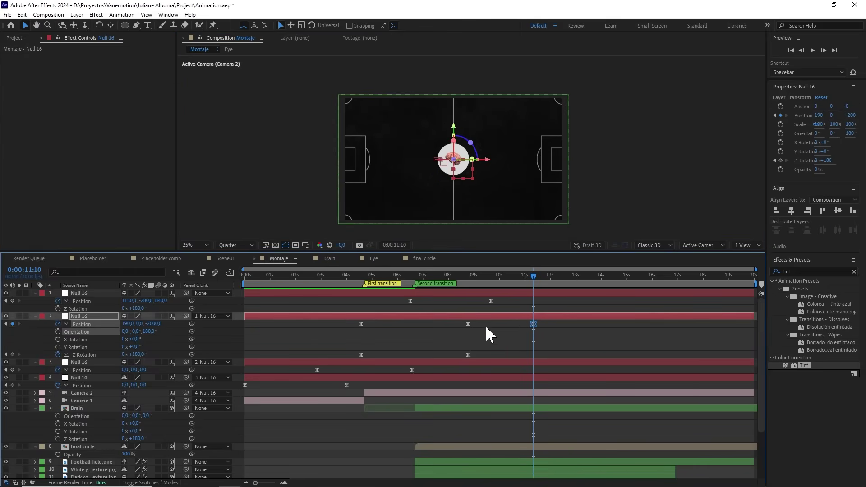
{"action": "left_click", "coordinate": [230, 272]}
{"action": "left_click", "coordinate": [230, 273]}
{"action": "left_click_drag", "start_coordinate": [534, 324], "coordinate": [544, 324]}
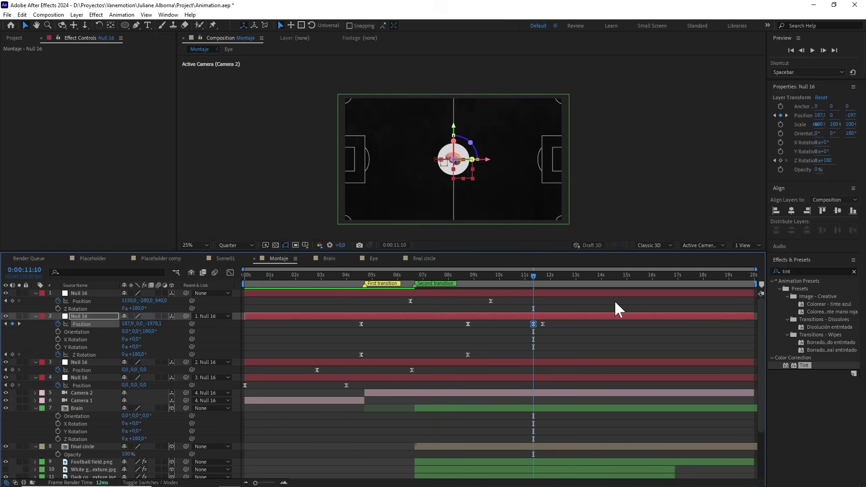
{"action": "left_click_drag", "start_coordinate": [546, 322], "coordinate": [563, 326]}
{"action": "left_click_drag", "start_coordinate": [543, 276], "coordinate": [572, 286]}
{"action": "left_click_drag", "start_coordinate": [567, 324], "coordinate": [527, 327]}
Step: Easy-ease the second null's last two Position keyframes and set the incoming influence at 0:00:11:10 to 65%
{"action": "left_click", "coordinate": [232, 271]}
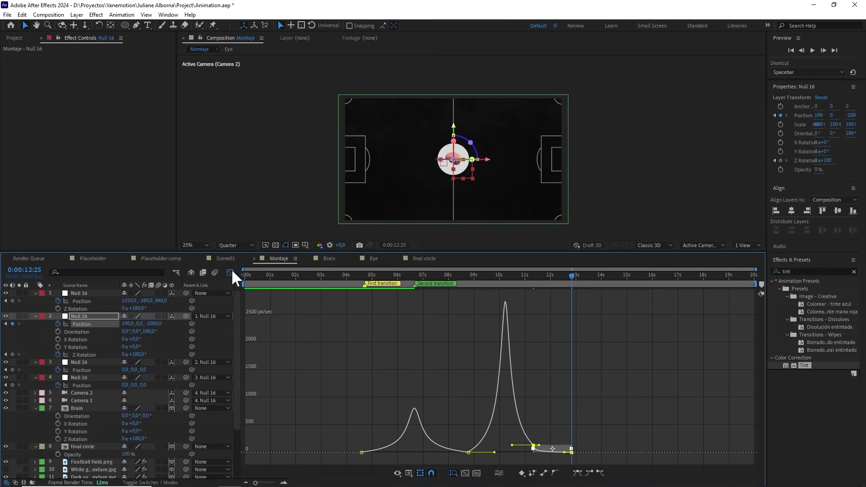
{"action": "left_click_drag", "start_coordinate": [592, 428], "coordinate": [523, 455]}
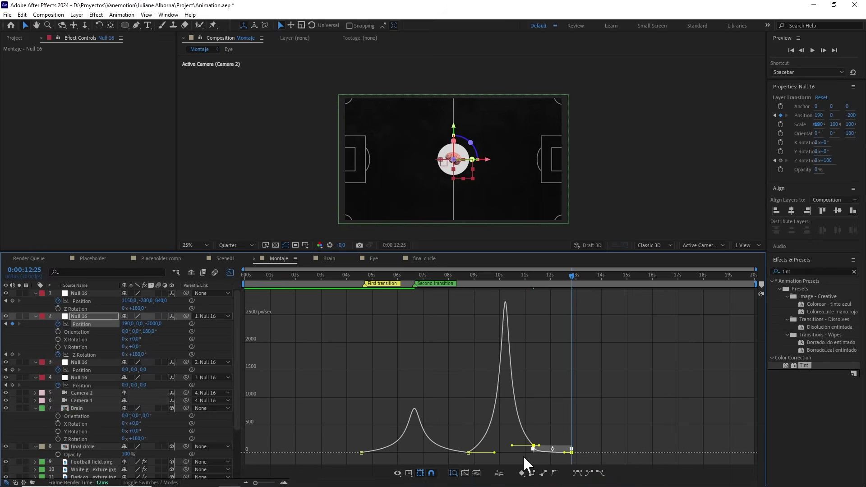
{"action": "key", "text": "F9"}
{"action": "left_click", "coordinate": [553, 432]}
{"action": "scroll", "coordinate": [552, 432], "scroll_direction": "up", "scroll_amount": 1}
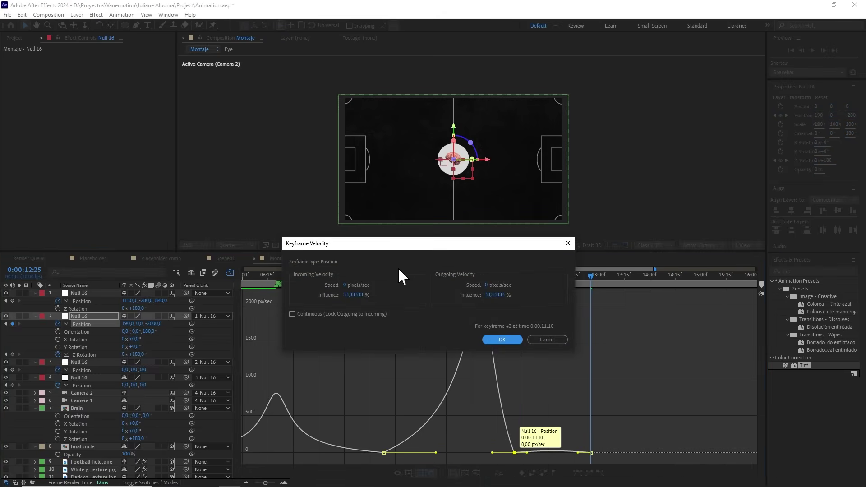
{"action": "left_click", "coordinate": [357, 295]}
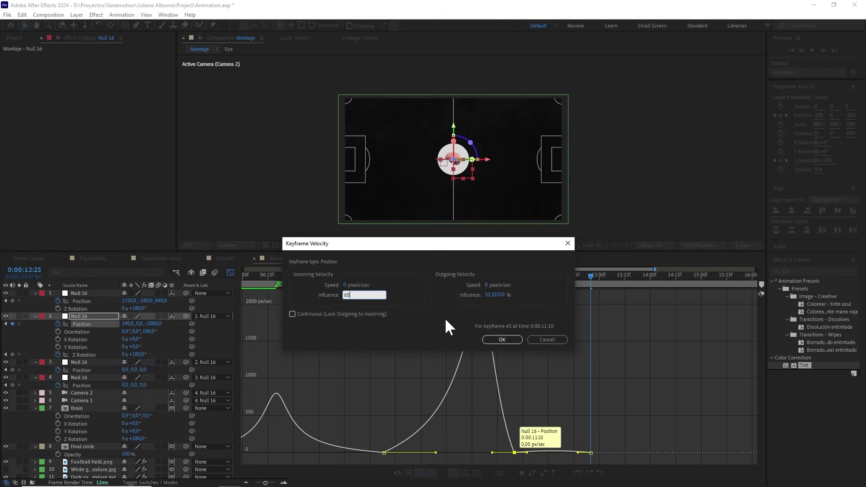
{"action": "left_click", "coordinate": [501, 340]}
Step: Raise the 0:00:11:10 Position keyframe's speed to about 70 px/sec so the curve slows smoothly into the final keyframe
{"action": "scroll", "coordinate": [519, 448], "scroll_direction": "up", "scroll_amount": 6}
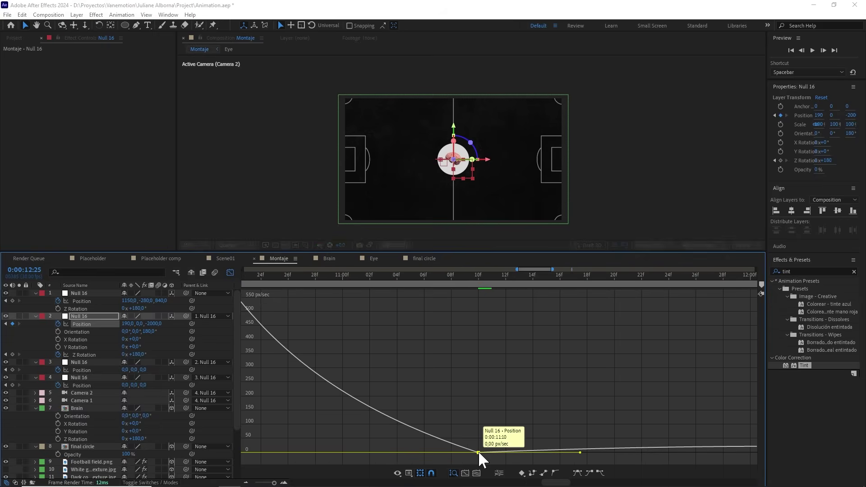
{"action": "double_click", "coordinate": [478, 452]}
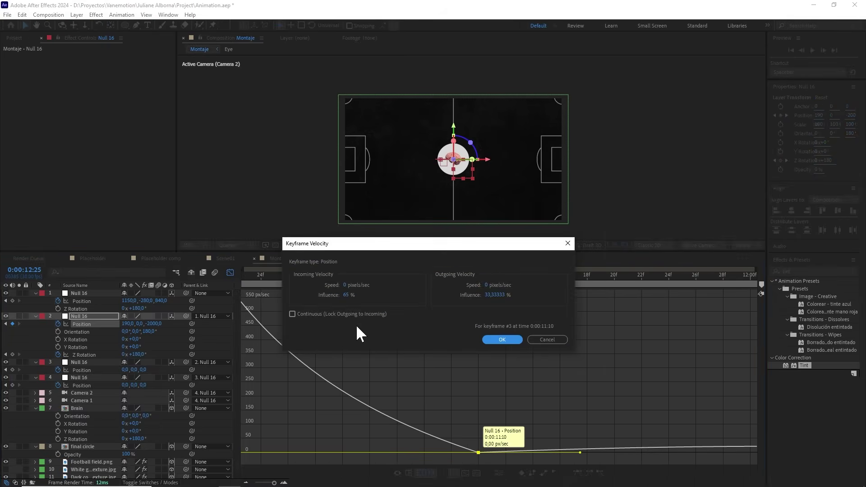
{"action": "left_click", "coordinate": [513, 339]}
{"action": "left_click_drag", "start_coordinate": [580, 452], "coordinate": [580, 434]}
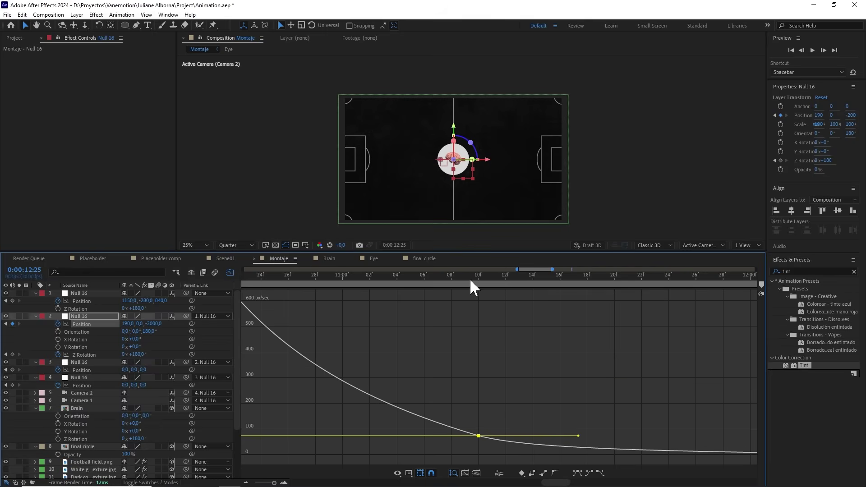
Step: Check the camera pull-back around 0:00:11:10, then play it back from 0:00:09:04
{"action": "mouse_move", "coordinate": [470, 278]}
{"action": "left_mouse_down"}
{"action": "mouse_move", "coordinate": [449, 278]}
{"action": "mouse_move", "coordinate": [477, 284]}
{"action": "left_mouse_up"}
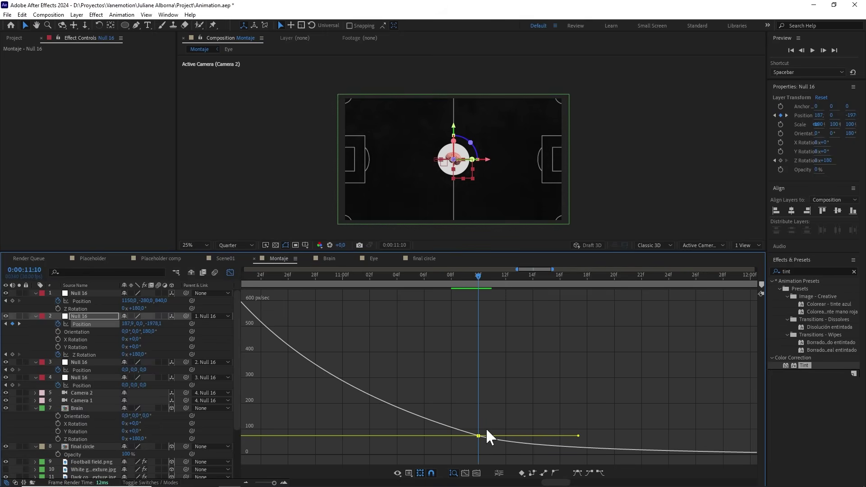
{"action": "left_click_drag", "start_coordinate": [480, 287], "coordinate": [600, 298]}
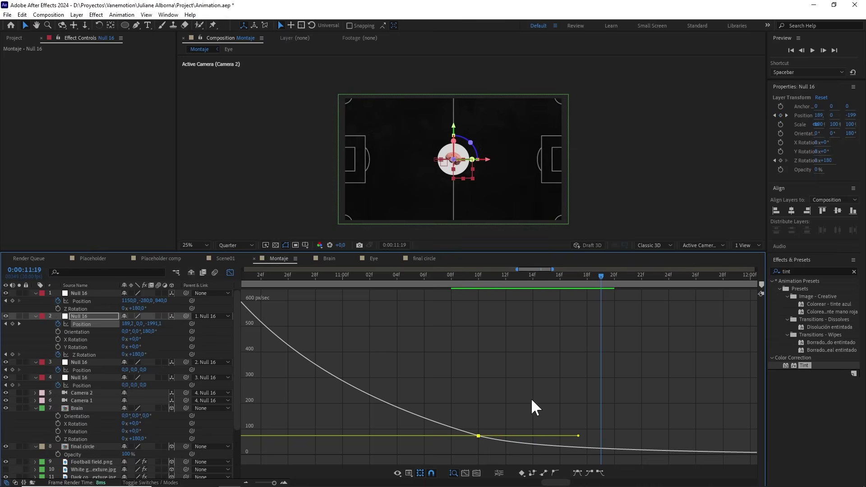
{"action": "scroll", "coordinate": [573, 432], "scroll_direction": "down", "scroll_amount": 5}
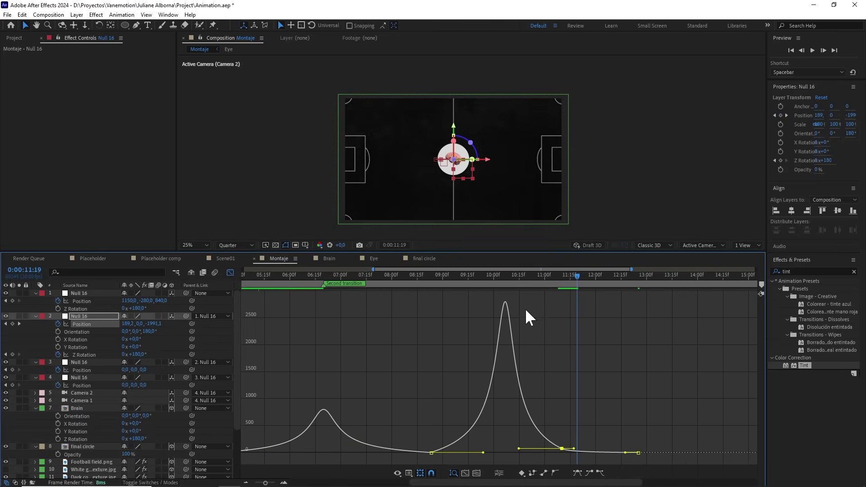
{"action": "left_click", "coordinate": [526, 276]}
{"action": "left_click", "coordinate": [448, 279]}
{"action": "key", "text": "space"}
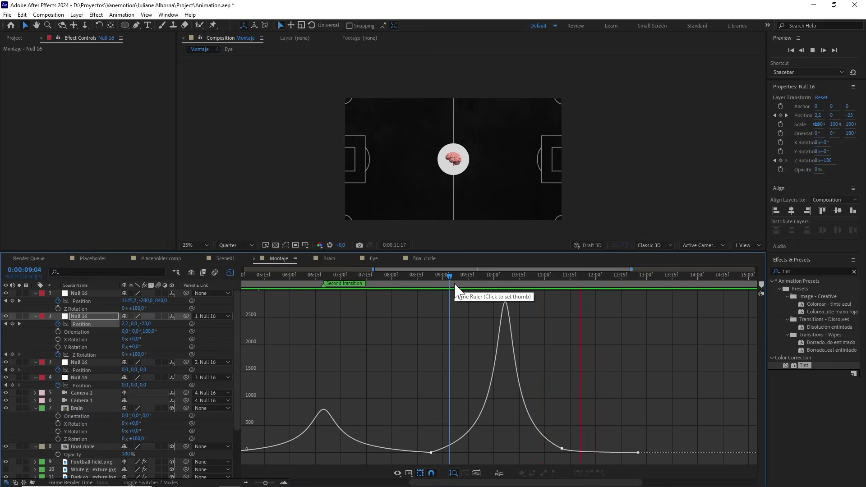
{"action": "key", "text": "space"}
Step: Return from the speed graph to the full layer timeline and collapse the nulls' properties
{"action": "left_click", "coordinate": [230, 273]}
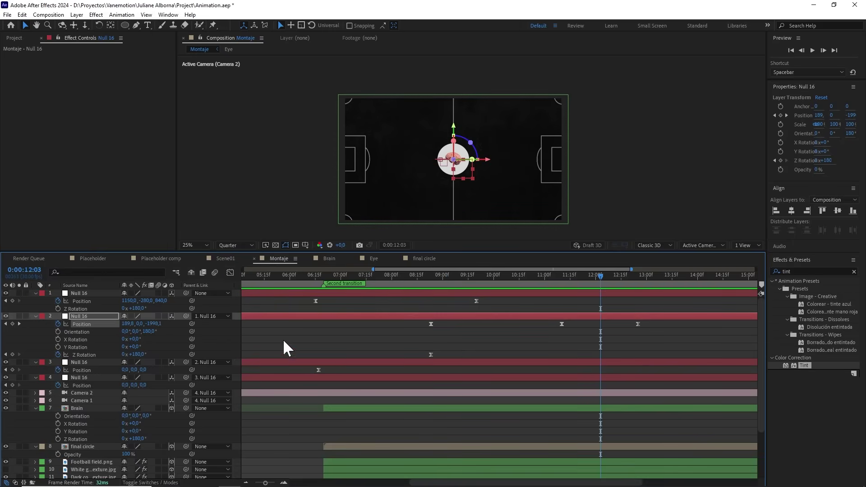
{"action": "left_click_drag", "start_coordinate": [265, 482], "coordinate": [251, 482]}
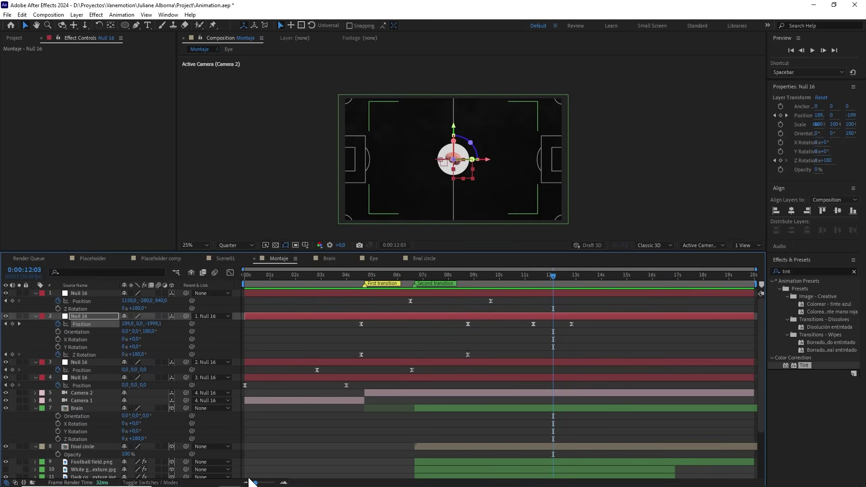
{"action": "left_click", "coordinate": [35, 293]}
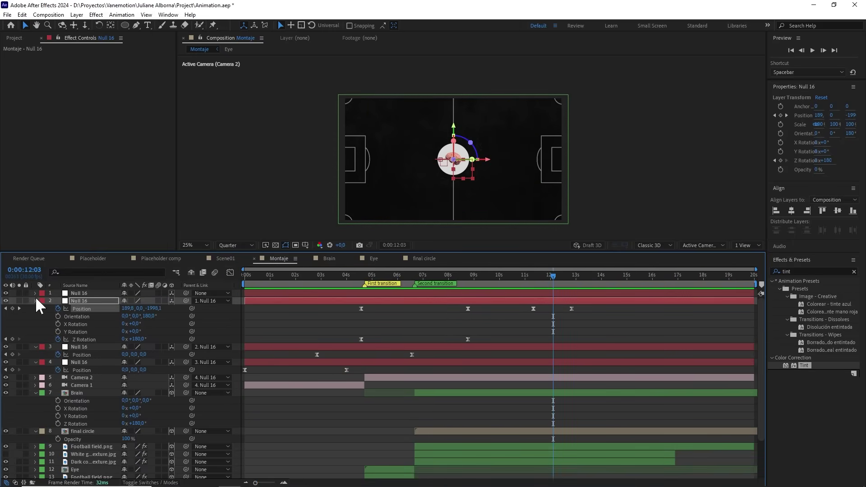
{"action": "left_click", "coordinate": [35, 301]}
{"action": "left_click", "coordinate": [35, 309]}
{"action": "left_click", "coordinate": [528, 350]}
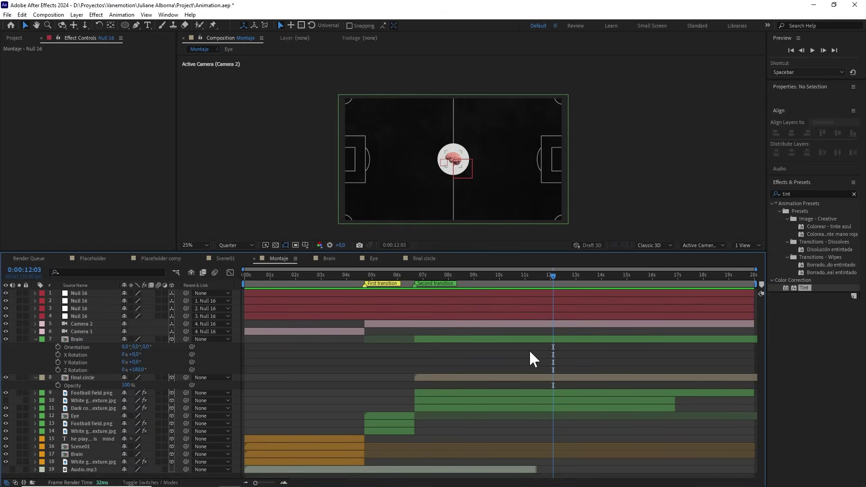
Step: Set the final circle layer's label colour to Green
{"action": "left_click_drag", "start_coordinate": [551, 276], "coordinate": [498, 275]}
{"action": "left_click", "coordinate": [425, 377]}
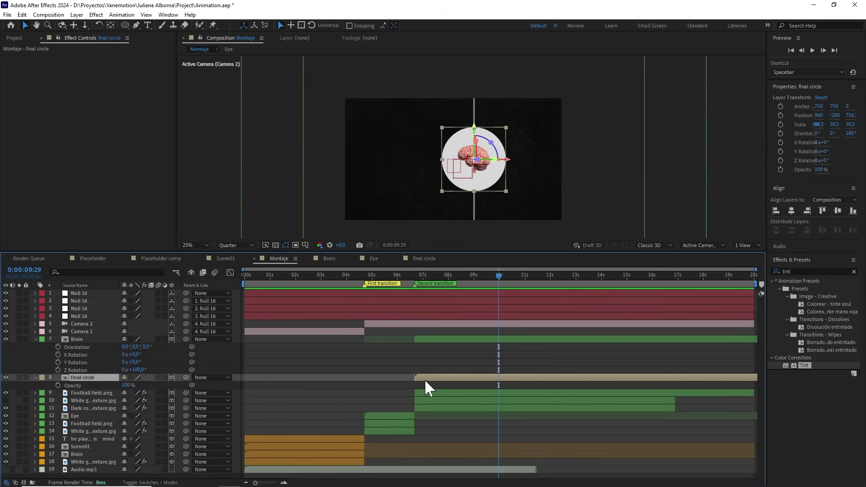
{"action": "left_click", "coordinate": [40, 377]}
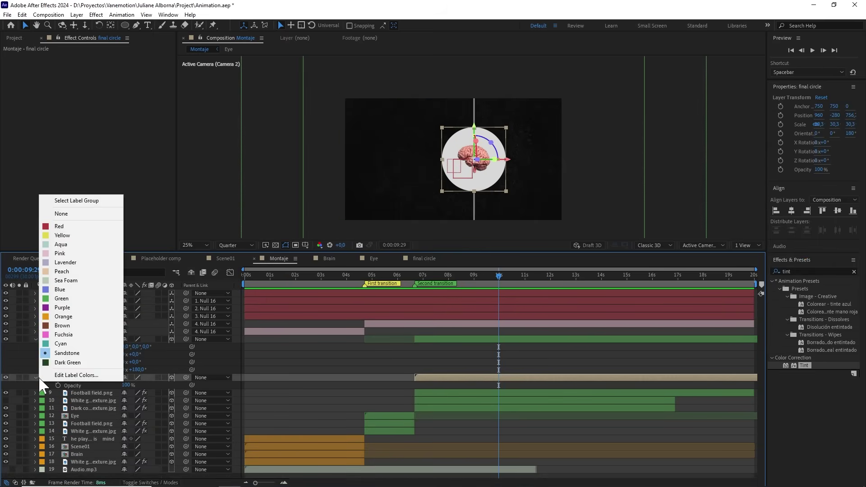
{"action": "left_click", "coordinate": [72, 300]}
Step: Collapse the Brain layer's rotation properties and label all second-transition layers, from Brain down to the dark concrete texture, Yellow
{"action": "left_click", "coordinate": [37, 339]}
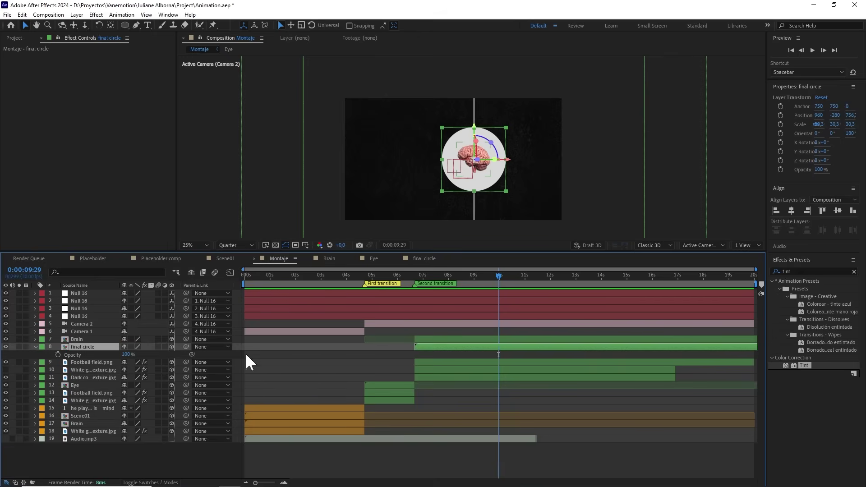
{"action": "left_click", "coordinate": [427, 383]}
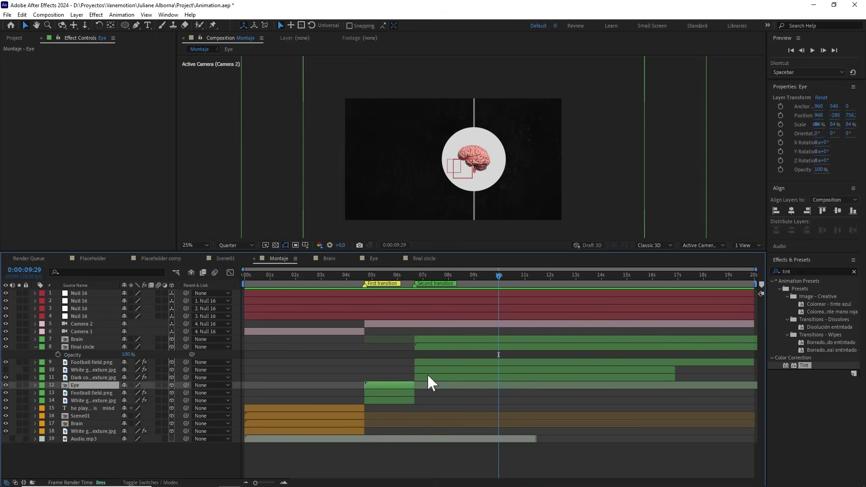
{"action": "left_click", "coordinate": [426, 379]}
{"action": "left_click", "coordinate": [78, 340], "text": "shift"}
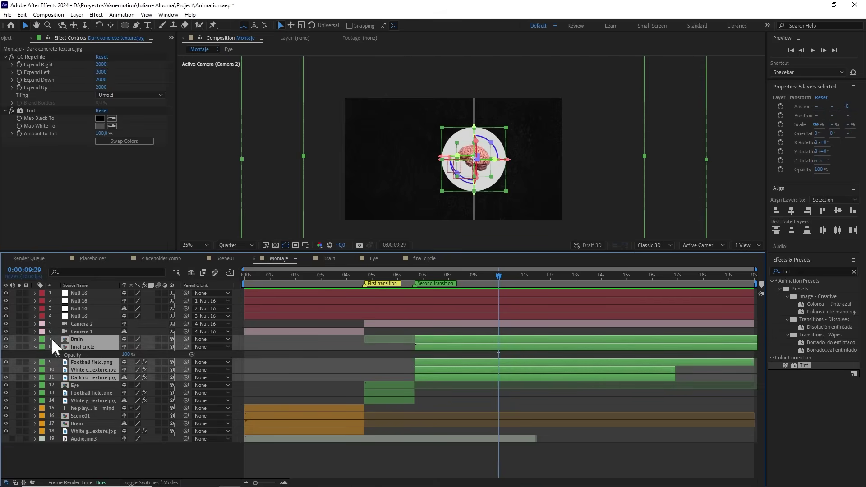
{"action": "left_click", "coordinate": [41, 340]}
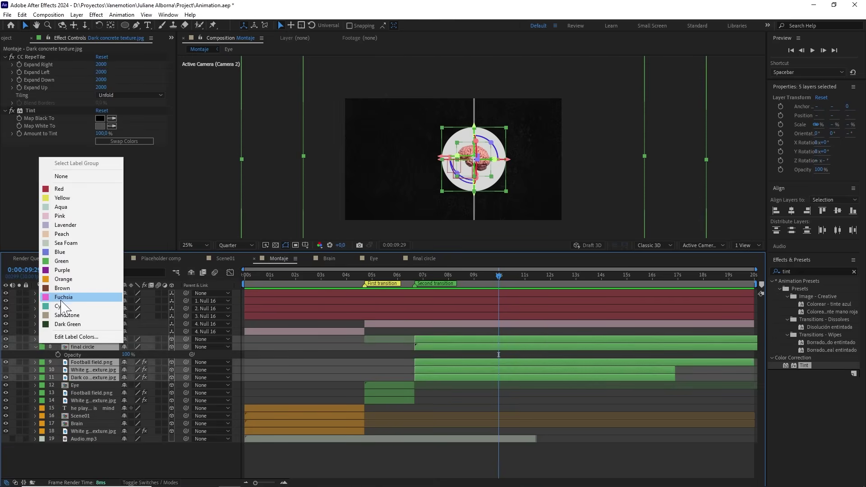
{"action": "left_click", "coordinate": [85, 198]}
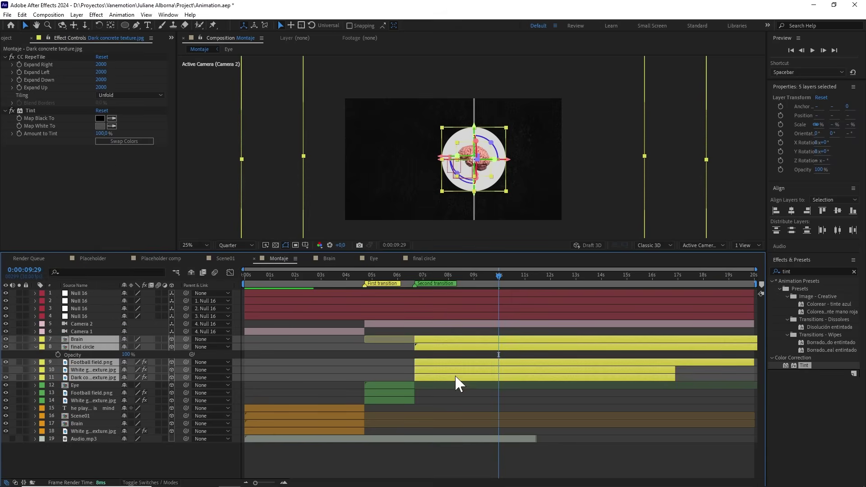
{"action": "left_click", "coordinate": [454, 391]}
Step: Play back the eye-to-brain transition and the pull-back to the football field from 0:00:06:11
{"action": "left_click", "coordinate": [419, 275]}
{"action": "left_click_drag", "start_coordinate": [419, 276], "coordinate": [407, 275]}
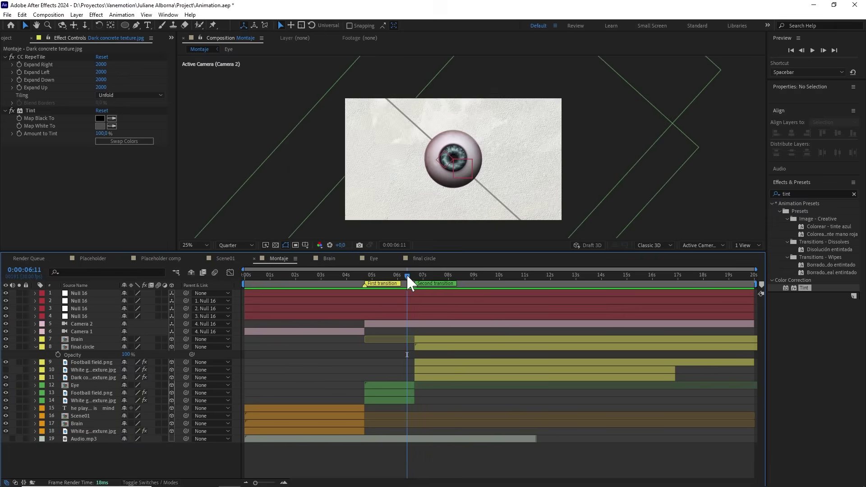
{"action": "key", "text": "space"}
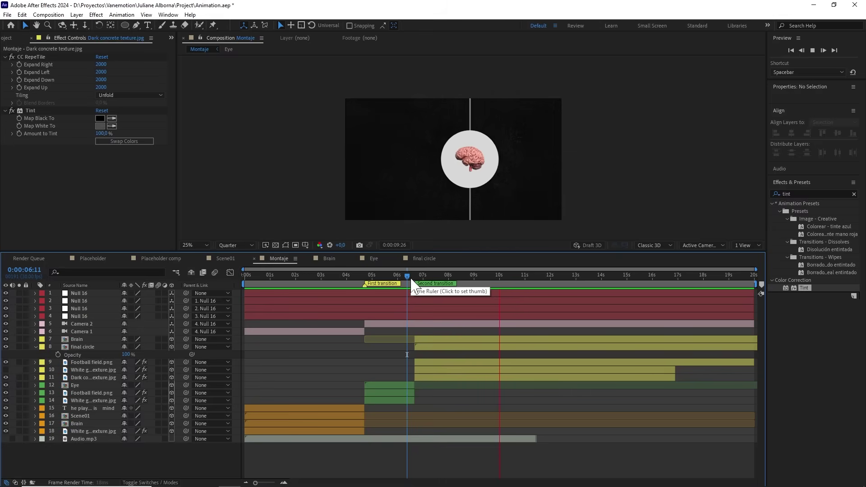
Step: Reveal the second null's keyframed properties and go to its final Position keyframe at 0:00:12:25
{"action": "left_click", "coordinate": [499, 293]}
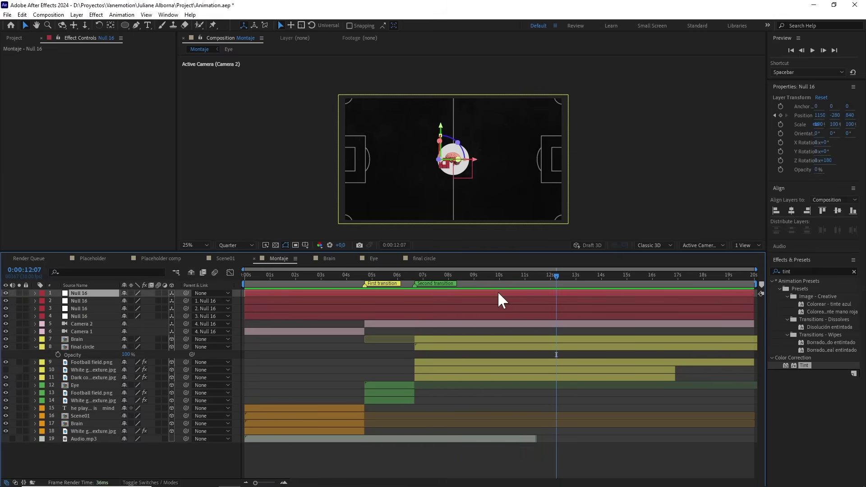
{"action": "left_click", "coordinate": [509, 301]}
{"action": "key", "text": "u"}
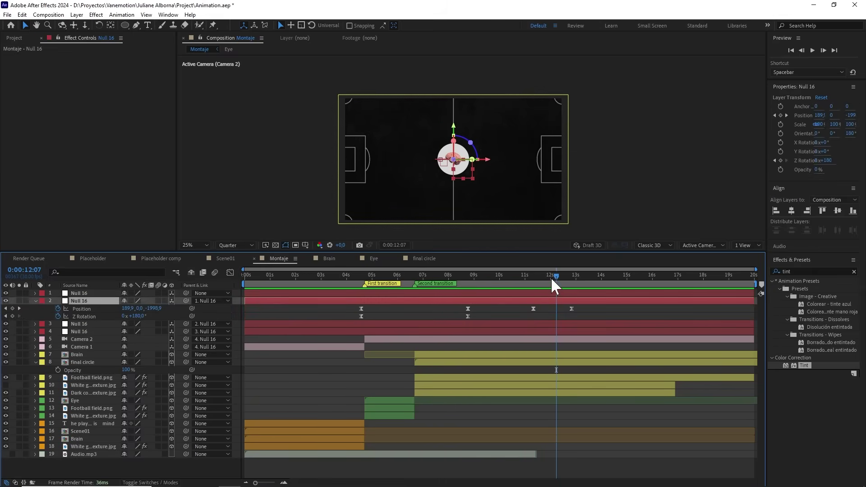
{"action": "left_click", "coordinate": [554, 308]}
Step: Frame the dark area beside the brain at 100% magnification and set the preview resolution to Full
{"action": "scroll", "coordinate": [518, 213], "scroll_direction": "up", "scroll_amount": 3}
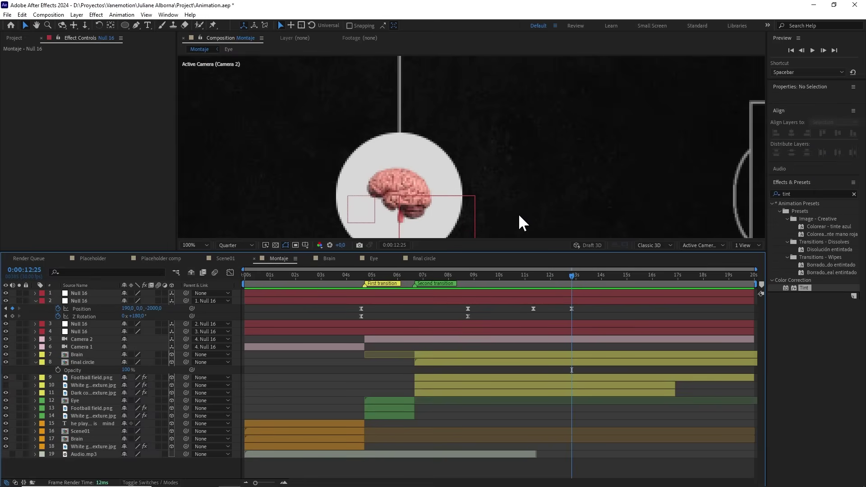
{"action": "left_click_drag", "start_coordinate": [464, 198], "coordinate": [619, 138]}
{"action": "key", "text": "v"}
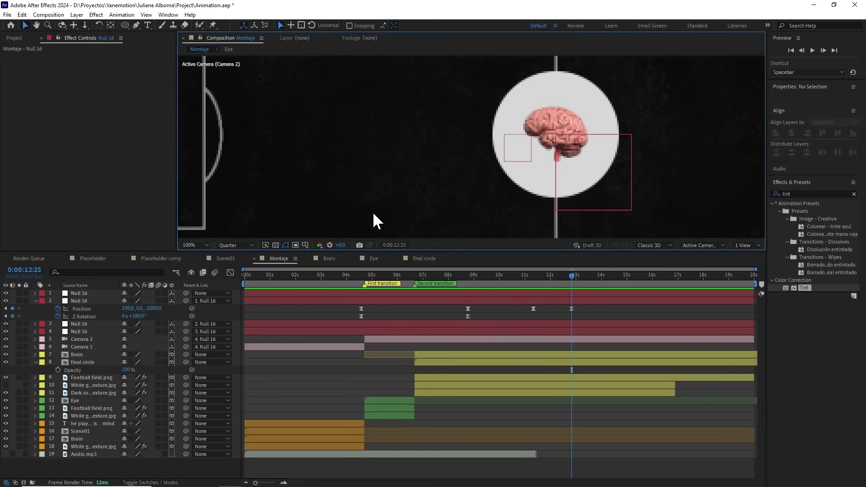
{"action": "left_click", "coordinate": [244, 245]}
{"action": "left_click", "coordinate": [240, 261]}
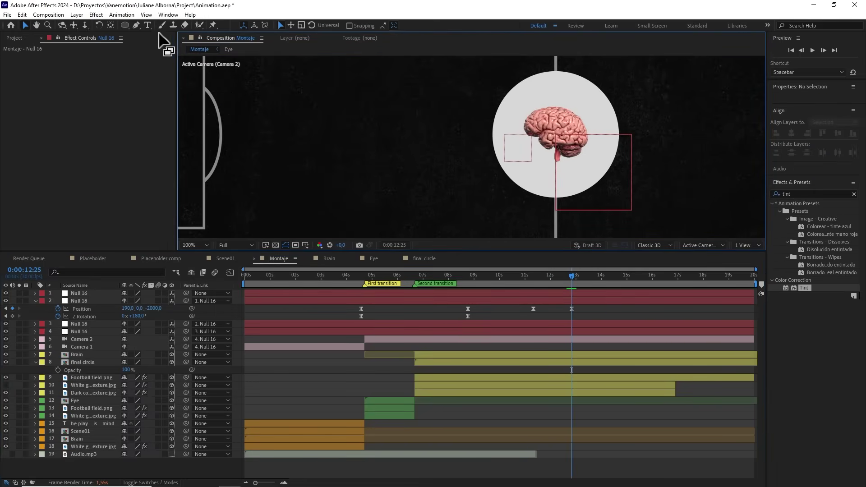
Step: Add a text layer over the dark area beside the brain reading "not only his" with "space" on a second line
{"action": "key", "text": "ctrl+t"}
{"action": "left_click", "coordinate": [357, 104]}
{"action": "type", "text": "not"}
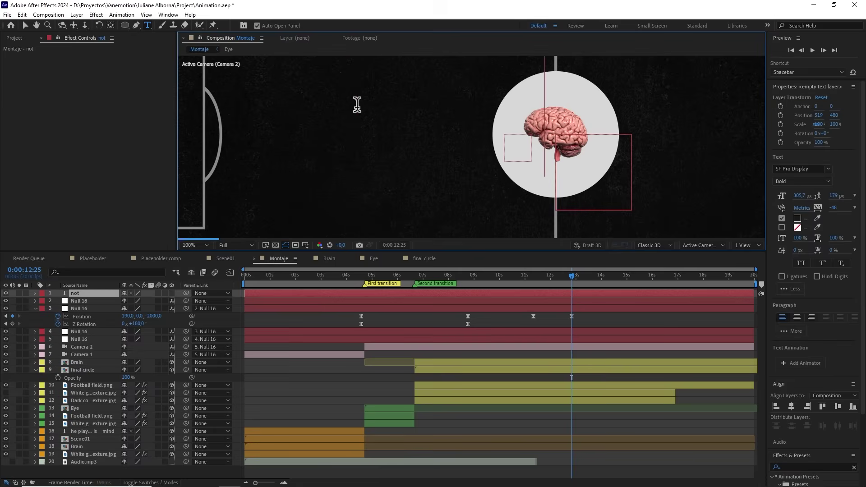
{"action": "type", "text": " only h"}
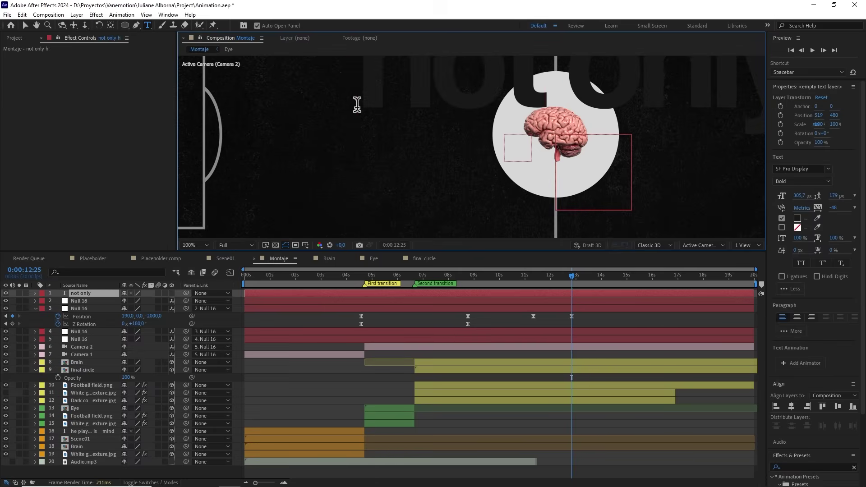
{"action": "type", "text": "is"}
{"action": "key", "text": "Return"}
{"action": "type", "text": "space"}
{"action": "scroll", "coordinate": [483, 113], "scroll_direction": "down", "scroll_amount": 2}
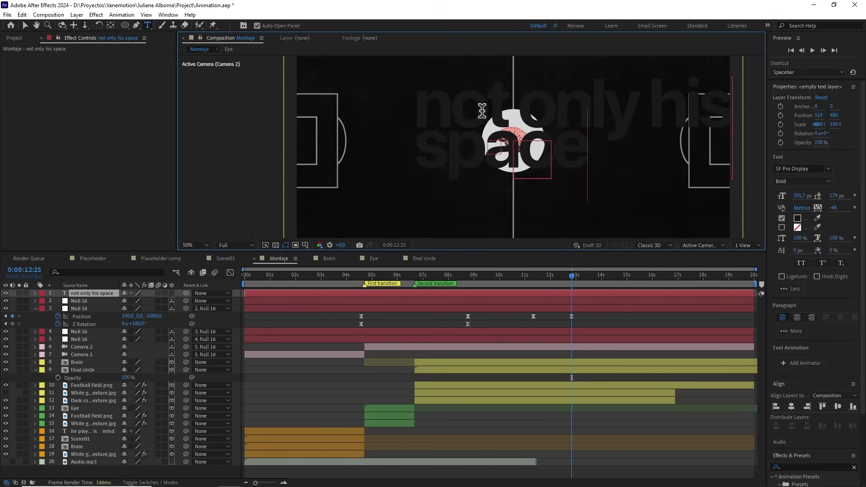
Step: Set the first text line's font size to 82.7 px and fill the whole text with light grey D8D8D8
{"action": "key", "text": "ctrl+a"}
{"action": "left_click_drag", "start_coordinate": [801, 196], "coordinate": [695, 199]}
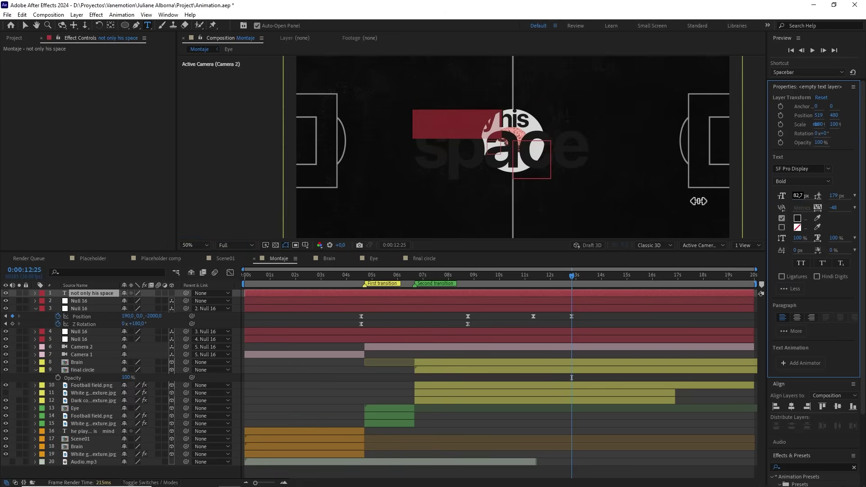
{"action": "left_click", "coordinate": [86, 293]}
{"action": "left_click", "coordinate": [798, 218]}
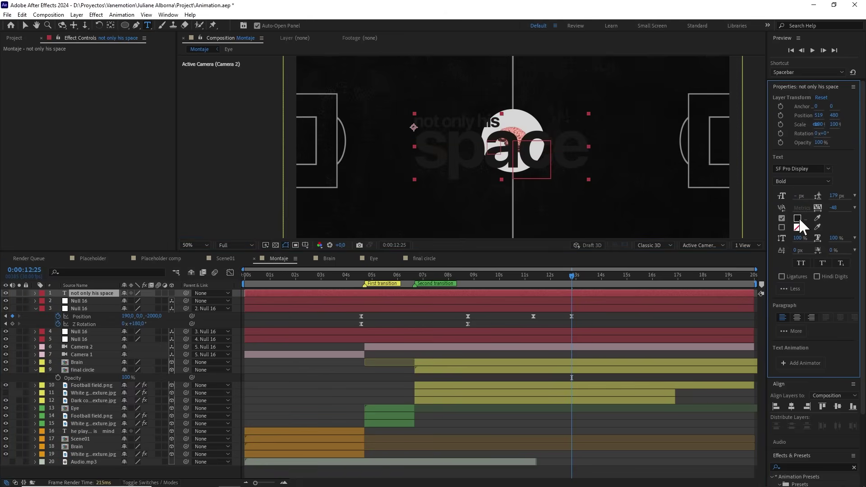
{"action": "left_click", "coordinate": [440, 311]}
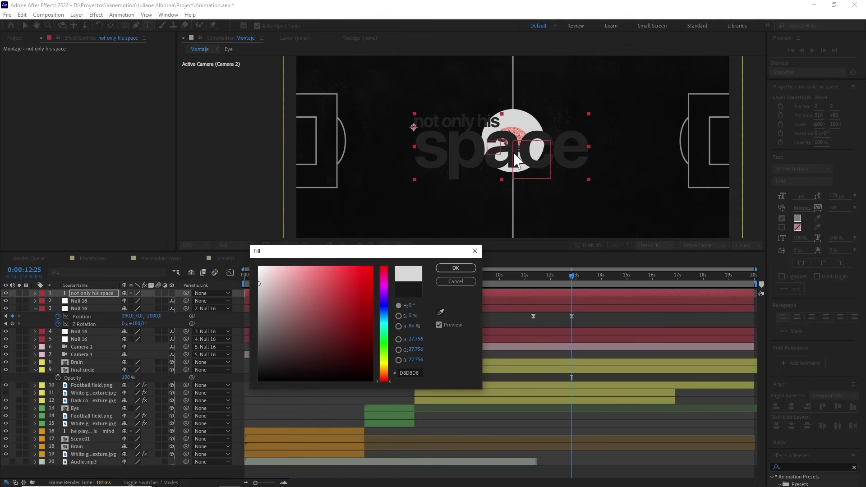
{"action": "left_click", "coordinate": [456, 268]}
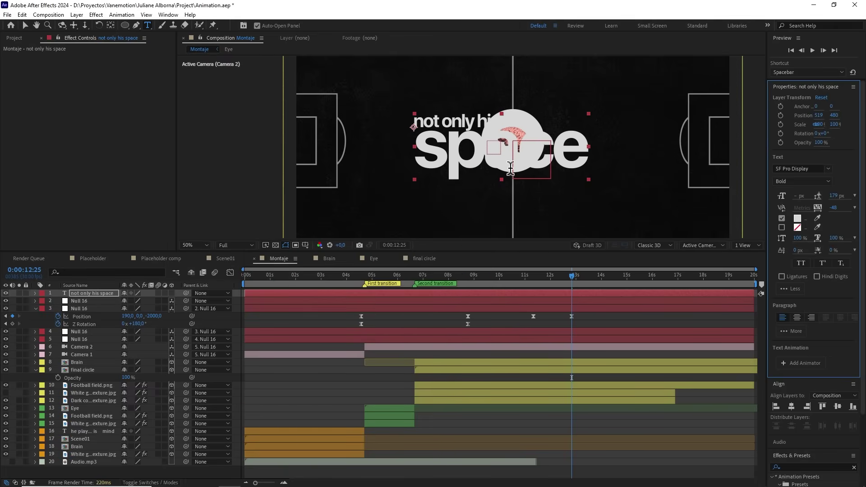
Step: Centre the text layer's anchor point and scale the text down to 68.9% beside the brain
{"action": "key", "text": "v"}
{"action": "key", "text": "ctrl+alt+Home"}
{"action": "left_click_drag", "start_coordinate": [587, 178], "coordinate": [445, 147]}
{"action": "scroll", "coordinate": [446, 147], "scroll_direction": "up", "scroll_amount": 2}
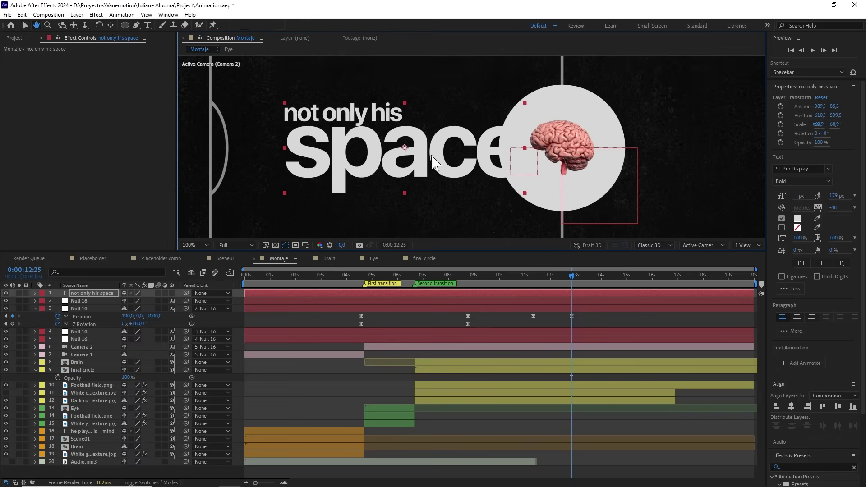
Step: Reduce the text's font size, bringing the word "space" to 283.7 px
{"action": "double_click", "coordinate": [372, 117]}
{"action": "triple_click", "coordinate": [372, 117]}
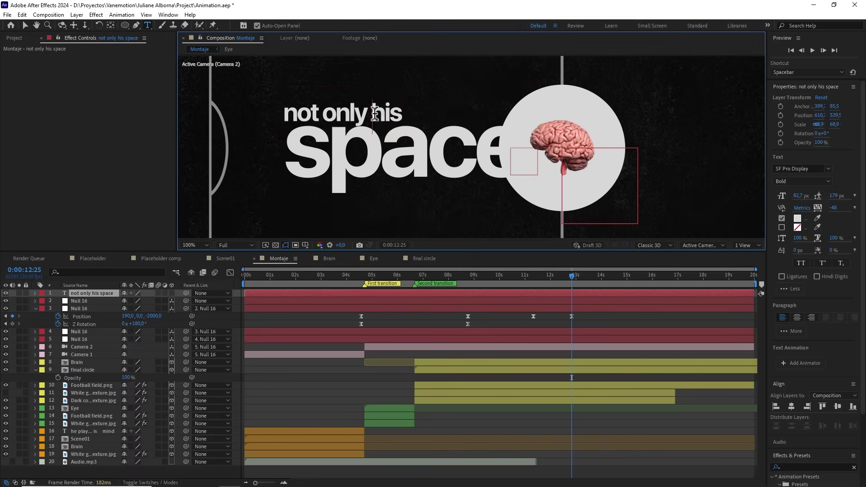
{"action": "key", "text": "ctrl+a"}
{"action": "left_click", "coordinate": [796, 195]}
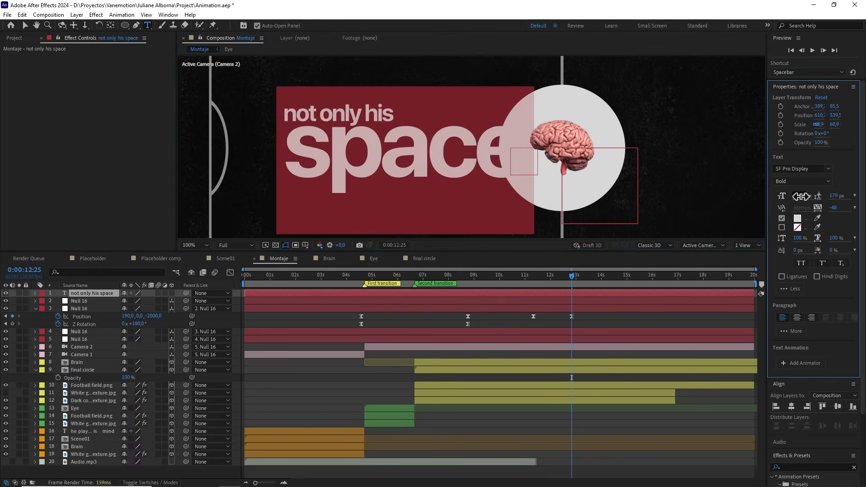
{"action": "key", "text": "Return"}
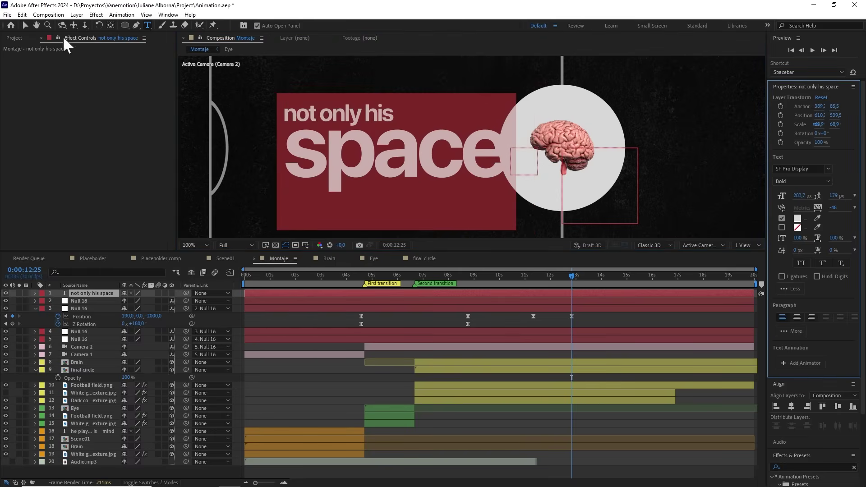
{"action": "left_click", "coordinate": [25, 25]}
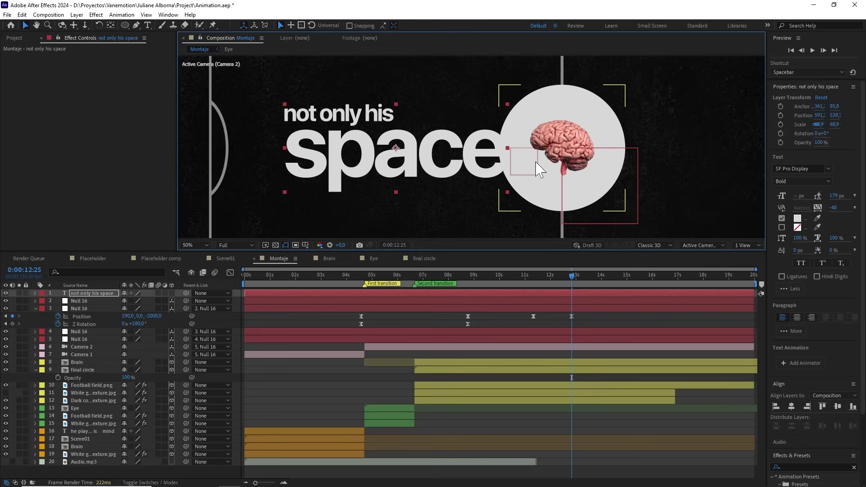
Step: Make the text layer 3D and centre it in the camera view
{"action": "scroll", "coordinate": [535, 163], "scroll_direction": "down", "scroll_amount": 2}
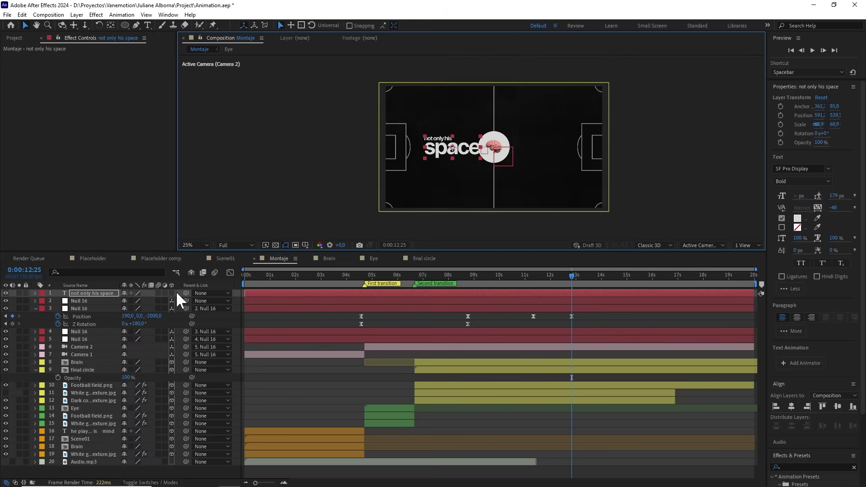
{"action": "left_click", "coordinate": [171, 293]}
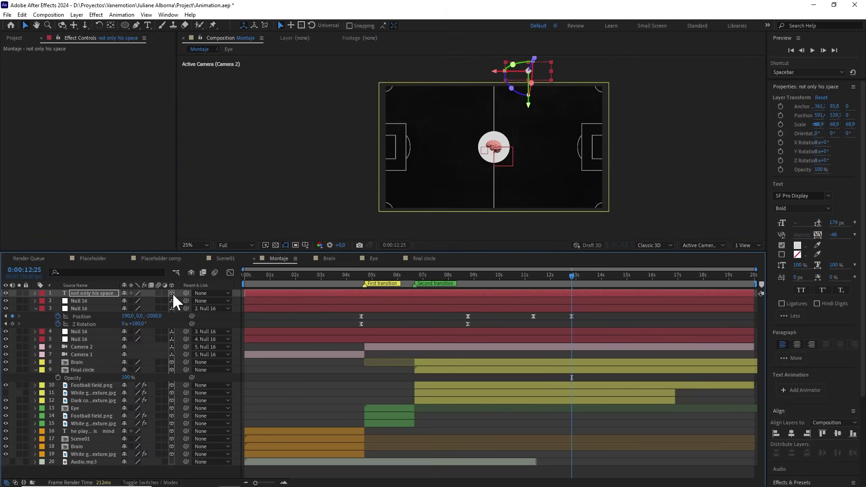
{"action": "key", "text": "ctrl+Home"}
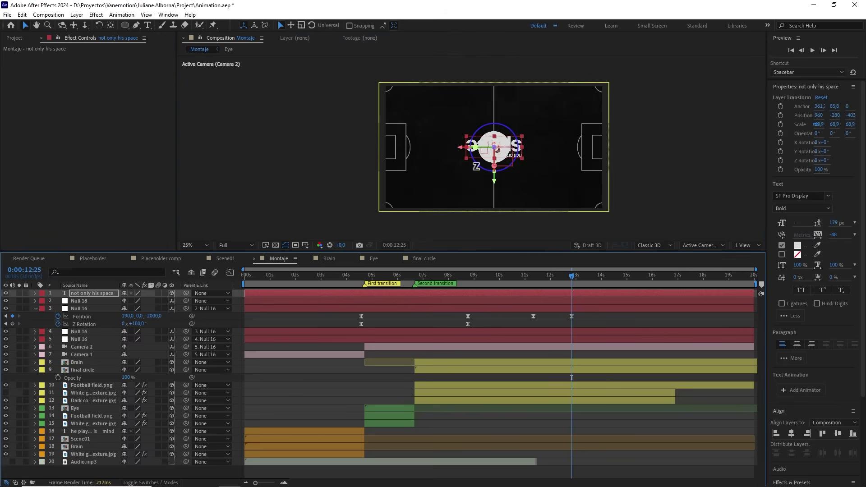
Step: Orient the text 180° about Z and place it beside the brain at 35.9% scale
{"action": "left_click_drag", "start_coordinate": [477, 164], "coordinate": [515, 130]}
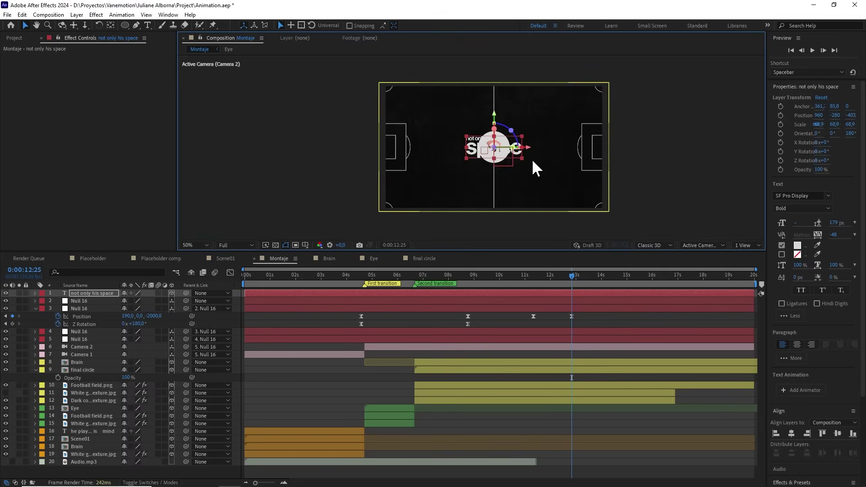
{"action": "key", "text": "period"}
{"action": "left_click_drag", "start_coordinate": [566, 151], "coordinate": [485, 153]}
Step: Go to the null's keyframe at 0:00:08:23 and reveal the text layer's Position property
{"action": "left_click_drag", "start_coordinate": [568, 275], "coordinate": [465, 276]}
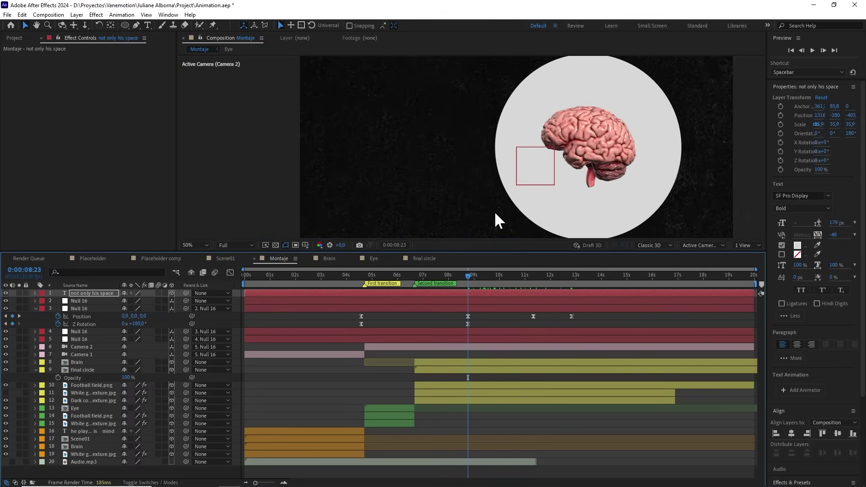
{"action": "key", "text": "comma"}
{"action": "key", "text": "comma"}
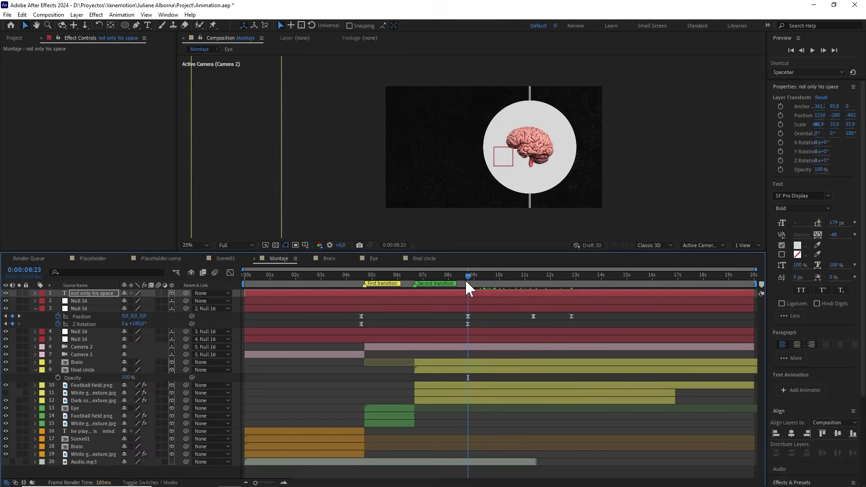
{"action": "key", "text": "comma"}
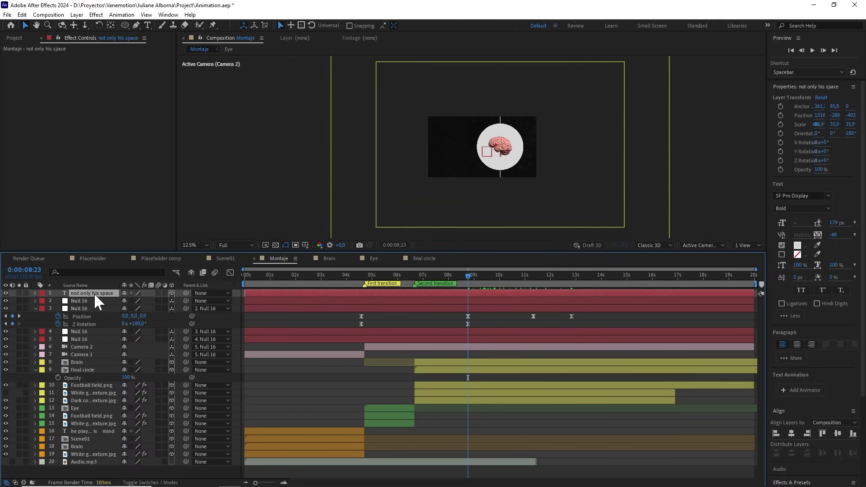
{"action": "key", "text": "p"}
Step: Display two views with one set to Top and check the text's depth relative to the camera and the brain
{"action": "left_click", "coordinate": [751, 244]}
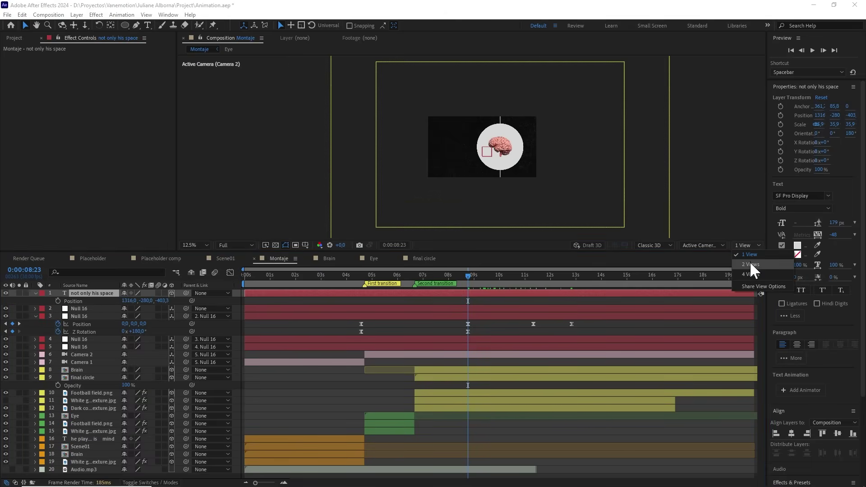
{"action": "left_click", "coordinate": [749, 262]}
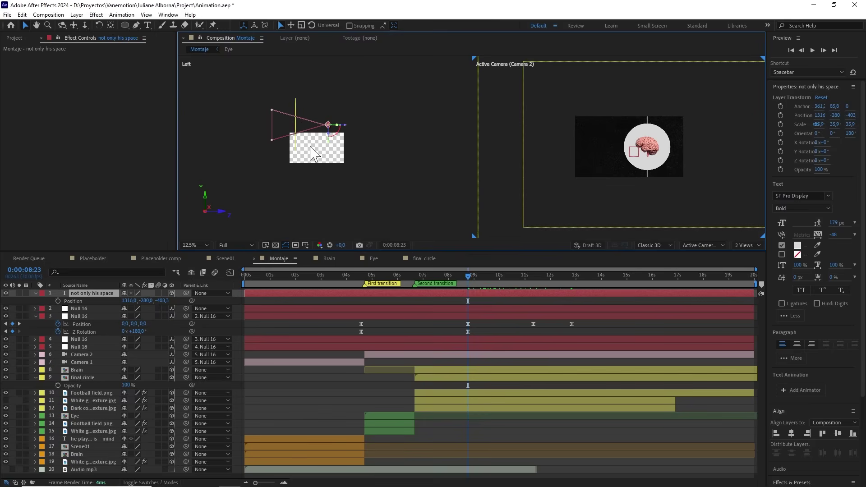
{"action": "left_click", "coordinate": [316, 199]}
{"action": "left_click", "coordinate": [710, 245]}
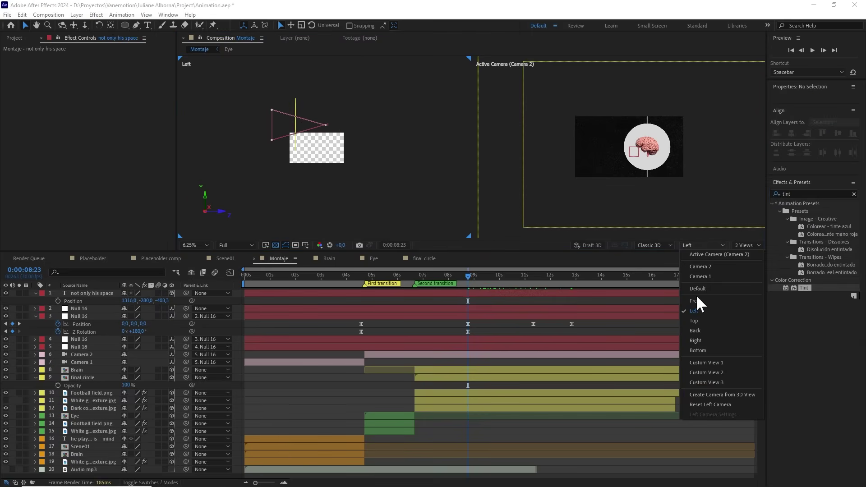
{"action": "left_click", "coordinate": [694, 317]}
{"action": "scroll", "coordinate": [363, 146], "scroll_direction": "down", "scroll_amount": 2}
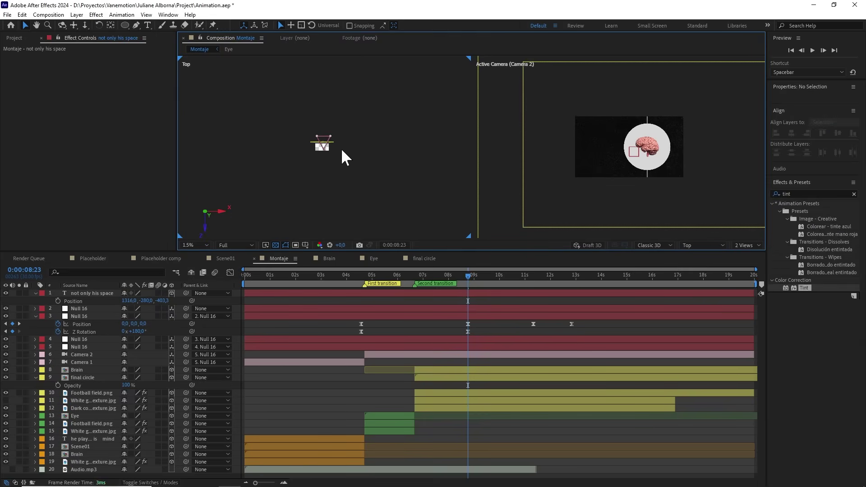
{"action": "left_click", "coordinate": [108, 293]}
{"action": "scroll", "coordinate": [310, 168], "scroll_direction": "up", "scroll_amount": 2}
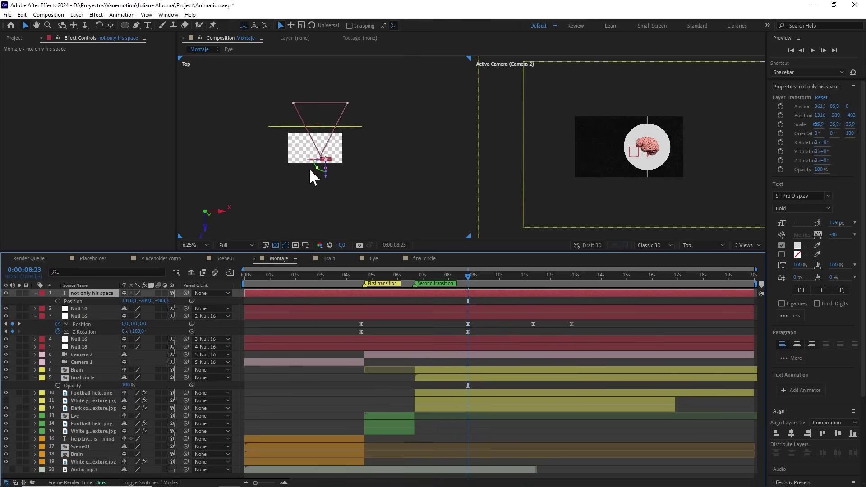
Step: Place the text layer directly above Brain, parent it to Brain so it snaps to Brain's position, and restore the single view
{"action": "left_click_drag", "start_coordinate": [101, 293], "coordinate": [108, 367]}
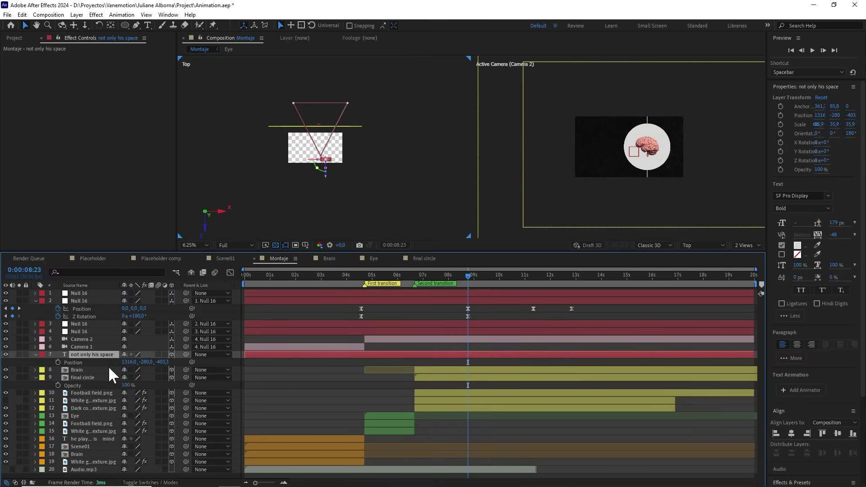
{"action": "left_click_drag", "start_coordinate": [185, 354], "coordinate": [88, 368]}
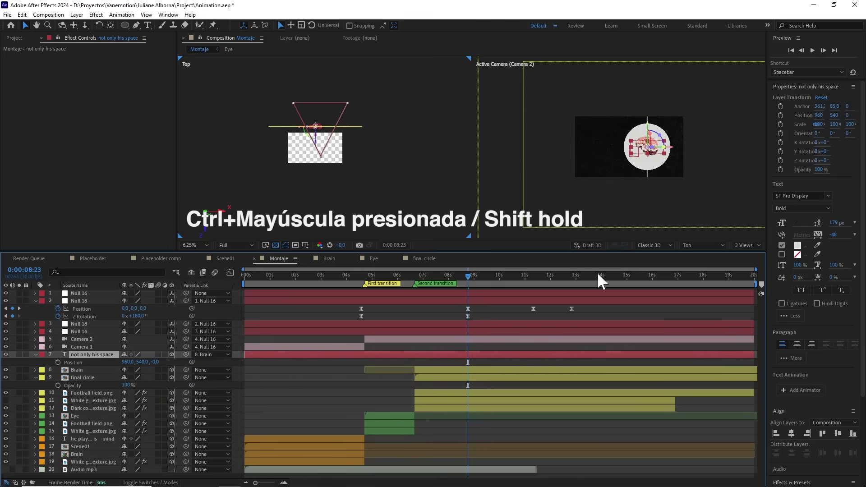
{"action": "left_click", "coordinate": [746, 245]}
{"action": "left_click", "coordinate": [747, 252]}
Step: Move the text into the dark area beside the brain at X position 60.4 and scale it to 66.9%
{"action": "scroll", "coordinate": [600, 166], "scroll_direction": "up", "scroll_amount": 2}
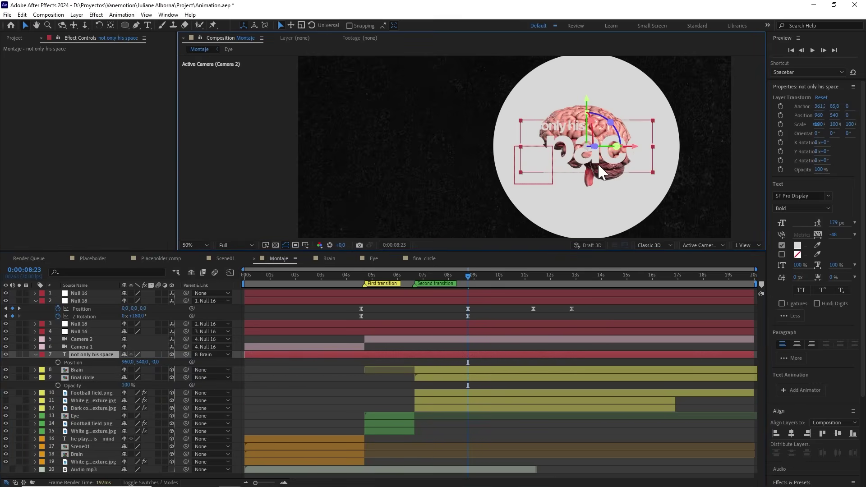
{"action": "scroll", "coordinate": [628, 161], "scroll_direction": "down", "scroll_amount": 2}
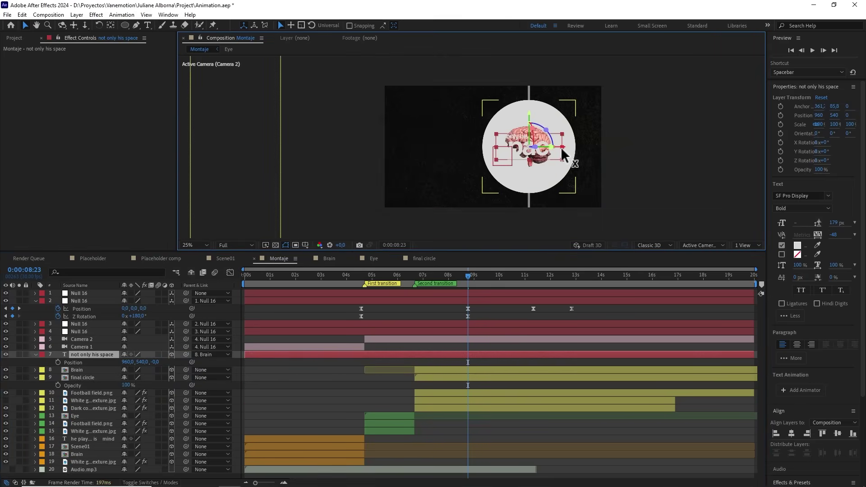
{"action": "left_click_drag", "start_coordinate": [562, 147], "coordinate": [464, 162]}
{"action": "scroll", "coordinate": [478, 160], "scroll_direction": "up", "scroll_amount": 2}
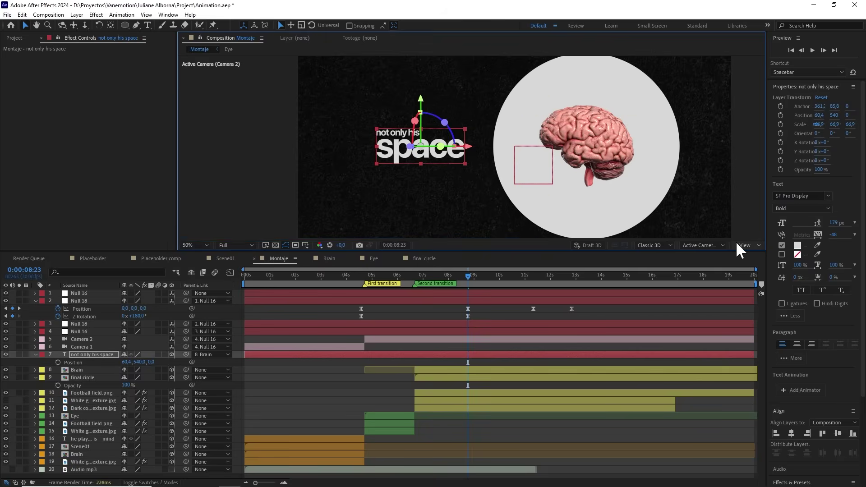
Step: Fit the composition in the viewer and play back the start of the pull-back from 0:00:08:23
{"action": "left_click", "coordinate": [194, 245]}
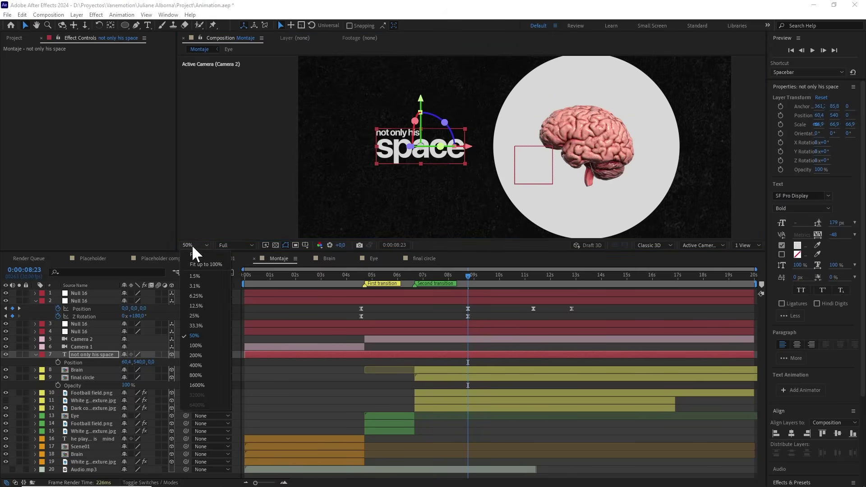
{"action": "left_click", "coordinate": [195, 253]}
{"action": "left_click", "coordinate": [423, 311]}
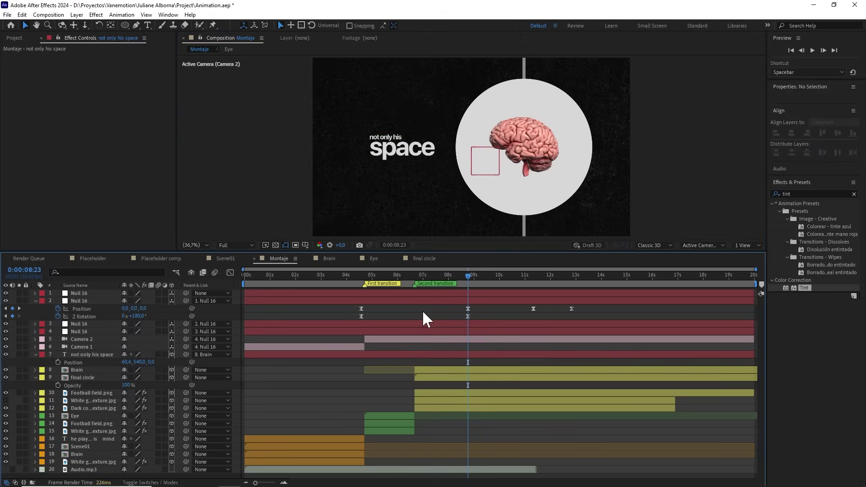
{"action": "key", "text": "space"}
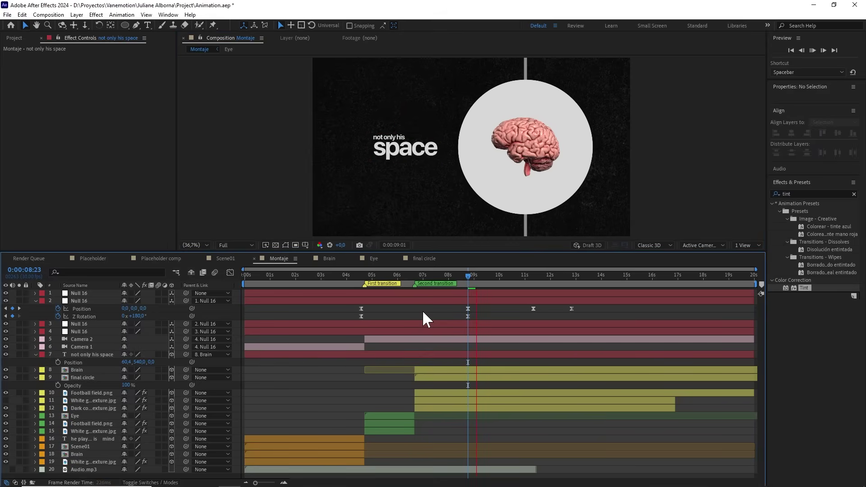
{"action": "key", "text": "space"}
Step: Show the Title/Action Safe guides and move the text farther from the brain to X position -42.5
{"action": "left_click", "coordinate": [304, 241]}
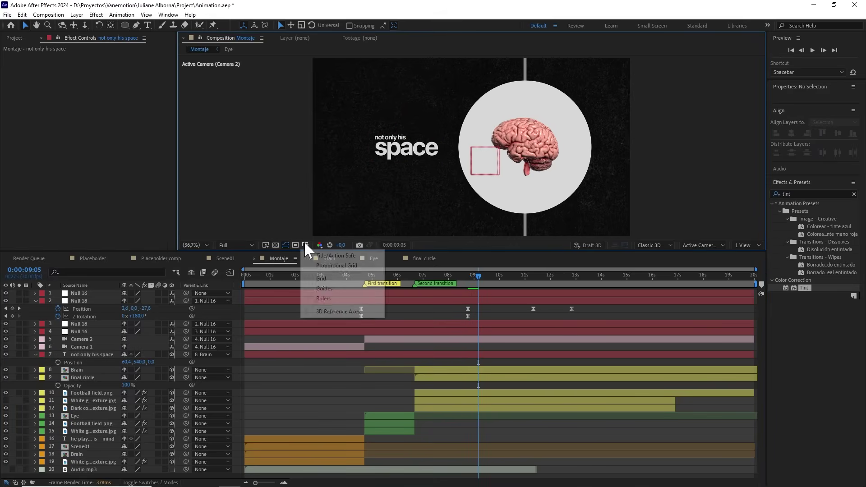
{"action": "left_click", "coordinate": [315, 254]}
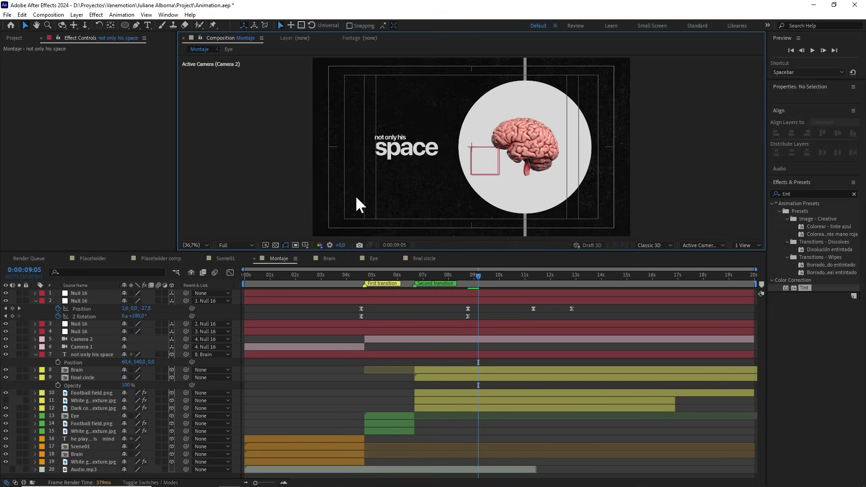
{"action": "left_click", "coordinate": [395, 152]}
{"action": "left_click_drag", "start_coordinate": [443, 149], "coordinate": [432, 149]}
{"action": "left_click", "coordinate": [657, 161]}
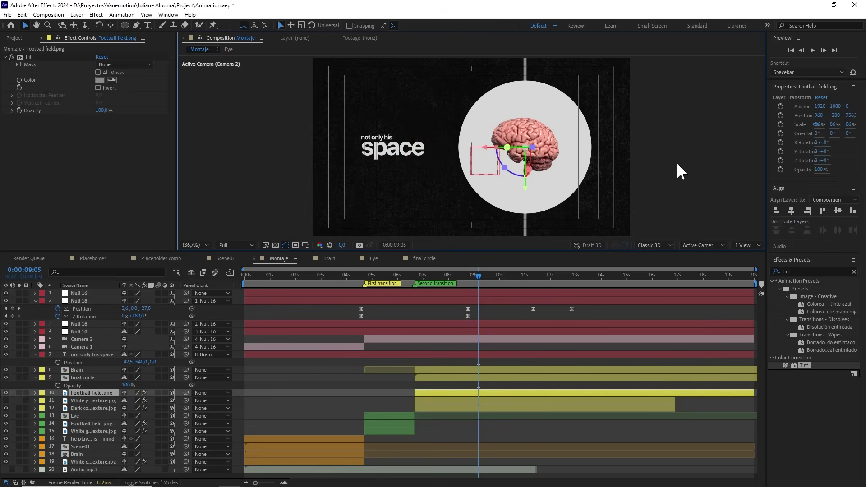
Step: Play back the start of the pull-back from 0:00:07:19 to check the text beside the brain
{"action": "left_click_drag", "start_coordinate": [479, 276], "coordinate": [439, 276]}
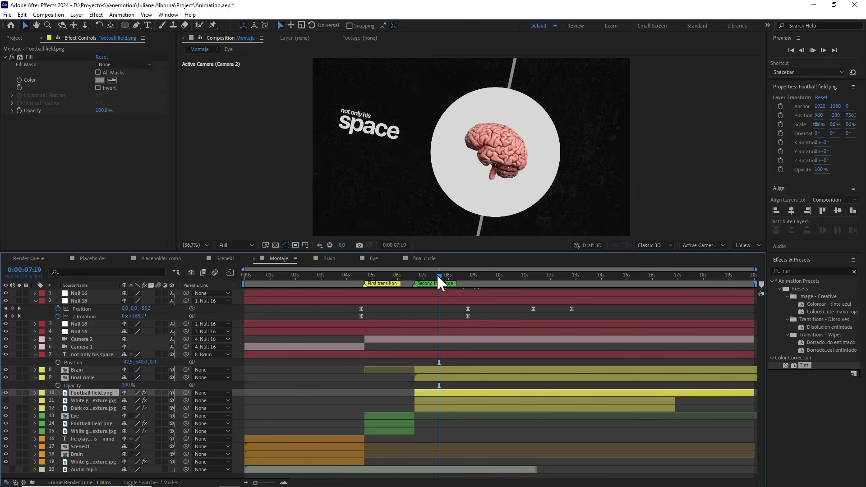
{"action": "key", "text": "space"}
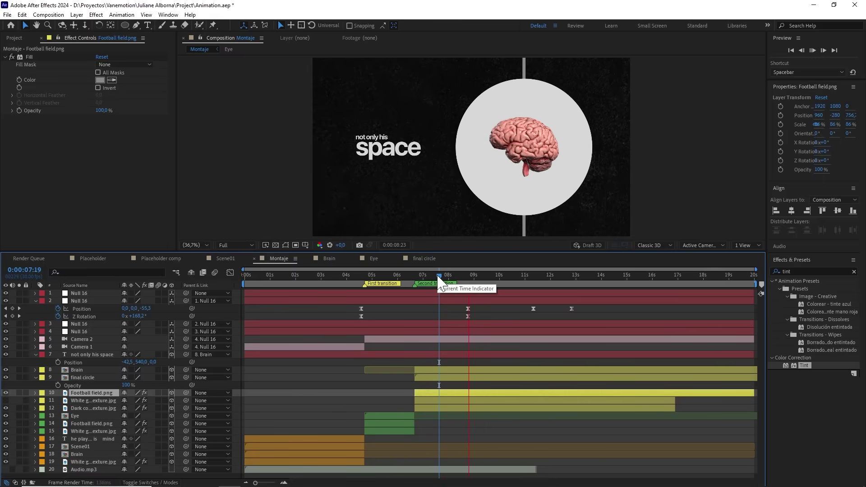
{"action": "key", "text": "space"}
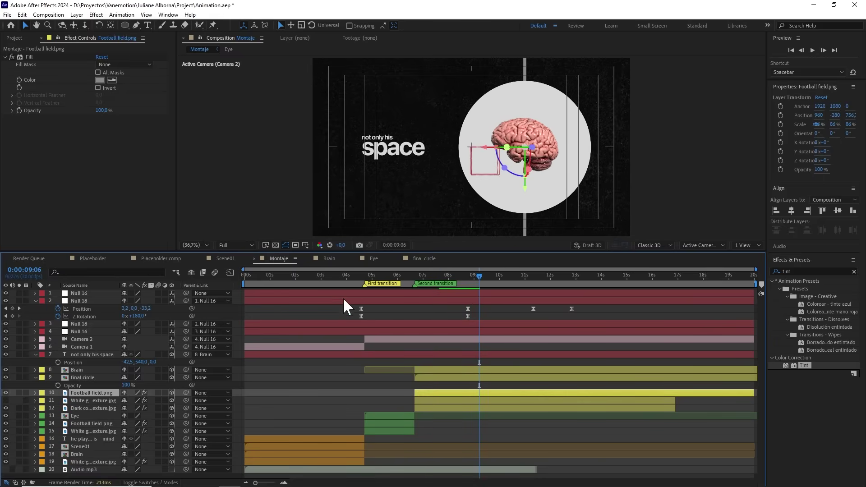
Step: Change the Fill color of the yellow-labelled Football field.png layer to a darker gray, judging it on the full field at 0:00:12:25
{"action": "left_click", "coordinate": [36, 378]}
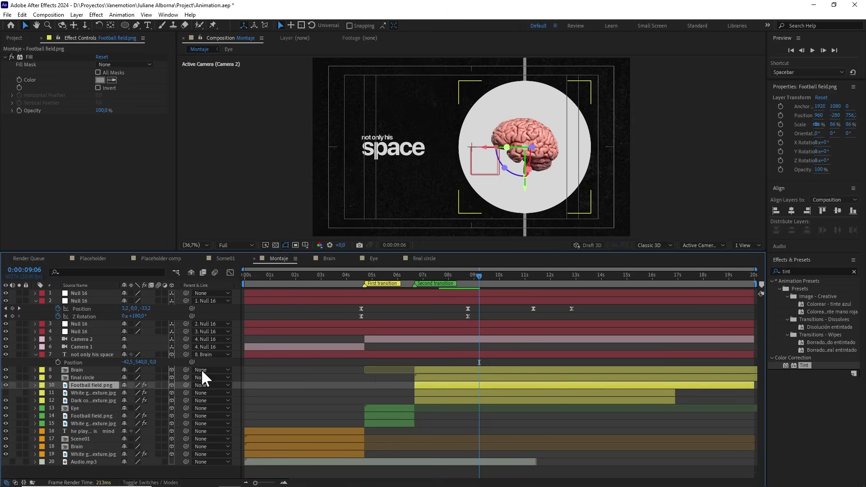
{"action": "left_click", "coordinate": [486, 316]}
{"action": "left_click_drag", "start_coordinate": [504, 277], "coordinate": [569, 278]}
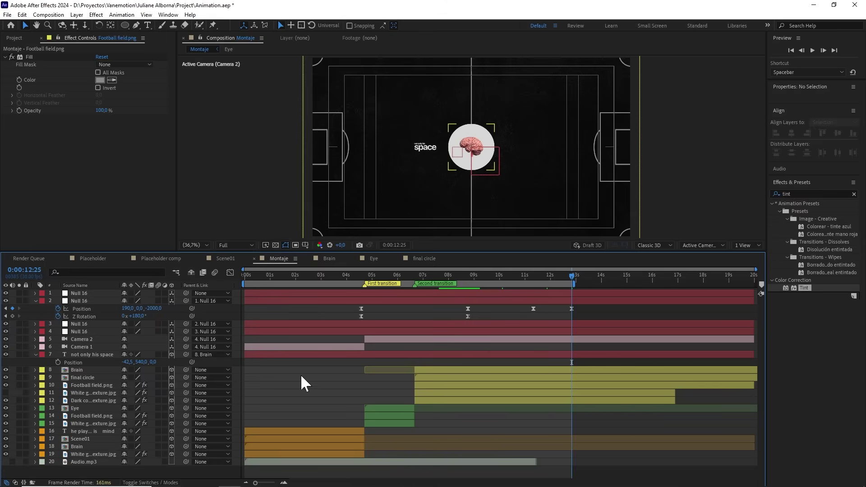
{"action": "left_click", "coordinate": [108, 385]}
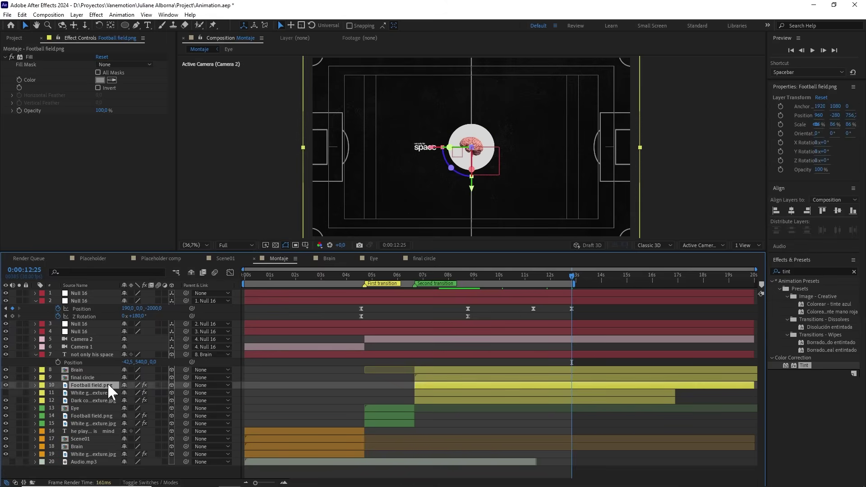
{"action": "left_click", "coordinate": [100, 80]}
{"action": "left_click_drag", "start_coordinate": [262, 332], "coordinate": [230, 344]}
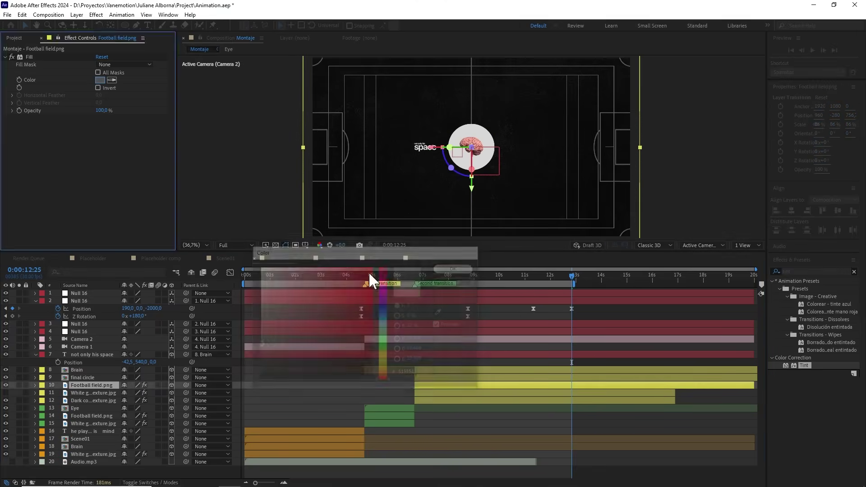
Step: Hide the Title/Action Safe guides and clear the layer selection
{"action": "left_click", "coordinate": [305, 244]}
{"action": "left_click", "coordinate": [312, 255]}
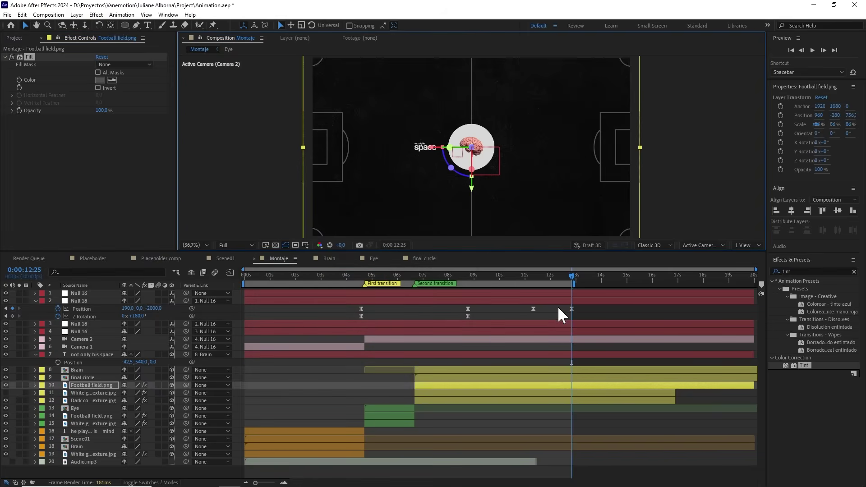
{"action": "left_click", "coordinate": [613, 342]}
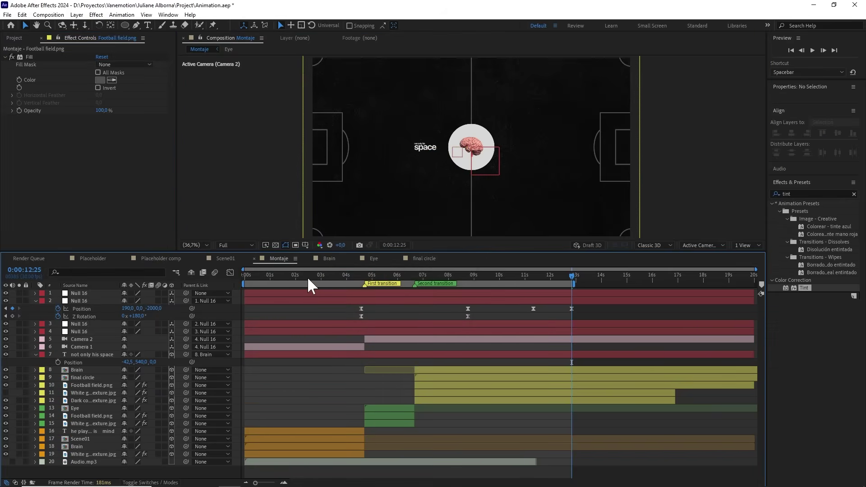
Step: Enlarge the composition view and play back the whole Montaje animation from the start
{"action": "left_click_drag", "start_coordinate": [307, 277], "coordinate": [226, 298]}
{"action": "left_click", "coordinate": [193, 246]}
{"action": "left_click", "coordinate": [193, 253]}
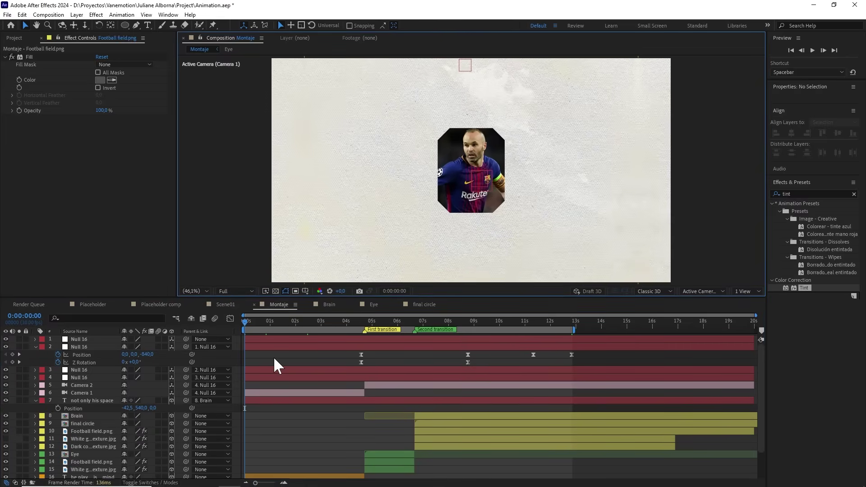
{"action": "key", "text": "space"}
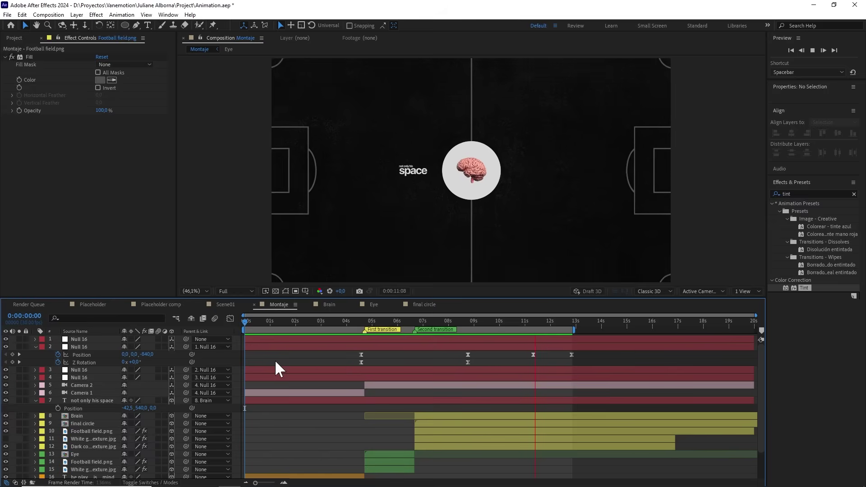
{"action": "key", "text": "space"}
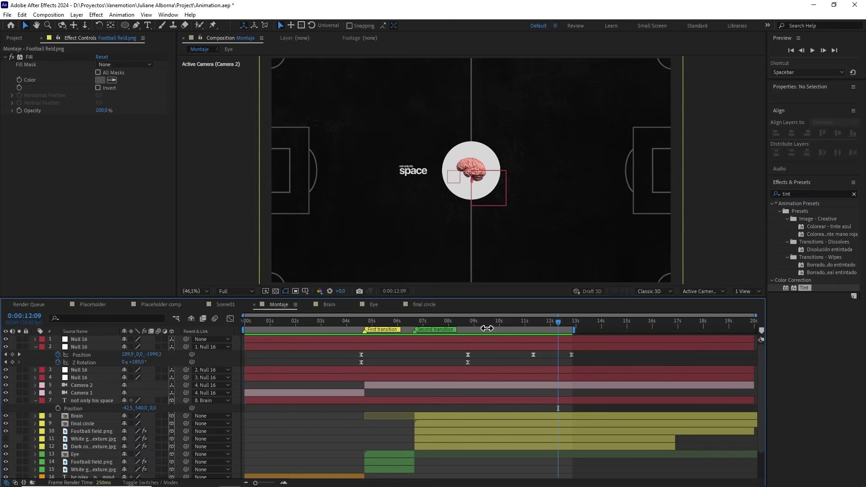
Step: Slide the orange-labelled Brain layer of the first scene so it starts at 0:00:02:00
{"action": "left_click", "coordinate": [487, 322]}
{"action": "left_click", "coordinate": [313, 322]}
{"action": "scroll", "coordinate": [287, 418], "scroll_direction": "down", "scroll_amount": 3}
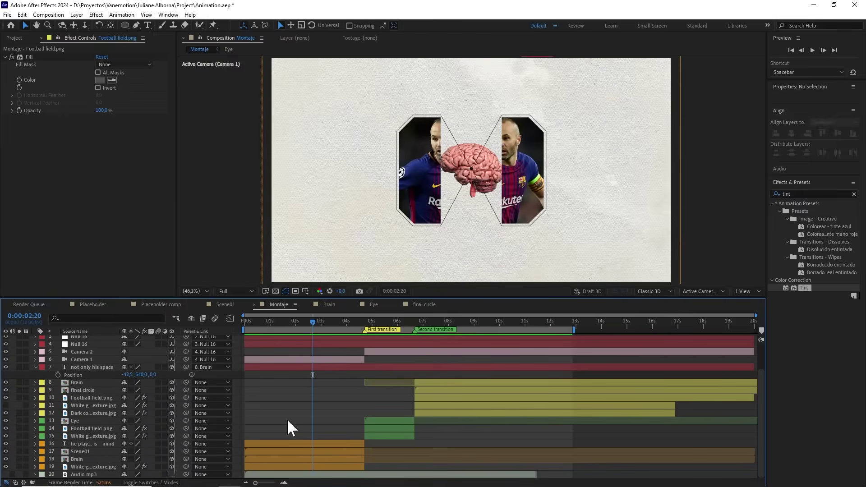
{"action": "left_click_drag", "start_coordinate": [307, 321], "coordinate": [294, 325]}
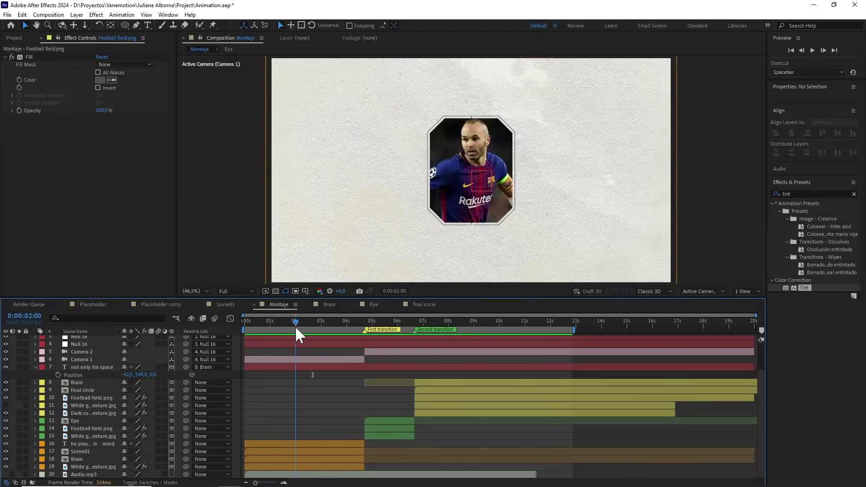
{"action": "left_click", "coordinate": [87, 459]}
{"action": "left_click_drag", "start_coordinate": [261, 460], "coordinate": [311, 460]}
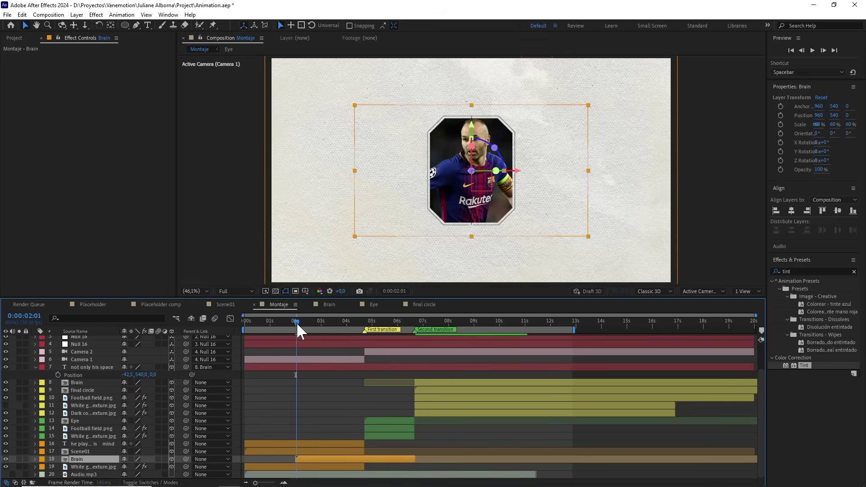
Step: Set the preview resolution to Quarter and trim the orange-labelled Brain layer's end to the First transition marker at 0:00:04:21
{"action": "left_click_drag", "start_coordinate": [296, 322], "coordinate": [318, 325]}
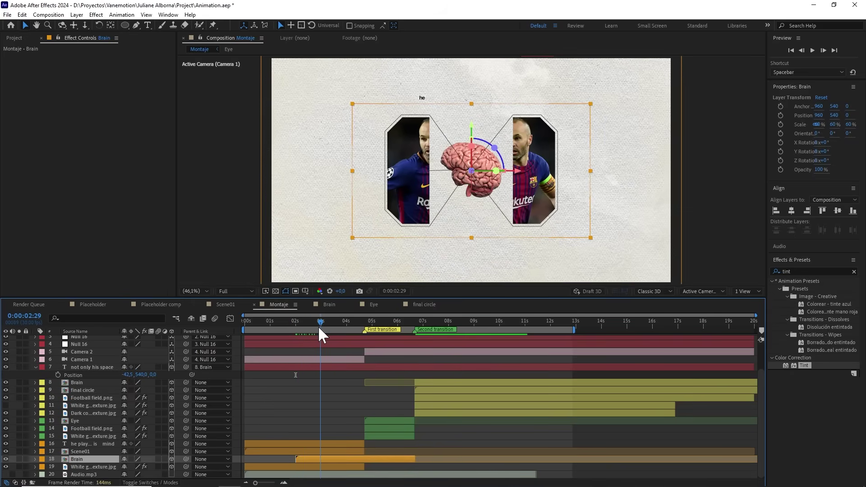
{"action": "left_click", "coordinate": [241, 292]}
{"action": "left_click", "coordinate": [240, 338]}
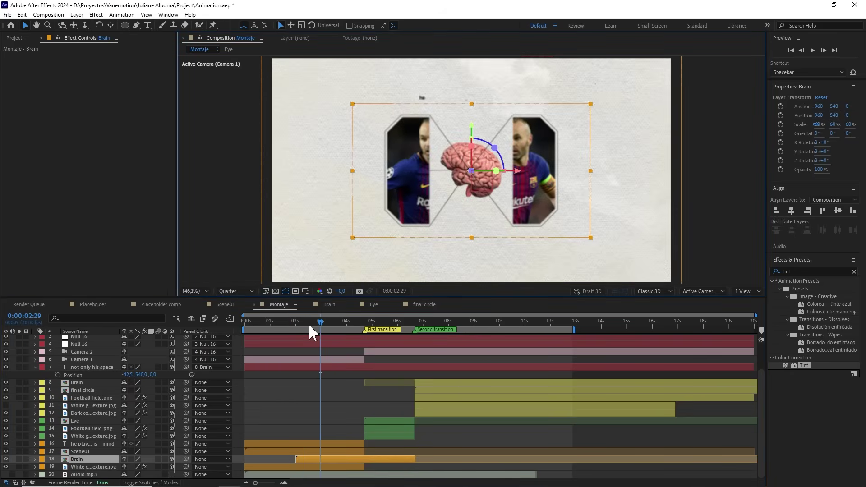
{"action": "left_click_drag", "start_coordinate": [317, 321], "coordinate": [364, 325]}
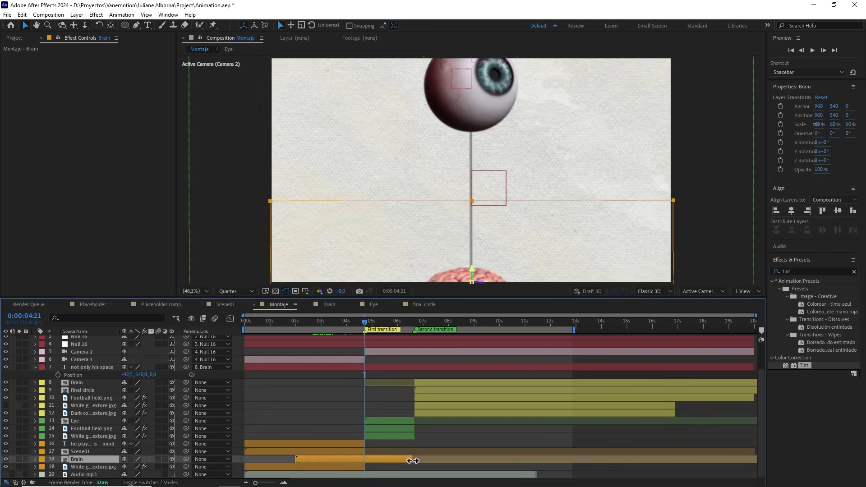
{"action": "left_click_drag", "start_coordinate": [412, 460], "coordinate": [365, 460]}
Step: Trim the start of the "not only his space" text layer to the Second transition marker at 0:00:06:20
{"action": "left_click_drag", "start_coordinate": [363, 317], "coordinate": [414, 328]}
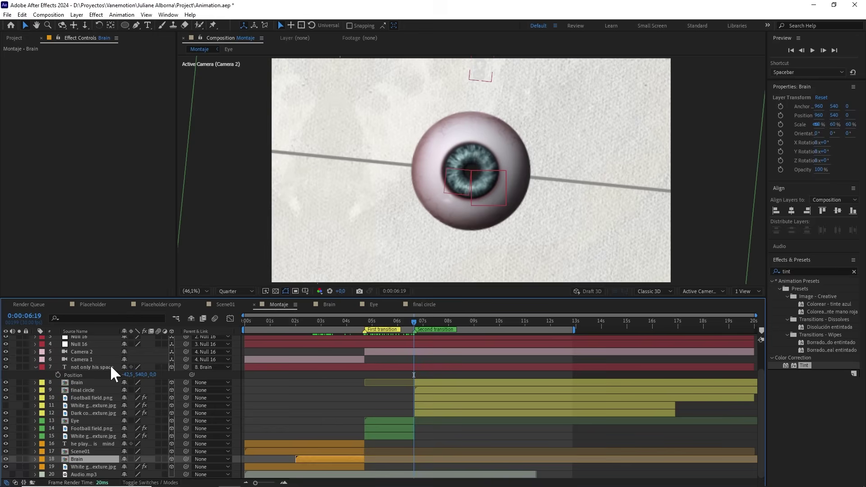
{"action": "left_click", "coordinate": [93, 367]}
{"action": "left_click_drag", "start_coordinate": [248, 367], "coordinate": [351, 372]}
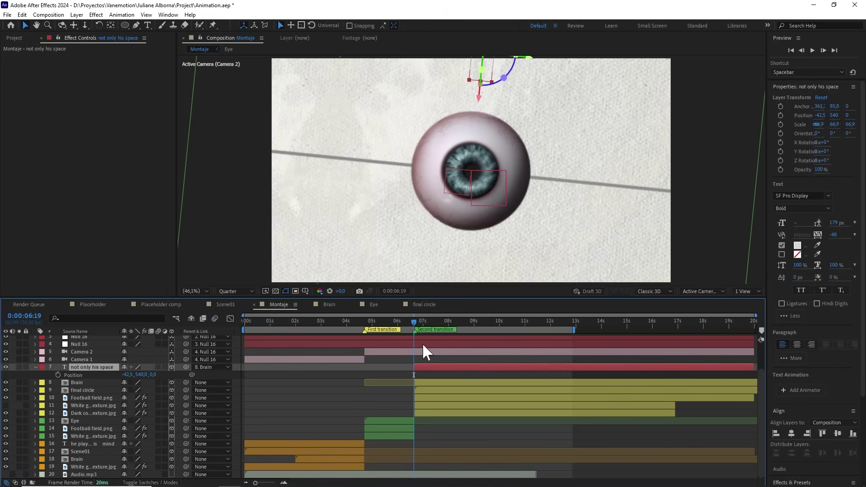
{"action": "left_click", "coordinate": [414, 323]}
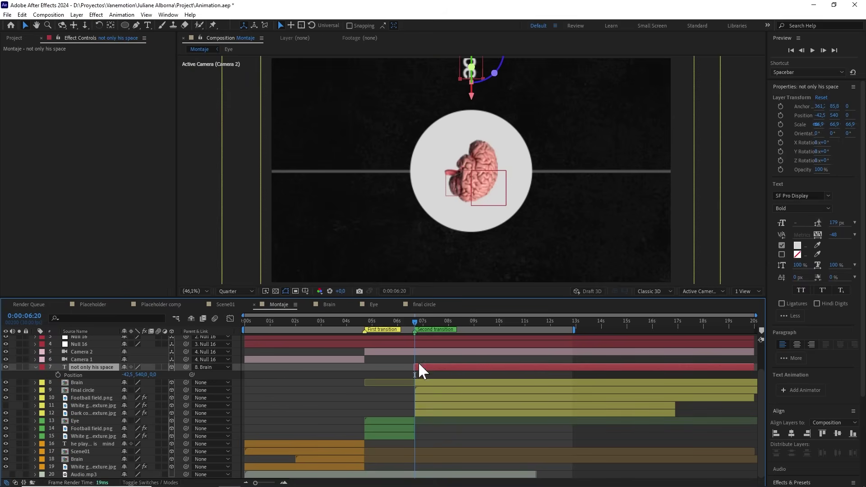
{"action": "scroll", "coordinate": [419, 367], "scroll_direction": "up", "scroll_amount": 2}
{"action": "scroll", "coordinate": [419, 367], "scroll_direction": "up", "scroll_amount": 3, "text": "alt"}
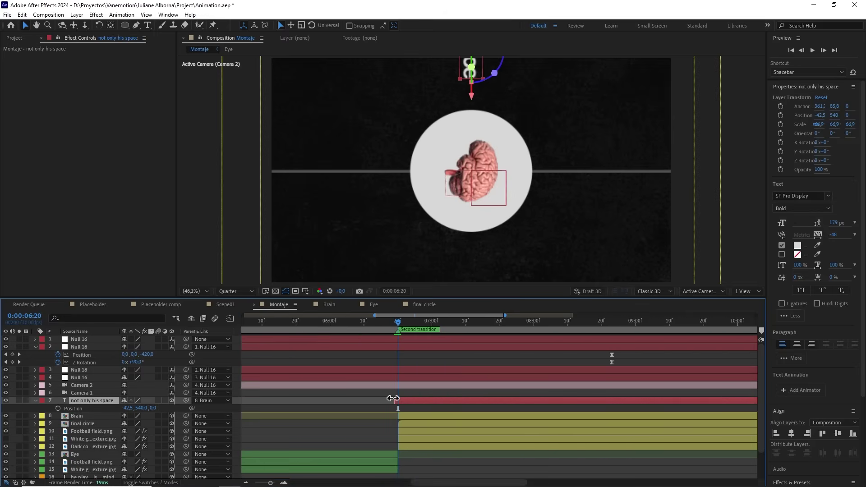
Step: Give the "not only his space" layer a Yellow label and collapse the open layer properties in the timeline
{"action": "left_click", "coordinate": [42, 400]}
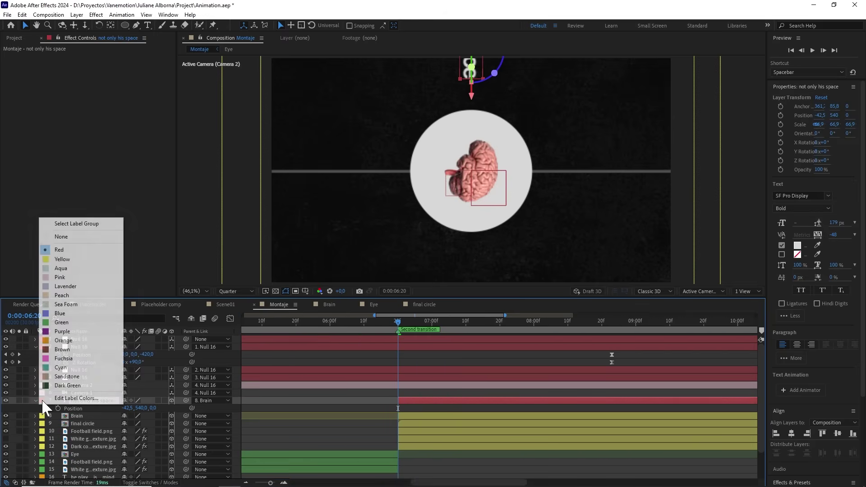
{"action": "left_click", "coordinate": [62, 258]}
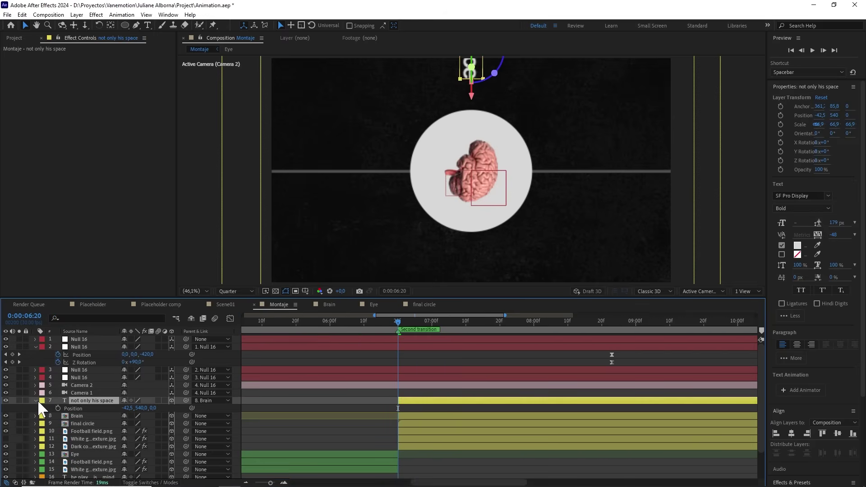
{"action": "left_click", "coordinate": [35, 346]}
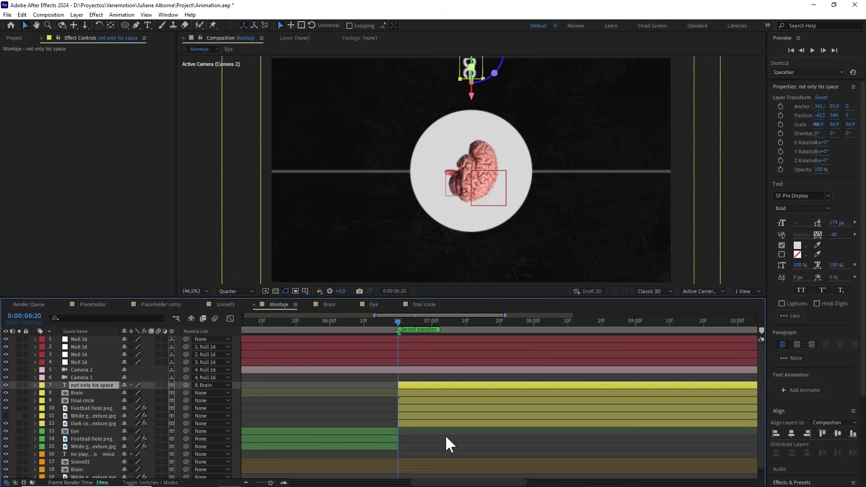
{"action": "left_click", "coordinate": [449, 445]}
{"action": "left_click_drag", "start_coordinate": [271, 484], "coordinate": [249, 483]}
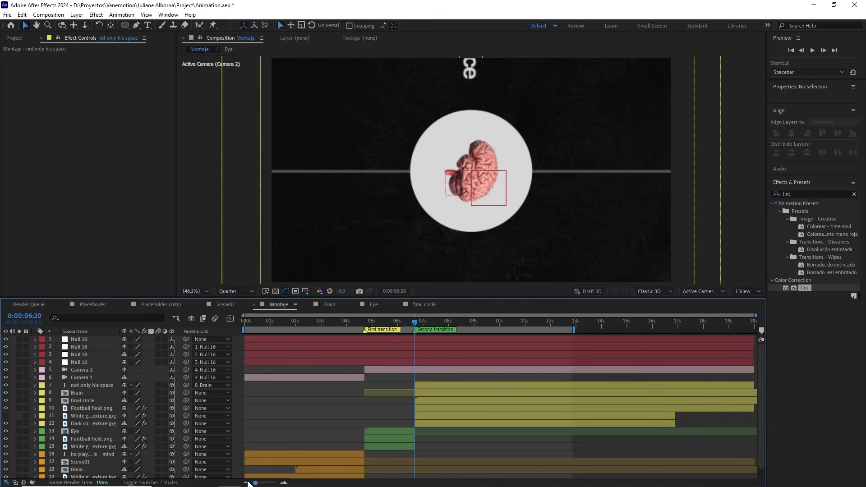
Step: Return to the start of the composition and set the preview resolution to Full
{"action": "left_click", "coordinate": [204, 294]}
{"action": "left_click", "coordinate": [204, 295]}
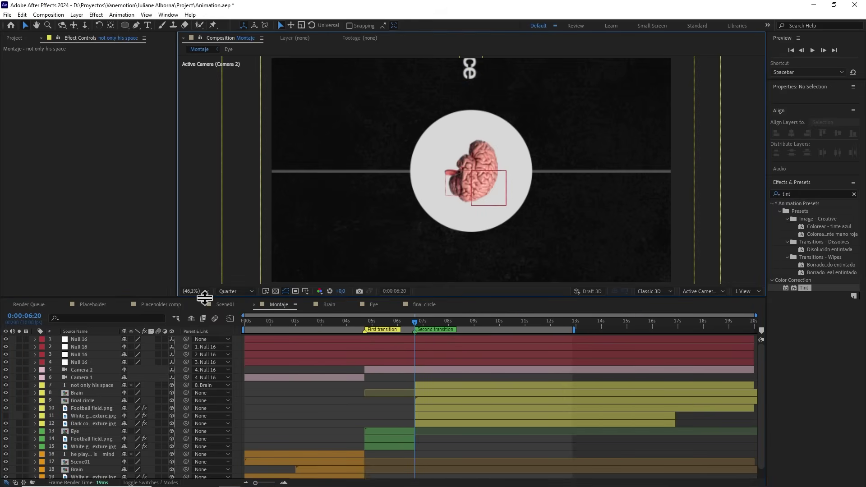
{"action": "left_click_drag", "start_coordinate": [414, 318], "coordinate": [236, 321]}
{"action": "left_click", "coordinate": [224, 291]}
{"action": "left_click", "coordinate": [234, 311]}
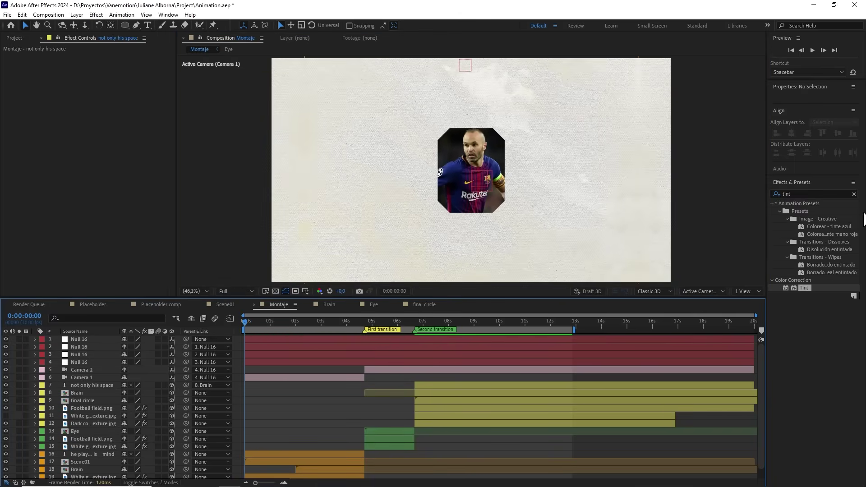
Step: Clear the effects search and collapse the expanded Images and MP3 Files folders in the project
{"action": "left_click", "coordinate": [854, 194]}
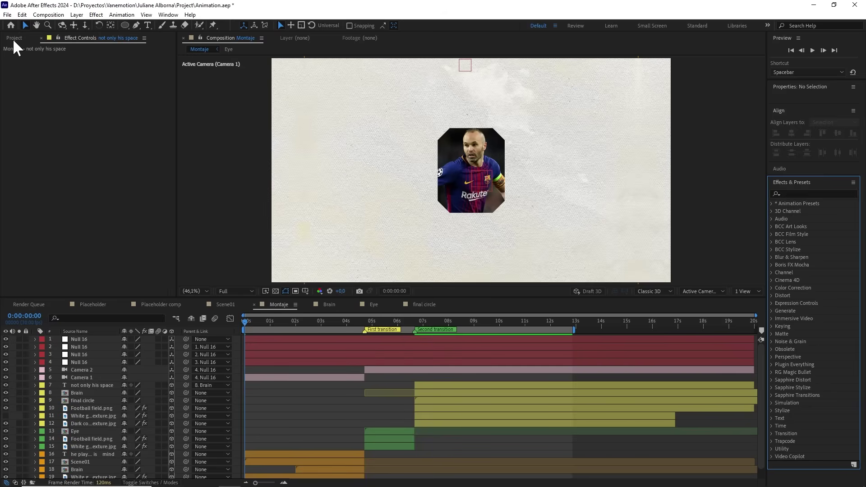
{"action": "left_click", "coordinate": [14, 39]}
{"action": "left_click", "coordinate": [6, 119]}
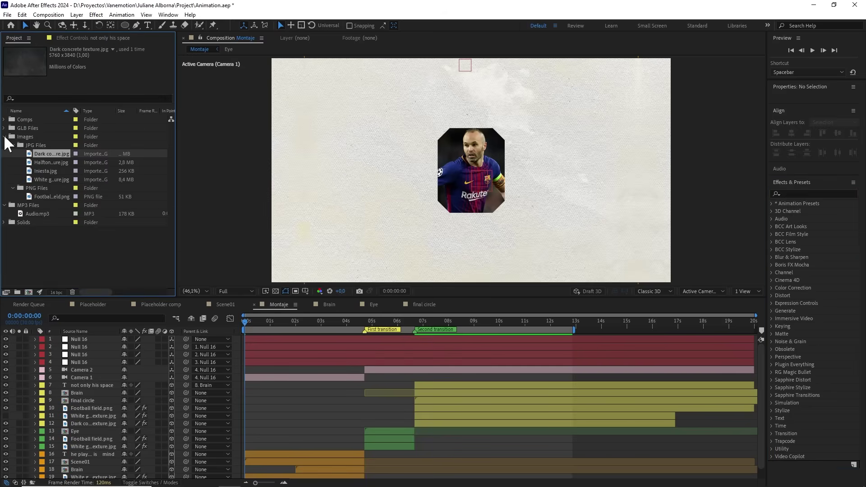
{"action": "left_click", "coordinate": [6, 137]}
{"action": "left_click", "coordinate": [5, 146]}
Step: Play back the complete Montaje animation from 0:00:00:00 at Full resolution
{"action": "left_click", "coordinate": [49, 208]}
{"action": "key", "text": "space"}
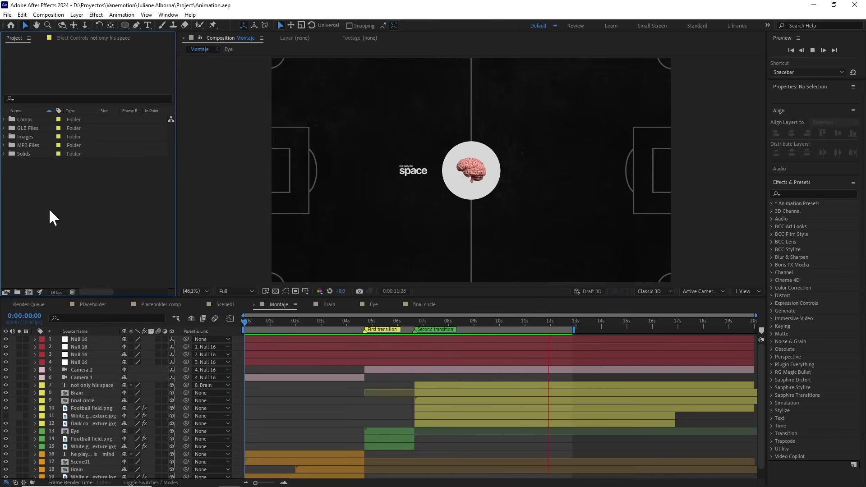
{"action": "key", "text": "space"}
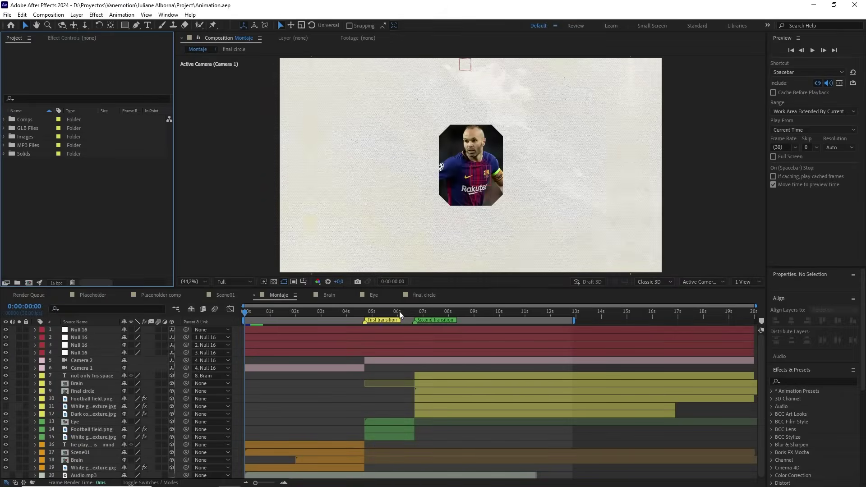
Step: Set the preview resolution to Quarter and move the current time to 0:00:08:19
{"action": "left_click_drag", "start_coordinate": [399, 312], "coordinate": [435, 315]}
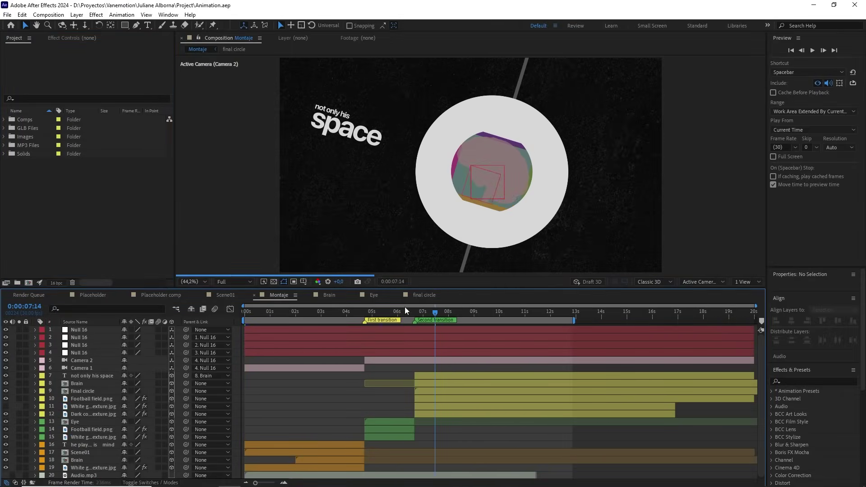
{"action": "left_click", "coordinate": [250, 282]}
{"action": "left_click", "coordinate": [245, 332]}
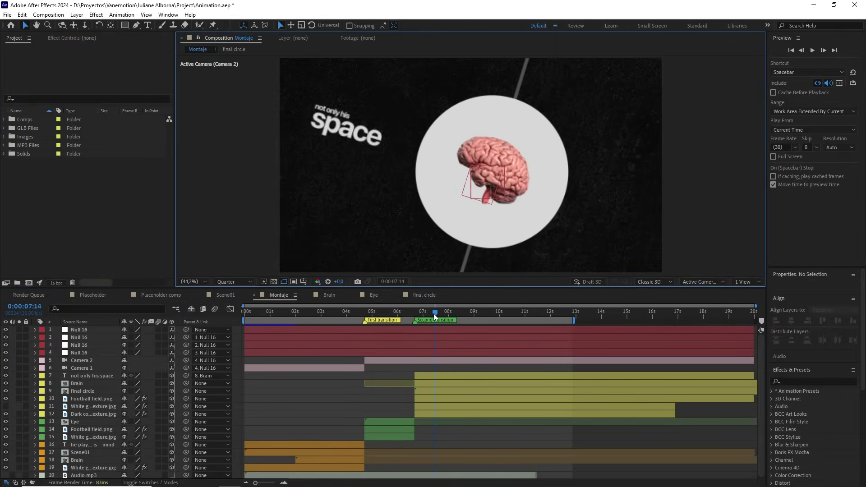
{"action": "left_click_drag", "start_coordinate": [434, 313], "coordinate": [462, 312]}
Step: Change the fill colour of the "not only his space" text to the dark grey 161616
{"action": "left_click", "coordinate": [366, 166]}
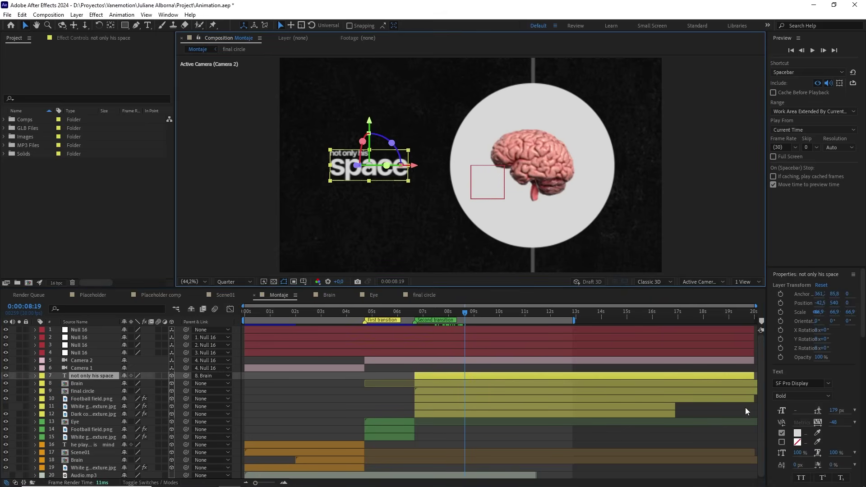
{"action": "left_click", "coordinate": [797, 433]}
{"action": "left_click_drag", "start_coordinate": [359, 294], "coordinate": [209, 371]}
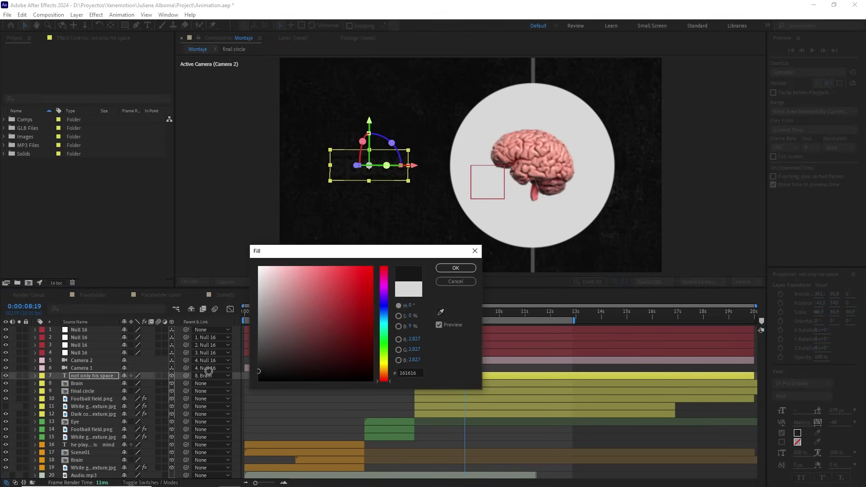
{"action": "left_click", "coordinate": [464, 268]}
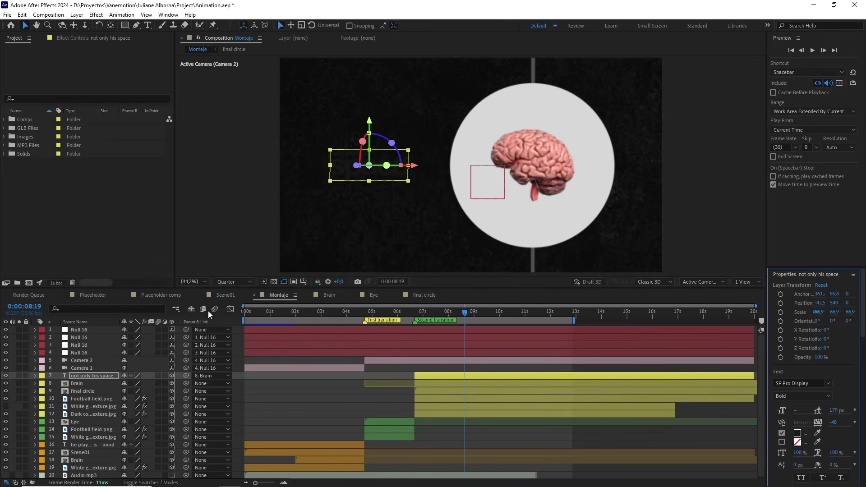
Step: Move the "not only his space" text layer directly below the Brain layer in the stacking order and deselect it
{"action": "left_click", "coordinate": [90, 377]}
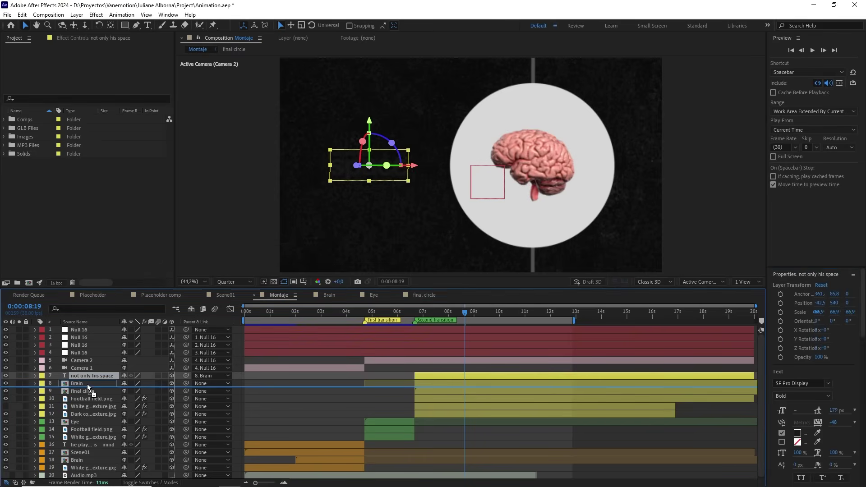
{"action": "left_click_drag", "start_coordinate": [90, 377], "coordinate": [88, 383]}
{"action": "left_click", "coordinate": [282, 389]}
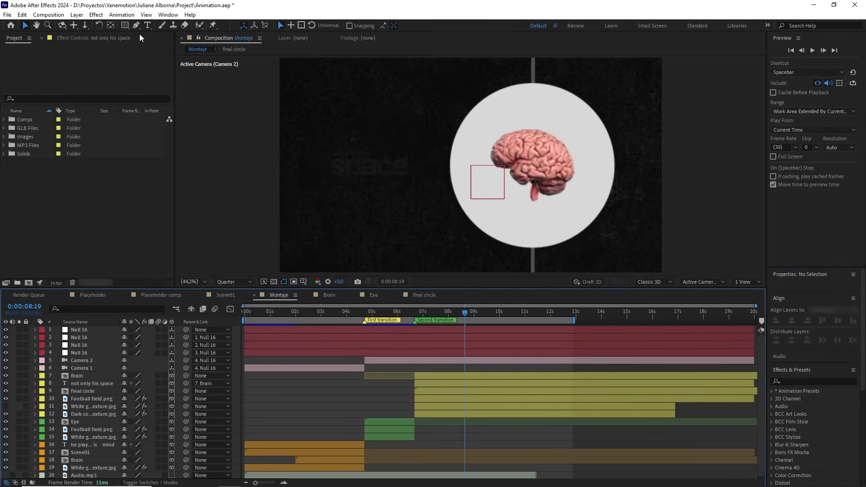
Step: Draw a white circle about 145 px wide over the brain as a new shape layer and centre its anchor point
{"action": "left_click", "coordinate": [126, 25]}
{"action": "left_click_drag", "start_coordinate": [127, 25], "coordinate": [152, 46]}
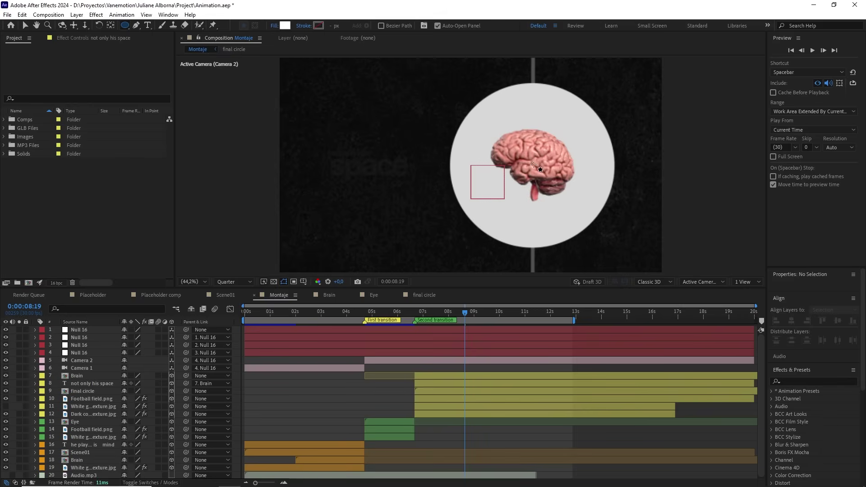
{"action": "left_click_drag", "start_coordinate": [531, 160], "coordinate": [542, 174]}
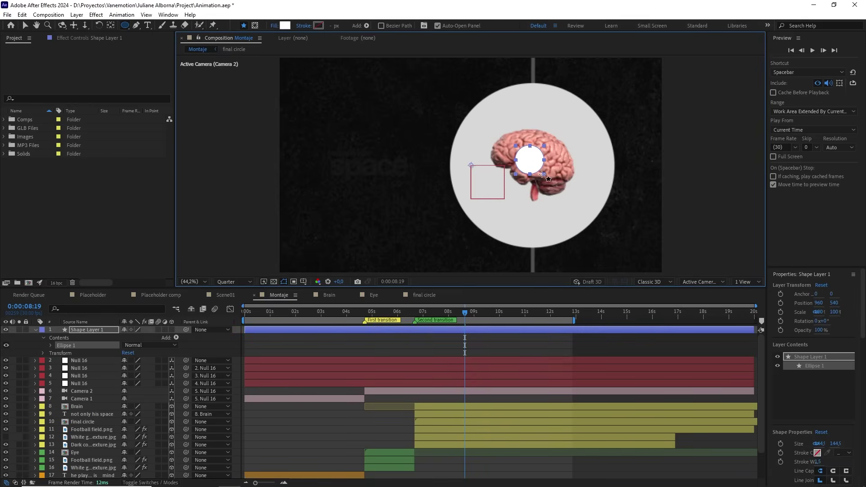
{"action": "key", "text": "ctrl+shift+Home"}
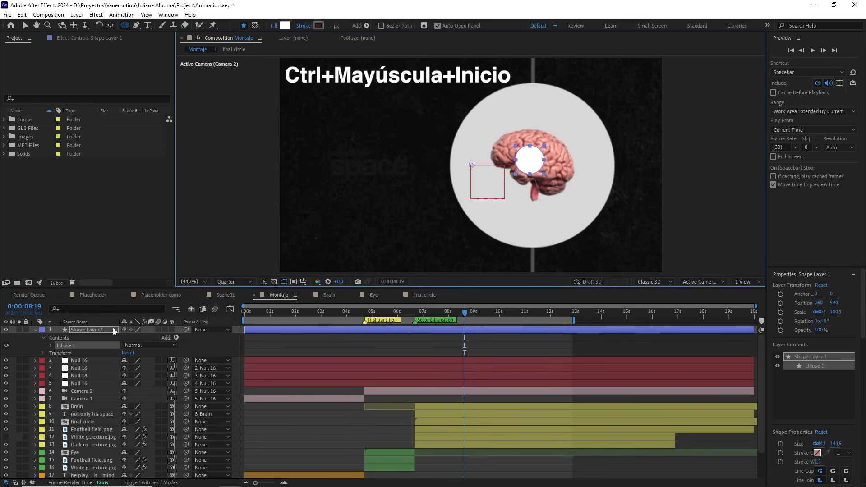
{"action": "left_click", "coordinate": [110, 330]}
{"action": "key", "text": "ctrl+shift+Home"}
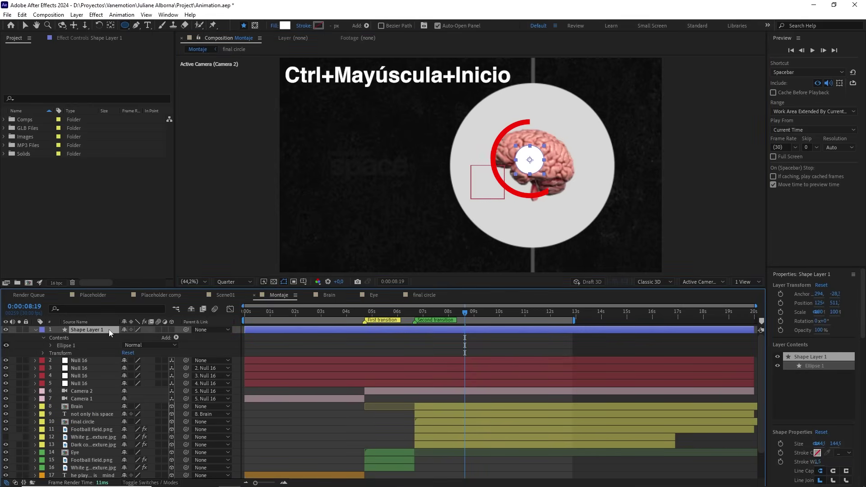
Step: Rename the circle's shape layer as light and make it a 3D layer
{"action": "key", "text": "Return"}
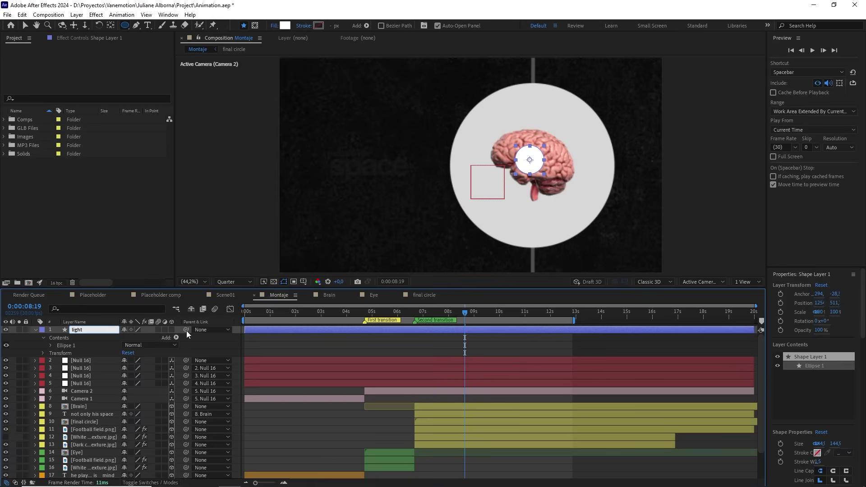
{"action": "left_click", "coordinate": [174, 329]}
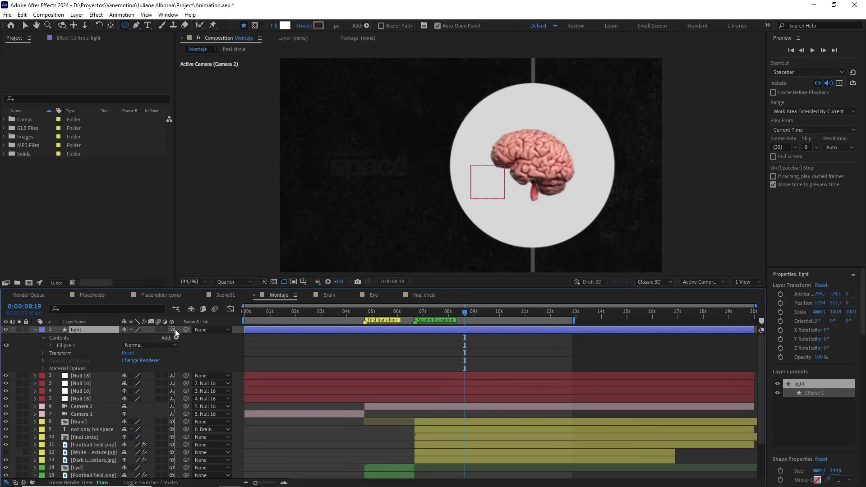
Step: Show the composition in two views and parent the light layer to Brain, snapping it to the brain's position
{"action": "left_click", "coordinate": [742, 281]}
{"action": "left_click", "coordinate": [746, 298]}
{"action": "scroll", "coordinate": [346, 161], "scroll_direction": "up", "scroll_amount": 2}
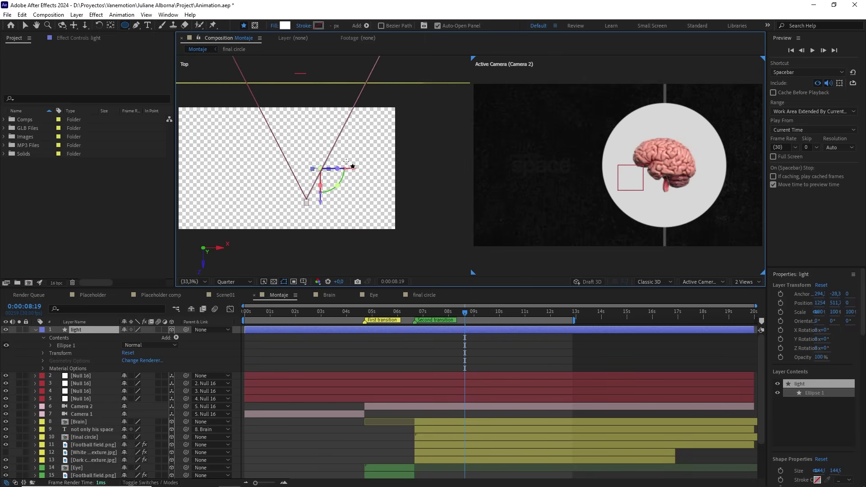
{"action": "left_click", "coordinate": [75, 329]}
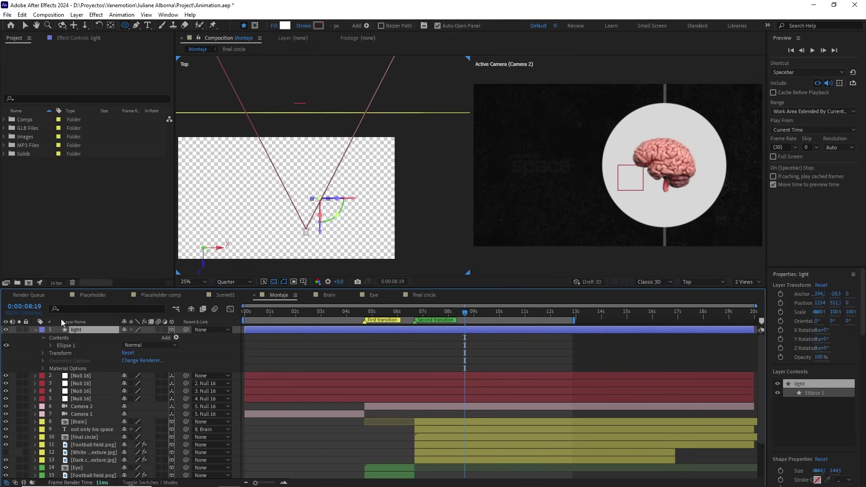
{"action": "left_click", "coordinate": [87, 421]}
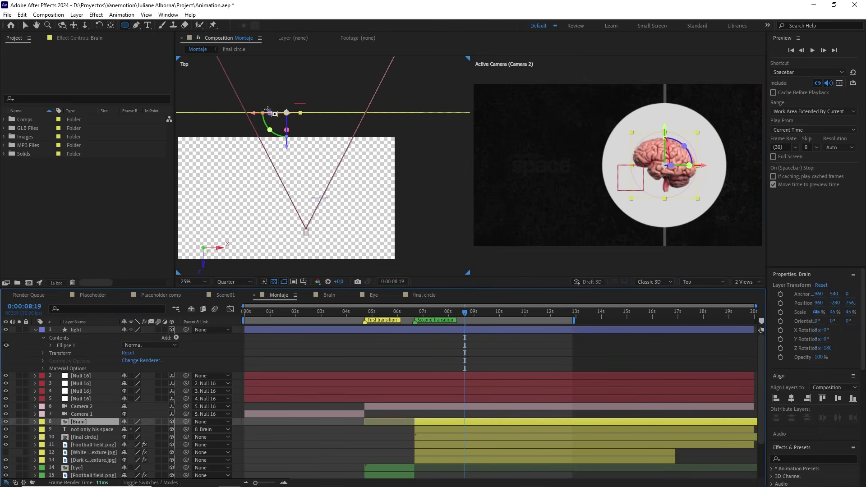
{"action": "left_click", "coordinate": [83, 330]}
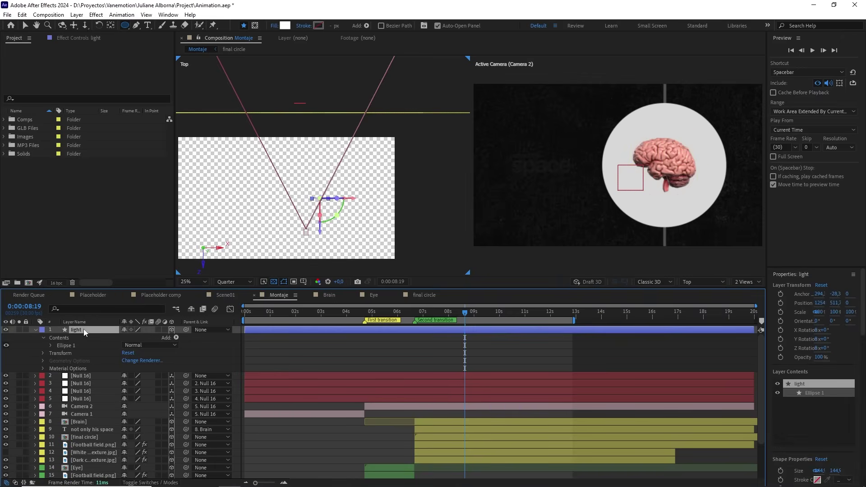
{"action": "left_click_drag", "start_coordinate": [186, 330], "coordinate": [83, 420]}
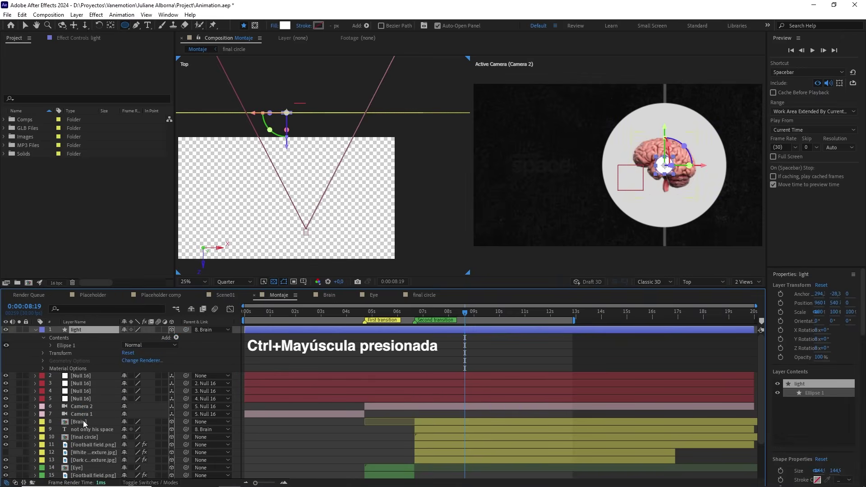
{"action": "scroll", "coordinate": [638, 166], "scroll_direction": "up", "scroll_amount": 3}
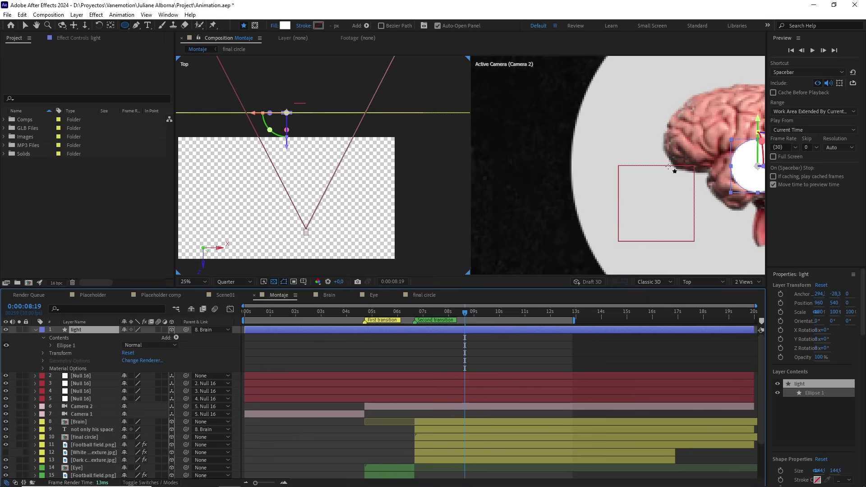
{"action": "scroll", "coordinate": [668, 167], "scroll_direction": "down", "scroll_amount": 3}
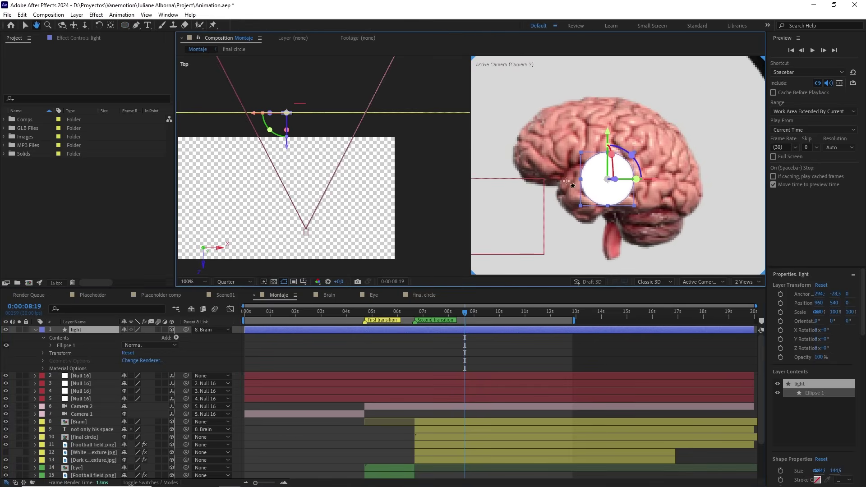
Step: Return to a single view and place the light layer directly below the "not only his space" layer
{"action": "left_click", "coordinate": [751, 282]}
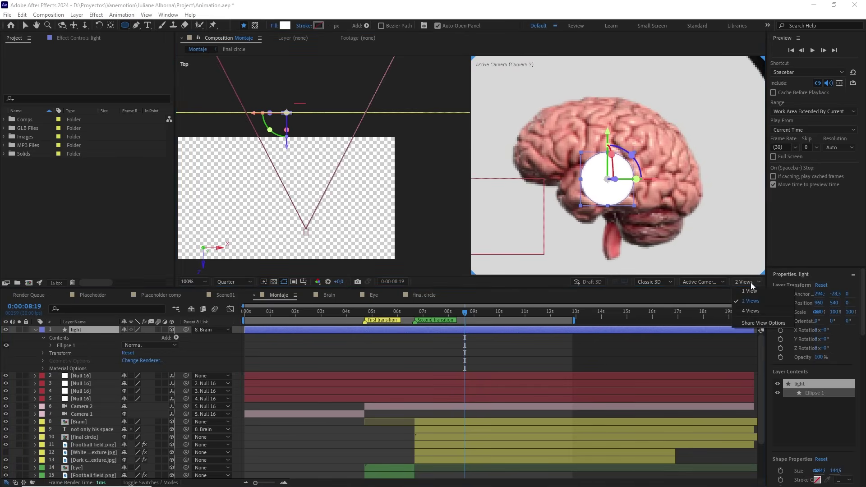
{"action": "left_click", "coordinate": [750, 291]}
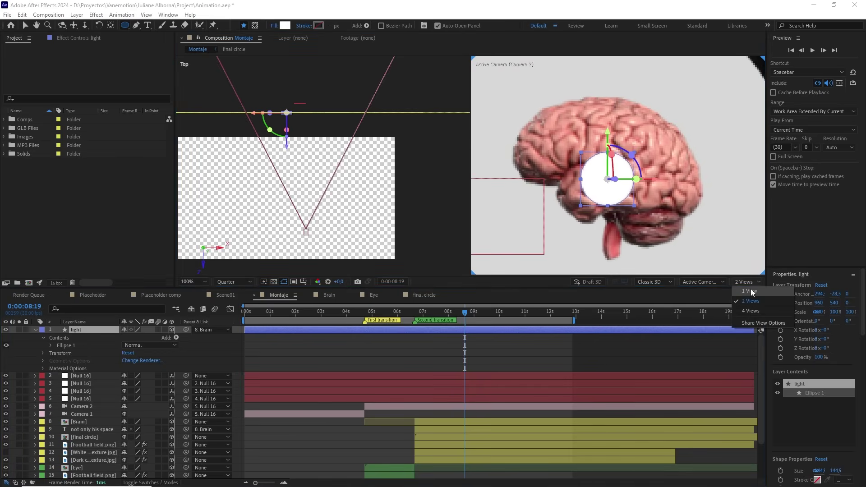
{"action": "left_click_drag", "start_coordinate": [77, 328], "coordinate": [76, 432]}
{"action": "scroll", "coordinate": [516, 222], "scroll_direction": "down", "scroll_amount": 3}
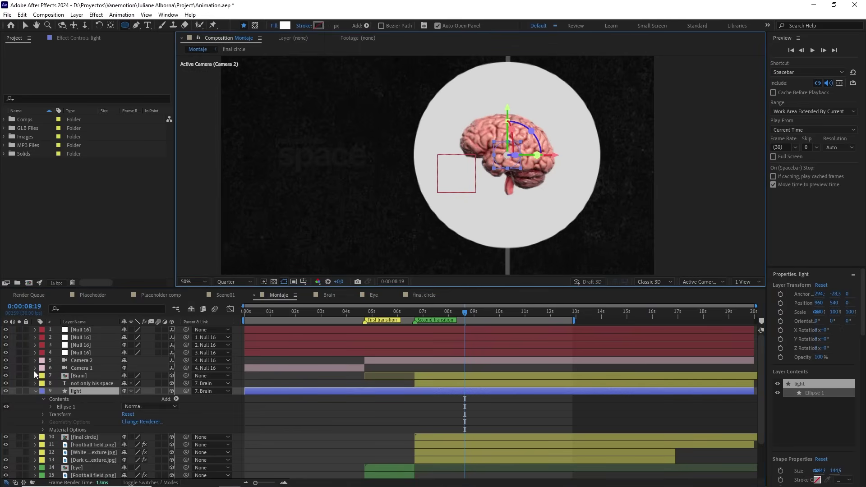
Step: Toggle the Brain layer's visibility off and on, and solo the light layer
{"action": "left_click", "coordinate": [6, 376]}
{"action": "left_click", "coordinate": [6, 376]}
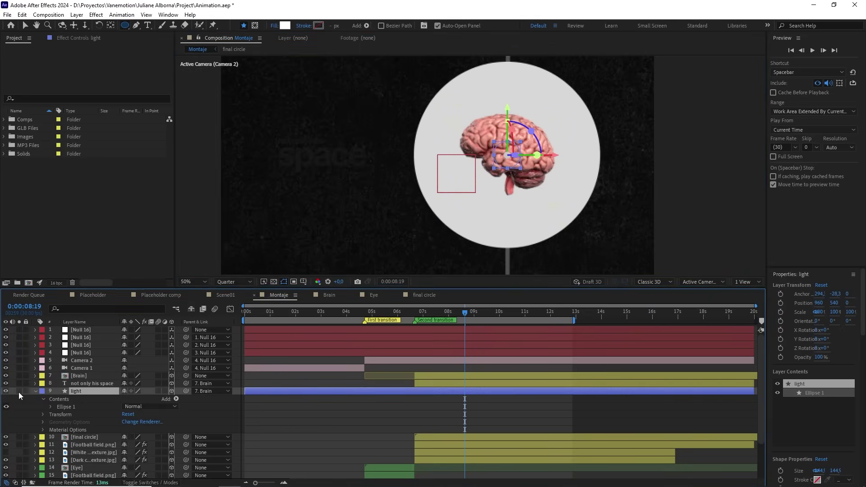
{"action": "left_click", "coordinate": [19, 390]}
{"action": "scroll", "coordinate": [495, 220], "scroll_direction": "down", "scroll_amount": 2}
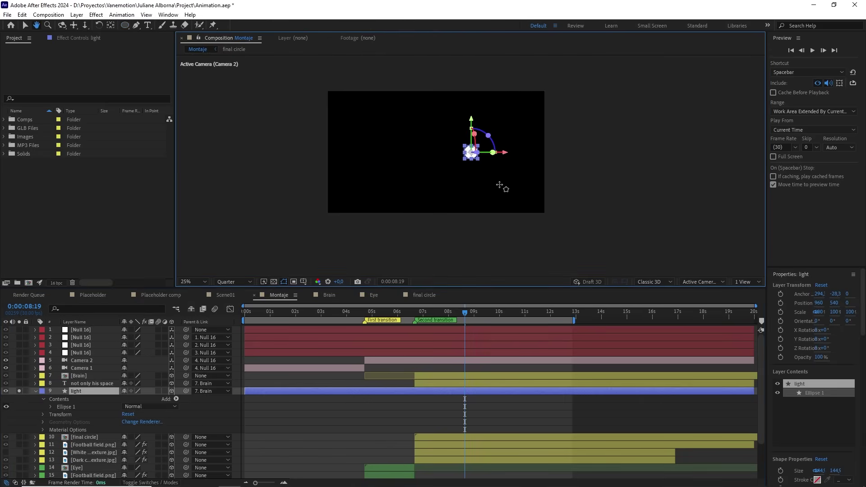
{"action": "scroll", "coordinate": [503, 242], "scroll_direction": "up", "scroll_amount": 2}
Step: Convert the light layer's Ellipse 1 path to a Bezier path
{"action": "left_click", "coordinate": [50, 407]}
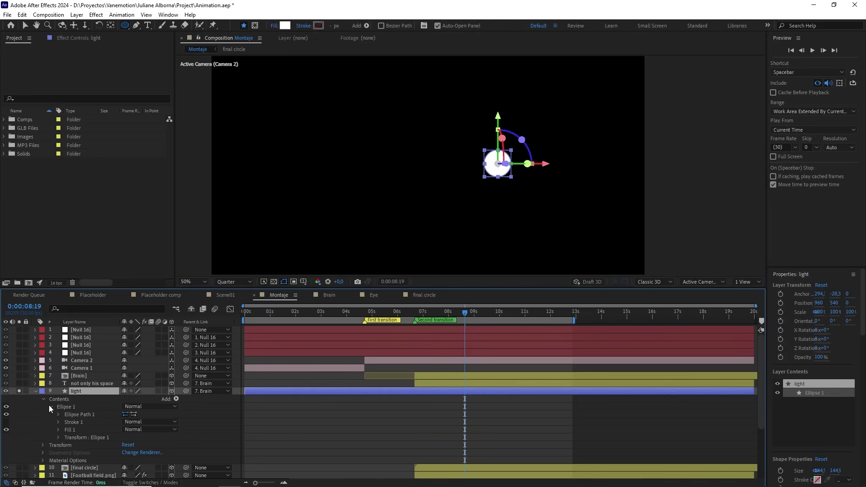
{"action": "left_click", "coordinate": [58, 414]}
{"action": "right_click", "coordinate": [78, 414]}
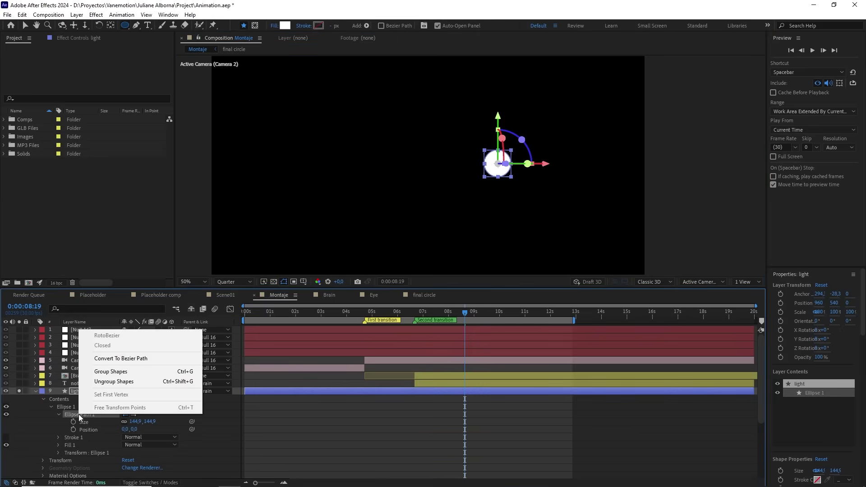
{"action": "left_click", "coordinate": [136, 359]}
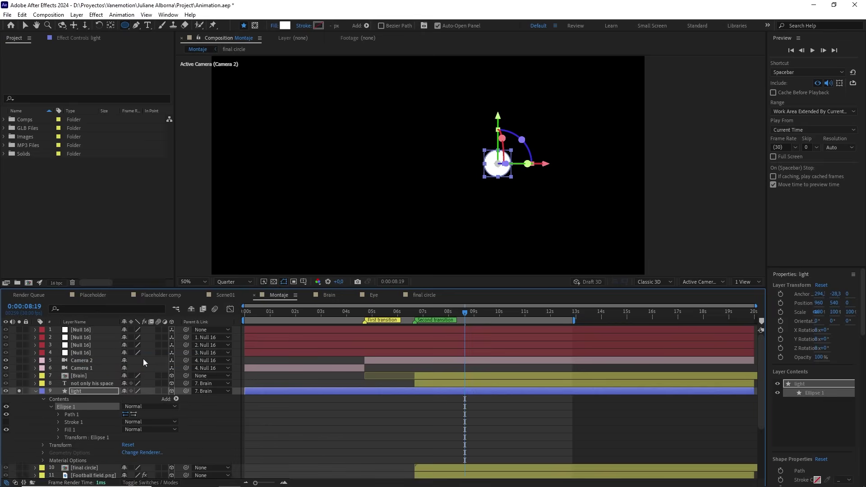
Step: Open the light circle's Bezier path at its top vertex and delete the left vertex to leave a half circle
{"action": "left_click", "coordinate": [136, 26]}
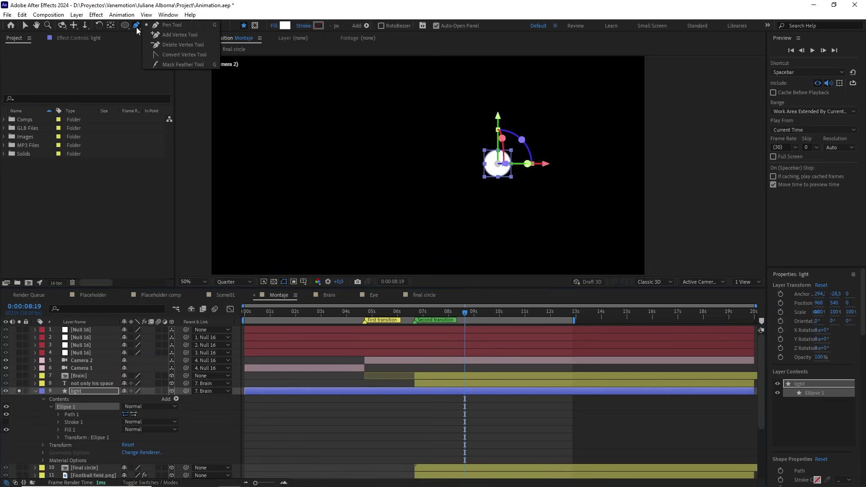
{"action": "left_click", "coordinate": [486, 164]}
{"action": "scroll", "coordinate": [486, 165], "scroll_direction": "up", "scroll_amount": 2}
{"action": "left_click_drag", "start_coordinate": [462, 82], "coordinate": [532, 173]}
{"action": "right_click", "coordinate": [525, 139]}
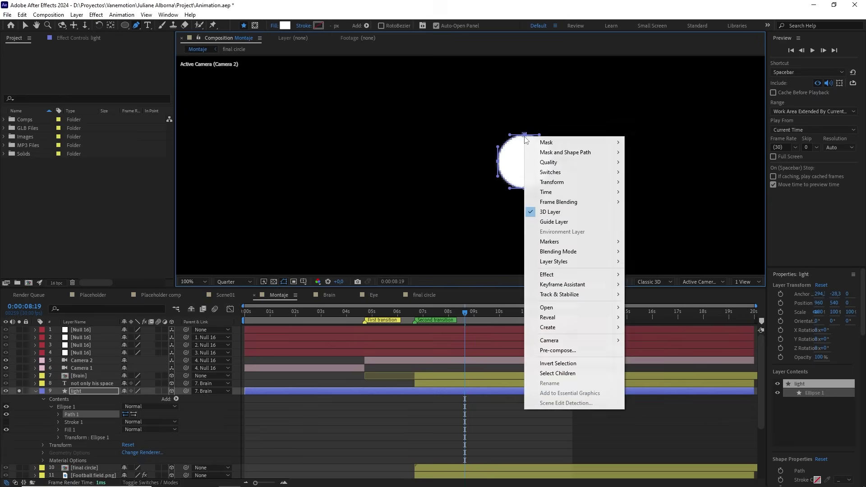
{"action": "mouse_move", "coordinate": [602, 153]}
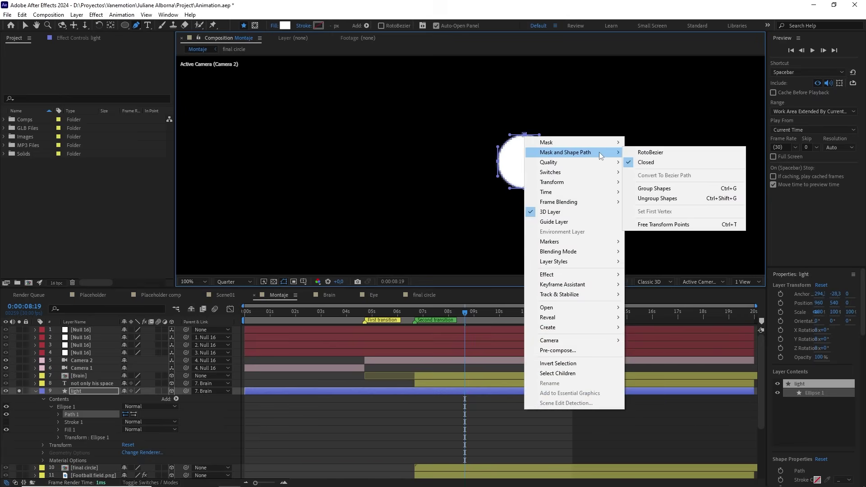
{"action": "left_click", "coordinate": [648, 163]}
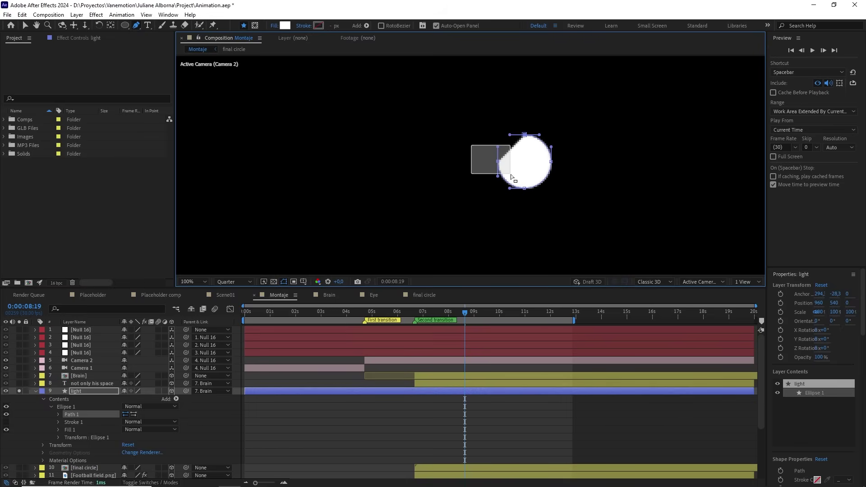
{"action": "key", "text": "Delete"}
Step: Extend the light half circle into a widening beam with two vertices far beyond the frame's left edge and close the path
{"action": "key", "text": "comma"}
{"action": "key", "text": "comma"}
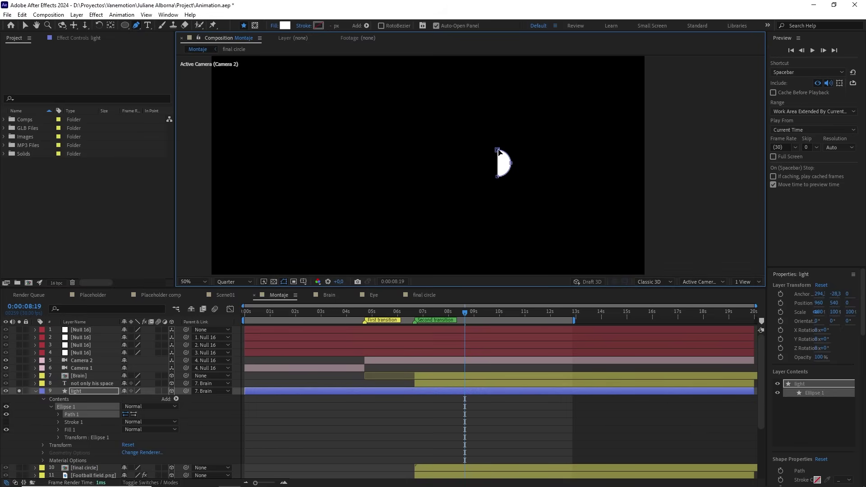
{"action": "scroll", "coordinate": [474, 153], "scroll_direction": "down", "scroll_amount": 1}
{"action": "scroll", "coordinate": [496, 152], "scroll_direction": "left", "scroll_amount": 3}
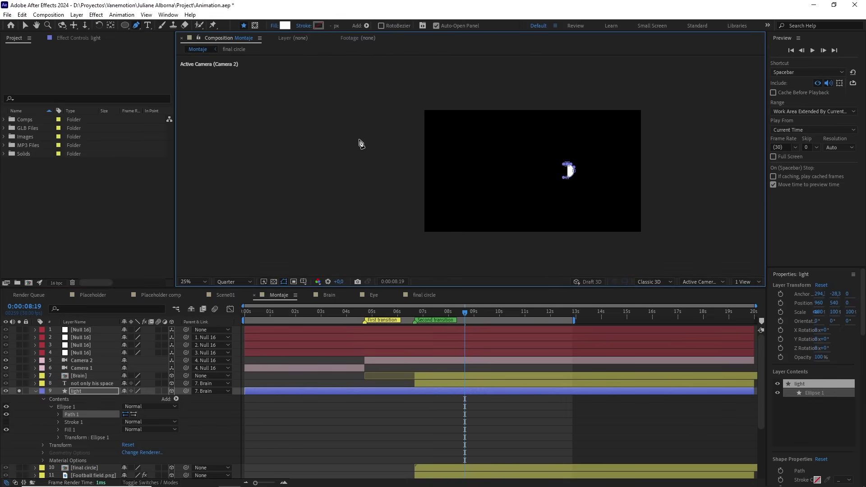
{"action": "left_click", "coordinate": [254, 138]}
{"action": "left_click", "coordinate": [253, 199]}
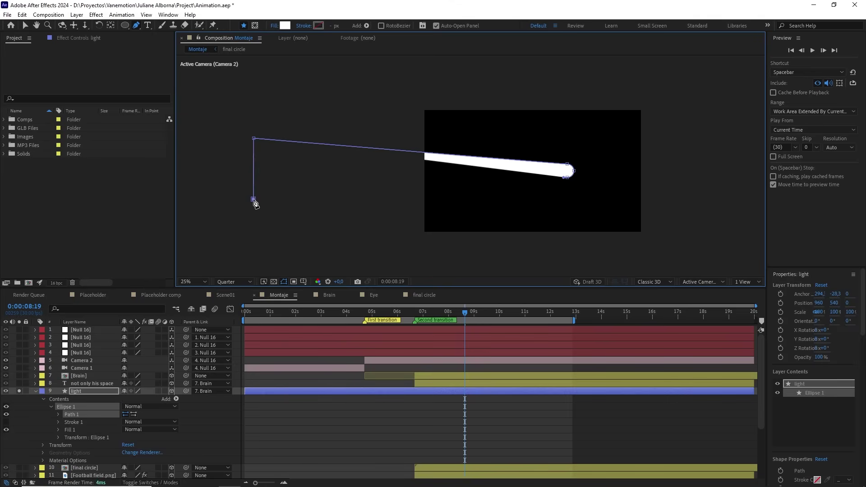
{"action": "left_click", "coordinate": [564, 177]}
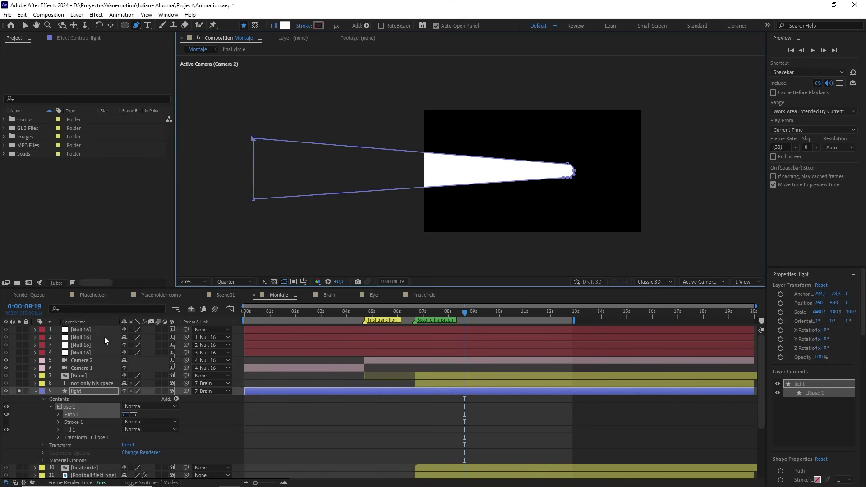
Step: Draw a large rectangular mask on the light layer covering the beam's wide end up to the frame's left edge
{"action": "left_click", "coordinate": [78, 391]}
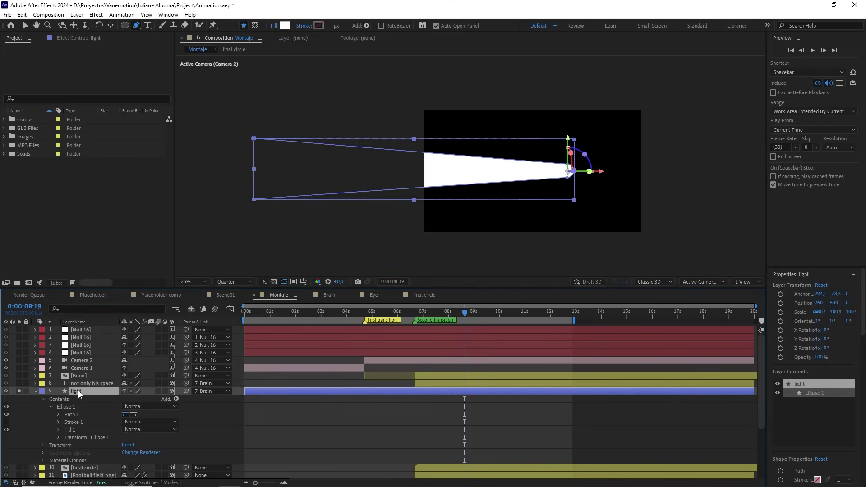
{"action": "left_click", "coordinate": [125, 25]}
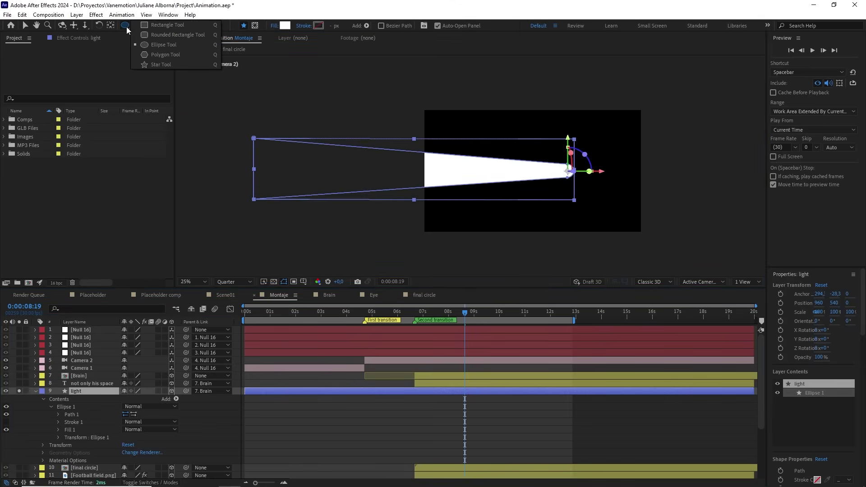
{"action": "left_click", "coordinate": [156, 26]}
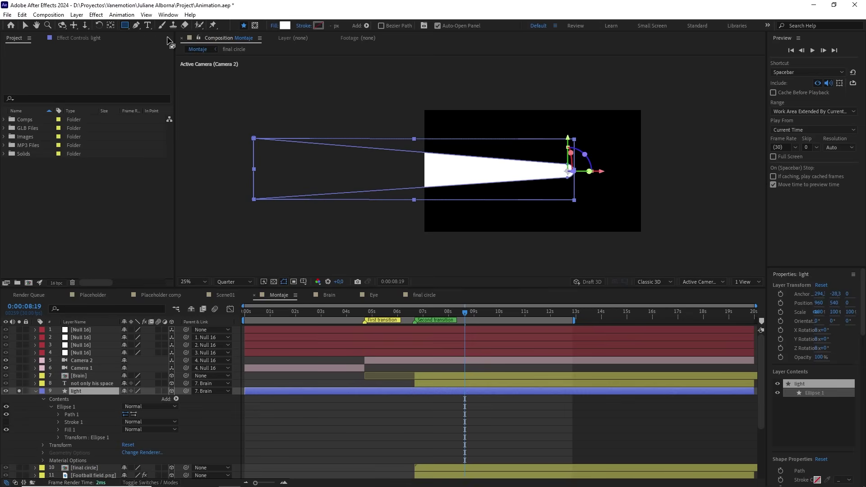
{"action": "left_click", "coordinate": [255, 26]}
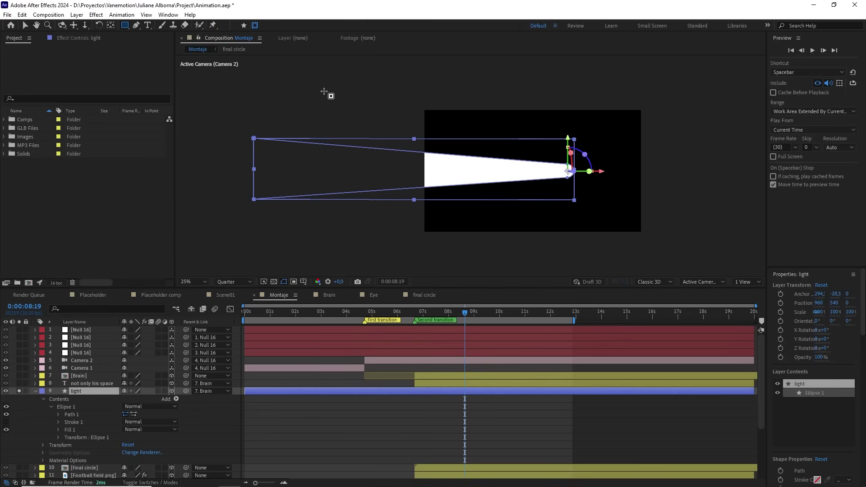
{"action": "key", "text": "comma"}
{"action": "left_click_drag", "start_coordinate": [294, 85], "coordinate": [449, 243]}
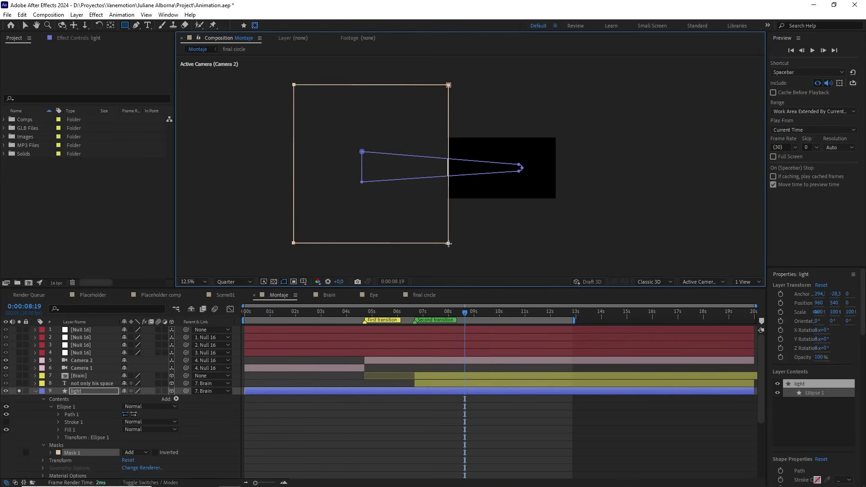
{"action": "key", "text": "period"}
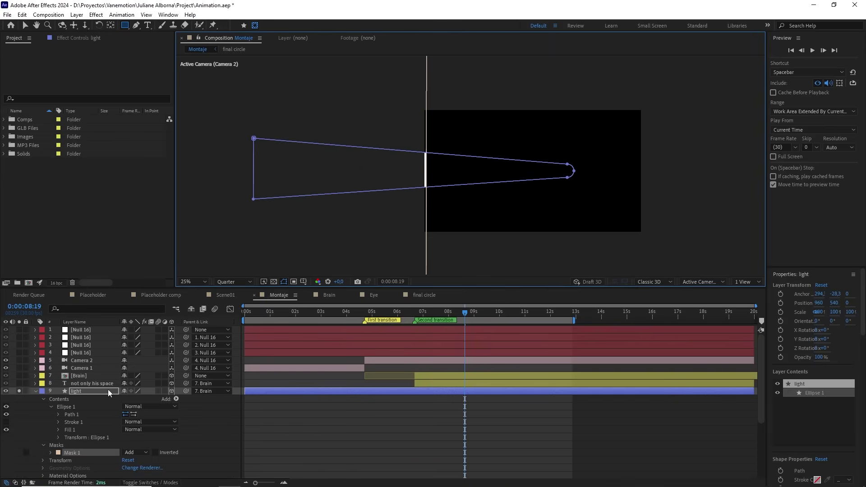
Step: Set the light layer's mask mode to Subtract and its Mask Feather to 1010 pixels
{"action": "left_click", "coordinate": [131, 453]}
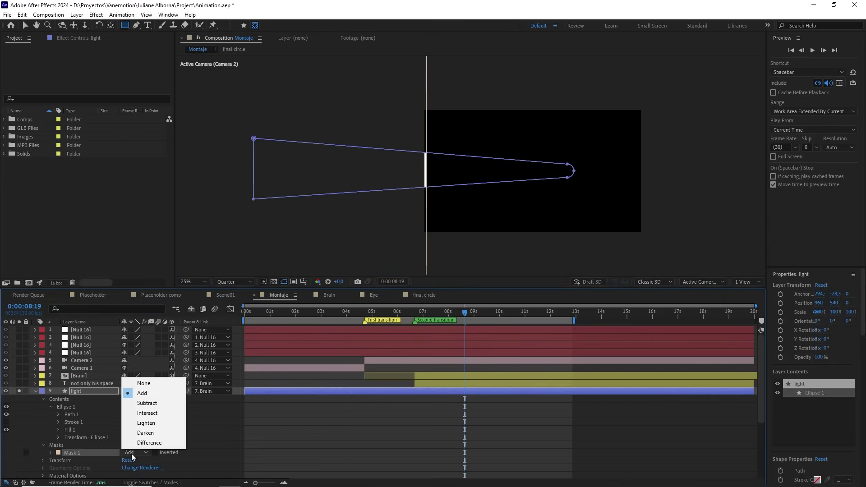
{"action": "left_click", "coordinate": [148, 403]}
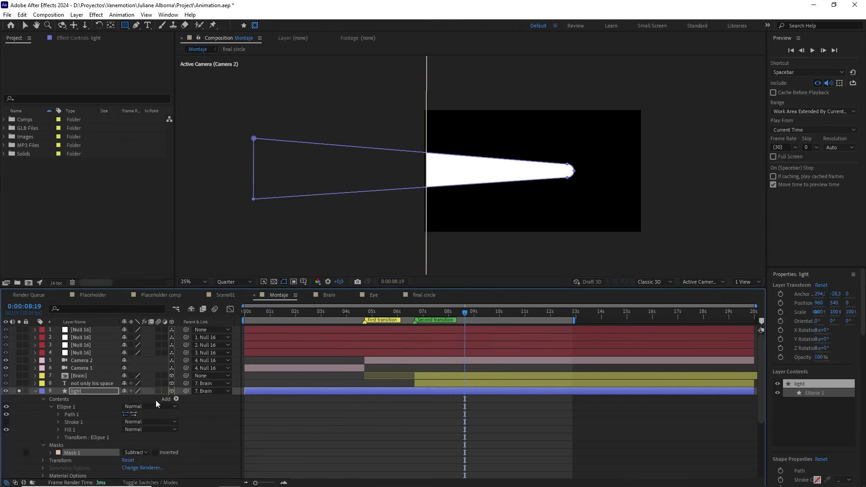
{"action": "left_click", "coordinate": [51, 452]}
{"action": "left_click_drag", "start_coordinate": [142, 459], "coordinate": [190, 458]}
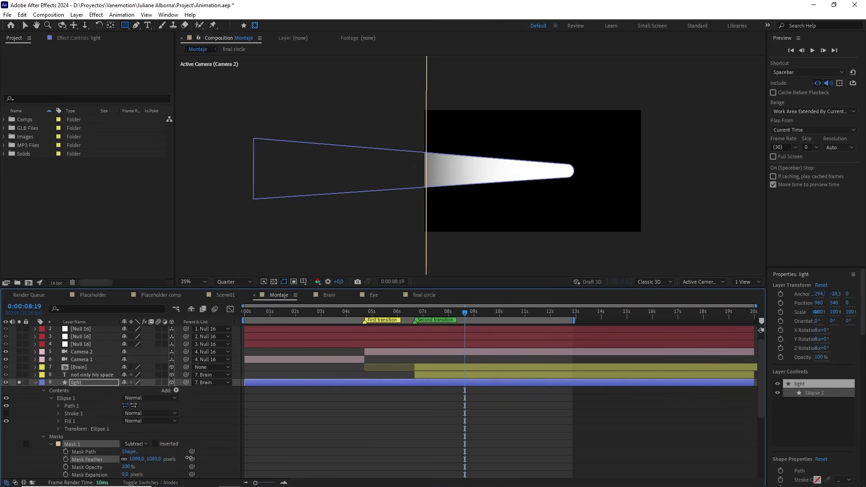
{"action": "left_click", "coordinate": [153, 458]}
{"action": "left_click", "coordinate": [269, 427]}
{"action": "left_click", "coordinate": [34, 382]}
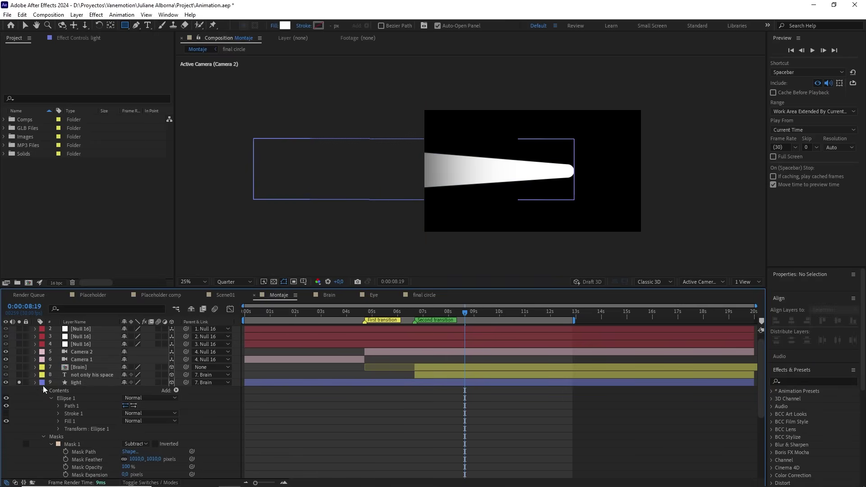
Step: Keyframe the light layer's Z Rotation at 70° at 0:00:06:27
{"action": "left_click", "coordinate": [412, 382]}
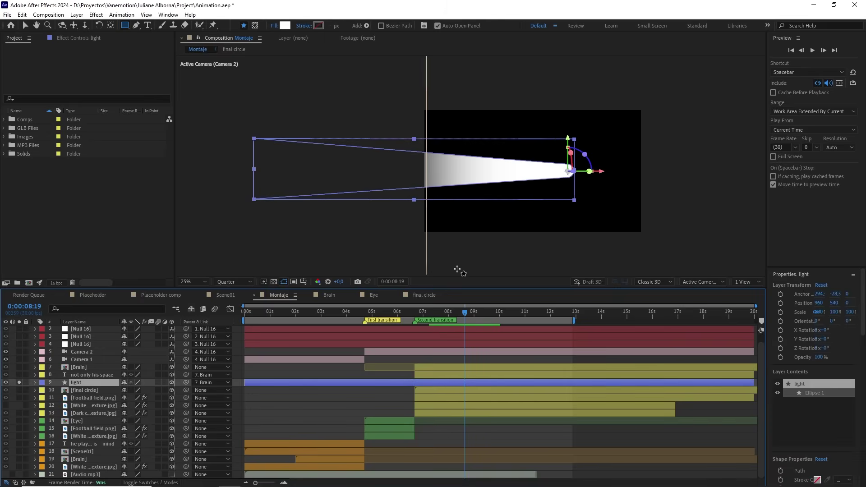
{"action": "key", "text": "r"}
{"action": "left_click_drag", "start_coordinate": [447, 311], "coordinate": [421, 314]}
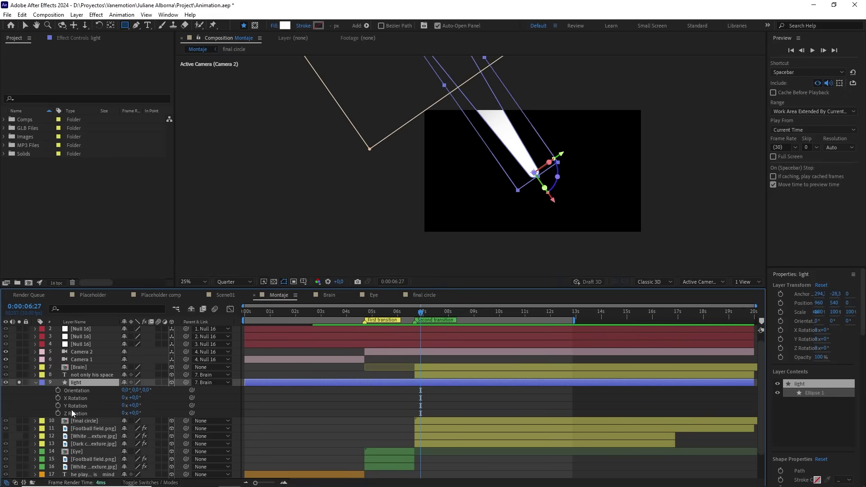
{"action": "left_click", "coordinate": [58, 413]}
{"action": "left_click", "coordinate": [134, 413]}
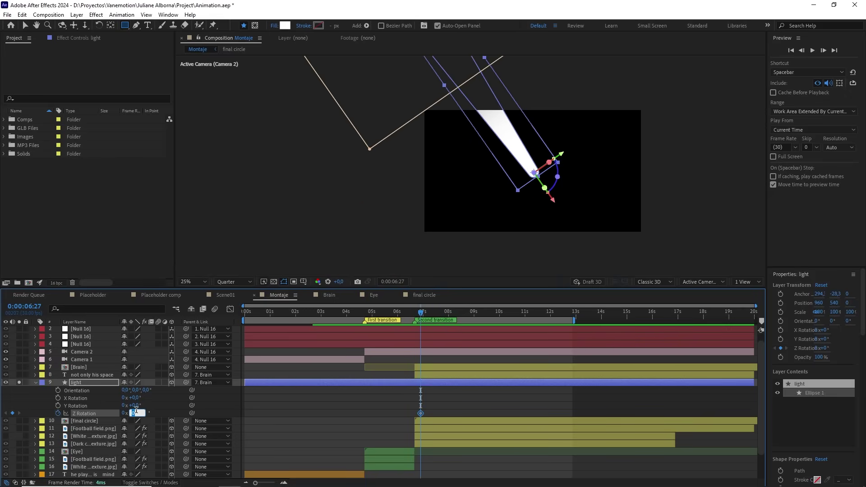
{"action": "type", "text": "70"}
{"action": "left_click", "coordinate": [169, 406]}
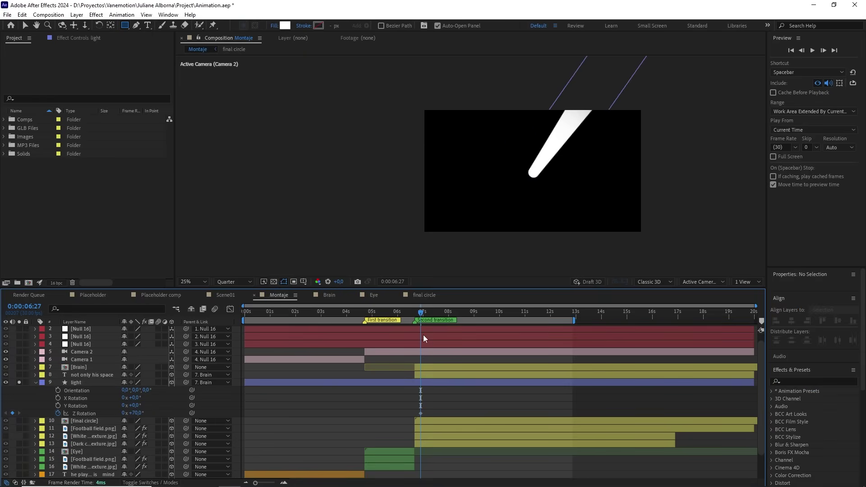
Step: Add a Z Rotation keyframe of 0° to the light layer at 0:00:08:20
{"action": "left_click_drag", "start_coordinate": [422, 314], "coordinate": [465, 318]}
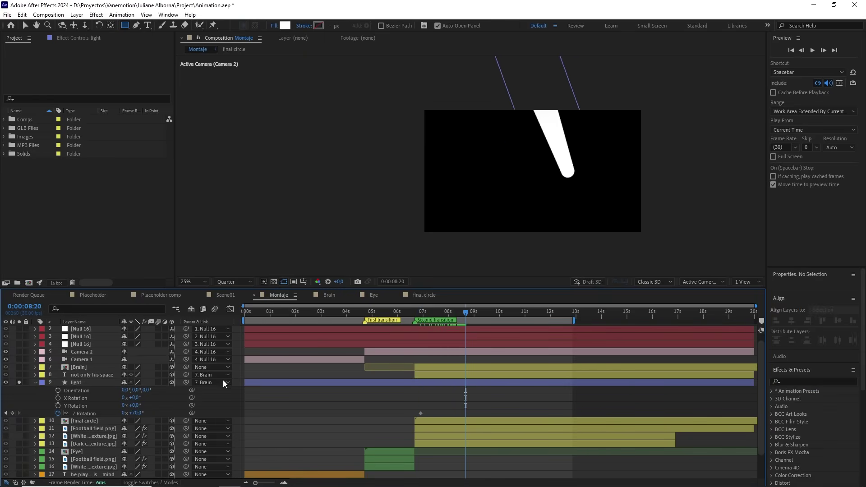
{"action": "left_click", "coordinate": [136, 413]}
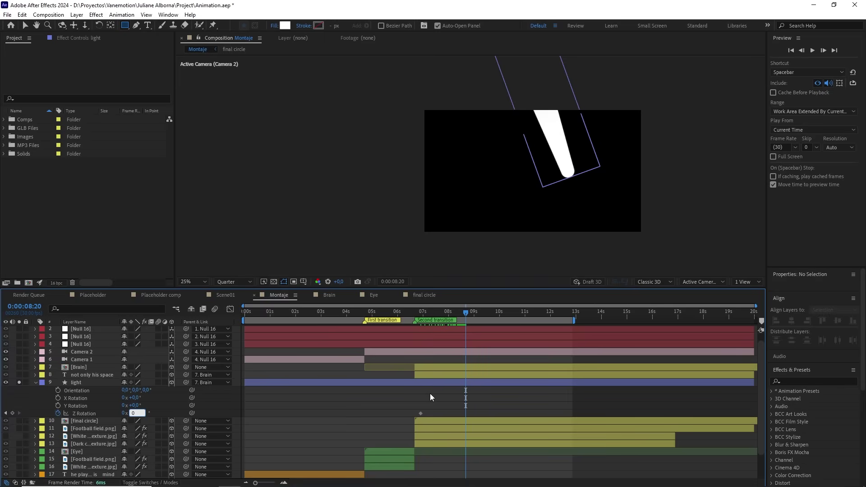
{"action": "type", "text": "0"}
{"action": "key", "text": "Return"}
Step: Add a Z Rotation keyframe of -1 revolution to the light layer at 0:00:12:25 and scrub through the motion
{"action": "left_click_drag", "start_coordinate": [471, 313], "coordinate": [569, 324]}
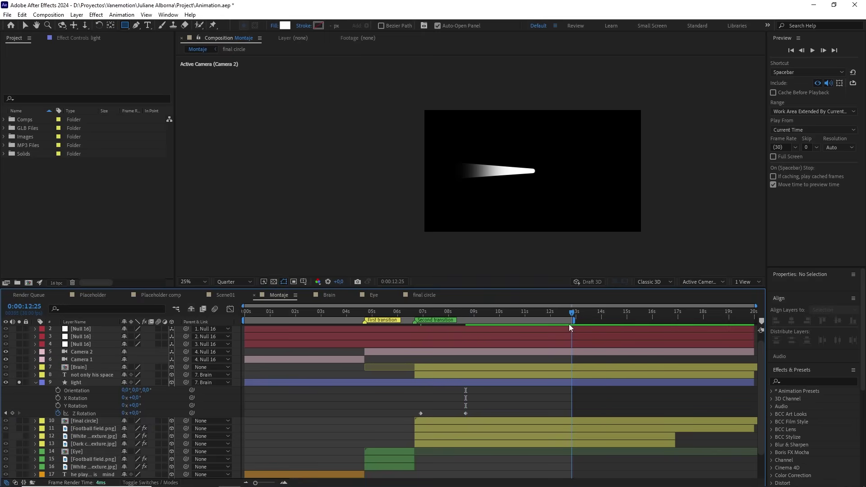
{"action": "left_click", "coordinate": [123, 413]}
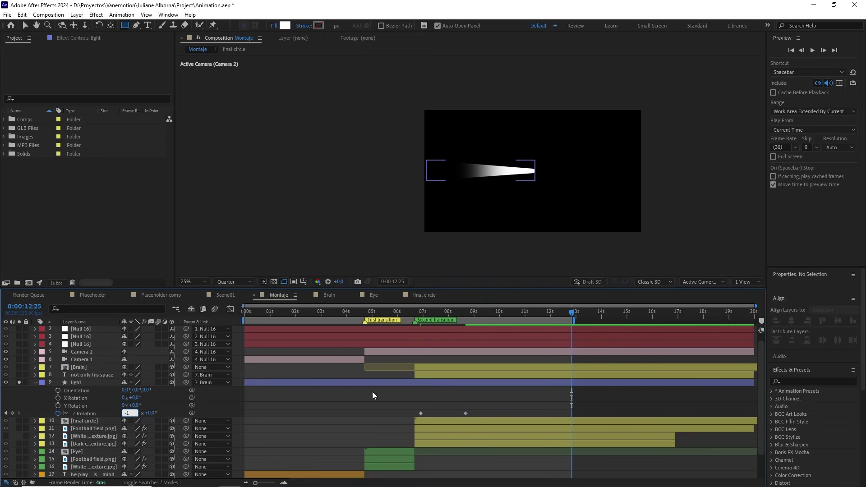
{"action": "key", "text": "Return"}
{"action": "left_click_drag", "start_coordinate": [459, 312], "coordinate": [519, 339]}
Step: Apply Easy Ease to all three of the light layer's Z Rotation keyframes and display their speed curve in the Graph Editor
{"action": "left_click_drag", "start_coordinate": [579, 408], "coordinate": [412, 415]}
{"action": "key", "text": "F9"}
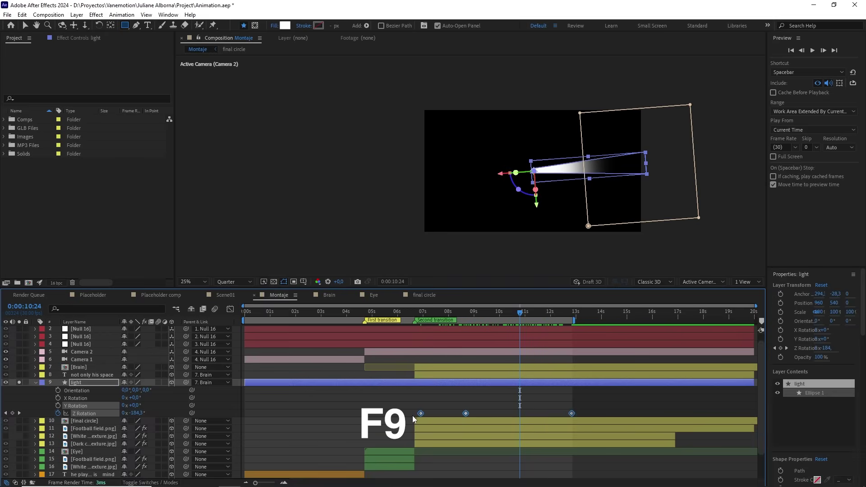
{"action": "left_click", "coordinate": [230, 310]}
{"action": "scroll", "coordinate": [483, 382], "scroll_direction": "up", "scroll_amount": 4}
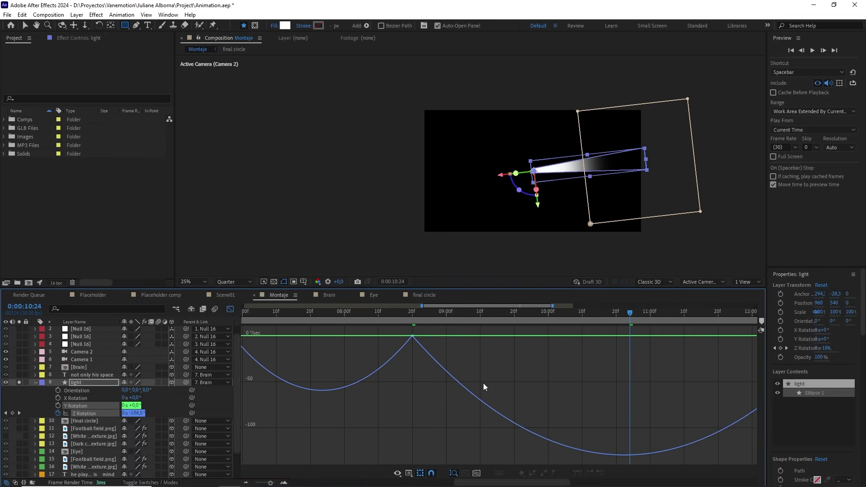
{"action": "scroll", "coordinate": [483, 382], "scroll_direction": "down", "scroll_amount": 4}
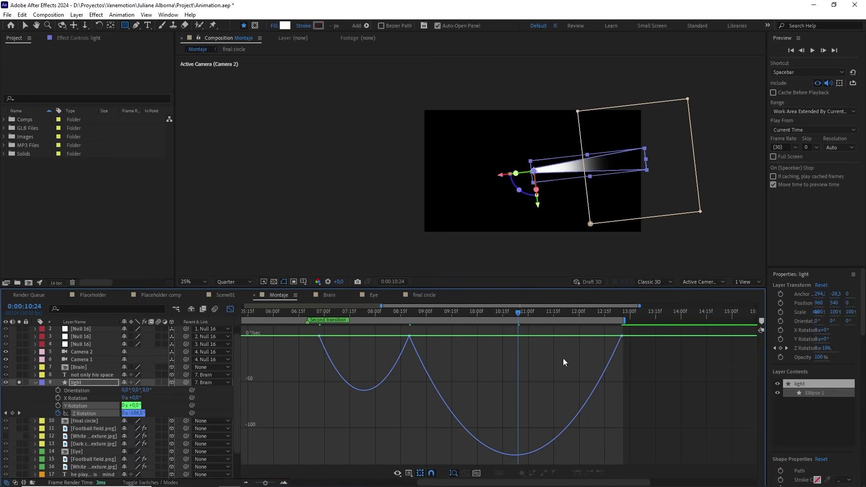
Step: Set the incoming velocity influence of the last Z Rotation keyframe to 75%
{"action": "left_click", "coordinate": [159, 402]}
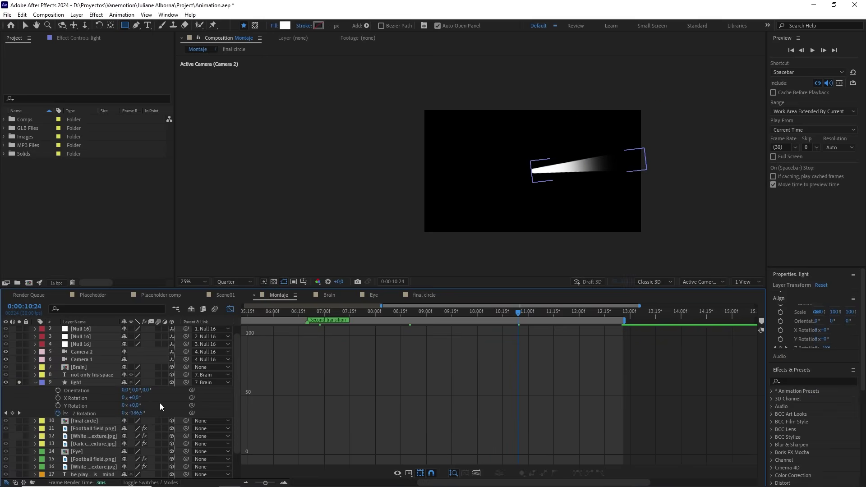
{"action": "left_click", "coordinate": [90, 413]}
{"action": "double_click", "coordinate": [620, 336]}
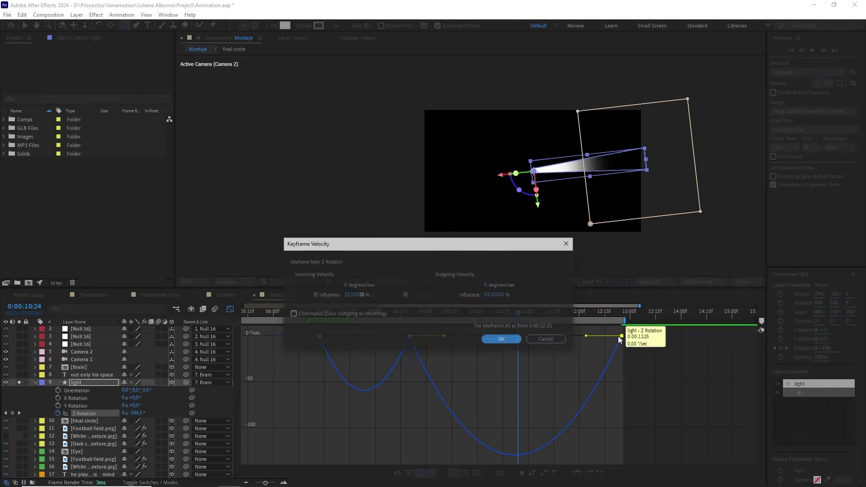
{"action": "left_click", "coordinate": [361, 295]}
{"action": "type", "text": "75"}
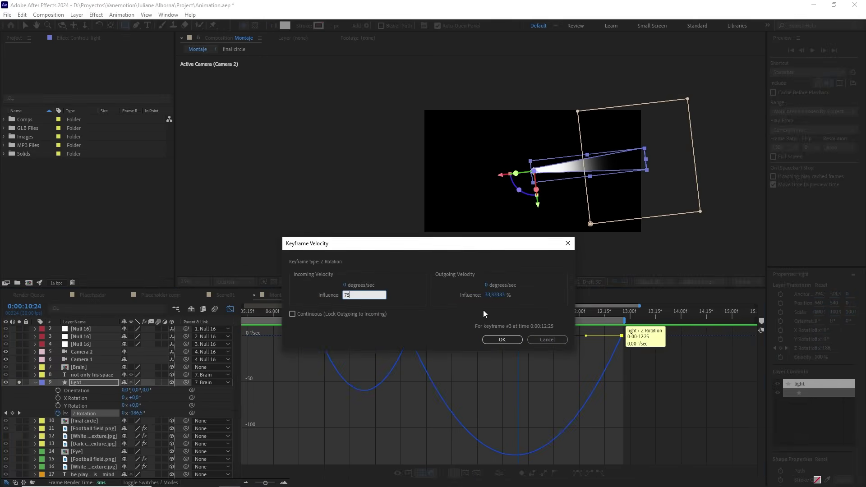
{"action": "left_click", "coordinate": [503, 338]}
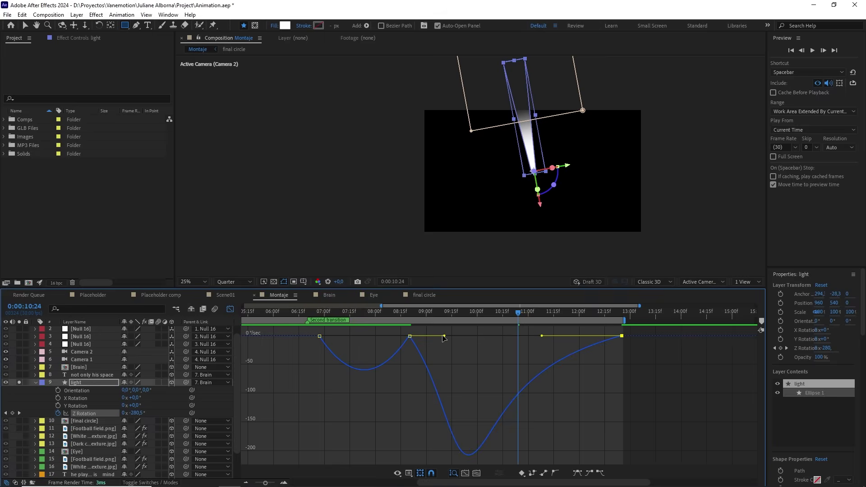
Step: Set the outgoing velocity influence of the middle Z Rotation keyframe to 45%
{"action": "left_click_drag", "start_coordinate": [444, 336], "coordinate": [451, 337]}
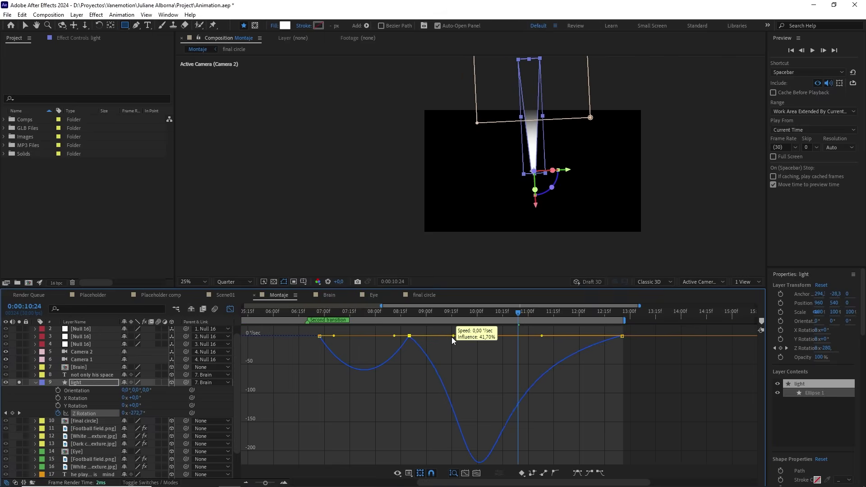
{"action": "double_click", "coordinate": [409, 335]}
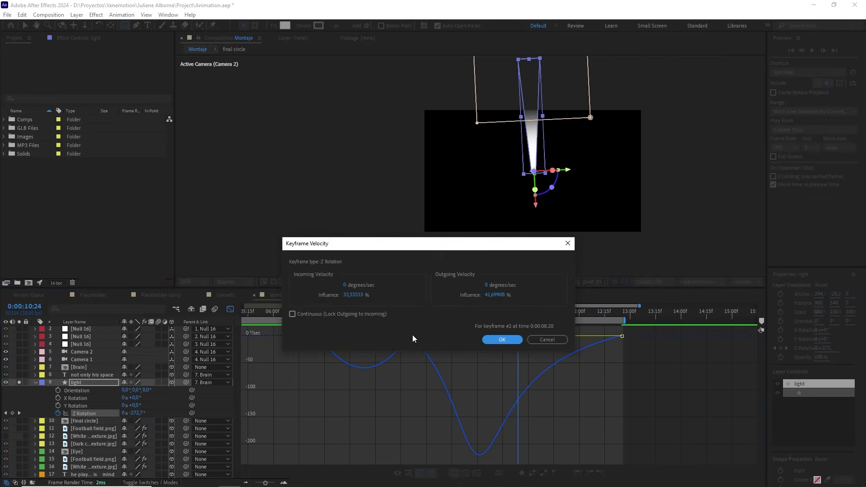
{"action": "left_click", "coordinate": [496, 295]}
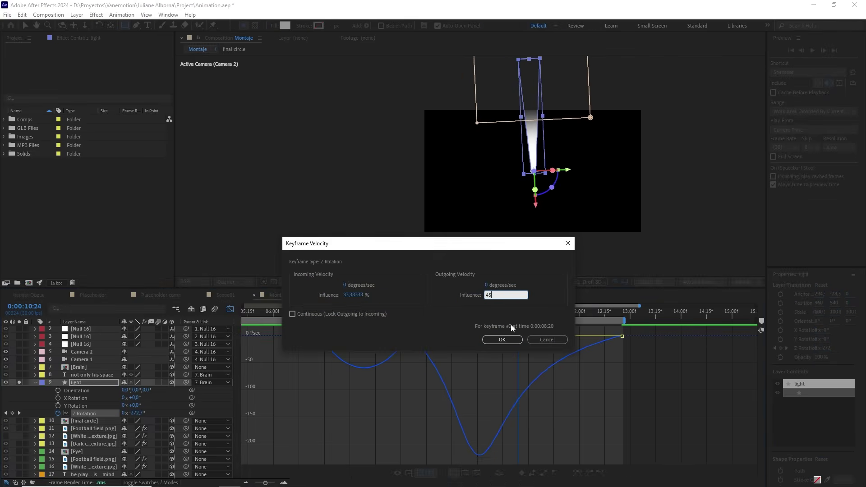
{"action": "left_click", "coordinate": [501, 339]}
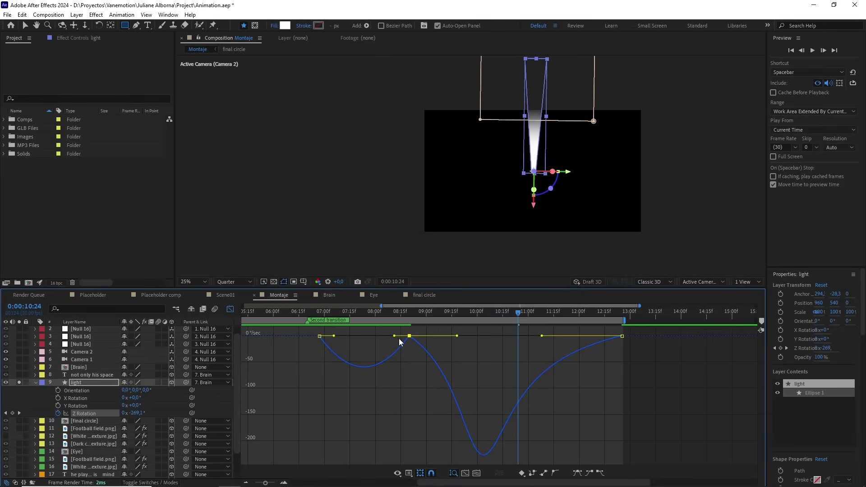
Step: Set the incoming velocity influence of the middle Z Rotation keyframe to 75% and preview the light's rotation
{"action": "left_click_drag", "start_coordinate": [395, 336], "coordinate": [386, 336]}
{"action": "double_click", "coordinate": [408, 336]}
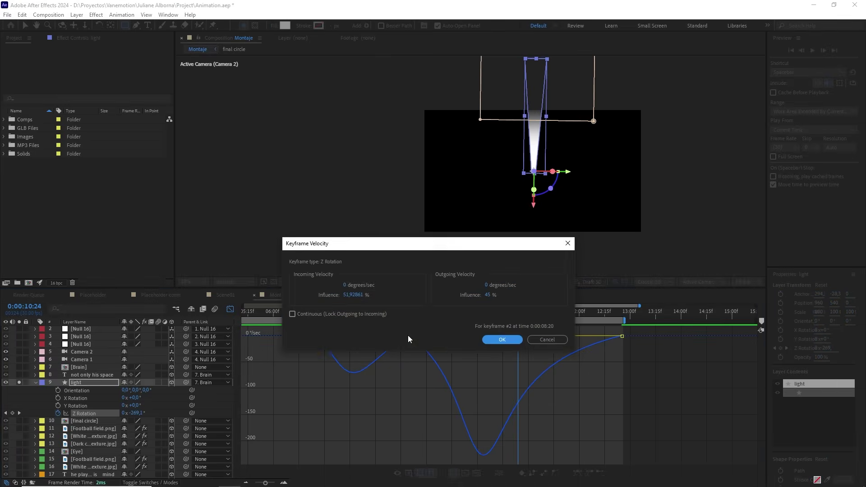
{"action": "left_click", "coordinate": [355, 296]}
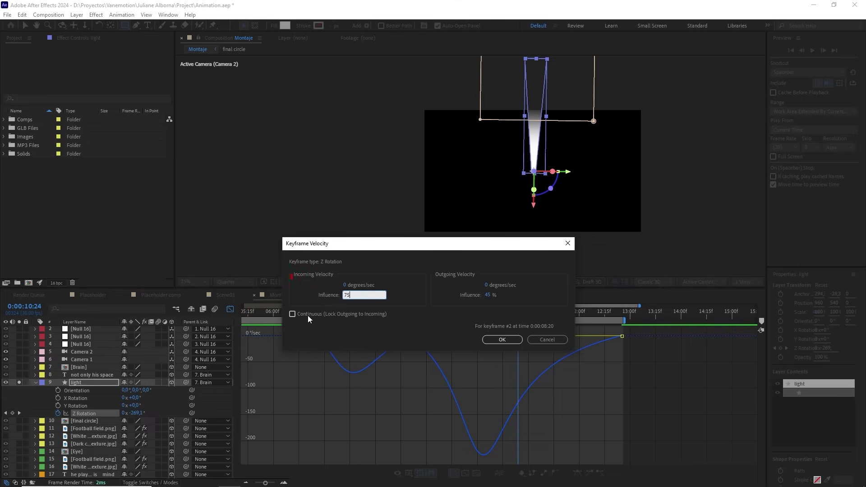
{"action": "key", "text": "Tab"}
{"action": "left_click", "coordinate": [500, 339]}
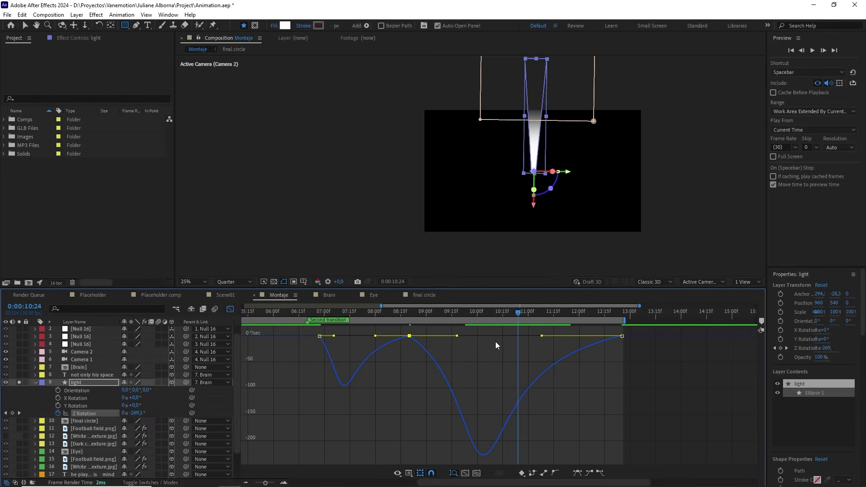
{"action": "scroll", "coordinate": [432, 345], "scroll_direction": "up", "scroll_amount": 2}
{"action": "scroll", "coordinate": [432, 345], "scroll_direction": "down", "scroll_amount": 2}
{"action": "left_click_drag", "start_coordinate": [436, 314], "coordinate": [377, 315]}
{"action": "key", "text": "space"}
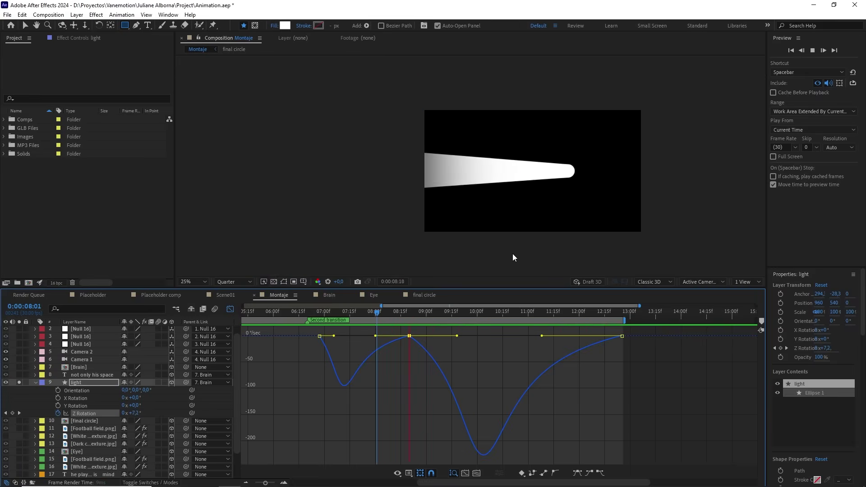
{"action": "key", "text": "space"}
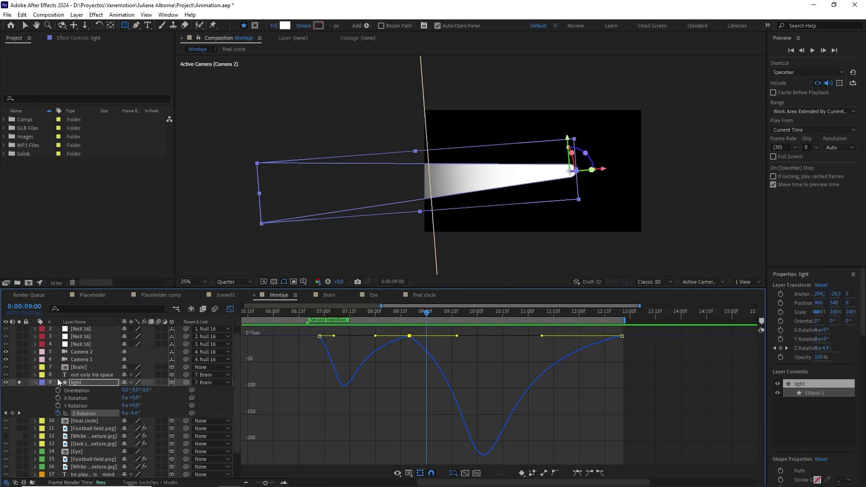
Step: Assign the light layer as the track matte of the "not only his space" text, keeping the light layer visible, and scrub through the reveal
{"action": "left_click", "coordinate": [99, 374]}
{"action": "key", "text": "F4"}
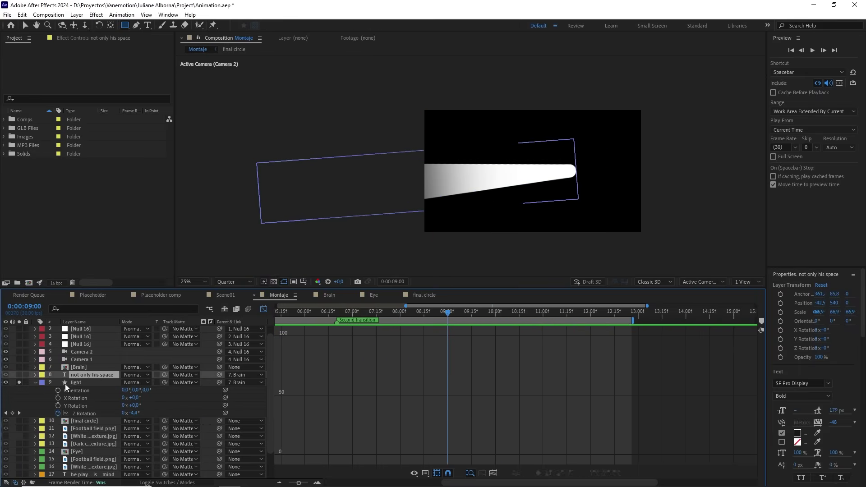
{"action": "left_click_drag", "start_coordinate": [165, 375], "coordinate": [91, 385]}
{"action": "left_click", "coordinate": [91, 384]}
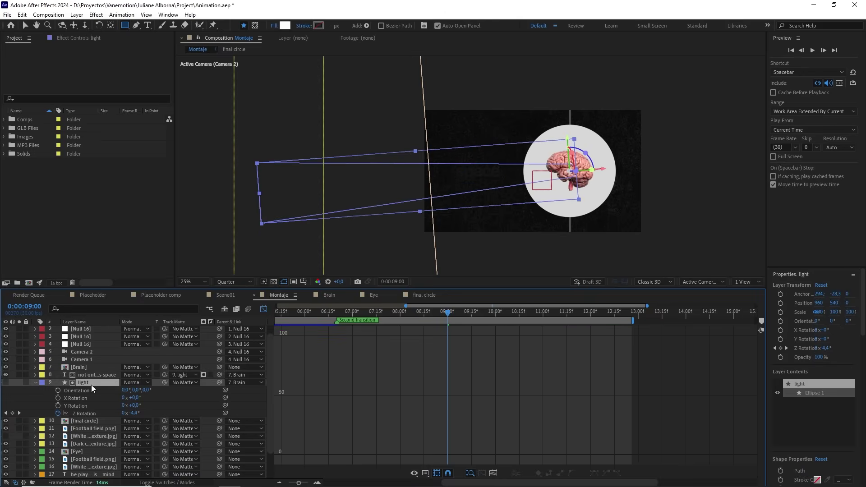
{"action": "left_click", "coordinate": [6, 382]}
{"action": "key", "text": "period"}
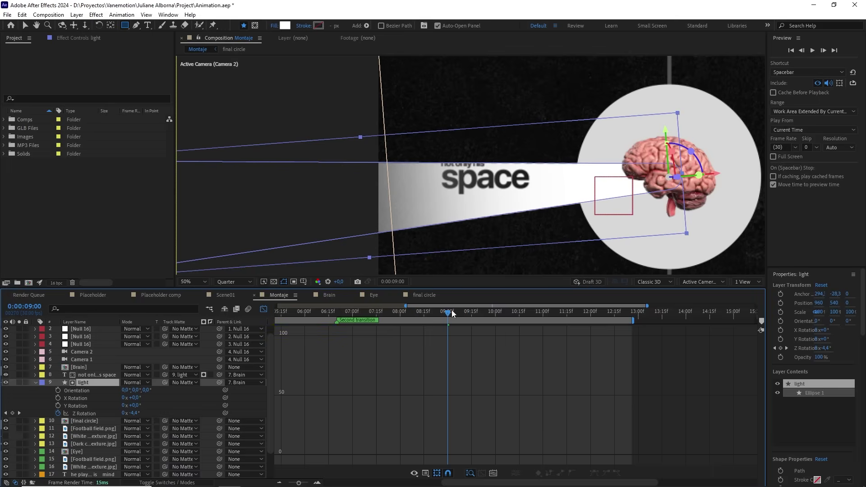
{"action": "left_click_drag", "start_coordinate": [452, 313], "coordinate": [387, 317]}
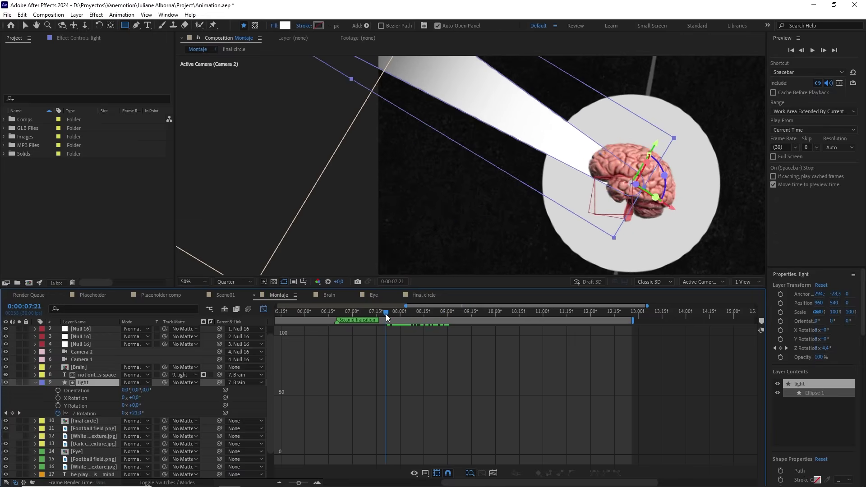
{"action": "key", "text": "space"}
Step: Solo the "not only his space" text and light layers and inspect them over the transparency grid around 0:00:08:24
{"action": "left_click", "coordinate": [95, 375], "text": "ctrl"}
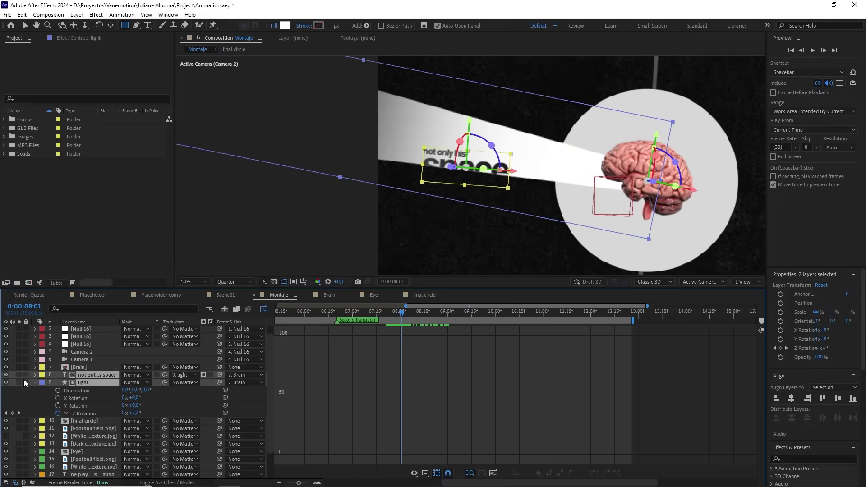
{"action": "left_click", "coordinate": [20, 375]}
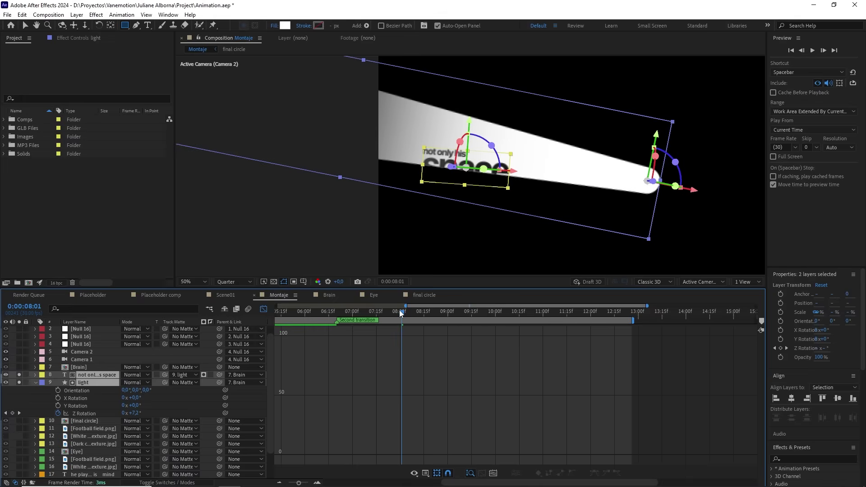
{"action": "left_click_drag", "start_coordinate": [399, 309], "coordinate": [438, 313]}
{"action": "left_click", "coordinate": [274, 281]}
Step: Solo the hidden White grunge texture layer, move it directly beneath the "not only his space" text and matte it to the light layer
{"action": "left_click", "coordinate": [35, 382]}
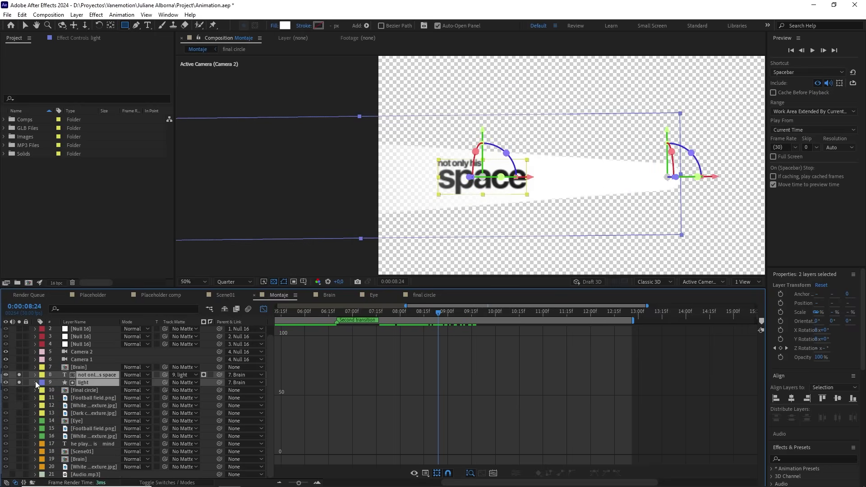
{"action": "left_click", "coordinate": [79, 405]}
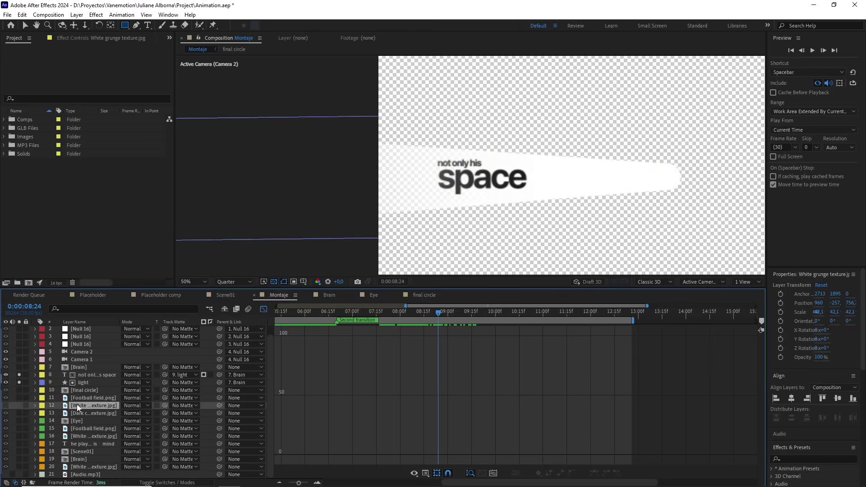
{"action": "left_click", "coordinate": [19, 406]}
{"action": "left_click_drag", "start_coordinate": [80, 405], "coordinate": [80, 380]}
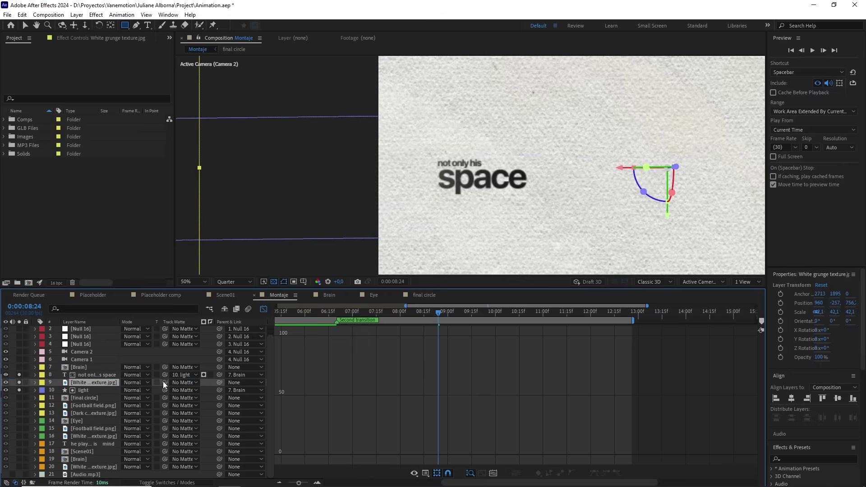
{"action": "left_click_drag", "start_coordinate": [164, 382], "coordinate": [83, 388]}
Step: Turn off the transparency grid and unsolo the text, White grunge texture and light layers
{"action": "left_click", "coordinate": [277, 280]}
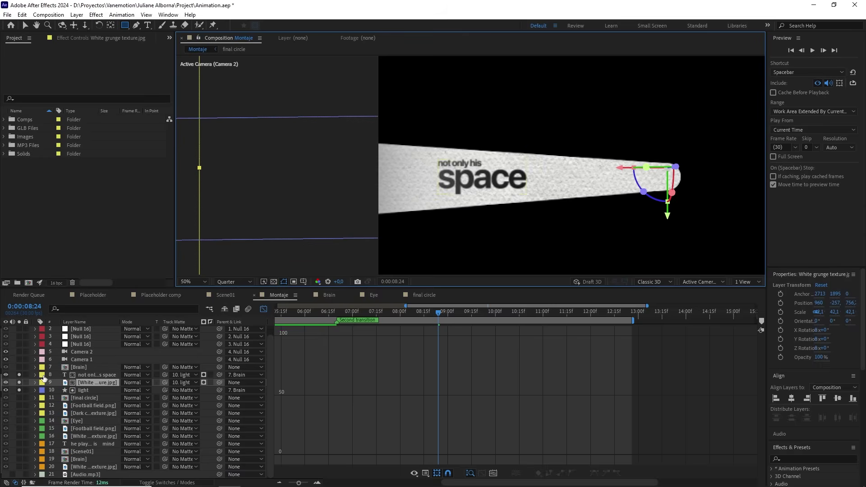
{"action": "left_click", "coordinate": [20, 375]}
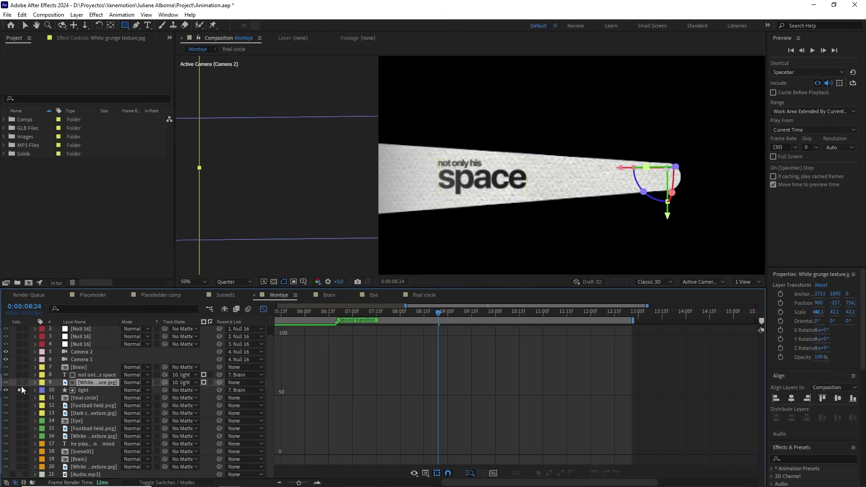
{"action": "left_click", "coordinate": [21, 389]}
Step: Set the light layer's blending mode to Overlay
{"action": "left_click", "coordinate": [80, 388]}
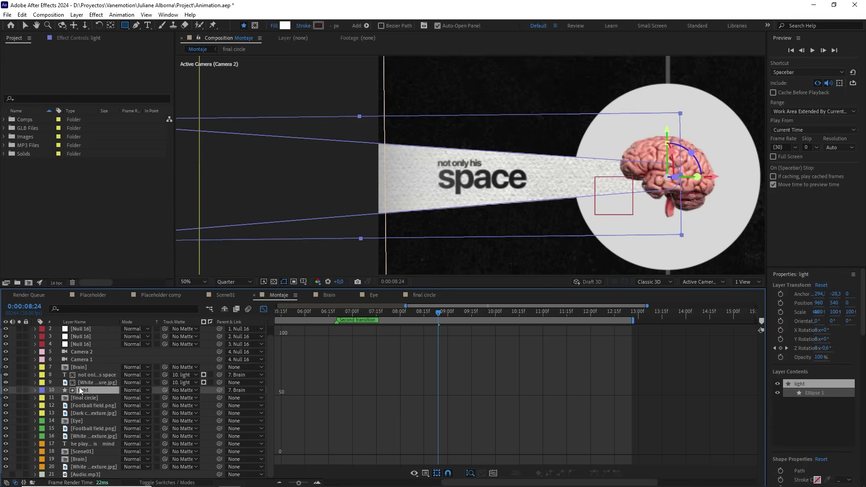
{"action": "left_click", "coordinate": [144, 388]}
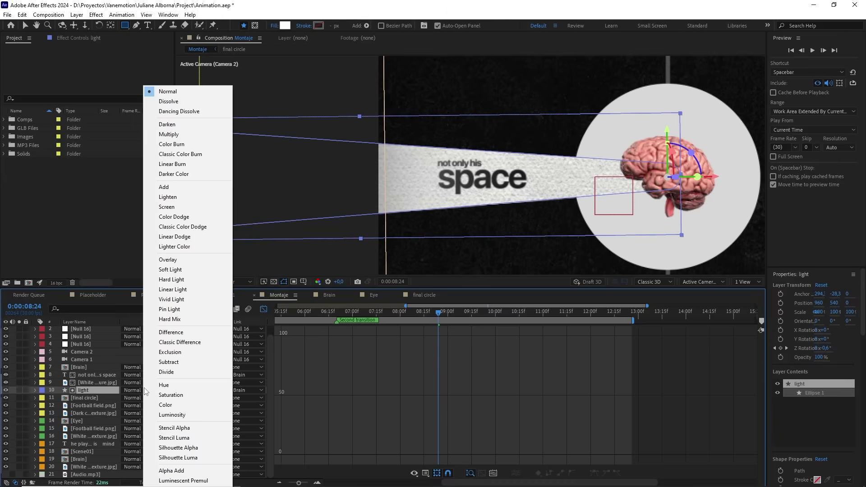
{"action": "left_click", "coordinate": [172, 263]}
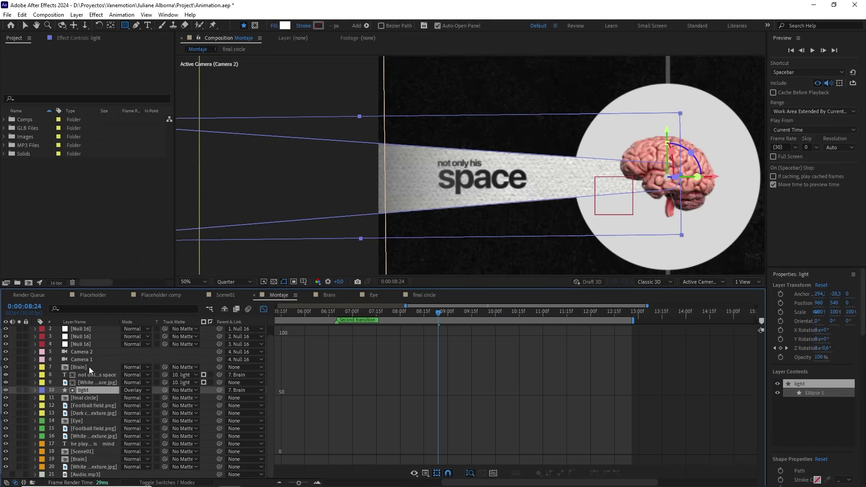
Step: Set the opacity of the light-matted White grunge texture layer to 85% and preview the textured beam
{"action": "left_click", "coordinate": [86, 382]}
{"action": "key", "text": "t"}
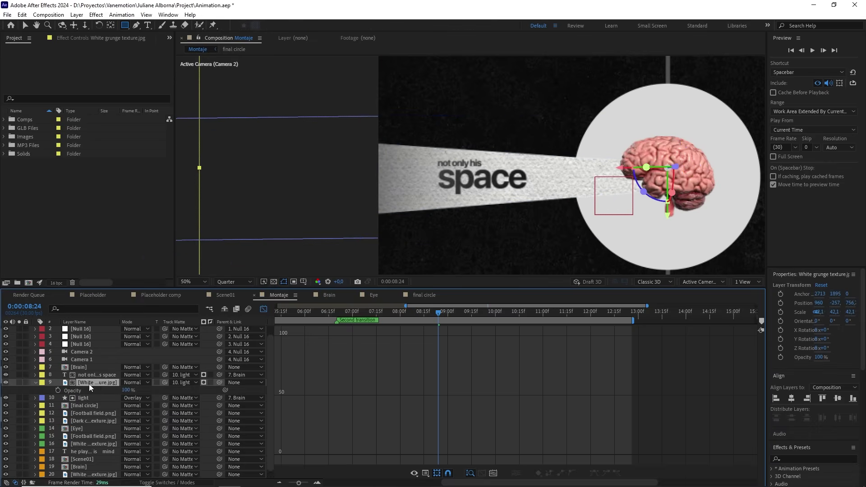
{"action": "left_click", "coordinate": [126, 390]}
{"action": "type", "text": "85"}
{"action": "left_click", "coordinate": [172, 391]}
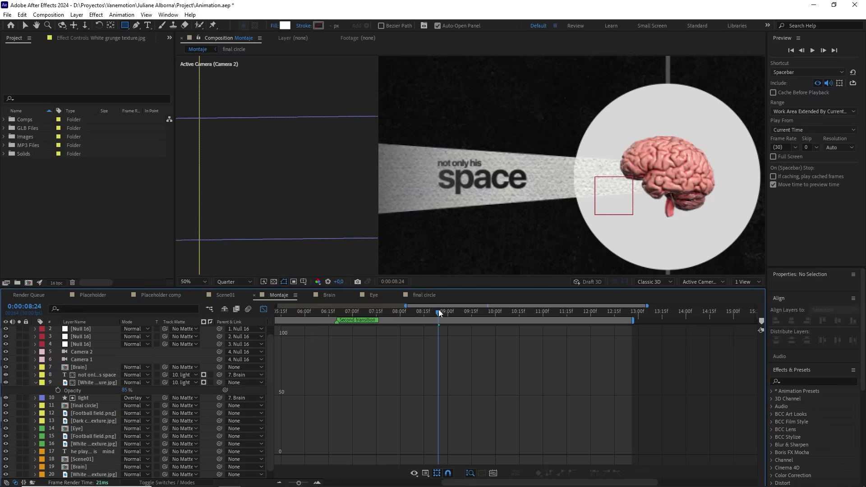
{"action": "left_click_drag", "start_coordinate": [439, 309], "coordinate": [389, 310]}
{"action": "key", "text": "space"}
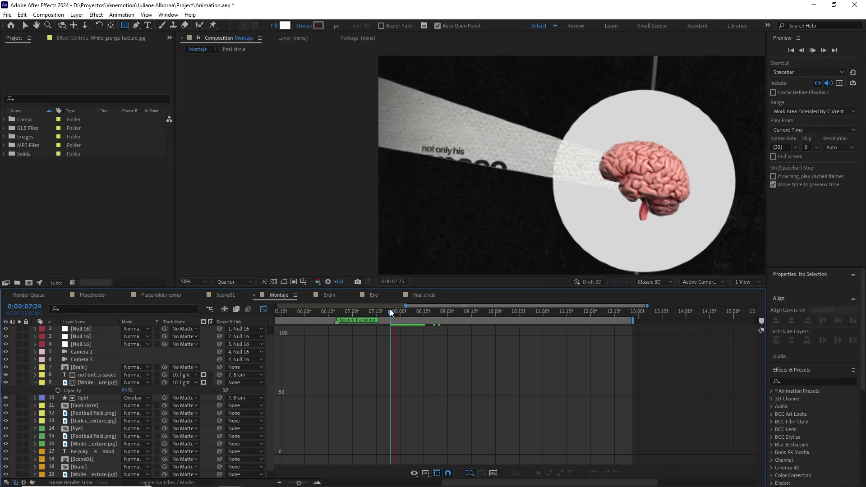
{"action": "key", "text": "space"}
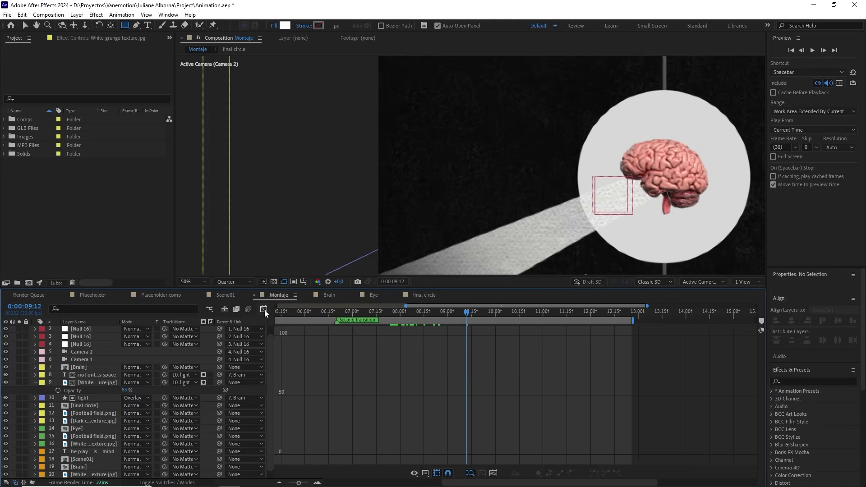
Step: Show the light layer's Z Rotation keyframes in the layer-bar view, select the middle one and review the beam's sweep across the text
{"action": "left_click", "coordinate": [263, 309]}
{"action": "left_click", "coordinate": [434, 397]}
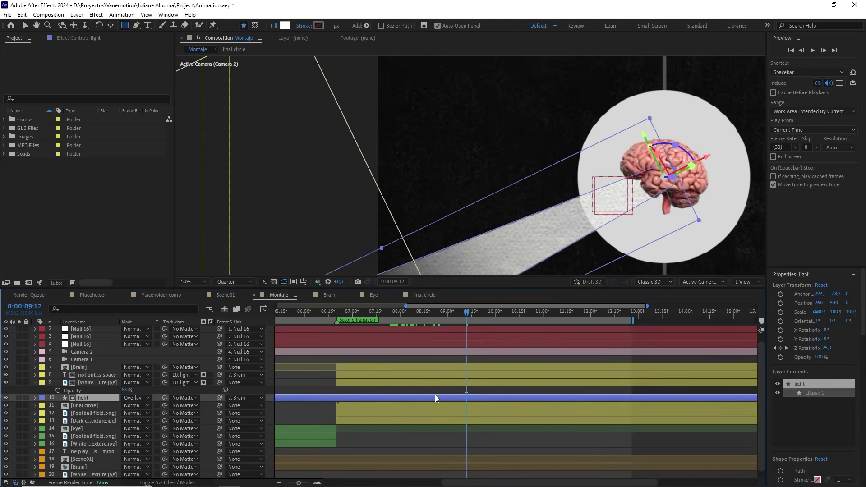
{"action": "key", "text": "u"}
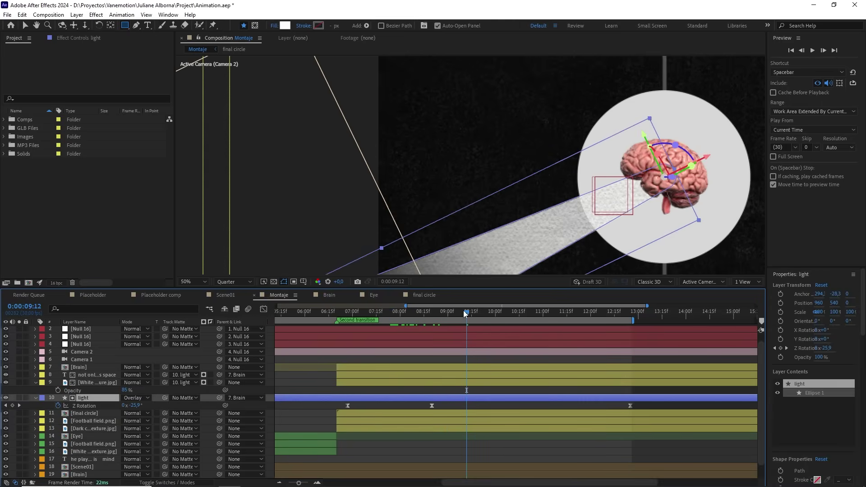
{"action": "left_click", "coordinate": [426, 311]}
{"action": "left_click_drag", "start_coordinate": [427, 314], "coordinate": [420, 312]}
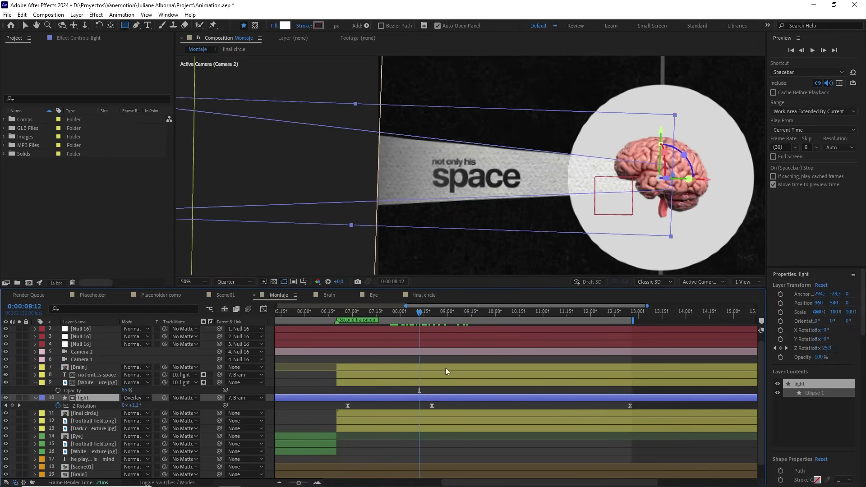
{"action": "left_click_drag", "start_coordinate": [446, 405], "coordinate": [423, 407]}
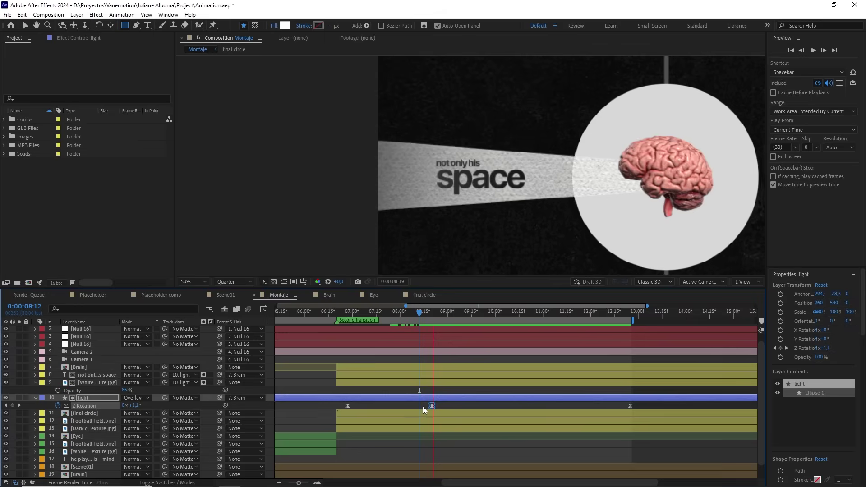
{"action": "left_click_drag", "start_coordinate": [437, 315], "coordinate": [351, 319]}
{"action": "key", "text": "space"}
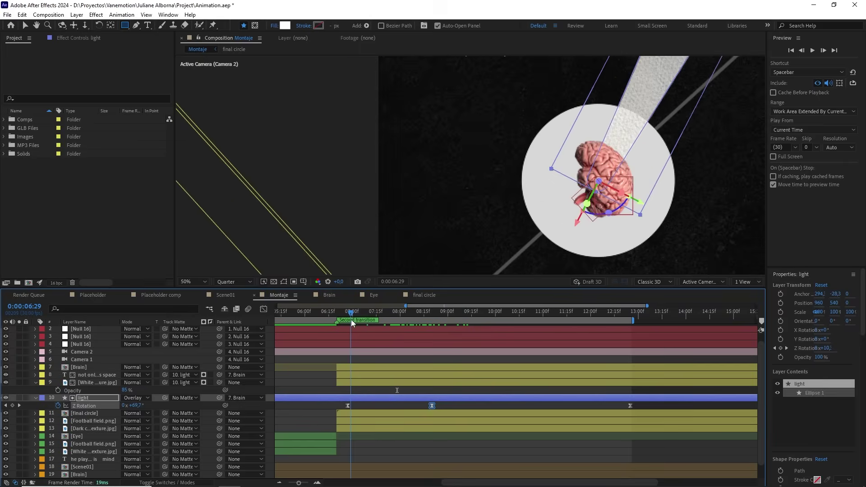
{"action": "key", "text": "space"}
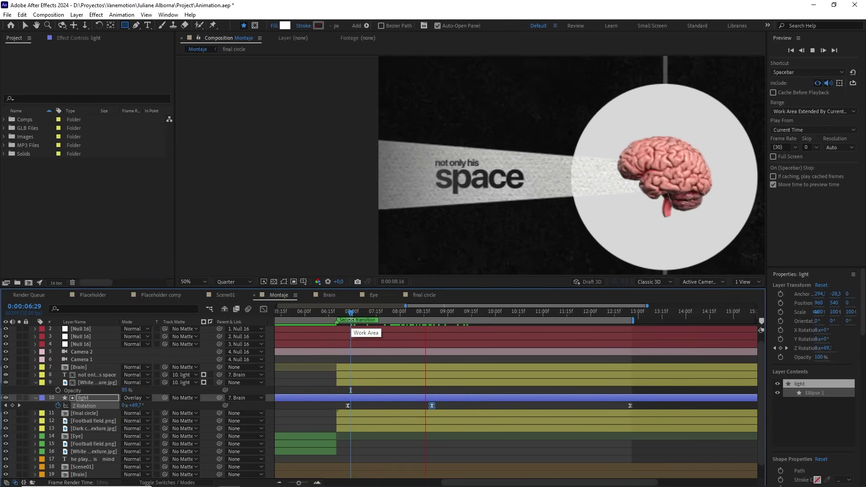
{"action": "left_click", "coordinate": [412, 315]}
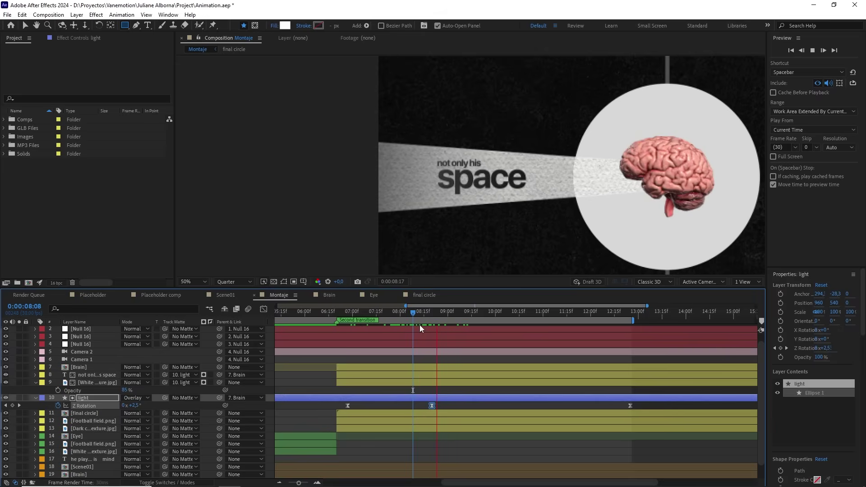
{"action": "key", "text": "space"}
Step: Return to the Graph Editor and open the velocity settings of the light layer's middle Z Rotation keyframe
{"action": "left_click", "coordinate": [264, 309]}
{"action": "scroll", "coordinate": [432, 374], "scroll_direction": "up", "scroll_amount": 3}
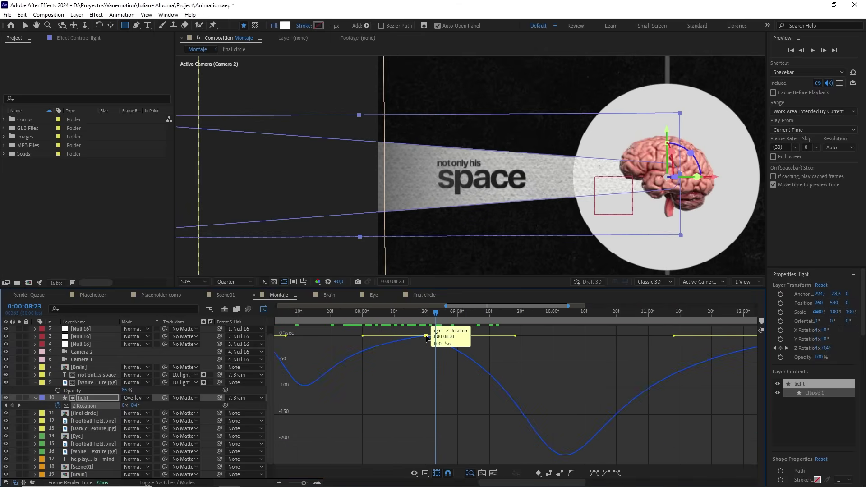
{"action": "key", "text": "ctrl+shift+k"}
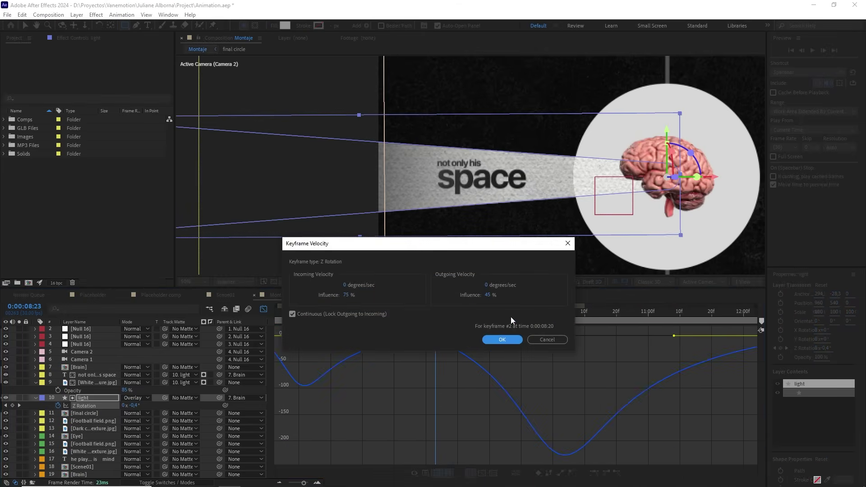
Step: Ease the light's middle Z Rotation keyframe with 75% incoming and 45% outgoing influence, and pull its speed slightly below zero
{"action": "left_click", "coordinate": [502, 339]}
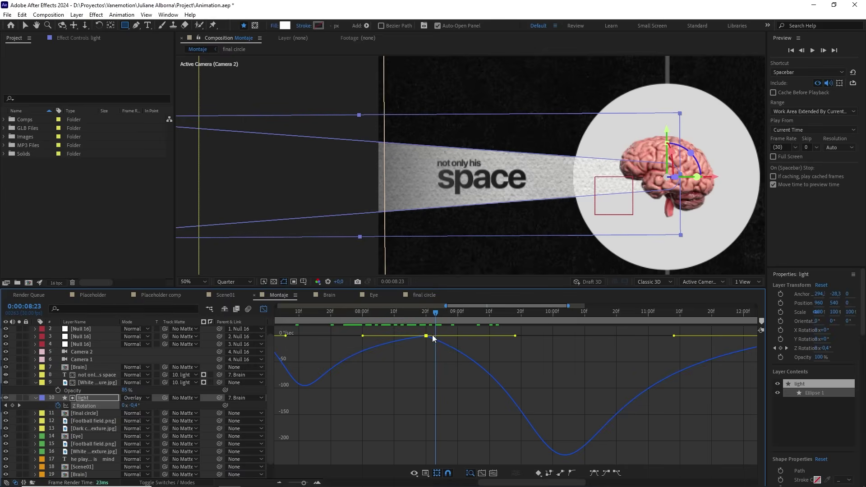
{"action": "mouse_move", "coordinate": [426, 335]}
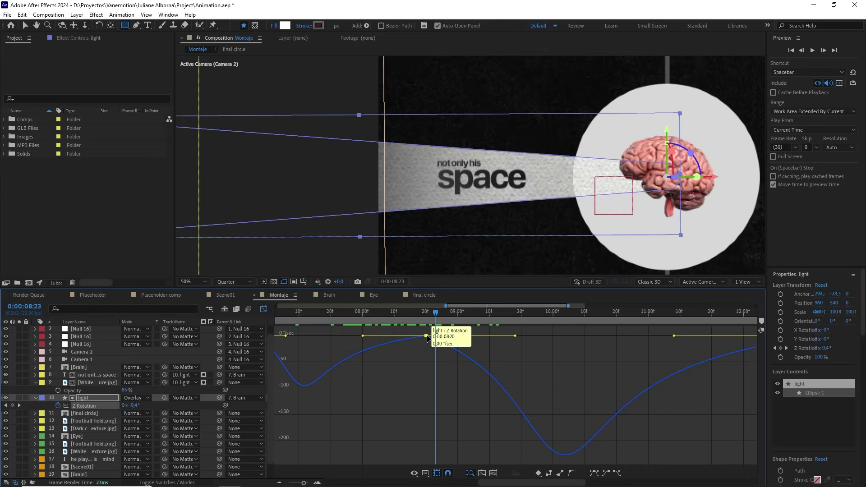
{"action": "left_click_drag", "start_coordinate": [428, 338], "coordinate": [428, 343]}
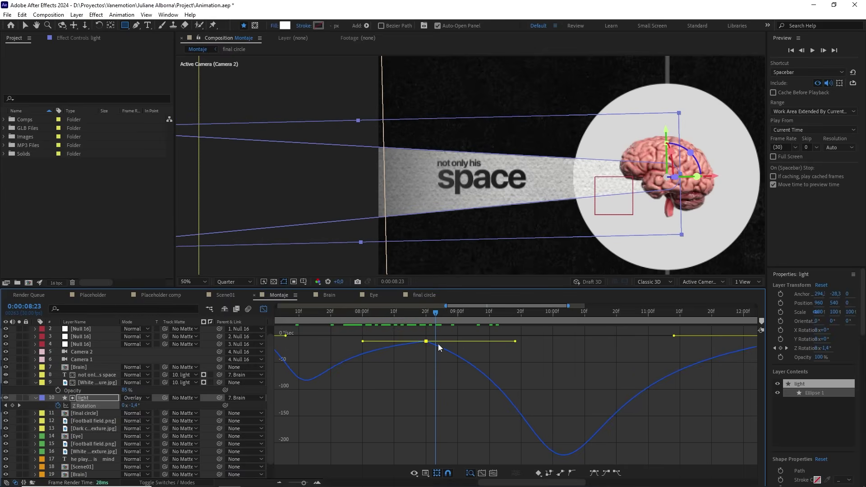
Step: Preview the light's rotation from around 8 seconds to check how smoothly it slows over the text
{"action": "left_click", "coordinate": [349, 312]}
{"action": "key", "text": "space"}
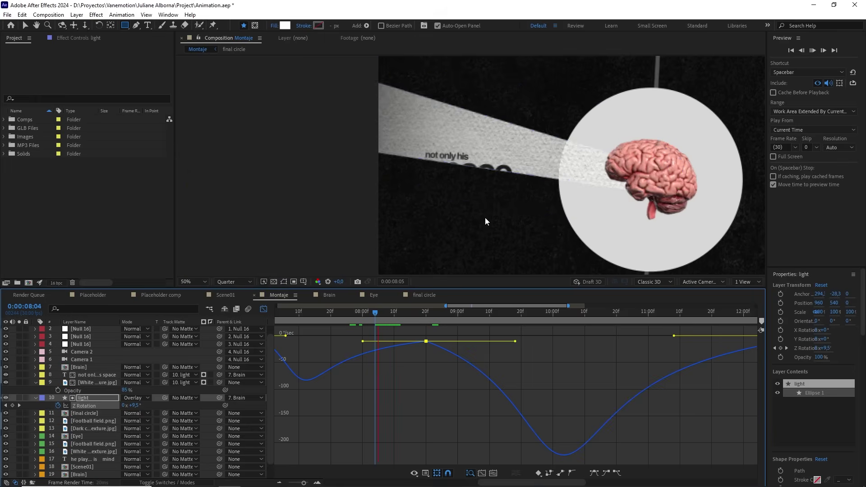
{"action": "left_click_drag", "start_coordinate": [383, 312], "coordinate": [365, 312]}
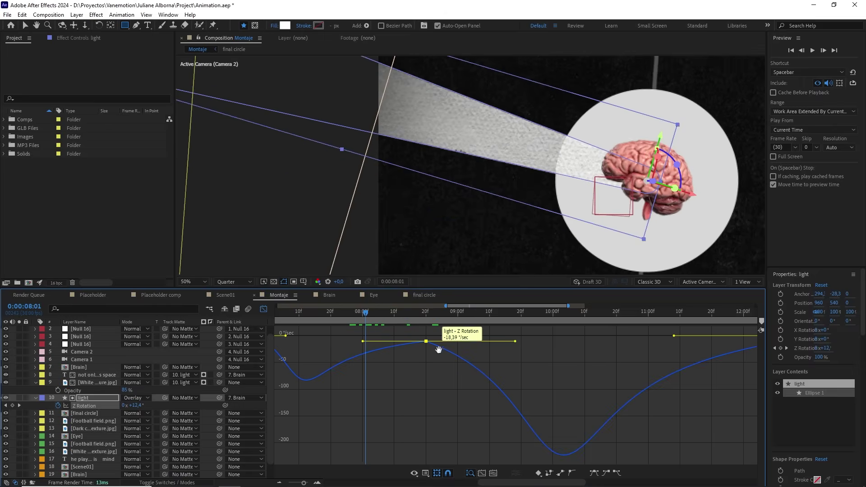
{"action": "key", "text": "space"}
{"action": "left_click", "coordinate": [376, 312]}
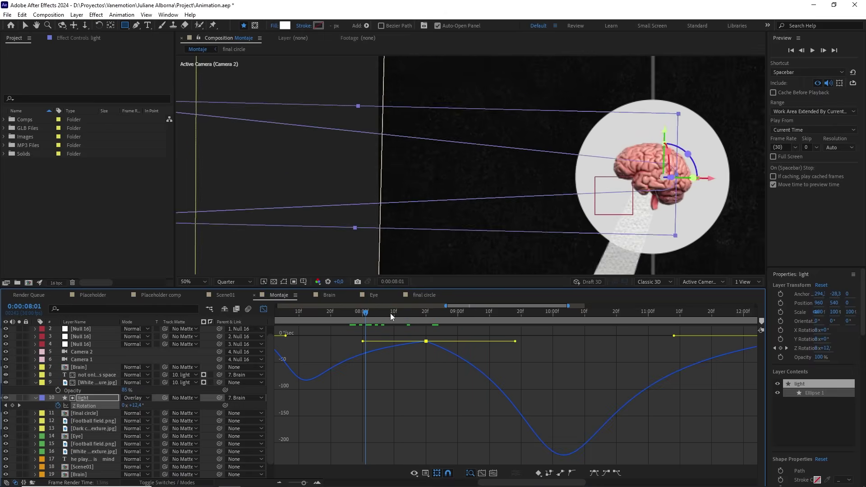
{"action": "key", "text": "space"}
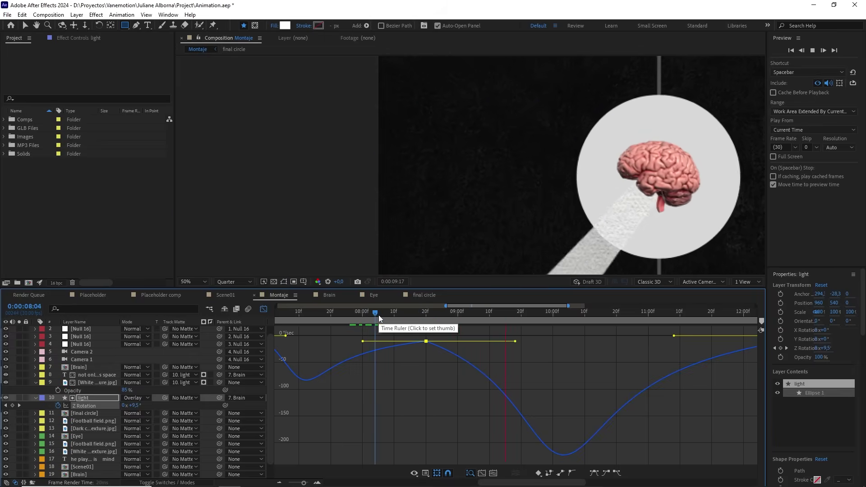
{"action": "left_click", "coordinate": [372, 312]}
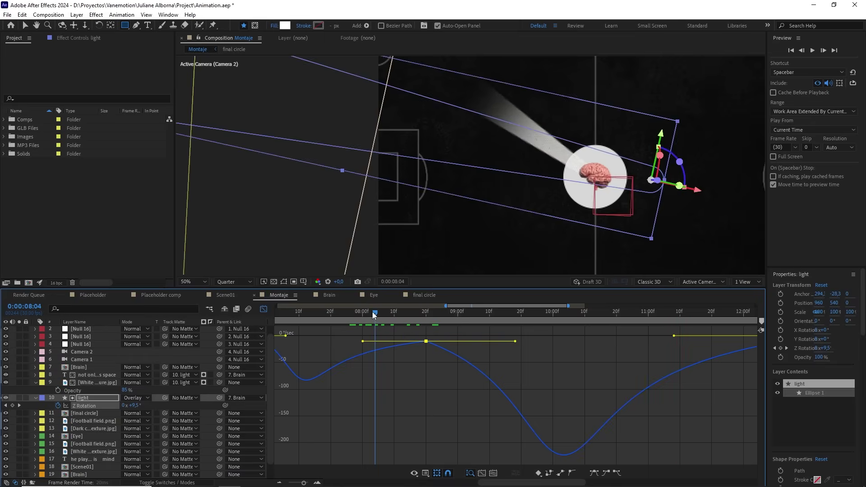
{"action": "key", "text": "space"}
{"action": "key", "text": "space"}
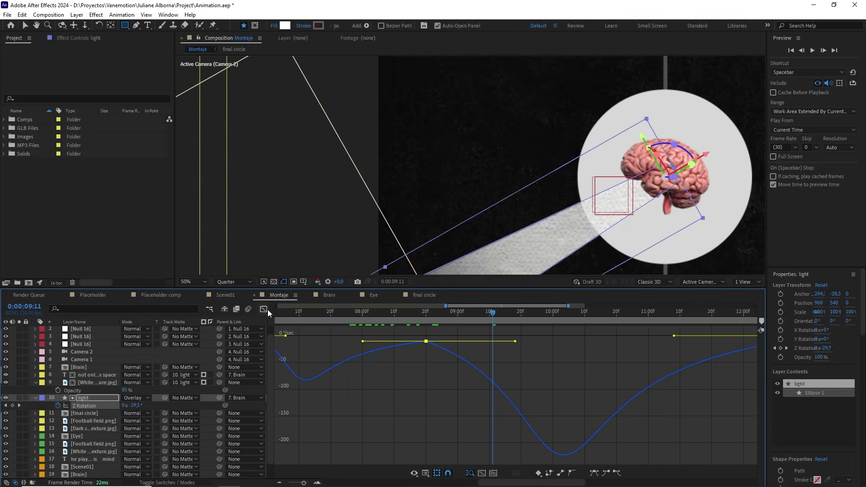
Step: Return to the layer timeline and add a Scale keyframe to the light layer at 0:00:06:27
{"action": "left_click", "coordinate": [264, 309]}
{"action": "scroll", "coordinate": [418, 366], "scroll_direction": "down", "scroll_amount": 5}
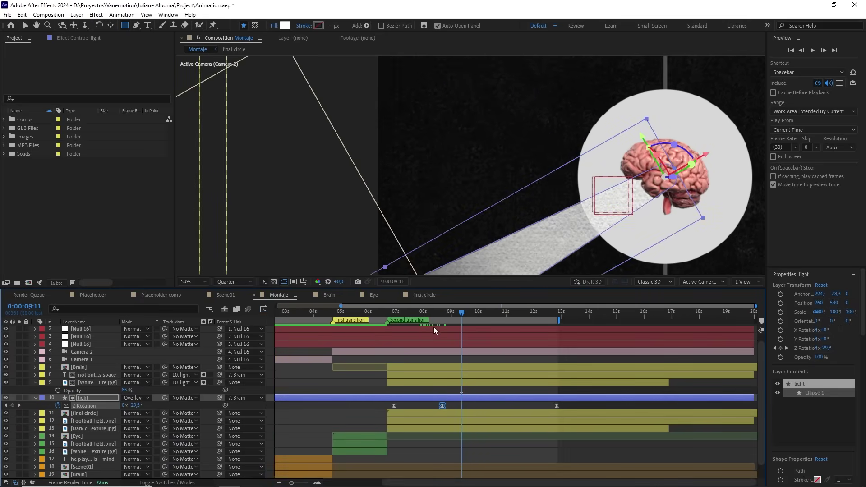
{"action": "left_click_drag", "start_coordinate": [434, 312], "coordinate": [397, 317]}
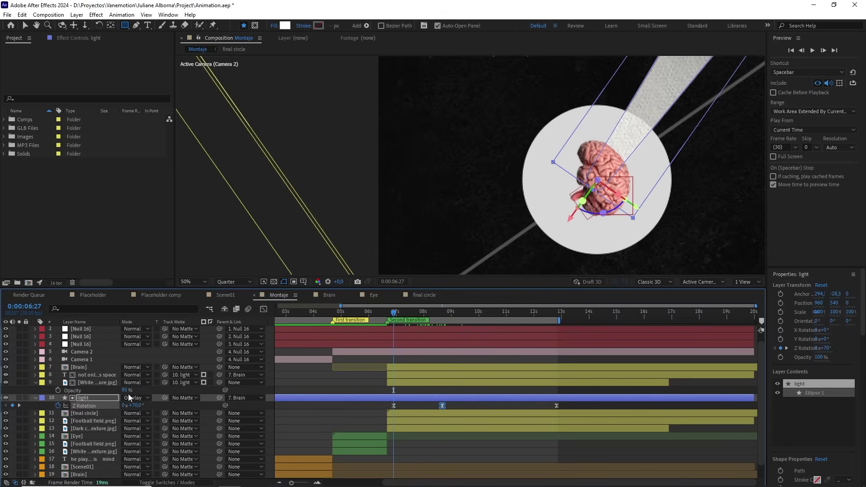
{"action": "left_click", "coordinate": [81, 399]}
{"action": "left_click", "coordinate": [36, 398]}
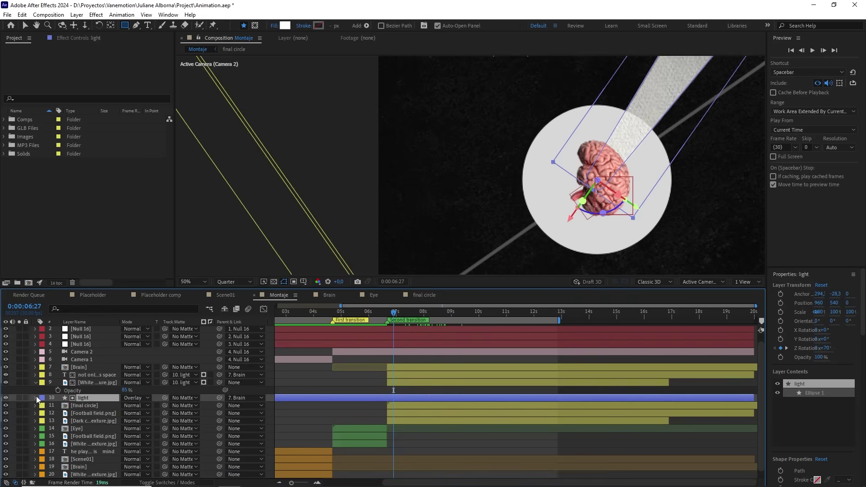
{"action": "key", "text": "alt+shift+s"}
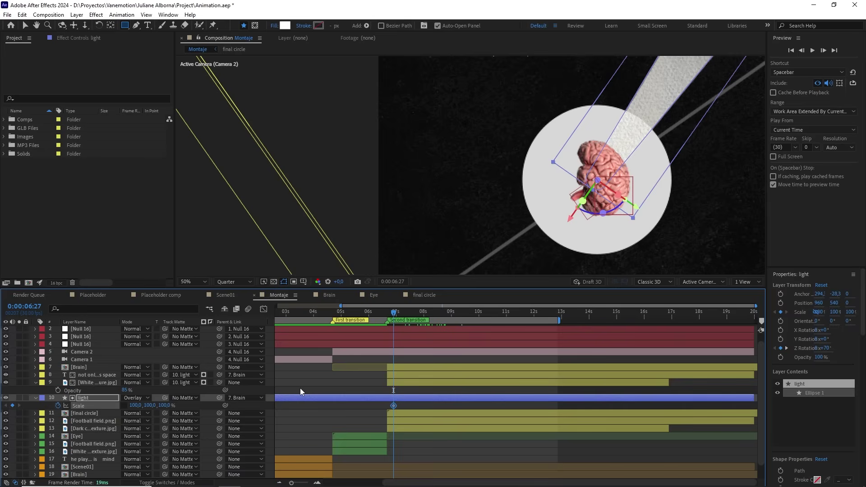
Step: Reveal all animated properties of the light layer and move its Scale keyframe to just after 9 seconds
{"action": "key", "text": "s"}
{"action": "key", "text": "u"}
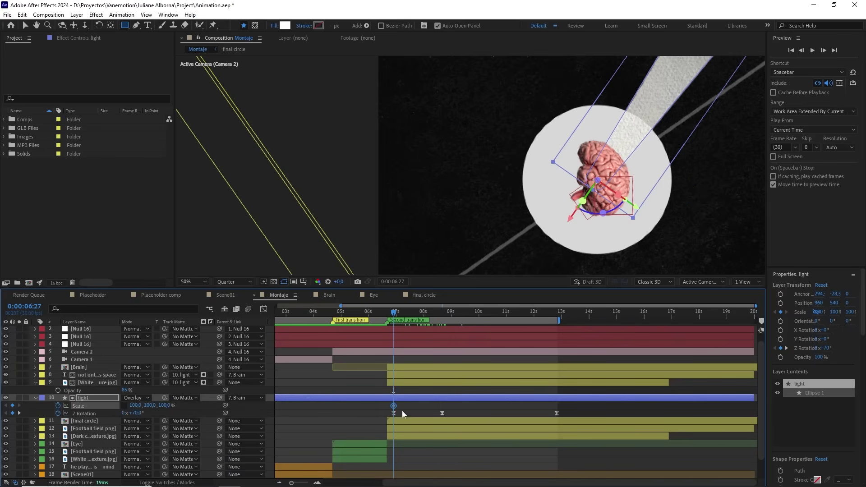
{"action": "left_click_drag", "start_coordinate": [394, 407], "coordinate": [457, 408]}
Step: Keyframe the light's X and Y Scale at 0% at 0:00:06:27 and preview the growing beam
{"action": "left_click_drag", "start_coordinate": [136, 405], "coordinate": [138, 405]}
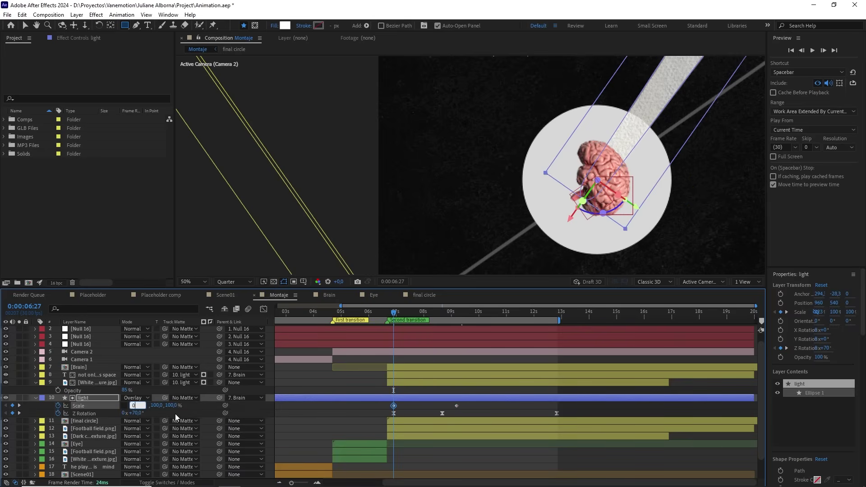
{"action": "type", "text": "0"}
{"action": "key", "text": "Return"}
{"action": "left_click", "coordinate": [148, 405]}
{"action": "type", "text": "0"}
{"action": "key", "text": "Return"}
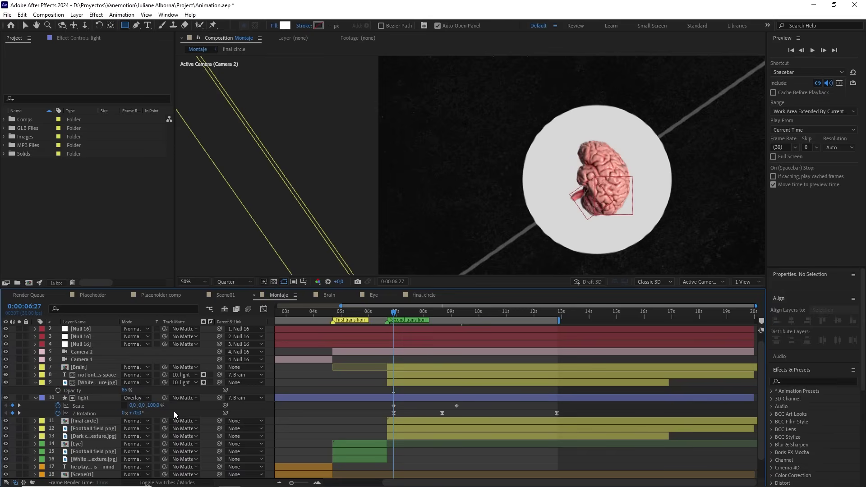
{"action": "left_click", "coordinate": [395, 317]}
{"action": "key", "text": "space"}
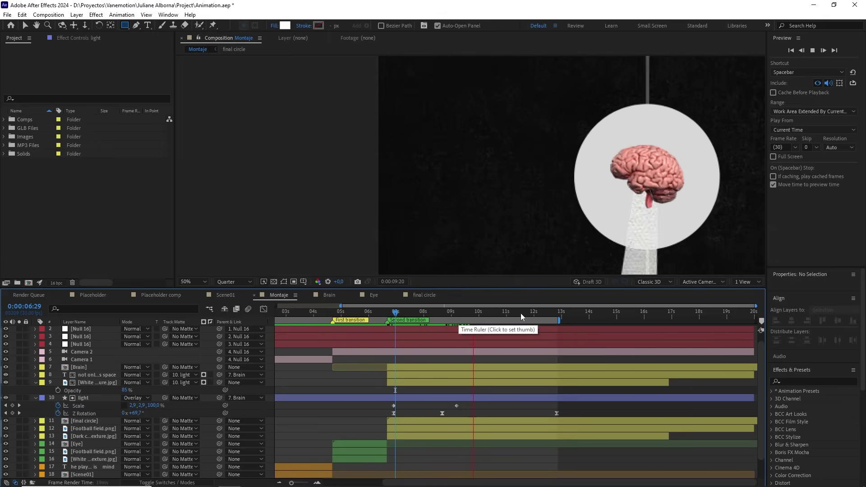
Step: Keyframe the light's Y Scale at 0% at 0:00:12:25, leaving X at 100%
{"action": "left_click", "coordinate": [558, 316]}
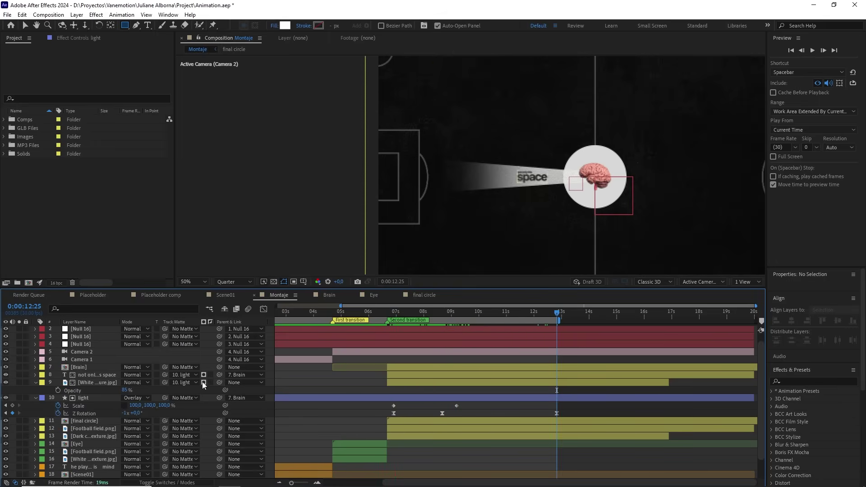
{"action": "left_click_drag", "start_coordinate": [151, 405], "coordinate": [132, 406]}
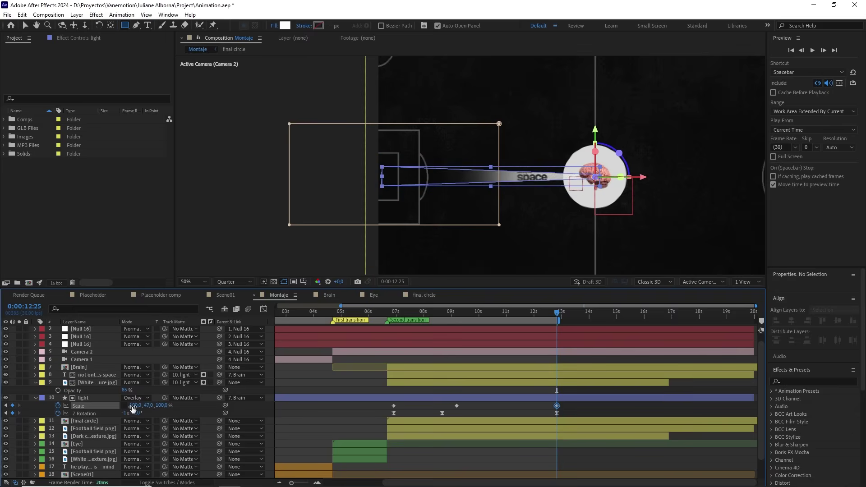
{"action": "left_click", "coordinate": [149, 406]}
{"action": "type", "text": "0"}
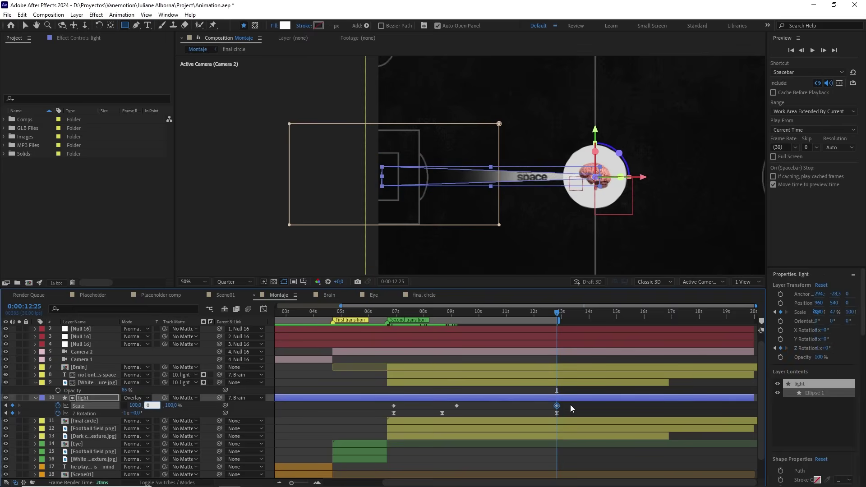
{"action": "key", "text": "Return"}
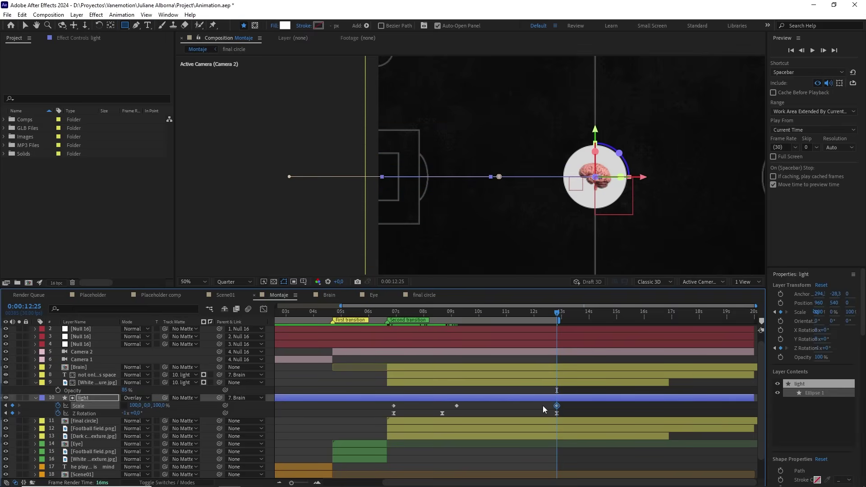
Step: Fit the composition in the viewer and play back the second transition to review the light's scale and rotation
{"action": "left_click_drag", "start_coordinate": [460, 311], "coordinate": [439, 312]}
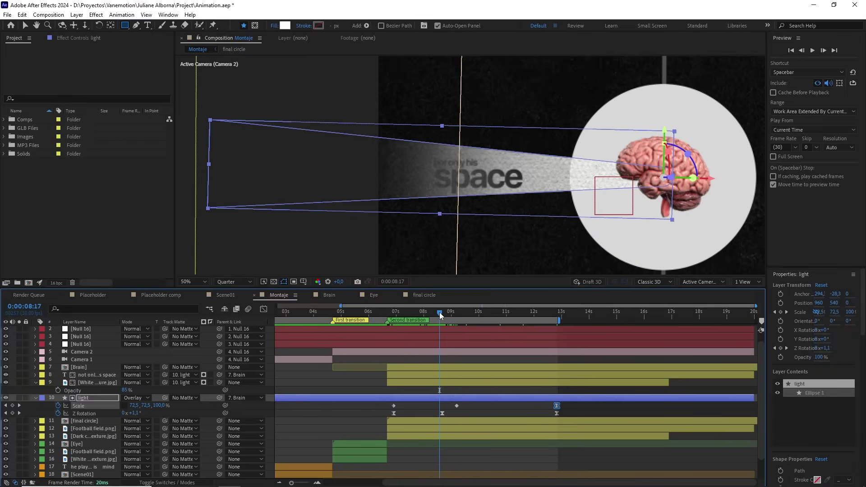
{"action": "key", "text": "space"}
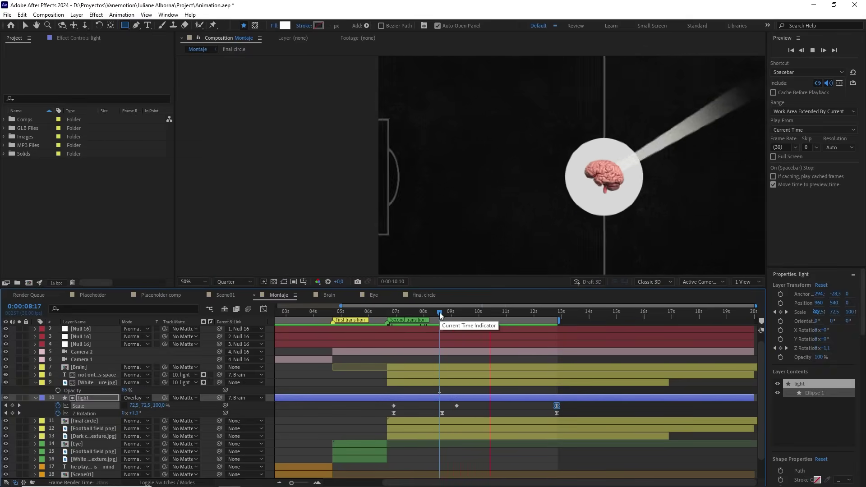
{"action": "left_click", "coordinate": [195, 281]}
{"action": "left_click", "coordinate": [199, 292]}
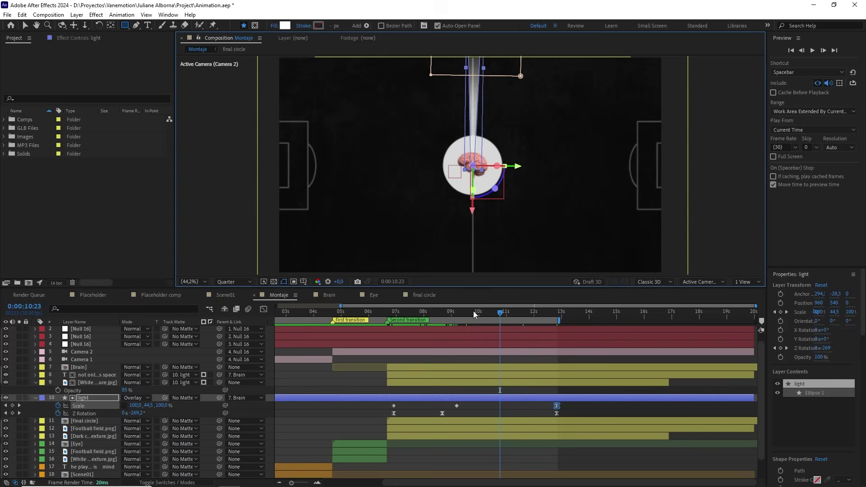
{"action": "left_click_drag", "start_coordinate": [473, 310], "coordinate": [383, 316]}
{"action": "key", "text": "space"}
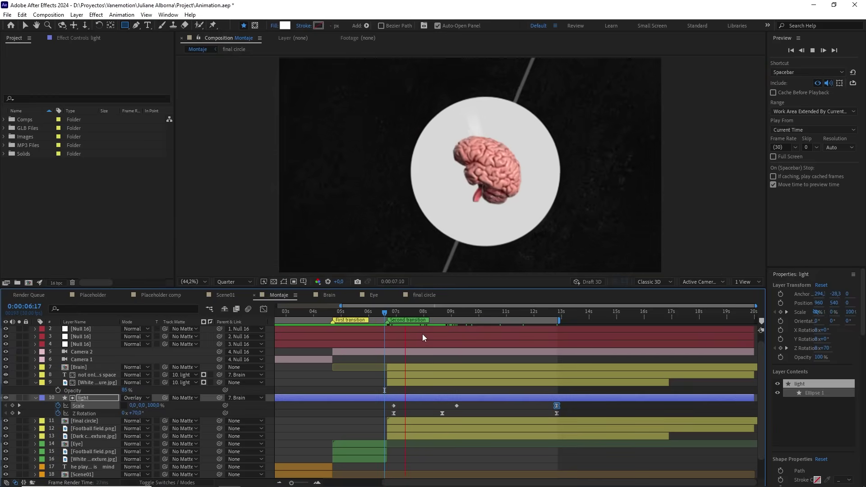
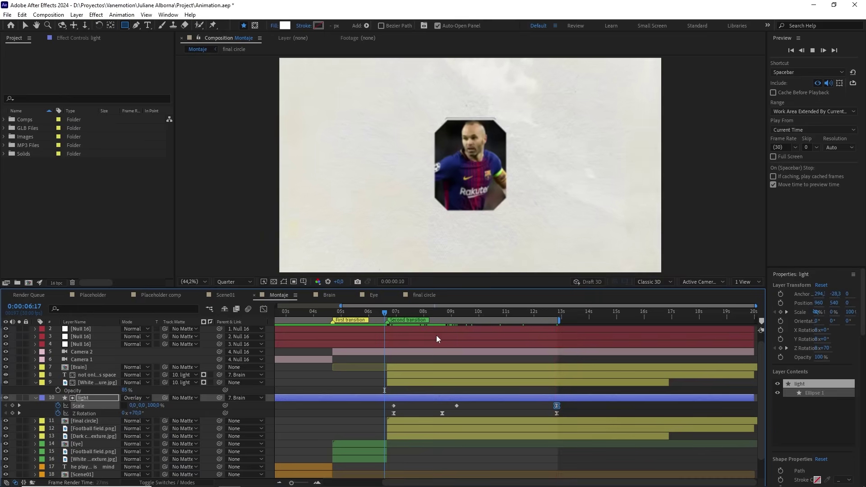
{"action": "key", "text": "space"}
{"action": "left_click_drag", "start_coordinate": [437, 310], "coordinate": [461, 316]}
{"action": "key", "text": "space"}
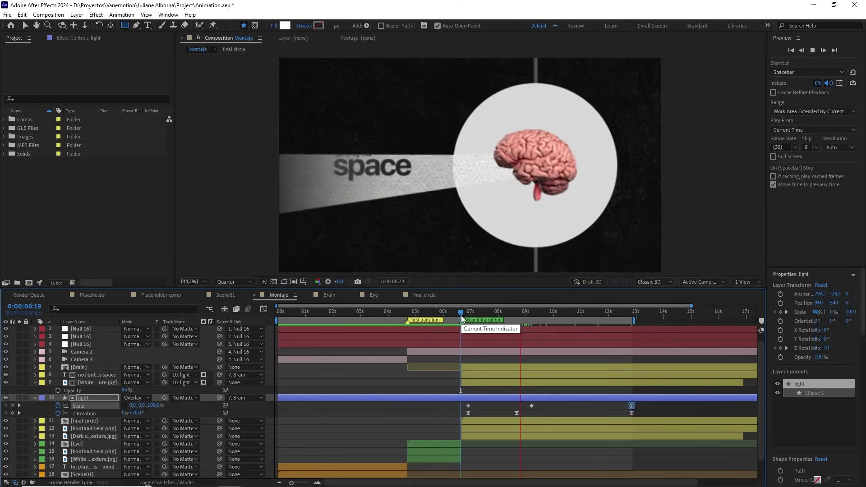
Step: At 0:00:08:22, shift the "not only his space" text closer to the brain, to about -3 on X, and preview it
{"action": "left_click_drag", "start_coordinate": [461, 315], "coordinate": [518, 318]}
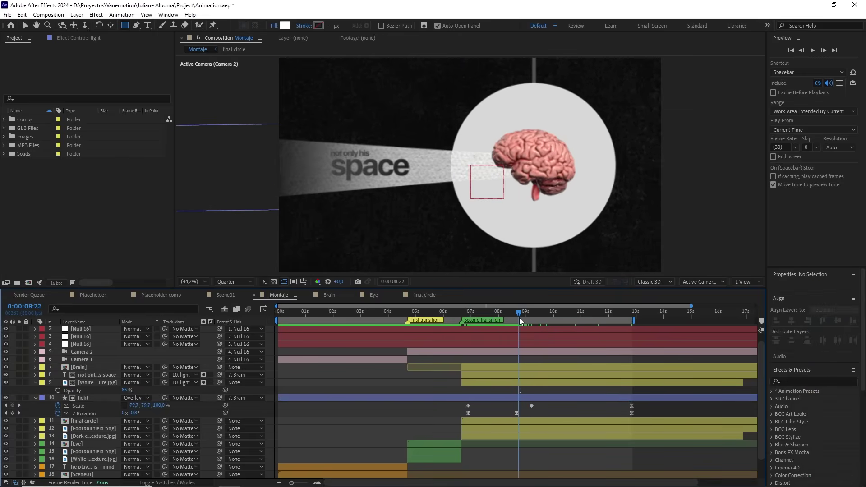
{"action": "left_click", "coordinate": [106, 376]}
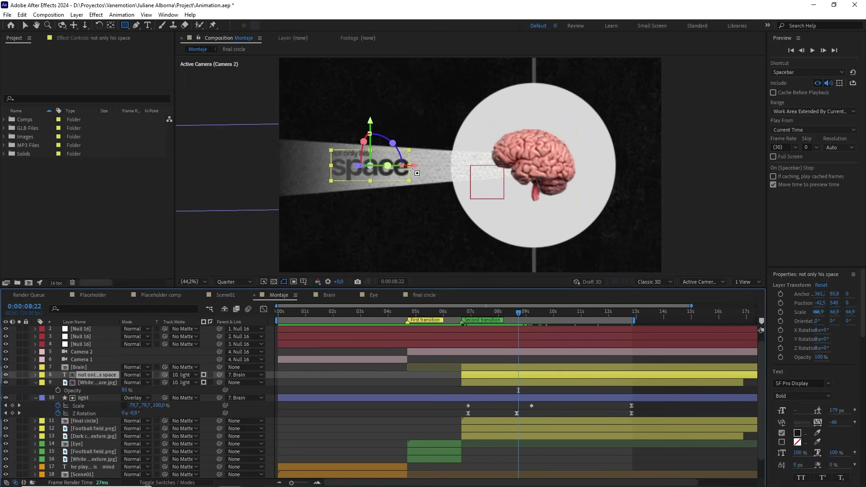
{"action": "key", "text": "v"}
{"action": "left_click_drag", "start_coordinate": [413, 167], "coordinate": [421, 170]}
{"action": "key", "text": "space"}
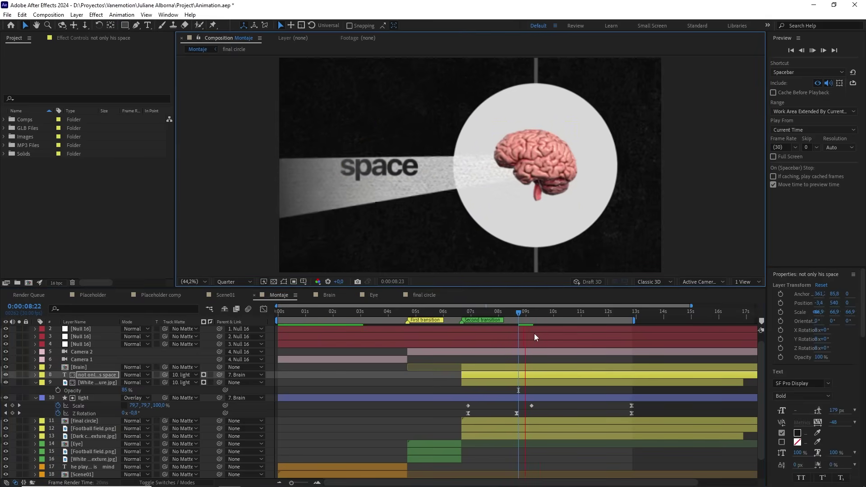
{"action": "key", "text": "space"}
{"action": "mouse_move", "coordinate": [528, 312]}
{"action": "left_mouse_down"}
{"action": "mouse_move", "coordinate": [503, 314]}
{"action": "mouse_move", "coordinate": [514, 316]}
{"action": "left_mouse_up"}
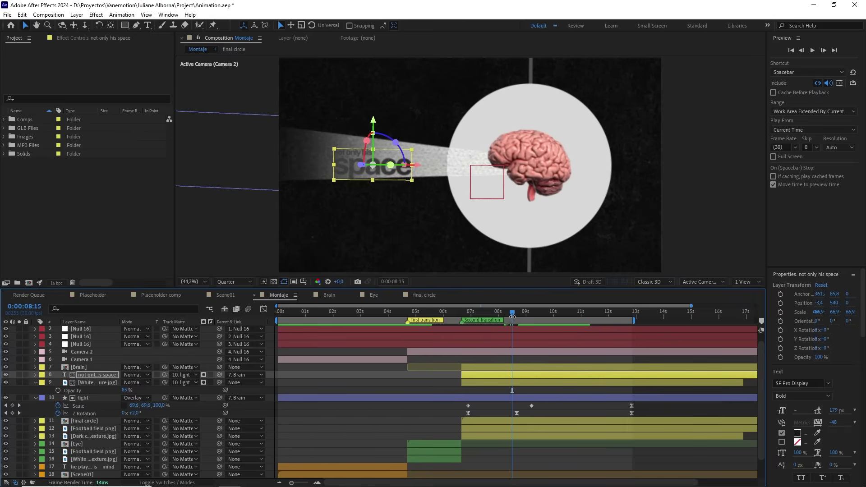
Step: Find the Turbulent Displace effect and apply it to the Brain layer in the second transition
{"action": "left_click", "coordinate": [230, 282]}
{"action": "left_click", "coordinate": [378, 379]}
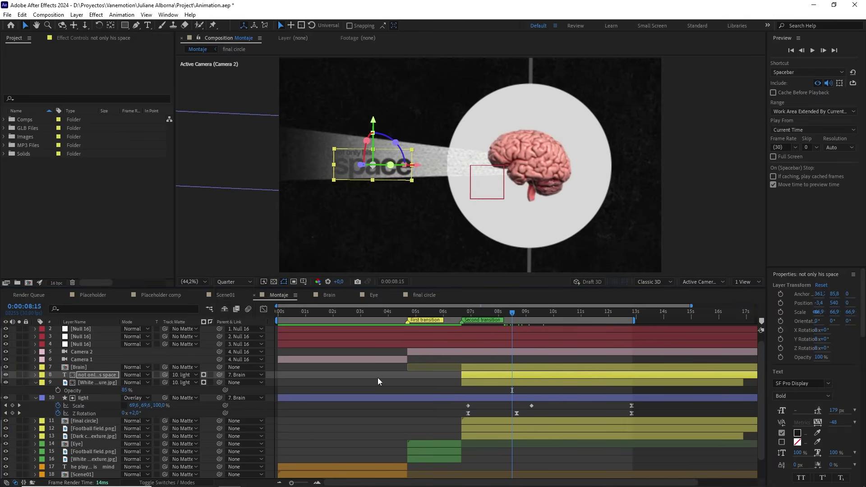
{"action": "left_click", "coordinate": [377, 378]}
{"action": "left_click", "coordinate": [88, 369]}
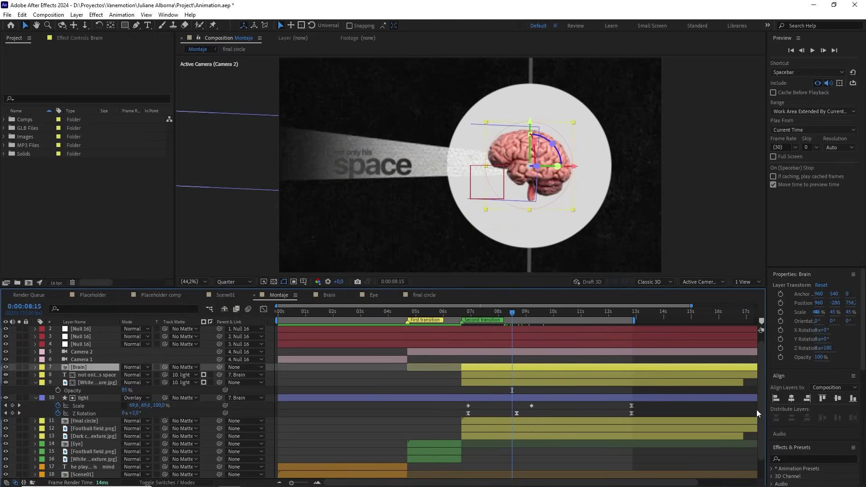
{"action": "left_click", "coordinate": [804, 458]}
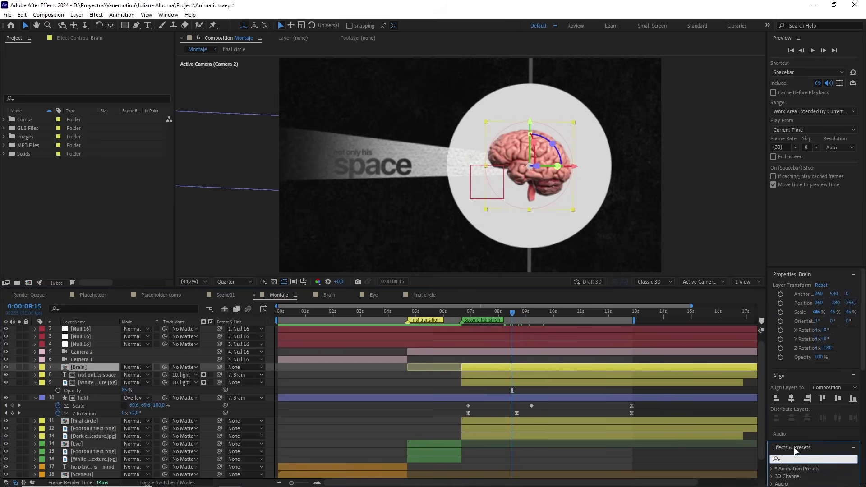
{"action": "scroll", "coordinate": [847, 336], "scroll_direction": "down", "scroll_amount": 5}
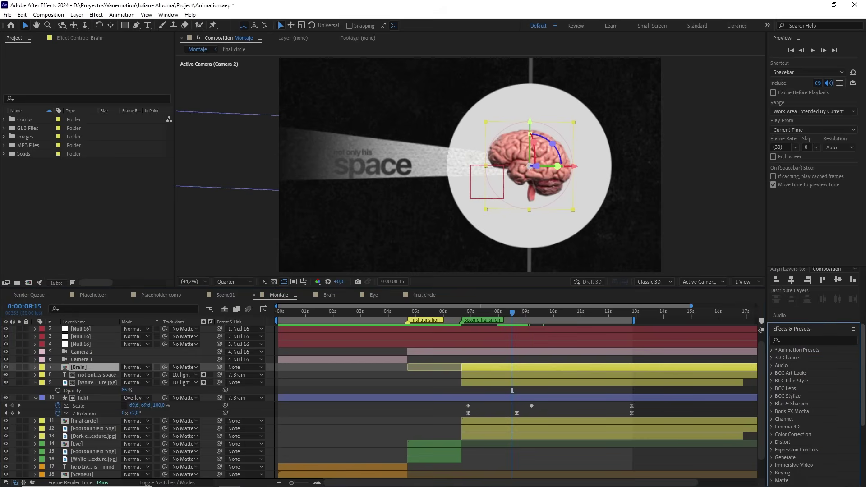
{"action": "left_click", "coordinate": [817, 328]}
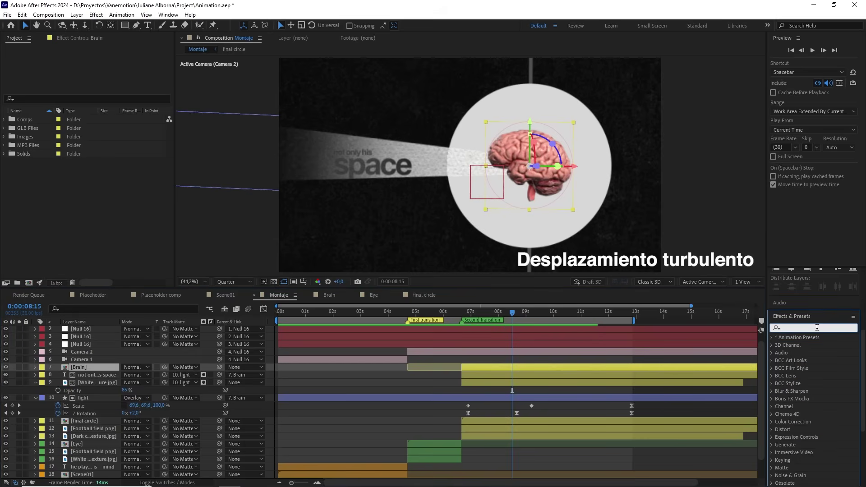
{"action": "type", "text": "turbu"}
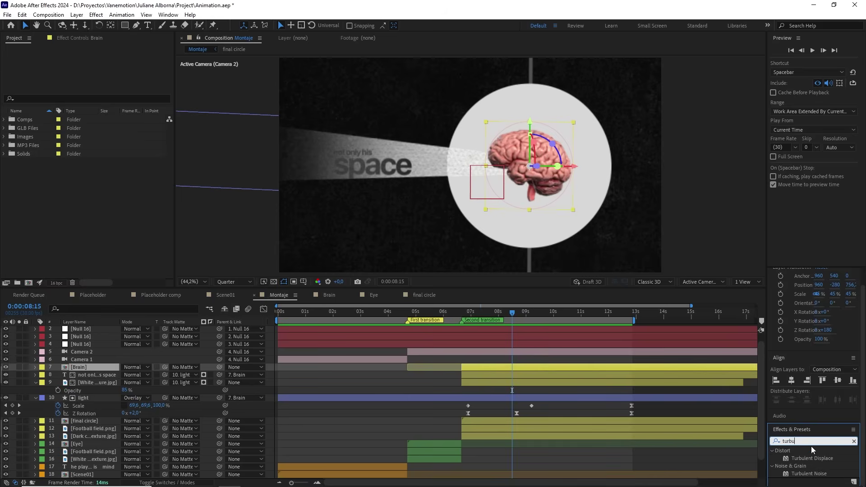
{"action": "left_click_drag", "start_coordinate": [808, 458], "coordinate": [87, 367]}
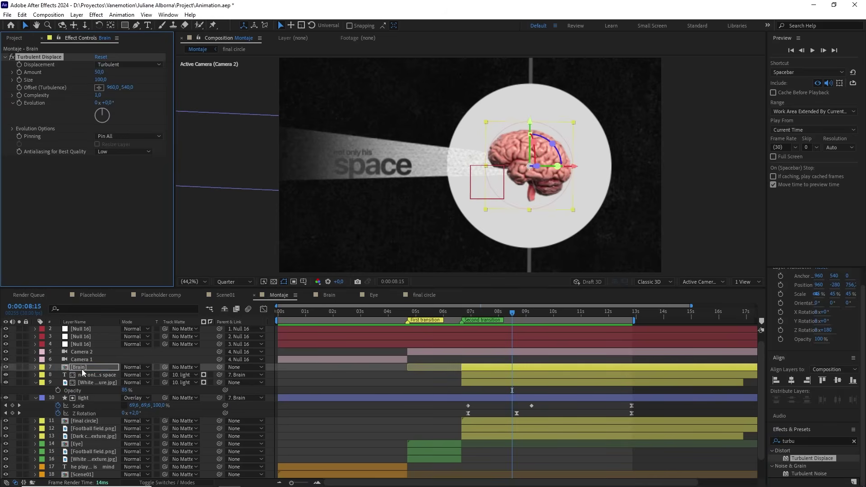
Step: Set the Brain's Turbulent Displace Amount to 10 and drive its Evolution with the expression lines posterizeTime(6) and time*300
{"action": "left_click", "coordinate": [99, 73]}
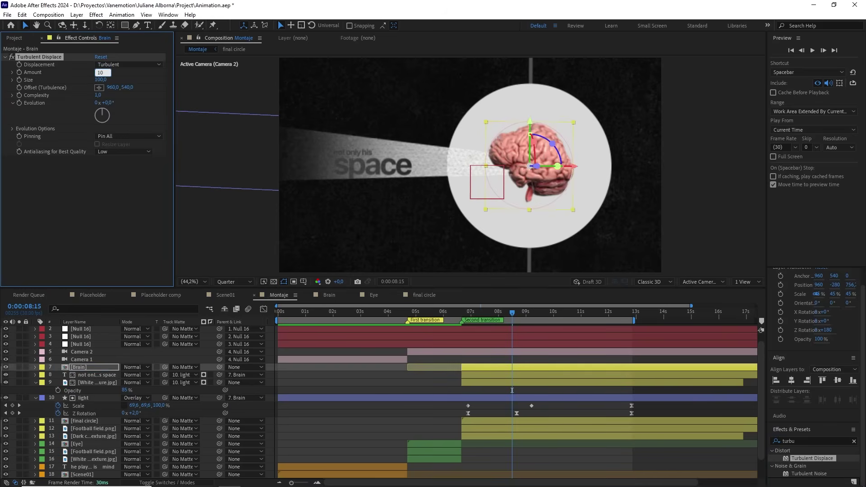
{"action": "left_click", "coordinate": [98, 185]}
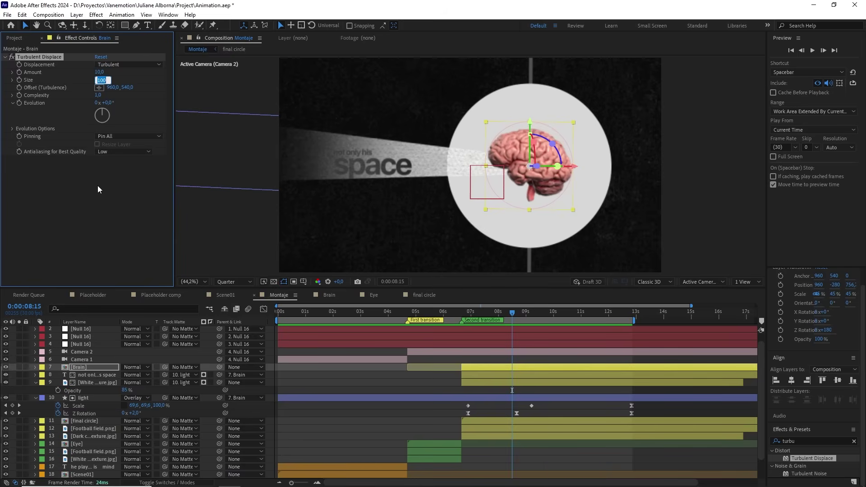
{"action": "left_click", "coordinate": [20, 103], "text": "alt"}
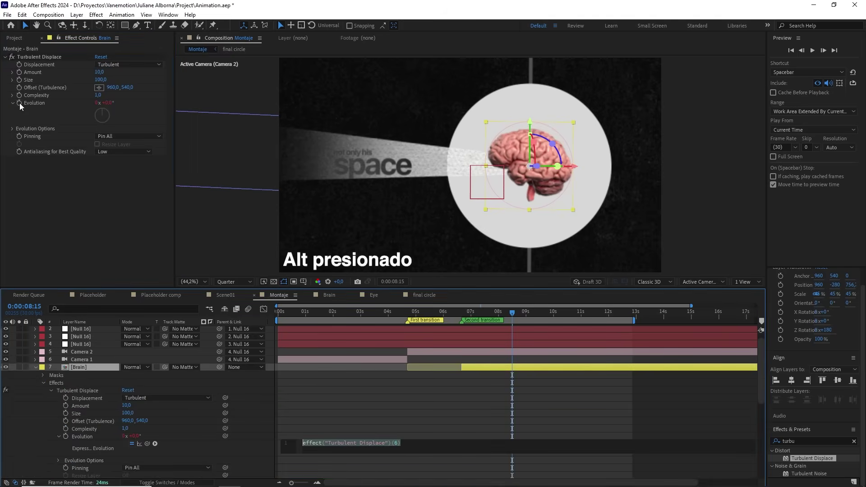
{"action": "type", "text": "posterizeTime()"}
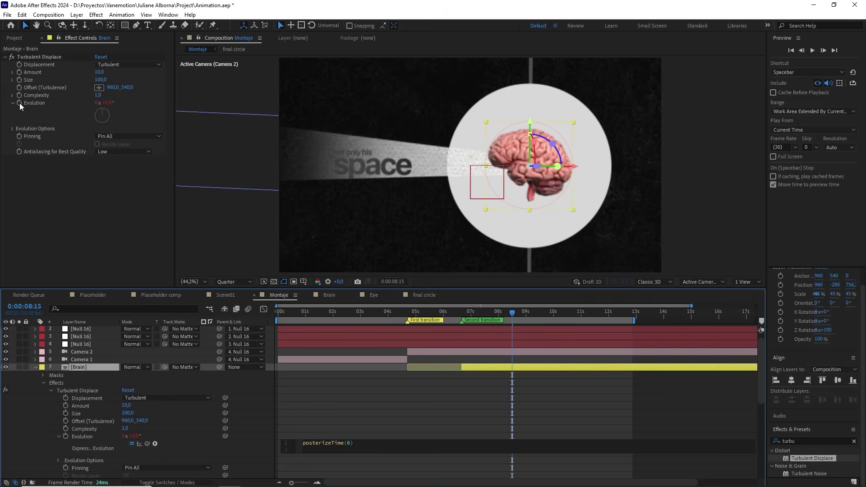
{"action": "type", "text": "time*300"}
{"action": "key", "text": "KP_Enter"}
{"action": "left_click", "coordinate": [450, 390]}
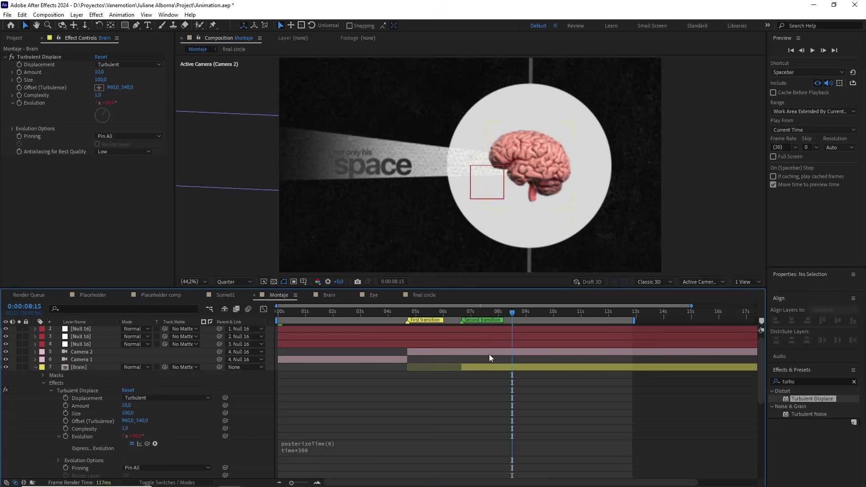
Step: Solo the Brain layer, play back its turbulent displacement at several zoom levels, and show the other layers again
{"action": "left_click", "coordinate": [19, 367]}
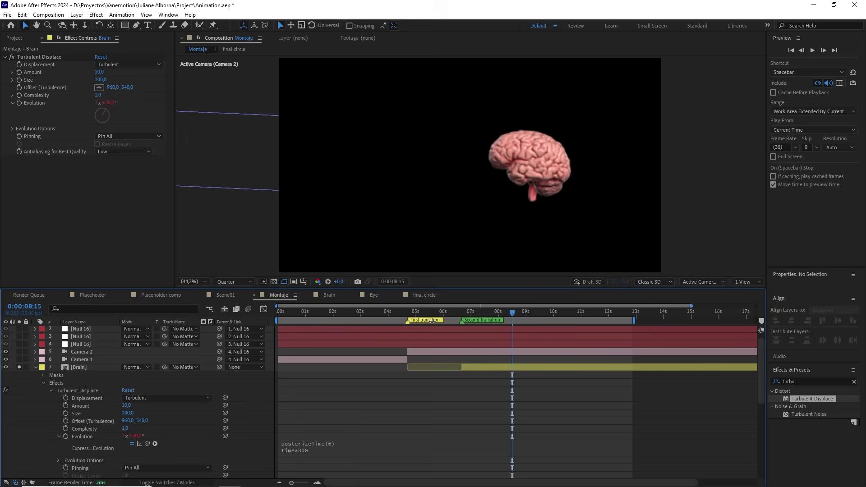
{"action": "left_click", "coordinate": [483, 313]}
{"action": "key", "text": "space"}
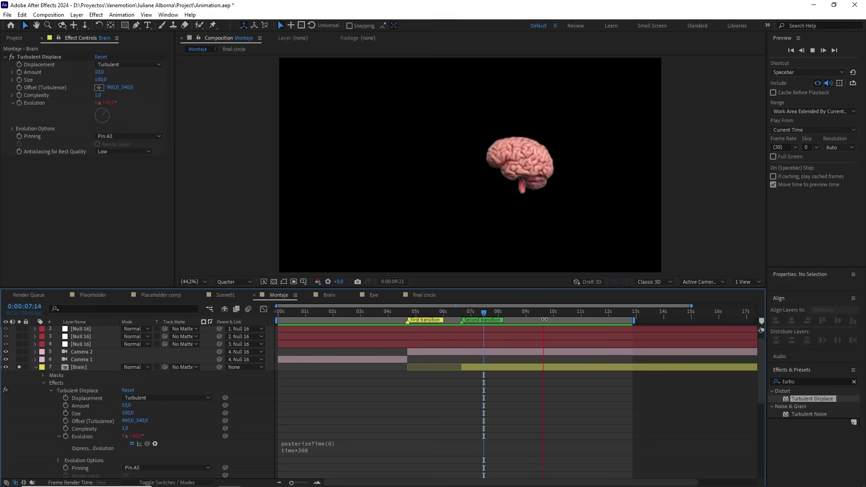
{"action": "left_click", "coordinate": [518, 313]}
{"action": "left_click", "coordinate": [517, 313]}
{"action": "key", "text": "period"}
{"action": "key", "text": "space"}
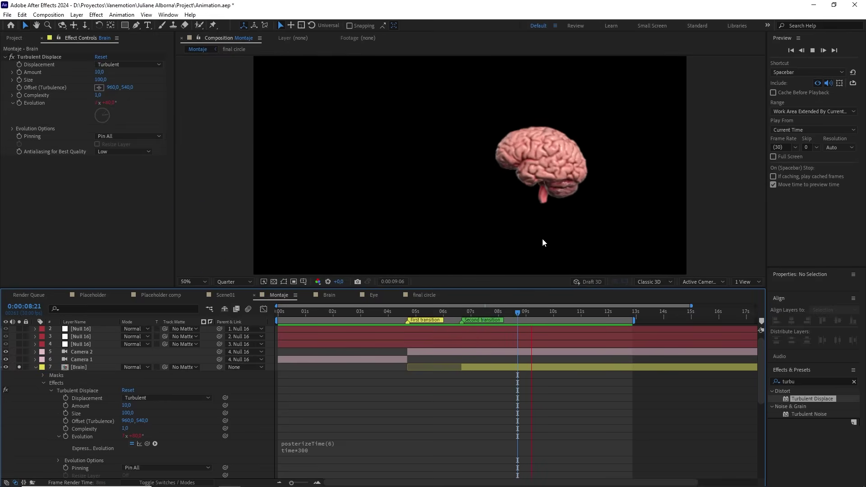
{"action": "key", "text": "period"}
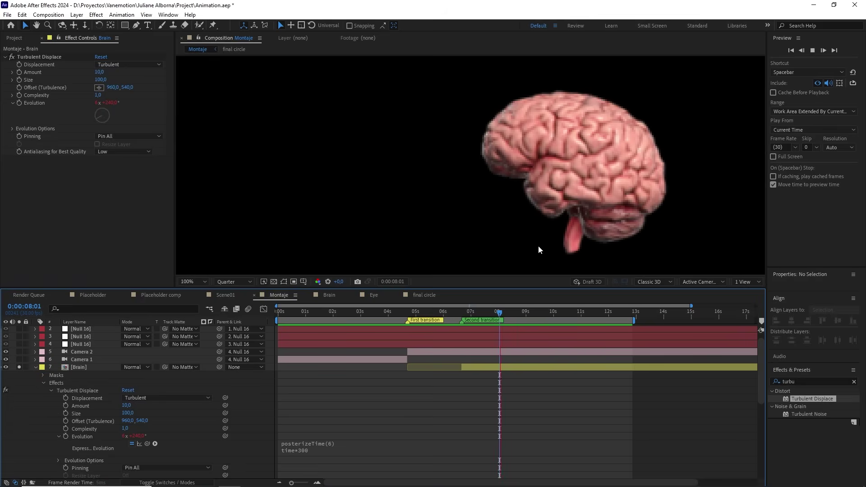
{"action": "key", "text": "space"}
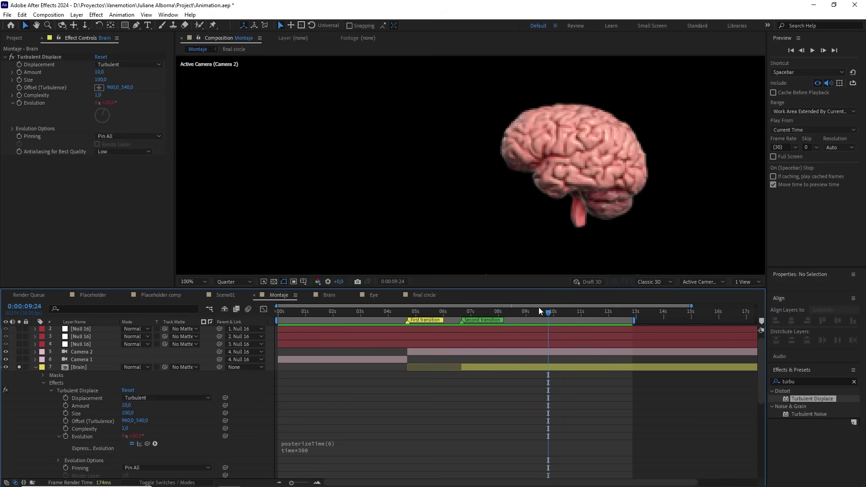
{"action": "left_click", "coordinate": [499, 314]}
{"action": "key", "text": "space"}
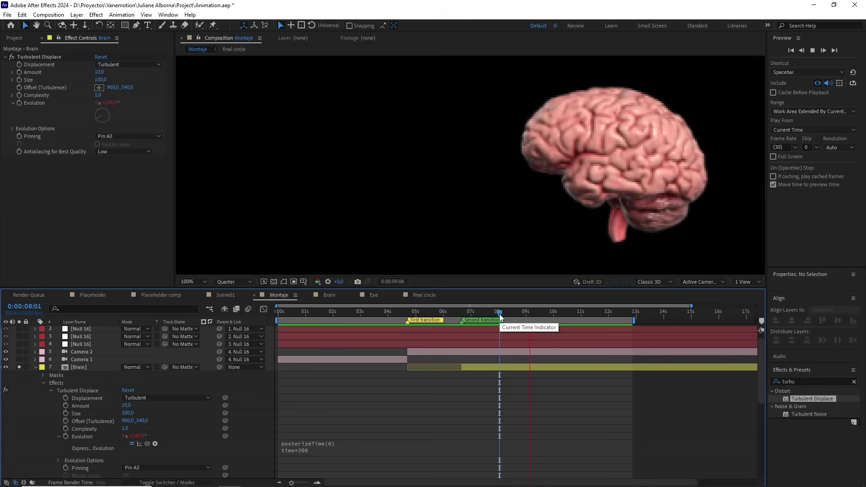
{"action": "key", "text": "space"}
{"action": "key", "text": "comma"}
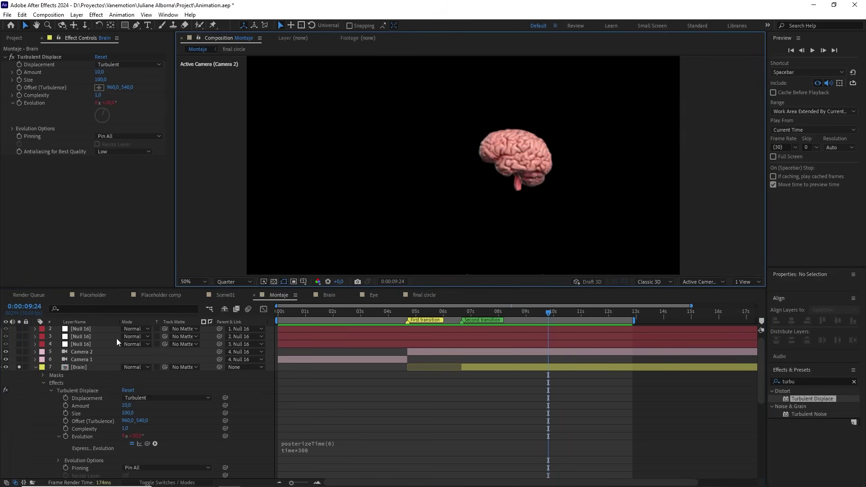
{"action": "left_click", "coordinate": [19, 366]}
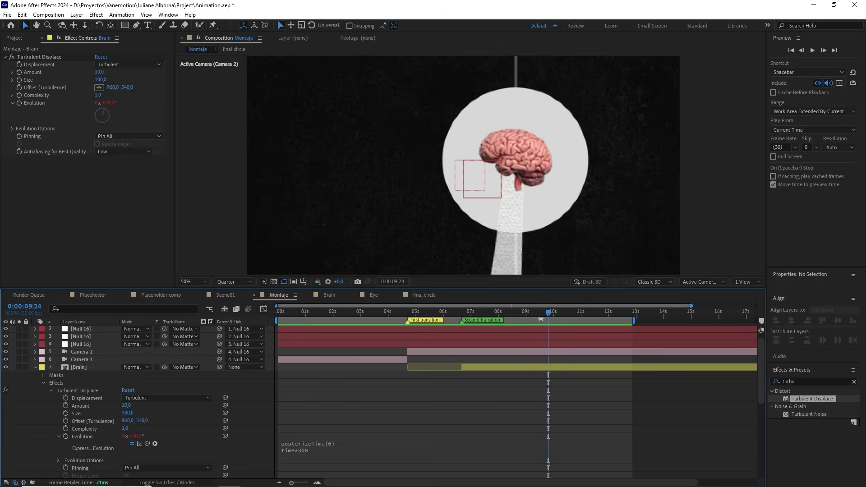
Step: Move to 0:00:08:23 and apply Turbulent Displace to the light layer
{"action": "left_click_drag", "start_coordinate": [541, 319], "coordinate": [519, 321]}
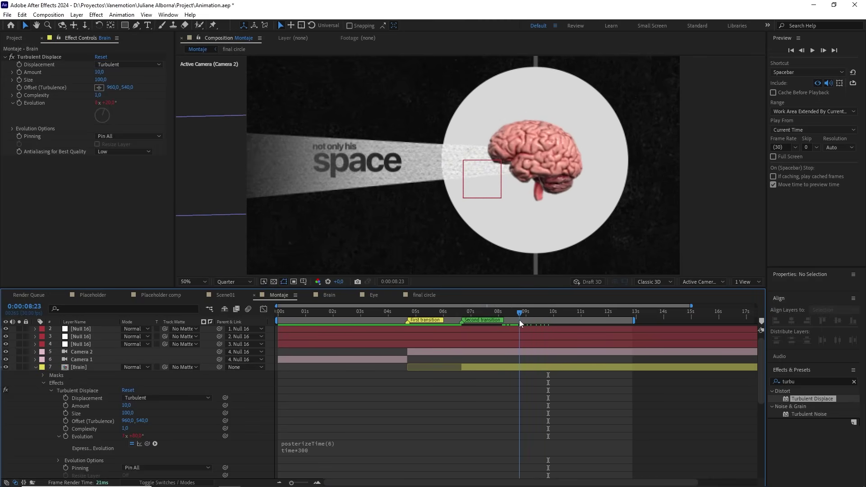
{"action": "left_click", "coordinate": [36, 367]}
{"action": "left_click", "coordinate": [96, 399]}
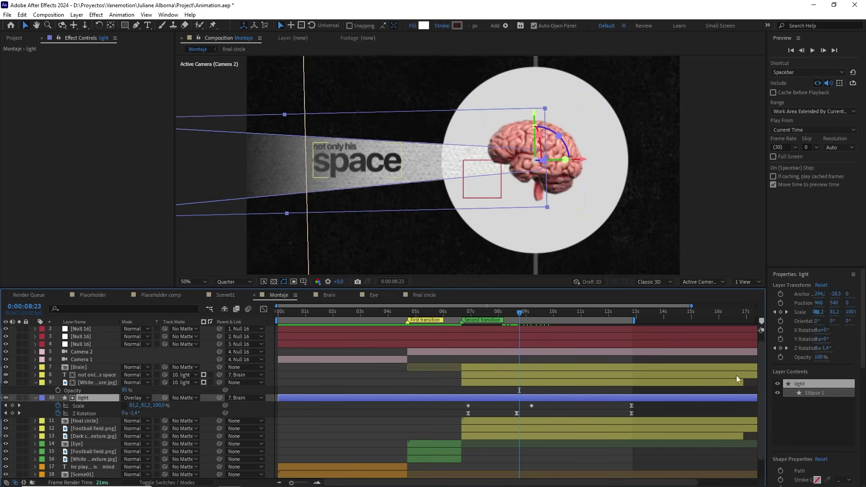
{"action": "left_click_drag", "start_coordinate": [861, 316], "coordinate": [861, 435]}
{"action": "left_click_drag", "start_coordinate": [808, 460], "coordinate": [86, 402]}
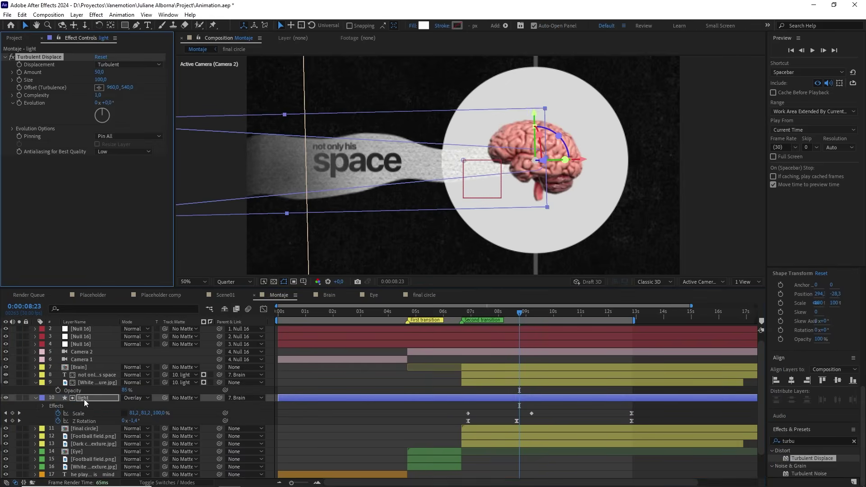
Step: Set the light's Turbulent Displace Amount to 20 and Size to 2 to roughen the beam's edges finely
{"action": "scroll", "coordinate": [439, 193], "scroll_direction": "up", "scroll_amount": 2}
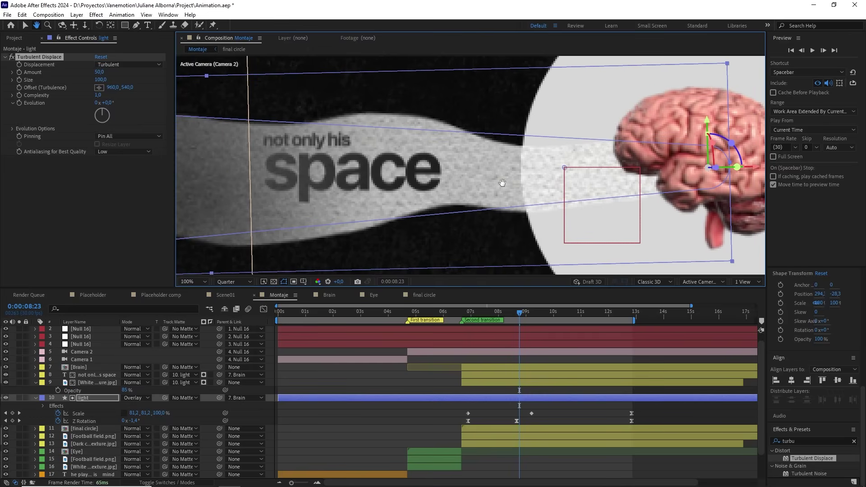
{"action": "left_click_drag", "start_coordinate": [100, 72], "coordinate": [91, 73]}
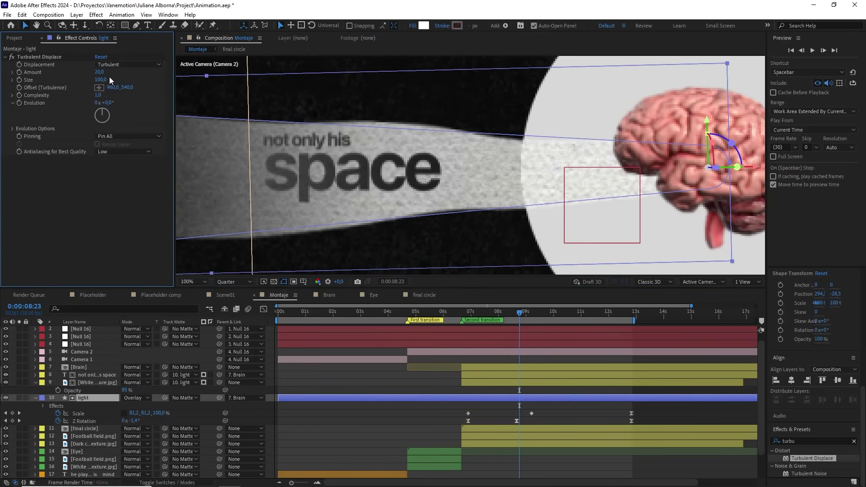
{"action": "type", "text": "2"}
{"action": "key", "text": "Return"}
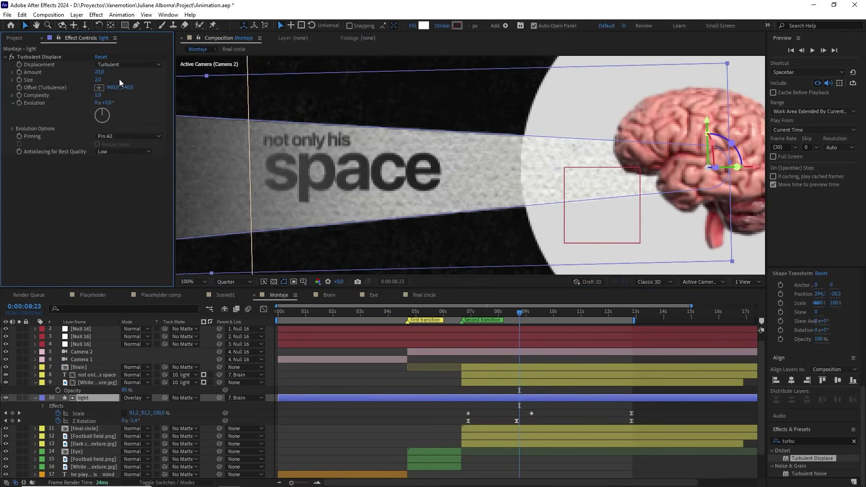
Step: Switch the preview to Full resolution and examine the beam's edge up close, comparing it with the displacement toggled
{"action": "left_click", "coordinate": [230, 282]}
{"action": "left_click", "coordinate": [229, 302]}
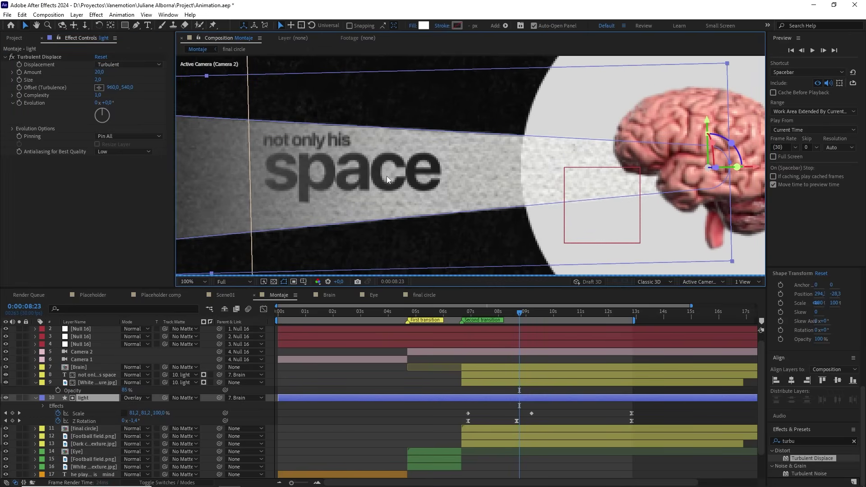
{"action": "scroll", "coordinate": [386, 176], "scroll_direction": "up", "scroll_amount": 2}
{"action": "left_click_drag", "start_coordinate": [422, 174], "coordinate": [461, 206]}
{"action": "left_click", "coordinate": [386, 380]}
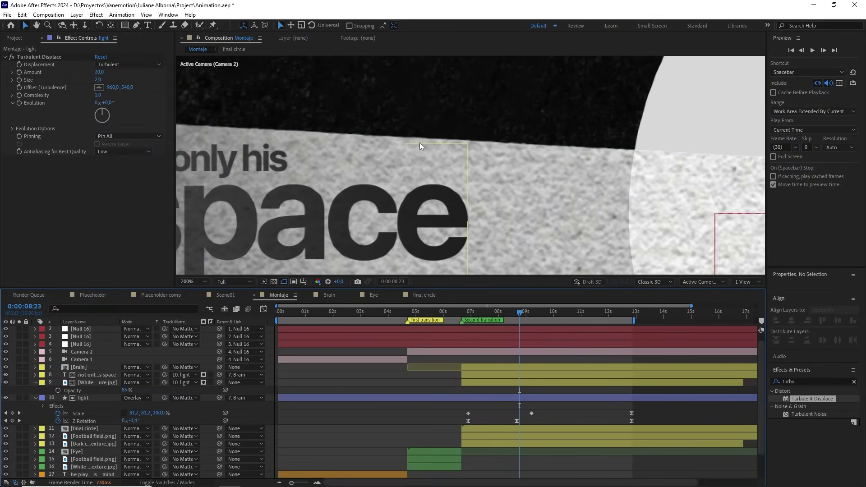
{"action": "left_click", "coordinate": [12, 58]}
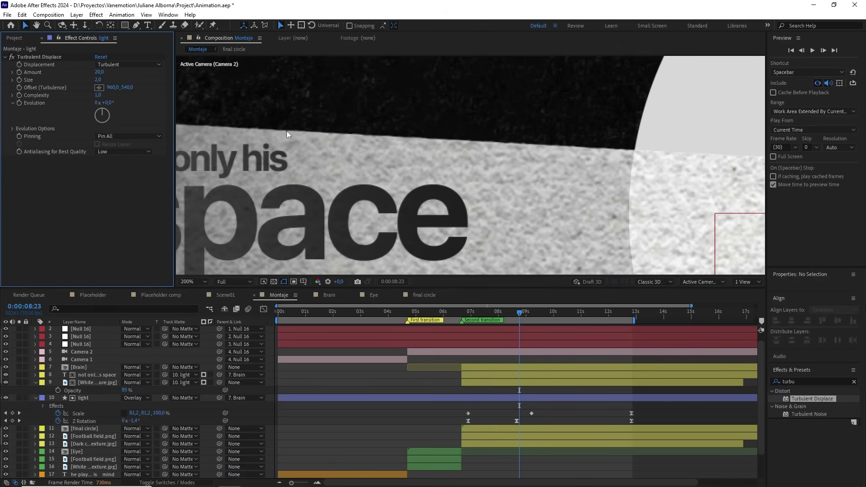
{"action": "scroll", "coordinate": [411, 155], "scroll_direction": "down", "scroll_amount": 3}
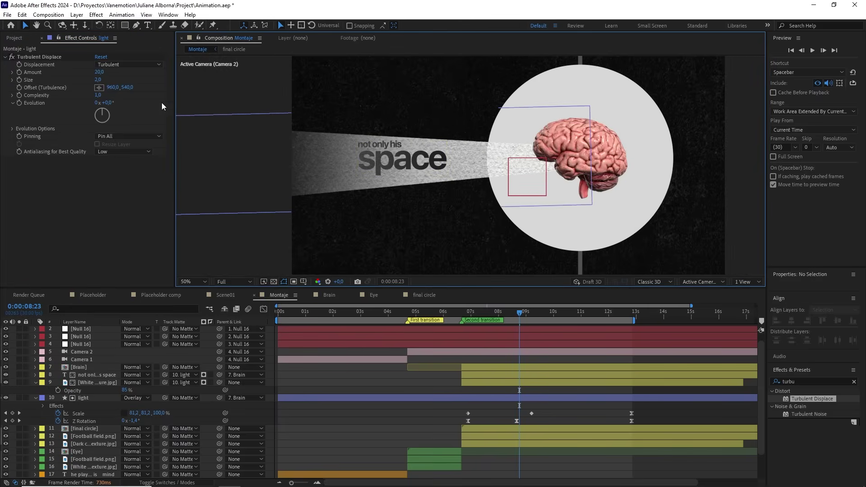
Step: Copy the light's Turbulent Displace effect onto the "not only his space" text layer
{"action": "left_click", "coordinate": [45, 56]}
{"action": "key", "text": "ctrl+c"}
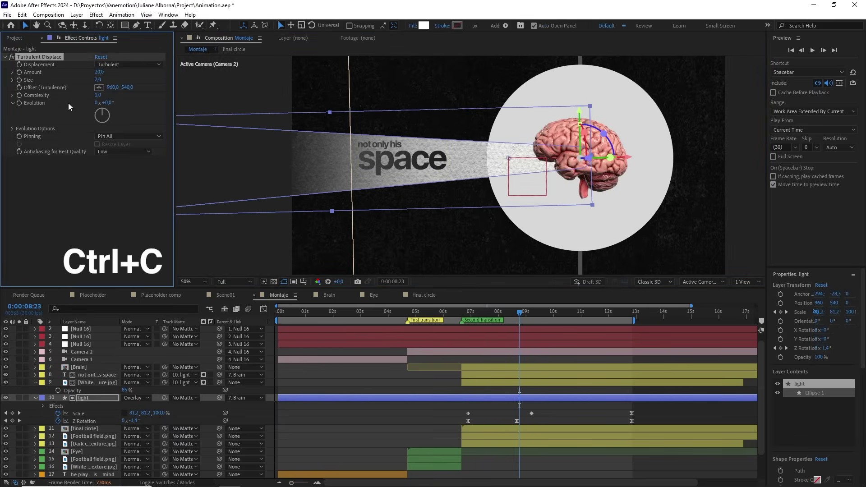
{"action": "left_click", "coordinate": [93, 382]}
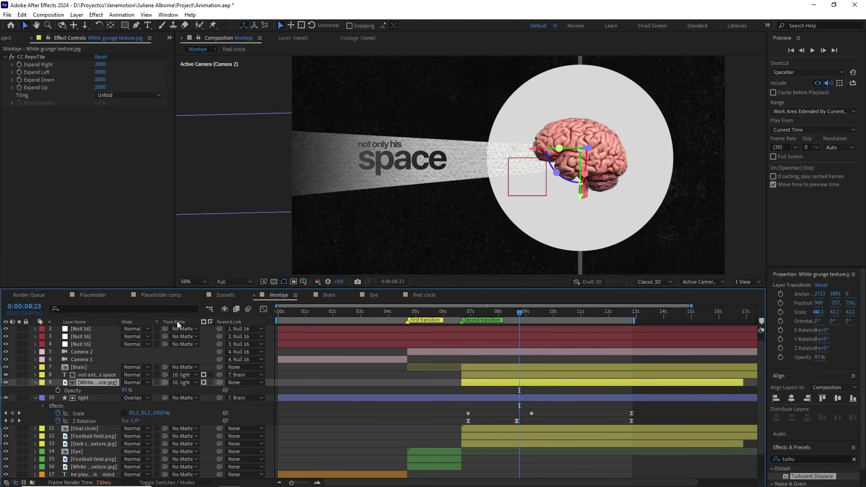
{"action": "left_click", "coordinate": [92, 374]}
{"action": "key", "text": "ctrl+v"}
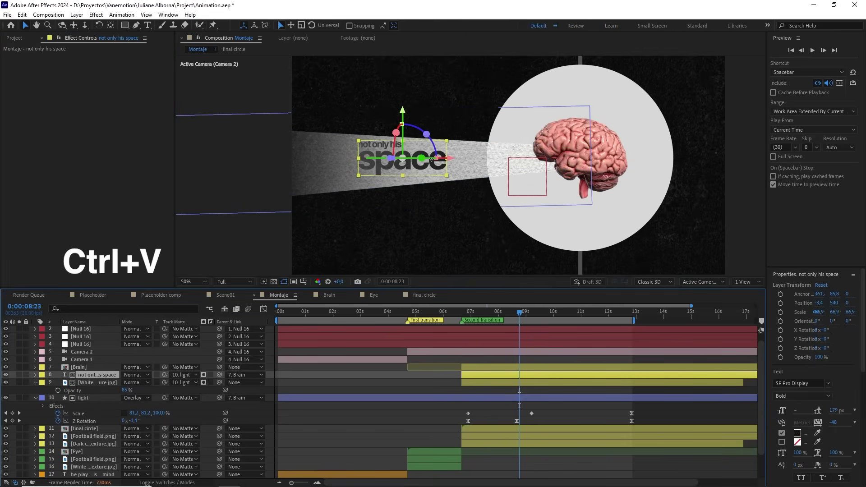
Step: Paste the copied Turbulent Displace effect onto the "he play with is mind" text layer
{"action": "scroll", "coordinate": [85, 412], "scroll_direction": "down", "scroll_amount": 2}
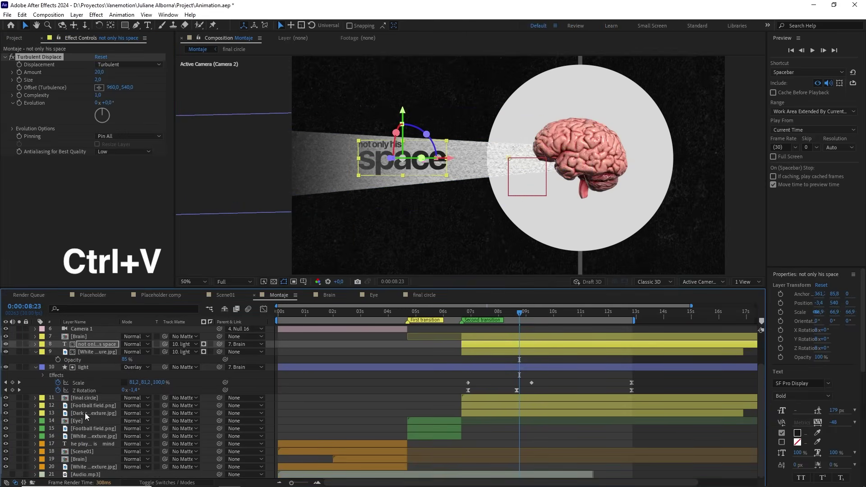
{"action": "left_click", "coordinate": [97, 443]}
{"action": "key", "text": "ctrl+v"}
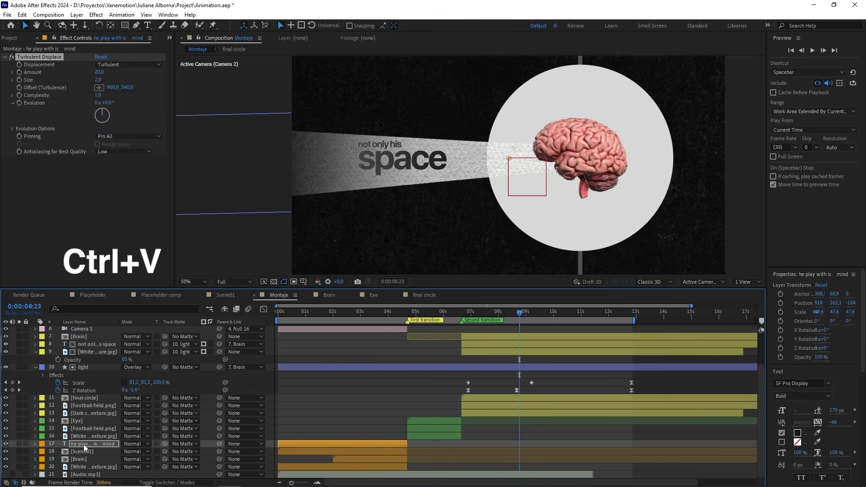
Step: Move to 0:00:03:17 in the first scene and inspect the brain up close at Full preview resolution
{"action": "left_click_drag", "start_coordinate": [480, 312], "coordinate": [512, 315]}
{"action": "left_click", "coordinate": [527, 364]}
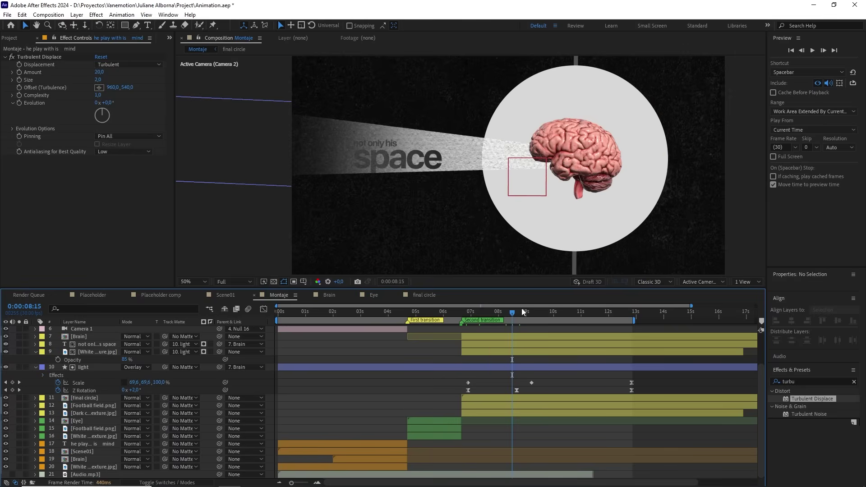
{"action": "mouse_move", "coordinate": [366, 311]}
{"action": "left_mouse_down"}
{"action": "mouse_move", "coordinate": [325, 312]}
{"action": "mouse_move", "coordinate": [376, 315]}
{"action": "left_mouse_up"}
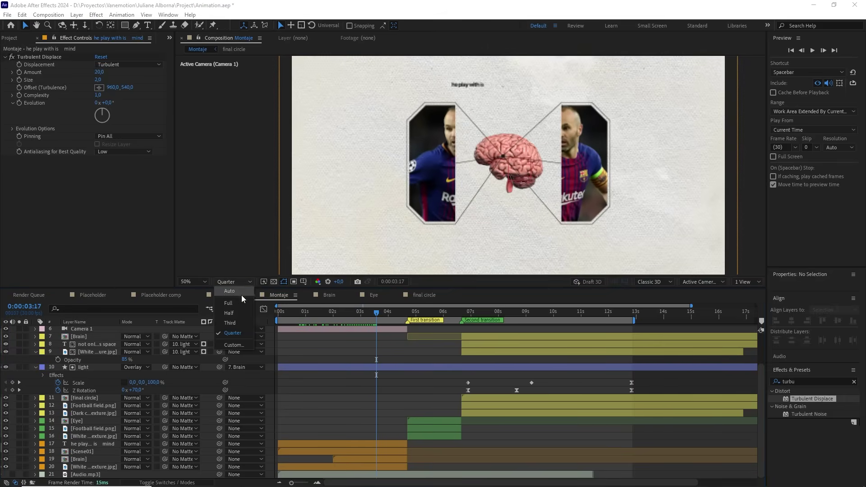
{"action": "scroll", "coordinate": [518, 212], "scroll_direction": "up", "scroll_amount": 2}
{"action": "left_click_drag", "start_coordinate": [553, 226], "coordinate": [525, 192]}
{"action": "key", "text": "v"}
Step: Find the Shadow Studio 2 effect and apply it to the first scene's Brain layer
{"action": "left_click", "coordinate": [80, 459]}
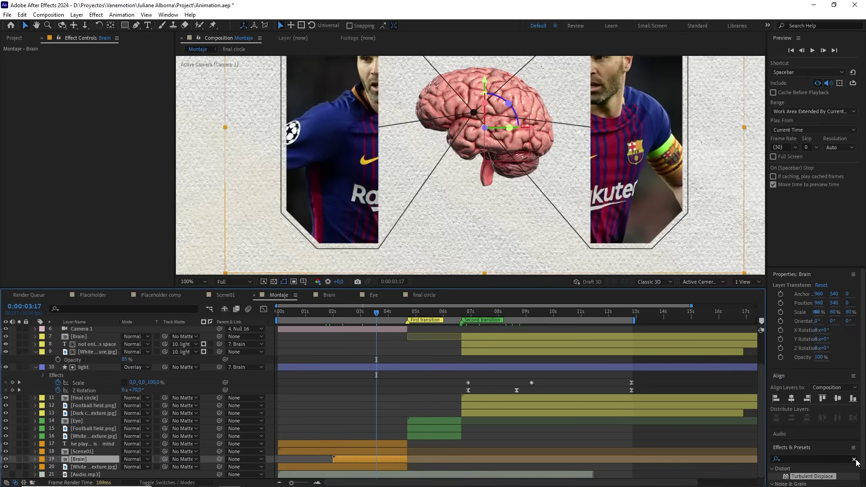
{"action": "left_click", "coordinate": [853, 459]}
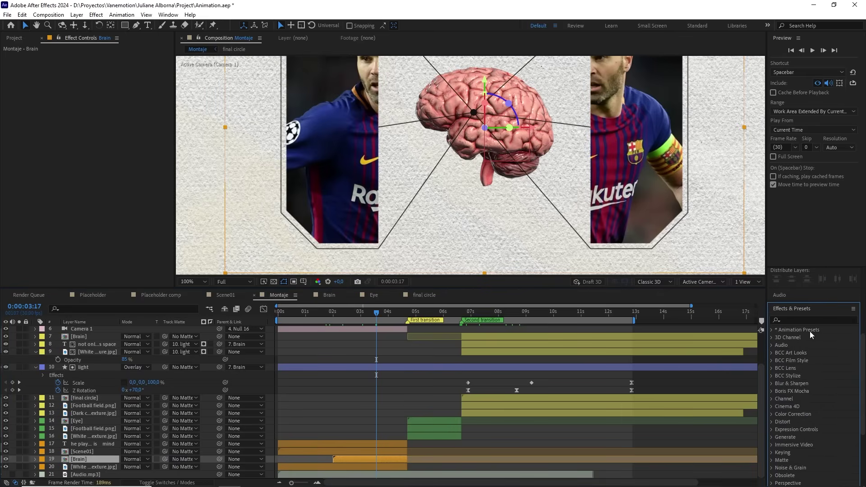
{"action": "left_click", "coordinate": [809, 320]}
{"action": "type", "text": "shado"}
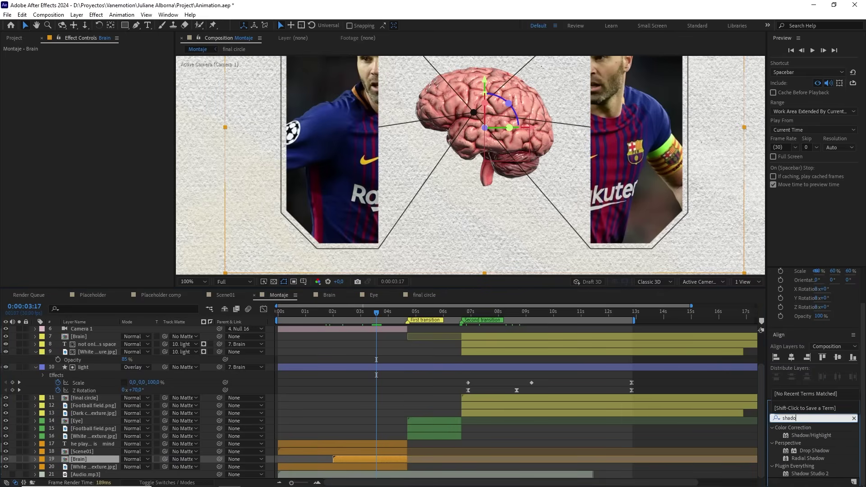
{"action": "left_click_drag", "start_coordinate": [817, 473], "coordinate": [77, 463]}
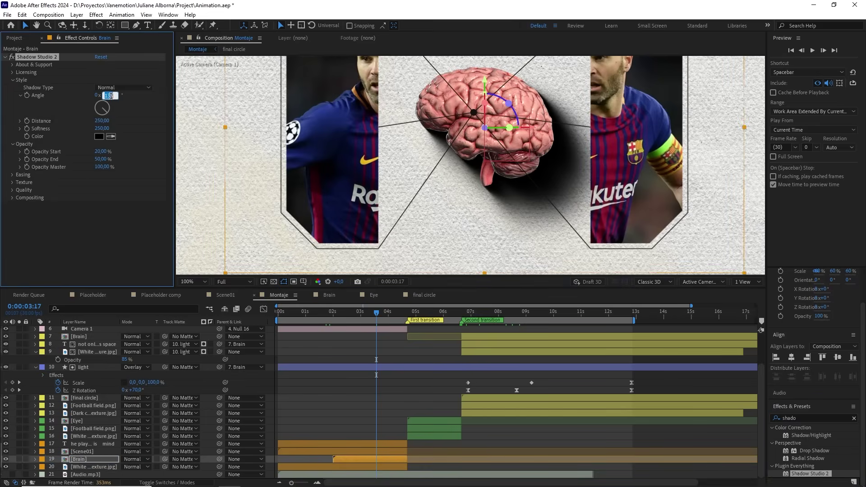
Step: Set the brain shadow's Angle to 210° and its Opacity Master to 20%, and check it against the paper background
{"action": "key", "text": "Return"}
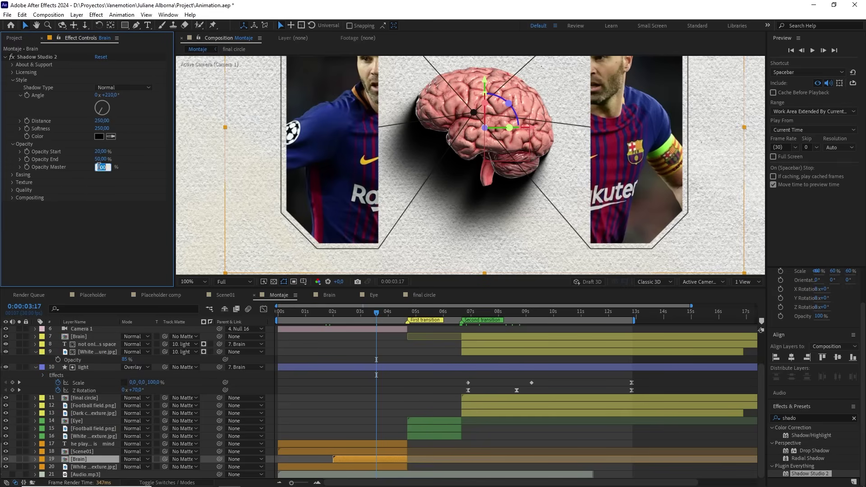
{"action": "key", "text": "Return"}
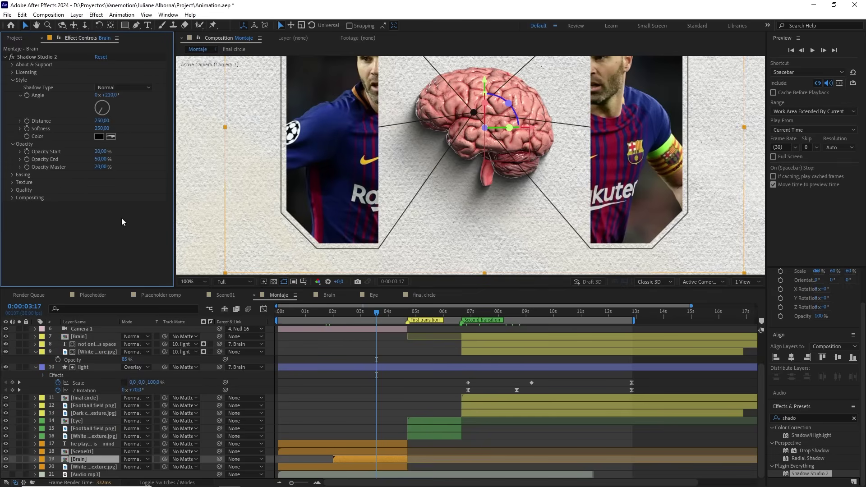
{"action": "left_click_drag", "start_coordinate": [440, 166], "coordinate": [439, 199]}
{"action": "scroll", "coordinate": [451, 217], "scroll_direction": "down", "scroll_amount": 2}
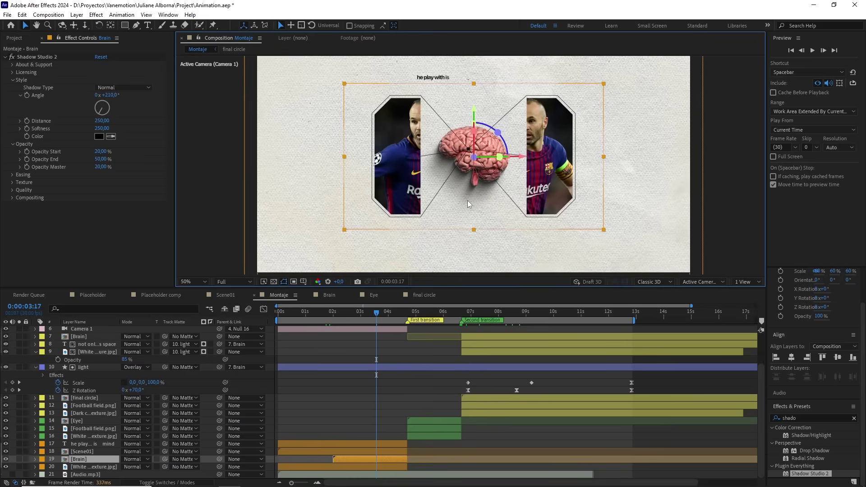
{"action": "left_click", "coordinate": [442, 355]}
{"action": "scroll", "coordinate": [506, 180], "scroll_direction": "up", "scroll_amount": 2}
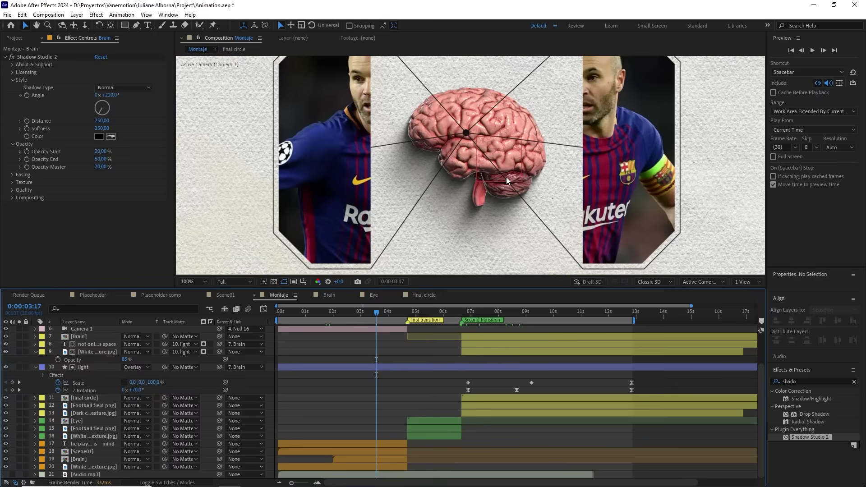
Step: Disable Shadow Studio 2 on the first scene's Brain layer and duplicate that layer to try a hand-built shadow
{"action": "left_click", "coordinate": [44, 57]}
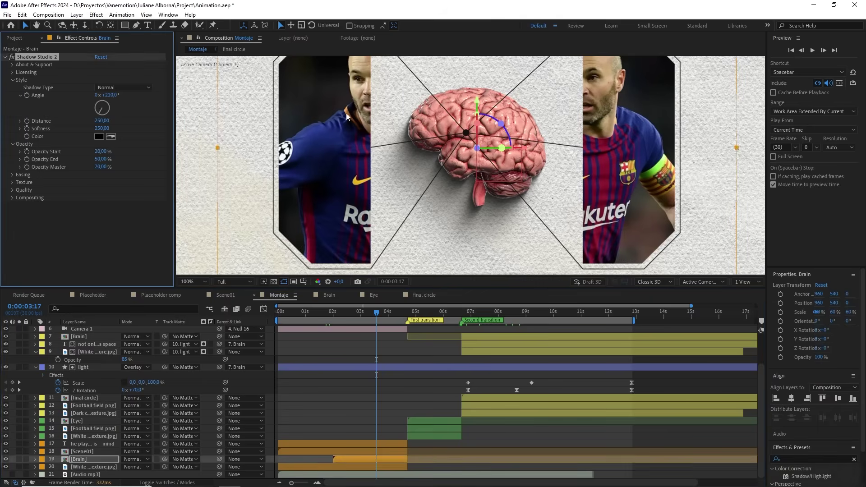
{"action": "left_click", "coordinate": [11, 57]}
{"action": "left_click", "coordinate": [96, 458]}
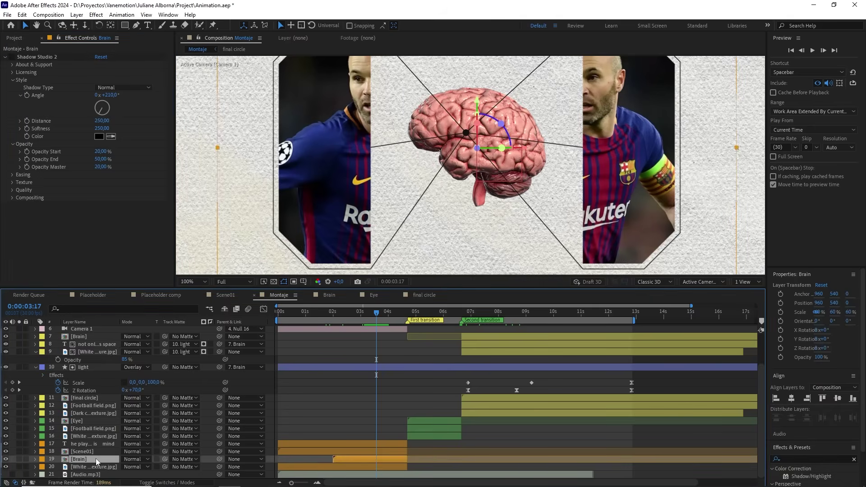
{"action": "key", "text": "ctrl+d"}
{"action": "left_click", "coordinate": [361, 465]}
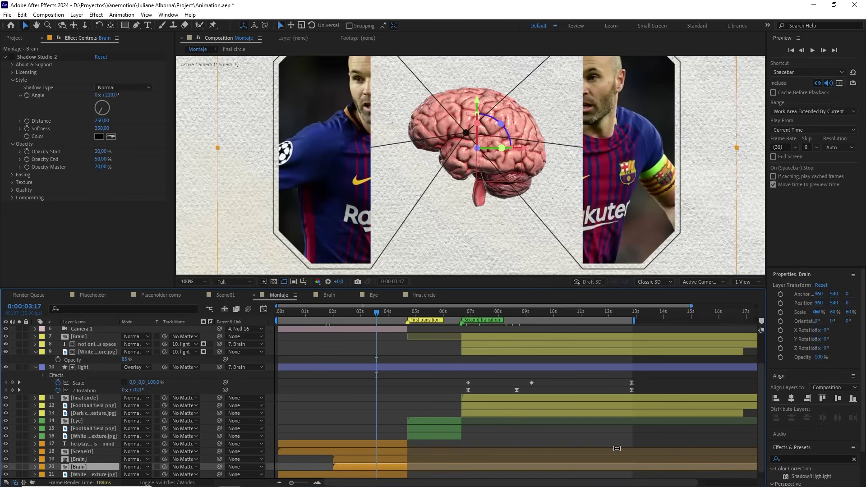
Step: Apply the Fill effect to the lower Brain copy and set its color to black (000000)
{"action": "left_click", "coordinate": [855, 458]}
{"action": "type", "text": "fill"}
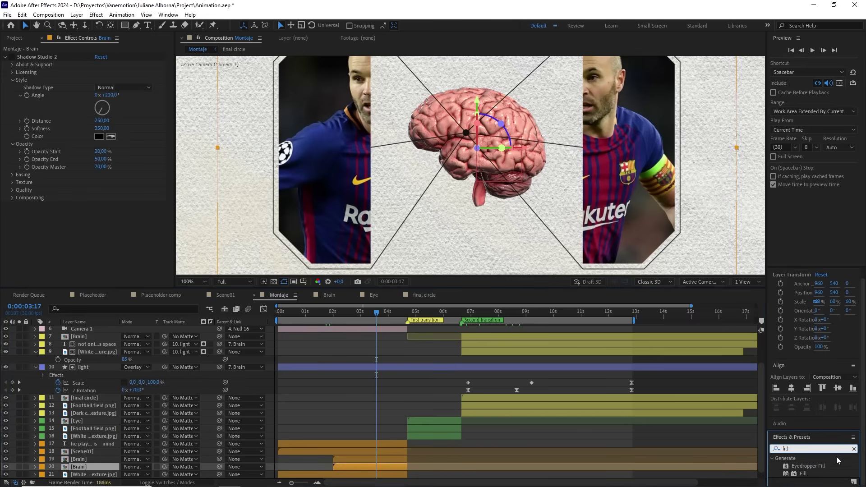
{"action": "left_click_drag", "start_coordinate": [807, 475], "coordinate": [84, 470]}
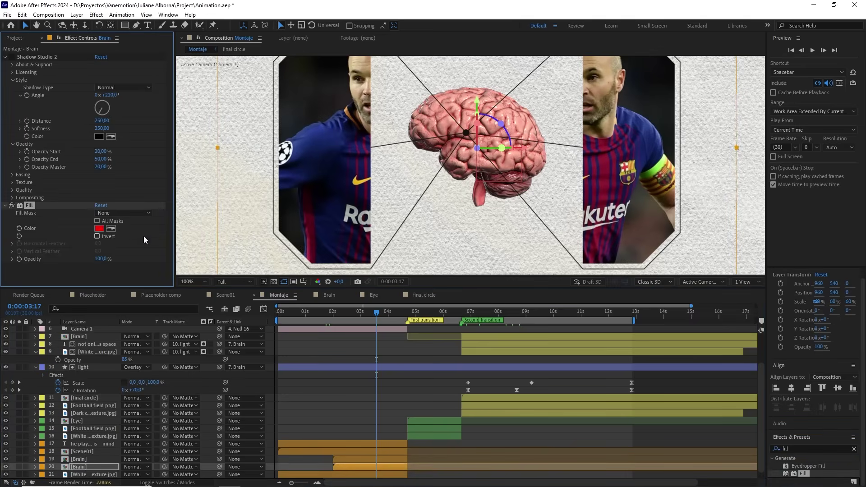
{"action": "left_click", "coordinate": [99, 228]}
{"action": "type", "text": "000000"}
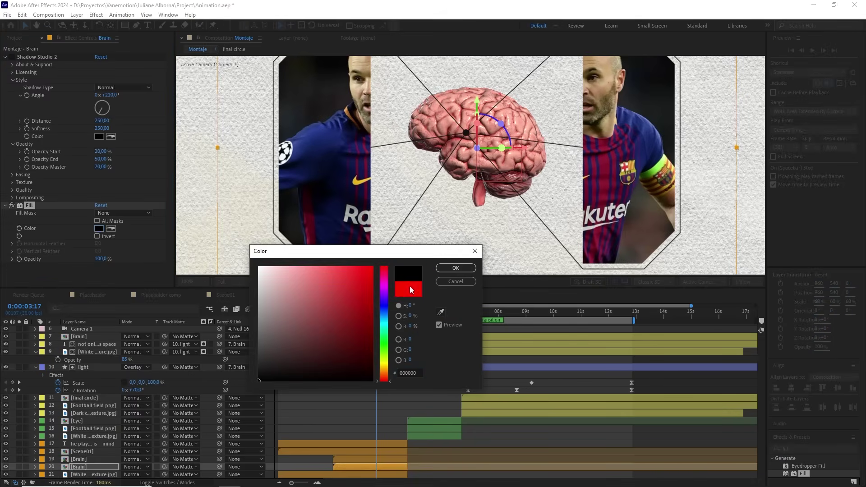
{"action": "left_click", "coordinate": [456, 267]}
Step: Solo the black Brain copy over the transparency grid and apply CC Radial Fast Blur to it
{"action": "scroll", "coordinate": [83, 453], "scroll_direction": "down", "scroll_amount": 1}
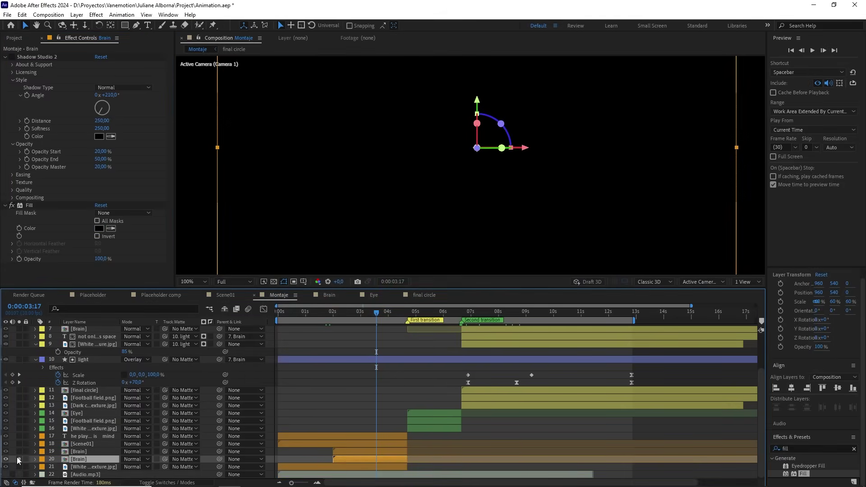
{"action": "left_click", "coordinate": [19, 459]}
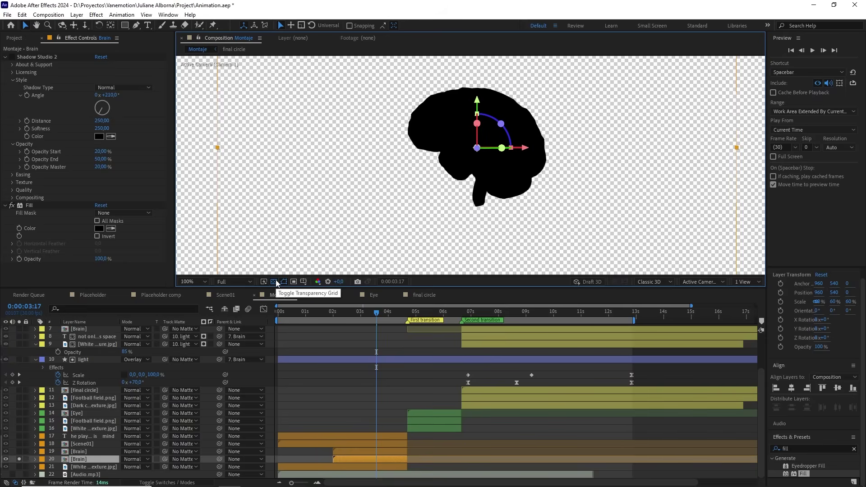
{"action": "left_click", "coordinate": [853, 449]}
{"action": "type", "text": "radi"}
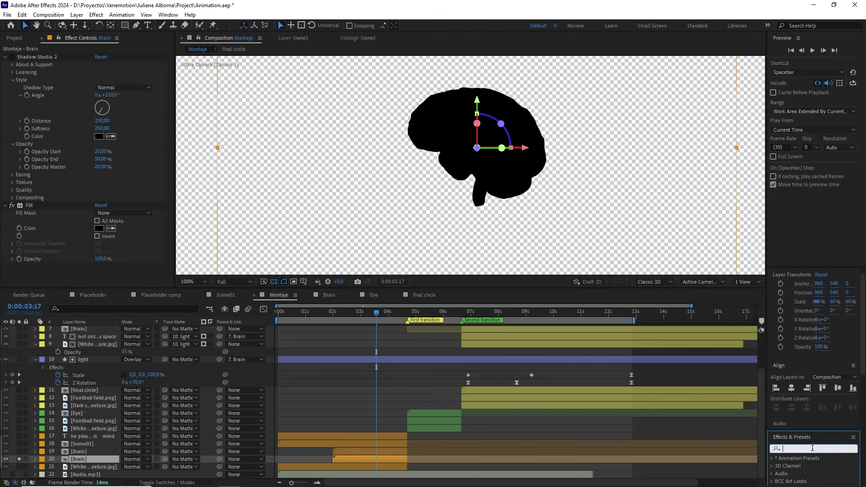
{"action": "type", "text": "al"}
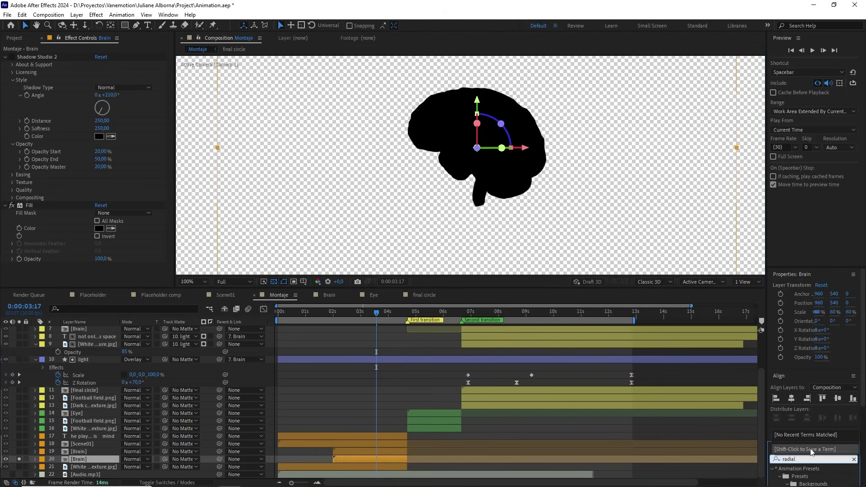
{"action": "type", "text": " f"}
{"action": "left_click_drag", "start_coordinate": [812, 473], "coordinate": [98, 461]}
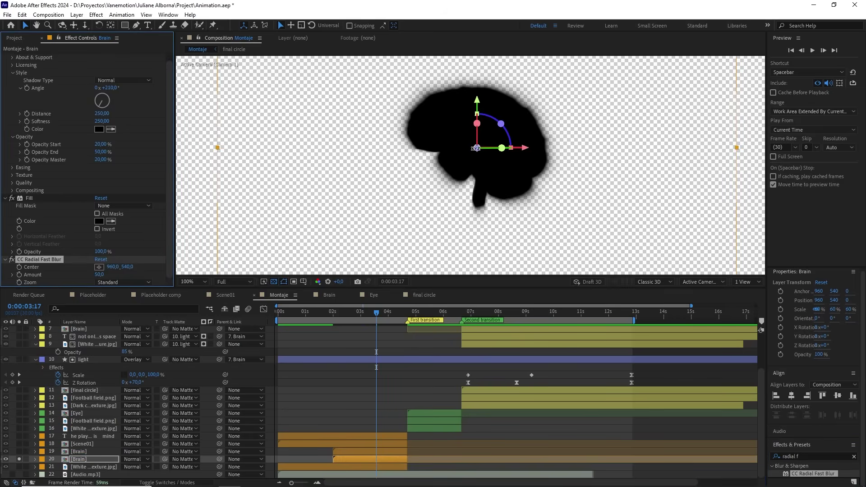
Step: Place the radial blur's Center above the brain at about 1237, 215 and set its Amount to 85
{"action": "left_click_drag", "start_coordinate": [477, 149], "coordinate": [541, 117]}
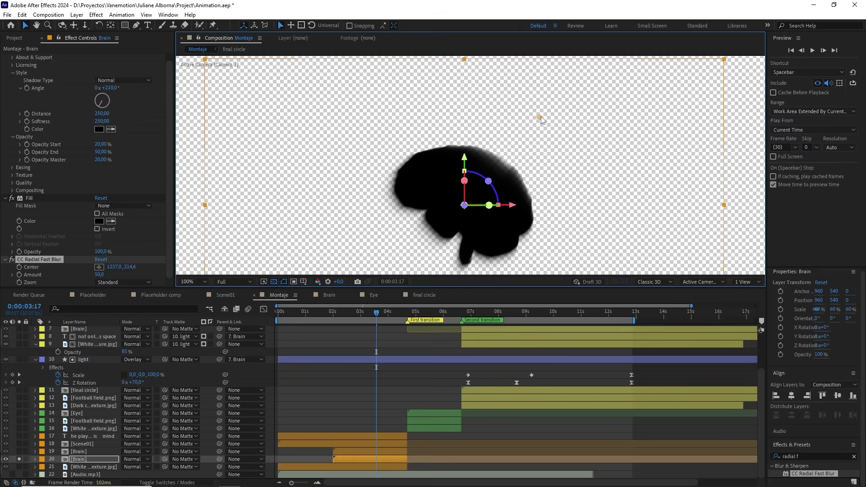
{"action": "left_click", "coordinate": [173, 193]}
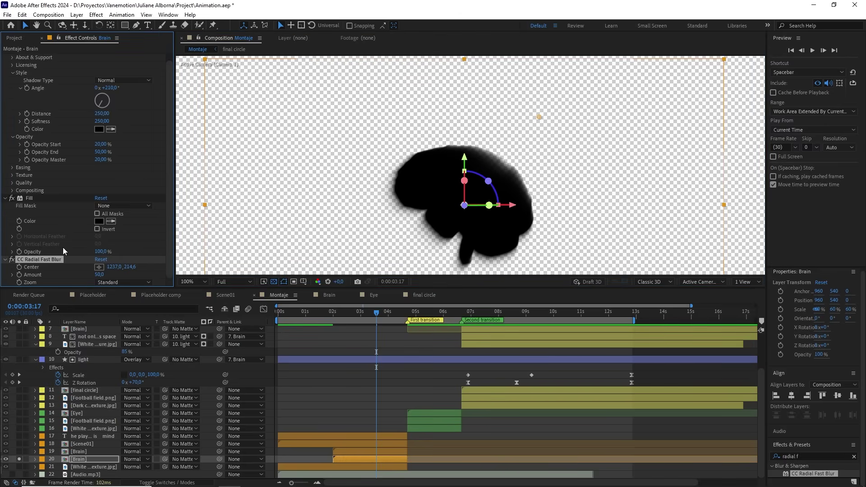
{"action": "scroll", "coordinate": [47, 224], "scroll_direction": "up", "scroll_amount": 1}
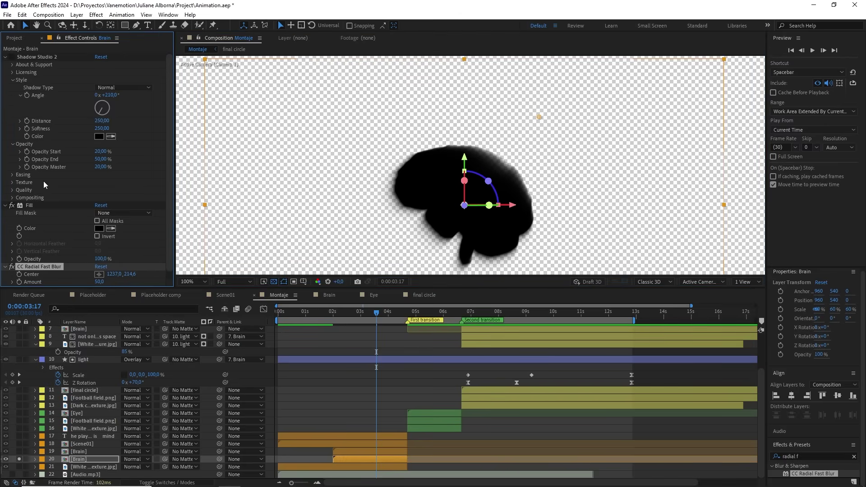
{"action": "left_click", "coordinate": [5, 57]}
{"action": "left_click_drag", "start_coordinate": [99, 141], "coordinate": [123, 142]}
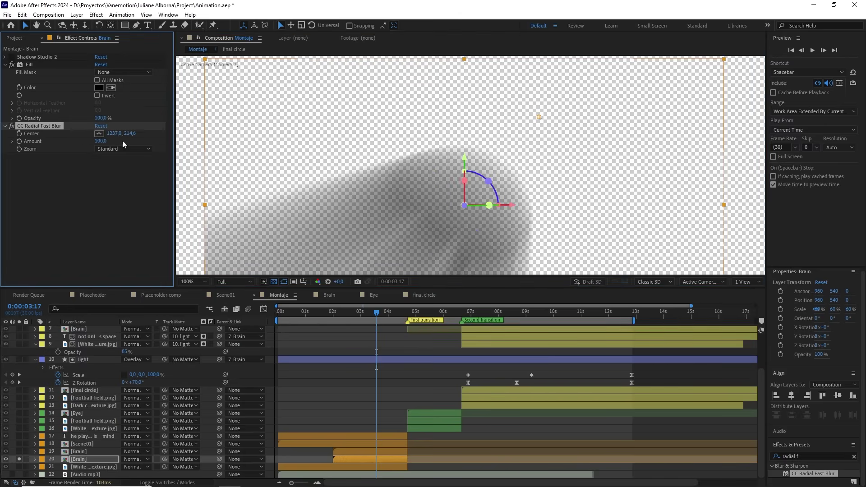
{"action": "left_click", "coordinate": [104, 141]}
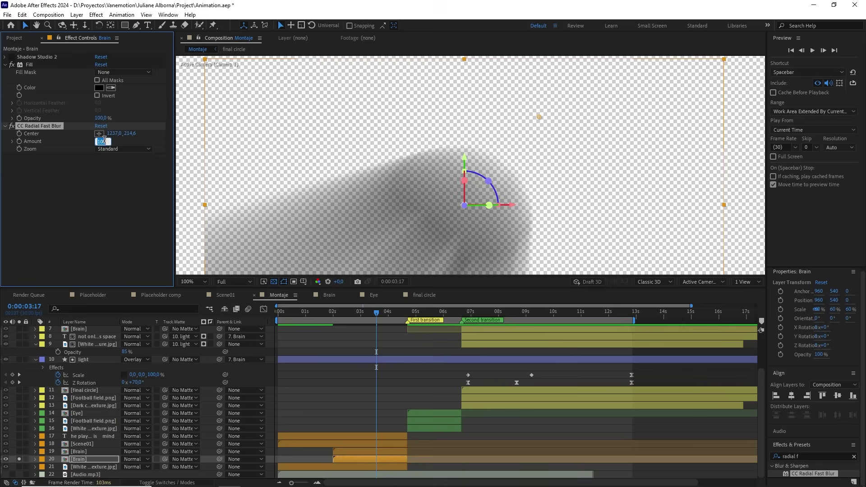
{"action": "left_click", "coordinate": [109, 188]}
Step: Unsolo the blurred Brain copy and set its Opacity to 85%
{"action": "left_click", "coordinate": [20, 458]}
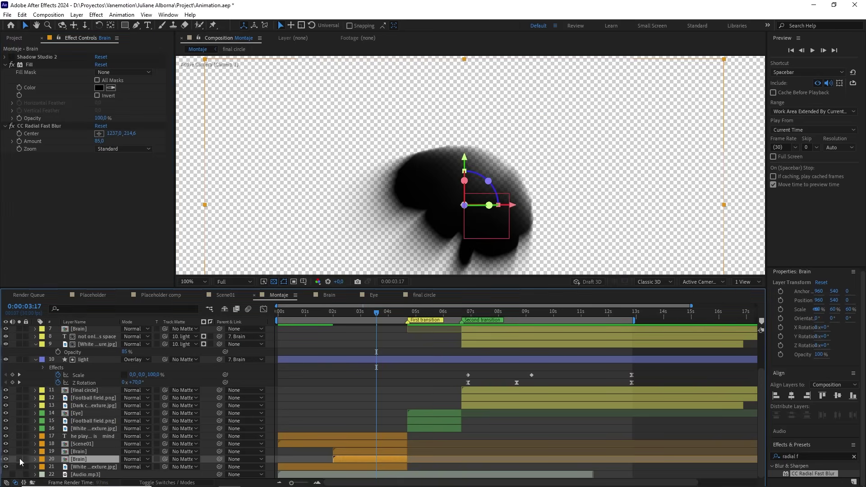
{"action": "key", "text": "space"}
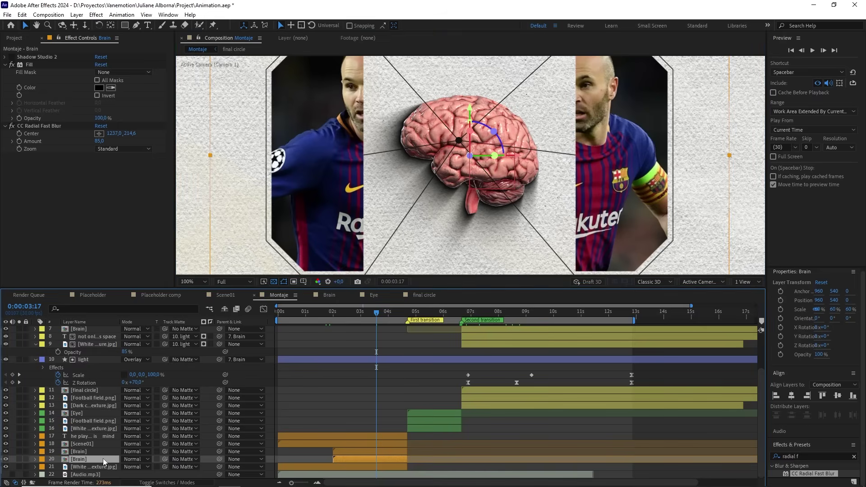
{"action": "key", "text": "t"}
{"action": "left_click", "coordinate": [127, 467]}
{"action": "type", "text": "85"}
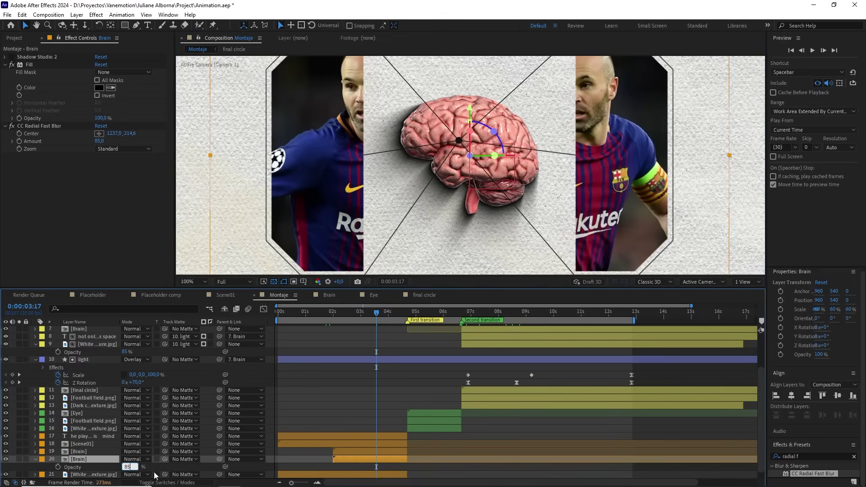
{"action": "left_click", "coordinate": [169, 469]}
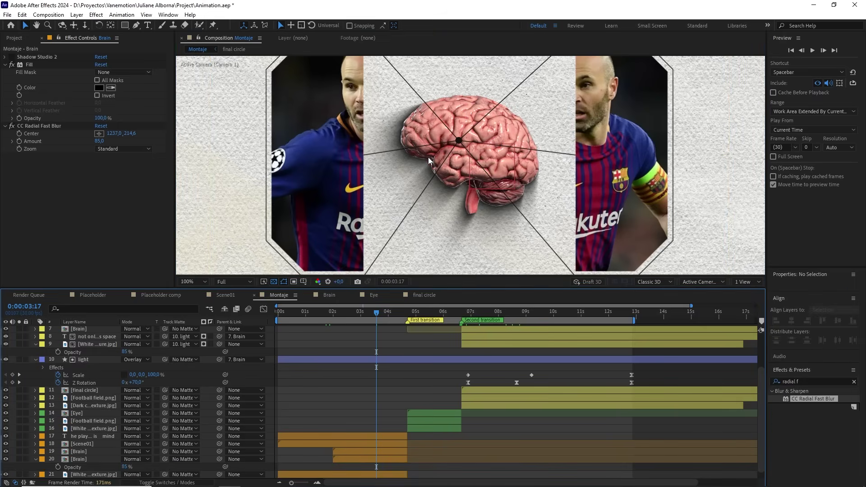
Step: Check the hand-built shadow around 0:00:03:07, delete the blurred Brain copy and re-enable Shadow Studio 2 on the original Brain layer
{"action": "left_click_drag", "start_coordinate": [379, 315], "coordinate": [367, 317]}
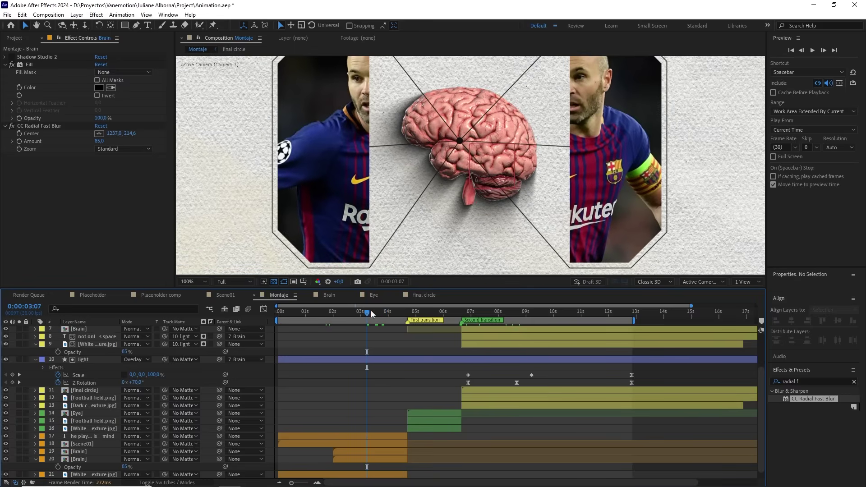
{"action": "left_click", "coordinate": [80, 458]}
{"action": "key", "text": "Delete"}
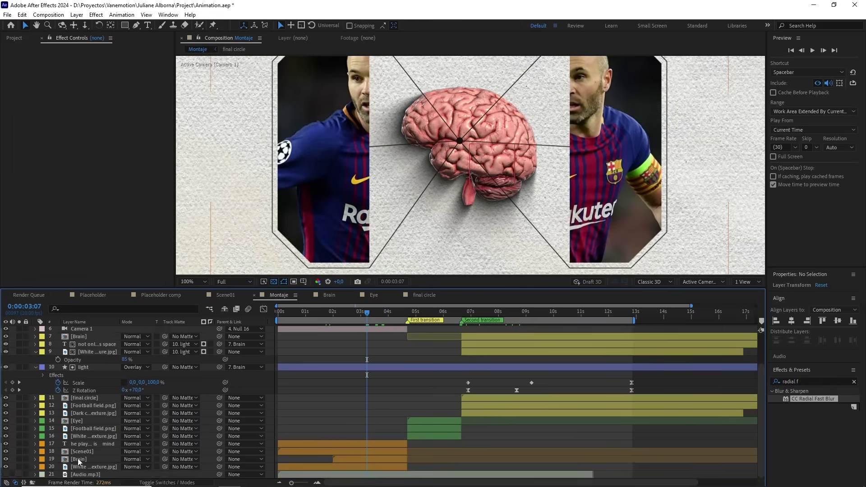
{"action": "left_click", "coordinate": [78, 458]}
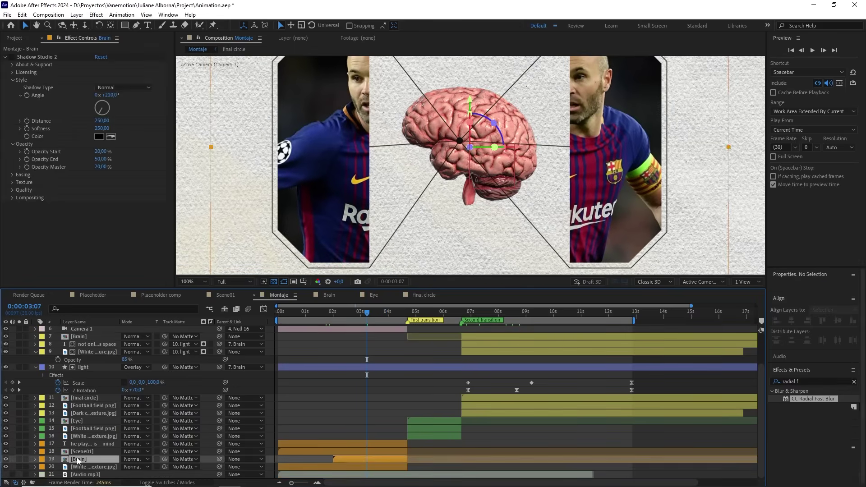
{"action": "left_click", "coordinate": [12, 58]}
Step: Copy the Shadow Studio 2 effect from the Brain layer, paste it onto the Eye layer and check the shadow at 0:00:05:16
{"action": "left_click", "coordinate": [52, 59]}
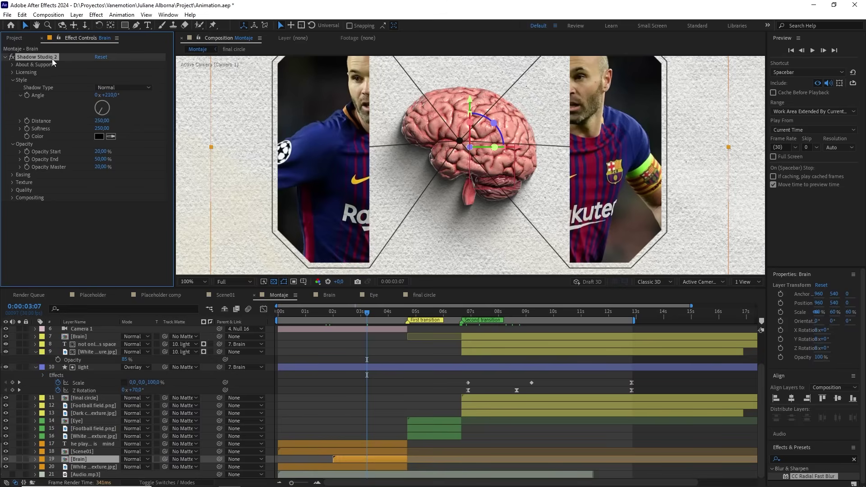
{"action": "key", "text": "ctrl+c"}
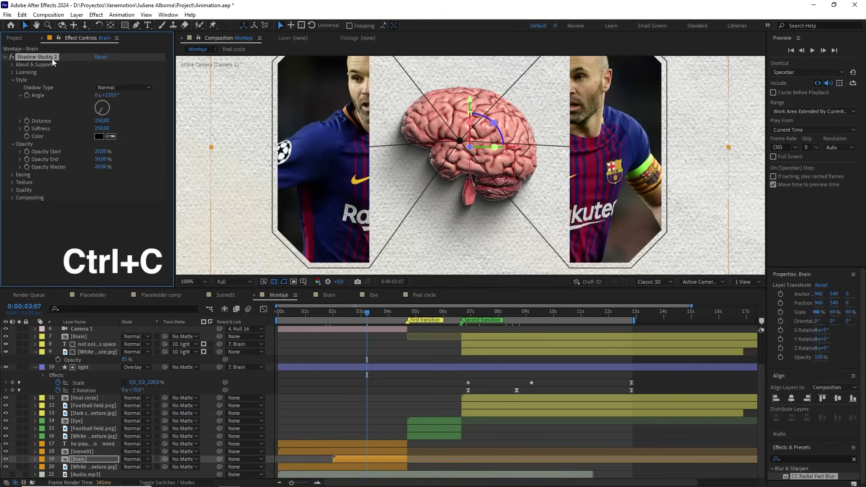
{"action": "left_click", "coordinate": [430, 311]}
{"action": "scroll", "coordinate": [496, 204], "scroll_direction": "down", "scroll_amount": 2}
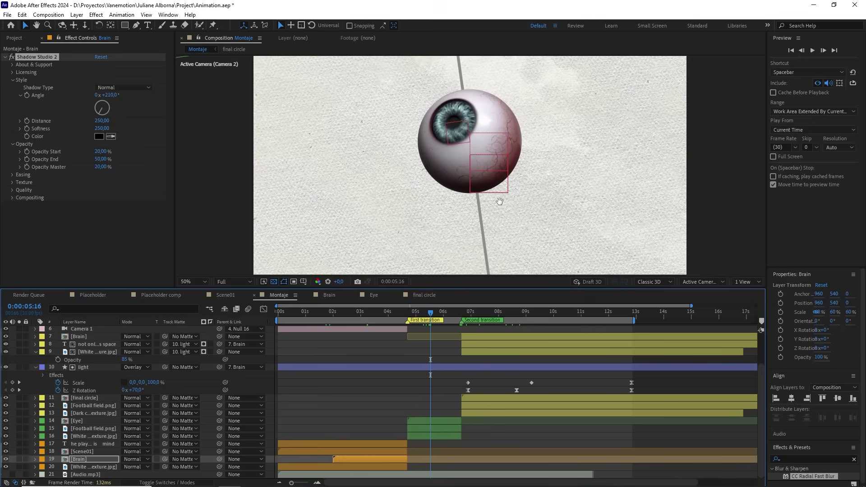
{"action": "left_click_drag", "start_coordinate": [499, 201], "coordinate": [495, 185]}
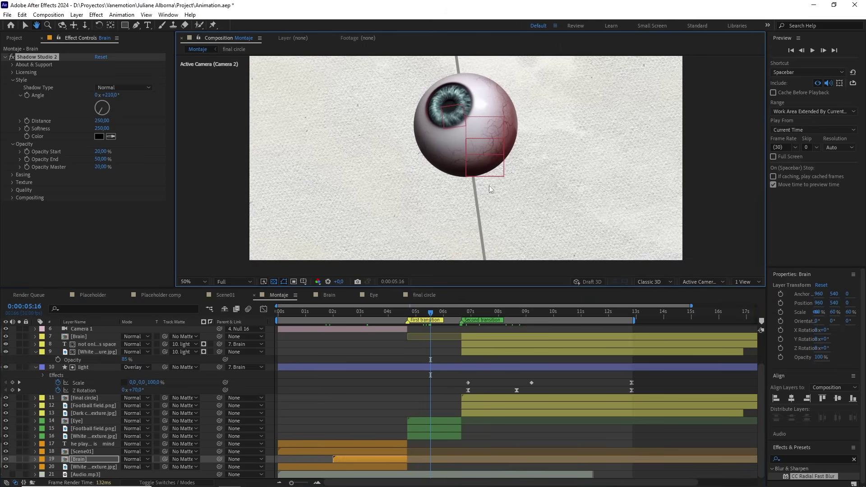
{"action": "left_click", "coordinate": [78, 420]}
{"action": "key", "text": "ctrl+v"}
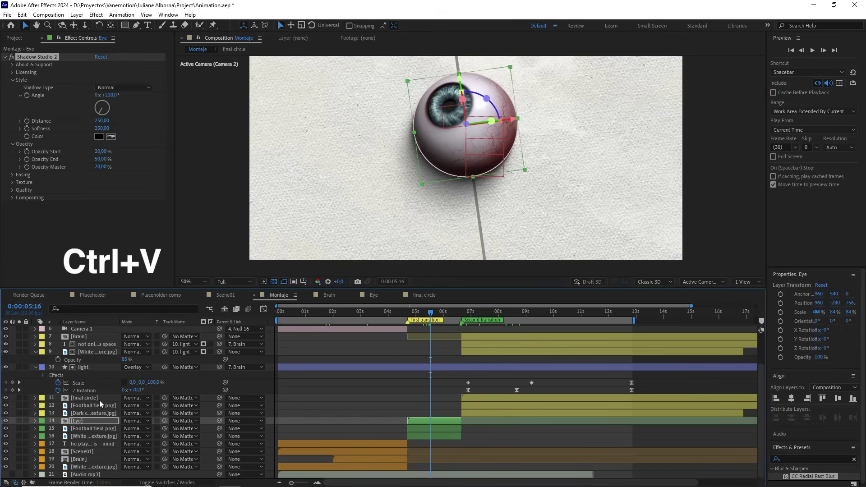
{"action": "left_click", "coordinate": [406, 352]}
{"action": "scroll", "coordinate": [473, 225], "scroll_direction": "up", "scroll_amount": 1}
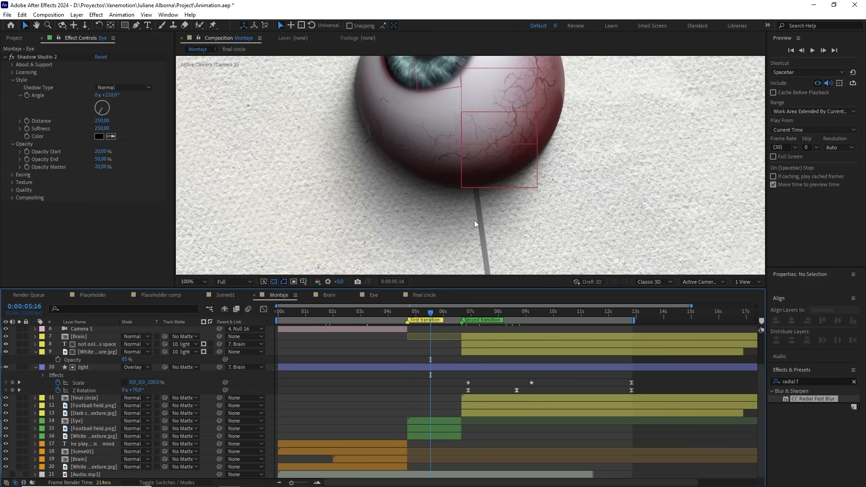
{"action": "scroll", "coordinate": [472, 225], "scroll_direction": "down", "scroll_amount": 1}
{"action": "left_click_drag", "start_coordinate": [515, 175], "coordinate": [492, 212]}
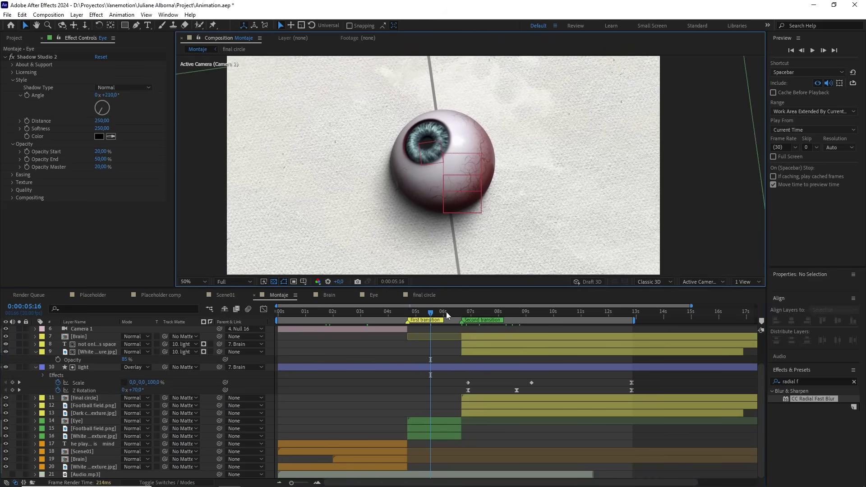
Step: Paste the copied Shadow Studio 2 effect onto the second-transition Brain layer and check it at 0:00:08:19
{"action": "left_click_drag", "start_coordinate": [445, 312], "coordinate": [515, 314]}
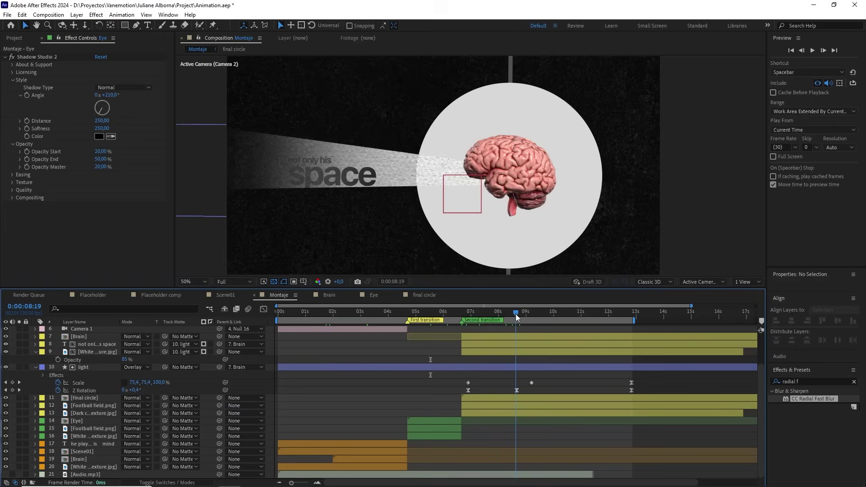
{"action": "scroll", "coordinate": [79, 360], "scroll_direction": "up", "scroll_amount": 1}
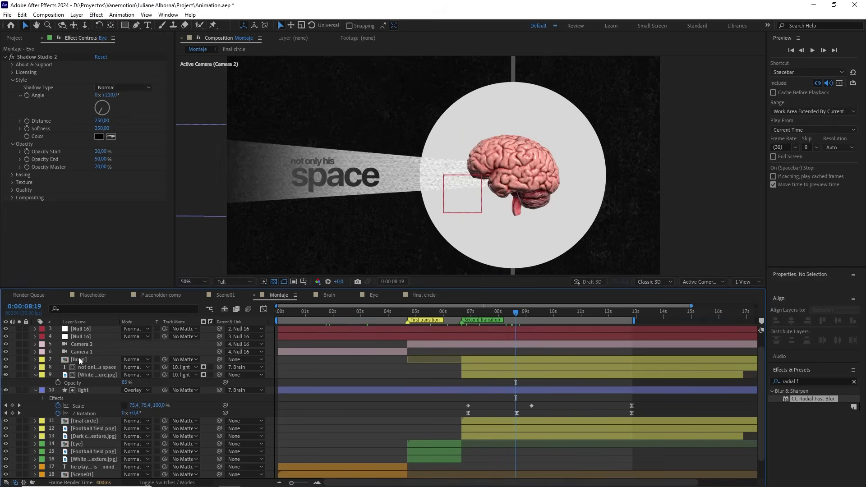
{"action": "left_click", "coordinate": [84, 359]}
{"action": "key", "text": "ctrl+v"}
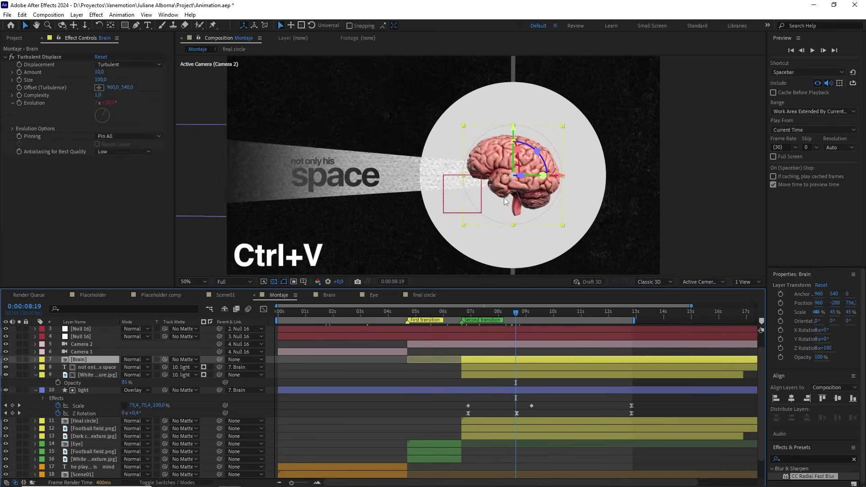
{"action": "left_click", "coordinate": [493, 381]}
{"action": "left_click", "coordinate": [584, 205]}
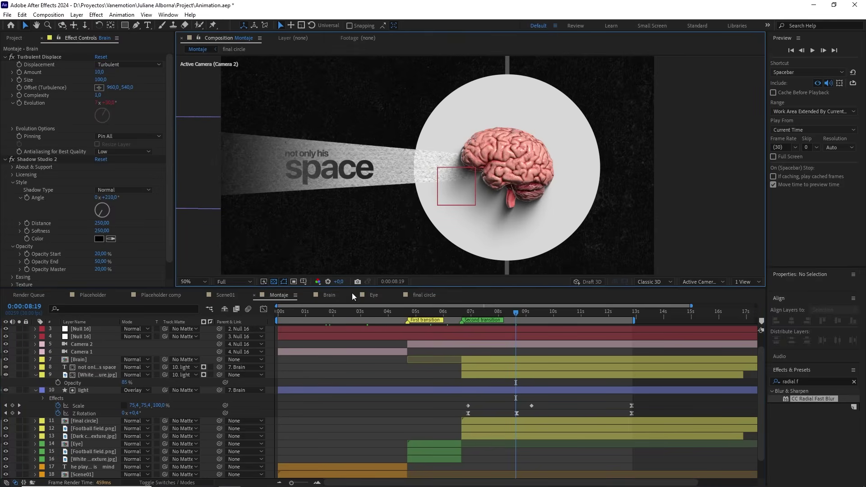
Step: Collapse all layers of the Montaje composition and enable motion blur on them
{"action": "key", "text": "ctrl+a"}
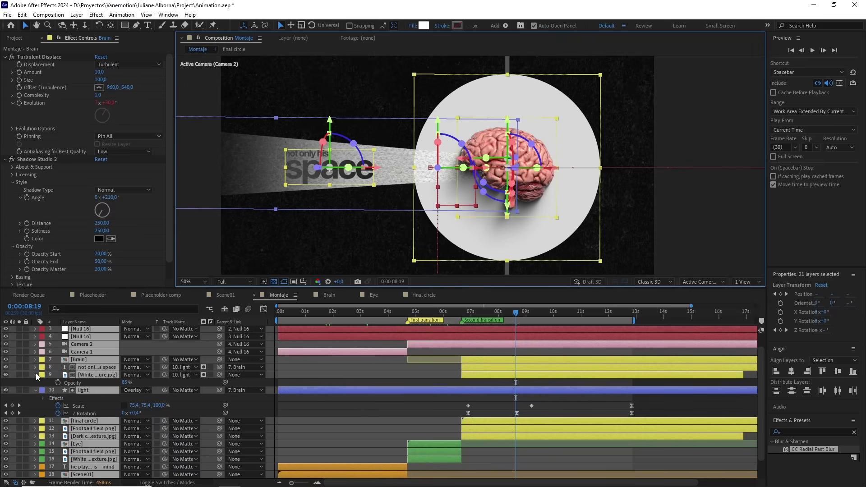
{"action": "left_click", "coordinate": [36, 372]}
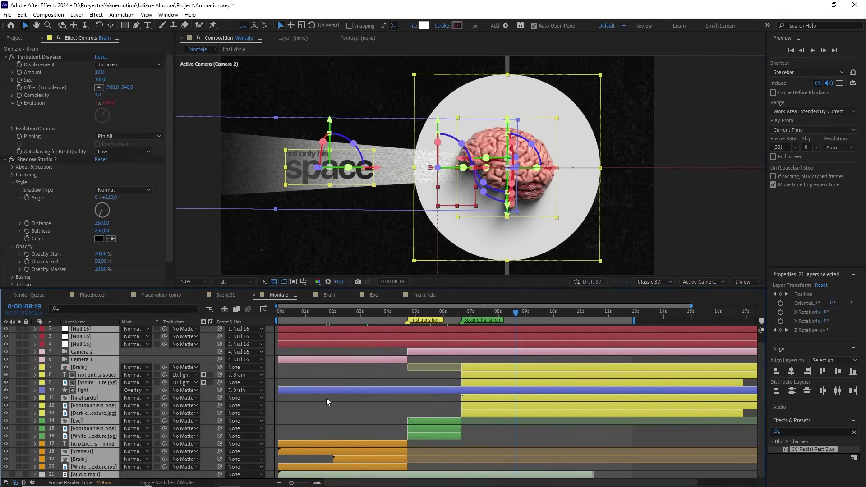
{"action": "key", "text": "F4"}
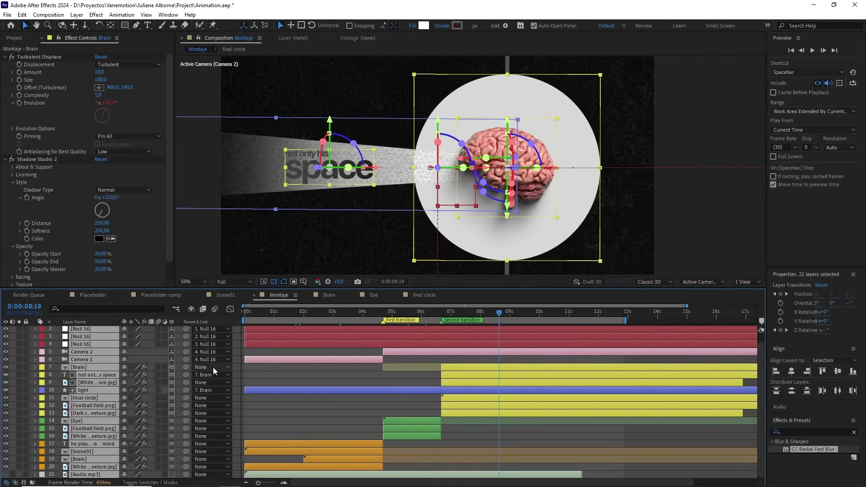
{"action": "left_click", "coordinate": [159, 328]}
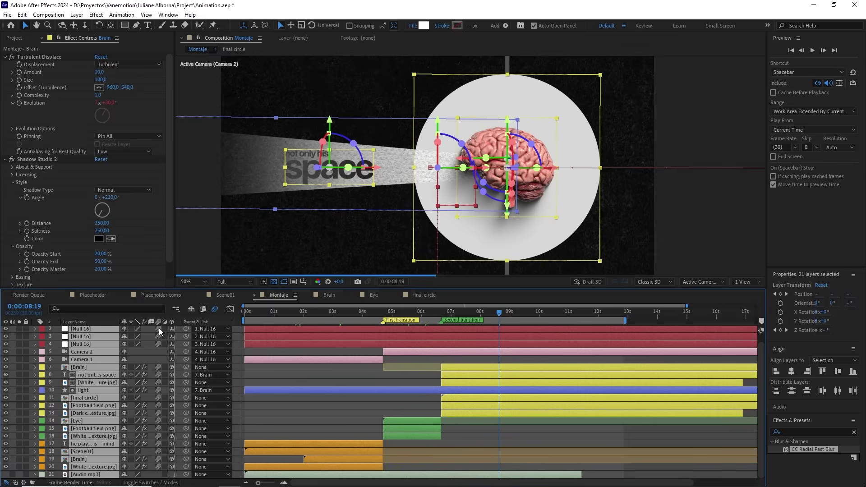
{"action": "left_click", "coordinate": [295, 374]}
Step: Open the Scene01 precomposition and enable motion blur on all of its layers
{"action": "double_click", "coordinate": [88, 451]}
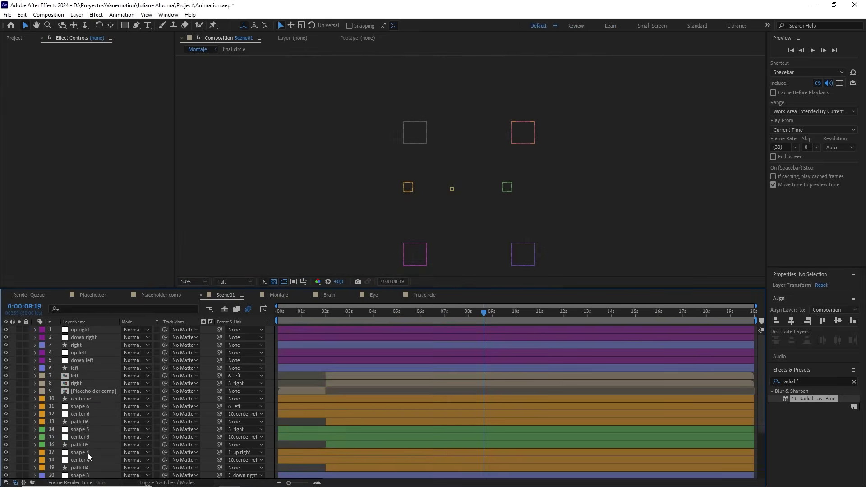
{"action": "key", "text": "ctrl+a"}
{"action": "key", "text": "F4"}
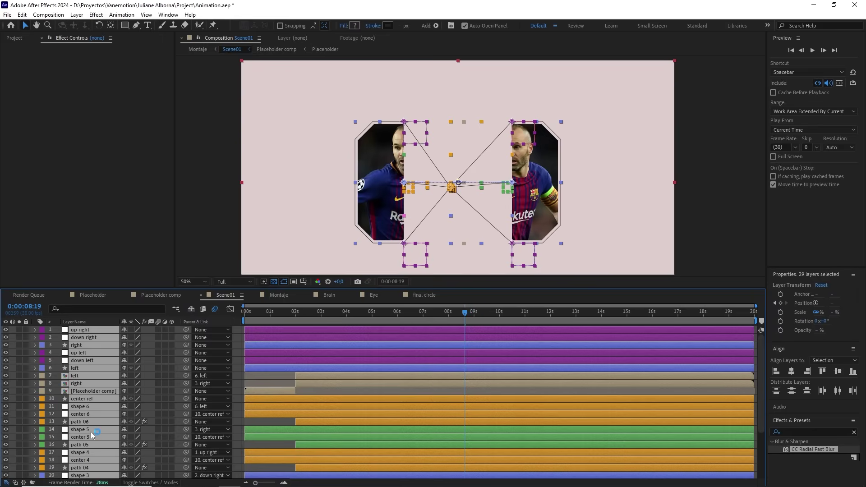
{"action": "left_click", "coordinate": [158, 330]}
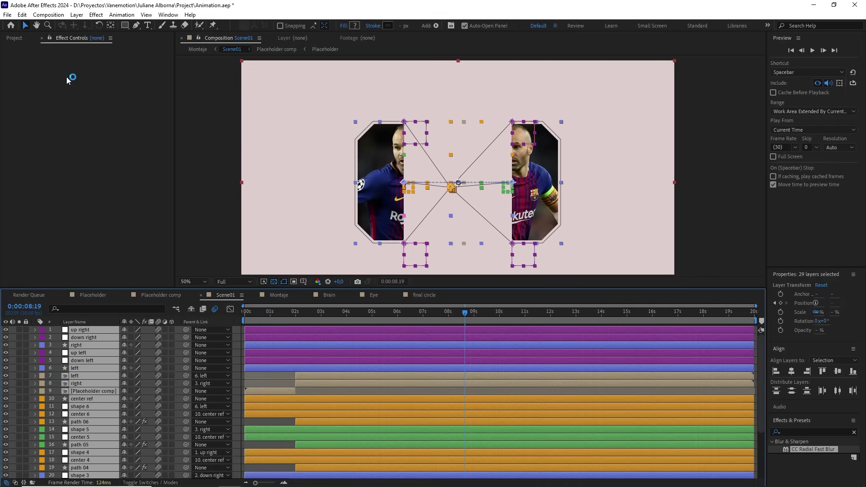
Step: Create a 1920x1080, 30 fps, 20-second composition named "Montaje efectos" in the Comps folder
{"action": "left_click", "coordinate": [14, 39]}
{"action": "left_click", "coordinate": [33, 119]}
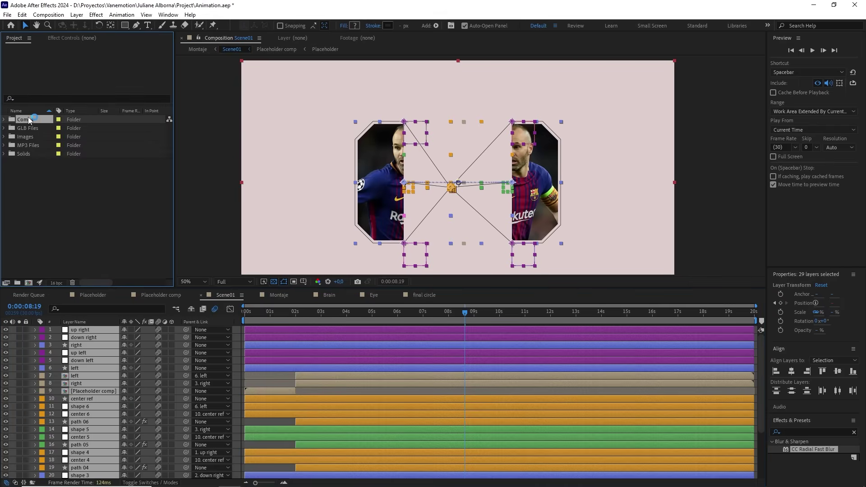
{"action": "left_click", "coordinate": [48, 14]}
{"action": "left_click", "coordinate": [59, 26]}
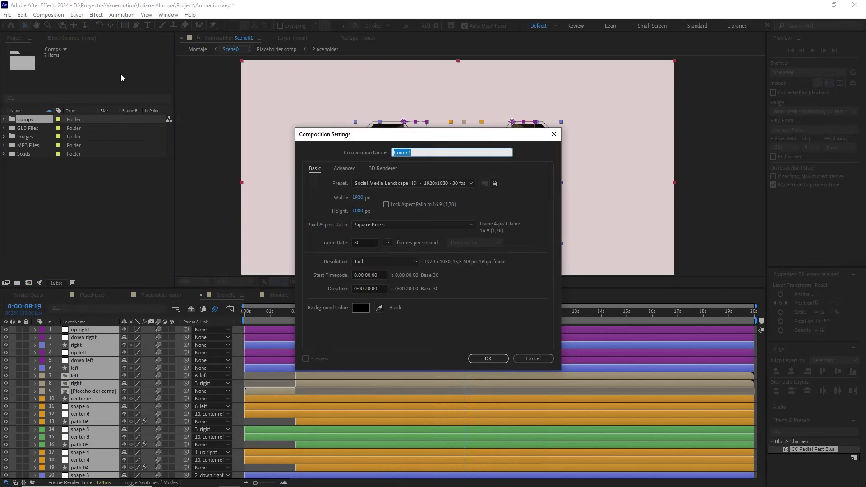
{"action": "type", "text": "Montaje efectos"}
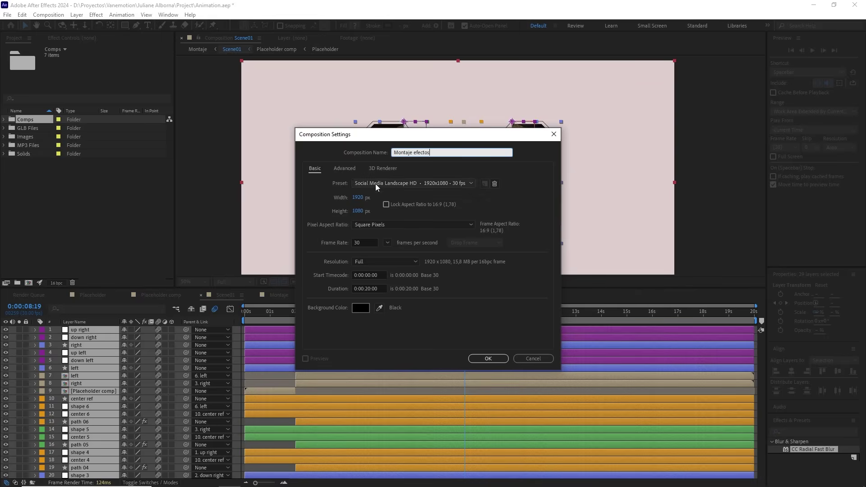
{"action": "left_click", "coordinate": [504, 359]}
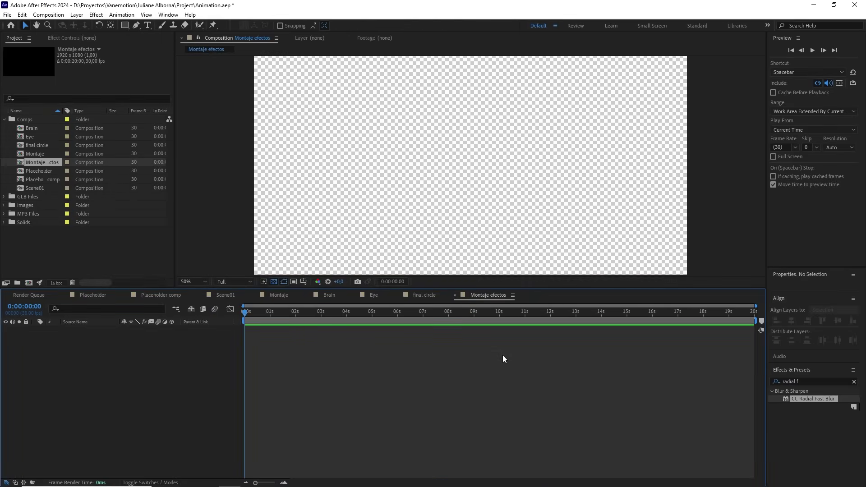
Step: Add the Montaje composition as a layer in Montaje efectos and go to 0:00:01:17
{"action": "left_click", "coordinate": [74, 238]}
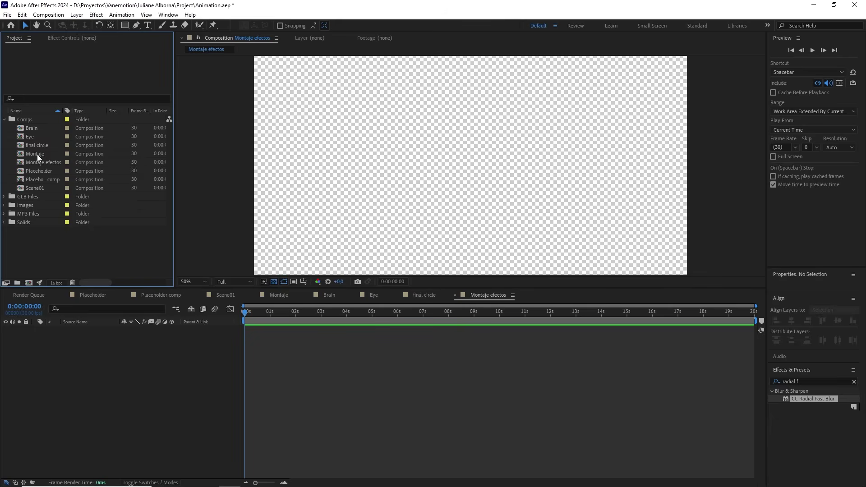
{"action": "left_click_drag", "start_coordinate": [37, 154], "coordinate": [85, 345]}
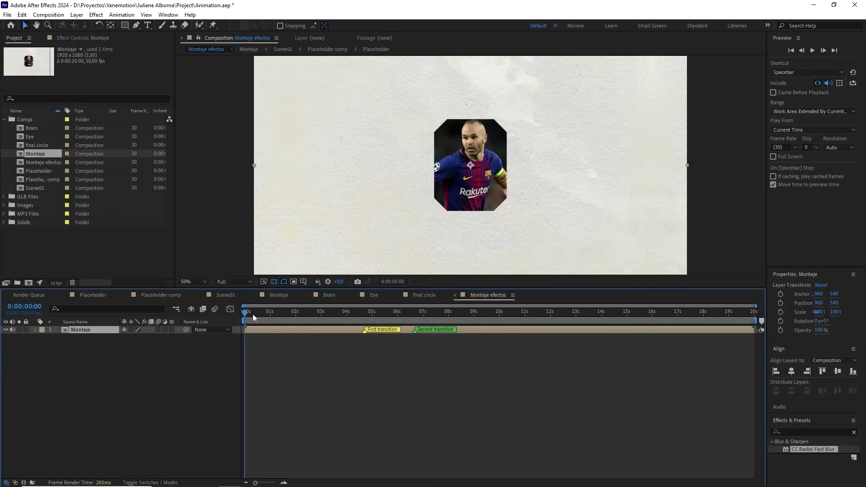
{"action": "left_click_drag", "start_coordinate": [252, 314], "coordinate": [285, 326]}
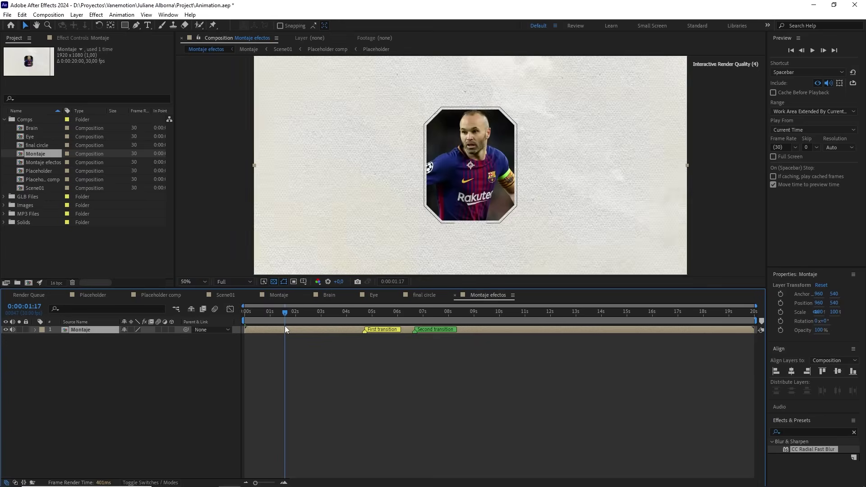
Step: Add an adjustment layer above the Montaje layer and rename it "cc"
{"action": "right_click", "coordinate": [91, 384]}
{"action": "mouse_move", "coordinate": [144, 275]}
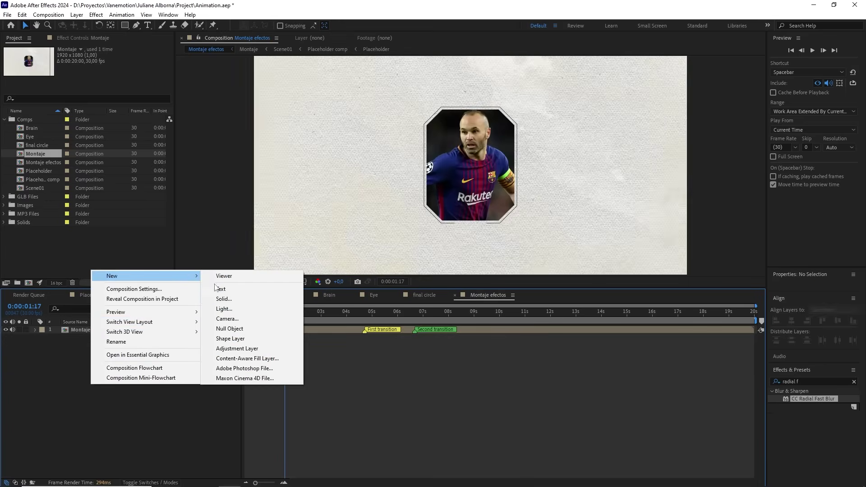
{"action": "left_click", "coordinate": [242, 350]}
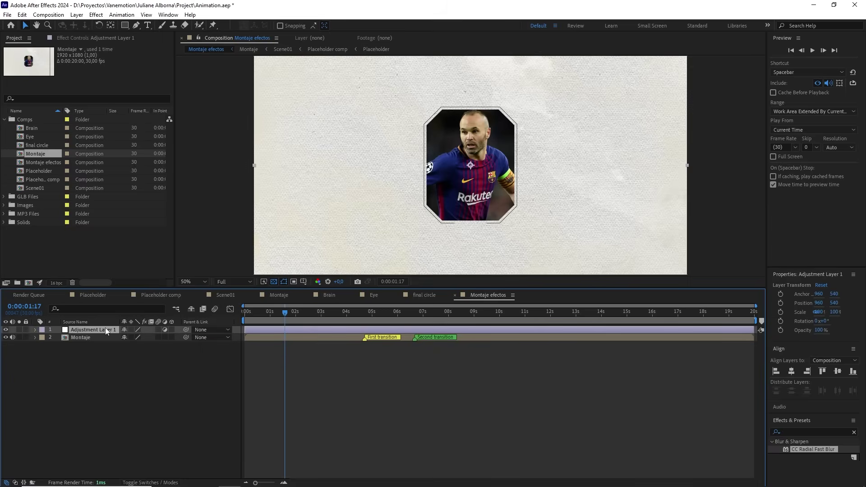
{"action": "key", "text": "Return"}
{"action": "type", "text": "cc"}
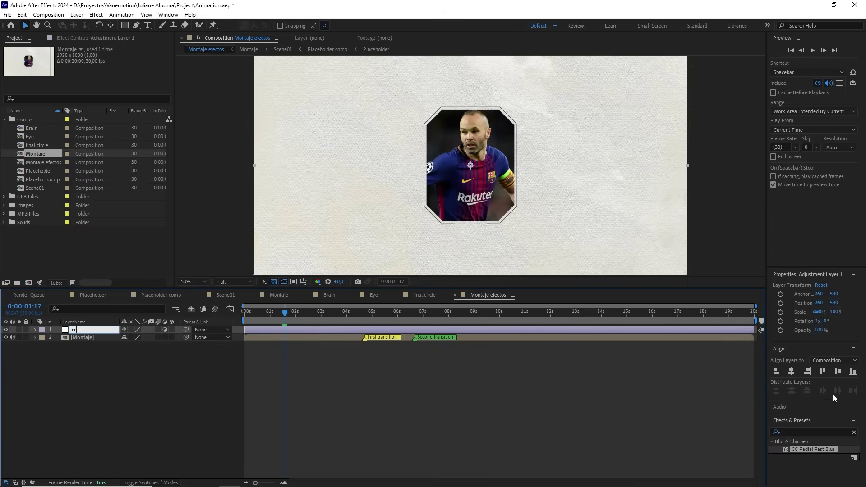
Step: Find the Tint effect and apply it to the cc adjustment layer
{"action": "left_click", "coordinate": [851, 433]}
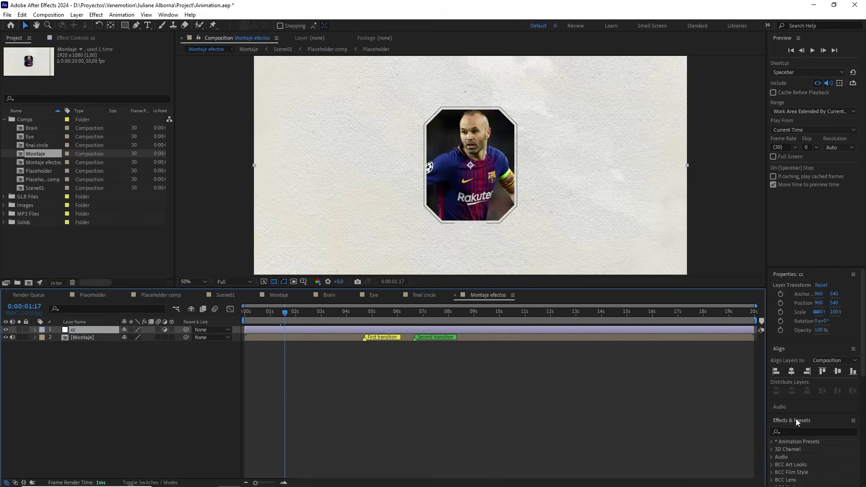
{"action": "left_click_drag", "start_coordinate": [795, 420], "coordinate": [797, 276]}
{"action": "left_click", "coordinate": [796, 287]}
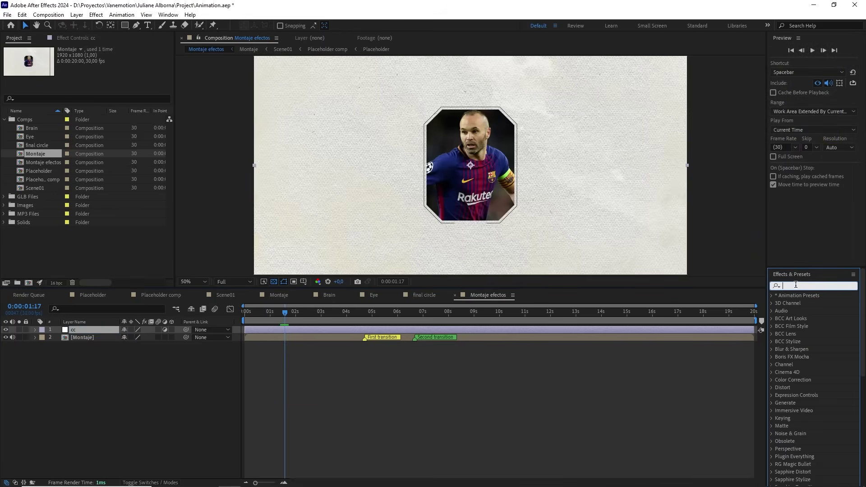
{"action": "type", "text": "tint"}
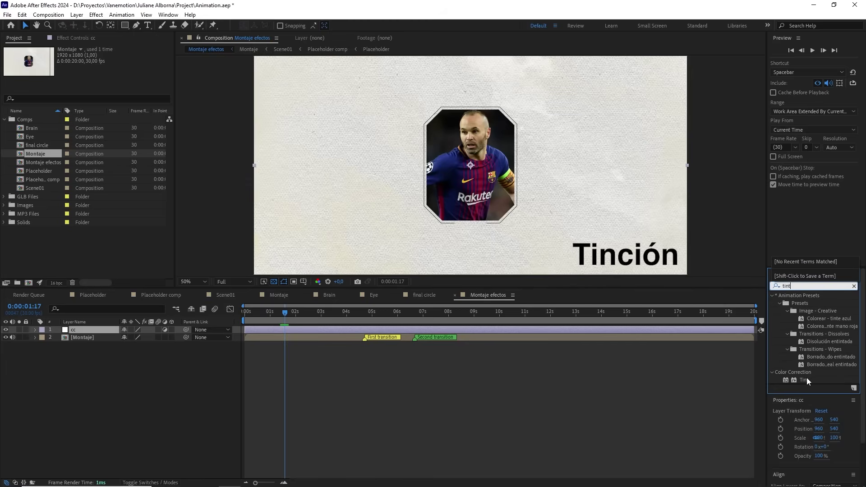
{"action": "left_click_drag", "start_coordinate": [804, 380], "coordinate": [90, 326]}
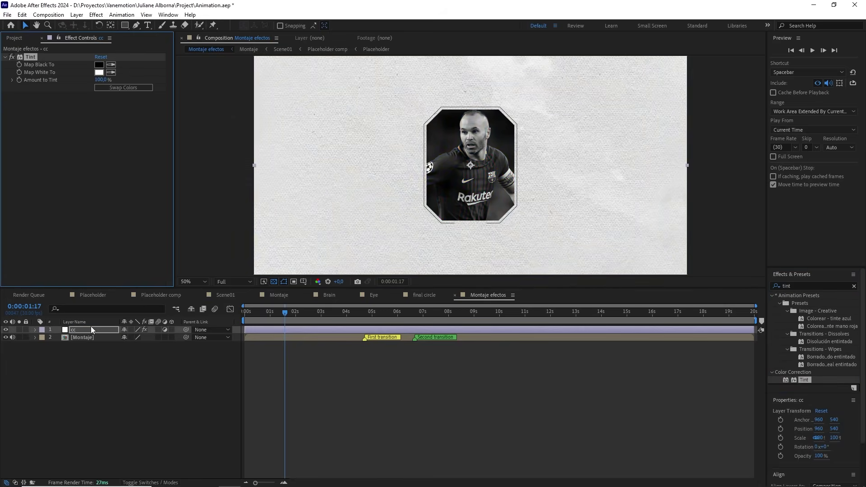
Step: Find the Tritone effect and apply it to the cc adjustment layer
{"action": "double_click", "coordinate": [814, 283]}
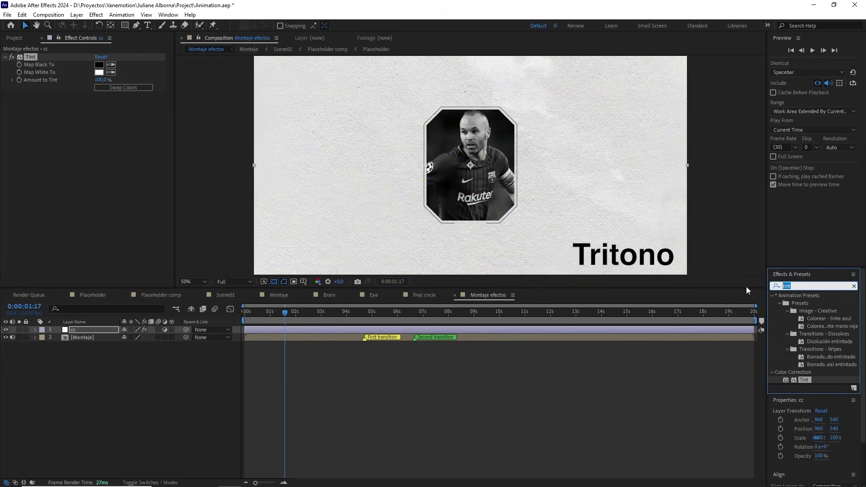
{"action": "type", "text": "trit"}
{"action": "left_click_drag", "start_coordinate": [805, 303], "coordinate": [76, 334]}
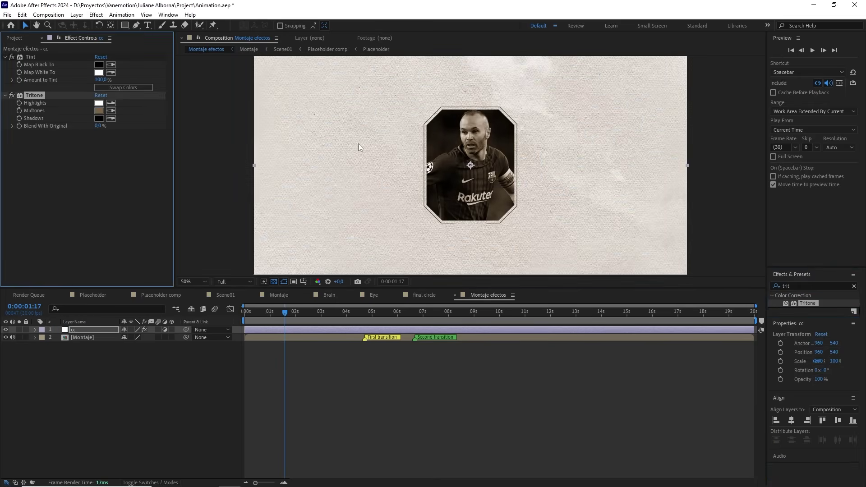
{"action": "left_click", "coordinate": [100, 110]}
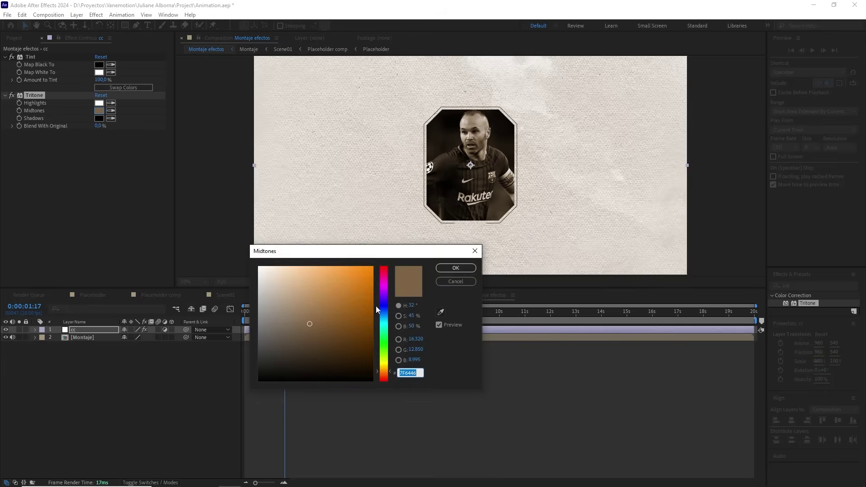
{"action": "left_click", "coordinate": [384, 318]}
{"action": "left_click", "coordinate": [335, 306]}
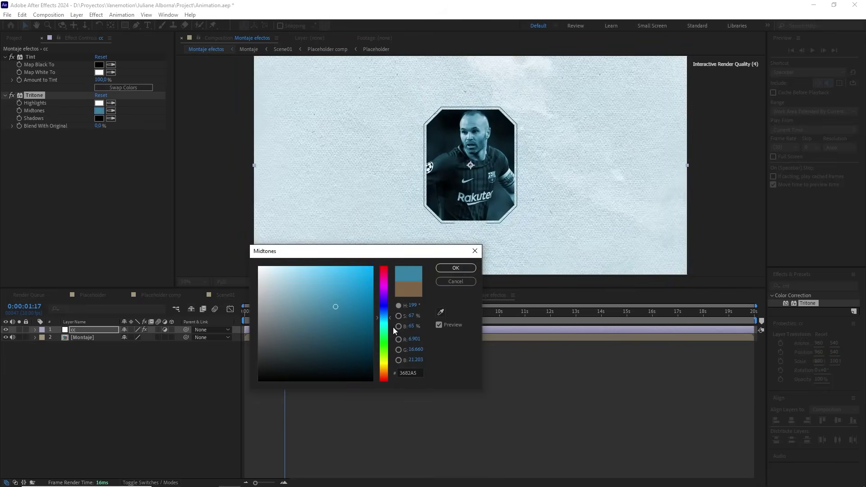
{"action": "left_click", "coordinate": [384, 353]}
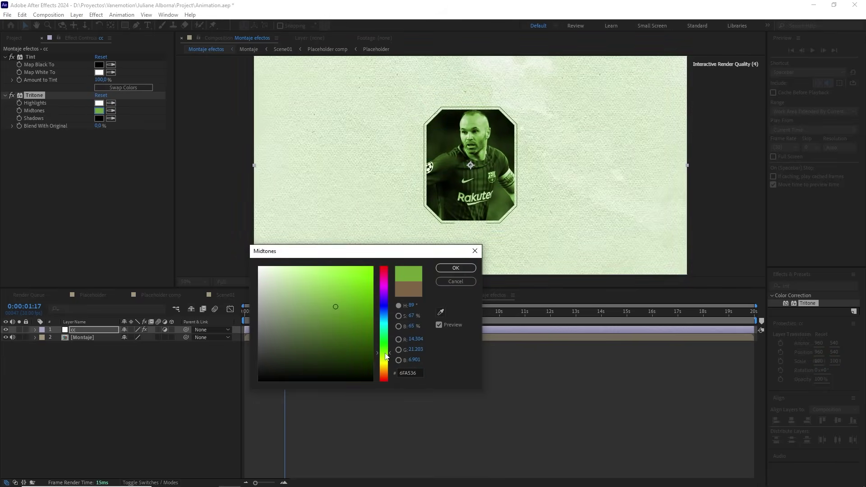
{"action": "left_click", "coordinate": [462, 283]}
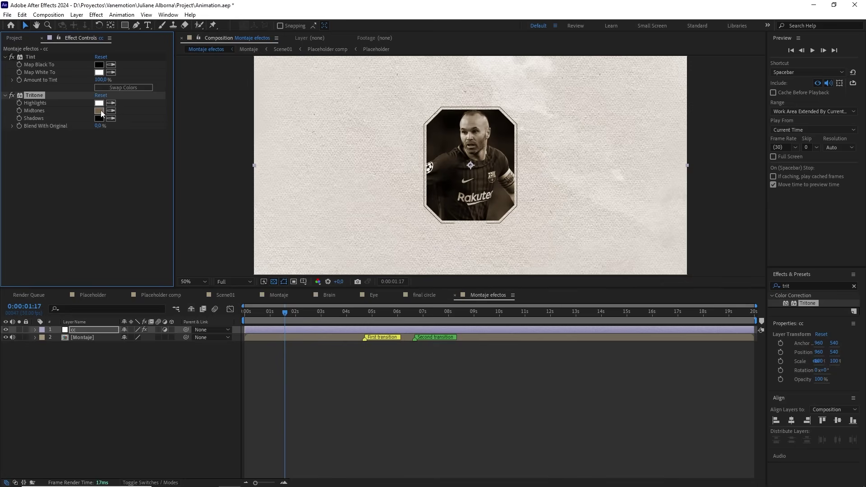
Step: Reduce the saturation of the Tritone Midtones color to 15%
{"action": "left_click", "coordinate": [99, 110]}
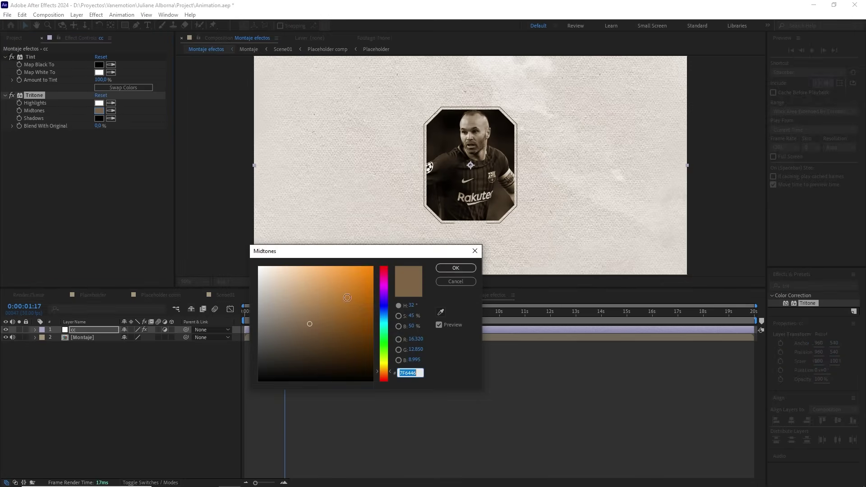
{"action": "left_click_drag", "start_coordinate": [412, 319], "coordinate": [397, 318]}
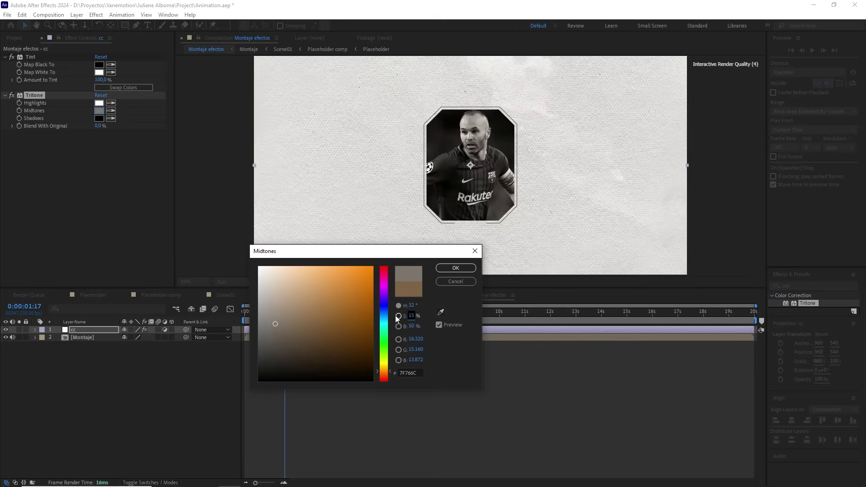
{"action": "left_click", "coordinate": [454, 268]}
Step: Add a new adjustment layer above cc and rename it "blur transition"
{"action": "right_click", "coordinate": [130, 372]}
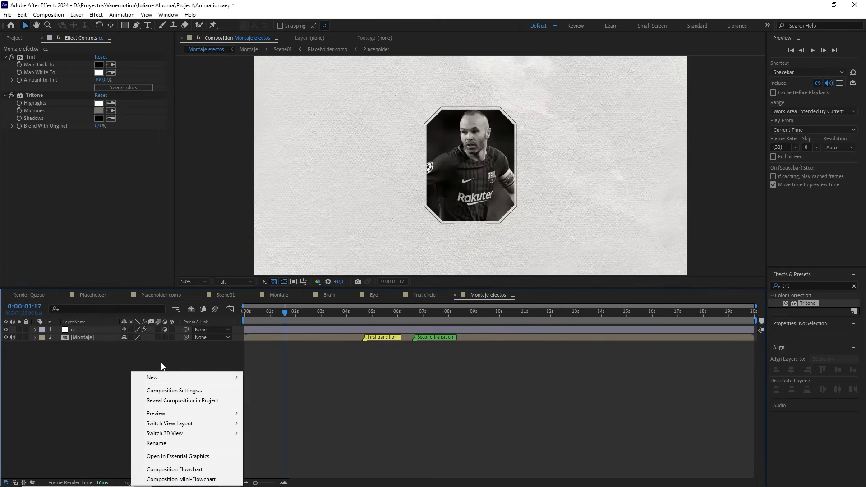
{"action": "mouse_move", "coordinate": [195, 377]}
{"action": "left_click", "coordinate": [284, 450]}
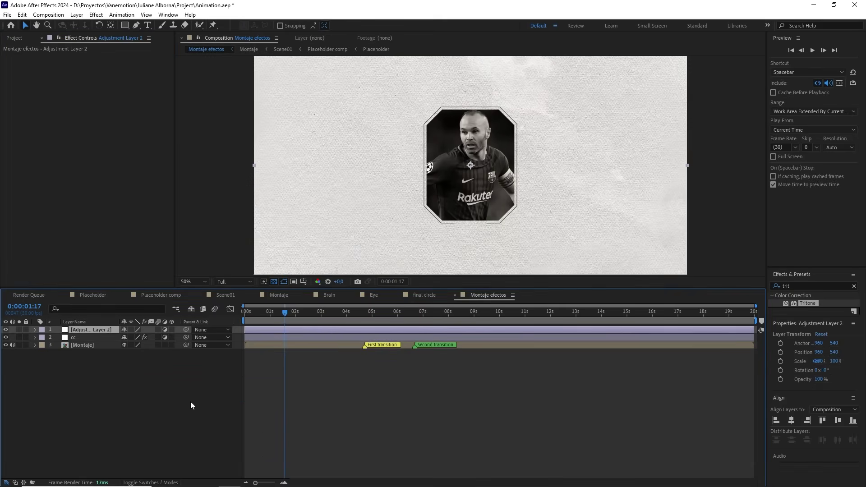
{"action": "key", "text": "Return"}
{"action": "type", "text": "blur tran"}
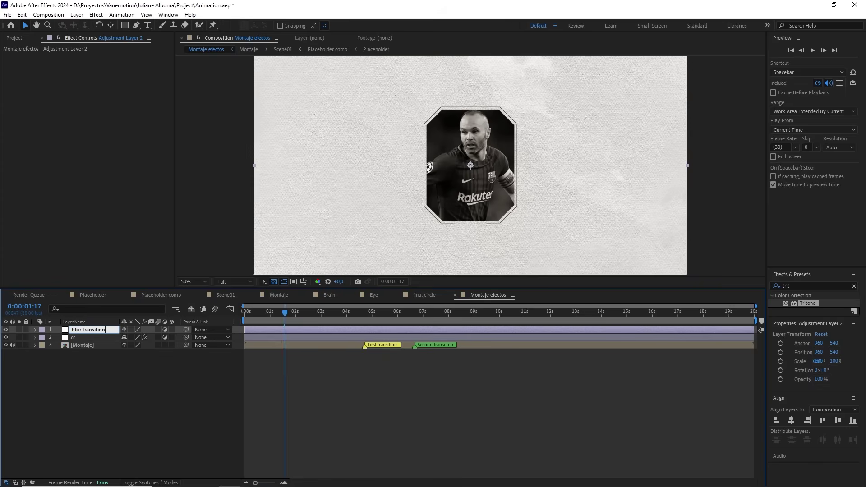
{"action": "type", "text": "sition"}
{"action": "left_click", "coordinate": [454, 355]}
Step: Apply the Camera Lens Blur effect to the blur transition layer and set its Blur Radius to 15
{"action": "left_click", "coordinate": [831, 283]}
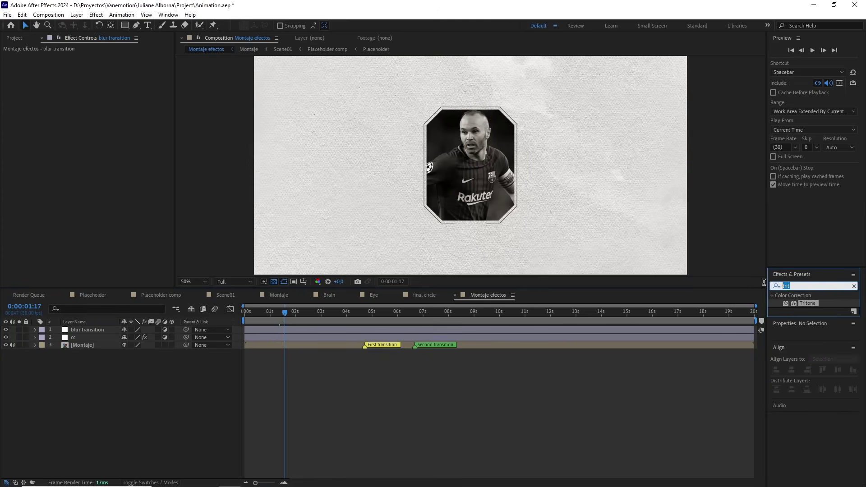
{"action": "type", "text": "camera"}
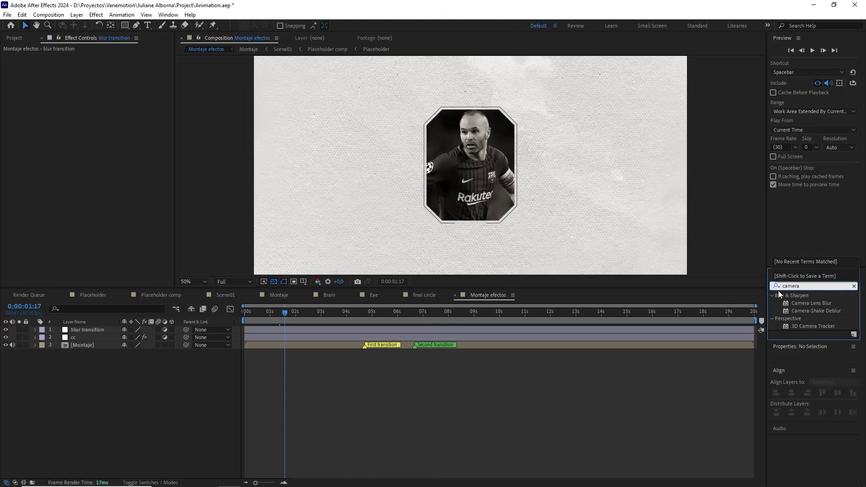
{"action": "left_click_drag", "start_coordinate": [805, 303], "coordinate": [91, 332]}
{"action": "left_click", "coordinate": [98, 64]}
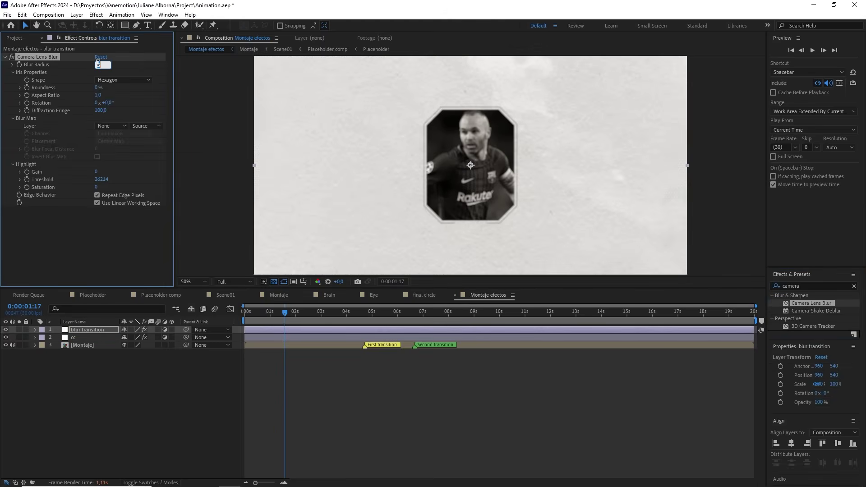
{"action": "key", "text": "Return"}
Step: Start keyframing Blur Radius at the First transition marker, 0:00:04:21, and reveal the layer's animated properties
{"action": "left_click", "coordinate": [349, 314]}
{"action": "left_click_drag", "start_coordinate": [349, 317], "coordinate": [364, 318]}
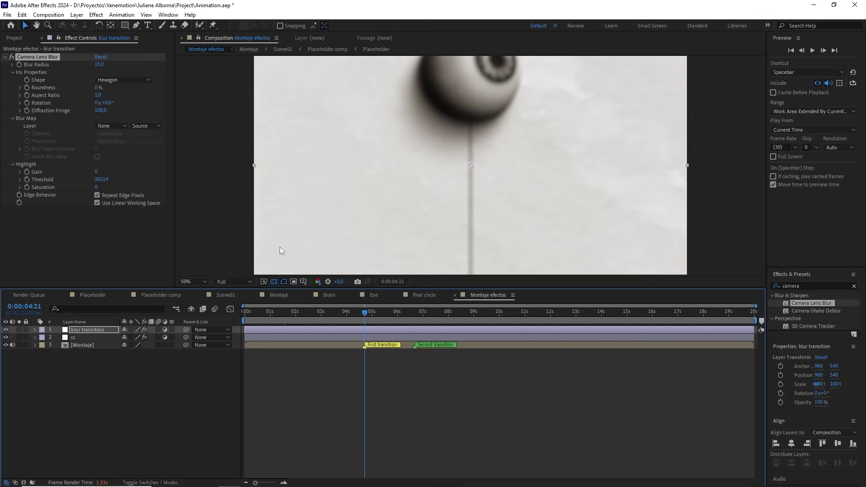
{"action": "left_click", "coordinate": [18, 64]}
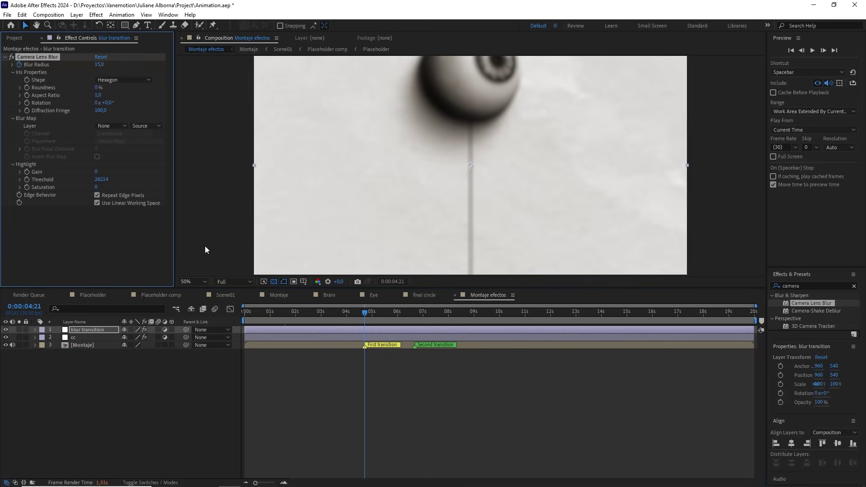
{"action": "key", "text": "u"}
Step: Go back 14 frames to 0:00:04:07 and set the Blur Radius to 0 there
{"action": "key", "text": "Page_Up"}
{"action": "key", "text": "Page_Up"}
{"action": "key", "text": "Page_Up"}
{"action": "key", "text": "Page_Up"}
{"action": "key", "text": "Page_Up"}
{"action": "key", "text": "Page_Up"}
{"action": "key", "text": "Page_Up"}
{"action": "key", "text": "Page_Up"}
{"action": "key", "text": "Page_Up"}
{"action": "key", "text": "Page_Up"}
{"action": "key", "text": "Page_Up"}
{"action": "key", "text": "Page_Up"}
{"action": "key", "text": "Page_Up"}
{"action": "key", "text": "Page_Up"}
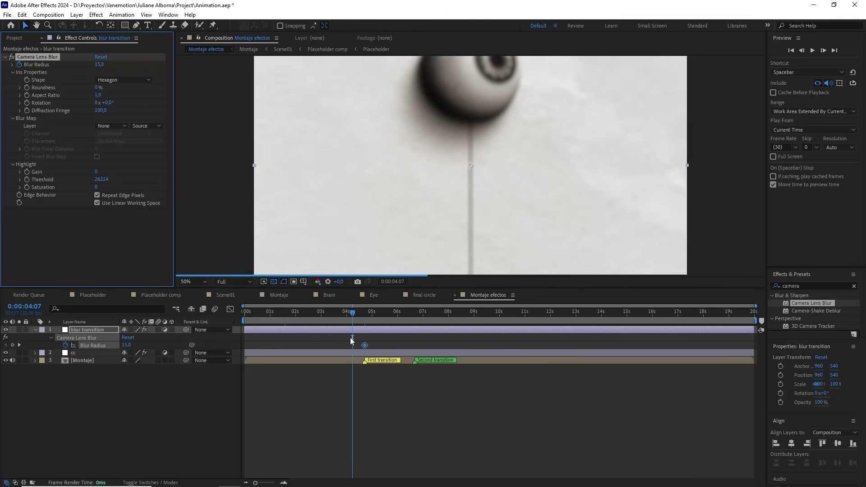
{"action": "left_click", "coordinate": [102, 64]}
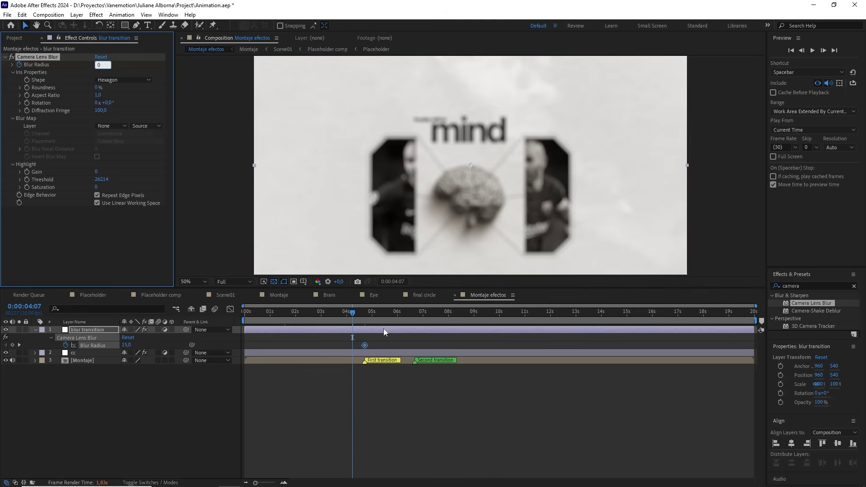
{"action": "type", "text": "0"}
Step: Set the Blur Radius to 0 at 0:00:05:05 and apply Easy Ease to the first and last blur keyframes
{"action": "left_click_drag", "start_coordinate": [356, 311], "coordinate": [376, 312]}
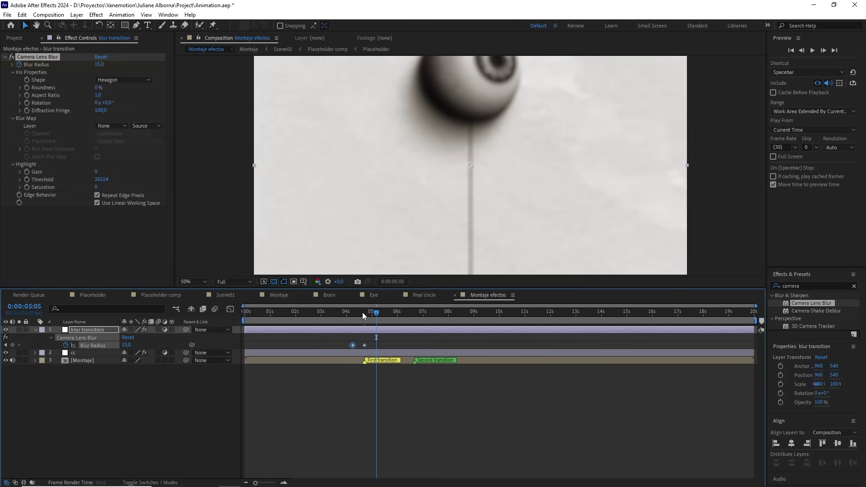
{"action": "left_click", "coordinate": [98, 65]}
{"action": "type", "text": "0"}
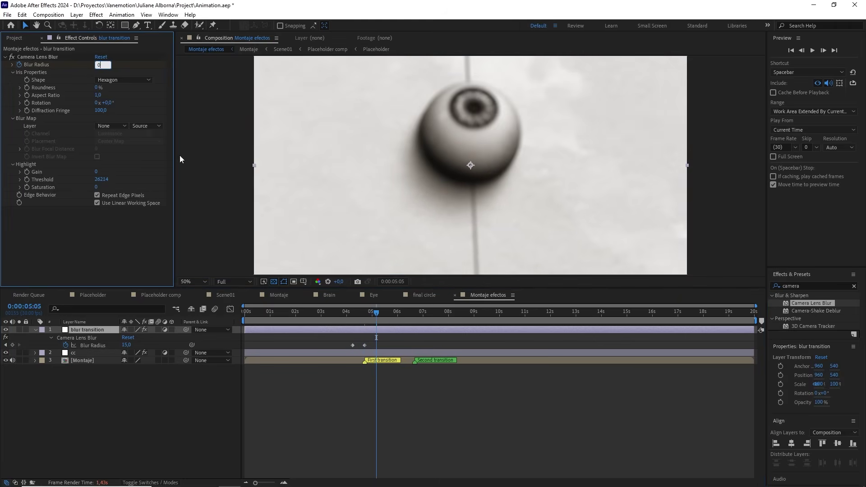
{"action": "left_click", "coordinate": [377, 345]}
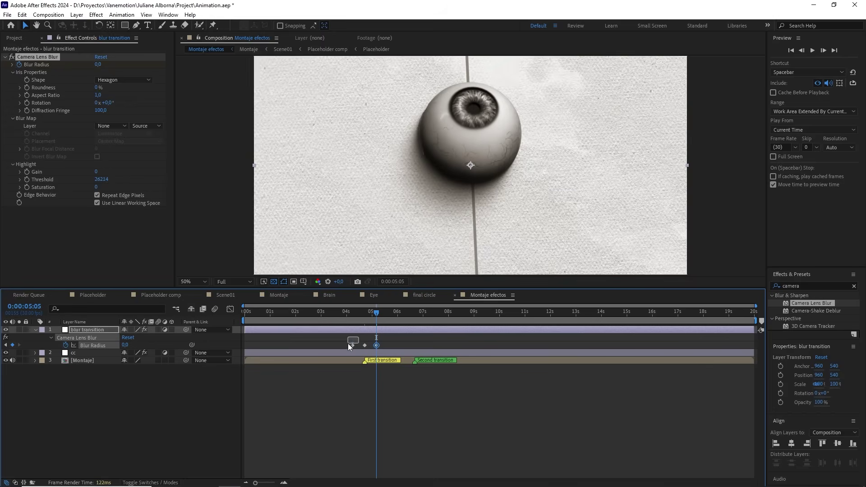
{"action": "key", "text": "F9"}
Step: Duplicate the three Blur Radius keyframes for the Second transition, aligning the middle keyframe with its marker at 0:00:06:20
{"action": "left_click_drag", "start_coordinate": [399, 313], "coordinate": [410, 315]}
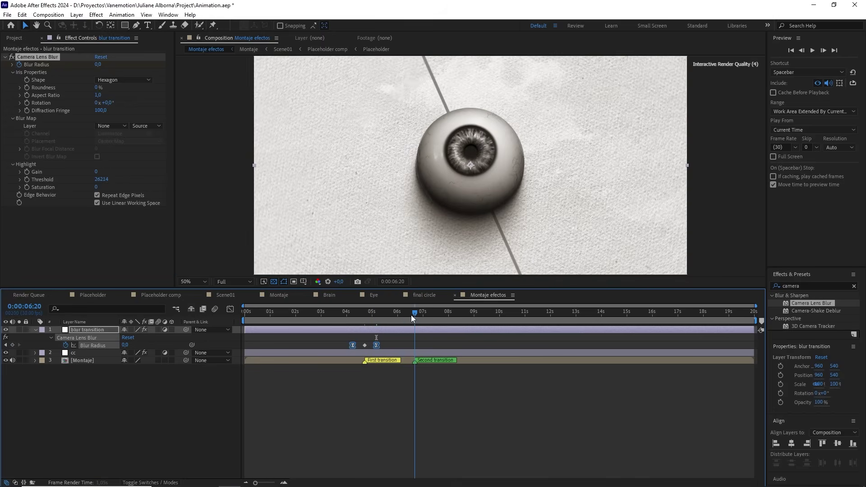
{"action": "left_click_drag", "start_coordinate": [411, 355], "coordinate": [349, 344]}
{"action": "key", "text": "ctrl+c"}
{"action": "key", "text": "ctrl+v"}
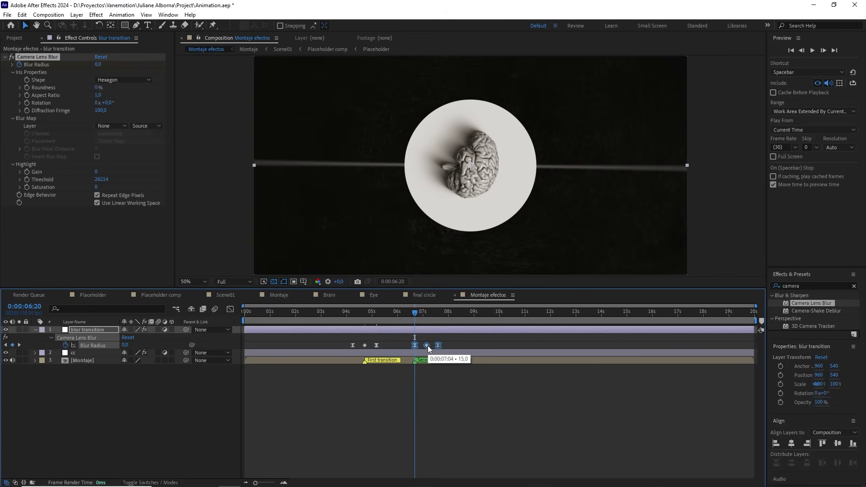
{"action": "left_click_drag", "start_coordinate": [427, 346], "coordinate": [418, 345]}
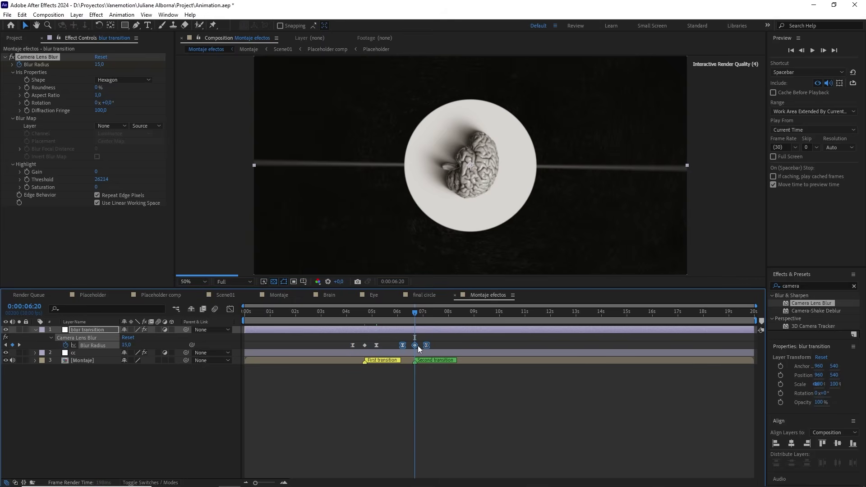
{"action": "left_click", "coordinate": [434, 399]}
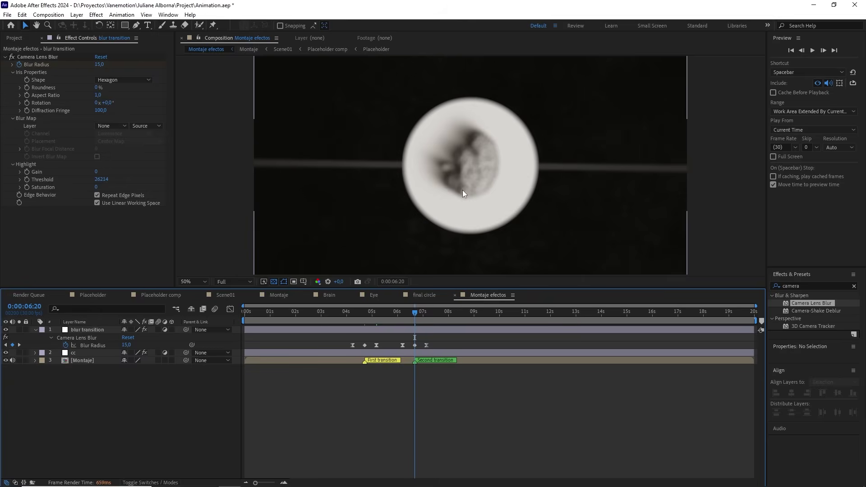
Step: Add an adjustment layer above blur transition and rename it "posterize time"
{"action": "left_click_drag", "start_coordinate": [416, 310], "coordinate": [443, 313]}
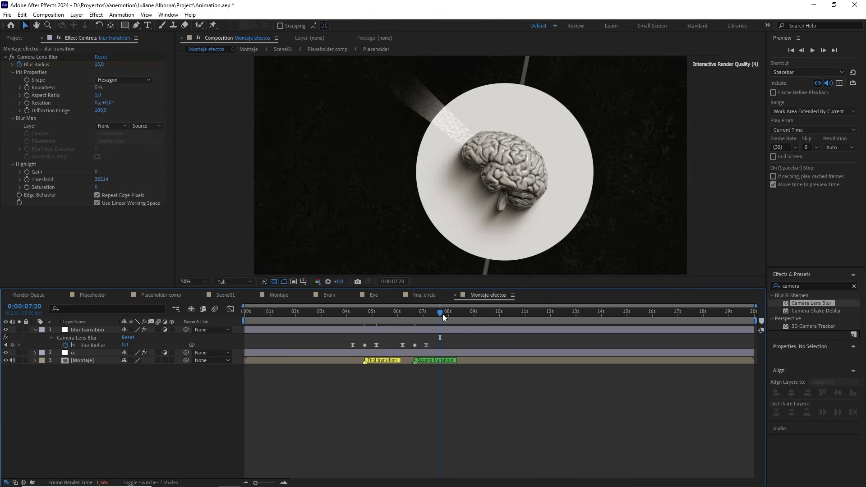
{"action": "right_click", "coordinate": [172, 396]}
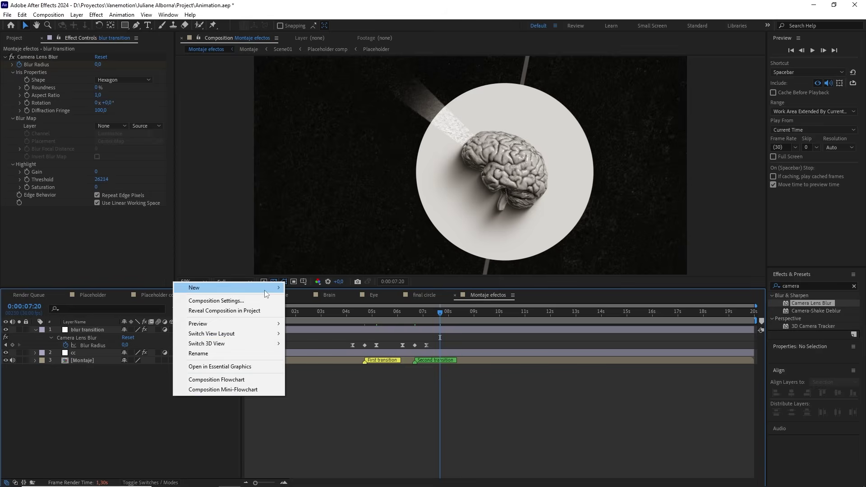
{"action": "mouse_move", "coordinate": [267, 291]}
{"action": "left_click", "coordinate": [321, 360]}
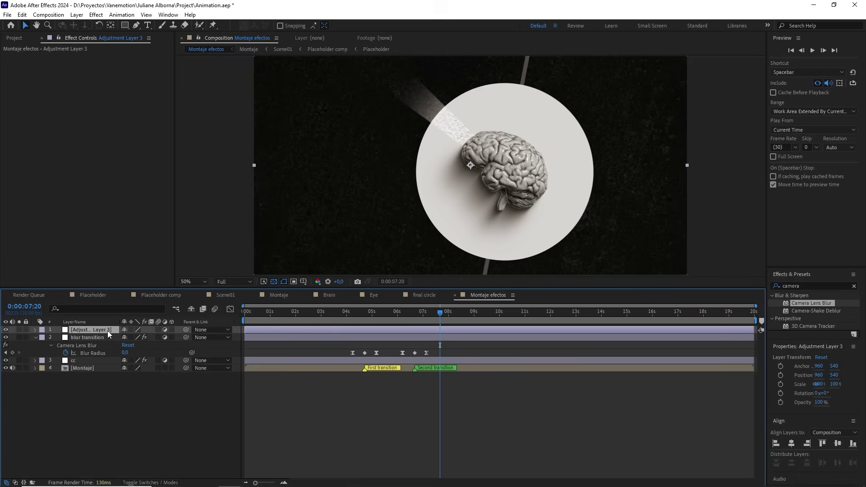
{"action": "key", "text": "Return"}
{"action": "type", "text": "posterize time"}
Step: Apply the Posterize Time effect to the posterize time layer and set its Frame Rate to 15
{"action": "left_click", "coordinate": [821, 285]}
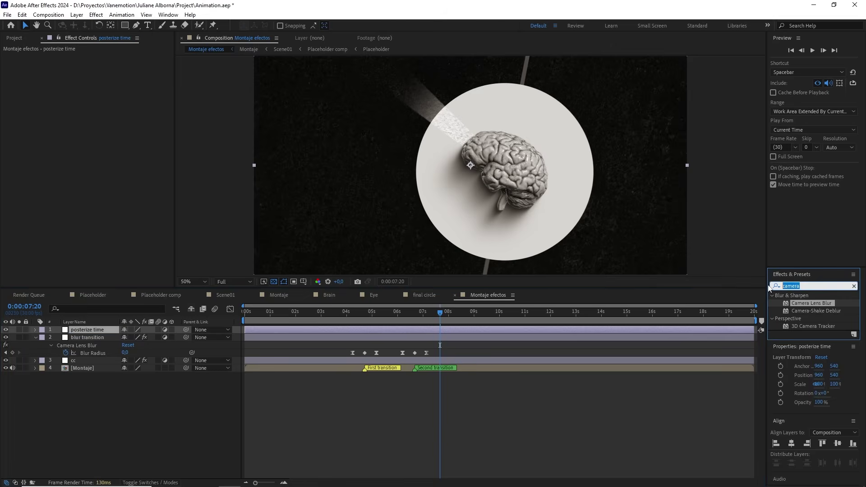
{"action": "type", "text": "posteri"}
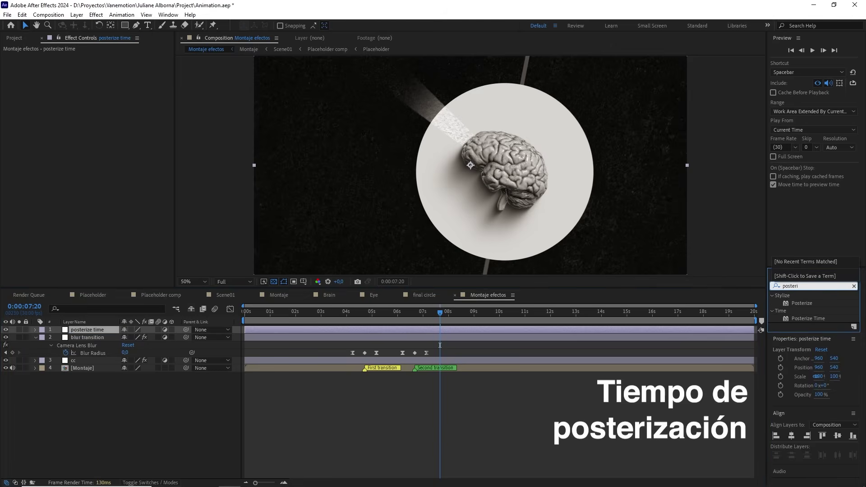
{"action": "left_click_drag", "start_coordinate": [808, 319], "coordinate": [113, 328]}
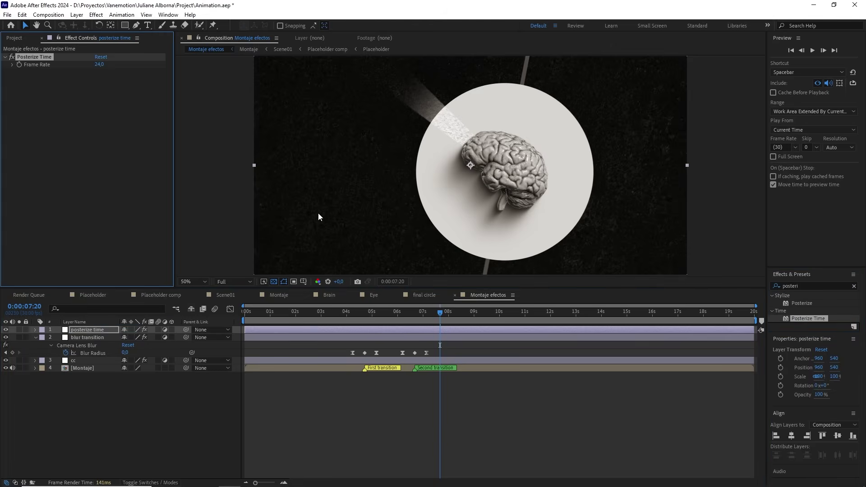
{"action": "left_click", "coordinate": [98, 63]}
{"action": "type", "text": "15"}
{"action": "key", "text": "Return"}
Step: End the work area at about 14 seconds and preview the composition from the start
{"action": "left_click_drag", "start_coordinate": [440, 312], "coordinate": [230, 317]}
{"action": "key", "text": "n"}
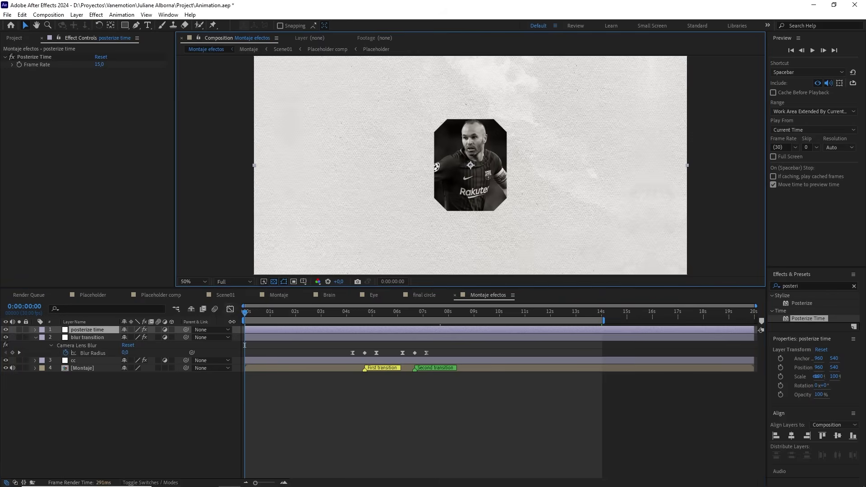
{"action": "left_click", "coordinate": [205, 396]}
{"action": "key", "text": "space"}
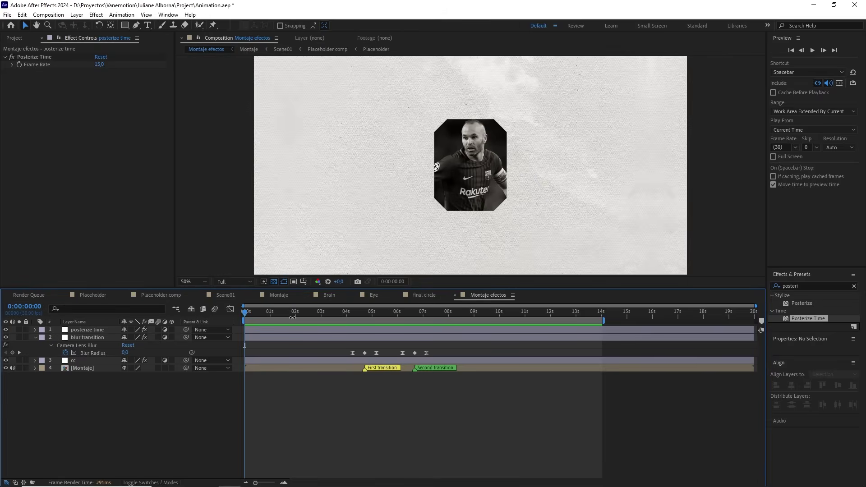
{"action": "left_click", "coordinate": [319, 312]}
{"action": "left_click_drag", "start_coordinate": [331, 312], "coordinate": [220, 327]}
Step: Add an adjustment layer above posterize time and rename it "vignette"
{"action": "right_click", "coordinate": [143, 391]}
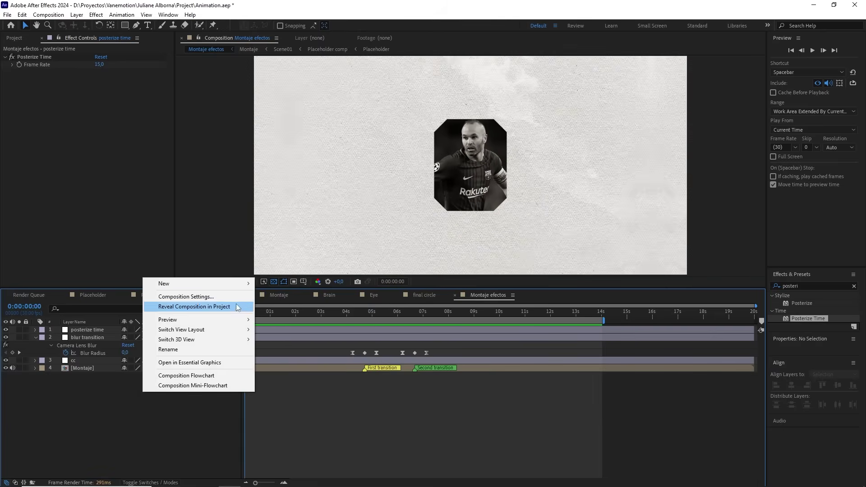
{"action": "mouse_move", "coordinate": [217, 284]}
{"action": "left_click", "coordinate": [289, 355]}
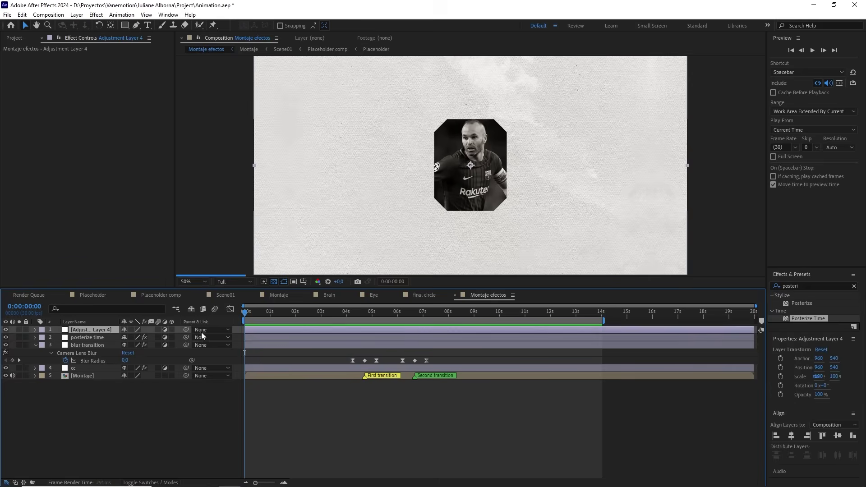
{"action": "key", "text": "Return"}
{"action": "type", "text": "vignette"}
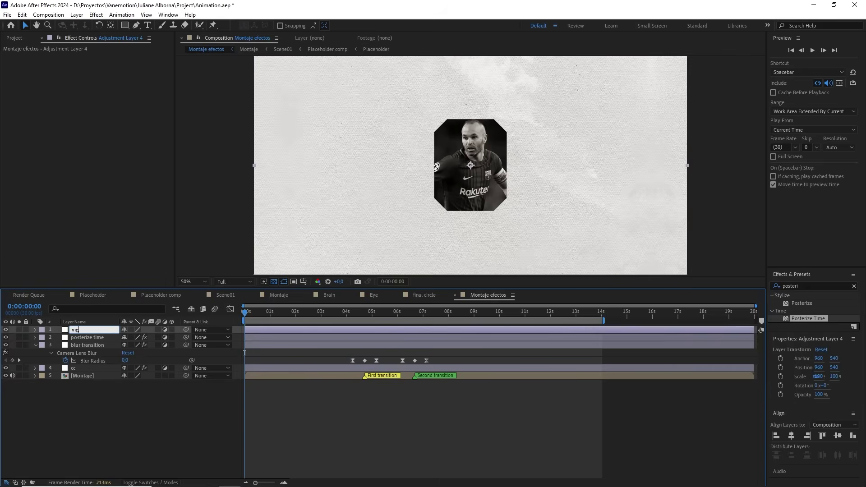
Step: Apply CC Vignette to the vignette layer and duplicate the effect on that layer
{"action": "left_click", "coordinate": [804, 286]}
{"action": "key", "text": "BackSpace"}
{"action": "type", "text": "vign"}
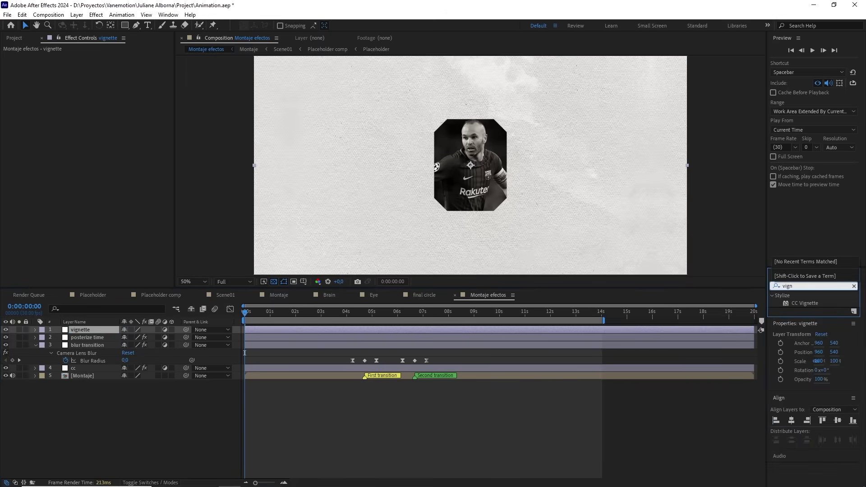
{"action": "left_click_drag", "start_coordinate": [807, 304], "coordinate": [106, 331]}
{"action": "key", "text": "ctrl+d"}
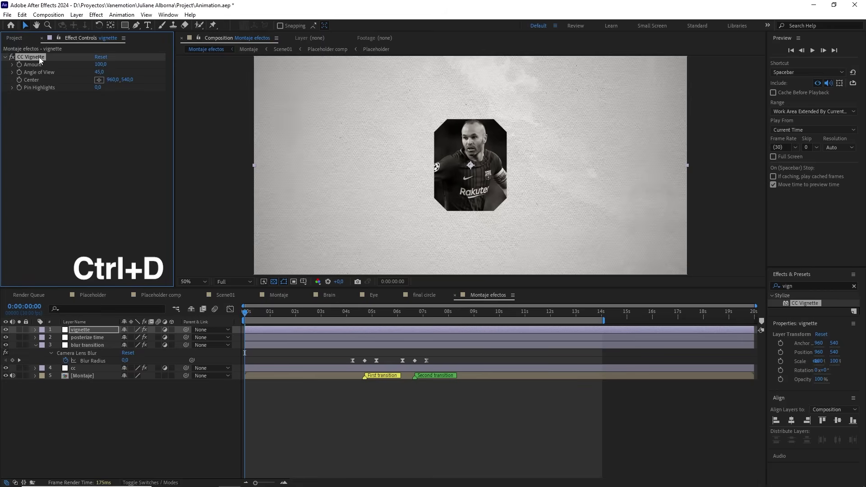
Step: Add an adjustment layer above vignette and rename it "blur"
{"action": "right_click", "coordinate": [125, 426]}
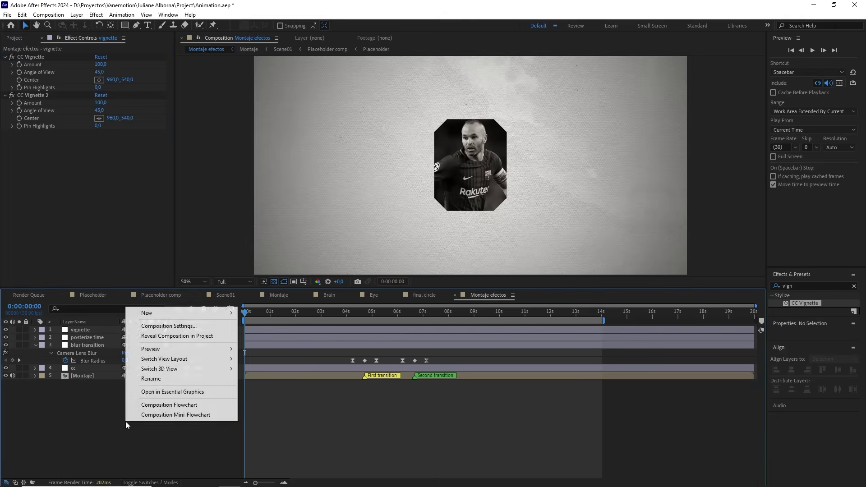
{"action": "mouse_move", "coordinate": [181, 313]}
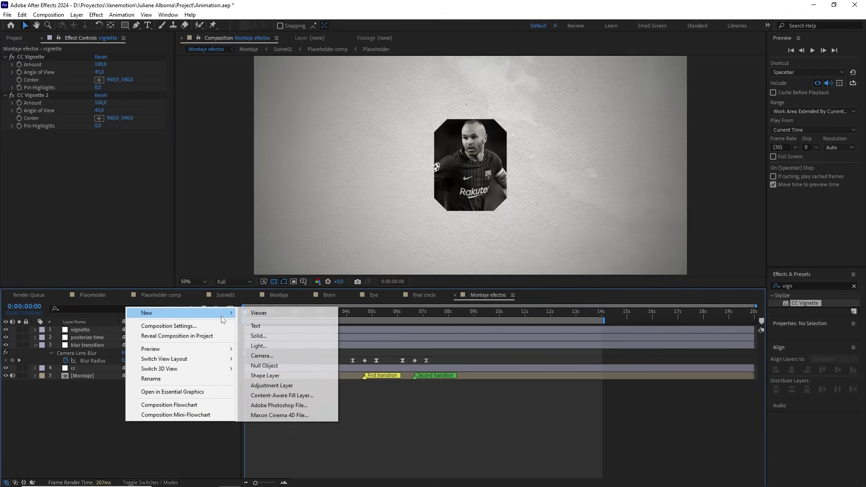
{"action": "left_click", "coordinate": [271, 385]}
{"action": "key", "text": "Return"}
{"action": "type", "text": "blur"}
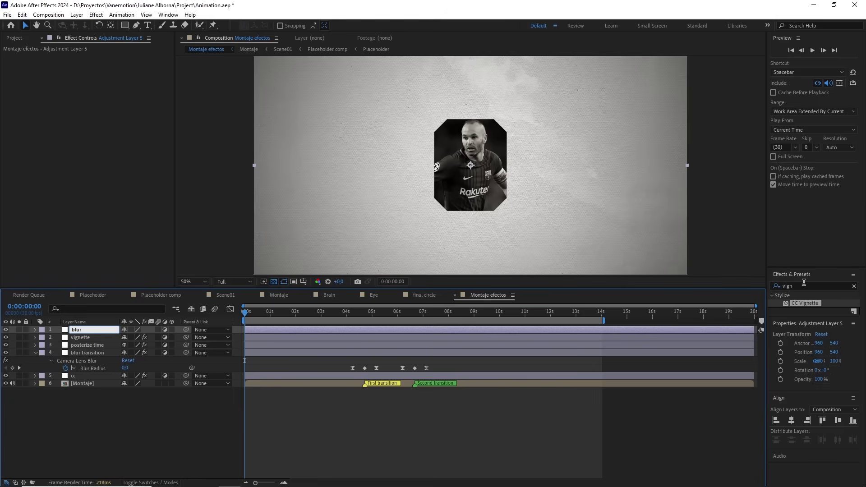
Step: Apply Gaussian Blur to the blur layer and set its Blurriness to 20
{"action": "left_click_drag", "start_coordinate": [804, 285], "coordinate": [757, 286]}
{"action": "type", "text": "gauss"}
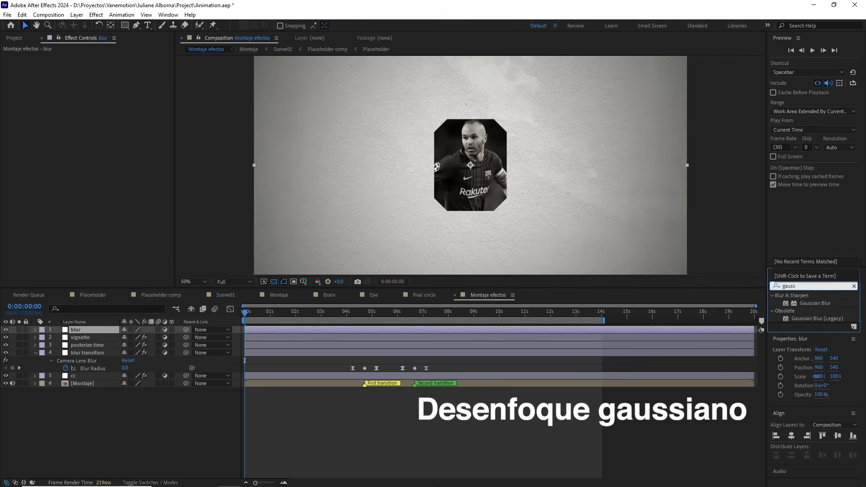
{"action": "left_click_drag", "start_coordinate": [807, 303], "coordinate": [108, 331]}
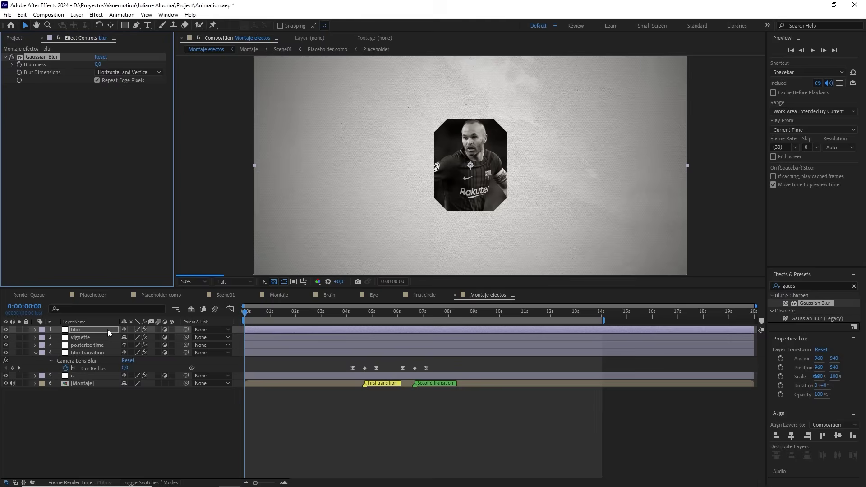
{"action": "left_click", "coordinate": [99, 63]}
{"action": "key", "text": "Return"}
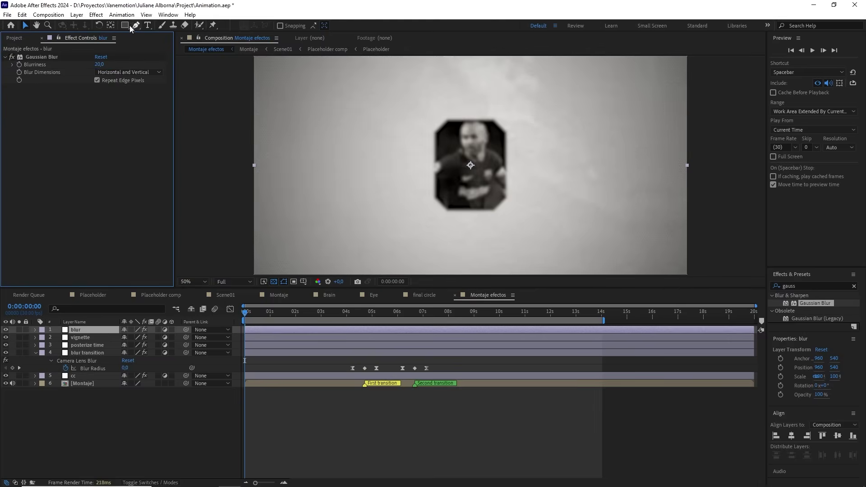
Step: Add a full-frame elliptical mask to the blur layer, set it to Subtract and scale it down slightly inside the frame
{"action": "left_click_drag", "start_coordinate": [128, 24], "coordinate": [167, 42]}
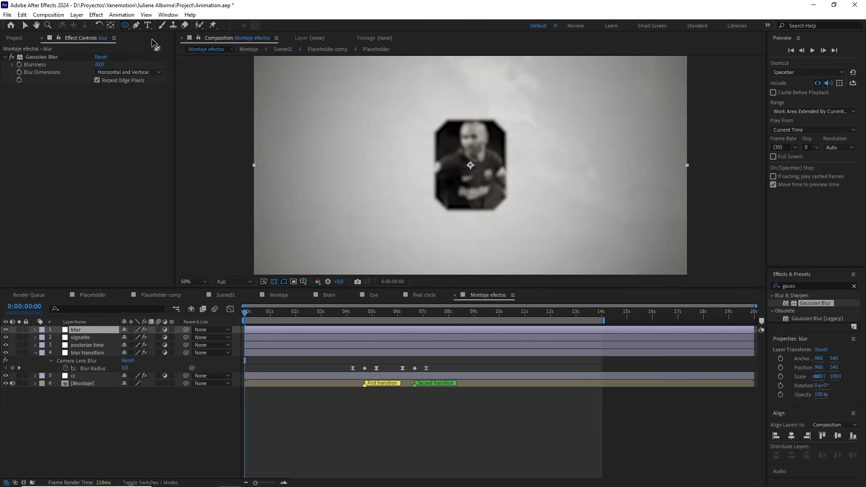
{"action": "double_click", "coordinate": [126, 26]}
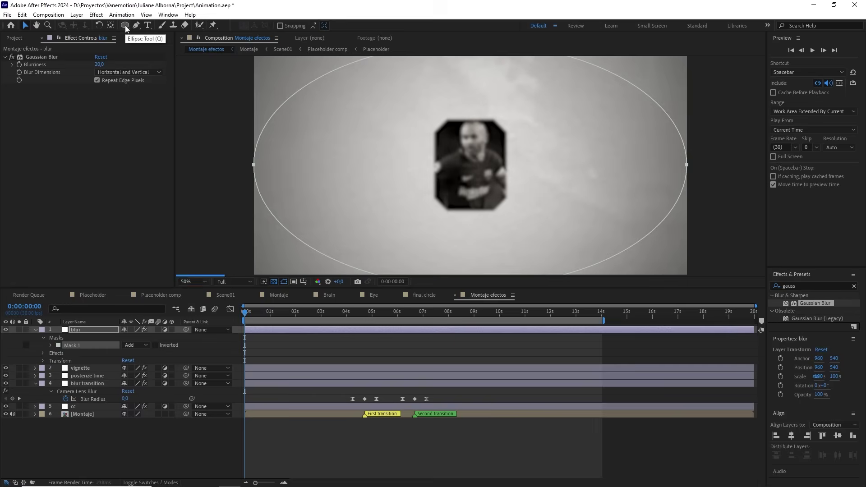
{"action": "left_click", "coordinate": [130, 345]}
{"action": "left_click", "coordinate": [150, 375]}
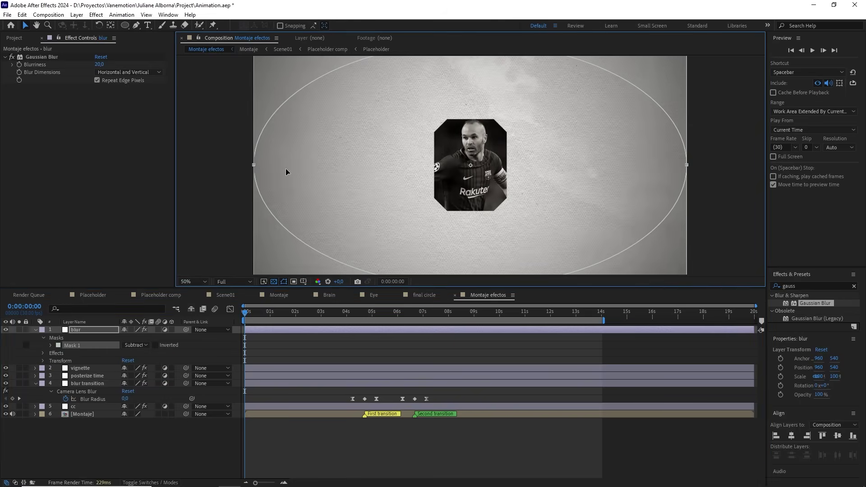
{"action": "key", "text": "comma"}
{"action": "left_click_drag", "start_coordinate": [579, 105], "coordinate": [565, 111]}
{"action": "key", "text": "period"}
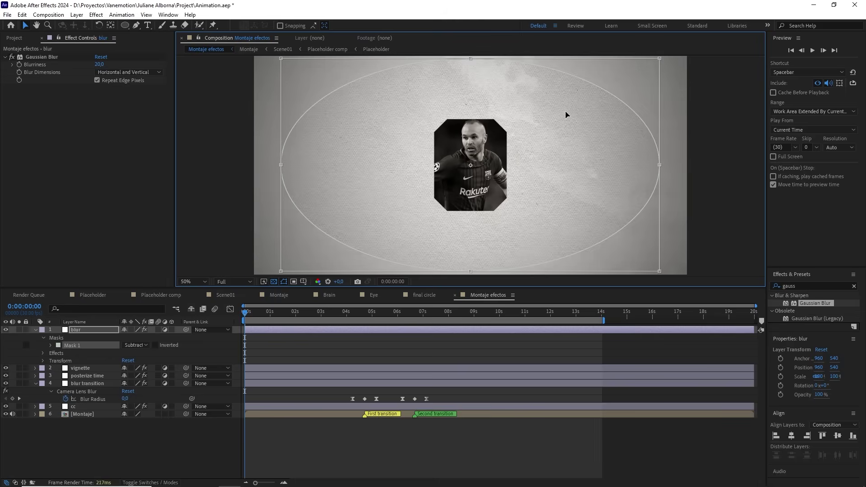
Step: Set the blur layer's Mask Feather to 300 pixels and collapse the layer's properties
{"action": "left_click", "coordinate": [50, 345]}
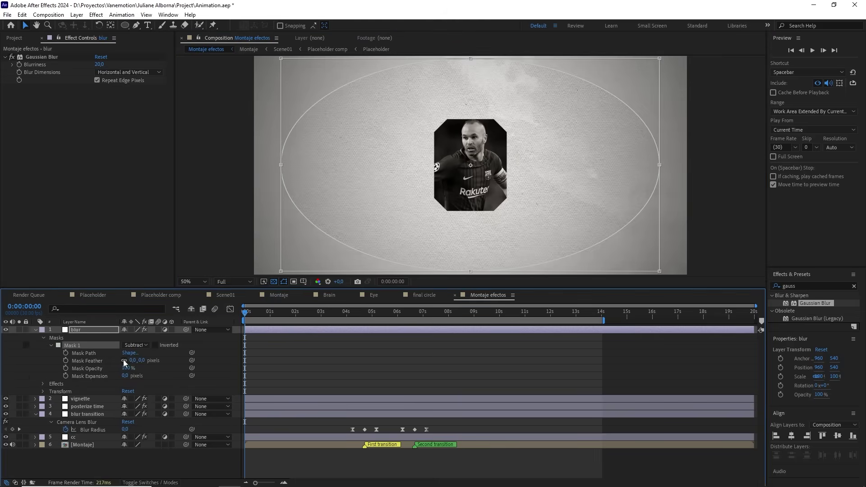
{"action": "left_click", "coordinate": [138, 360]}
{"action": "type", "text": "300"}
{"action": "key", "text": "Return"}
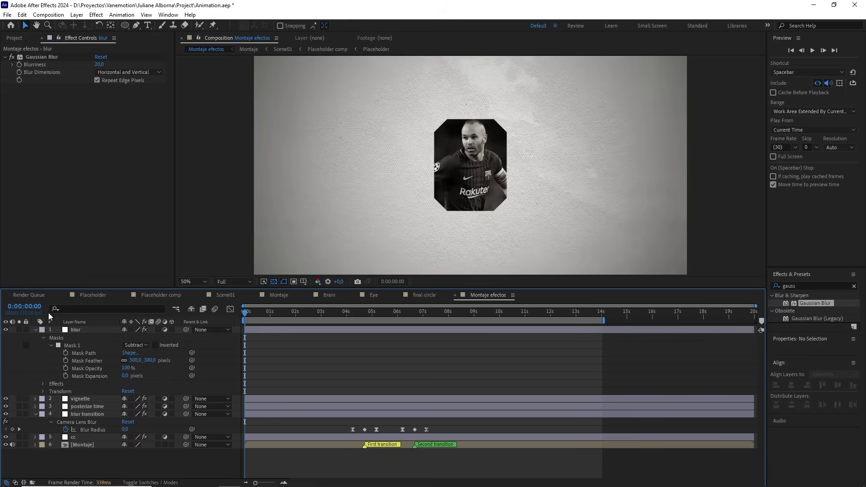
{"action": "left_click", "coordinate": [35, 330]}
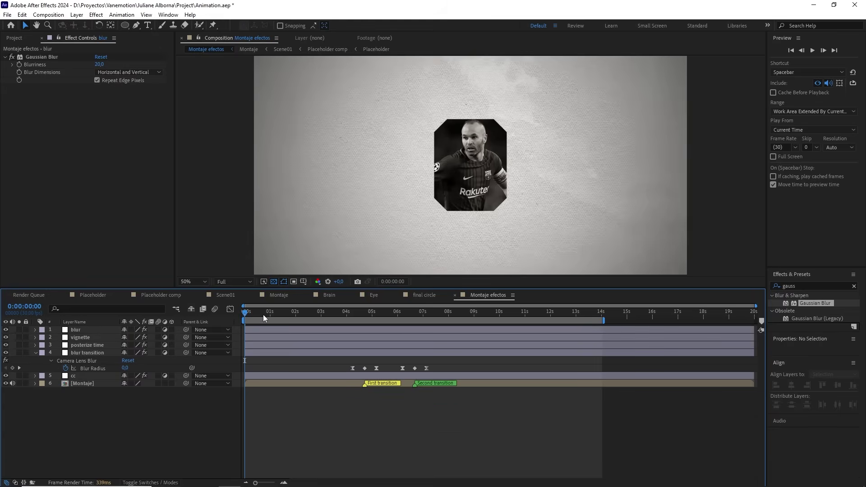
Step: Inspect the frame at 0:00:03:11 up close, then duplicate the Montaje layer and solo the upper copy
{"action": "left_click_drag", "start_coordinate": [284, 317], "coordinate": [330, 318]}
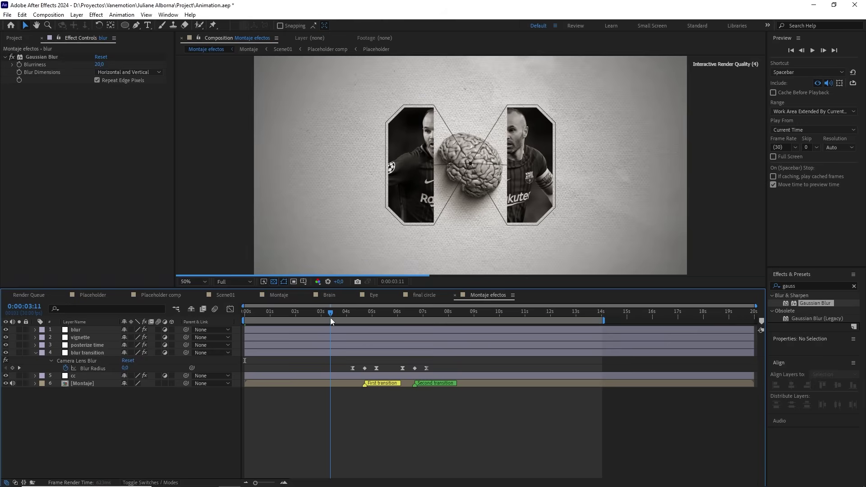
{"action": "key", "text": "/"}
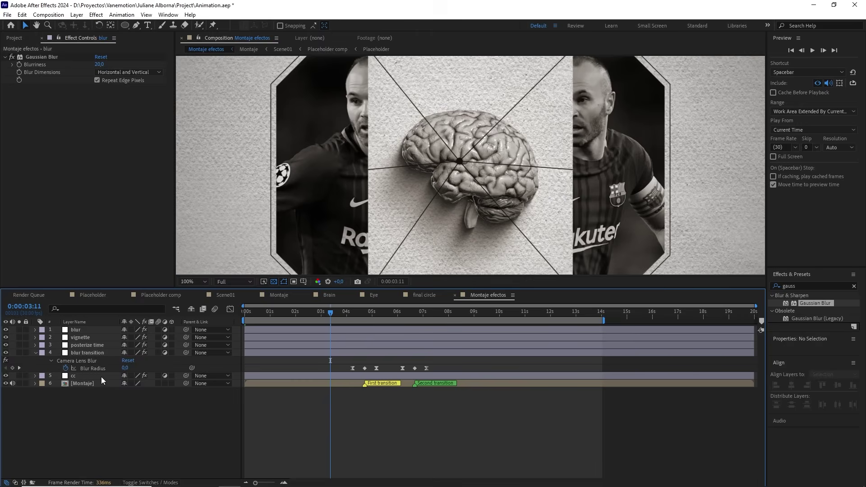
{"action": "left_click", "coordinate": [82, 383]}
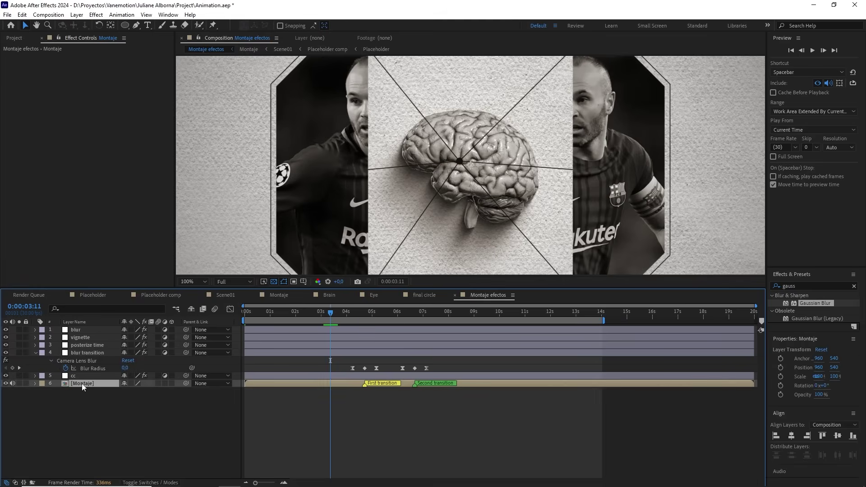
{"action": "key", "text": "ctrl+d"}
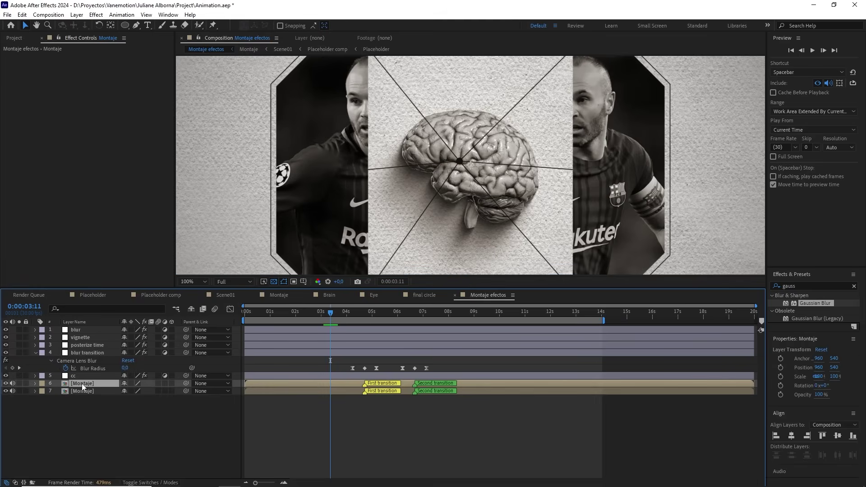
{"action": "left_click", "coordinate": [19, 383]}
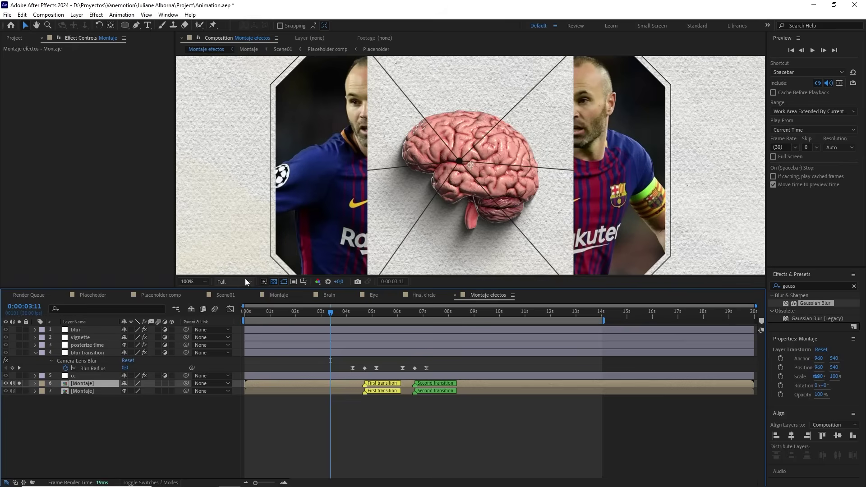
{"action": "scroll", "coordinate": [313, 223], "scroll_direction": "down", "scroll_amount": 2}
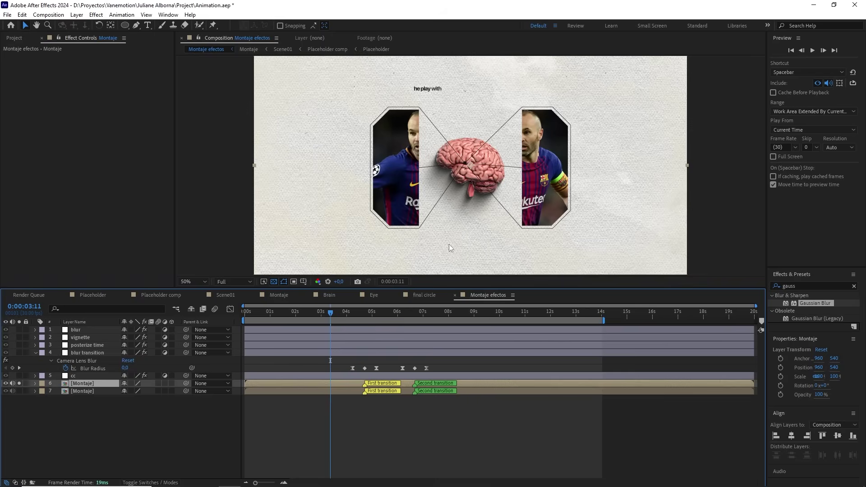
Step: Apply the Extract and Tint effects to the upper Montaje copy
{"action": "double_click", "coordinate": [823, 285]}
{"action": "key", "text": "BackSpace"}
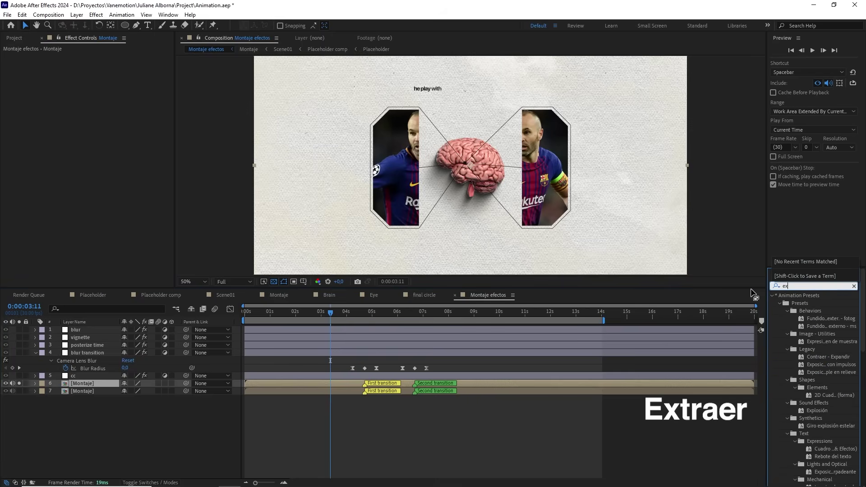
{"action": "type", "text": "extra"}
{"action": "left_click_drag", "start_coordinate": [798, 324], "coordinate": [104, 382]}
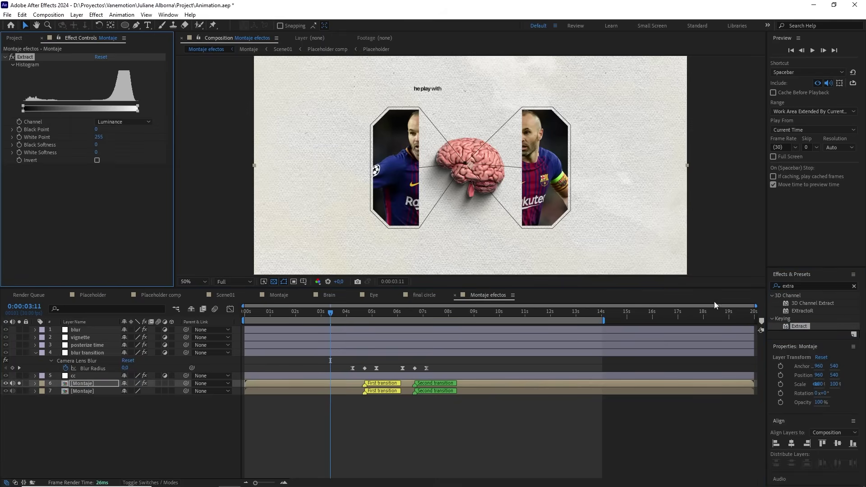
{"action": "double_click", "coordinate": [812, 286]}
{"action": "type", "text": "tint"}
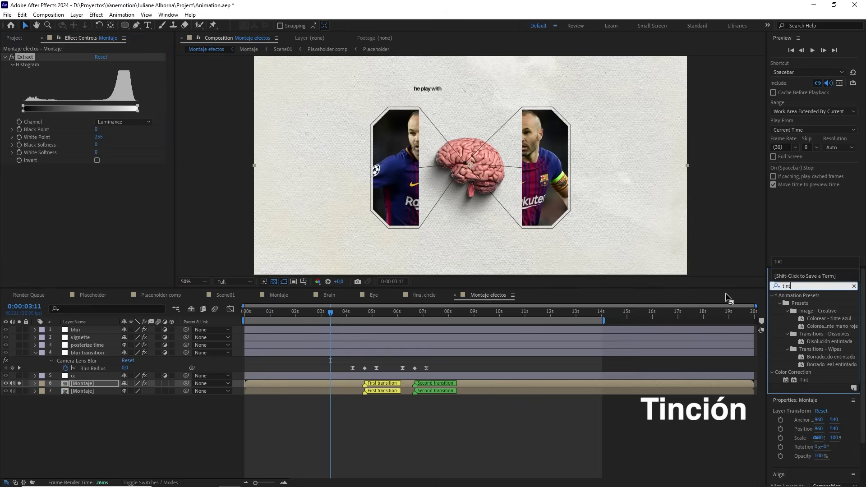
{"action": "left_click_drag", "start_coordinate": [804, 380], "coordinate": [75, 381]}
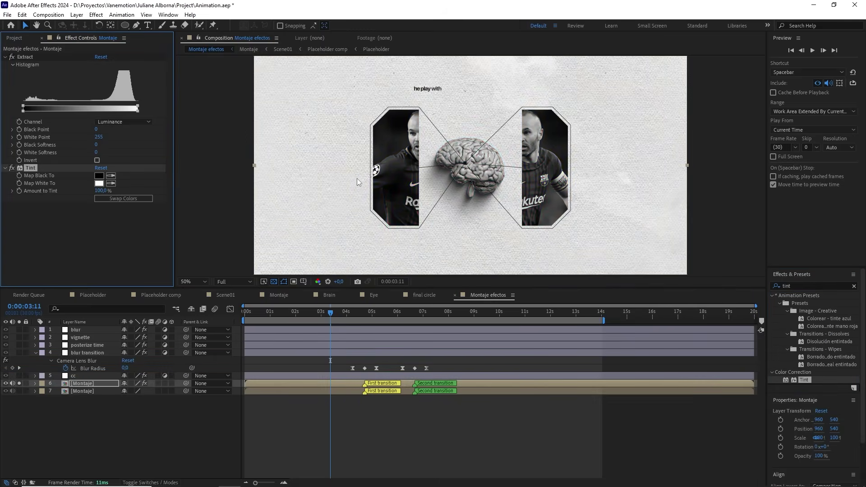
Step: Invert the Extract effect and adjust its histogram to a Black Point of about 129 and a Black Softness of about 62
{"action": "left_click_drag", "start_coordinate": [23, 107], "coordinate": [66, 107]}
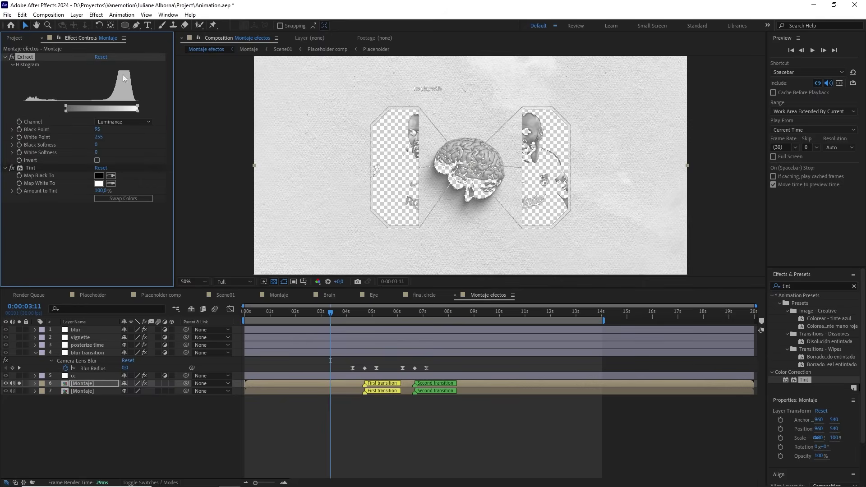
{"action": "left_click", "coordinate": [97, 160]}
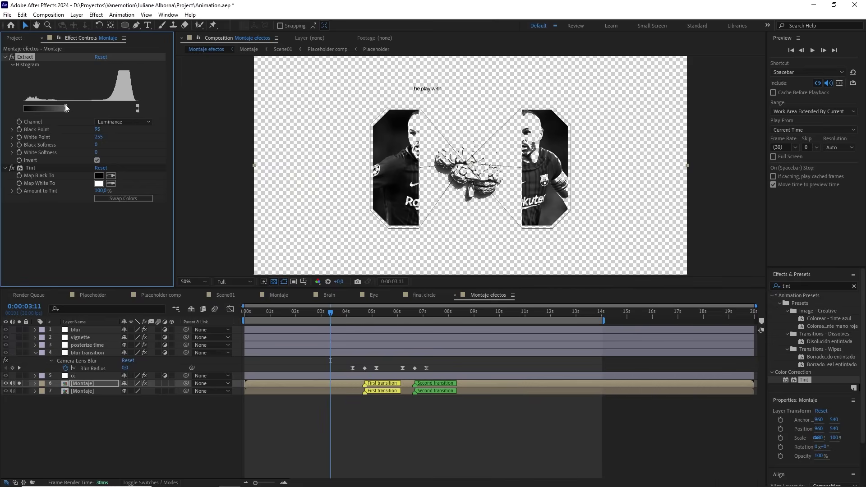
{"action": "mouse_move", "coordinate": [66, 107]}
{"action": "left_mouse_down"}
{"action": "mouse_move", "coordinate": [79, 108]}
{"action": "mouse_move", "coordinate": [51, 113]}
{"action": "left_mouse_up"}
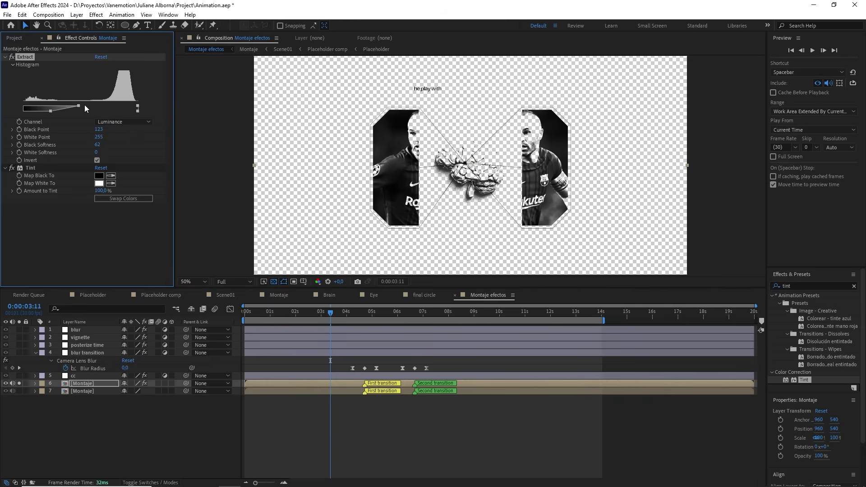
{"action": "mouse_move", "coordinate": [78, 105]}
{"action": "left_mouse_down"}
{"action": "mouse_move", "coordinate": [97, 106]}
{"action": "mouse_move", "coordinate": [61, 109]}
{"action": "mouse_move", "coordinate": [81, 108]}
{"action": "left_mouse_up"}
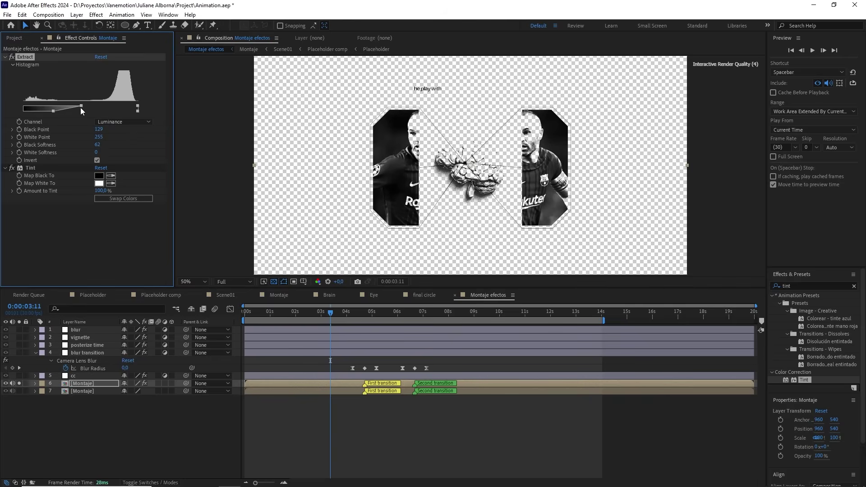
Step: Set the Extract effect's Black Point to 100 and Black Softness to 45
{"action": "left_click", "coordinate": [99, 129]}
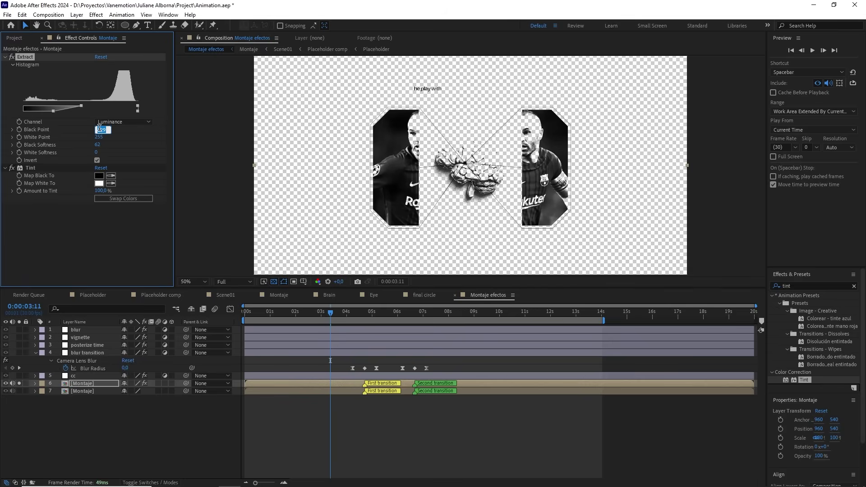
{"action": "type", "text": "100"}
{"action": "key", "text": "Return"}
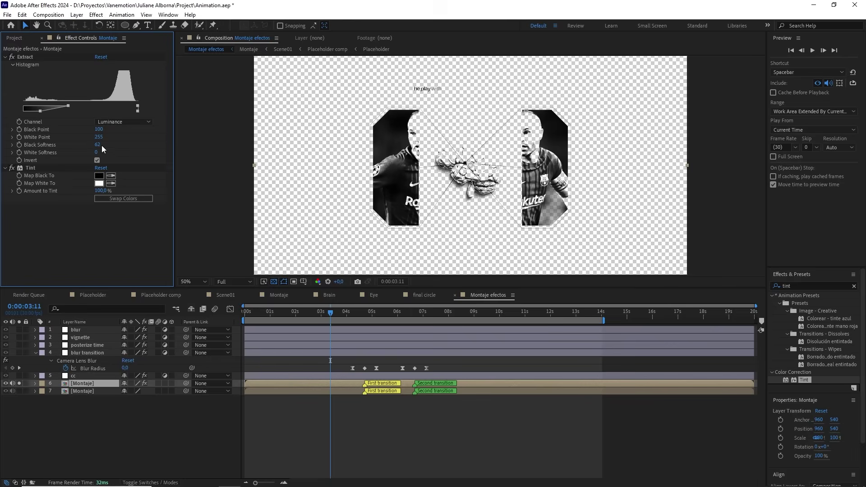
{"action": "left_click", "coordinate": [100, 144]}
{"action": "type", "text": "45"}
{"action": "key", "text": "Return"}
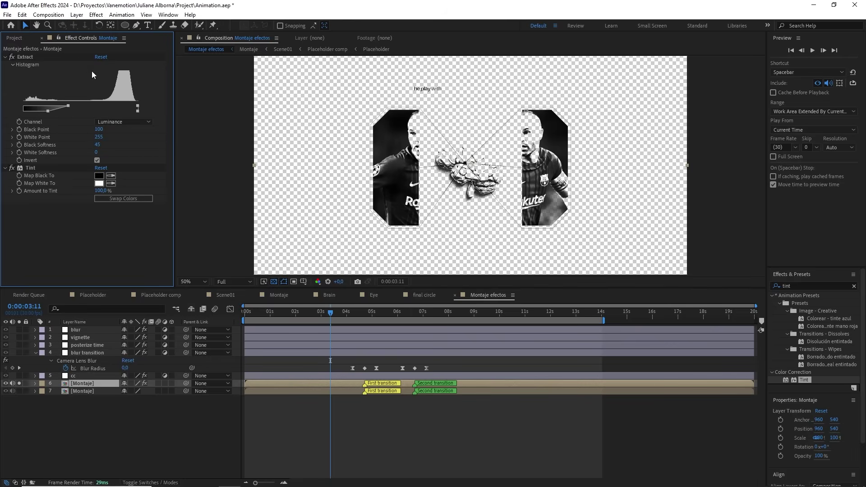
Step: Place the Halftone texture.jpg image directly above the extracted Montaje copy and scale it to 28%
{"action": "left_click", "coordinate": [15, 38]}
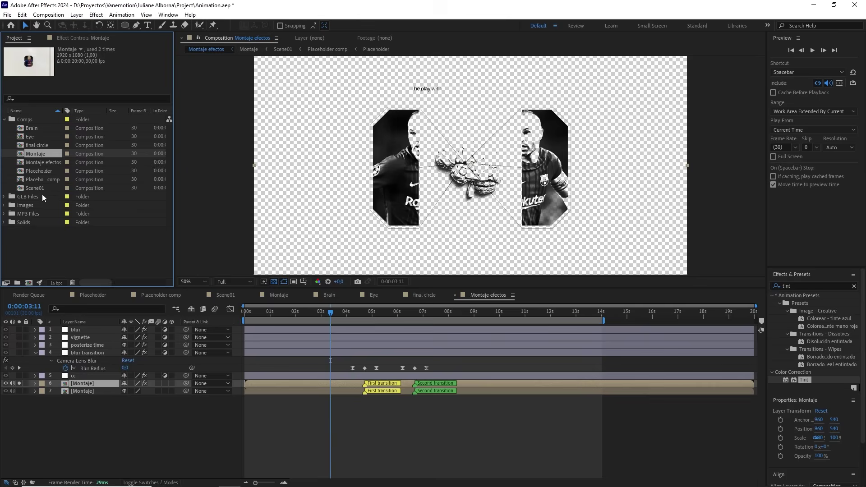
{"action": "left_click", "coordinate": [5, 205]}
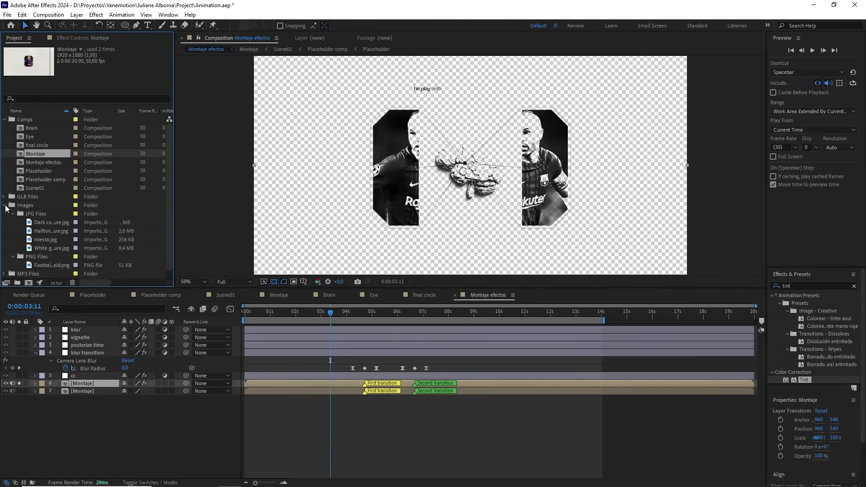
{"action": "left_click_drag", "start_coordinate": [60, 230], "coordinate": [96, 376]}
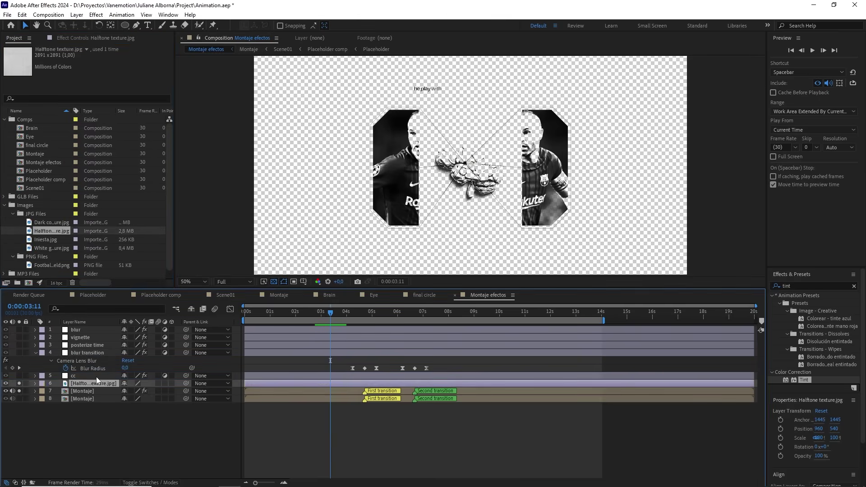
{"action": "key", "text": "s"}
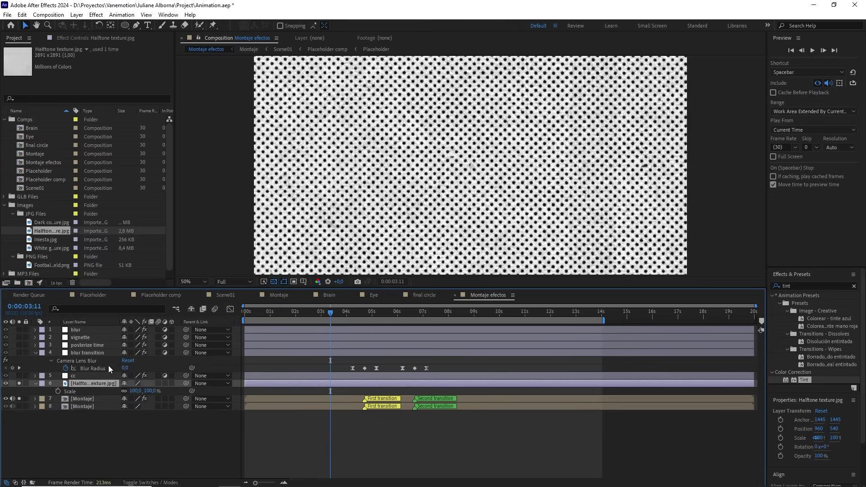
{"action": "left_click_drag", "start_coordinate": [135, 391], "coordinate": [114, 389]}
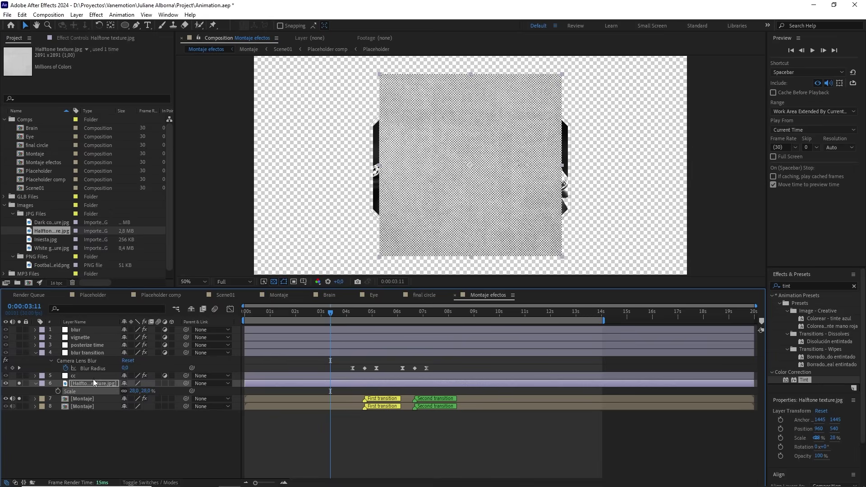
Step: Apply the CC RepeTile effect to the halftone texture layer and set Expand Right to 3500
{"action": "double_click", "coordinate": [799, 285]}
{"action": "type", "text": "cc re"}
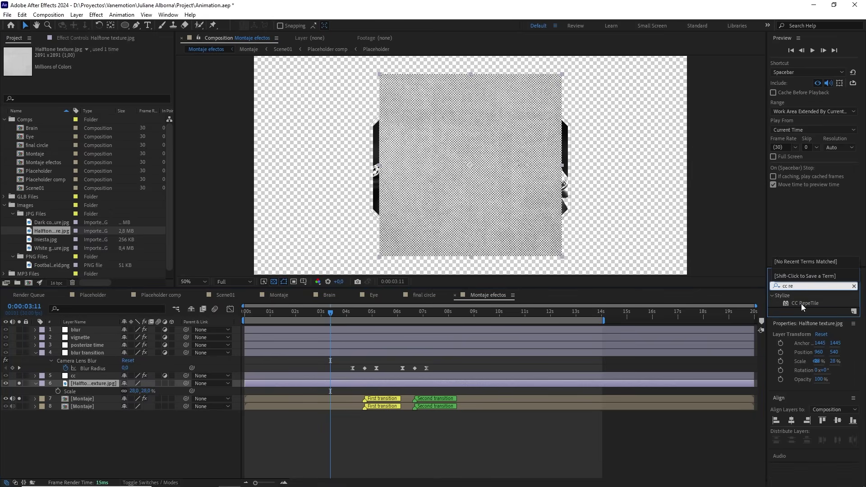
{"action": "left_click_drag", "start_coordinate": [801, 304], "coordinate": [99, 384]}
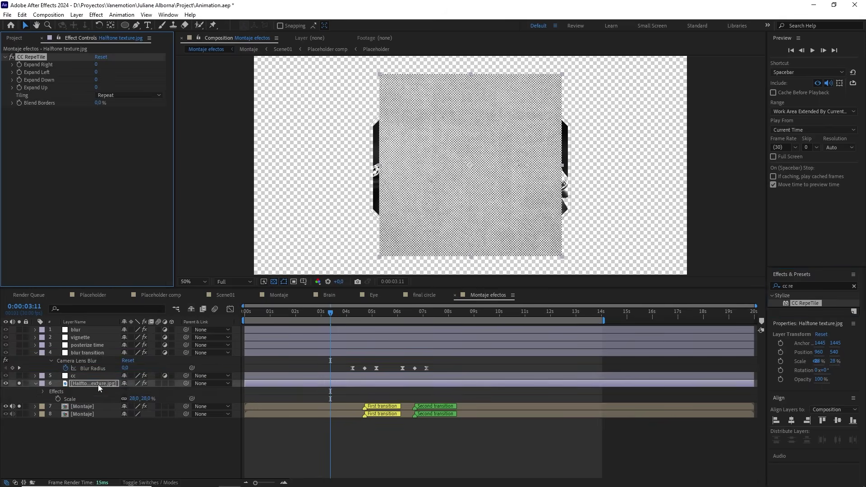
{"action": "left_click", "coordinate": [96, 65]}
{"action": "key", "text": "Return"}
{"action": "left_click", "coordinate": [102, 64]}
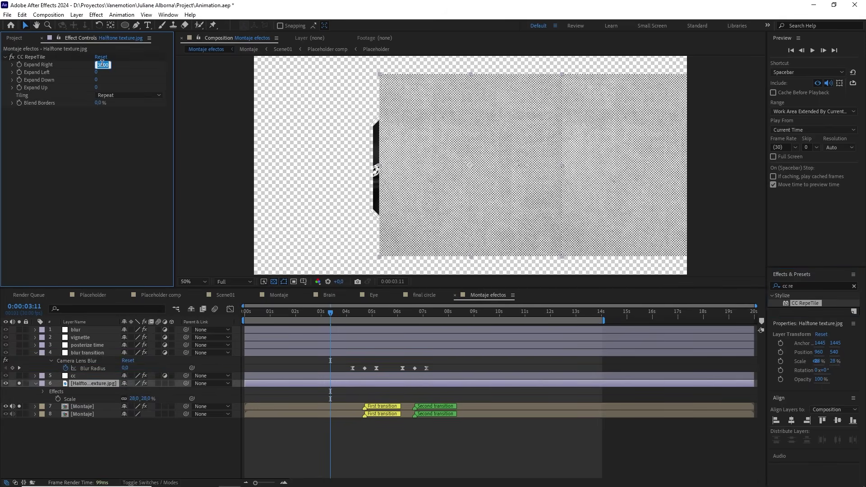
Step: Set CC RepeTile's Expand Left, Expand Down and Expand Up to 3500 and its Tiling to Unfold
{"action": "left_click", "coordinate": [100, 72]}
{"action": "type", "text": "3500"}
{"action": "key", "text": "Return"}
{"action": "left_click", "coordinate": [98, 81]}
{"action": "type", "text": "3500"}
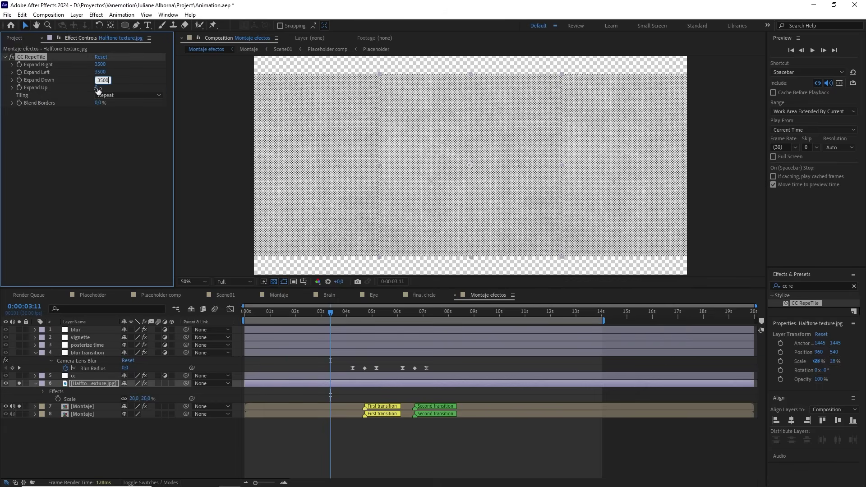
{"action": "left_click", "coordinate": [96, 88]}
{"action": "type", "text": "3500"}
{"action": "left_click", "coordinate": [115, 95]}
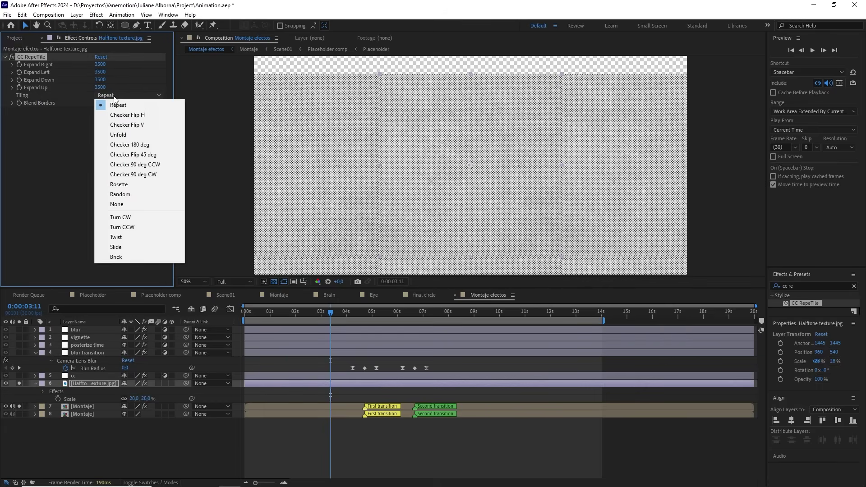
{"action": "left_click", "coordinate": [118, 135]}
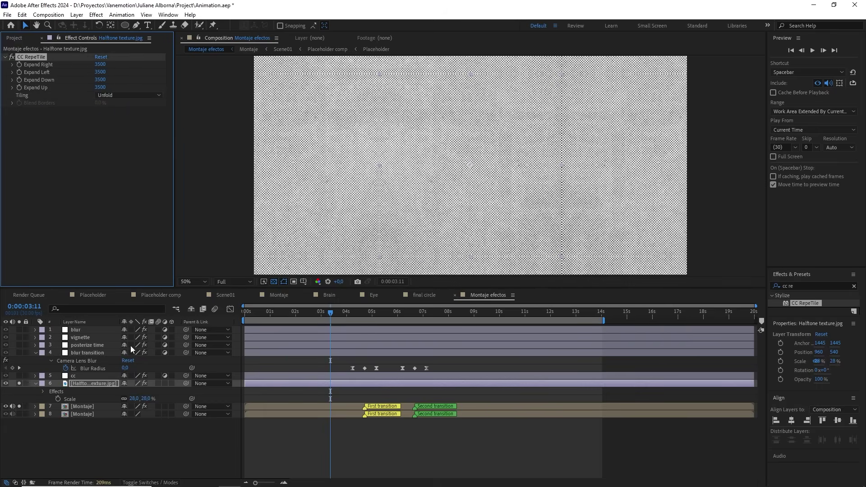
Step: Scale the halftone texture to 22% and use the upper Montaje copy as its track matte
{"action": "left_click_drag", "start_coordinate": [142, 398], "coordinate": [143, 398]}
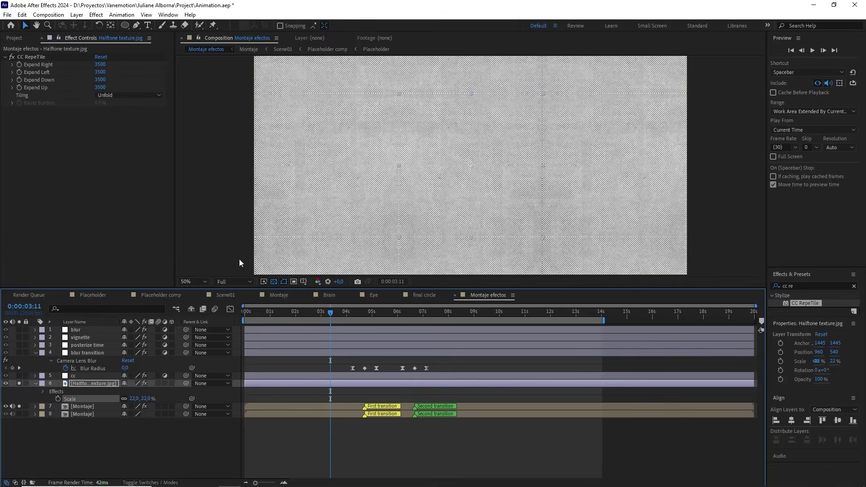
{"action": "key", "text": "F4"}
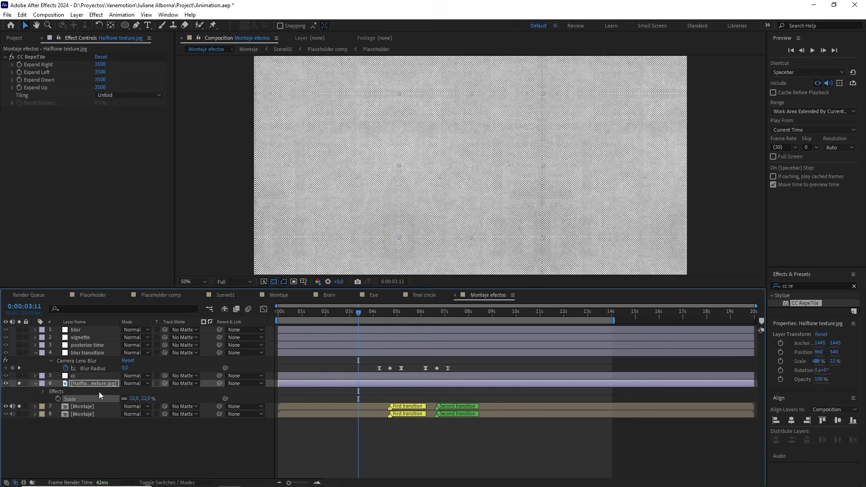
{"action": "left_click_drag", "start_coordinate": [83, 403], "coordinate": [90, 406]}
{"action": "scroll", "coordinate": [465, 179], "scroll_direction": "up", "scroll_amount": 1}
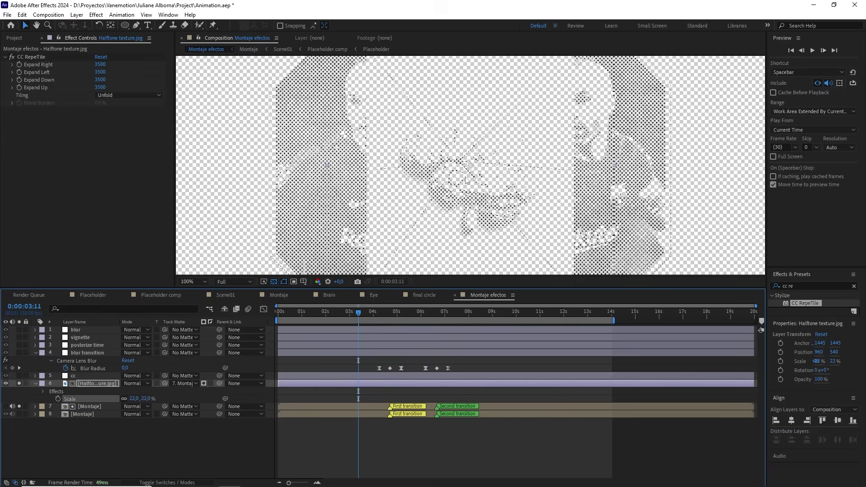
Step: Turn off solo for the halftone texture and upper Montaje layers, and set the texture's blending mode to Multiply
{"action": "left_click", "coordinate": [19, 383]}
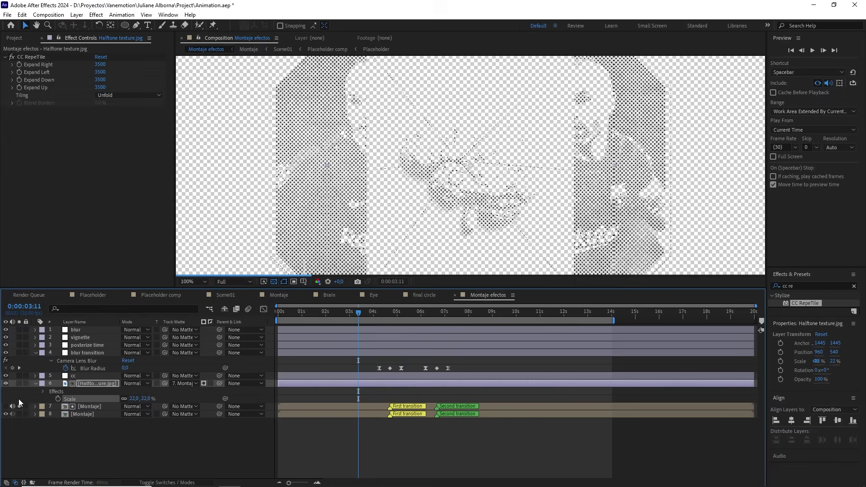
{"action": "left_click", "coordinate": [18, 403]}
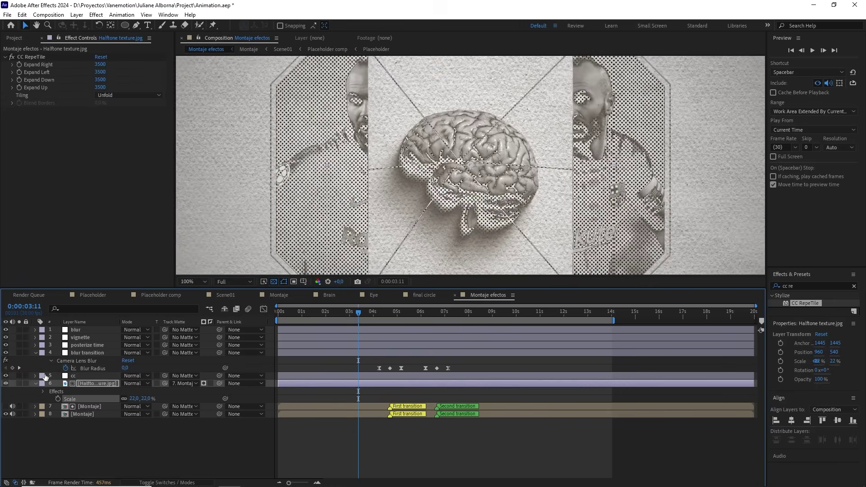
{"action": "left_click", "coordinate": [142, 383]}
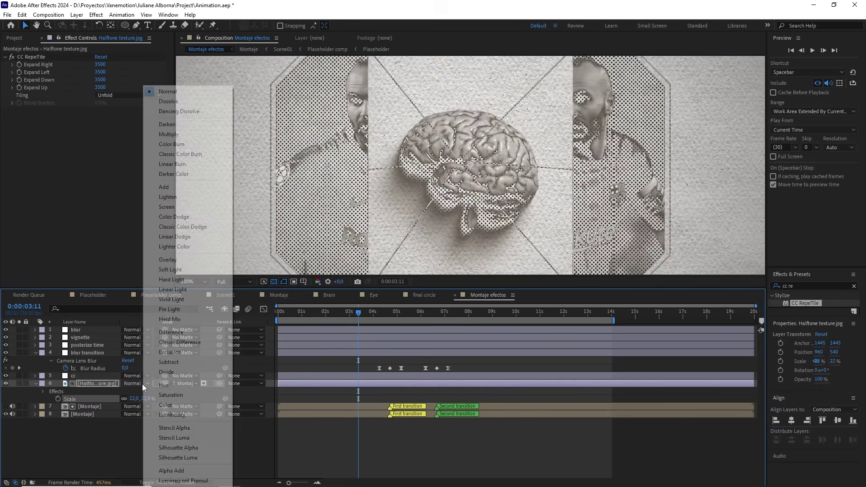
{"action": "left_click", "coordinate": [185, 137]}
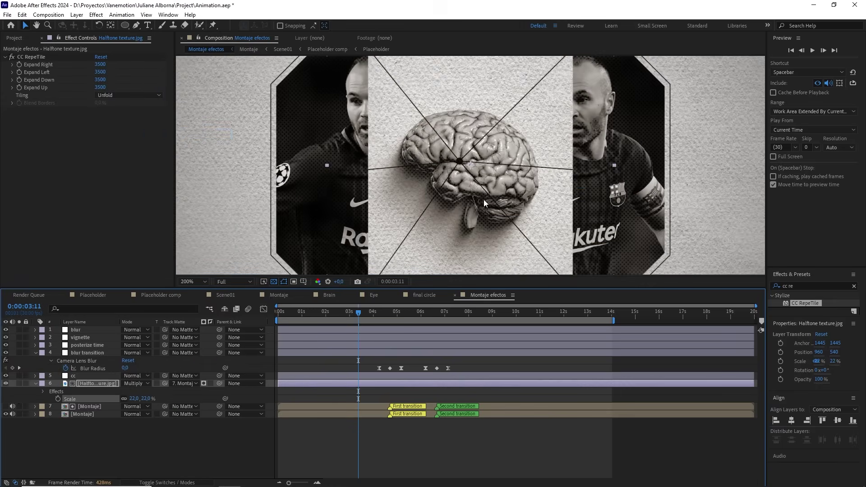
Step: Examine the halftone dots in the shadows of the brain and the player portraits up close
{"action": "scroll", "coordinate": [483, 200], "scroll_direction": "up", "scroll_amount": 1}
{"action": "left_click_drag", "start_coordinate": [482, 215], "coordinate": [512, 175]}
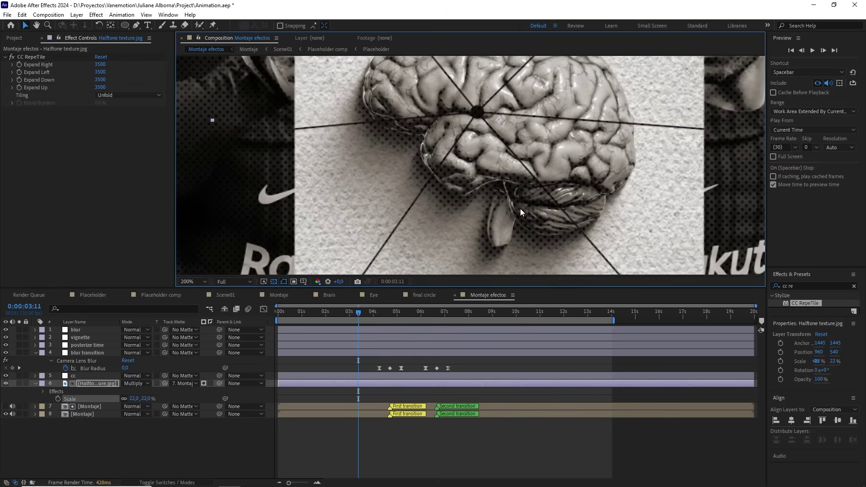
{"action": "scroll", "coordinate": [521, 208], "scroll_direction": "down", "scroll_amount": 1}
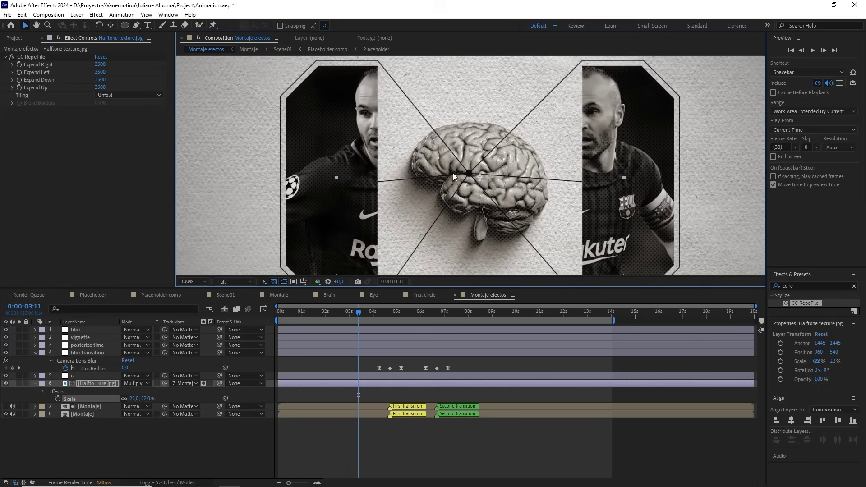
{"action": "scroll", "coordinate": [453, 172], "scroll_direction": "up", "scroll_amount": 1}
{"action": "left_click_drag", "start_coordinate": [399, 132], "coordinate": [474, 160]}
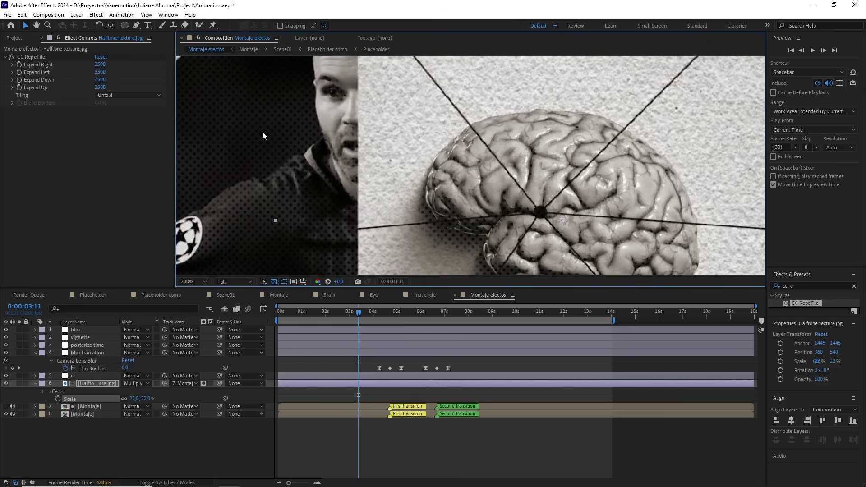
{"action": "scroll", "coordinate": [262, 131], "scroll_direction": "down", "scroll_amount": 3}
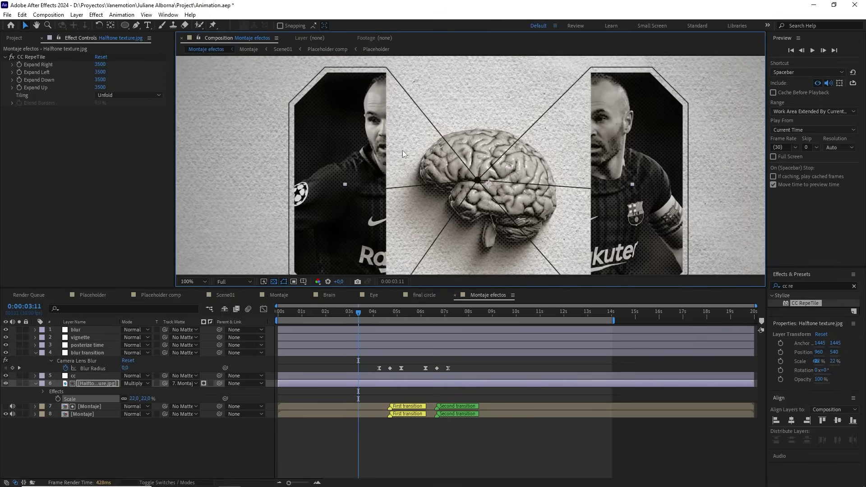
{"action": "scroll", "coordinate": [402, 150], "scroll_direction": "up", "scroll_amount": 1}
{"action": "left_click_drag", "start_coordinate": [405, 138], "coordinate": [446, 127]}
{"action": "scroll", "coordinate": [470, 170], "scroll_direction": "down", "scroll_amount": 1}
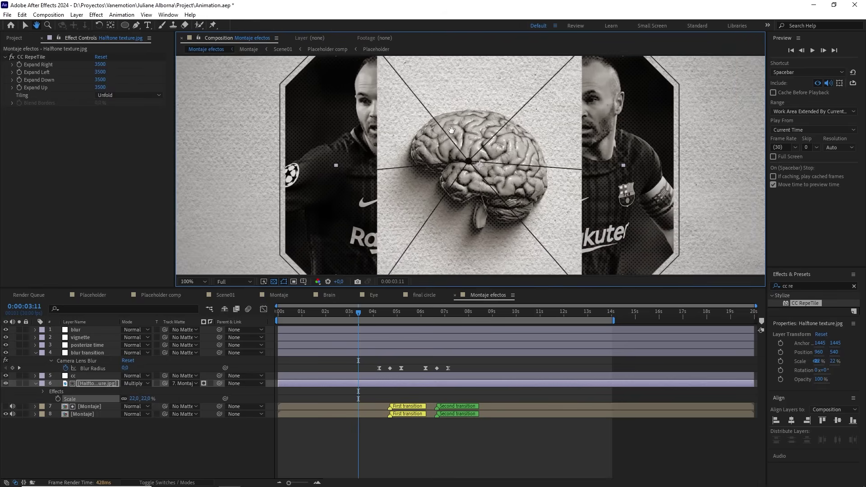
Step: Examine the halftone dots on the eyeball up close at 0:00:05:16
{"action": "left_click", "coordinate": [388, 314]}
{"action": "left_click_drag", "start_coordinate": [388, 314], "coordinate": [410, 317]}
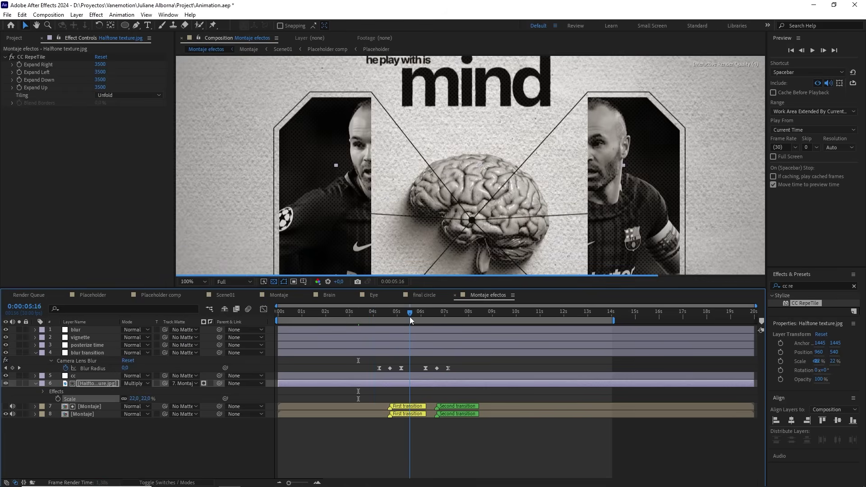
{"action": "scroll", "coordinate": [470, 235], "scroll_direction": "up", "scroll_amount": 1}
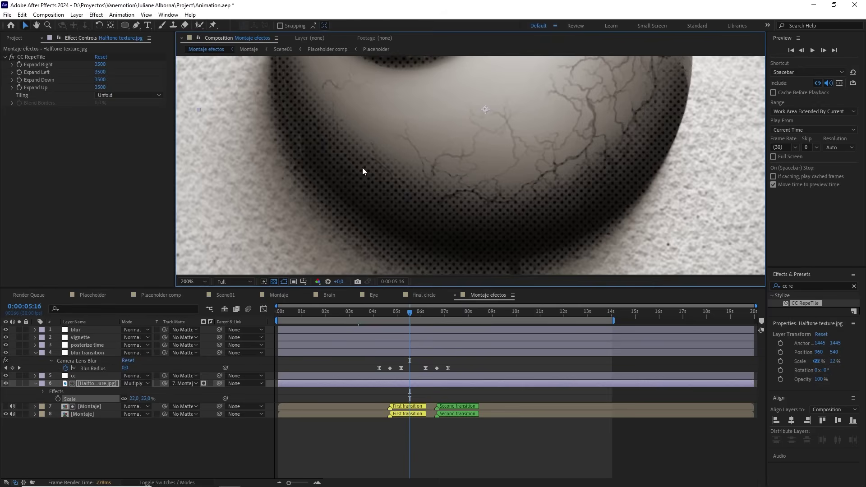
{"action": "key", "text": "space"}
{"action": "left_click_drag", "start_coordinate": [448, 142], "coordinate": [456, 280]}
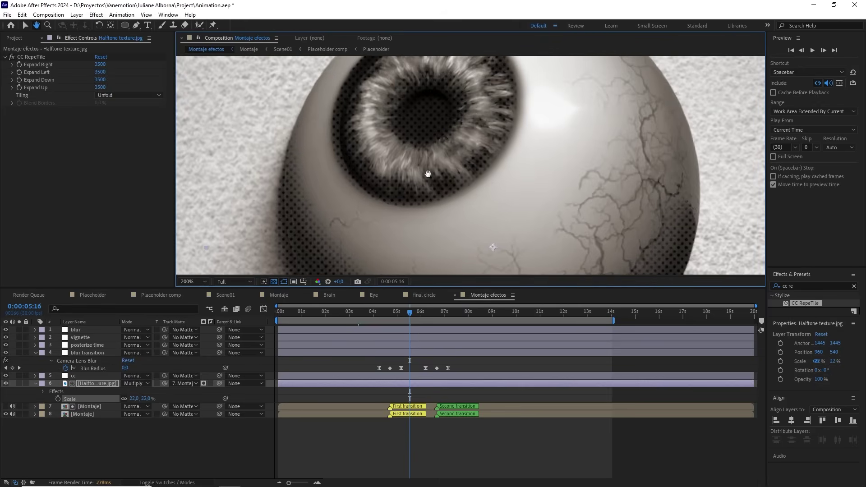
{"action": "key", "text": "space"}
{"action": "left_click_drag", "start_coordinate": [447, 245], "coordinate": [458, 180]}
{"action": "scroll", "coordinate": [454, 189], "scroll_direction": "down", "scroll_amount": 1}
{"action": "key", "text": "space"}
{"action": "scroll", "coordinate": [460, 186], "scroll_direction": "up", "scroll_amount": 1}
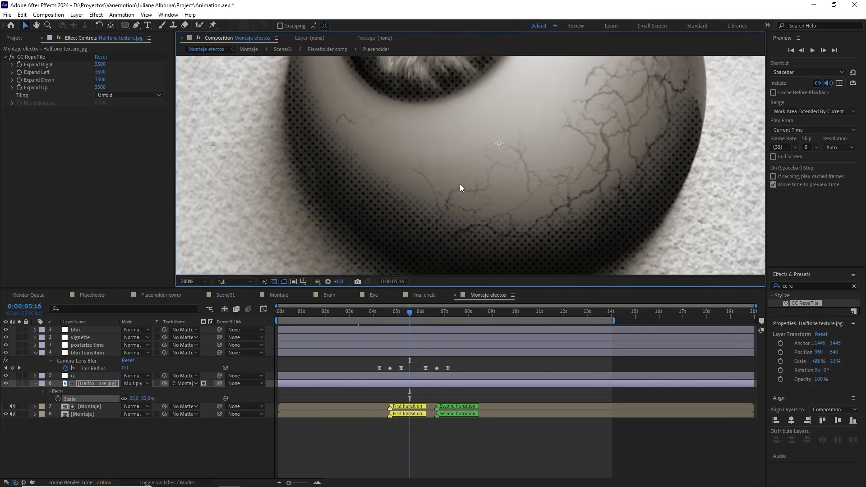
{"action": "key", "text": "space"}
{"action": "left_click_drag", "start_coordinate": [471, 211], "coordinate": [462, 180]}
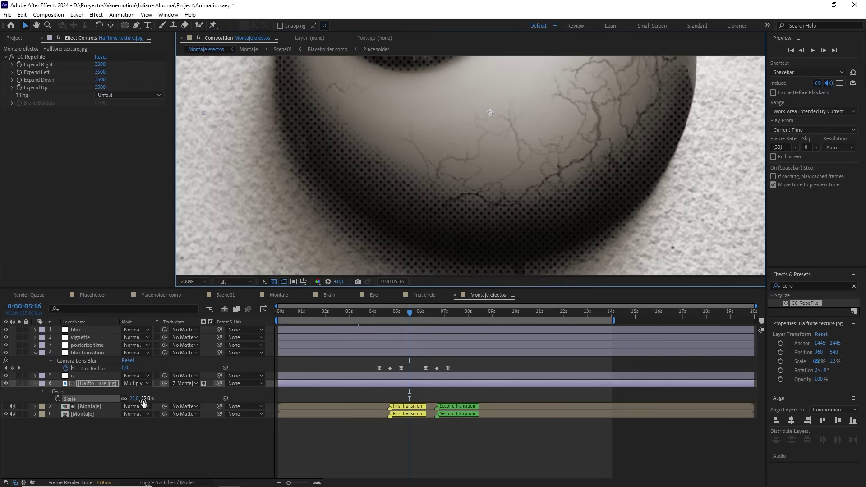
Step: Set the halftone texture layer's Scale to 15% and view the whole frame
{"action": "mouse_move", "coordinate": [144, 401]}
{"action": "left_mouse_down"}
{"action": "mouse_move", "coordinate": [151, 401]}
{"action": "mouse_move", "coordinate": [143, 400]}
{"action": "left_mouse_up"}
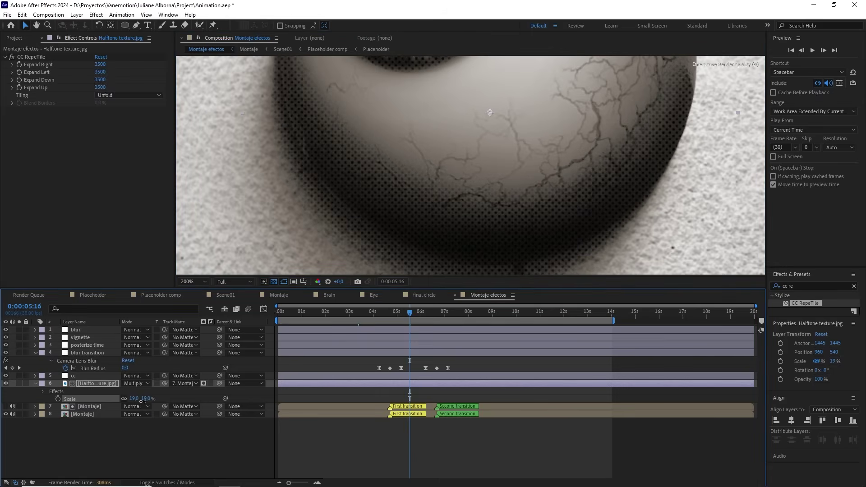
{"action": "left_click", "coordinate": [145, 399]}
{"action": "type", "text": "15"}
{"action": "left_click", "coordinate": [192, 397]}
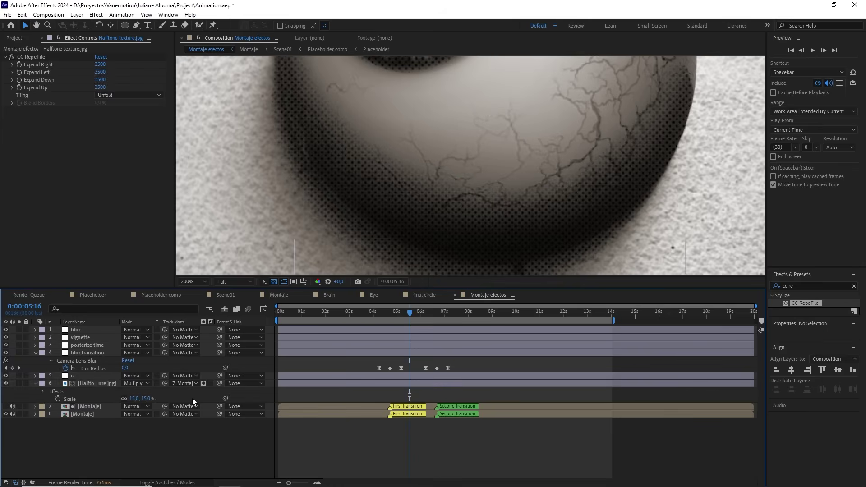
{"action": "key", "text": "comma"}
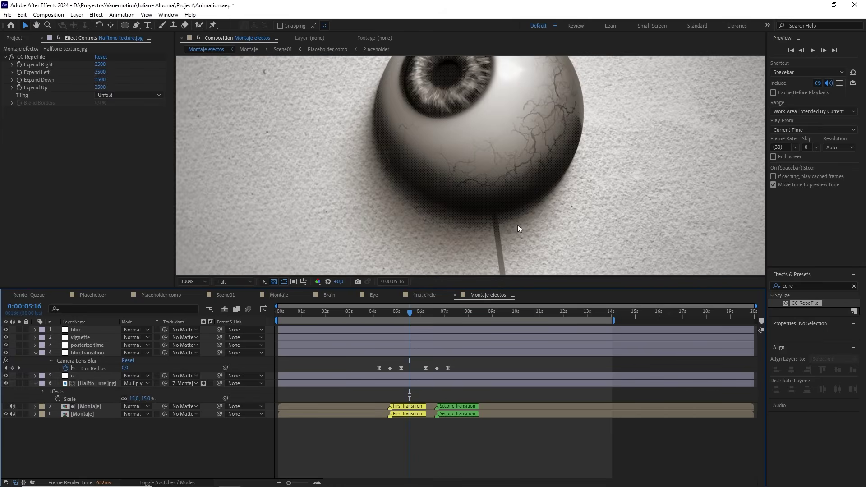
{"action": "key", "text": "comma"}
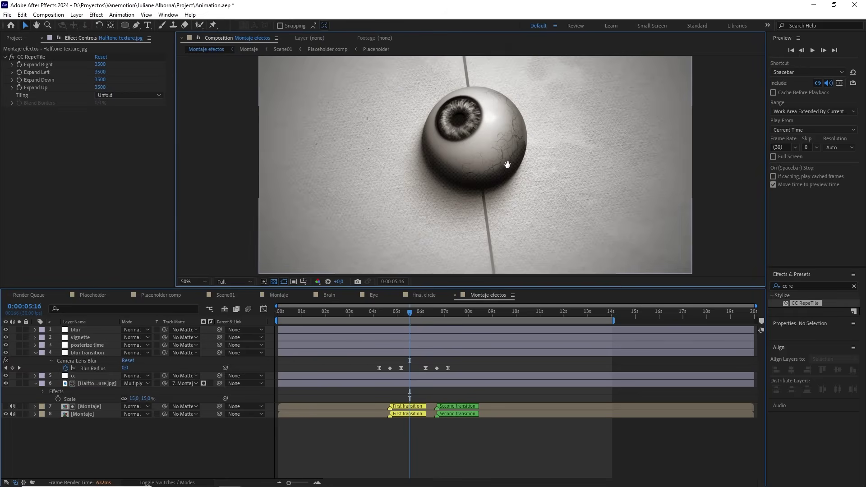
Step: Return to 0:00:00:00 and open the Montaje composition from the bottom Montaje layer
{"action": "left_click", "coordinate": [383, 313]}
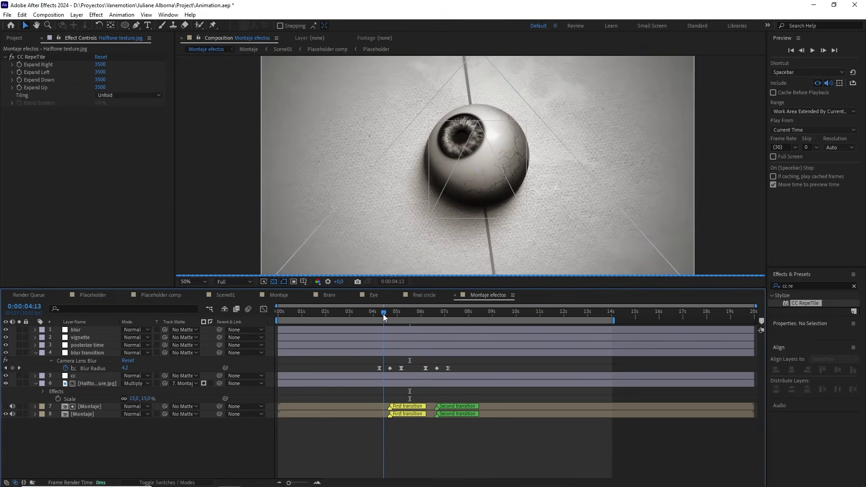
{"action": "left_click_drag", "start_coordinate": [383, 314], "coordinate": [274, 316]}
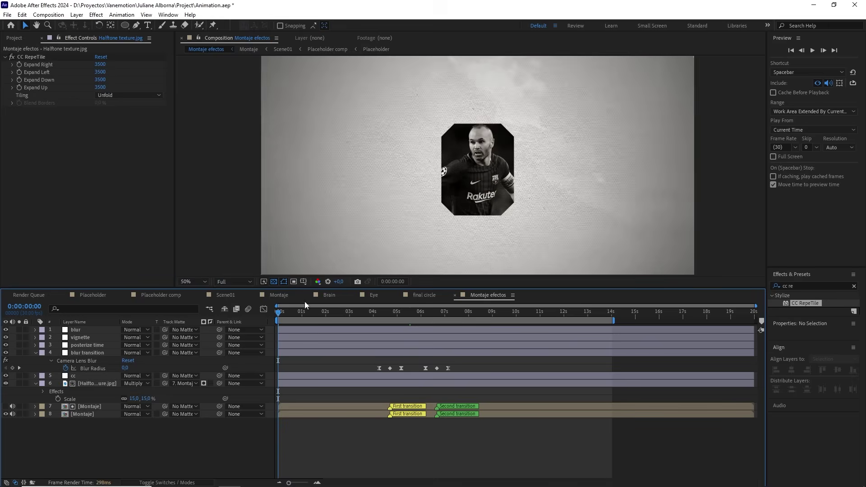
{"action": "double_click", "coordinate": [93, 413]}
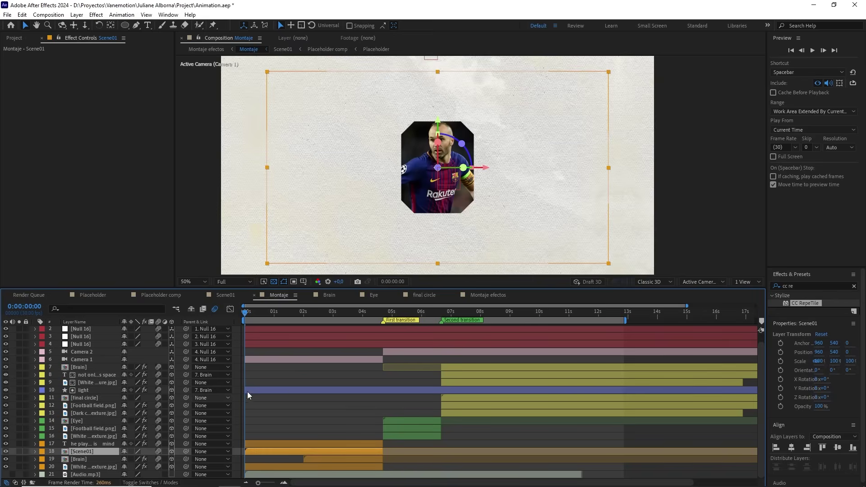
Step: At 0:00:04:06 in Montaje, enlarge the words "he play with is" in the title text to a 58.7 px font size
{"action": "left_click", "coordinate": [373, 378]}
{"action": "left_click_drag", "start_coordinate": [292, 314], "coordinate": [344, 319]}
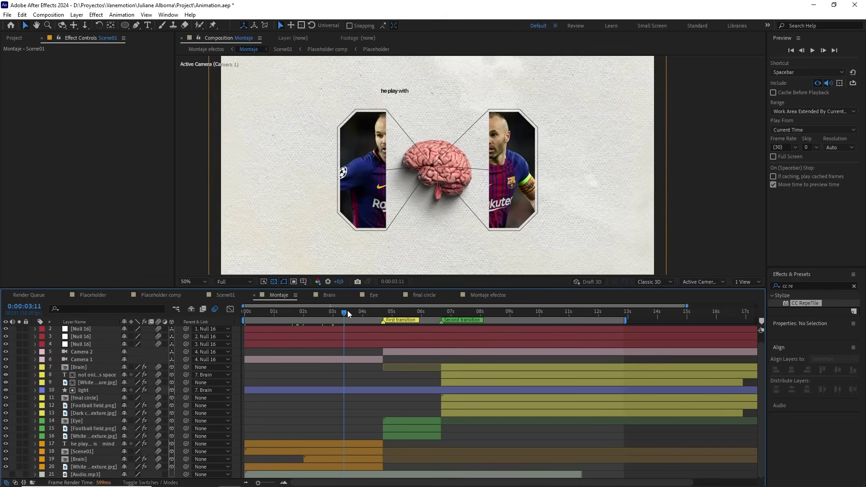
{"action": "left_click_drag", "start_coordinate": [348, 315], "coordinate": [368, 313]}
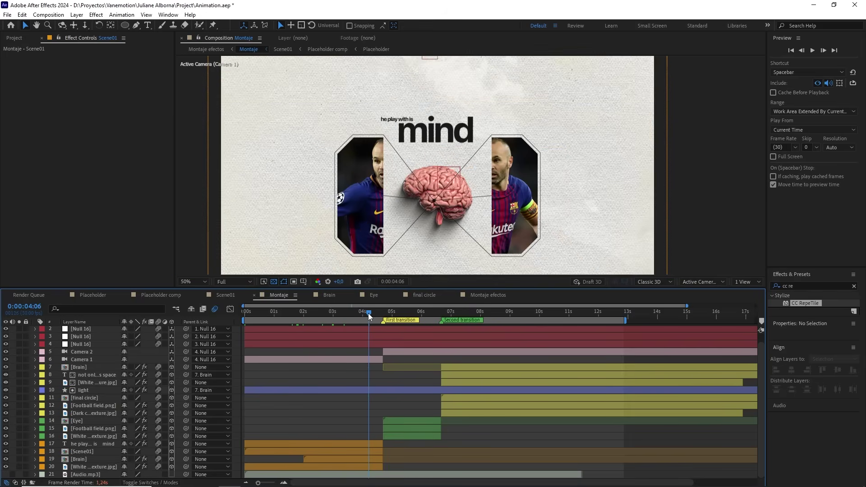
{"action": "scroll", "coordinate": [417, 201], "scroll_direction": "up", "scroll_amount": 2}
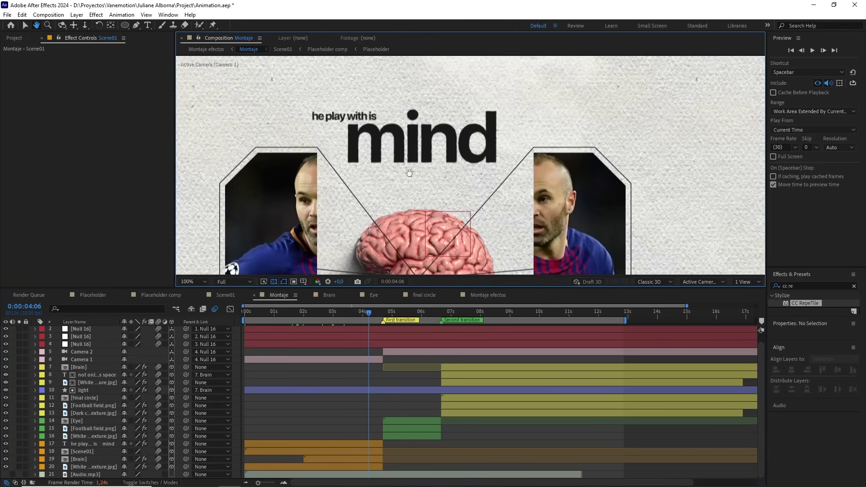
{"action": "left_click", "coordinate": [94, 445]}
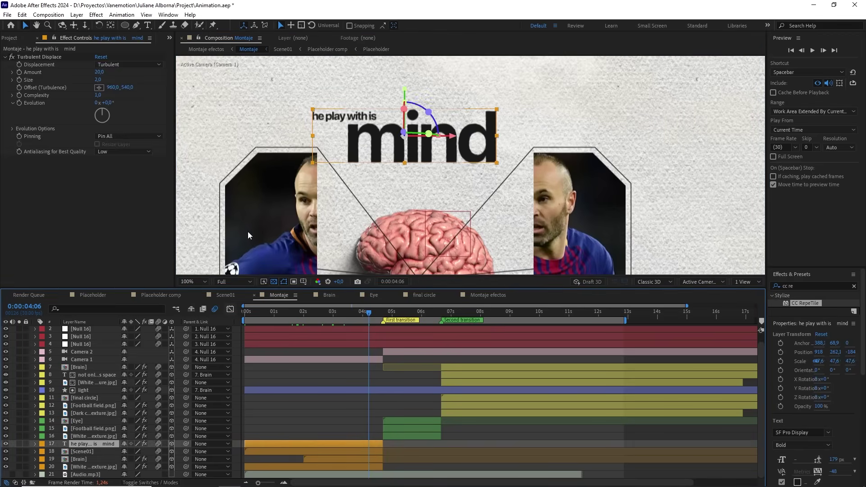
{"action": "double_click", "coordinate": [368, 117]}
{"action": "triple_click", "coordinate": [352, 114]}
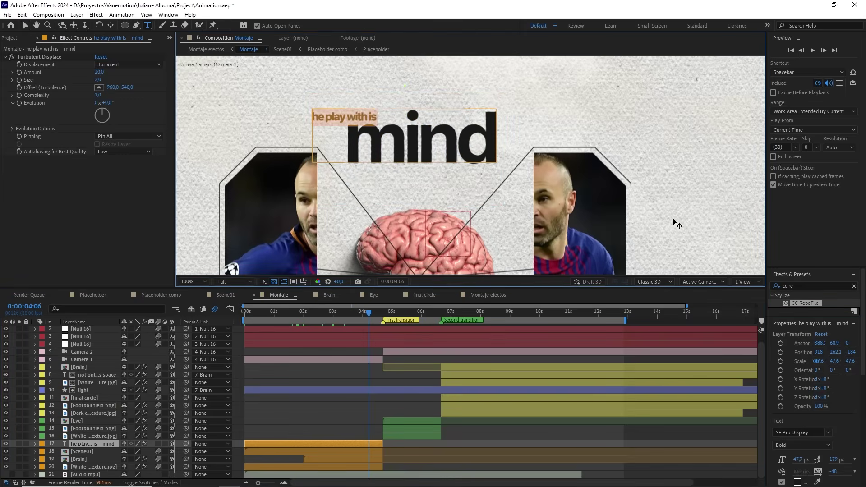
{"action": "scroll", "coordinate": [820, 360], "scroll_direction": "down", "scroll_amount": 3}
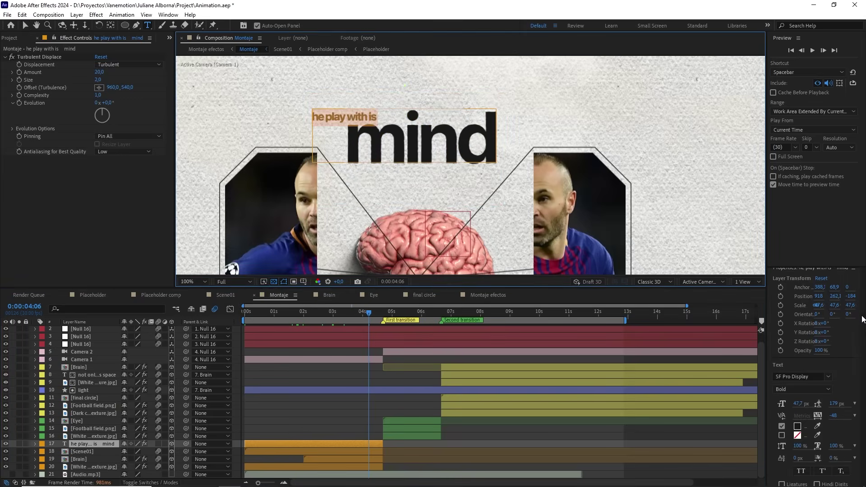
{"action": "left_click_drag", "start_coordinate": [797, 396], "coordinate": [806, 398]}
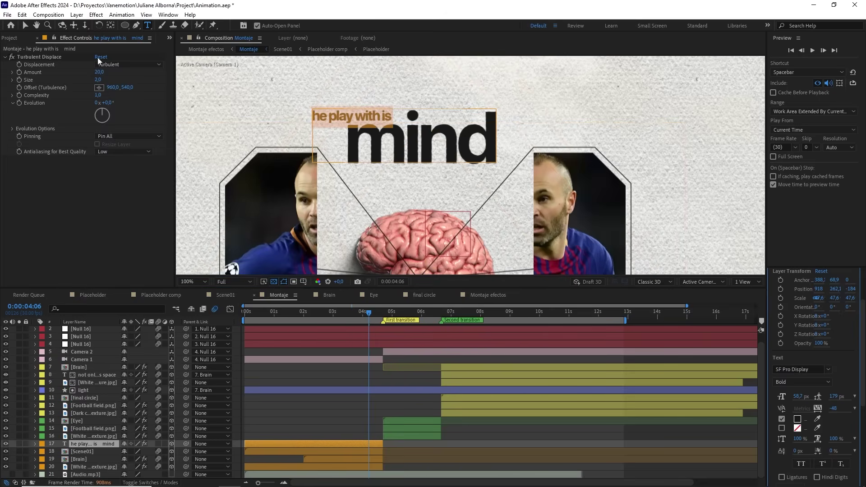
{"action": "left_click", "coordinate": [25, 24]}
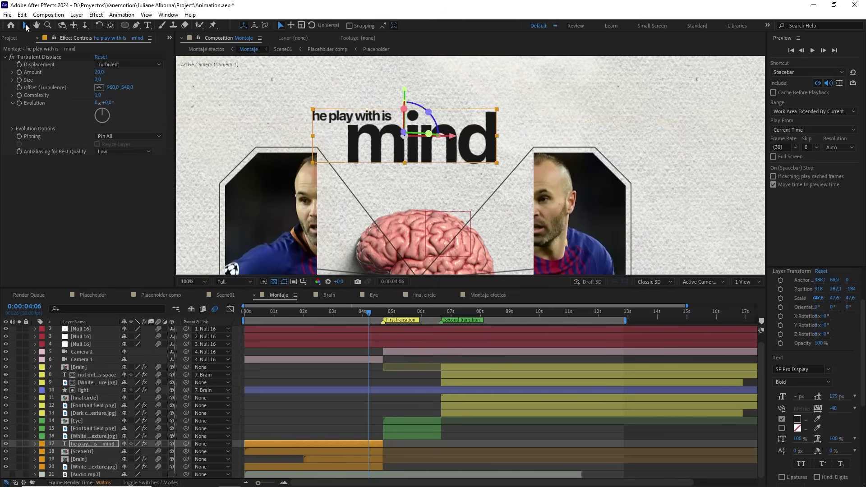
{"action": "left_click", "coordinate": [362, 380]}
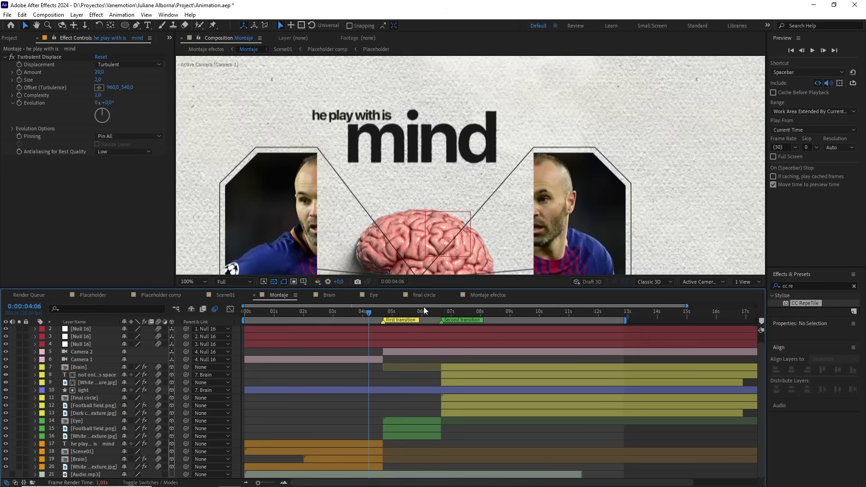
Step: Return to the Montaje efectos composition and fit the whole frame in the viewer at 0:00:04:06
{"action": "left_click", "coordinate": [484, 297]}
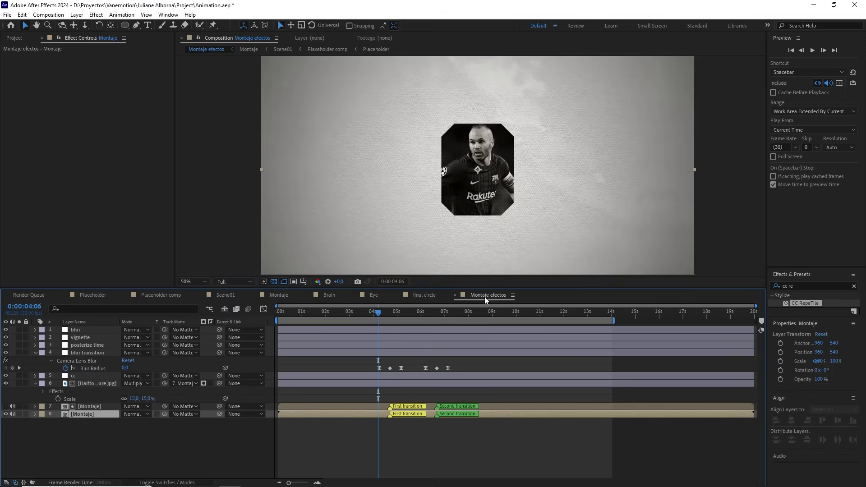
{"action": "left_click", "coordinate": [192, 281]}
{"action": "left_click", "coordinate": [193, 292]}
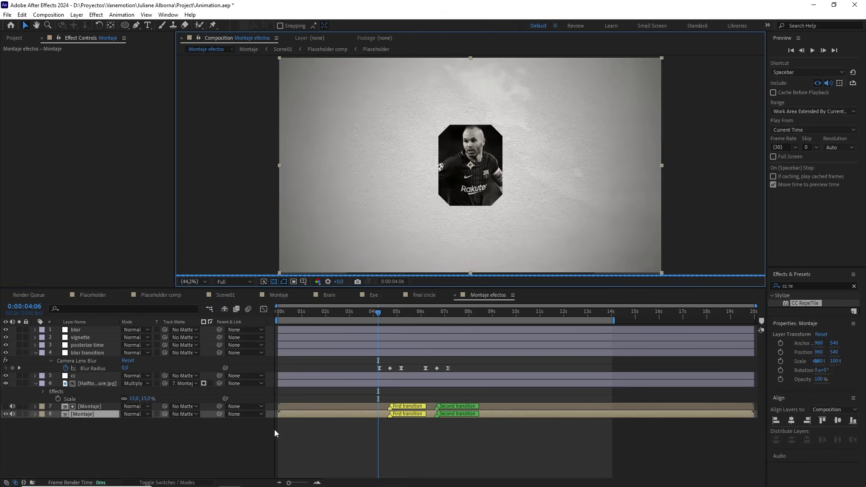
{"action": "left_click", "coordinate": [259, 433]}
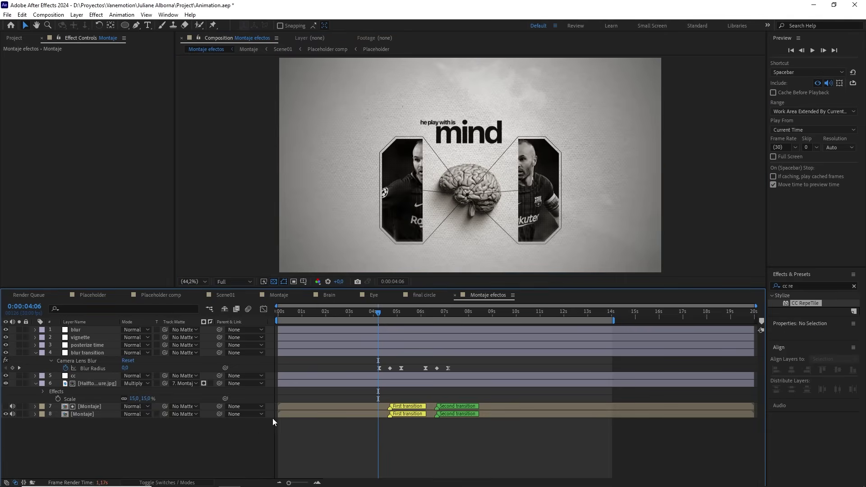
{"action": "left_click_drag", "start_coordinate": [486, 226], "coordinate": [470, 225]}
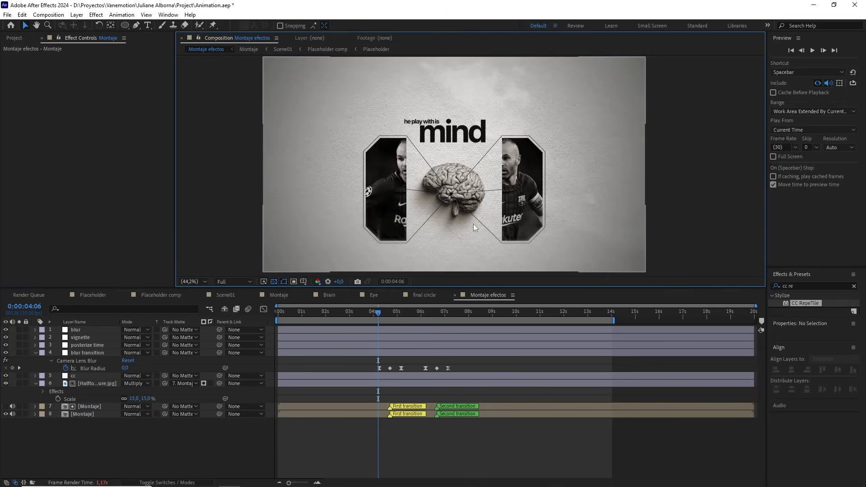
{"action": "left_click", "coordinate": [193, 281]}
{"action": "left_click", "coordinate": [193, 281]}
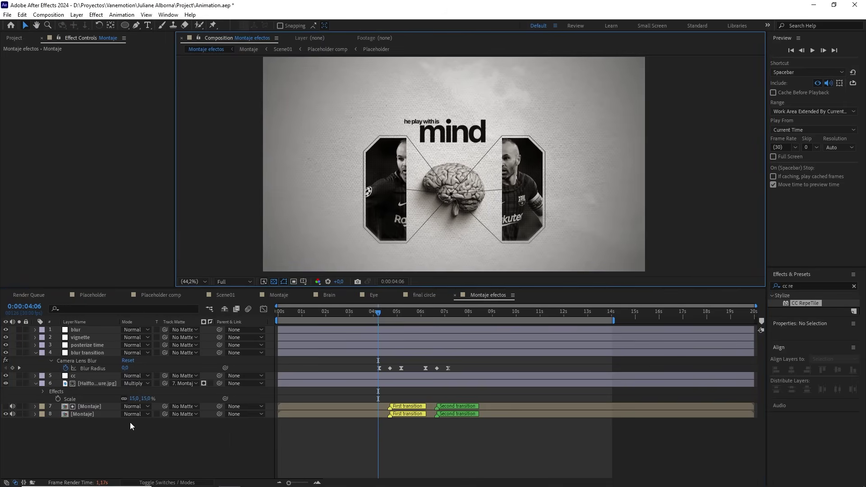
Step: Collapse the expanded properties of all layers in Montaje efectos and clear the selection
{"action": "left_click", "coordinate": [131, 434]}
{"action": "key", "text": "ctrl+a"}
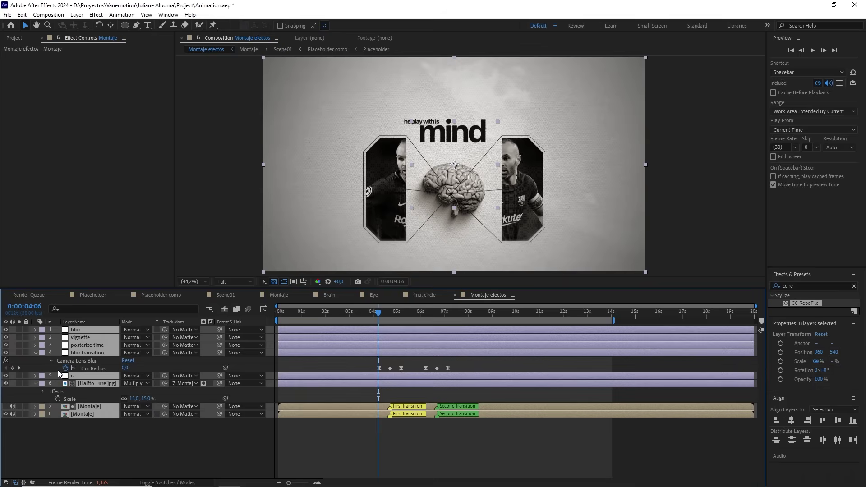
{"action": "left_click", "coordinate": [36, 352]}
{"action": "left_click", "coordinate": [85, 405]}
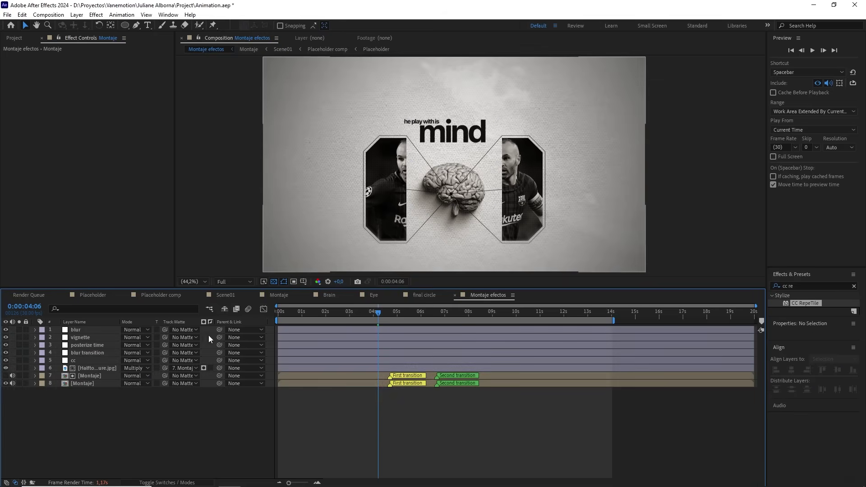
Step: Preview the Montaje efectos animation from 0:00:00:00 through the final circle scene
{"action": "left_click_drag", "start_coordinate": [308, 311], "coordinate": [245, 314]}
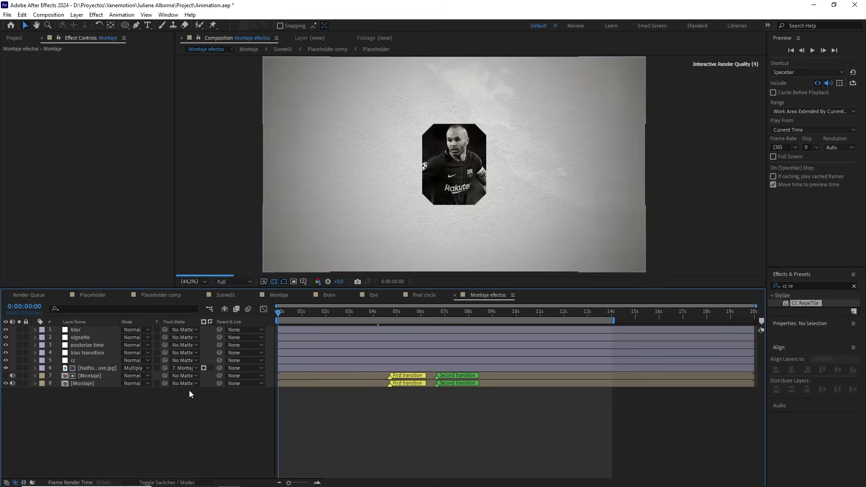
{"action": "key", "text": "space"}
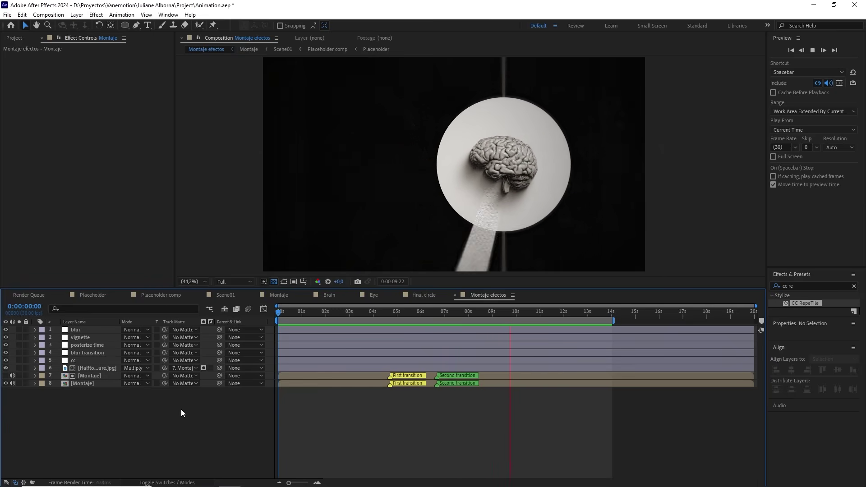
{"action": "key", "text": "space"}
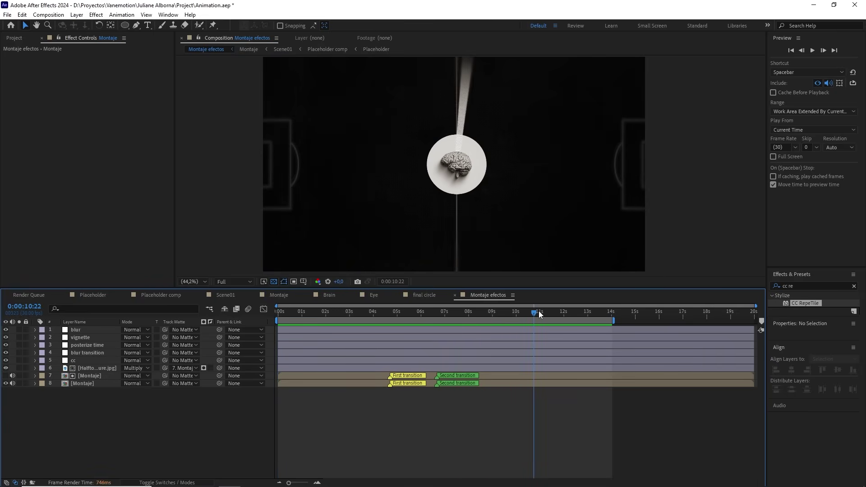
Step: Go to 0:00:10:11 and solo the Halftone texture layer to check how much of the frame it covers
{"action": "left_click_drag", "start_coordinate": [539, 310], "coordinate": [524, 309]}
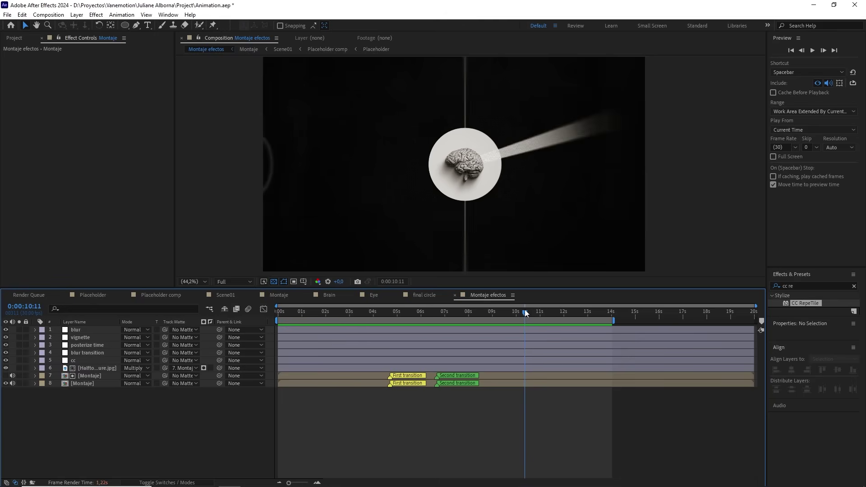
{"action": "left_click", "coordinate": [100, 368]}
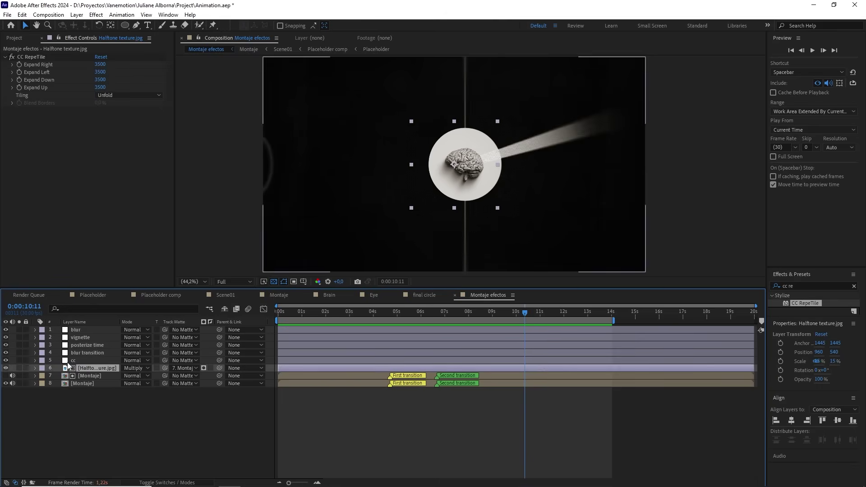
{"action": "left_click", "coordinate": [20, 367]}
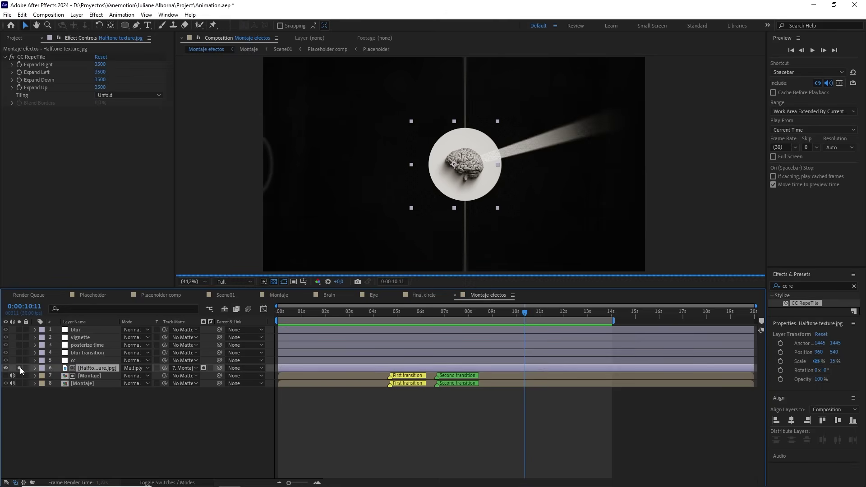
Step: Set CC RepeTile's Expand Right, Left, Down and Up to 5000 on the halftone texture and turn off its solo
{"action": "left_click", "coordinate": [100, 66]}
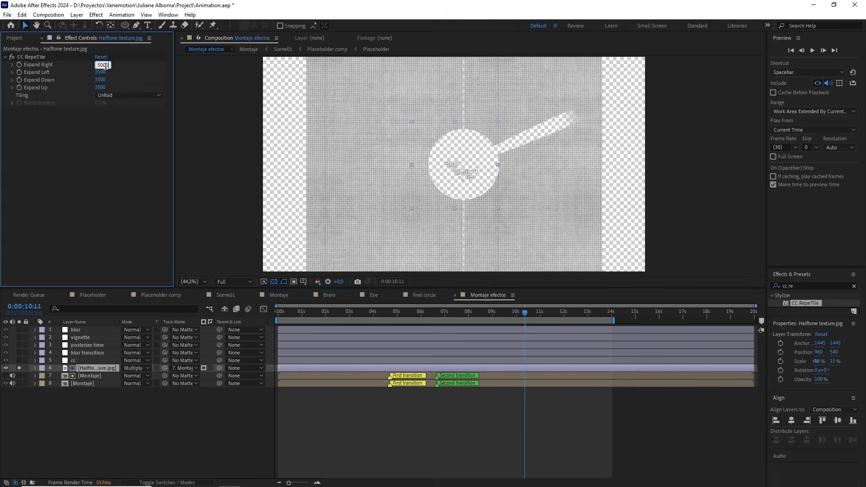
{"action": "type", "text": "5000"}
{"action": "key", "text": "Tab"}
{"action": "type", "text": "5000"}
{"action": "key", "text": "Tab"}
{"action": "type", "text": "5000"}
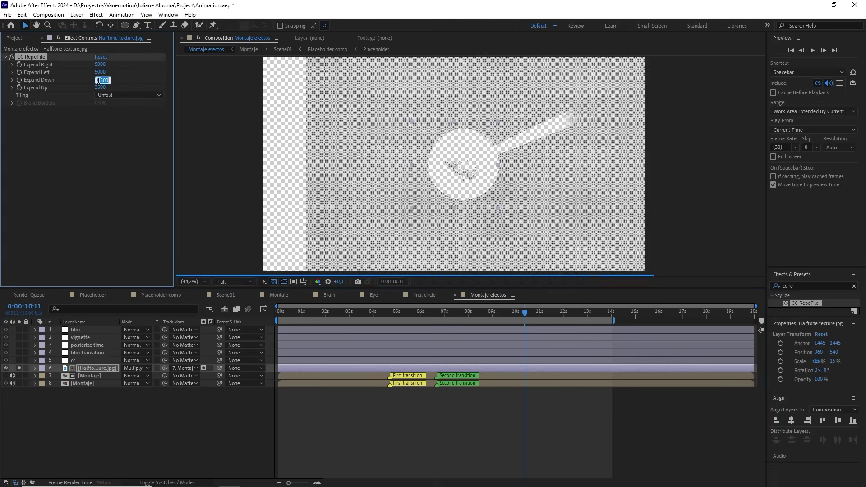
{"action": "key", "text": "Tab"}
{"action": "type", "text": "5000"}
{"action": "left_click", "coordinate": [107, 185]}
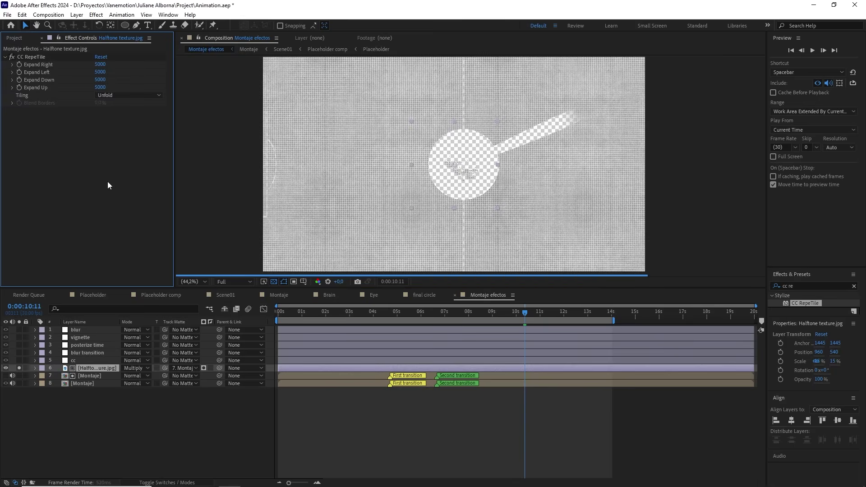
{"action": "left_click", "coordinate": [20, 370]}
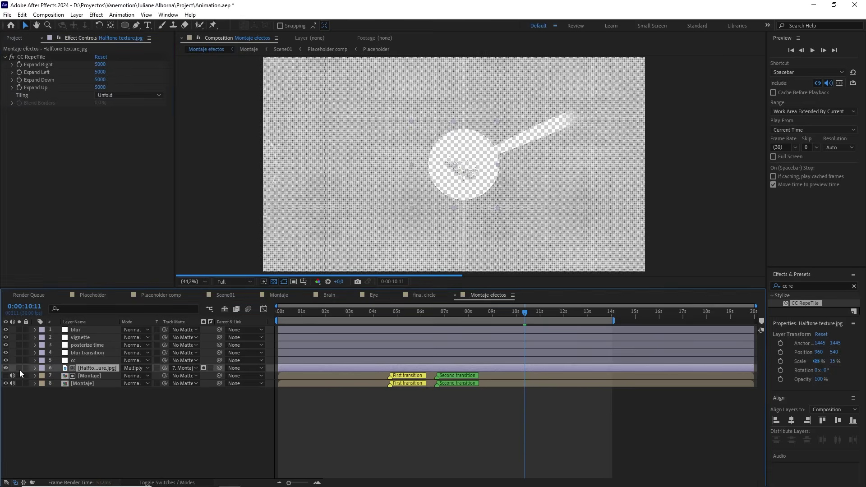
{"action": "left_click", "coordinate": [95, 400]}
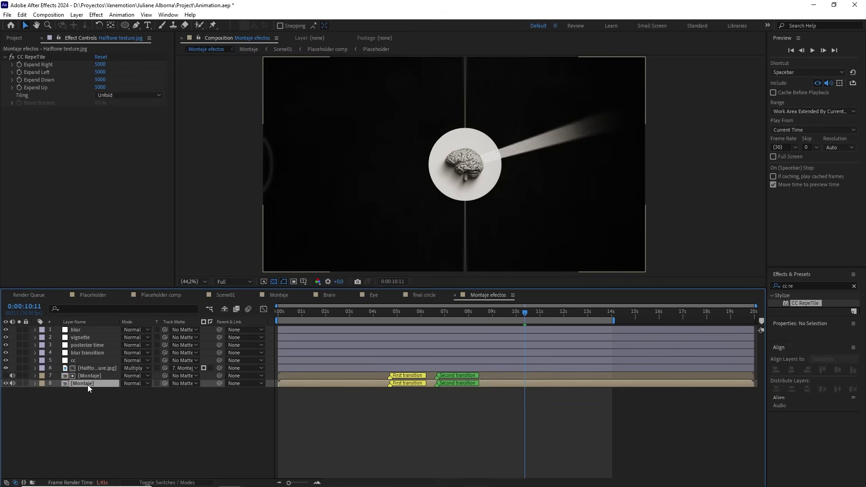
Step: Open the Montaje composition from the bottom Montaje layer and reveal the keyframes of the top two Null 16 layers
{"action": "double_click", "coordinate": [88, 385]}
{"action": "scroll", "coordinate": [547, 351], "scroll_direction": "up", "scroll_amount": 1}
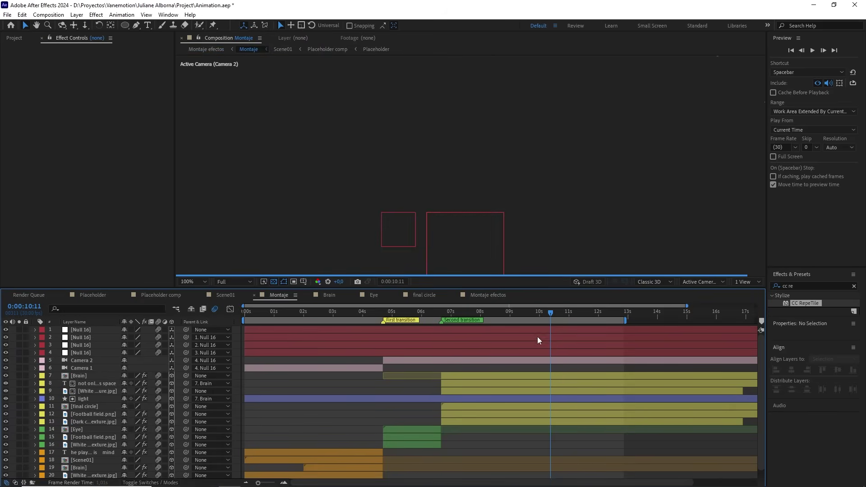
{"action": "left_click", "coordinate": [532, 330]}
{"action": "left_click", "coordinate": [528, 336], "text": "shift"}
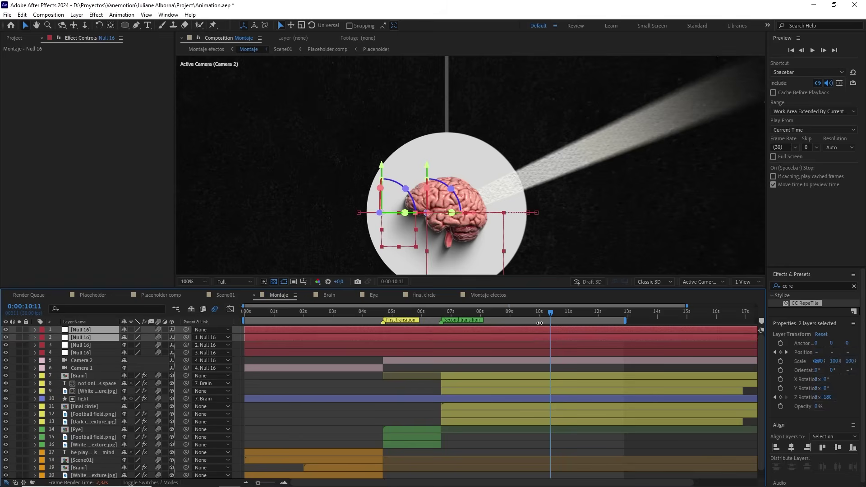
{"action": "key", "text": "u"}
Step: Examine the camera move between 0:00:08:28 and 0:00:09:05 in Montaje
{"action": "left_click", "coordinate": [509, 313]}
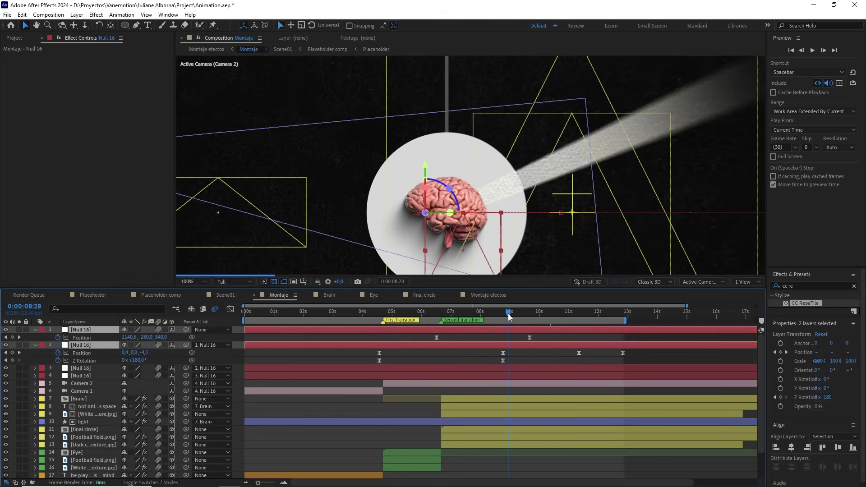
{"action": "left_click", "coordinate": [519, 337]}
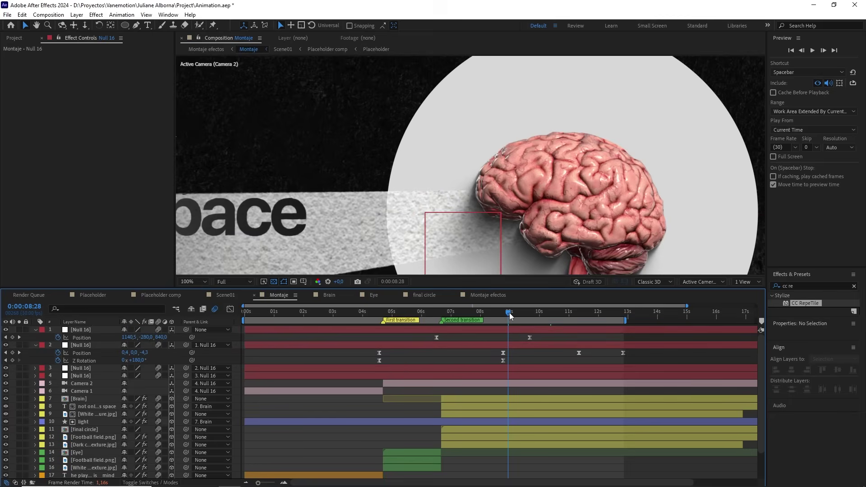
{"action": "left_click_drag", "start_coordinate": [509, 312], "coordinate": [515, 315]}
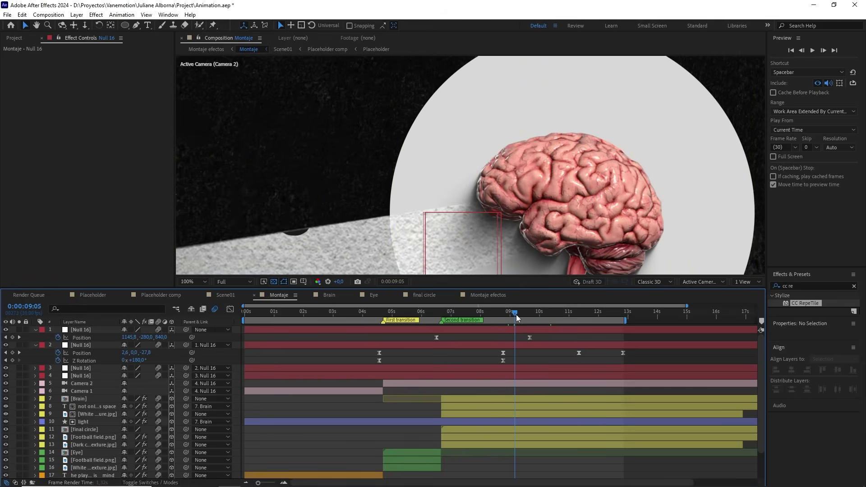
{"action": "mouse_move", "coordinate": [516, 315]}
{"action": "left_mouse_down"}
{"action": "mouse_move", "coordinate": [502, 315]}
{"action": "mouse_move", "coordinate": [574, 316]}
{"action": "mouse_move", "coordinate": [509, 319]}
{"action": "left_mouse_up"}
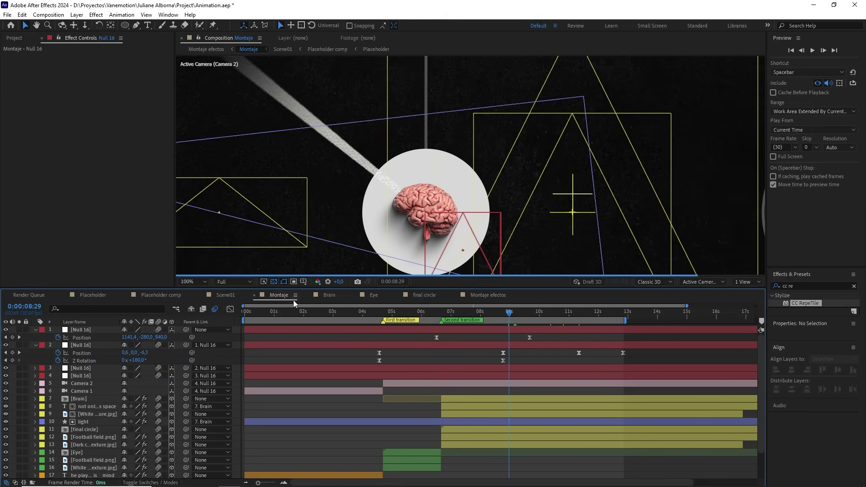
Step: Return to Montaje efectos and reopen the Montaje composition at 0:00:00:00 from its bottom Montaje layer
{"action": "left_click", "coordinate": [481, 295]}
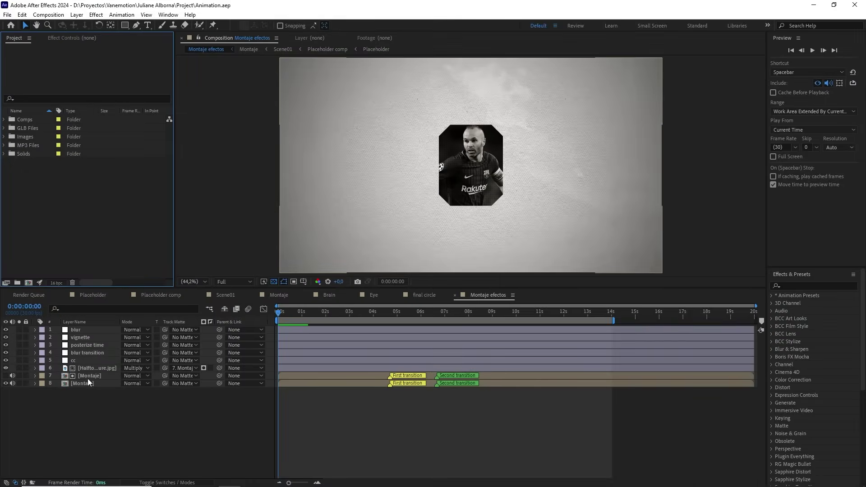
{"action": "double_click", "coordinate": [86, 383]}
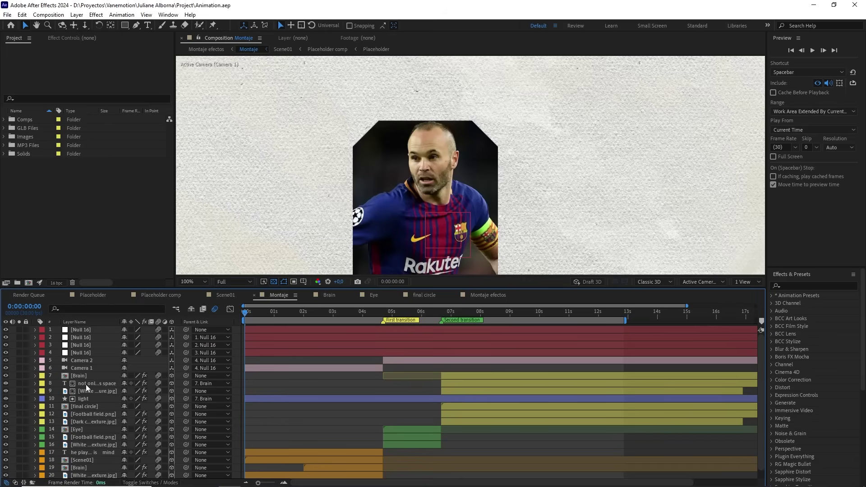
Step: At 0:00:08:20 in Montaje, reveal the light layer's keyframes and move its mask edge outward beyond the "not only his space" text
{"action": "left_click", "coordinate": [457, 400]}
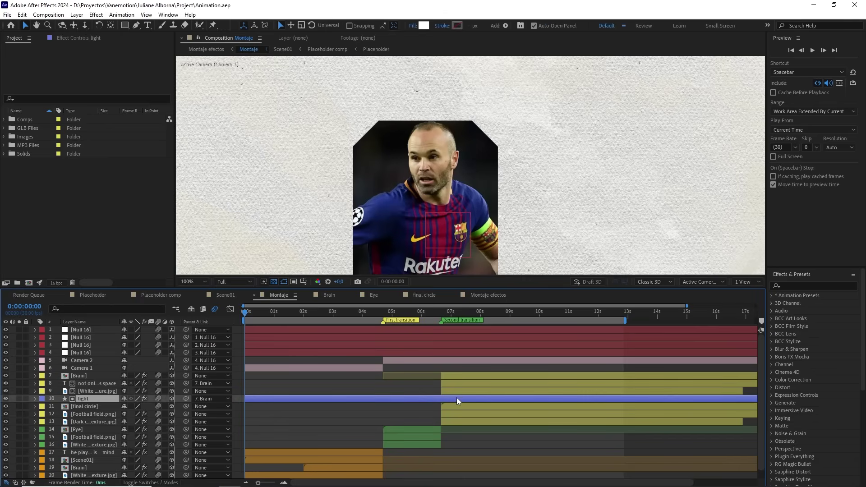
{"action": "key", "text": "u"}
{"action": "left_click_drag", "start_coordinate": [478, 313], "coordinate": [506, 312]}
{"action": "scroll", "coordinate": [482, 223], "scroll_direction": "down", "scroll_amount": 2}
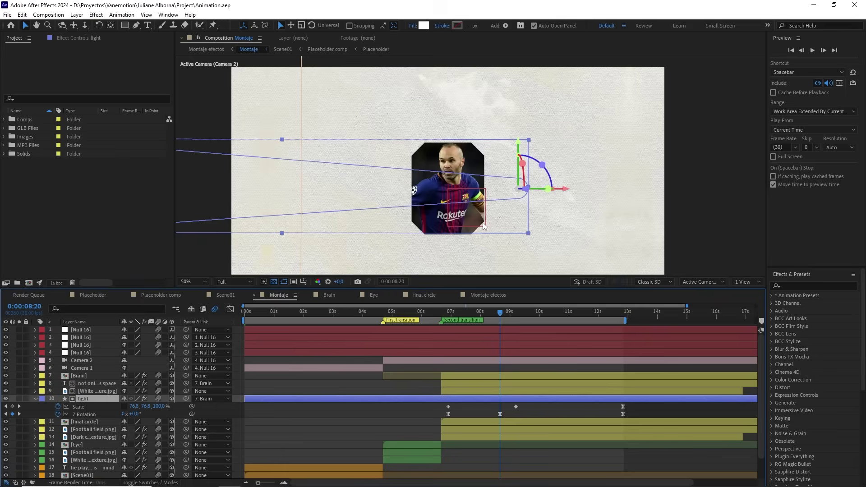
{"action": "left_click_drag", "start_coordinate": [464, 275], "coordinate": [465, 209]}
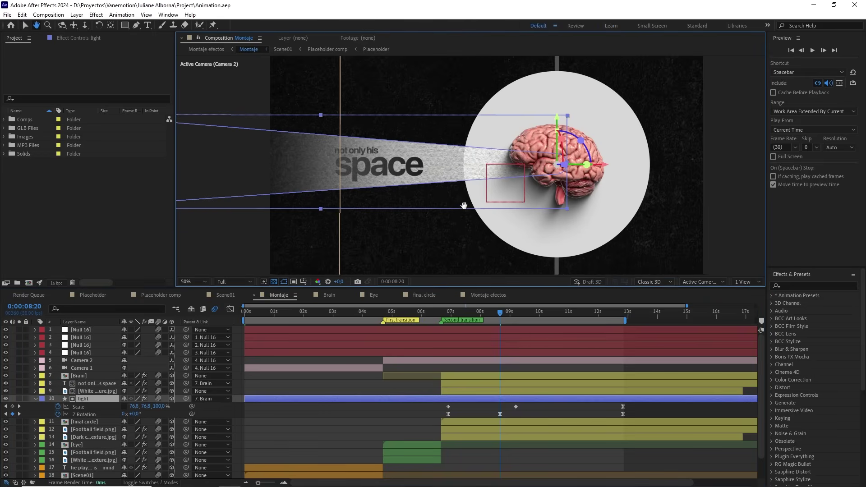
{"action": "scroll", "coordinate": [466, 209], "scroll_direction": "down", "scroll_amount": 1}
{"action": "scroll", "coordinate": [465, 200], "scroll_direction": "down", "scroll_amount": 1}
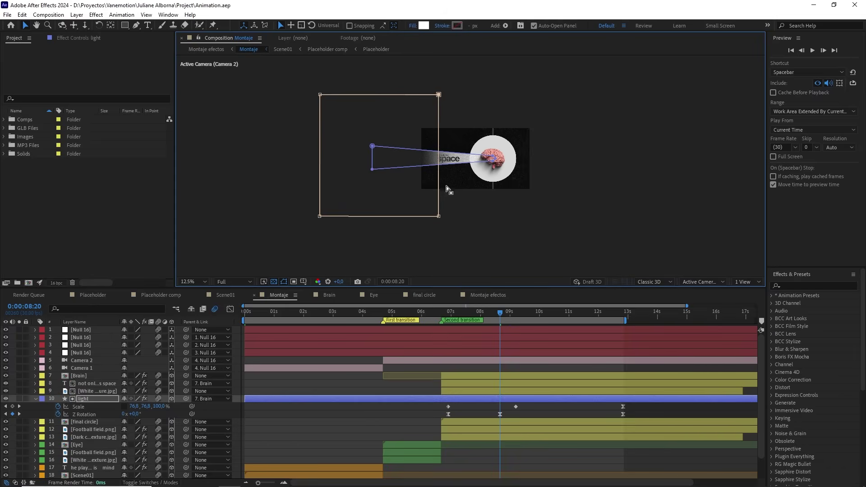
{"action": "scroll", "coordinate": [453, 196], "scroll_direction": "up", "scroll_amount": 1}
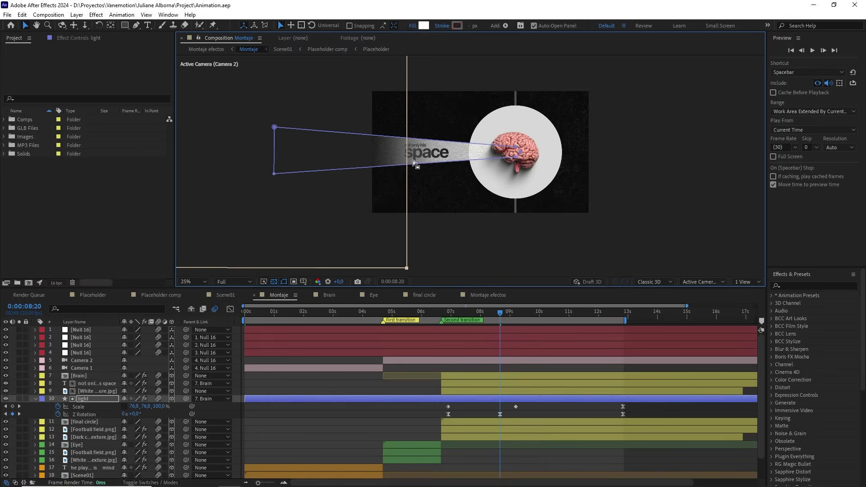
{"action": "left_click_drag", "start_coordinate": [403, 158], "coordinate": [377, 159]}
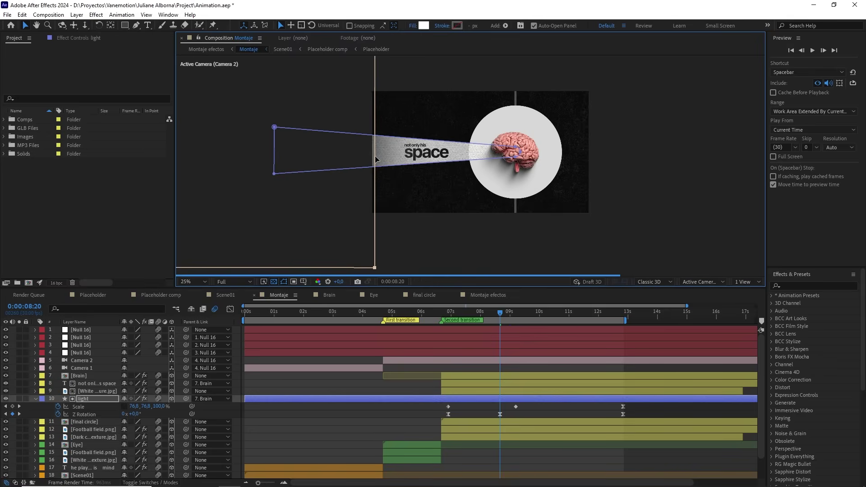
{"action": "key", "text": "period"}
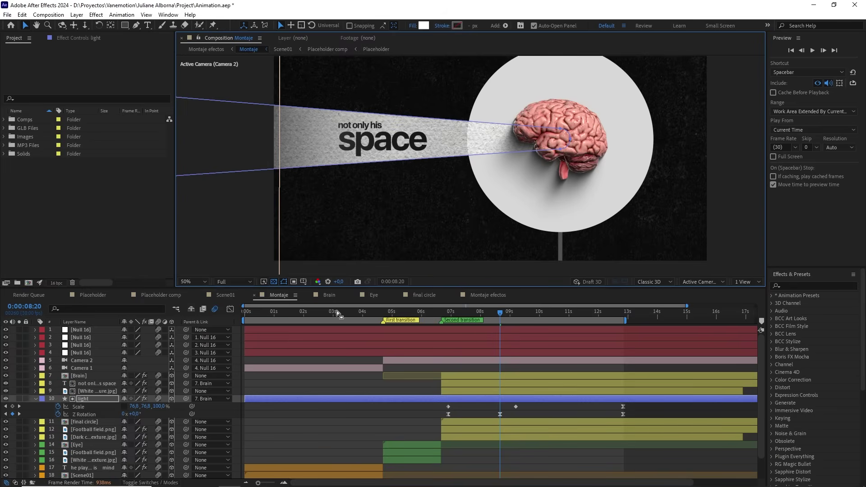
Step: Trim the start of the light layer to 0:00:06:20 at the second transition and give it the Yellow label
{"action": "left_click_drag", "start_coordinate": [243, 398], "coordinate": [424, 401]}
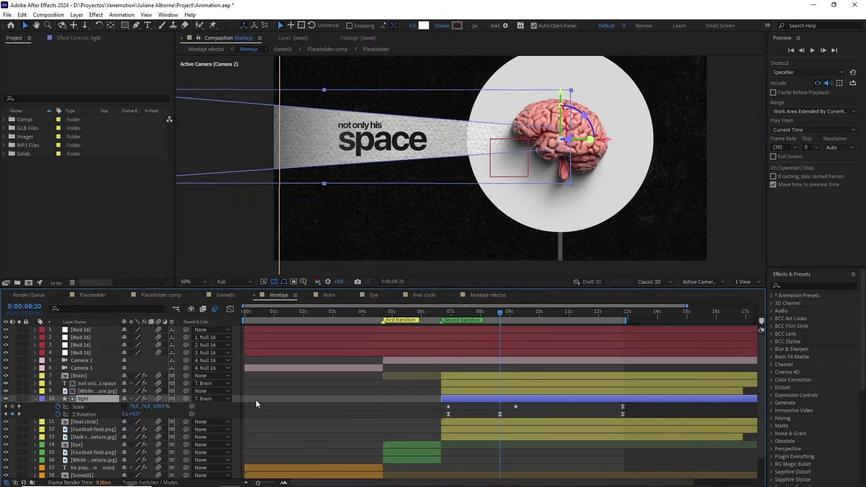
{"action": "left_click", "coordinate": [41, 398]}
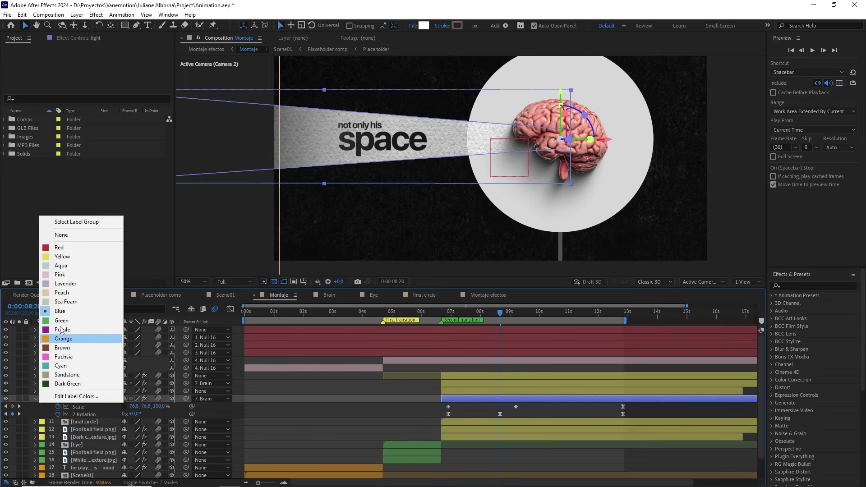
{"action": "left_click", "coordinate": [63, 257]}
{"action": "key", "text": "comma"}
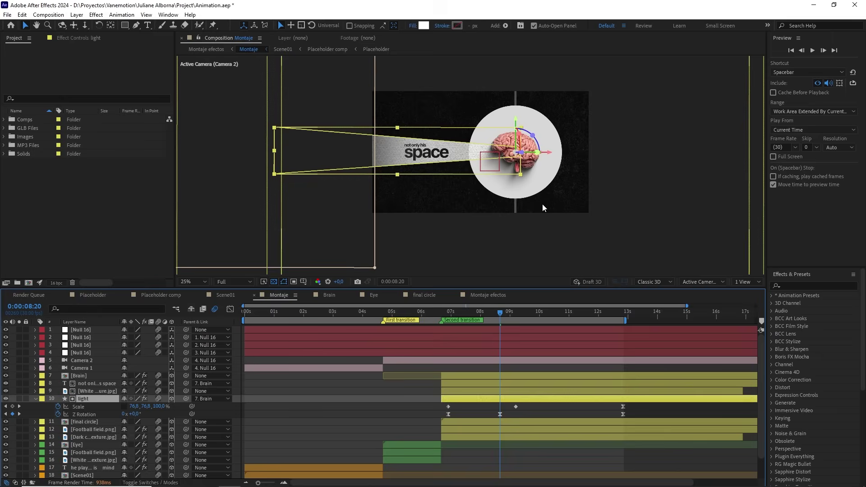
Step: Split the "not only his space" text layer at 0:00:09:06 and delete the part after the cut
{"action": "left_click_drag", "start_coordinate": [505, 313], "coordinate": [516, 313]}
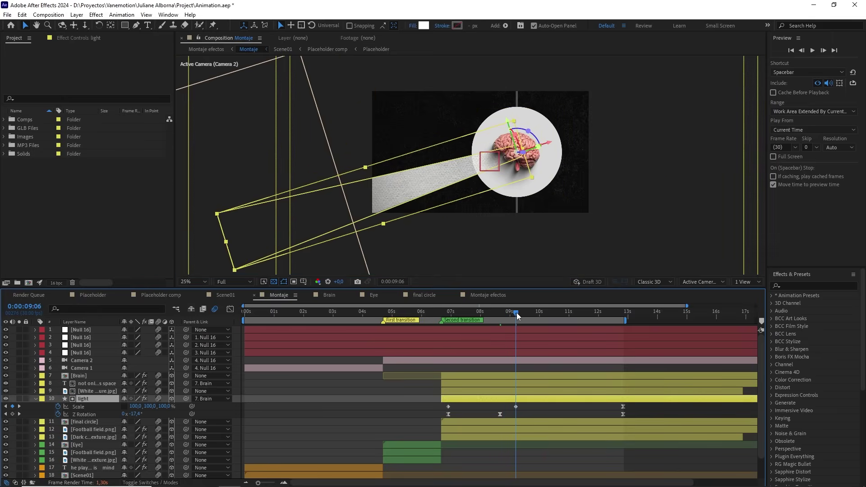
{"action": "key", "text": "period"}
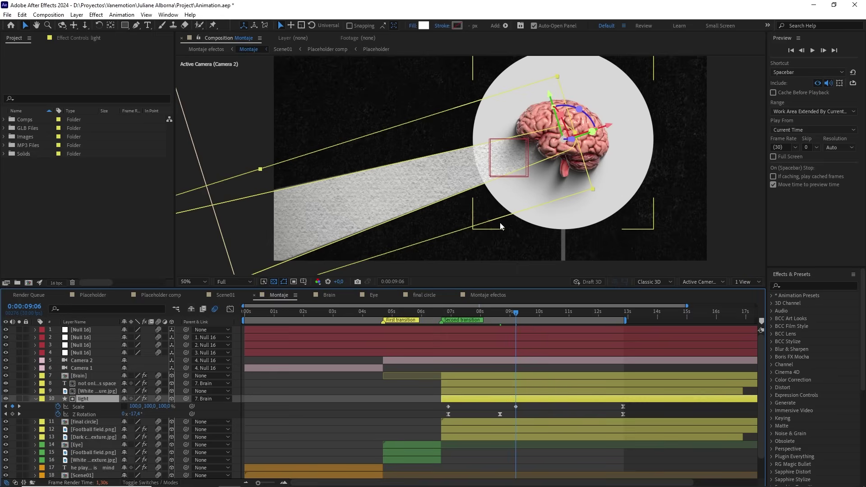
{"action": "left_click", "coordinate": [102, 384]}
{"action": "key", "text": "alt+bracketright"}
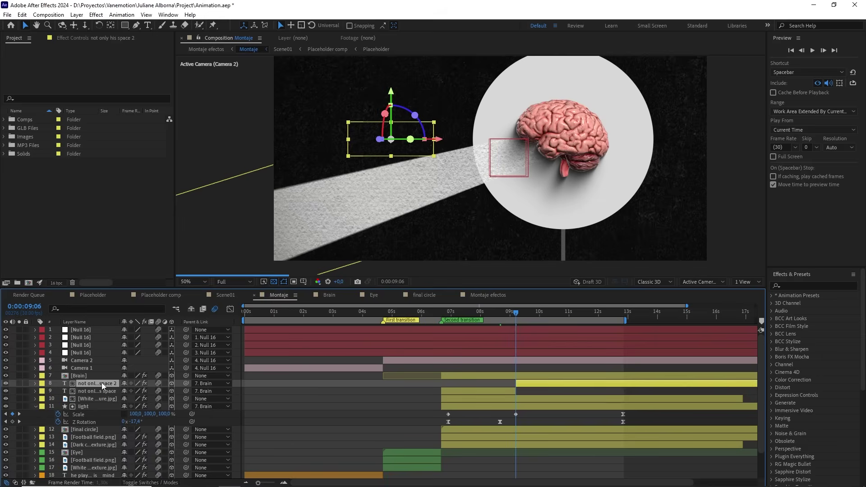
{"action": "key", "text": "F2"}
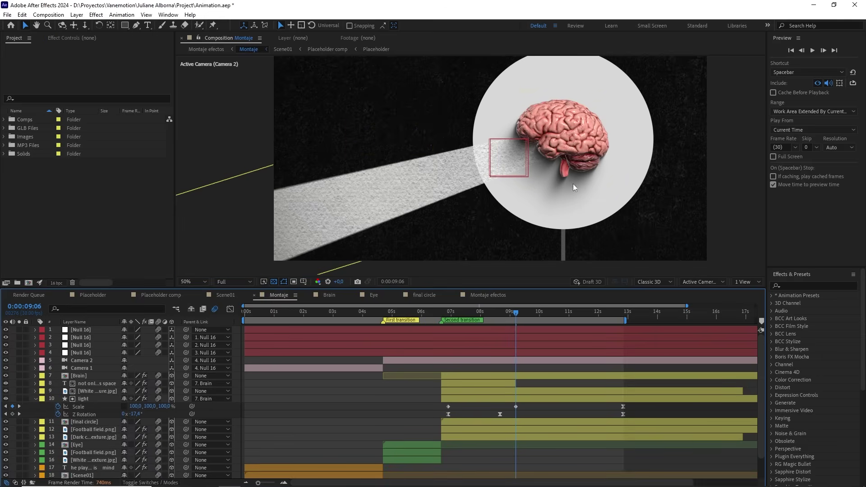
Step: Collapse the light layer's keyframes and return to Montaje efectos at 0:00:03:24, enlarging the viewer to inspect the halftone shadows
{"action": "key", "text": "comma"}
{"action": "left_click_drag", "start_coordinate": [574, 315], "coordinate": [440, 317]}
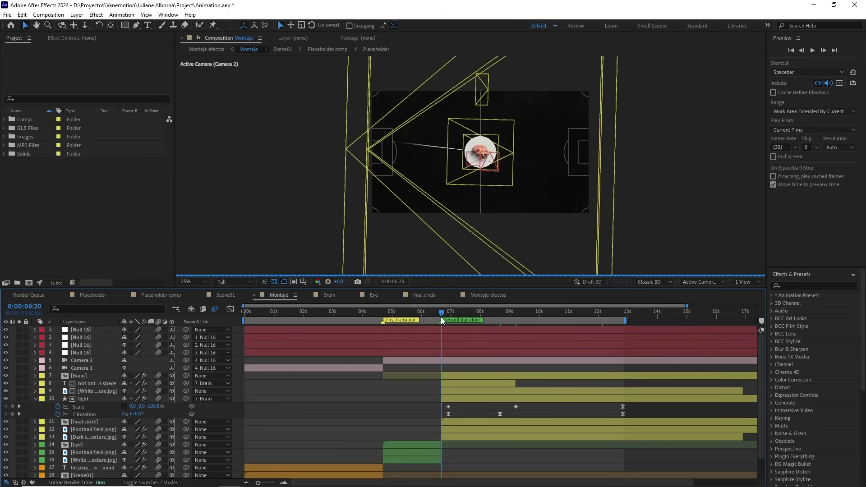
{"action": "left_click", "coordinate": [35, 398]}
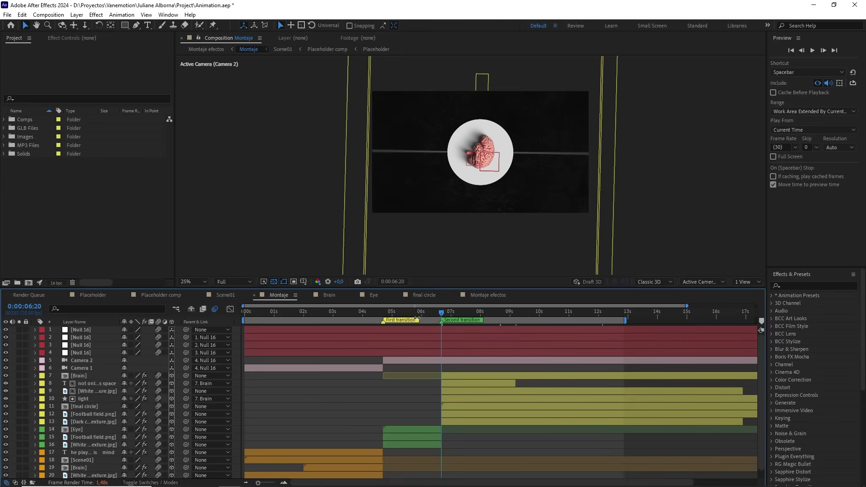
{"action": "left_click", "coordinate": [481, 294]}
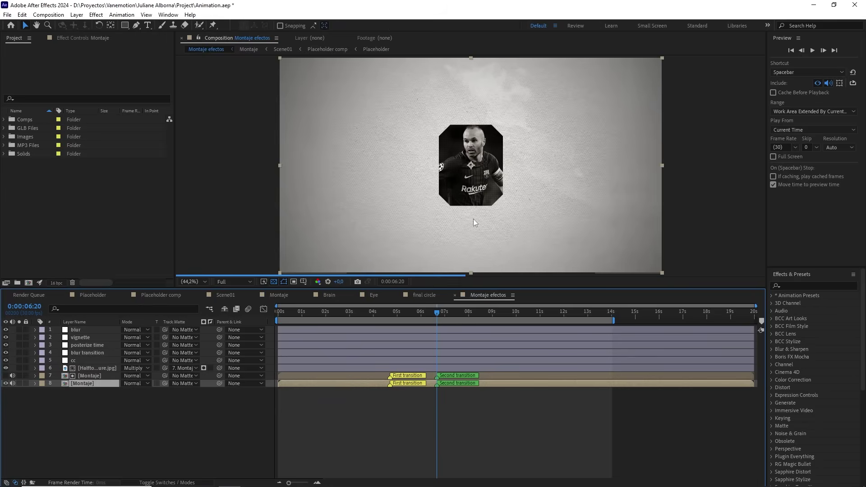
{"action": "left_click_drag", "start_coordinate": [446, 289], "coordinate": [369, 374]}
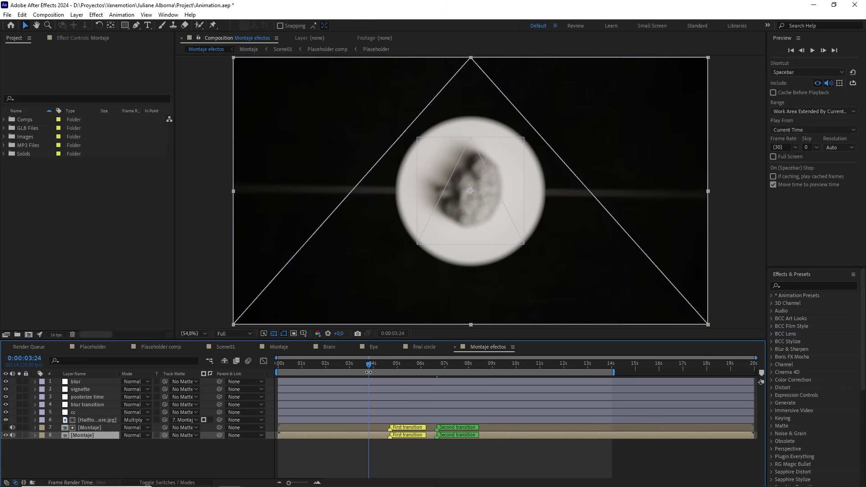
{"action": "scroll", "coordinate": [482, 266], "scroll_direction": "up", "scroll_amount": 4}
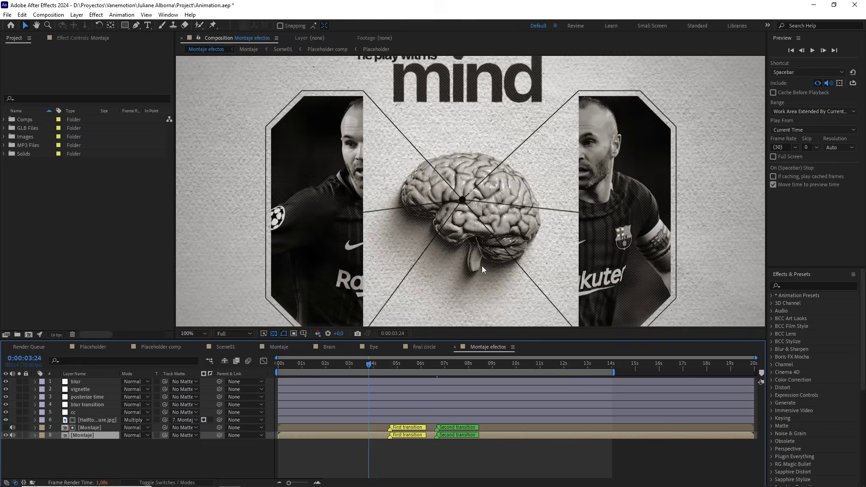
{"action": "scroll", "coordinate": [481, 266], "scroll_direction": "down", "scroll_amount": 2}
Step: Set the halftone texture layer's Scale to 18%
{"action": "left_click", "coordinate": [88, 420]}
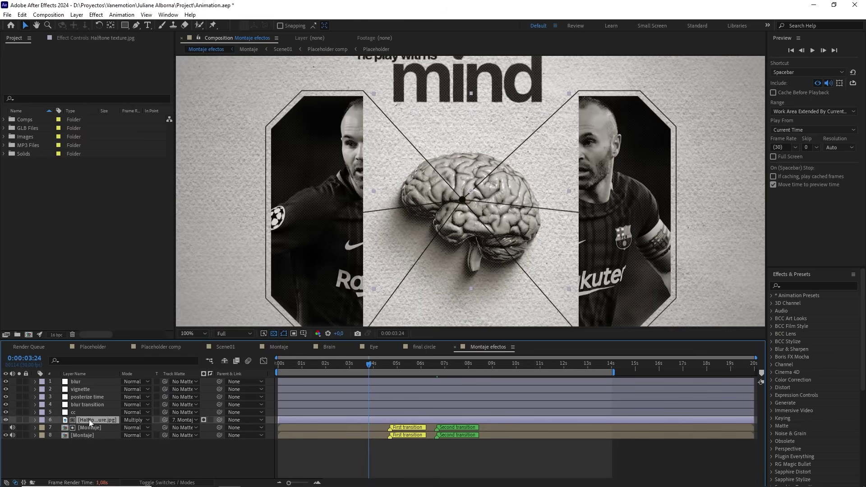
{"action": "key", "text": "s"}
{"action": "left_click", "coordinate": [146, 427]}
{"action": "type", "text": "18"}
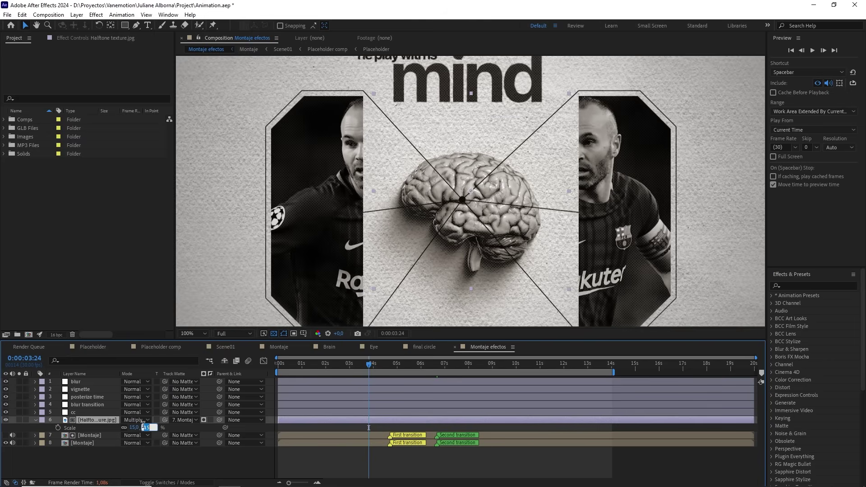
{"action": "left_click", "coordinate": [163, 457]}
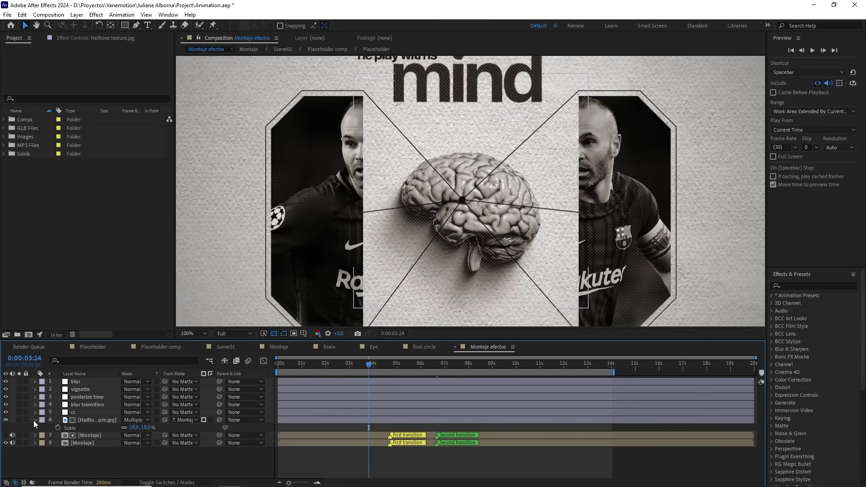
{"action": "key", "text": "s"}
Step: Set the halftone texture layer's Scale to 20% and collapse its properties
{"action": "scroll", "coordinate": [471, 259], "scroll_direction": "up", "scroll_amount": 1}
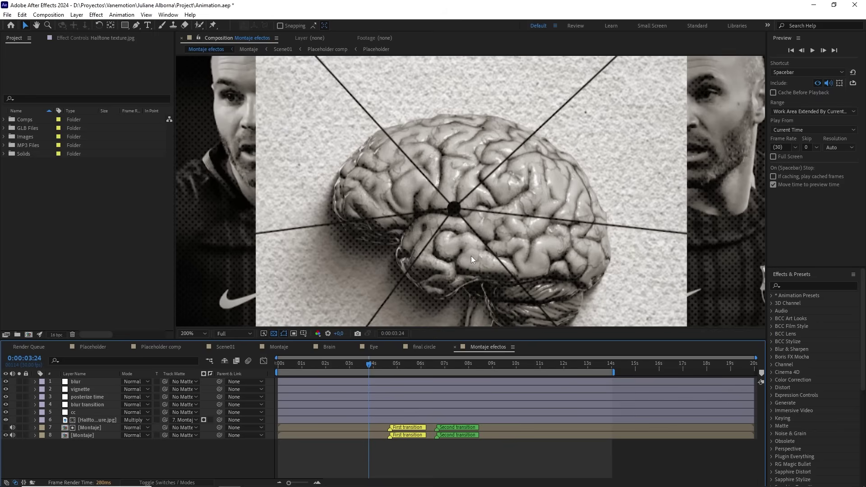
{"action": "left_click", "coordinate": [92, 420]}
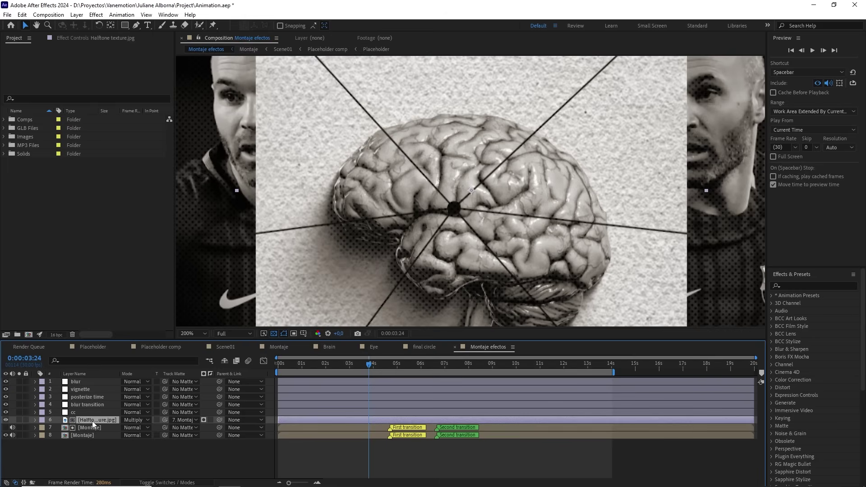
{"action": "key", "text": "s"}
{"action": "left_click", "coordinate": [145, 427]}
{"action": "type", "text": "20"}
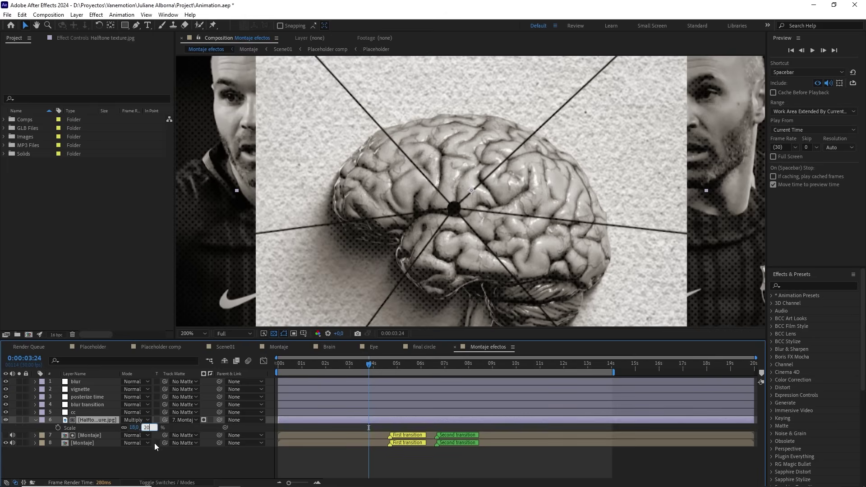
{"action": "left_click", "coordinate": [158, 456]}
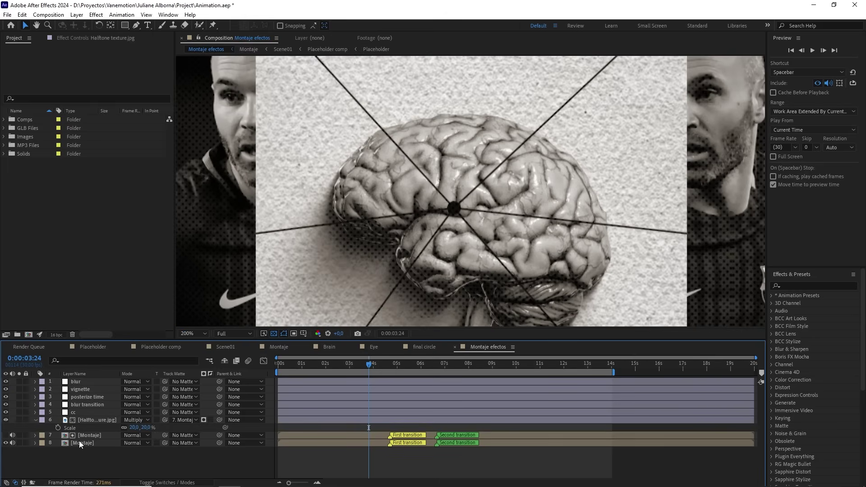
{"action": "left_click", "coordinate": [36, 420]}
Step: Add Audio.mp3 from the MP3 Files folder as the bottom layer of Montaje efectos and return to 0:00:00:00 with the frame fitted
{"action": "key", "text": "comma"}
{"action": "key", "text": "comma"}
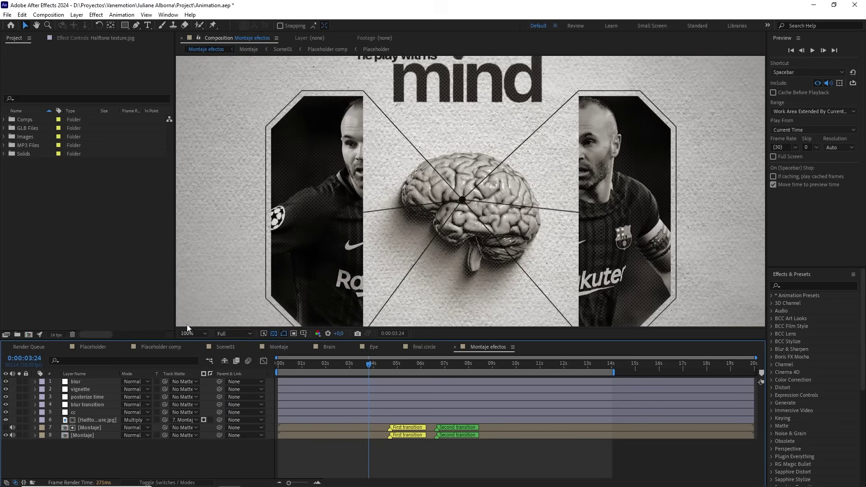
{"action": "left_click", "coordinate": [180, 334]}
{"action": "left_click", "coordinate": [215, 175]}
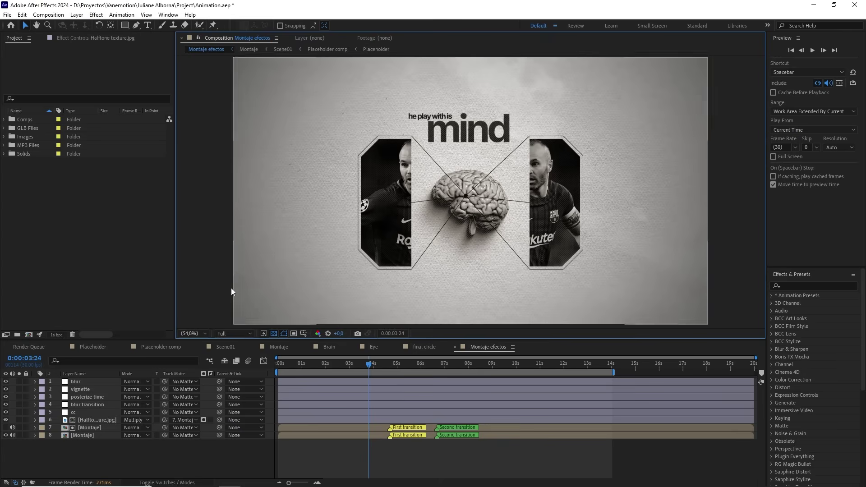
{"action": "left_click", "coordinate": [169, 453]}
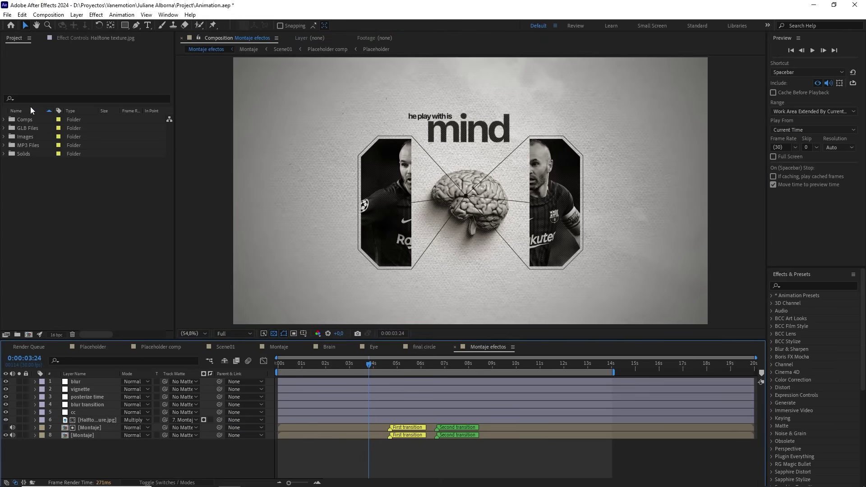
{"action": "left_click", "coordinate": [4, 145]}
{"action": "left_click_drag", "start_coordinate": [28, 153], "coordinate": [108, 448]}
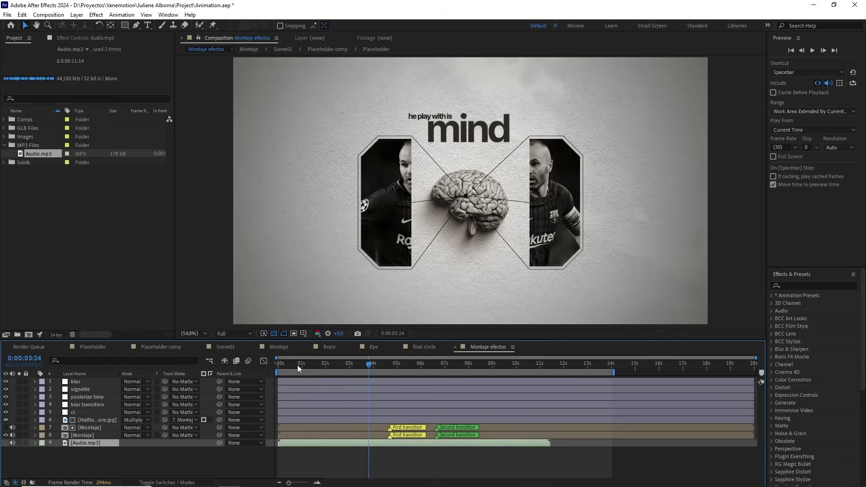
{"action": "key", "text": "Home"}
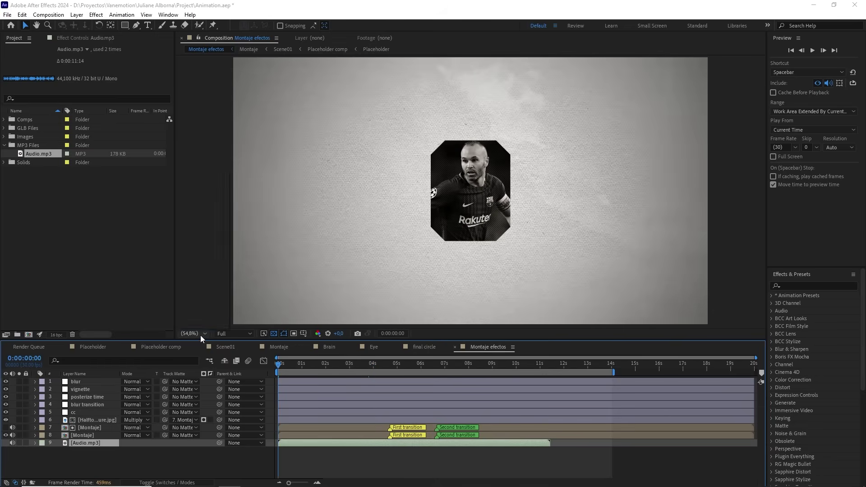
{"action": "left_click", "coordinate": [200, 334]}
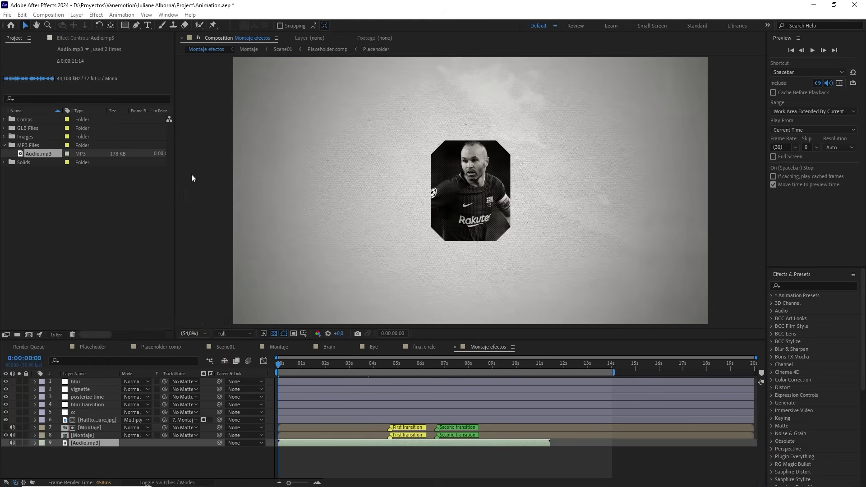
{"action": "left_click", "coordinate": [191, 174]}
{"action": "left_click", "coordinate": [167, 456]}
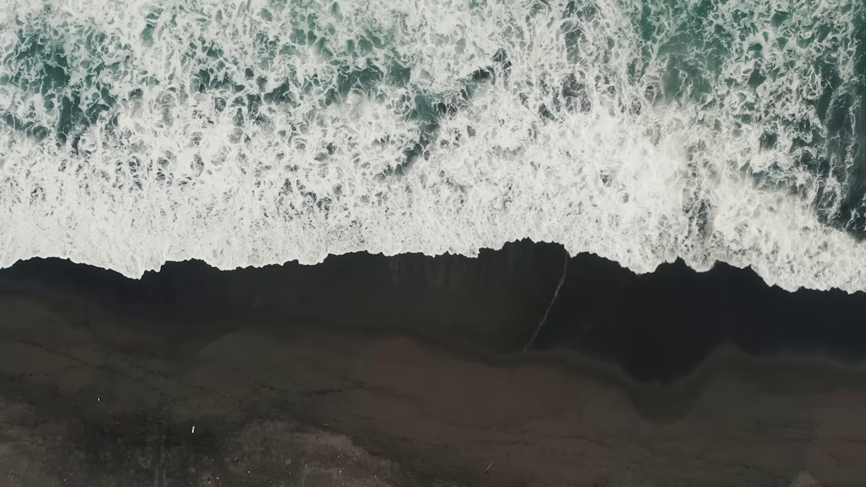